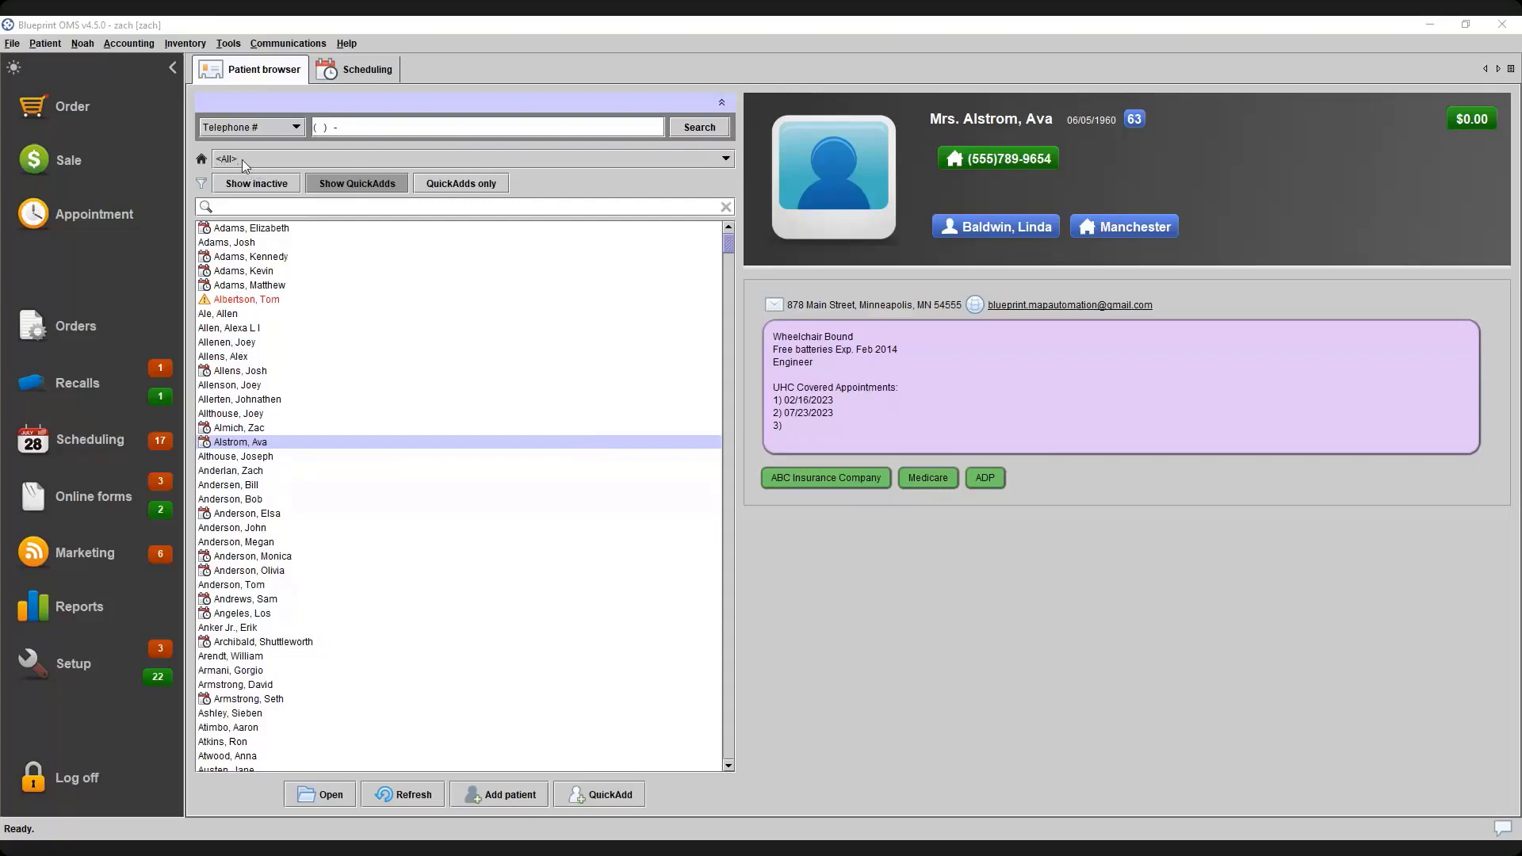
Filter the patient list to the Manchester location, and restore it to all locations
click(279, 160)
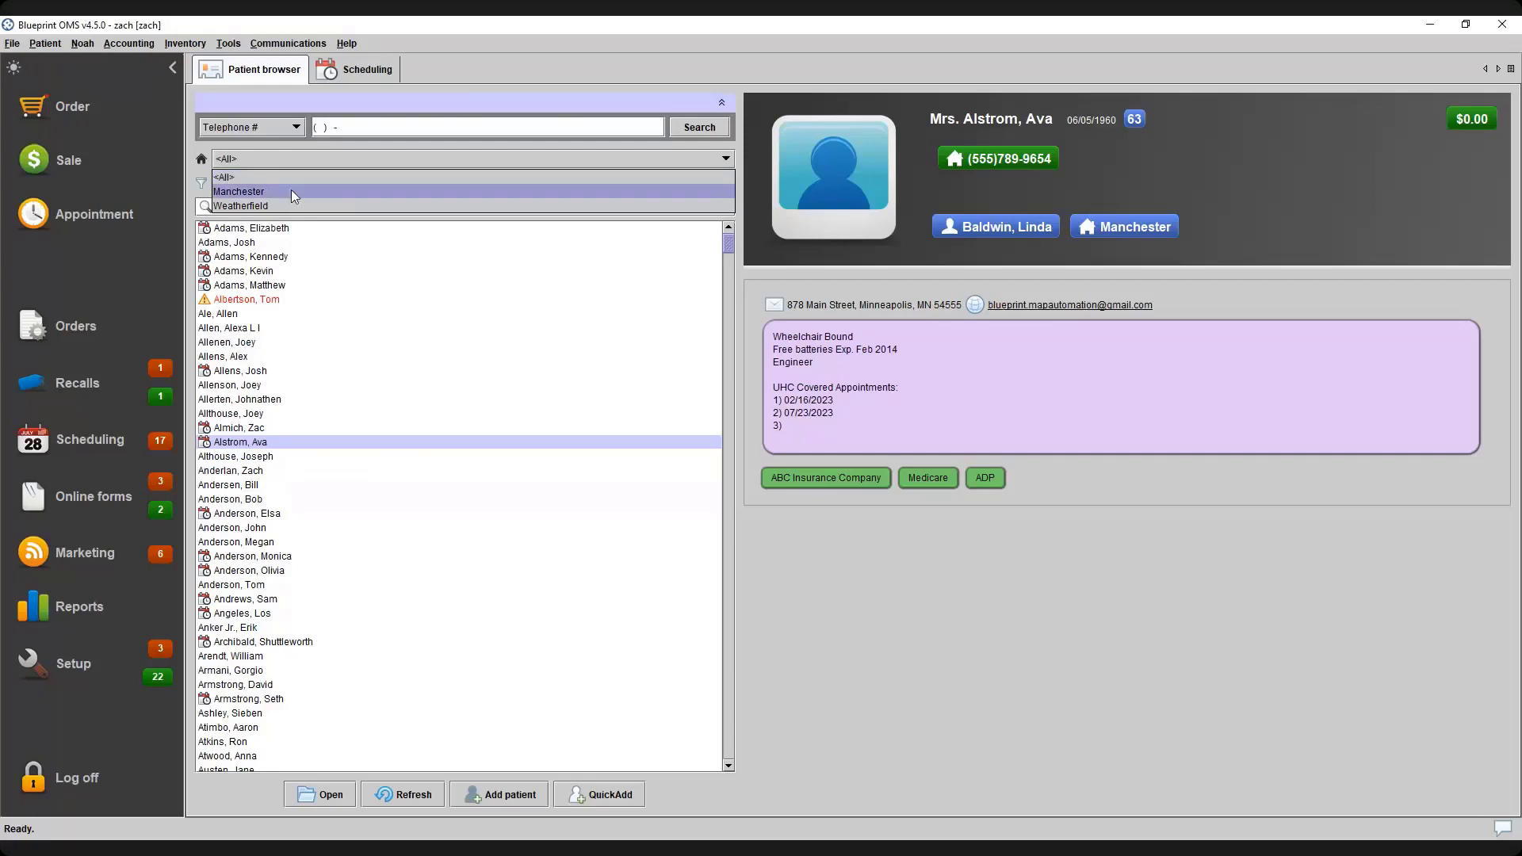
click(291, 192)
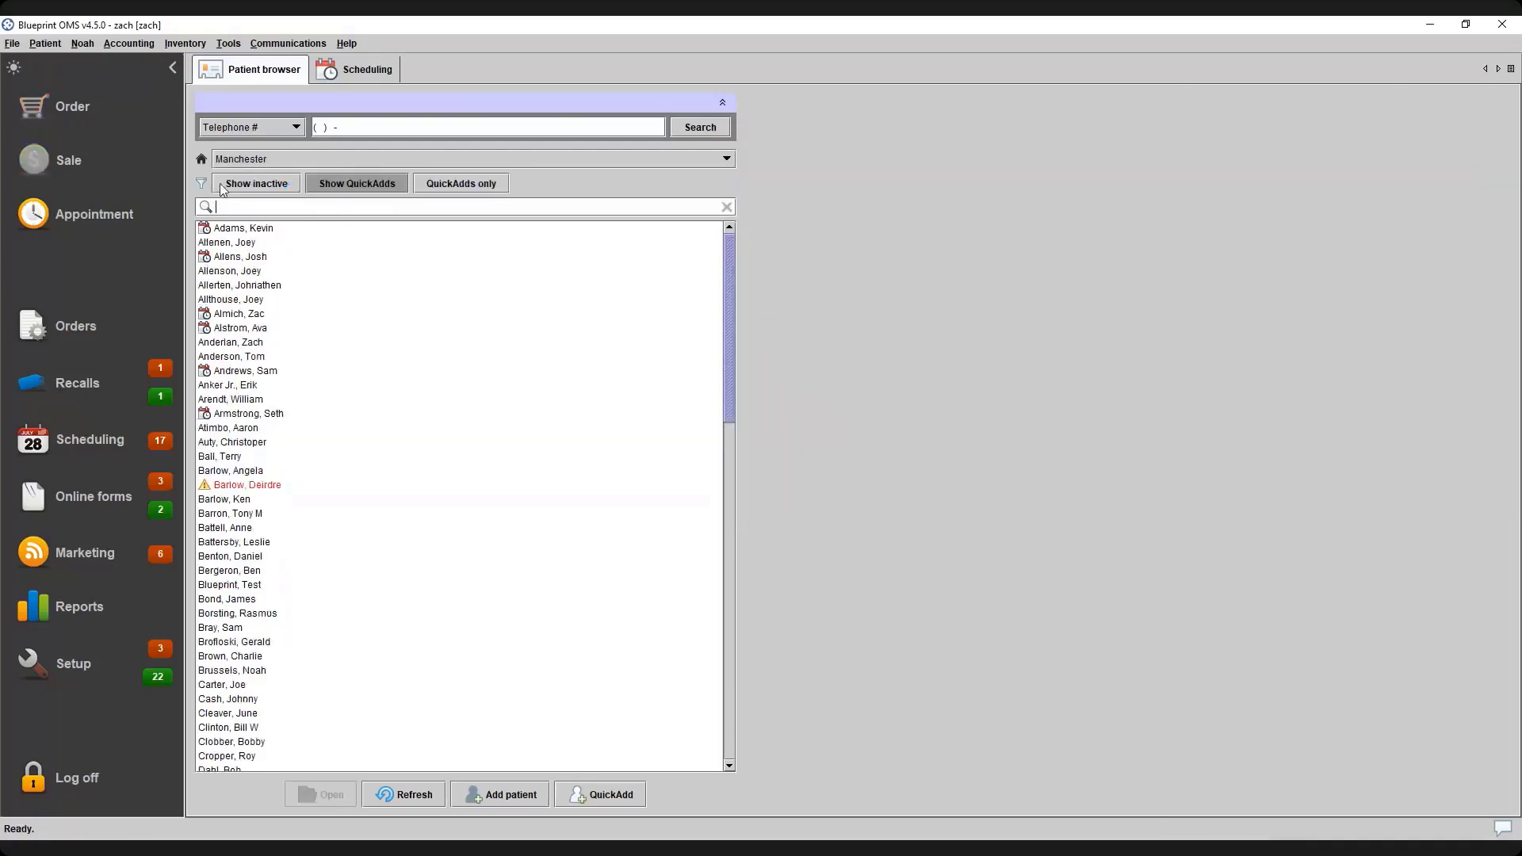
click(285, 160)
click(254, 178)
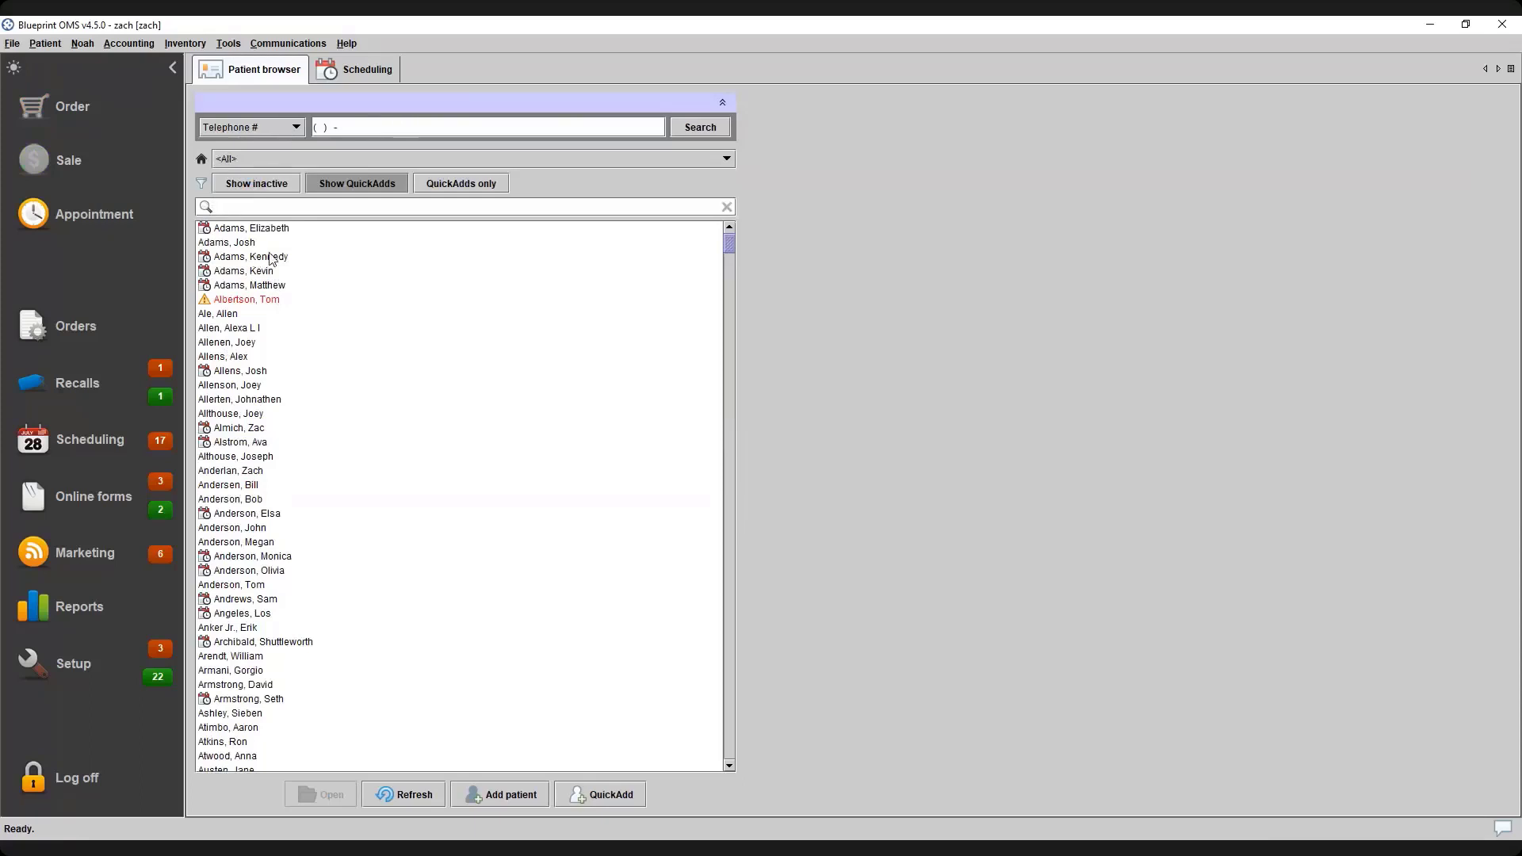
Search for patients by 3p payer ABC Insurance Company, and dismiss the search results
click(282, 130)
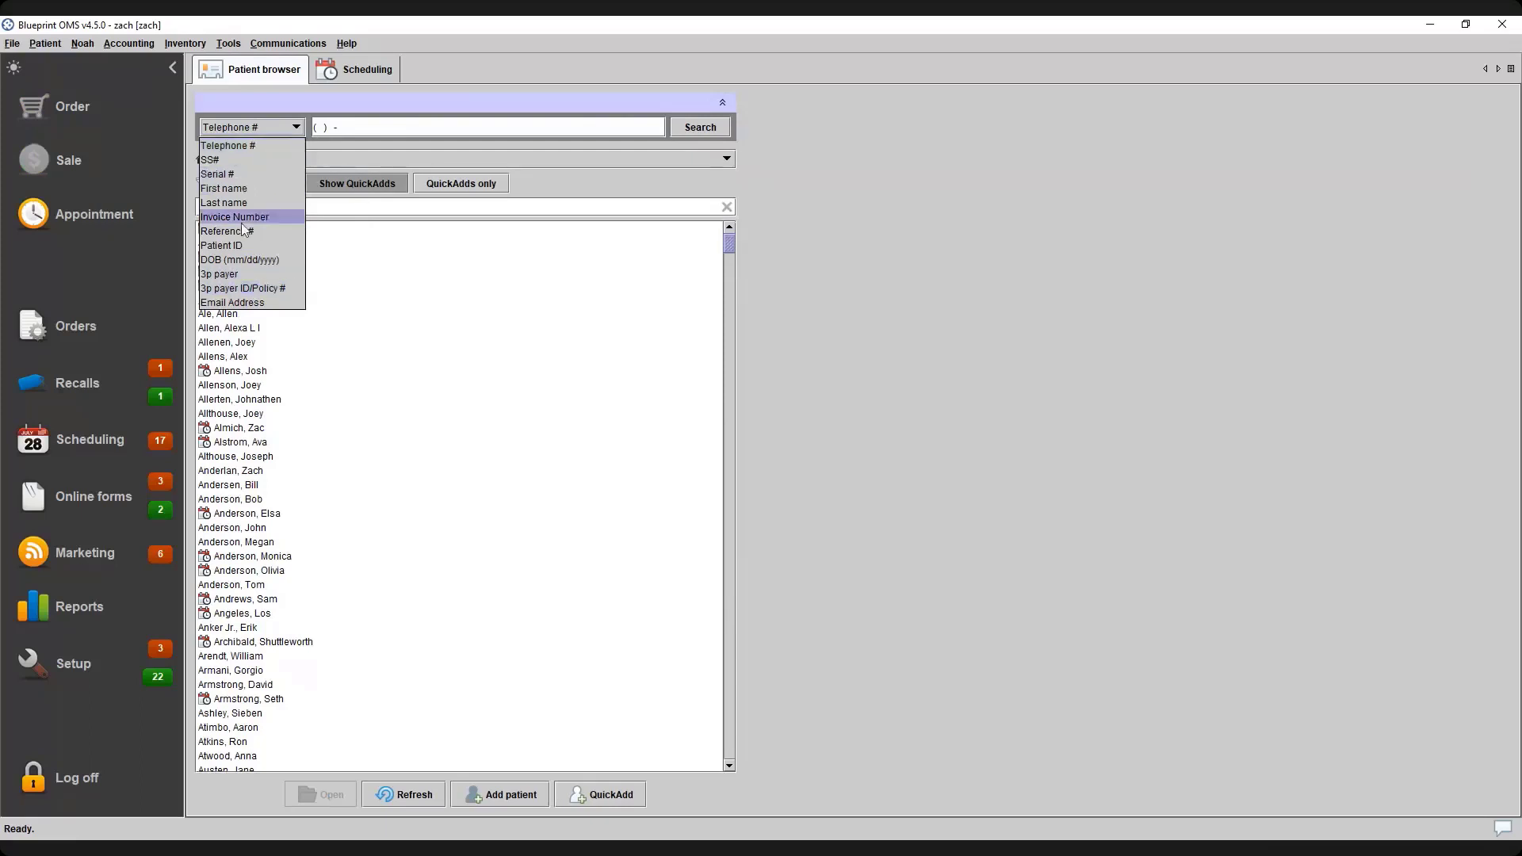
click(249, 273)
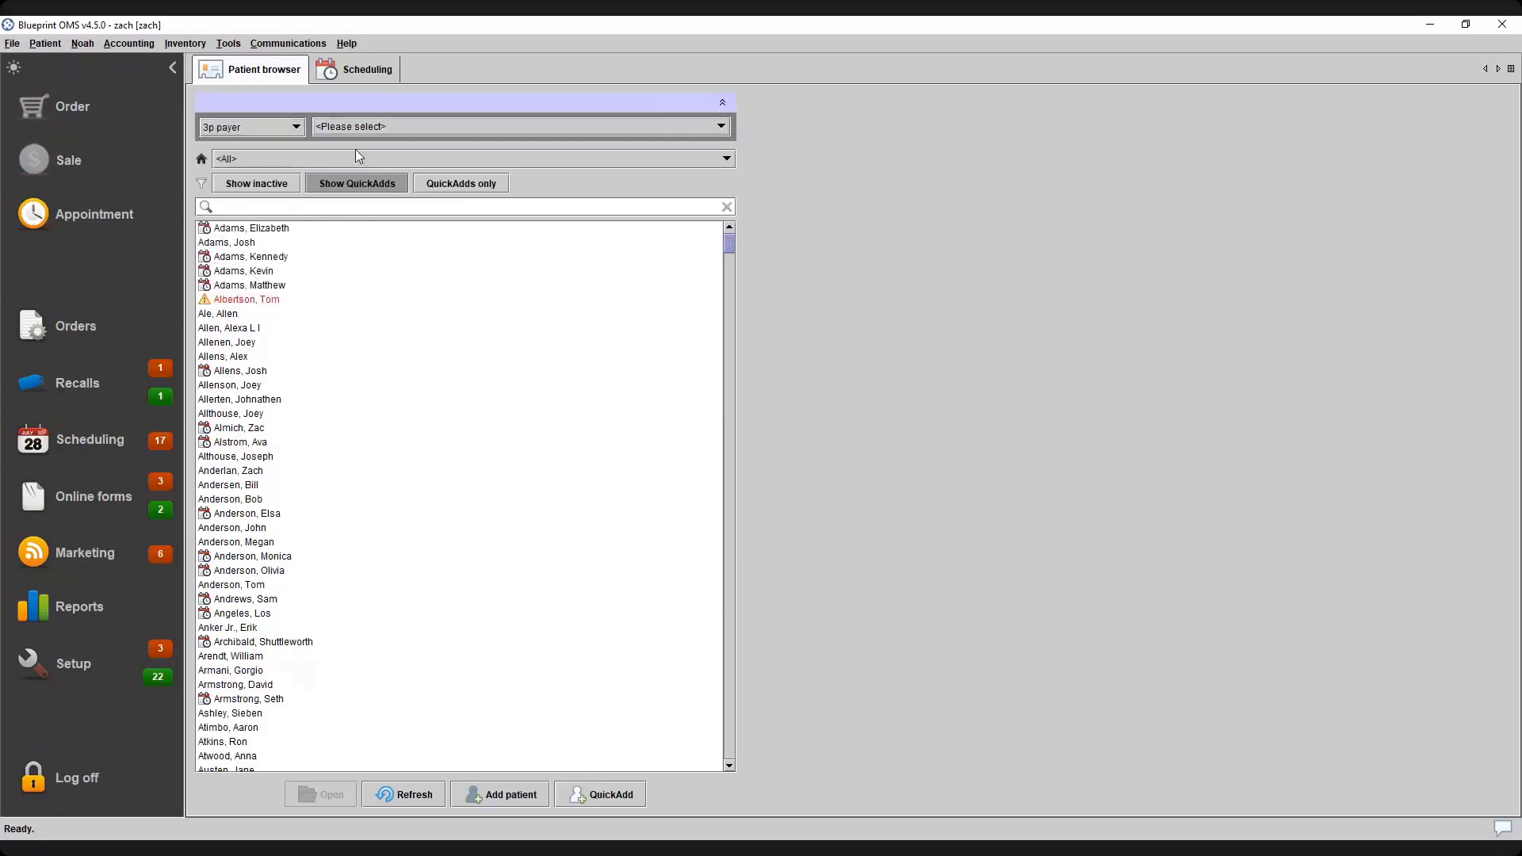
click(435, 126)
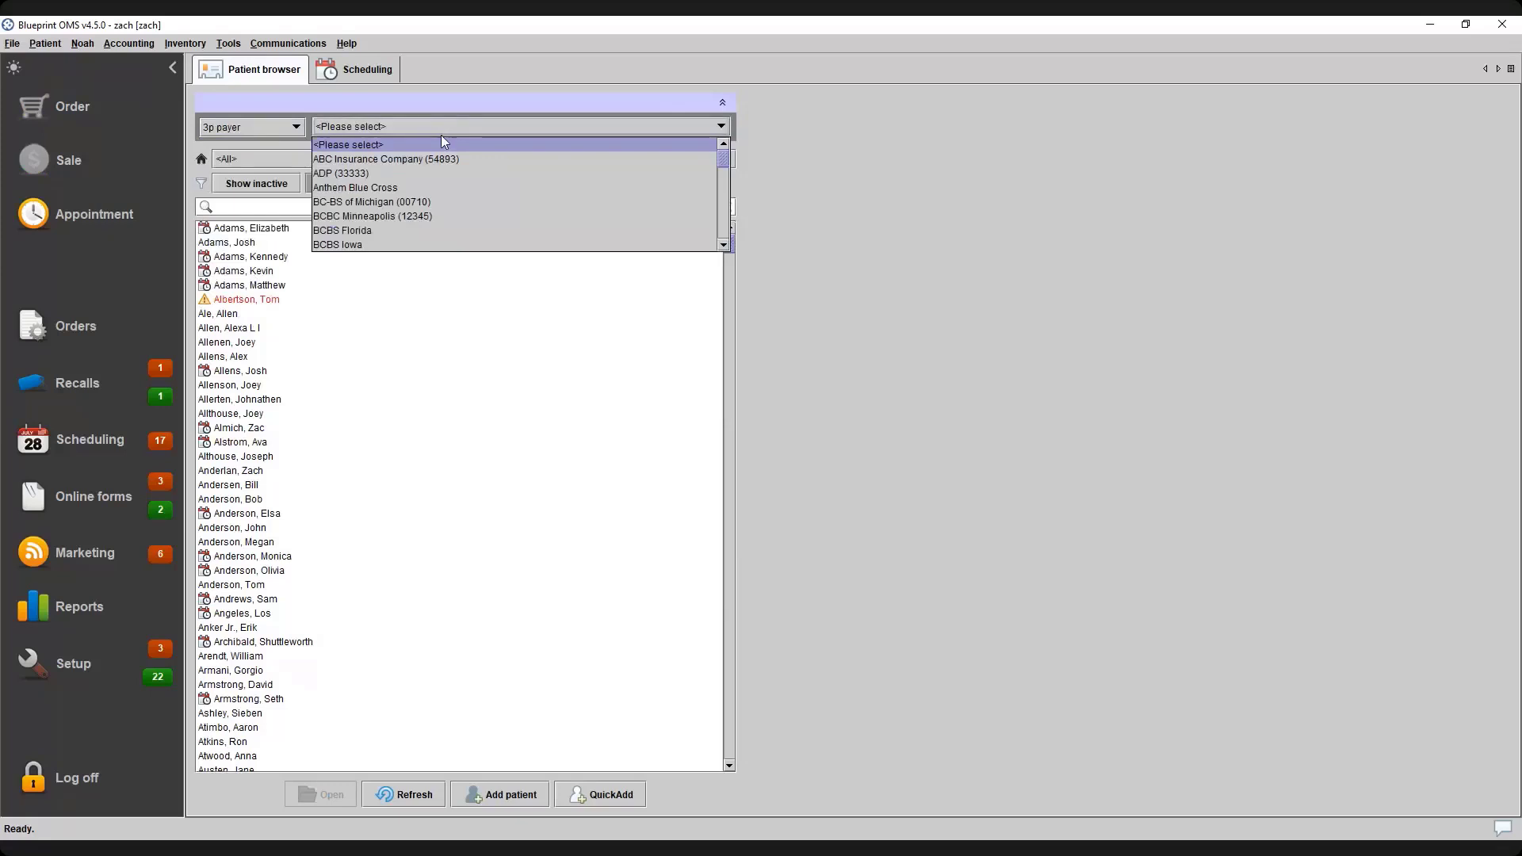
click(446, 159)
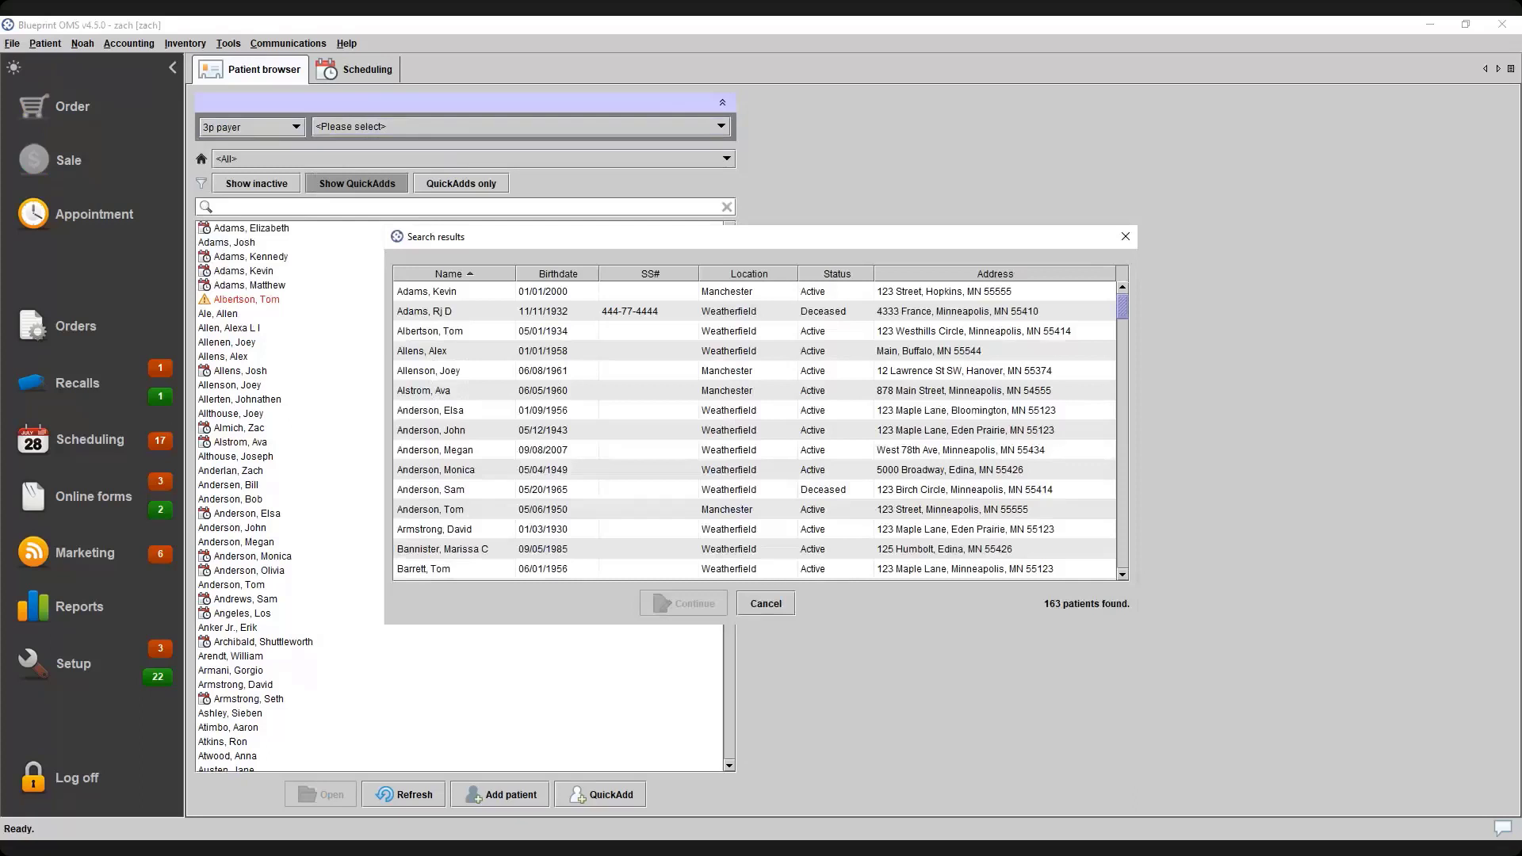
click(766, 603)
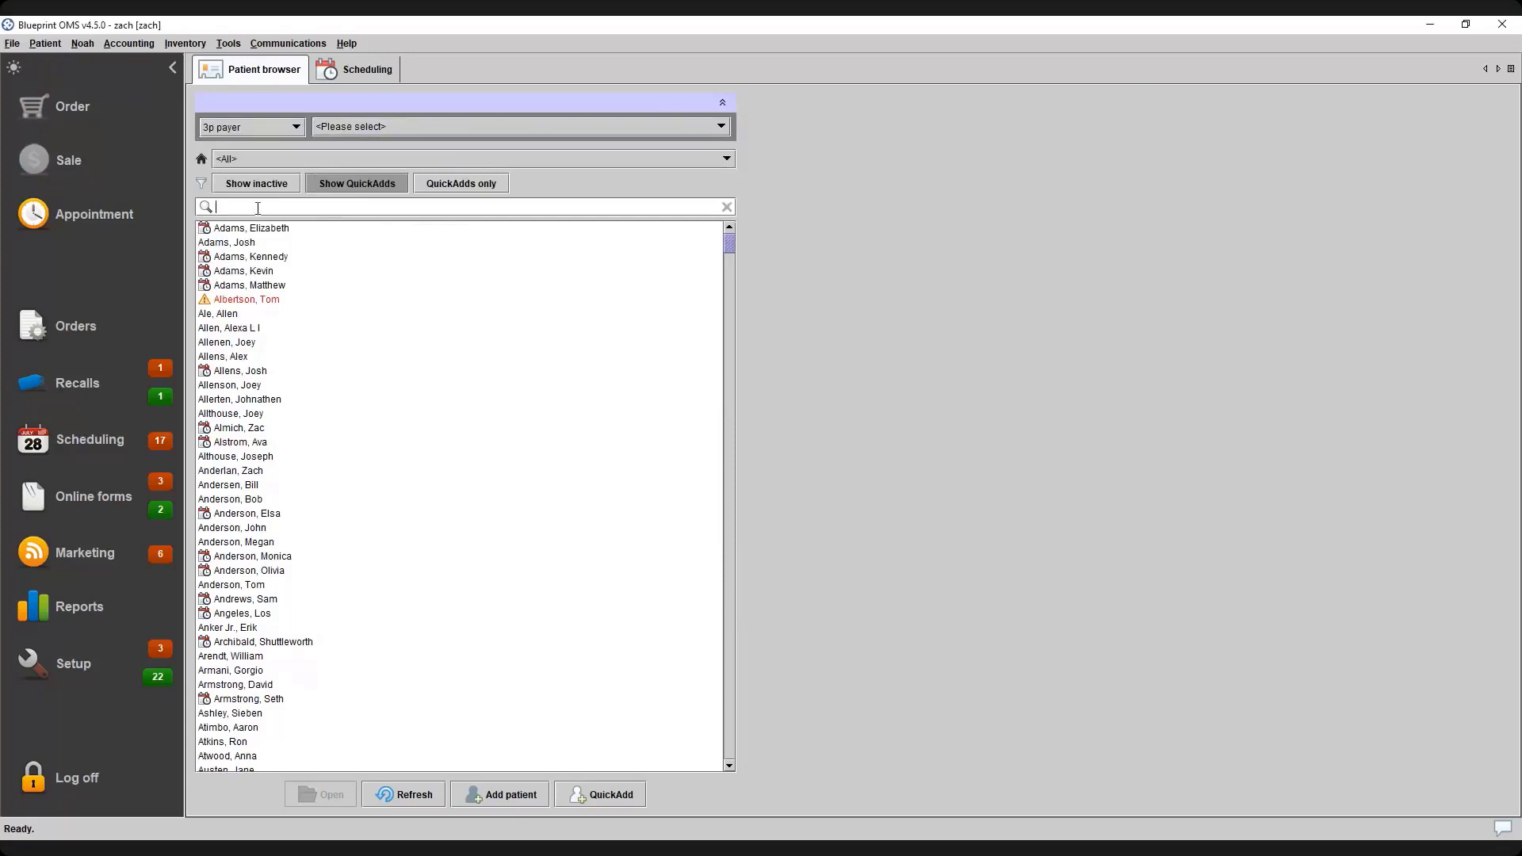
Filter the patient list by last name and open the record of the match that has an appointment icon
text(a)
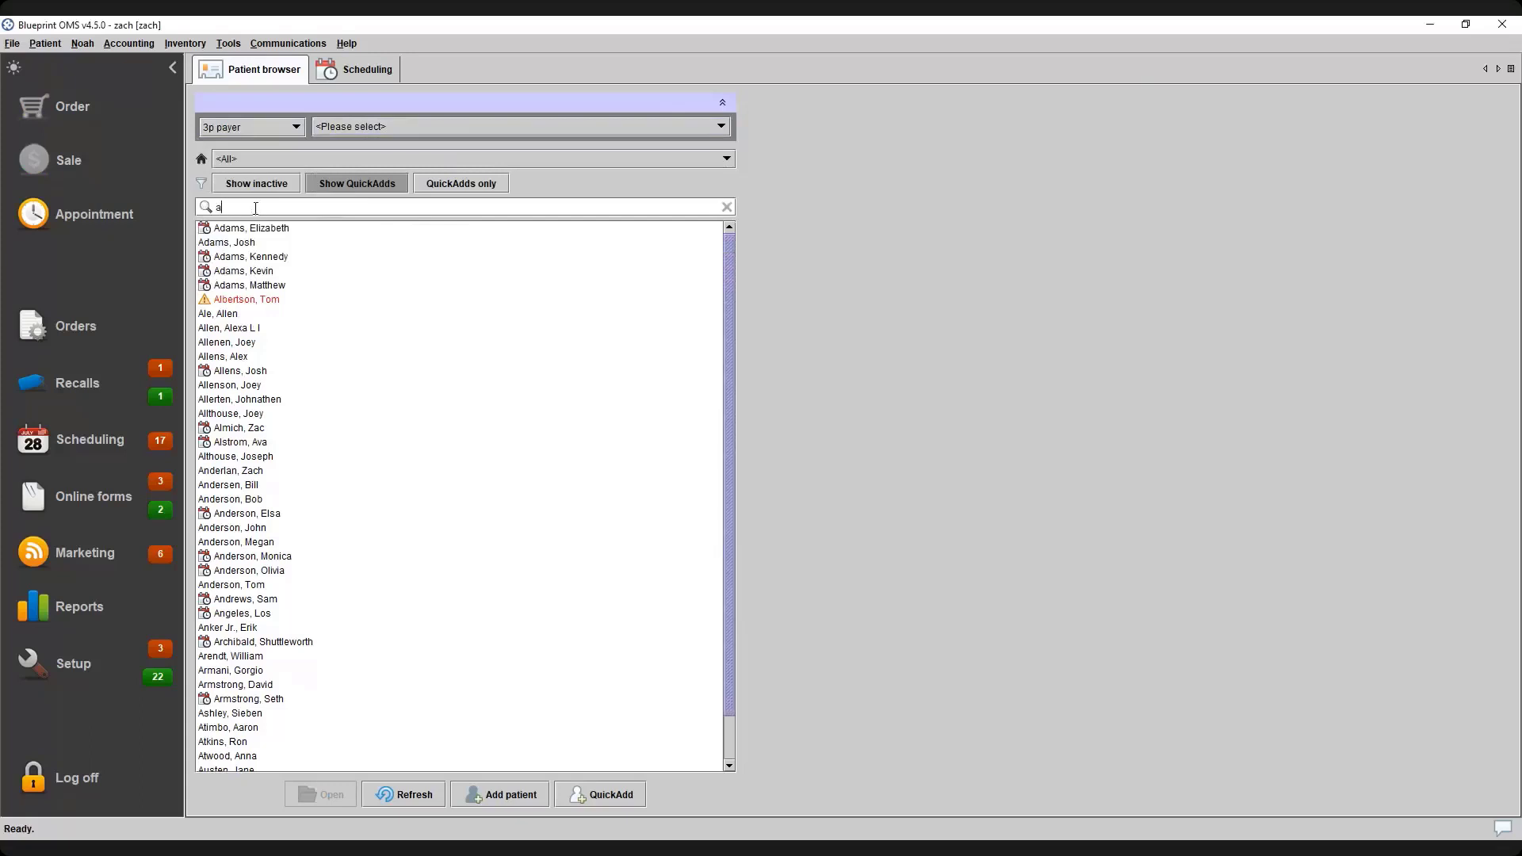
text(llen)
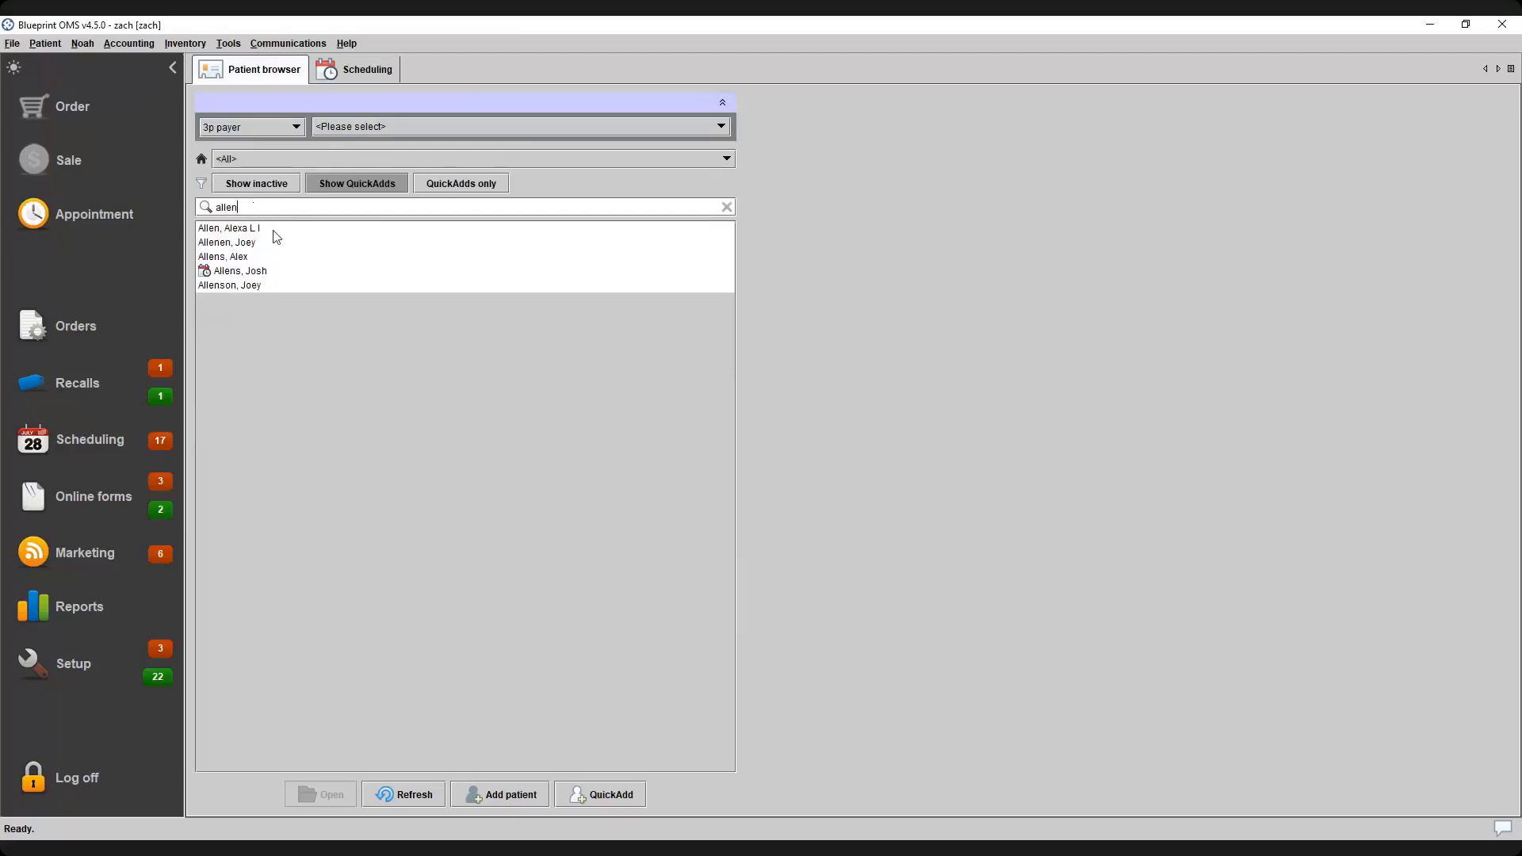
click(300, 278)
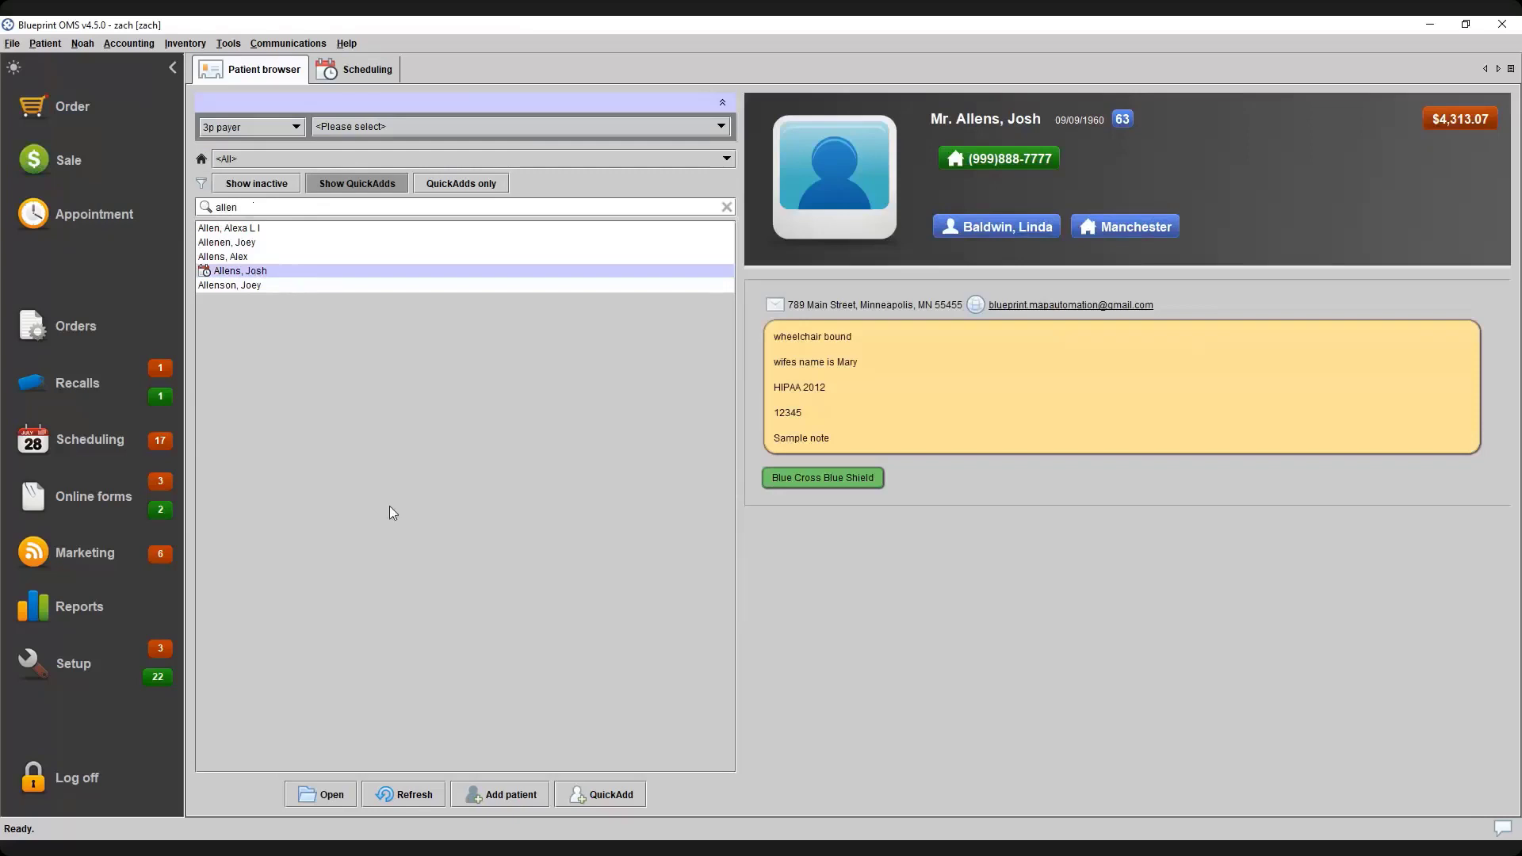
click(323, 795)
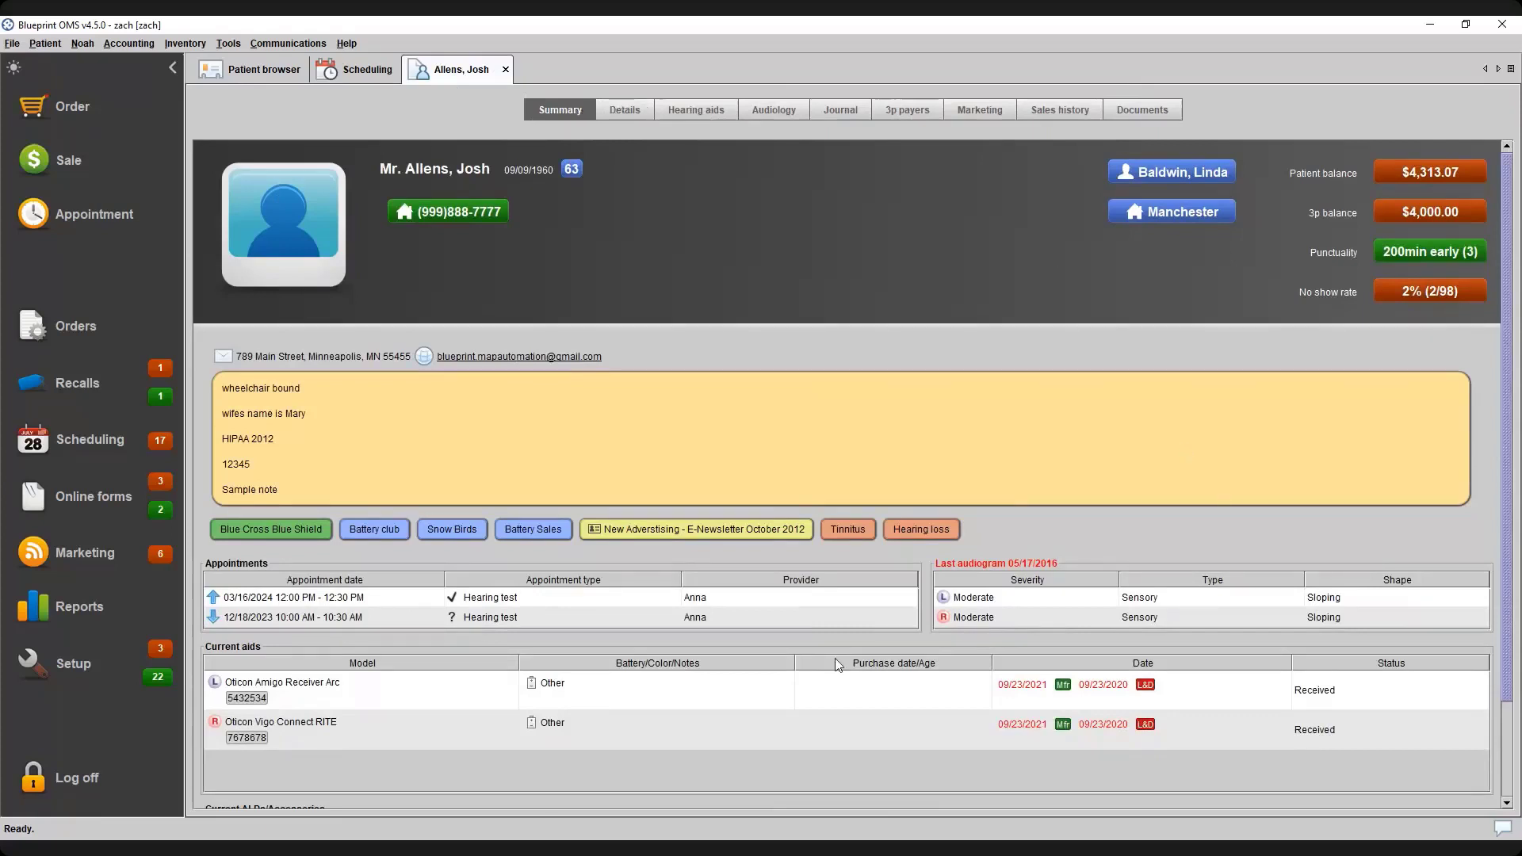
Review the patient's contact details and alternate contact information
click(630, 111)
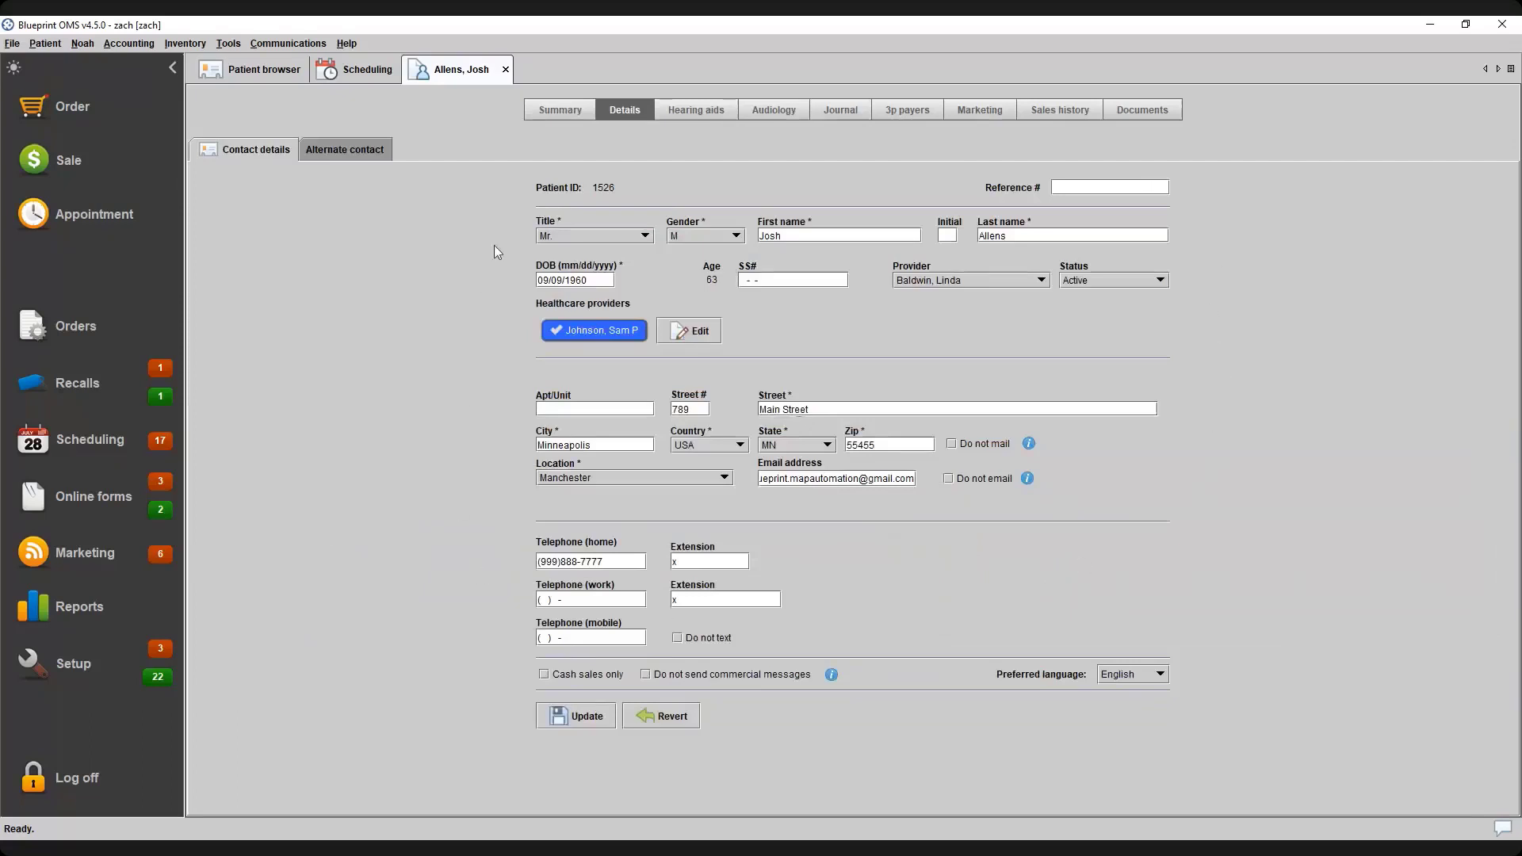
click(353, 152)
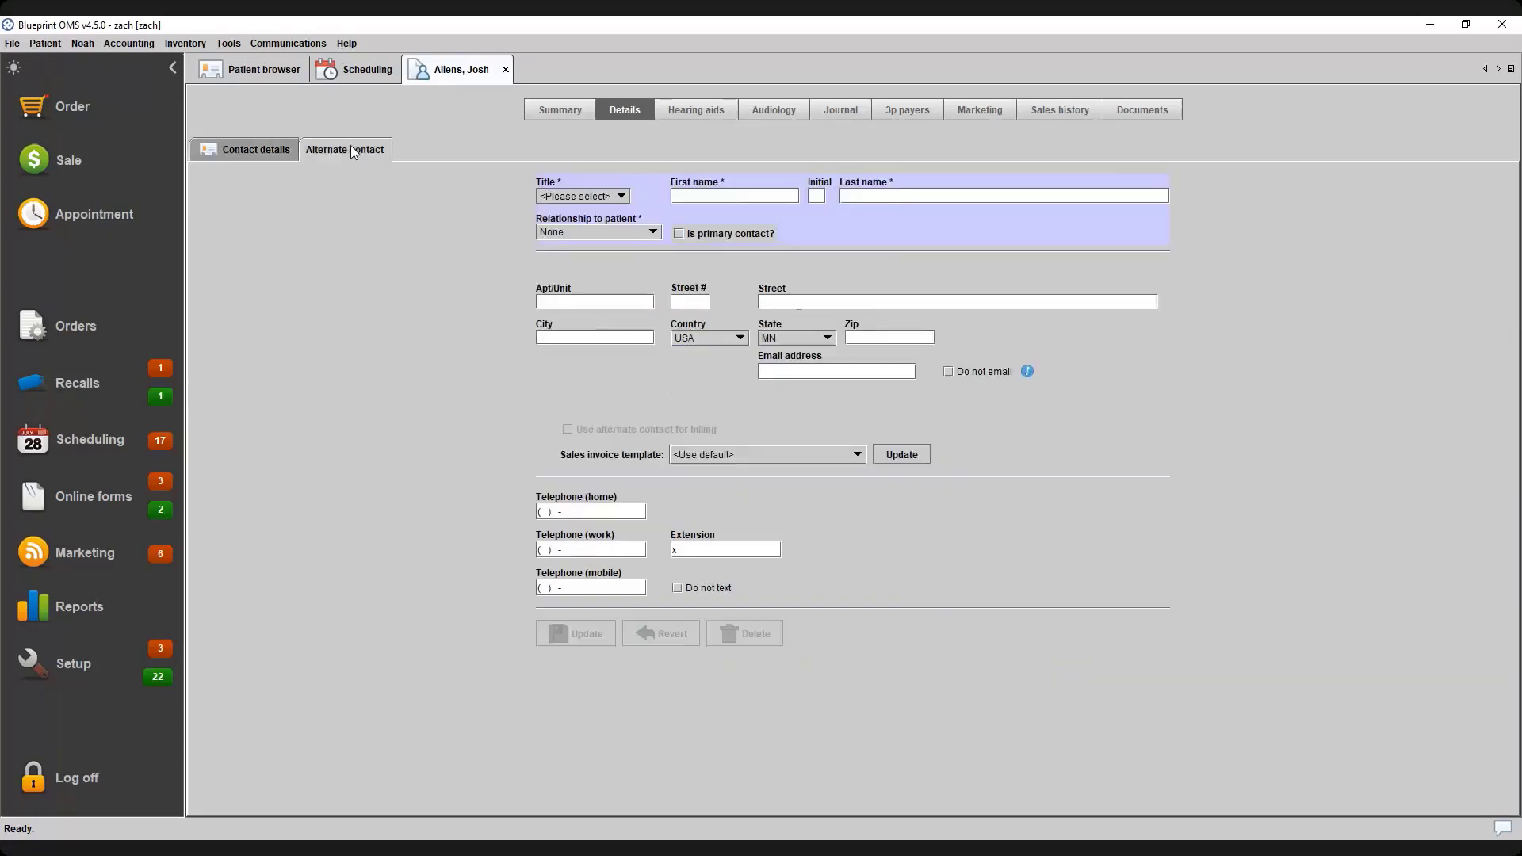
click(269, 149)
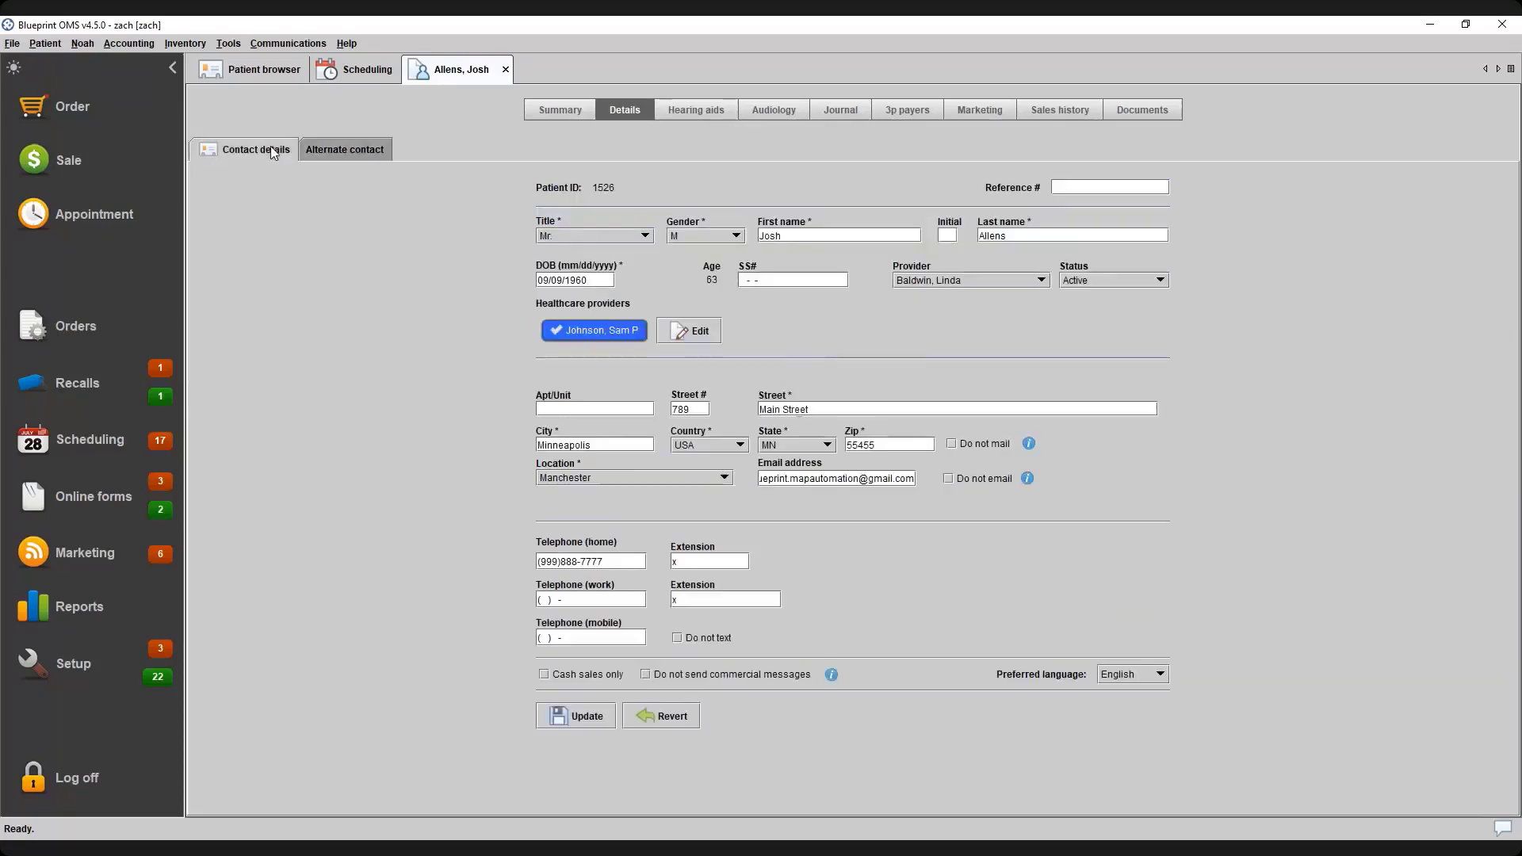
Review the patient's hearing aids, audiology history and journal entries back to 2023
click(698, 109)
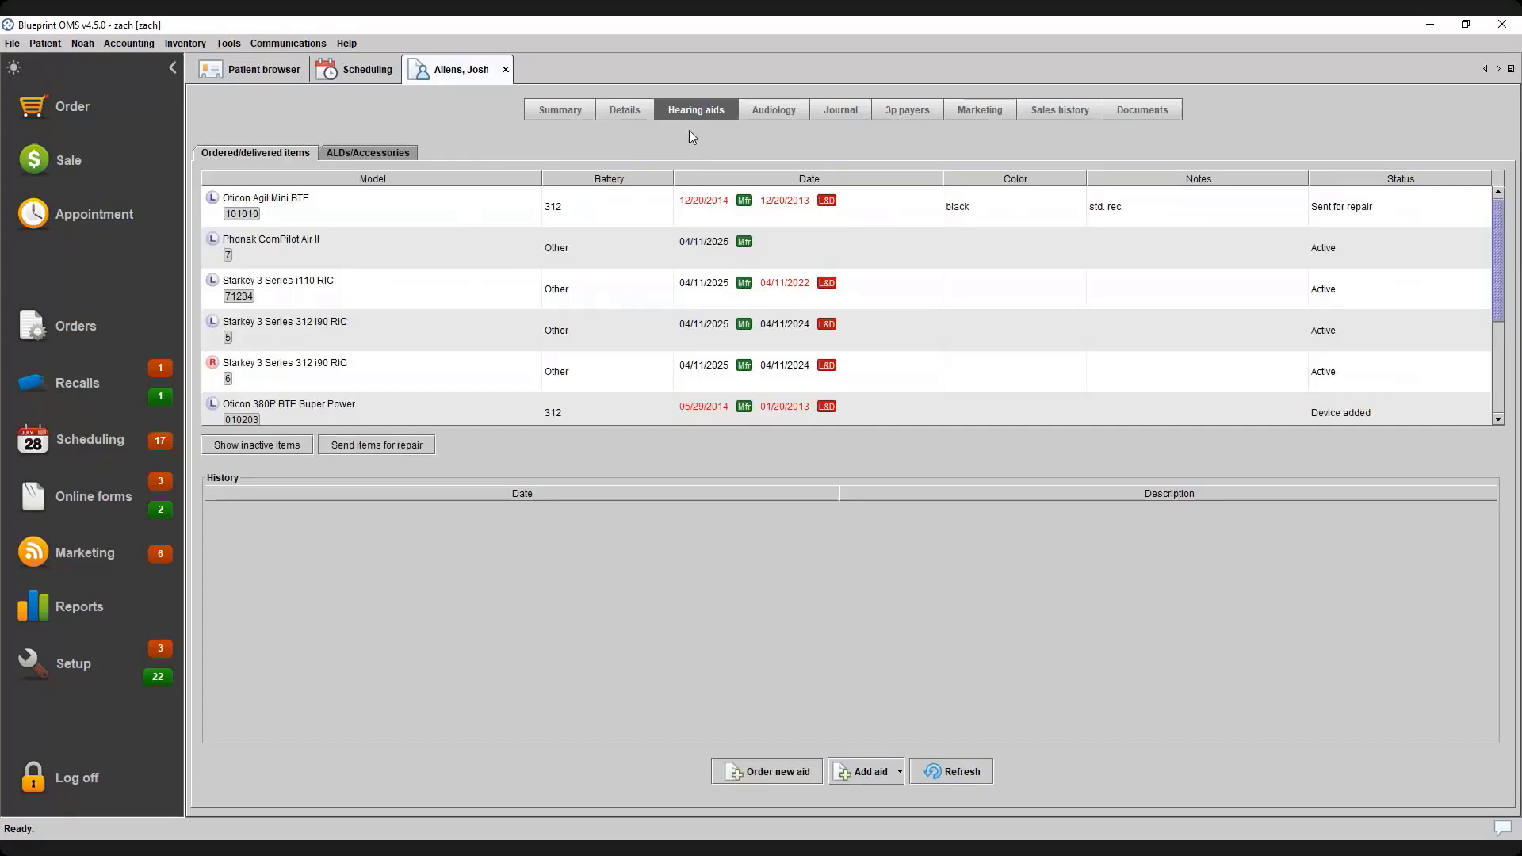
click(775, 111)
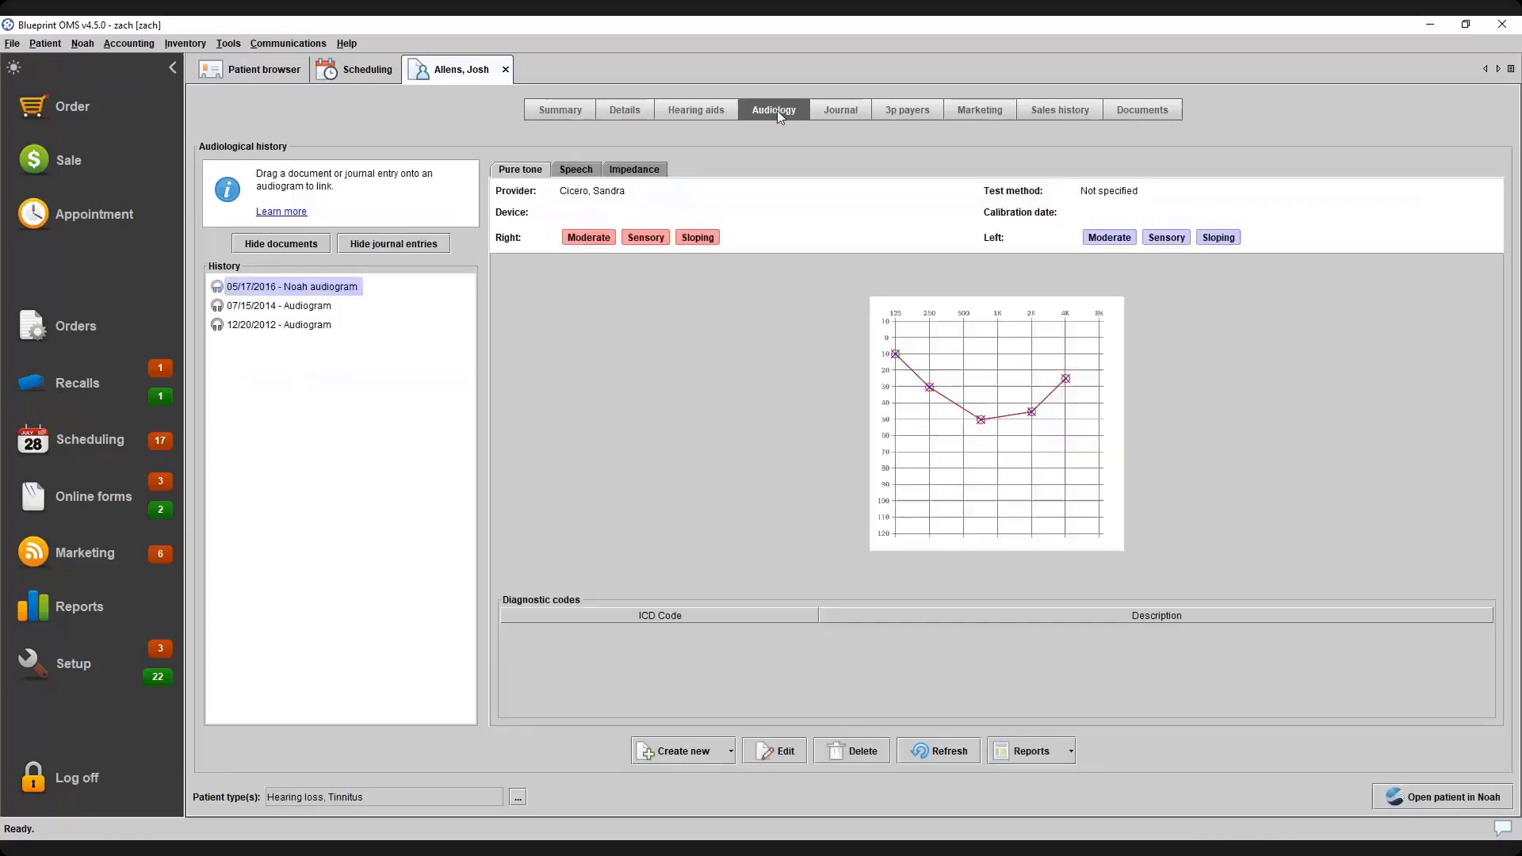
click(840, 112)
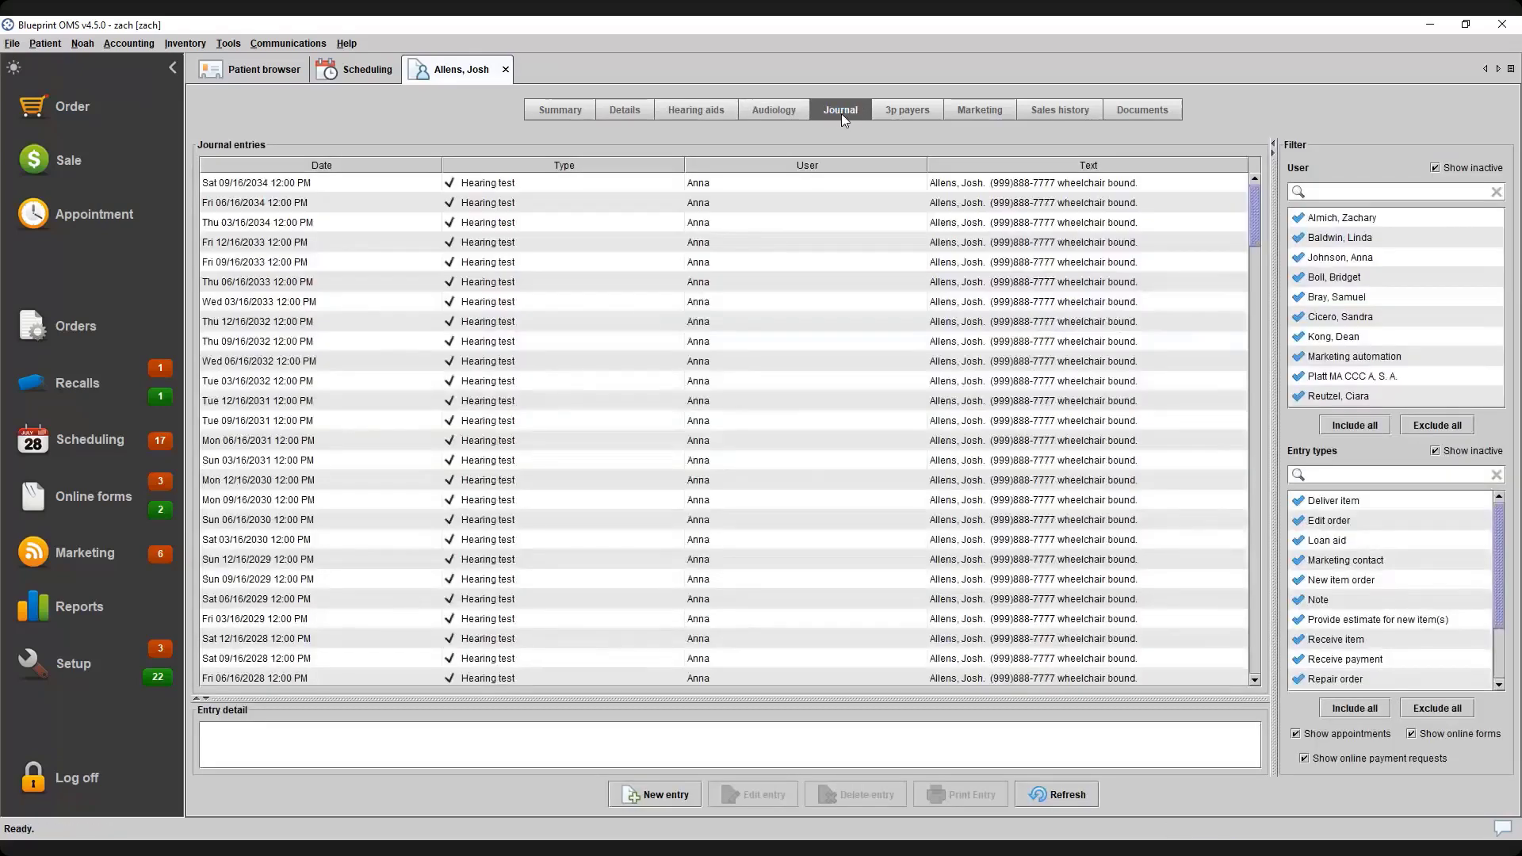
drag(1255, 202, 1266, 339)
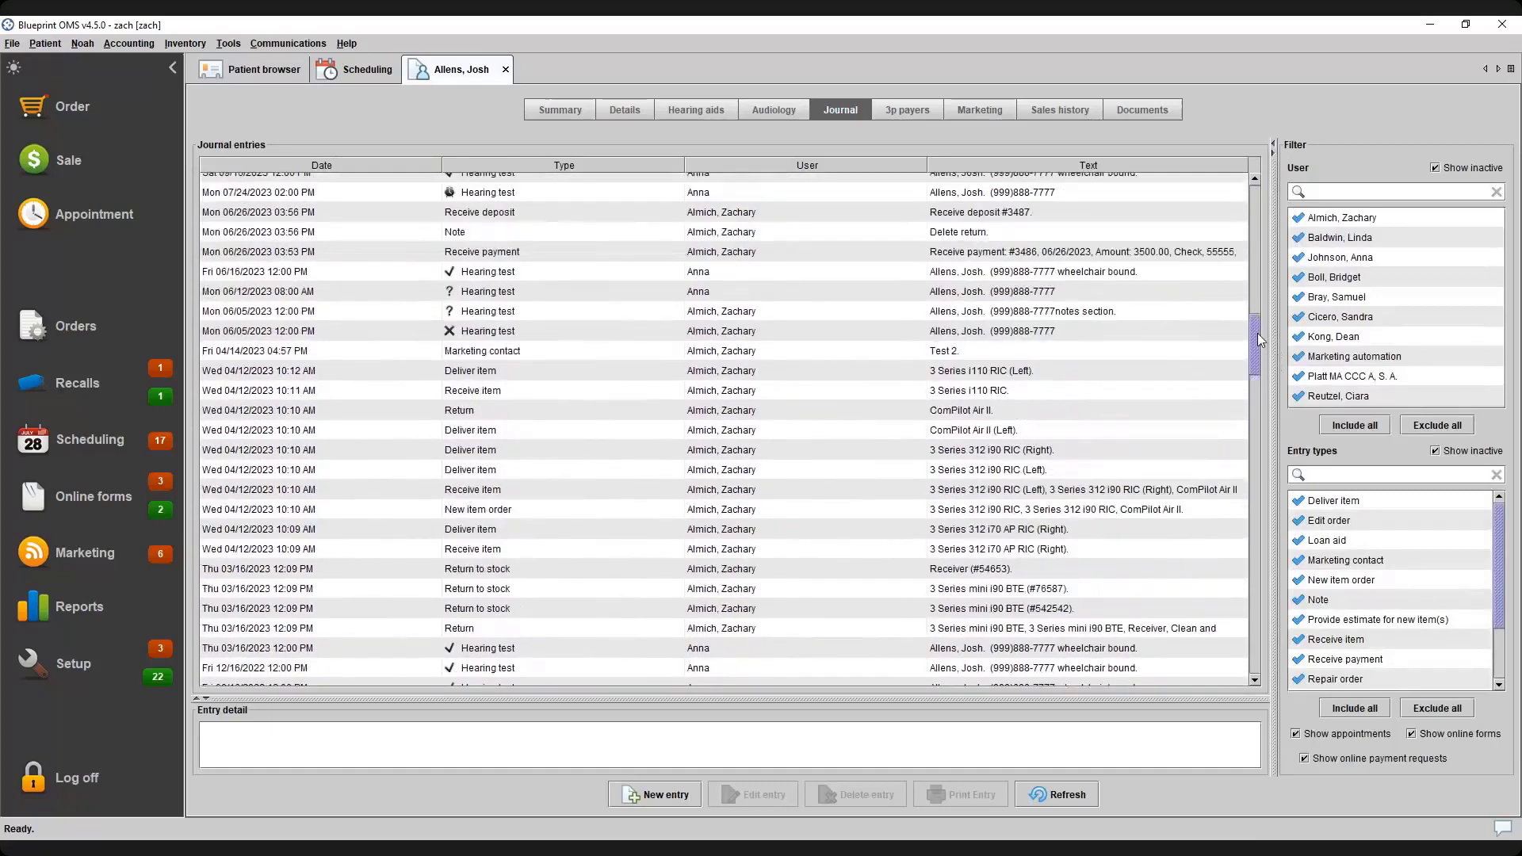
Review the patient's 3p payers, marketing information, sales history and documents
click(910, 115)
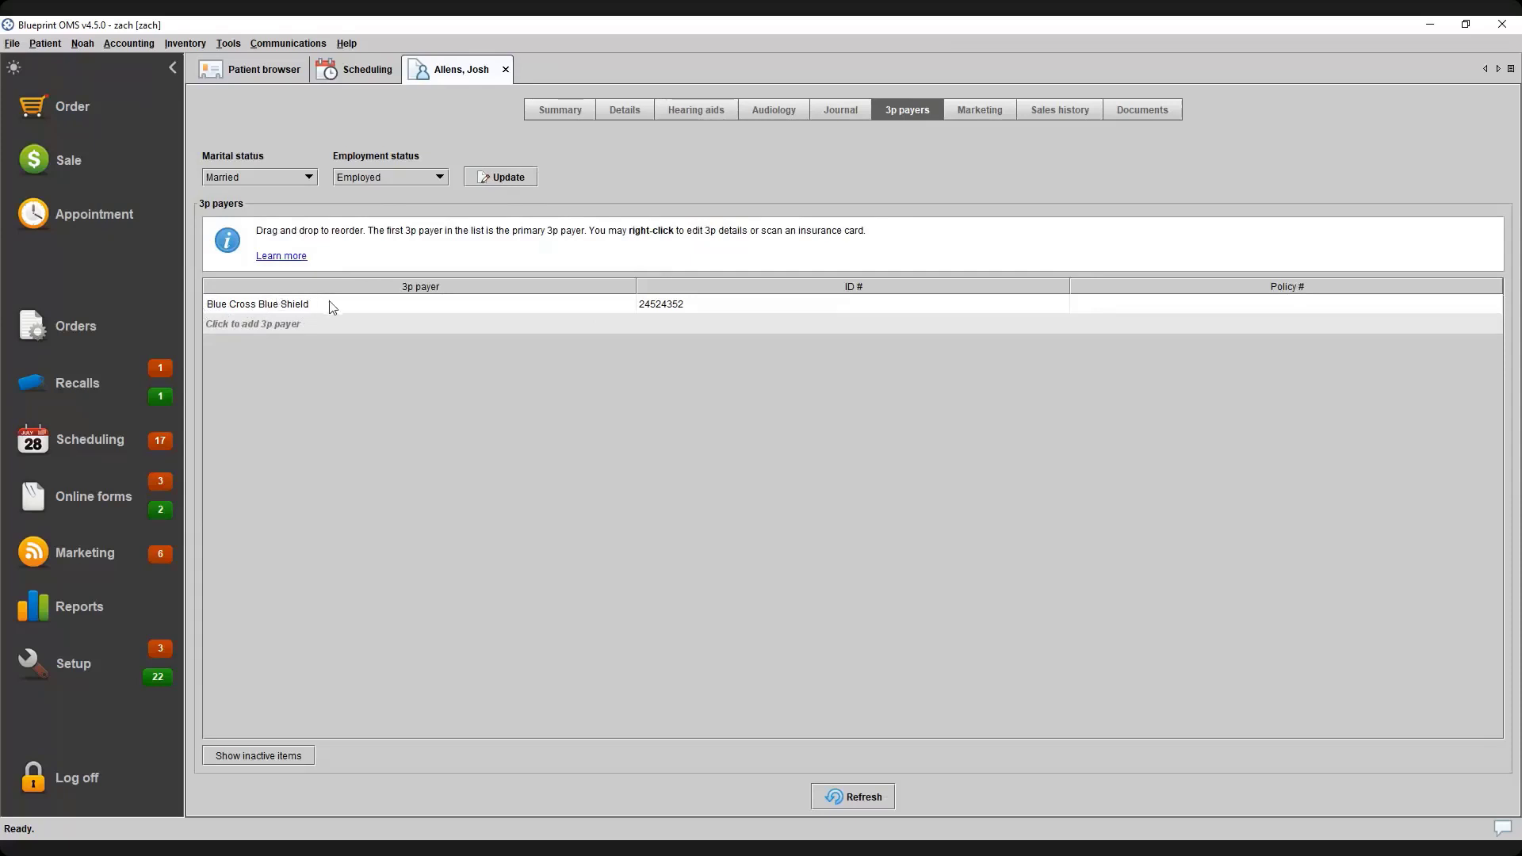
click(978, 107)
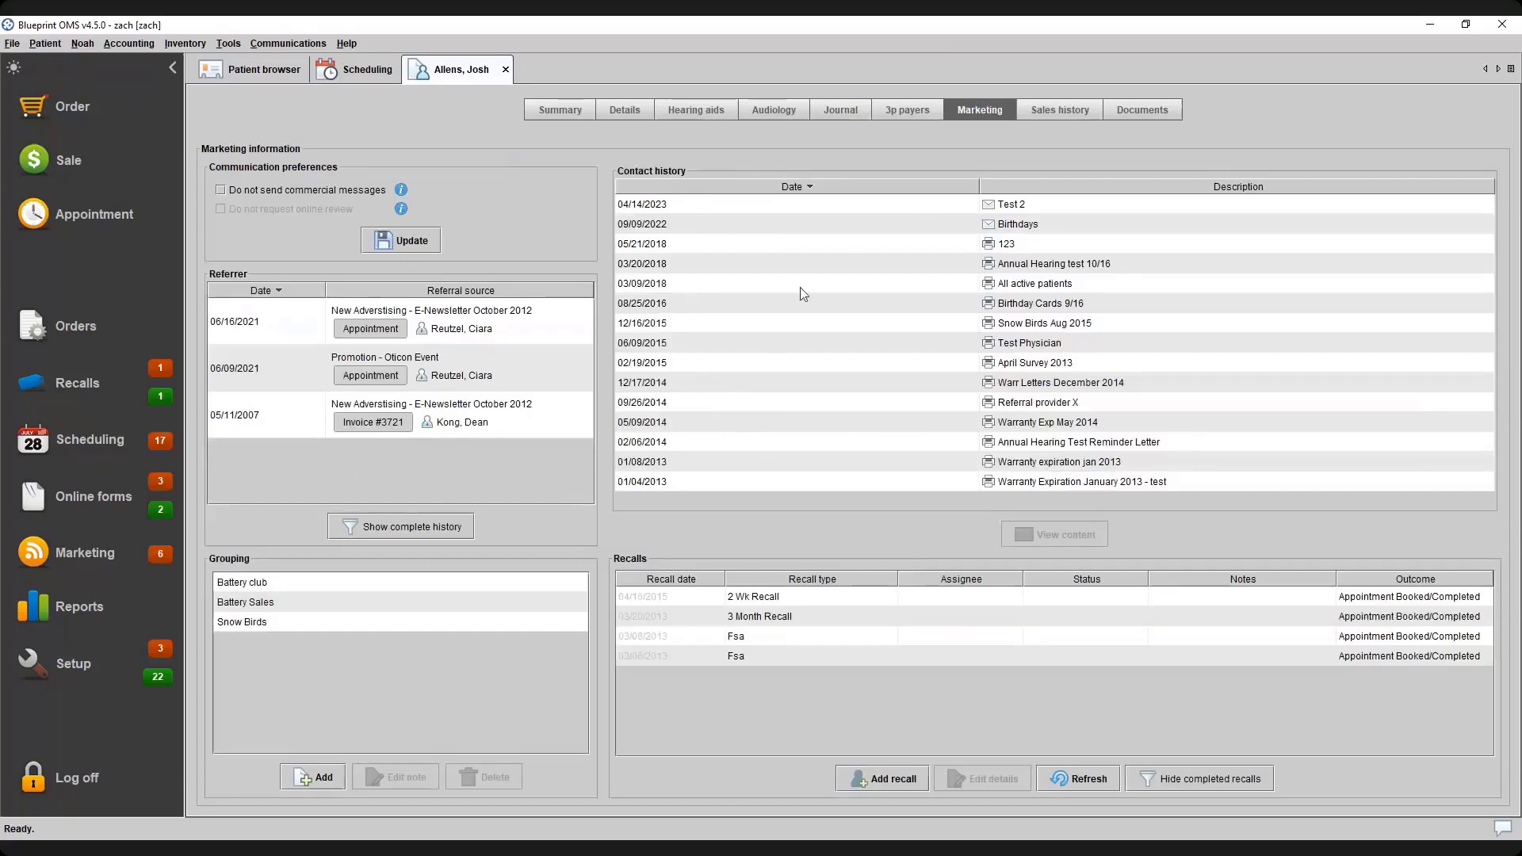
click(1059, 109)
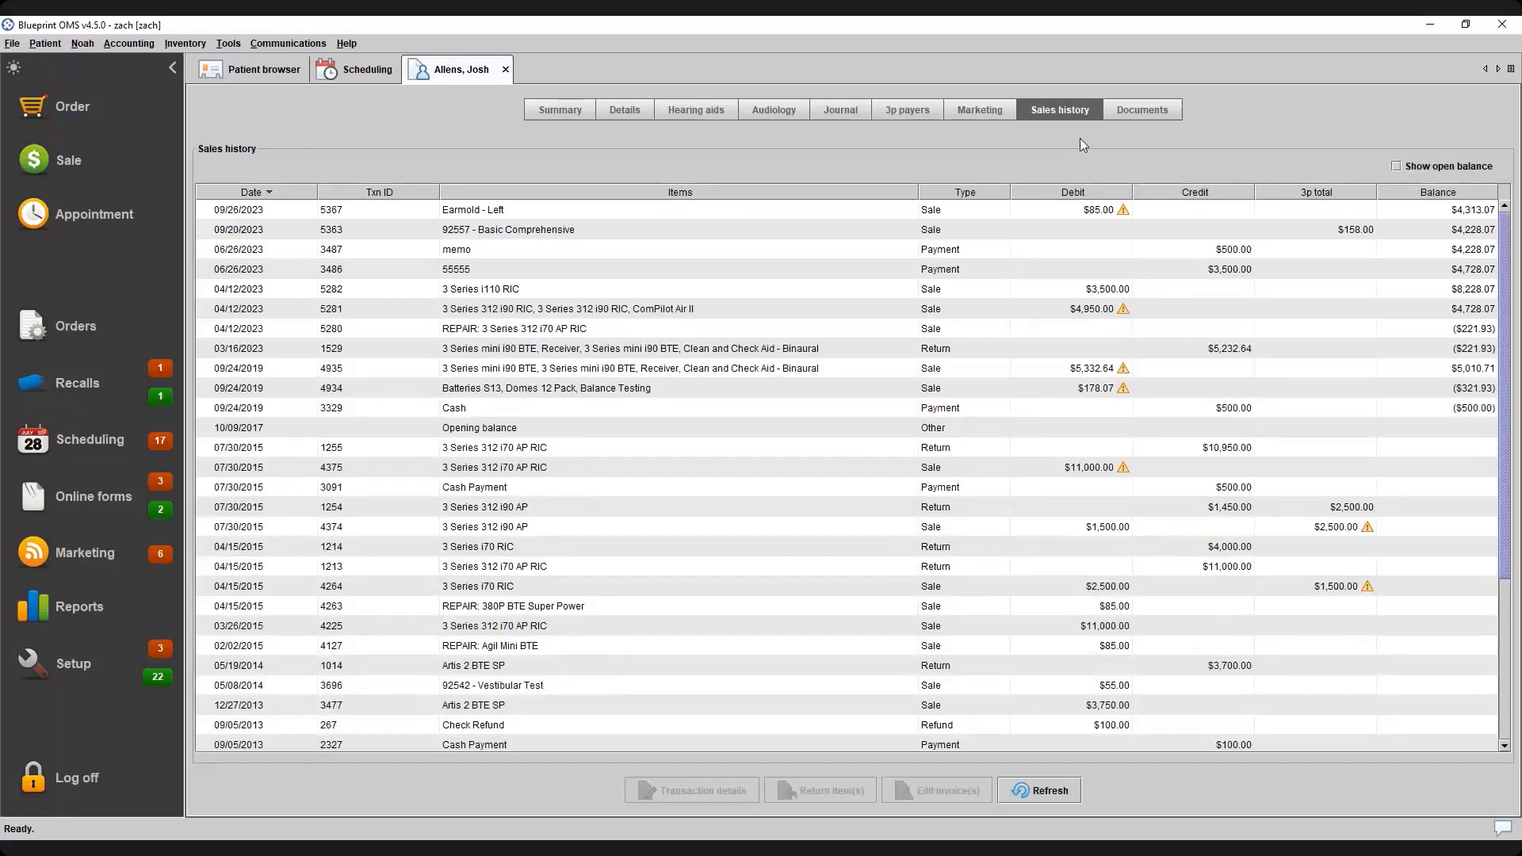
click(1138, 109)
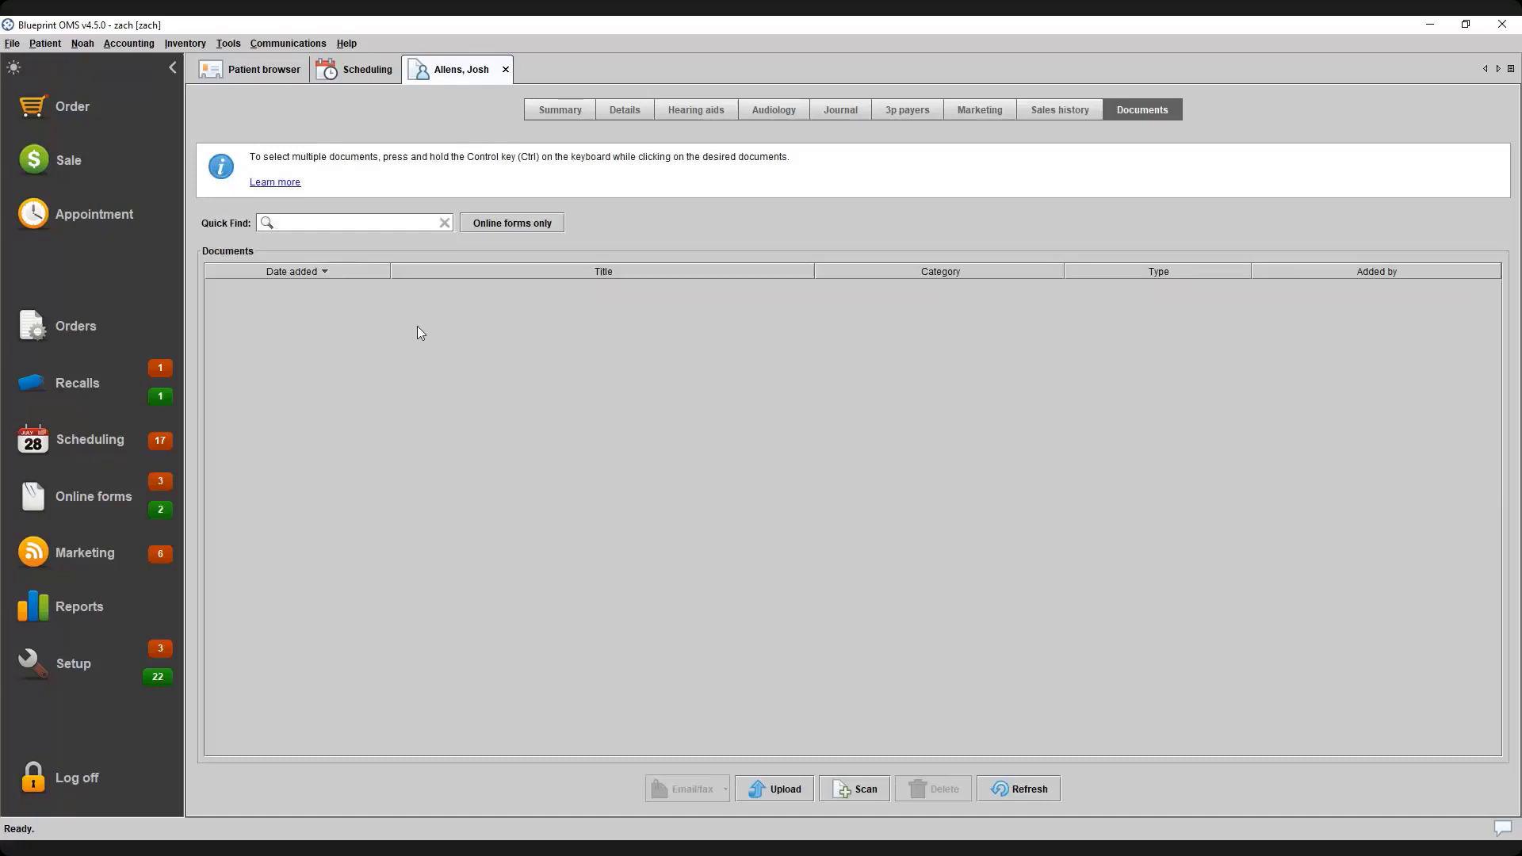
Close the patient's record and clear the name filter from the patient list
click(505, 70)
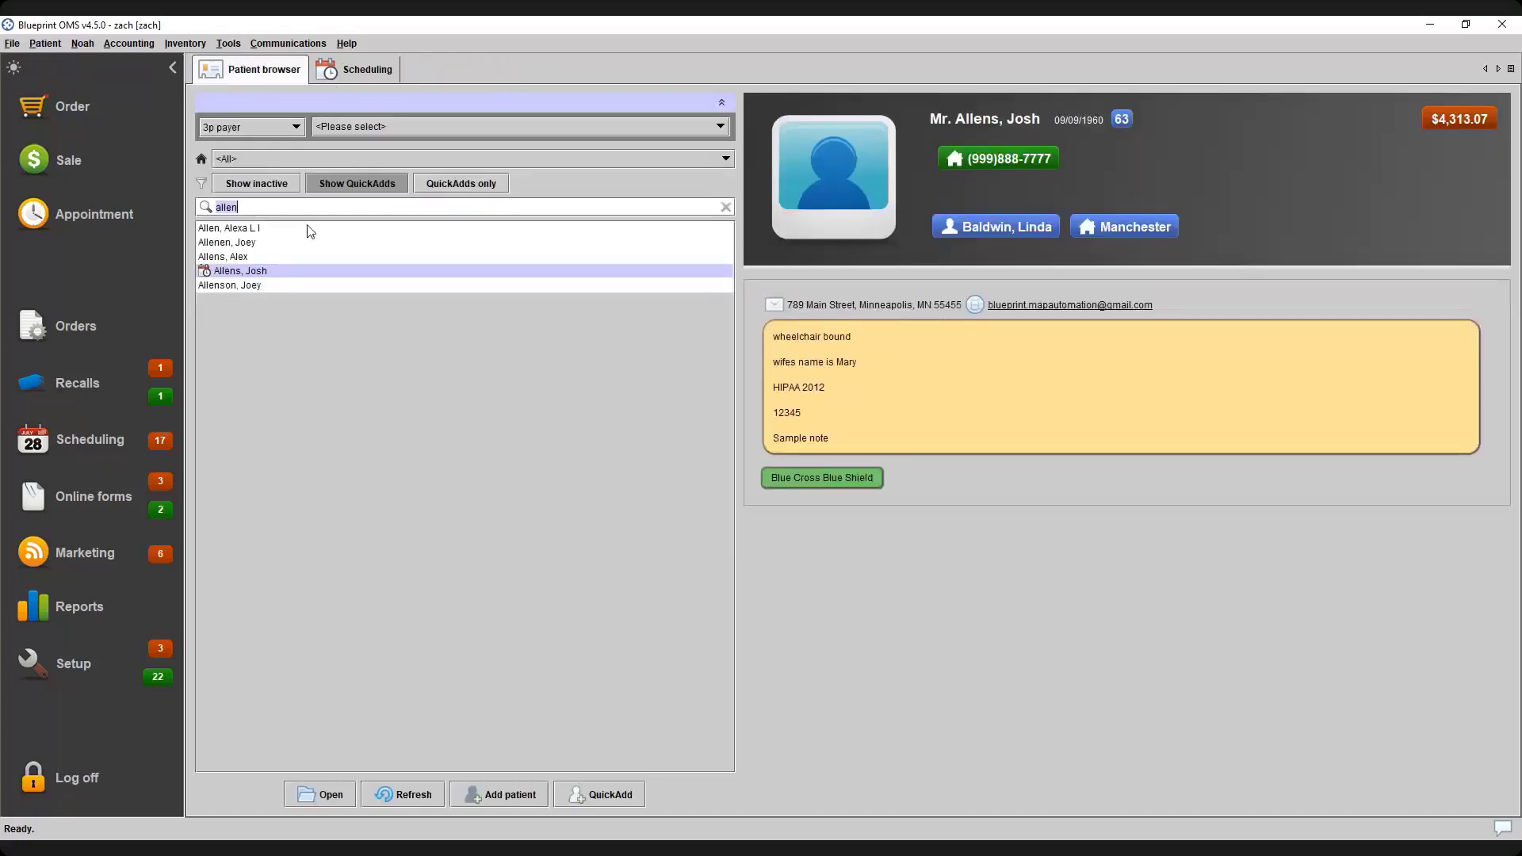
click(725, 209)
click(725, 209)
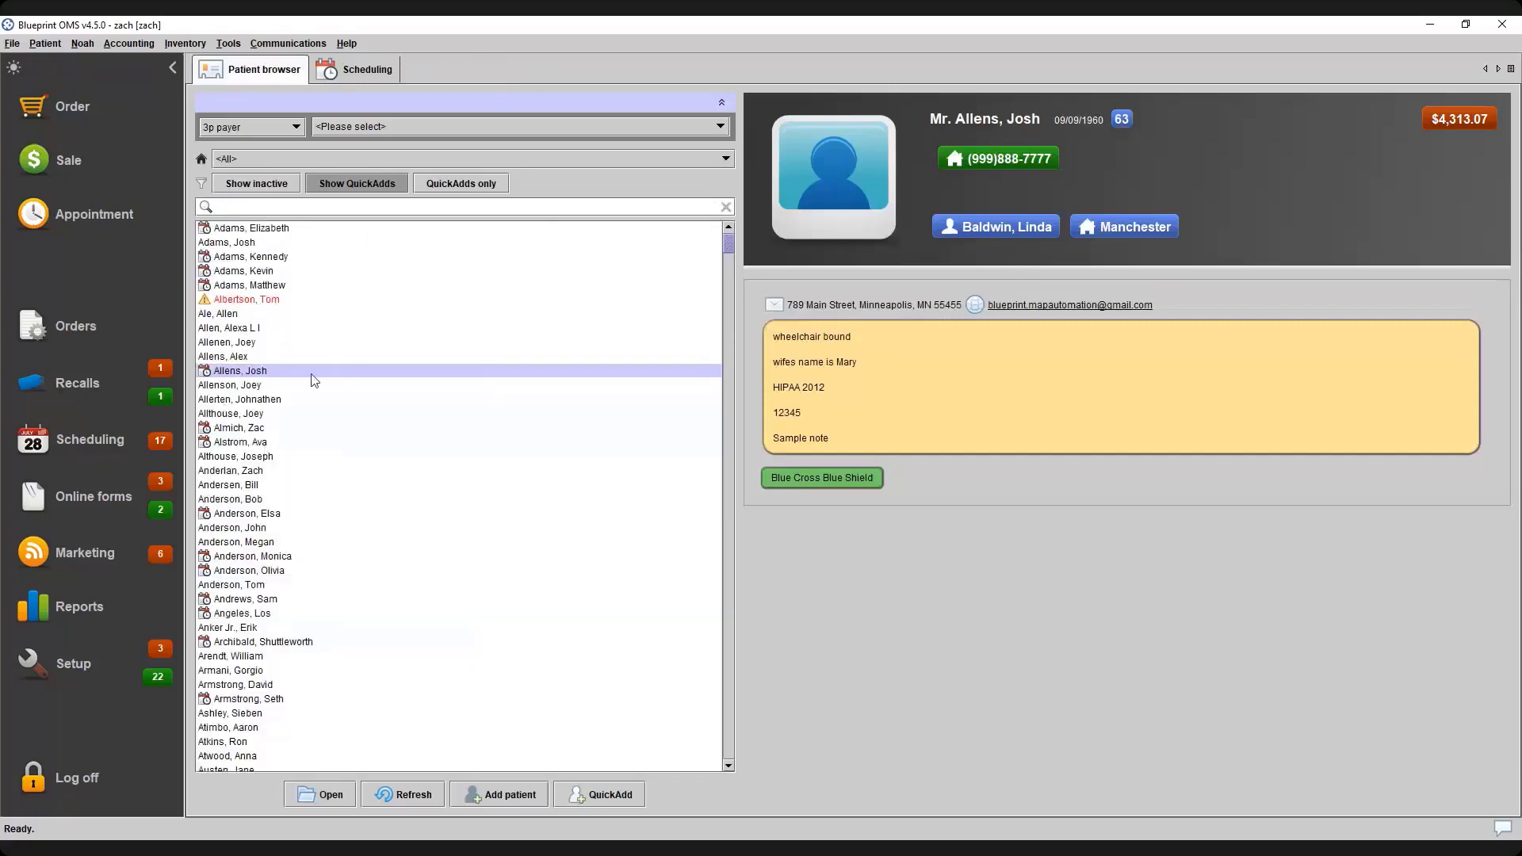
Compare the account balances of the patient with the purple note and the patient two rows above
click(277, 442)
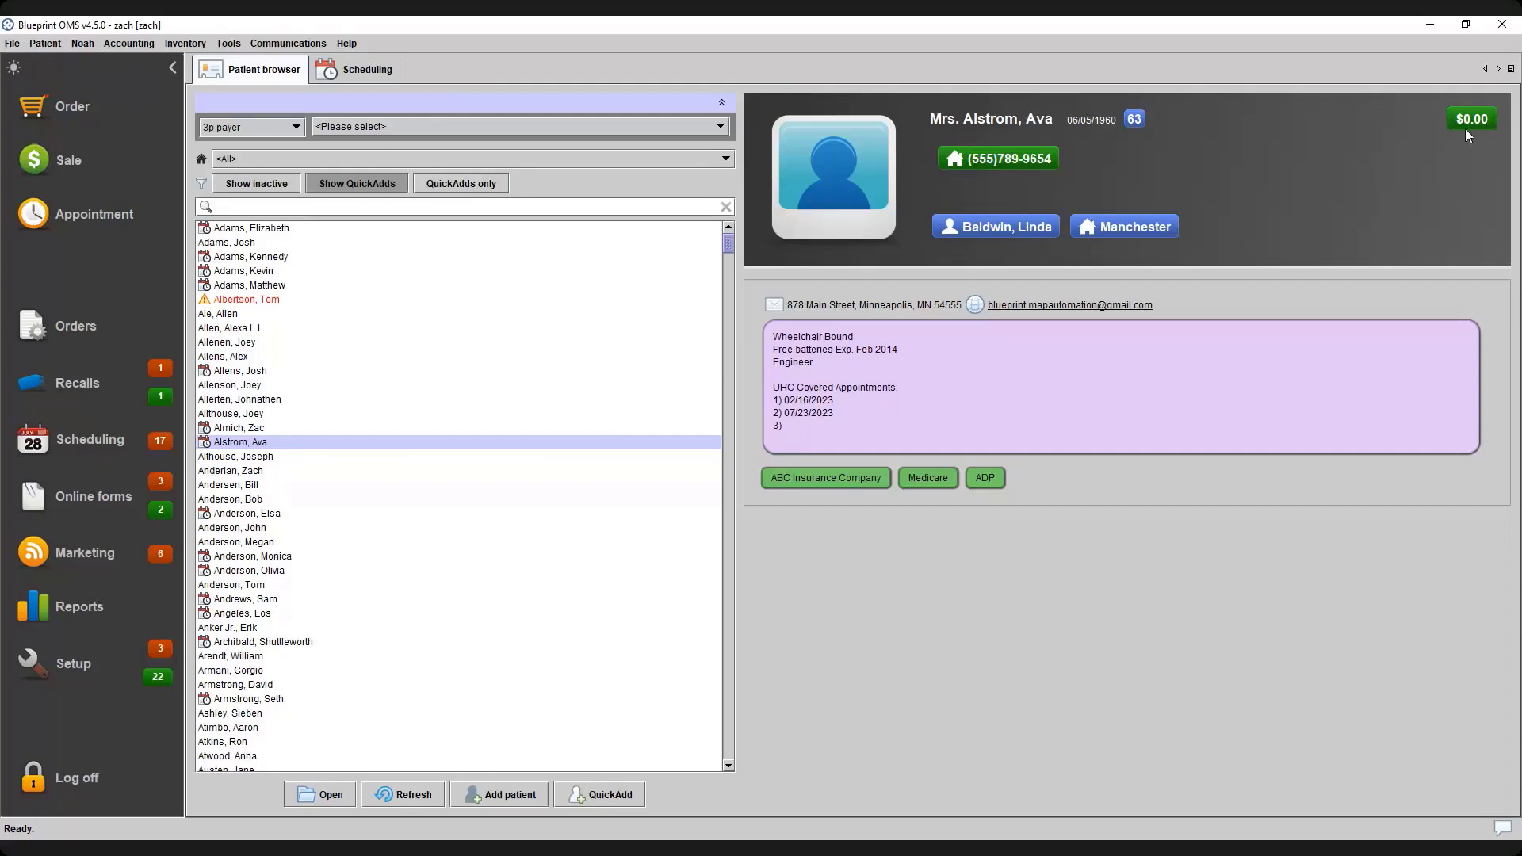
click(268, 413)
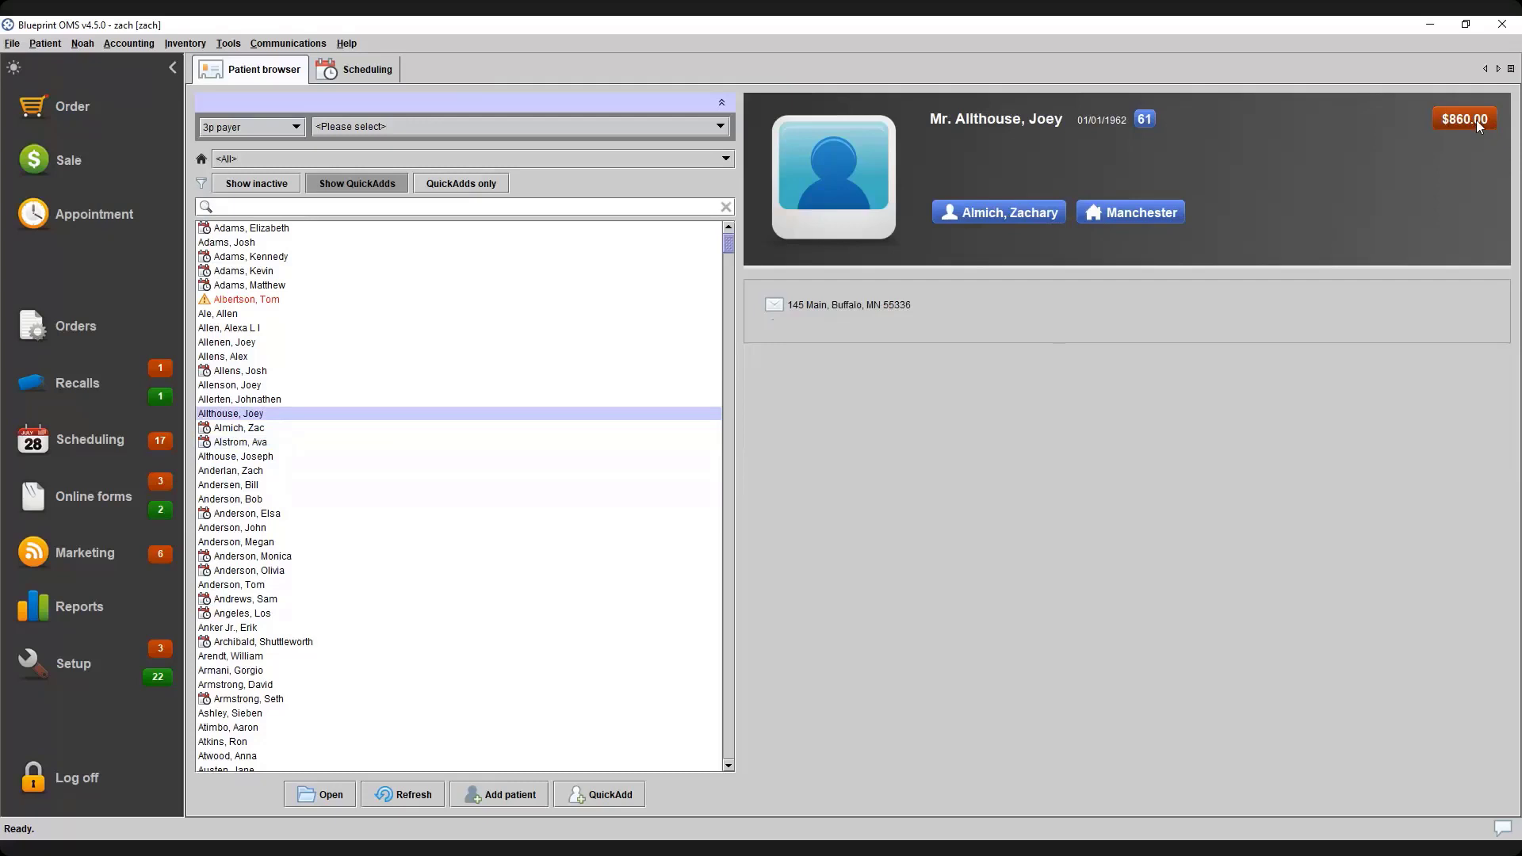
click(266, 445)
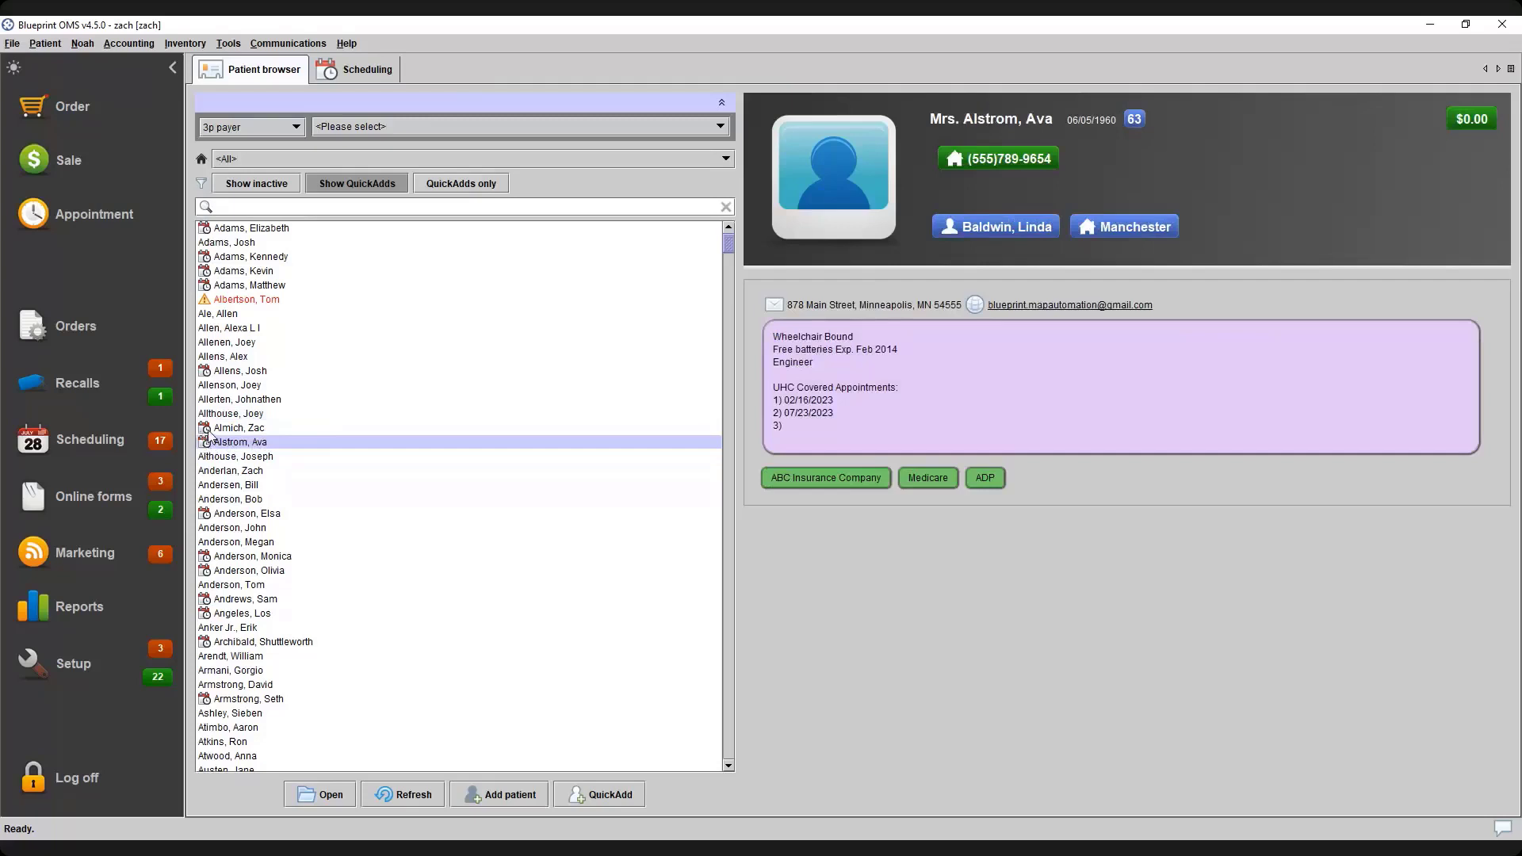
Find the appointments of the Weatherfield patient with the yellow note, select the Fri 05 Jan 2024 hearing test, and close the results
click(210, 286)
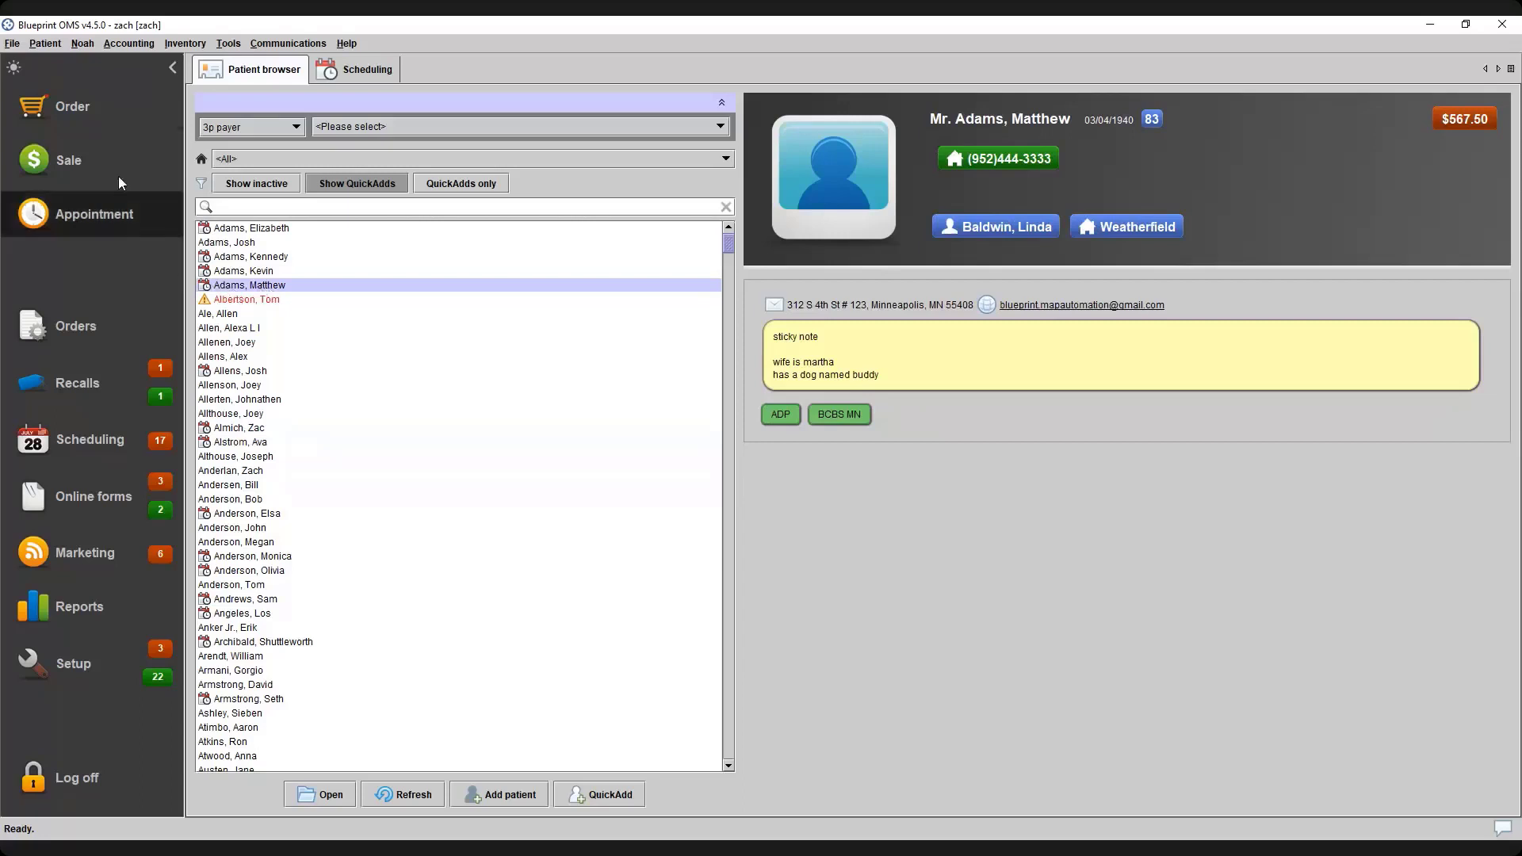
click(50, 45)
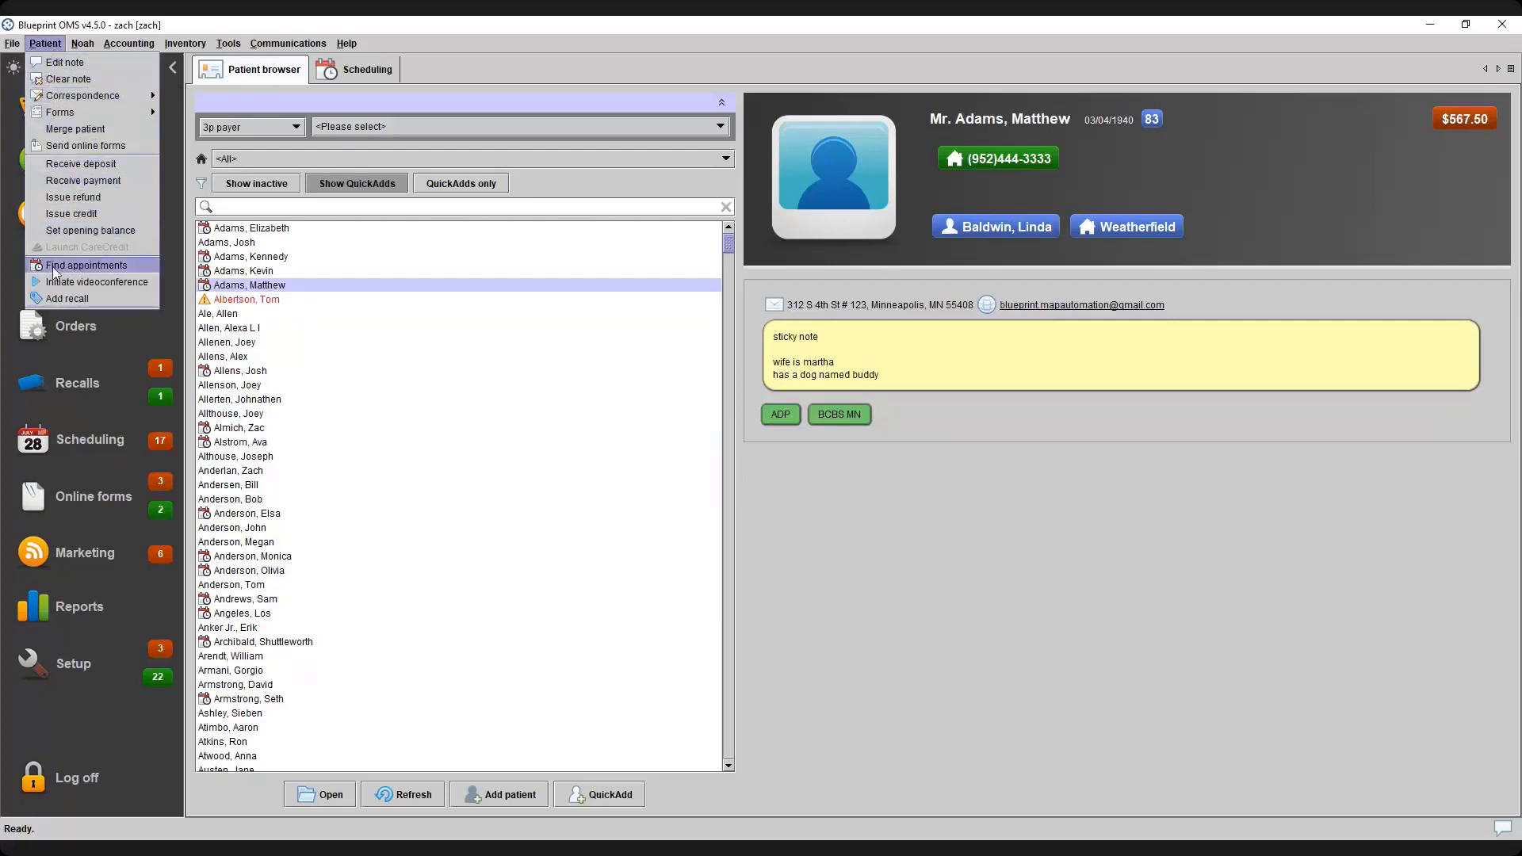
click(110, 265)
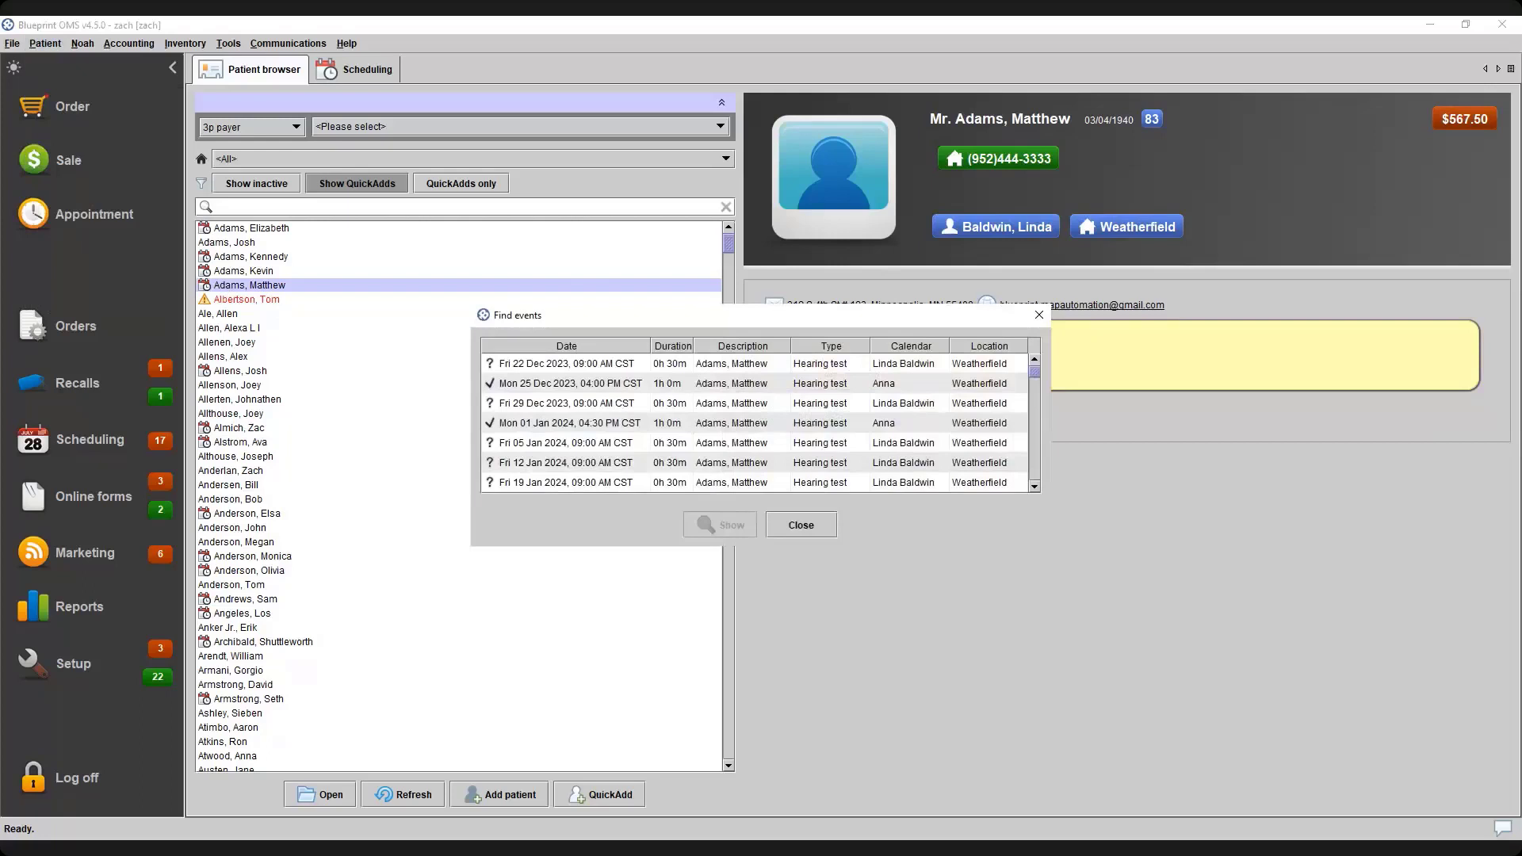
click(742, 443)
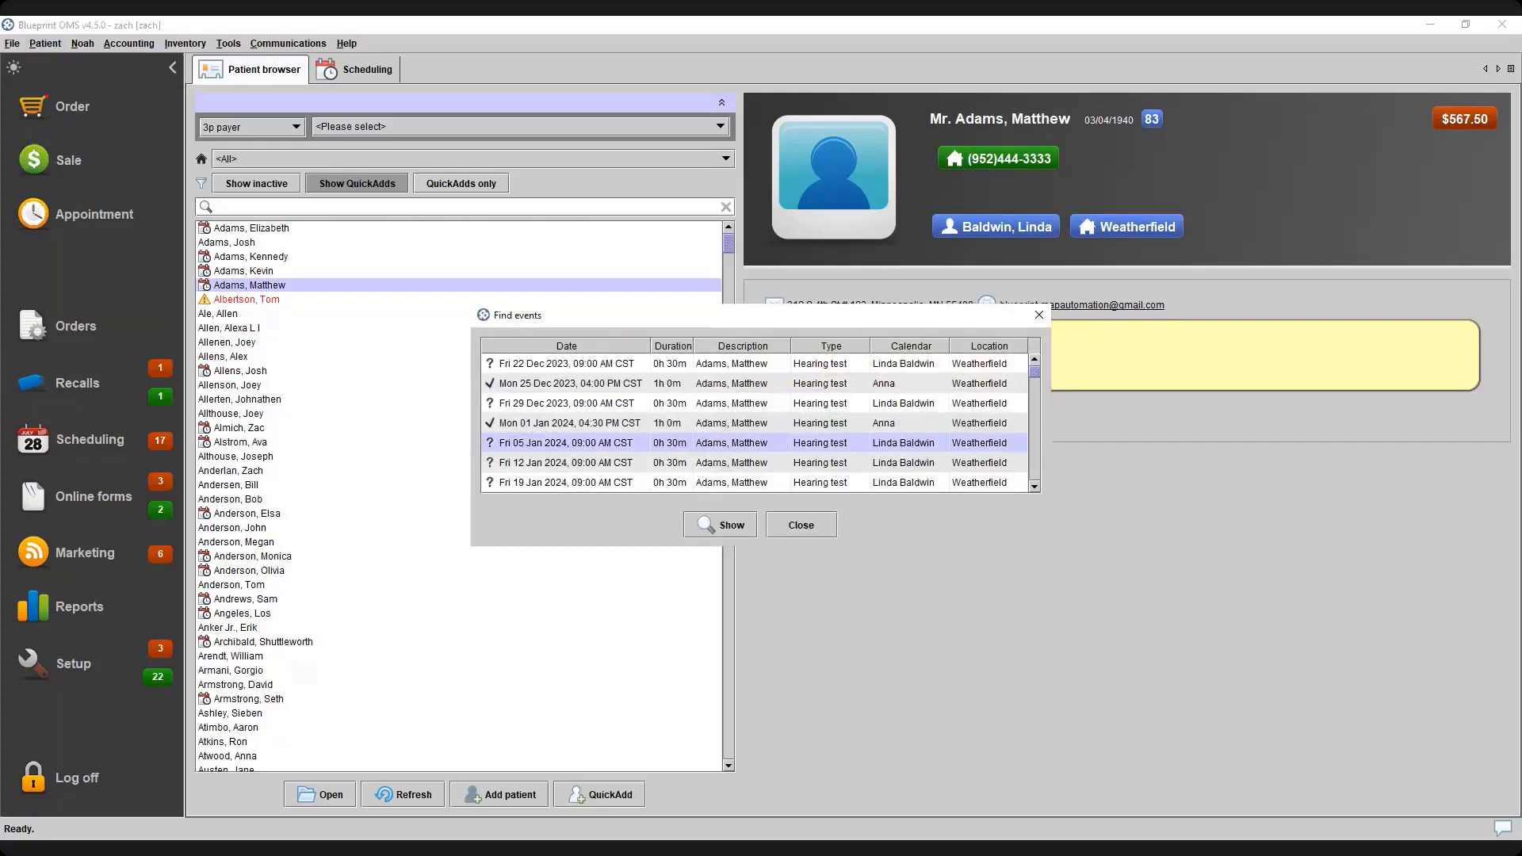
click(800, 525)
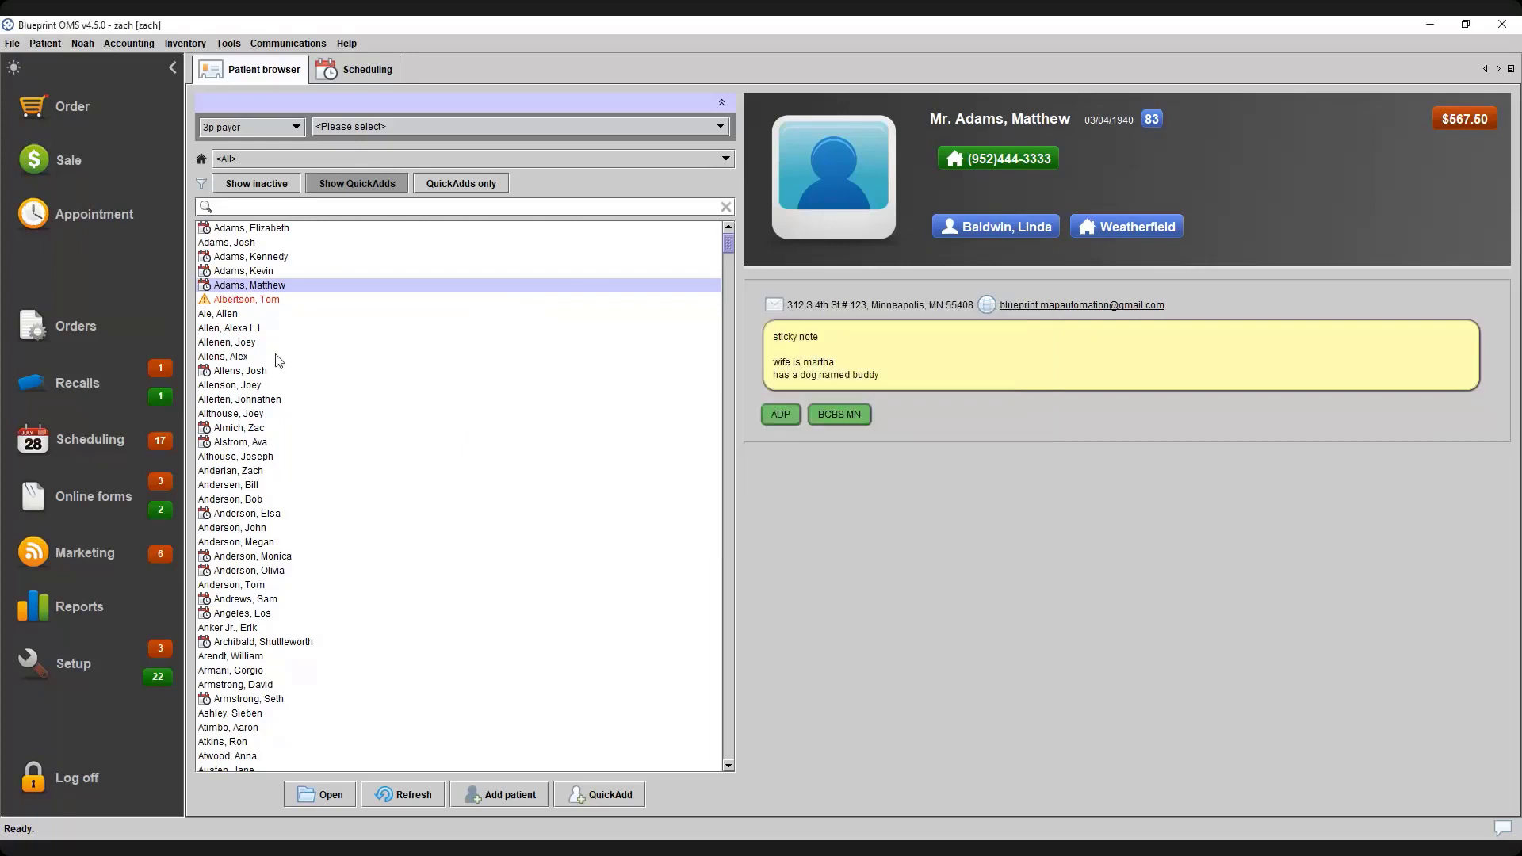
Try the green, blue, orange and pink colors on the note of the Manchester patient with the UHC appointments, set it to purple, and save
click(269, 442)
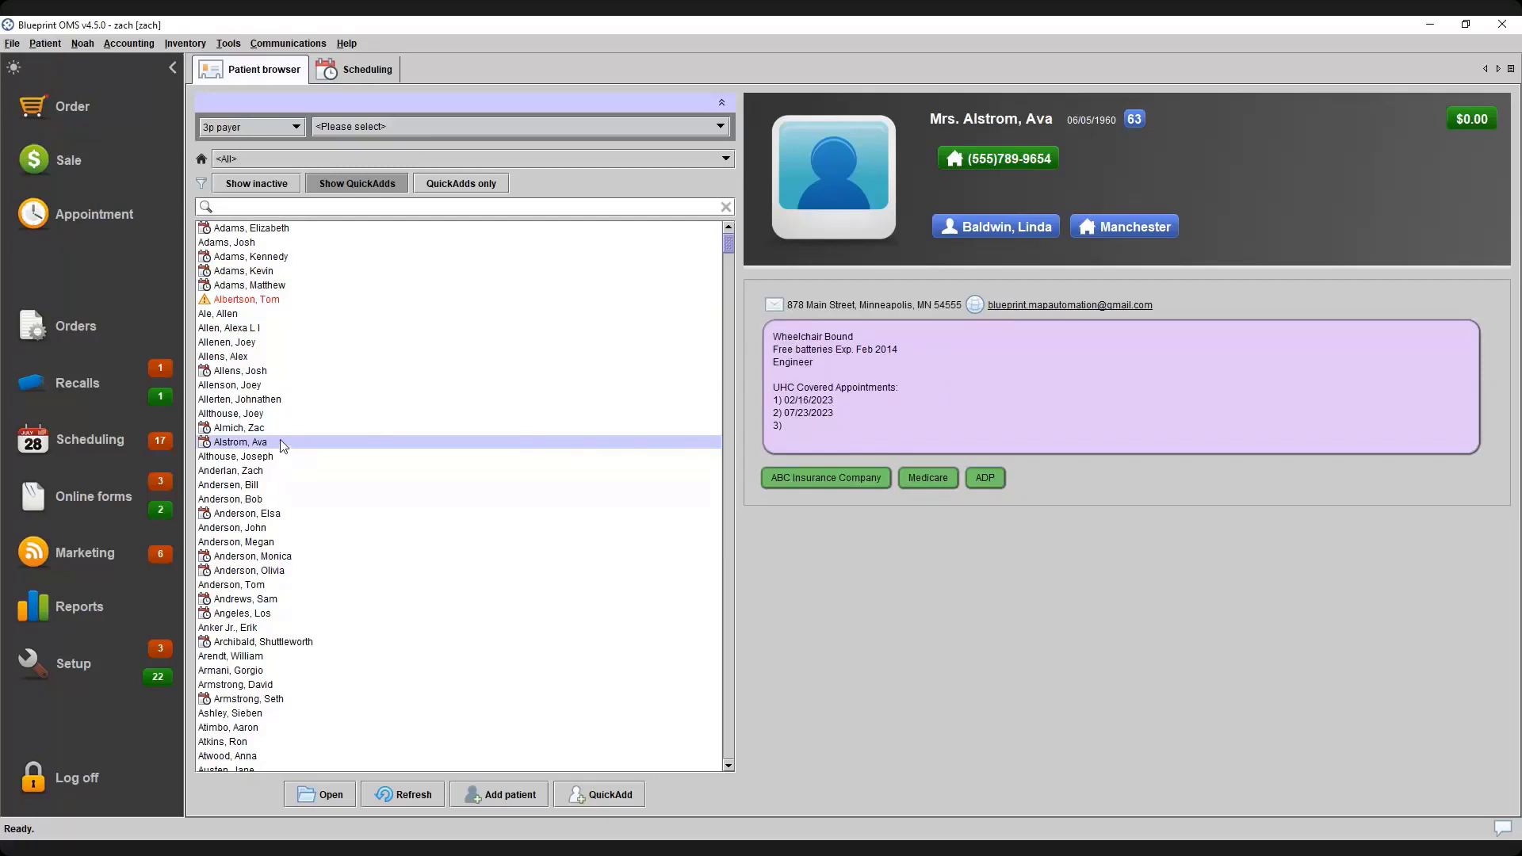
click(46, 43)
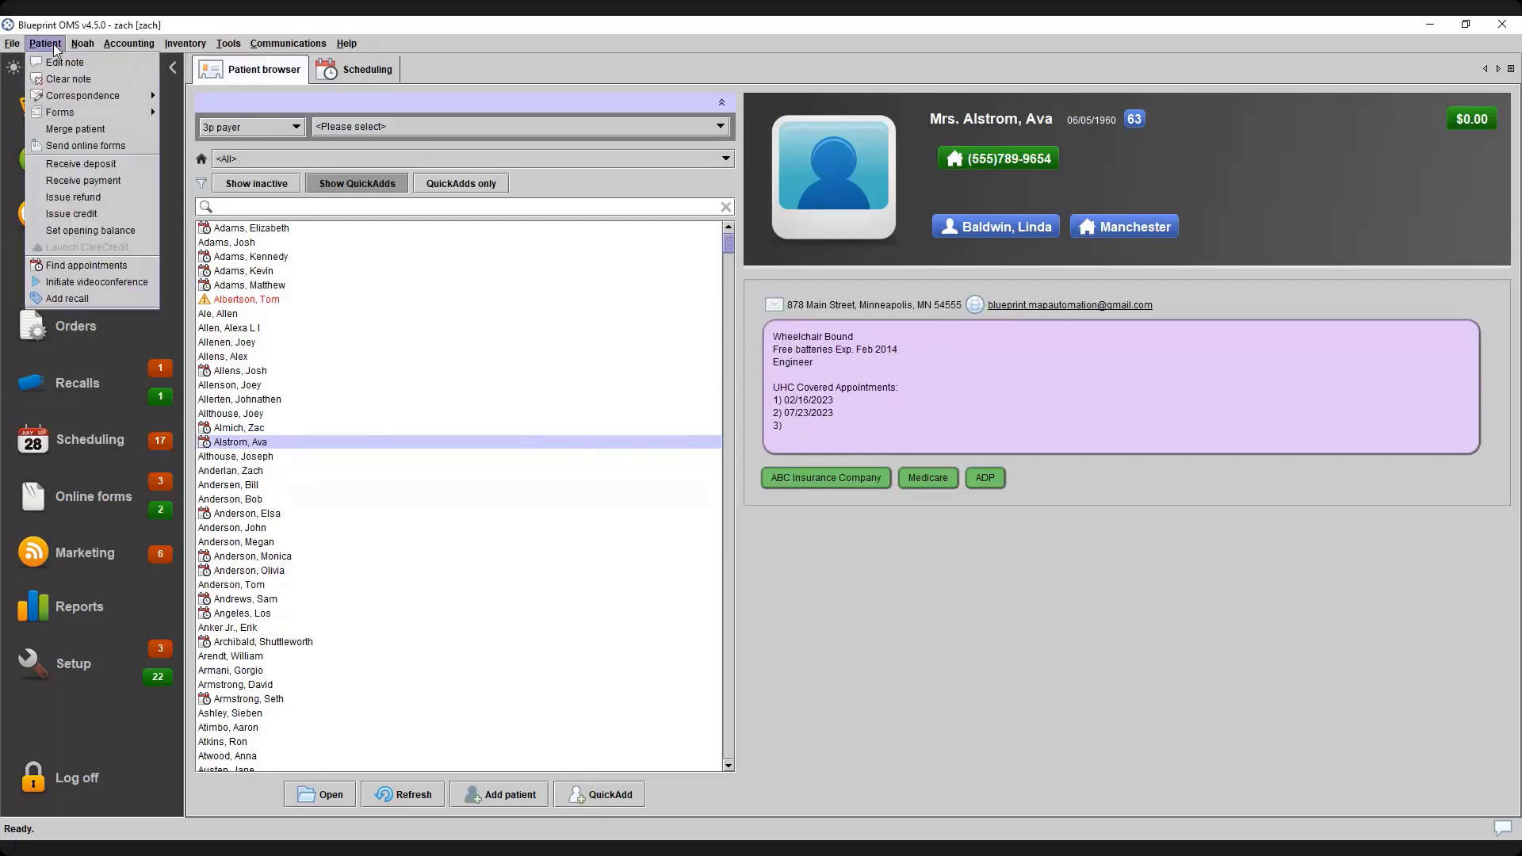
click(94, 63)
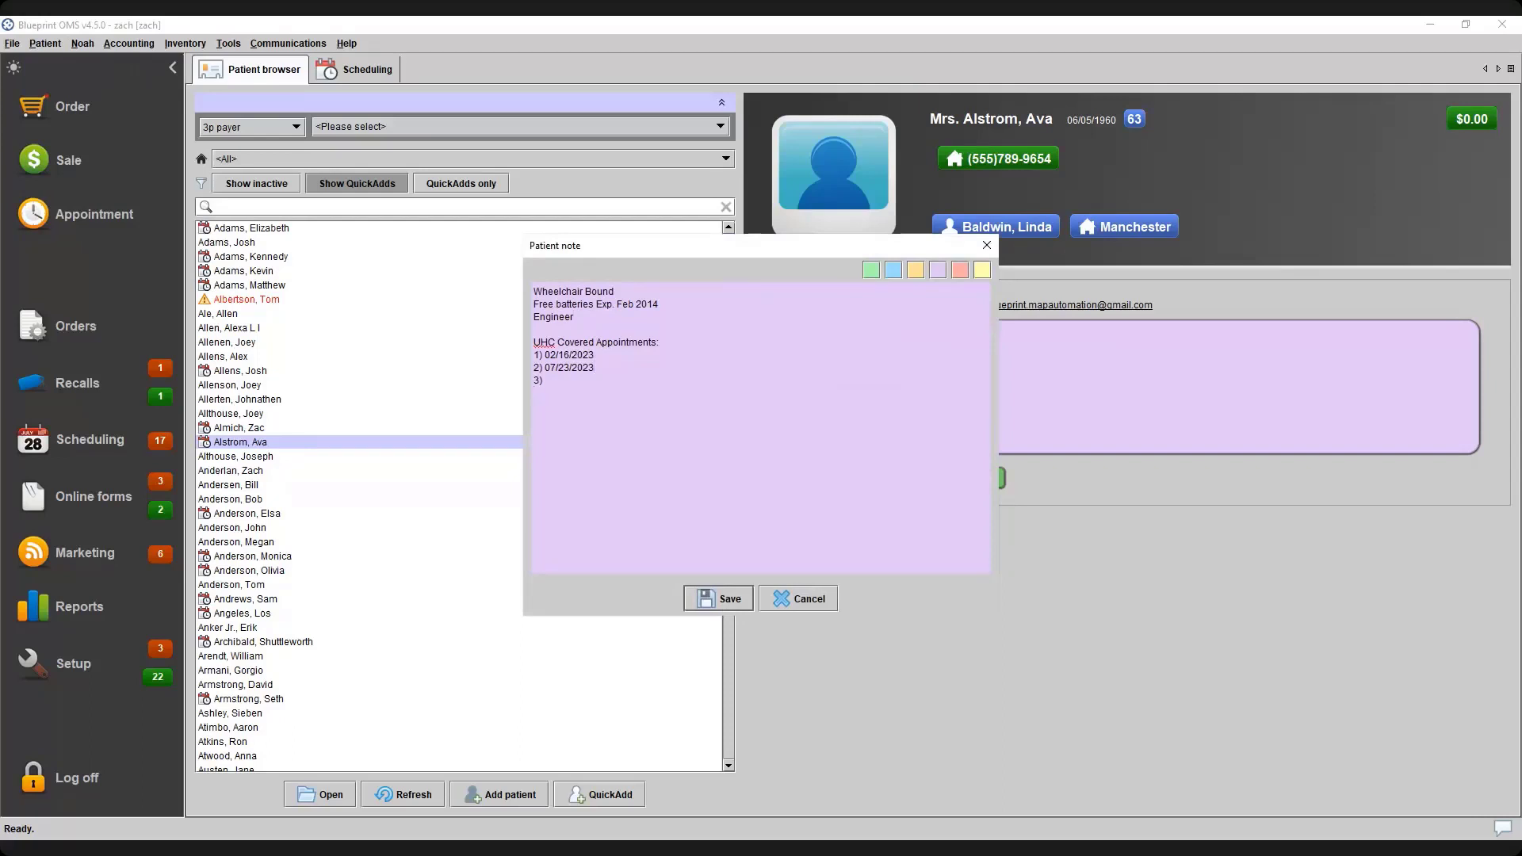
click(871, 269)
click(893, 269)
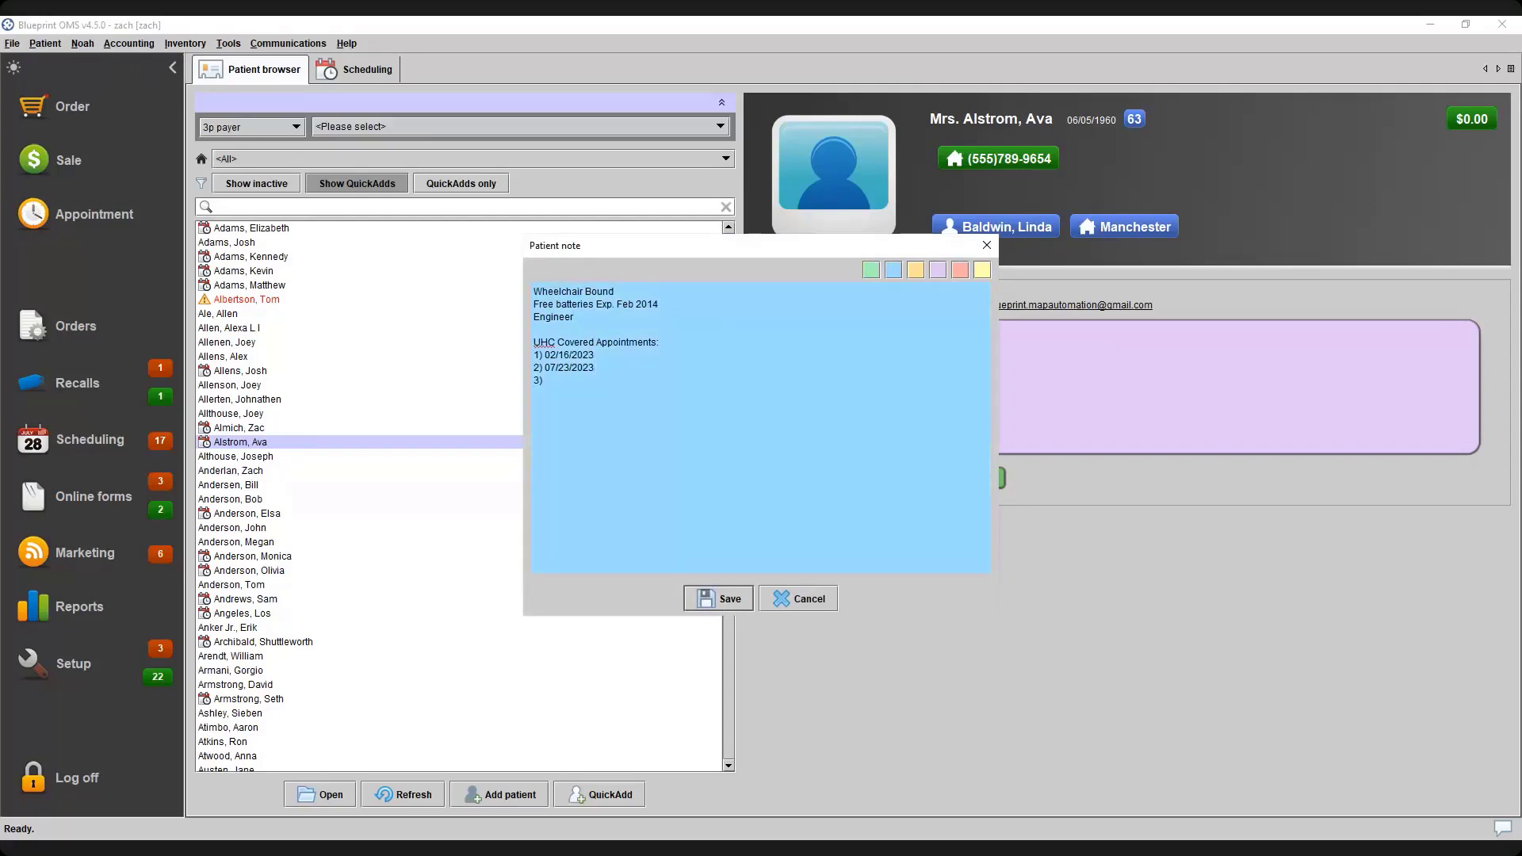
click(915, 270)
click(938, 269)
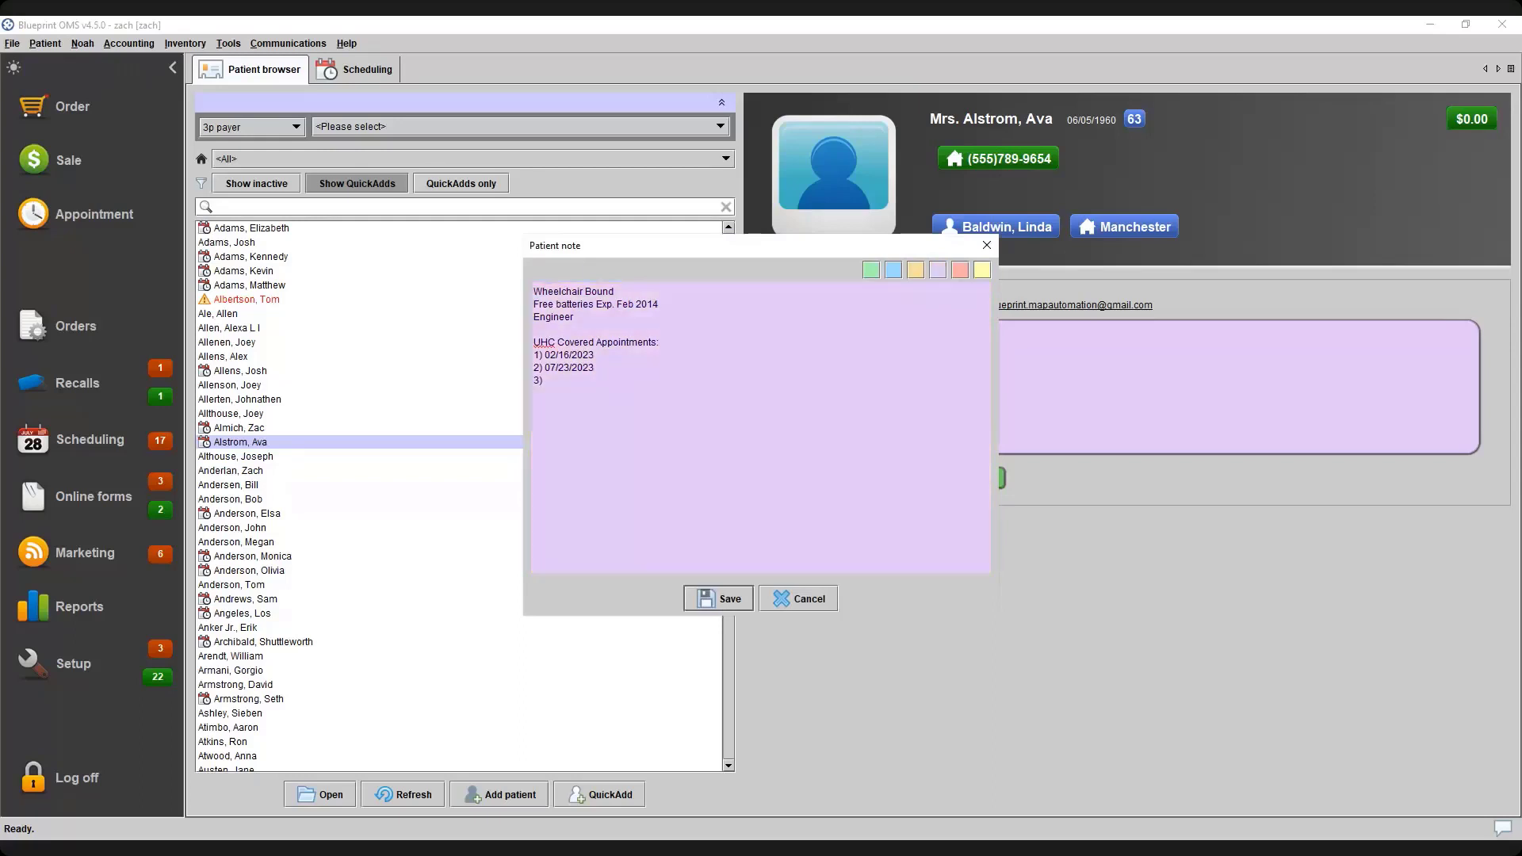
click(960, 269)
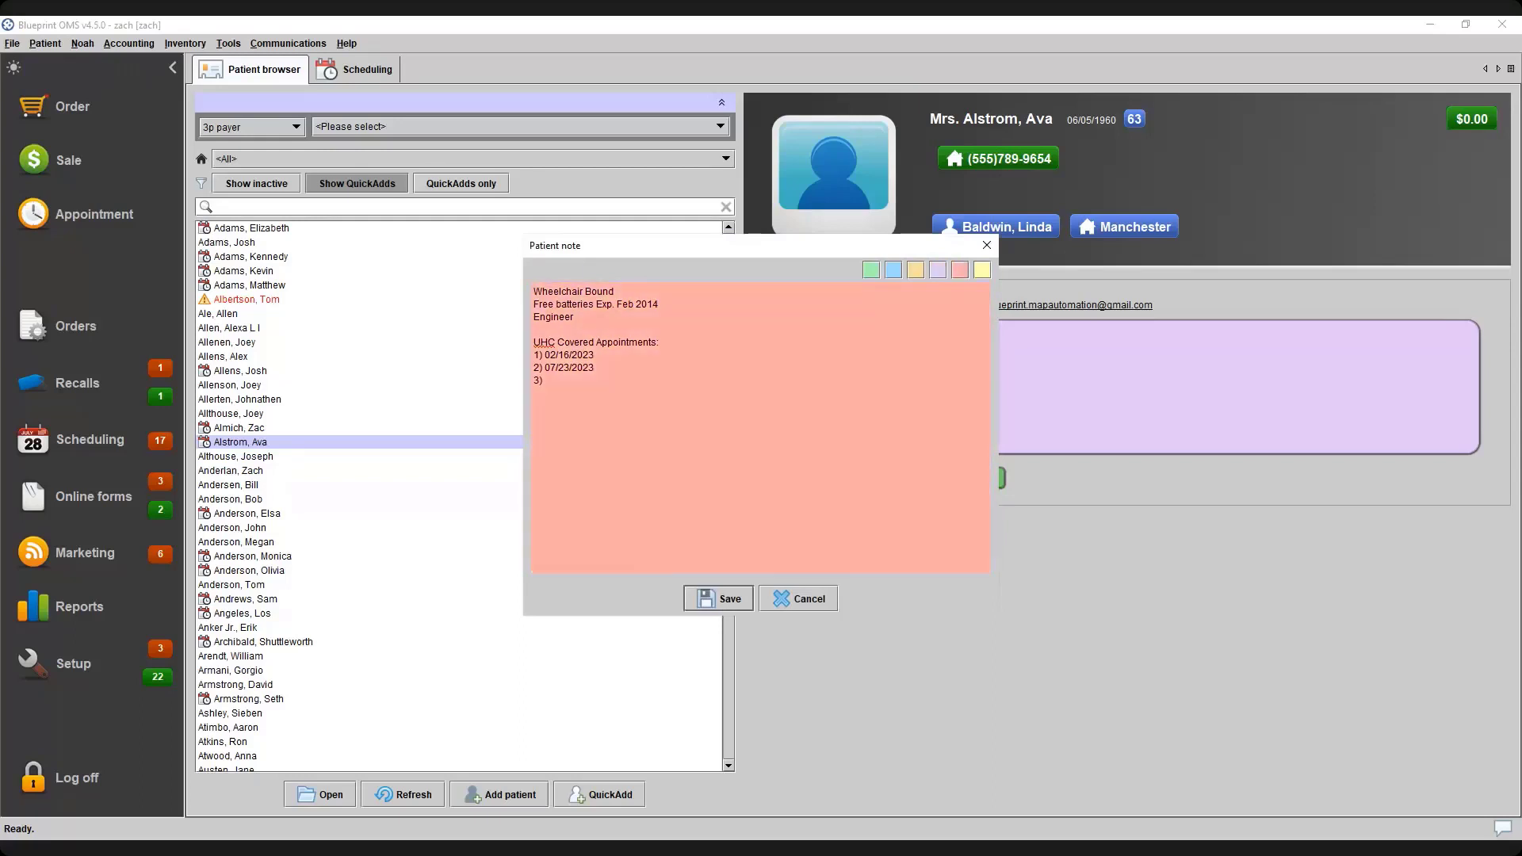
click(937, 269)
click(718, 599)
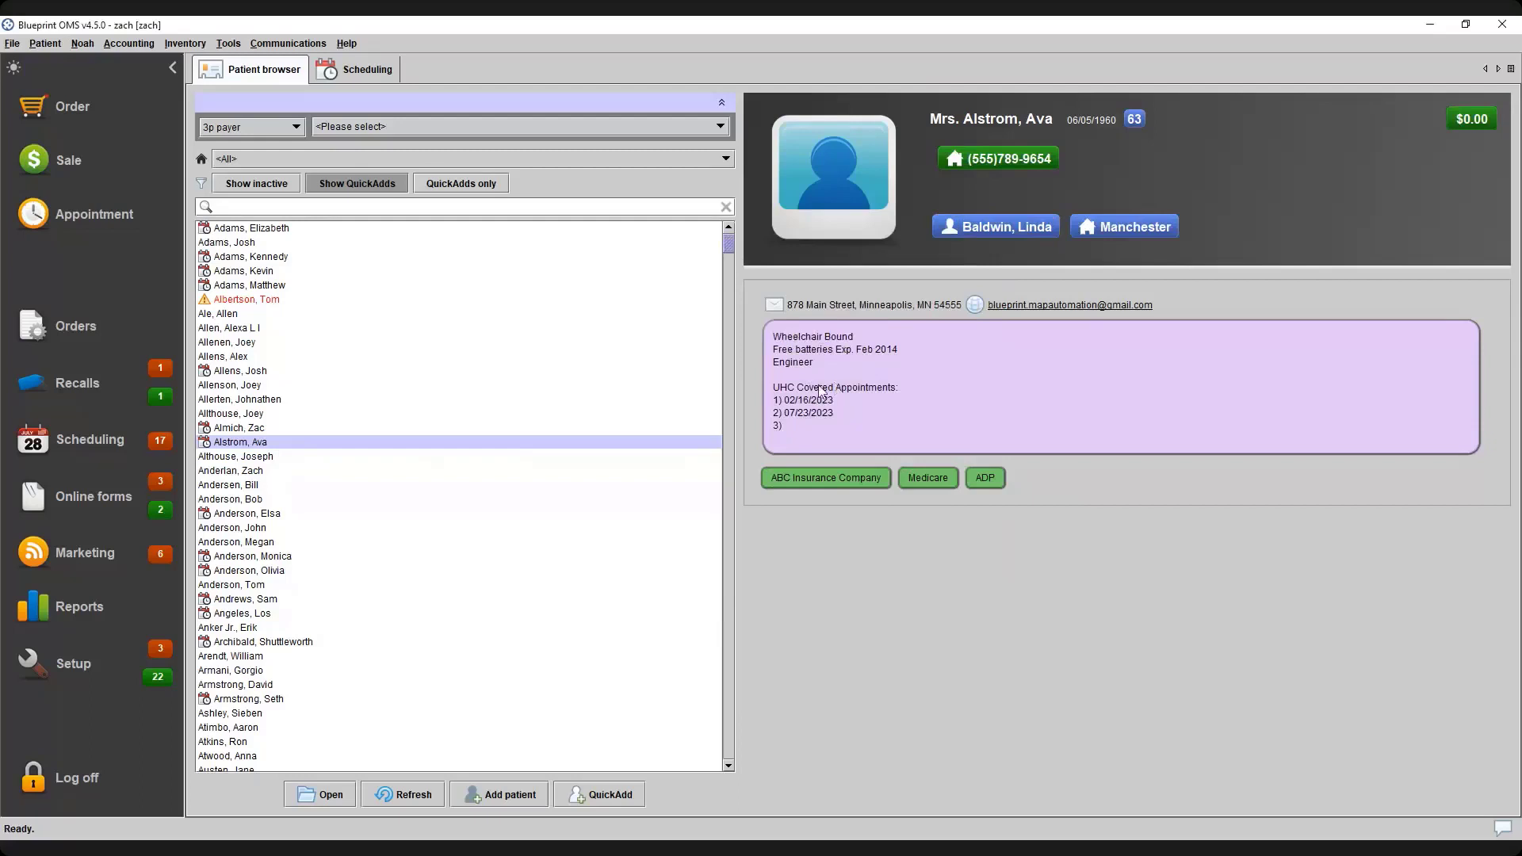
Check the warning on the patient highlighted in red, open that patient's record, and display the contact details
mouse_move(219, 308)
click(243, 303)
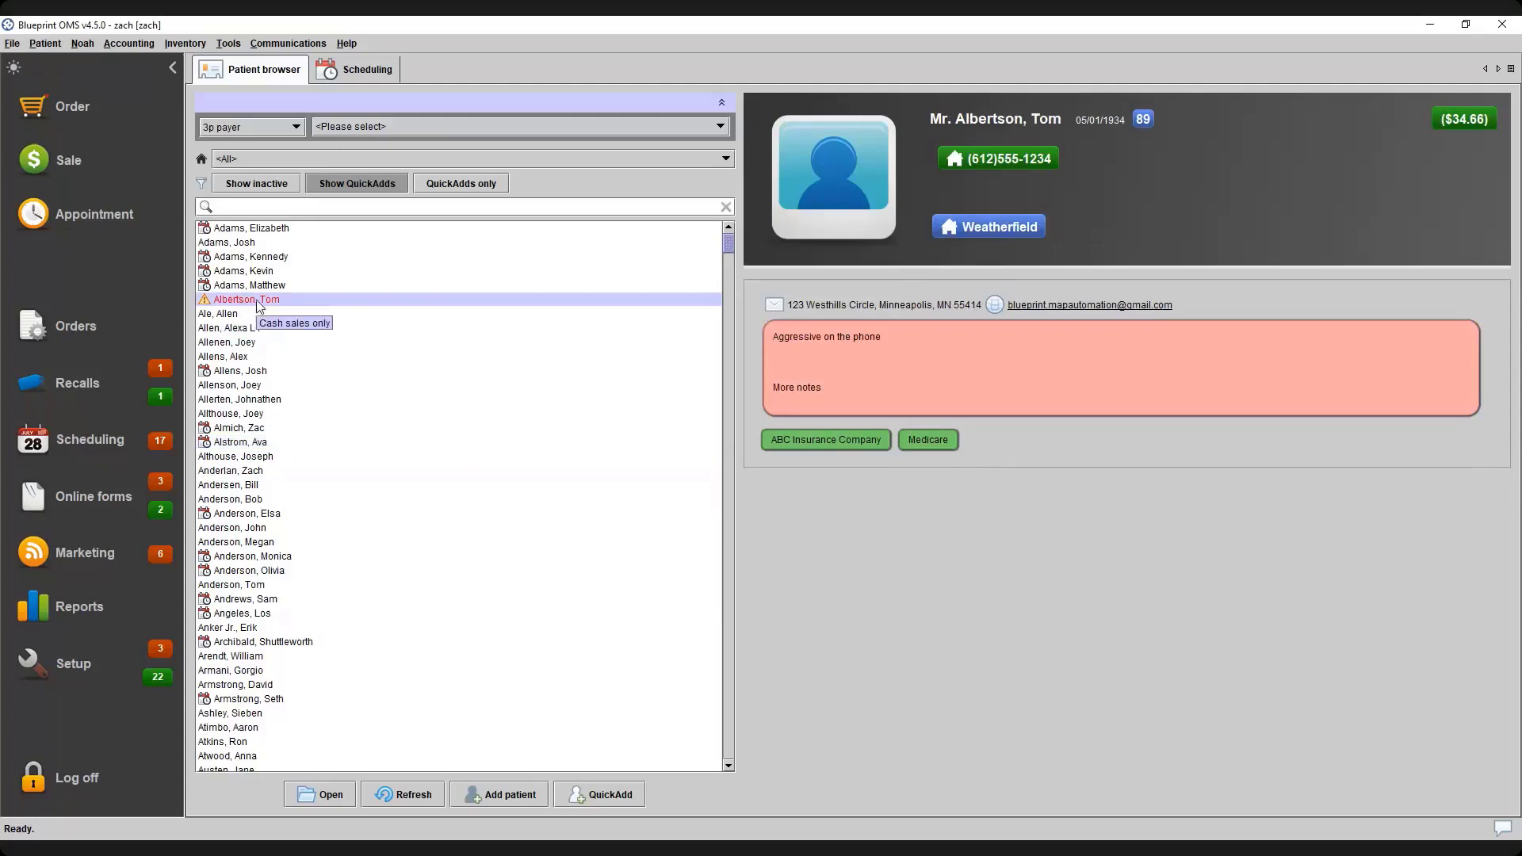
double_click(255, 298)
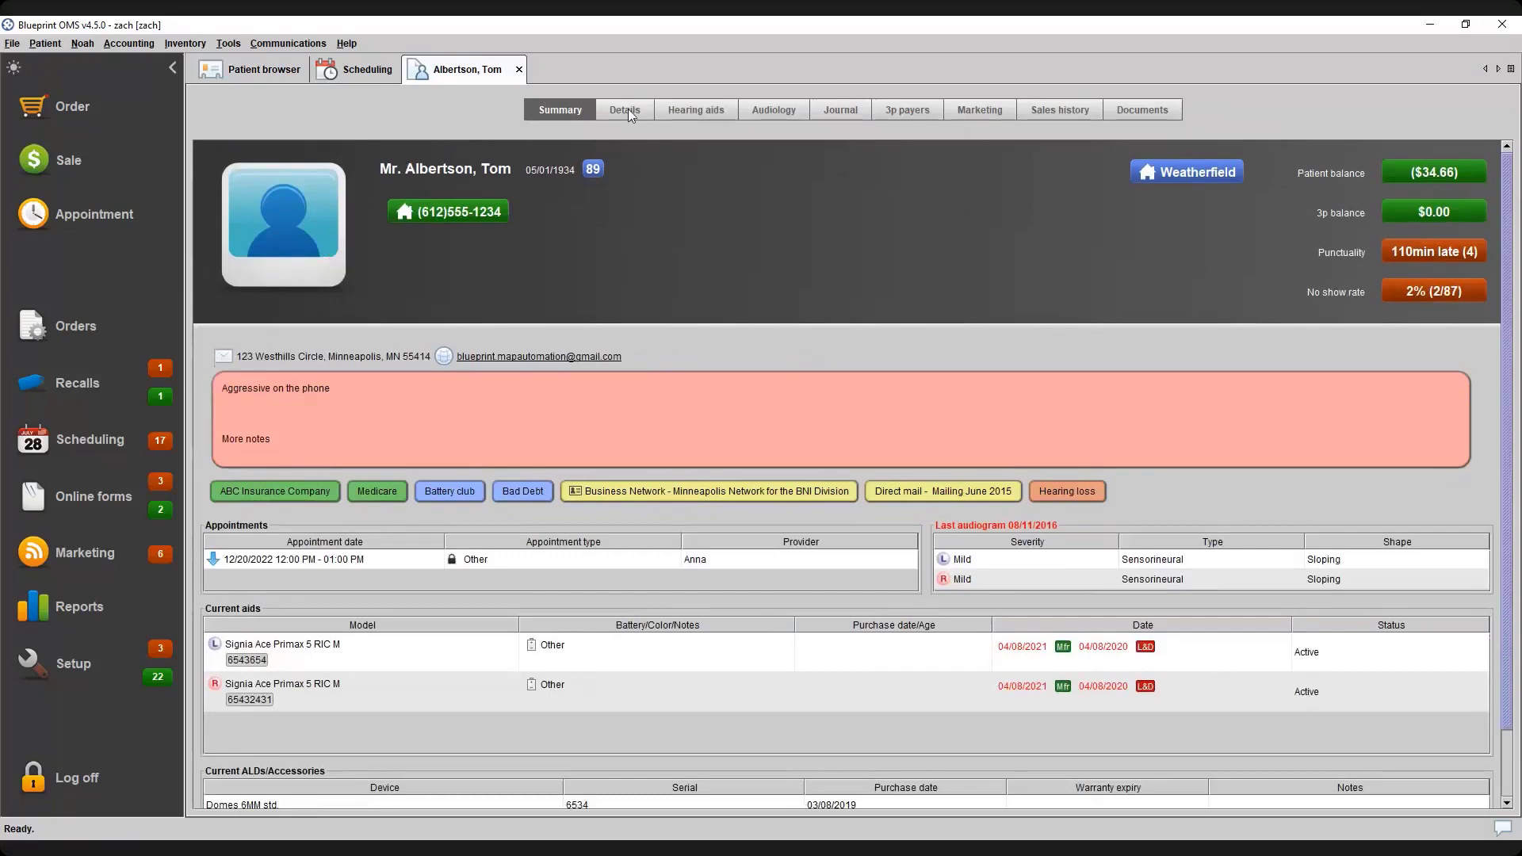
click(626, 110)
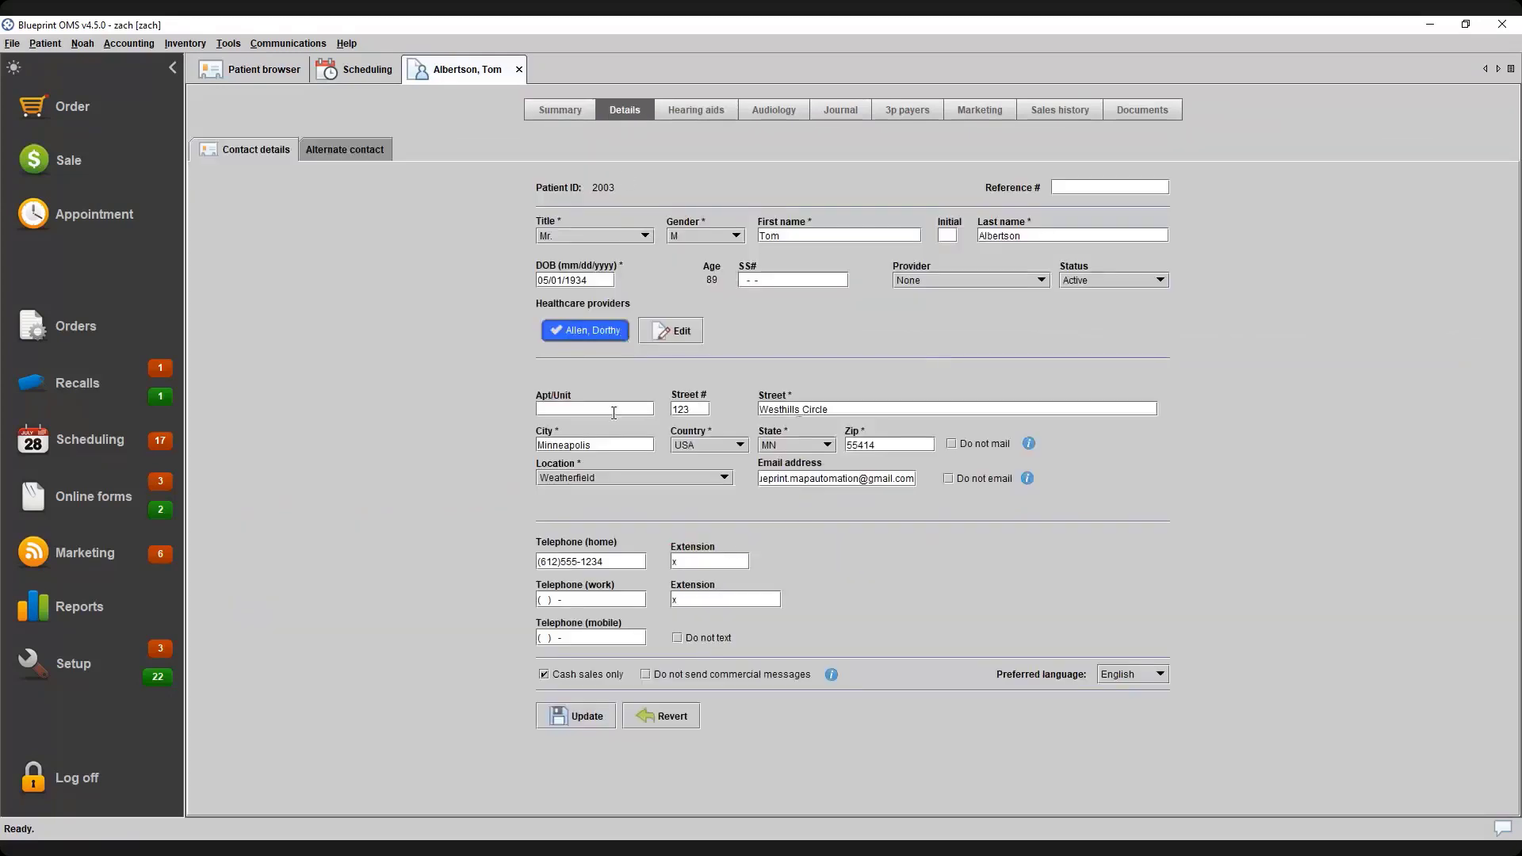
Turn Cash sales only off and on again, update the patient's details, and close the record
click(544, 678)
click(544, 675)
click(601, 713)
key(Return)
click(270, 71)
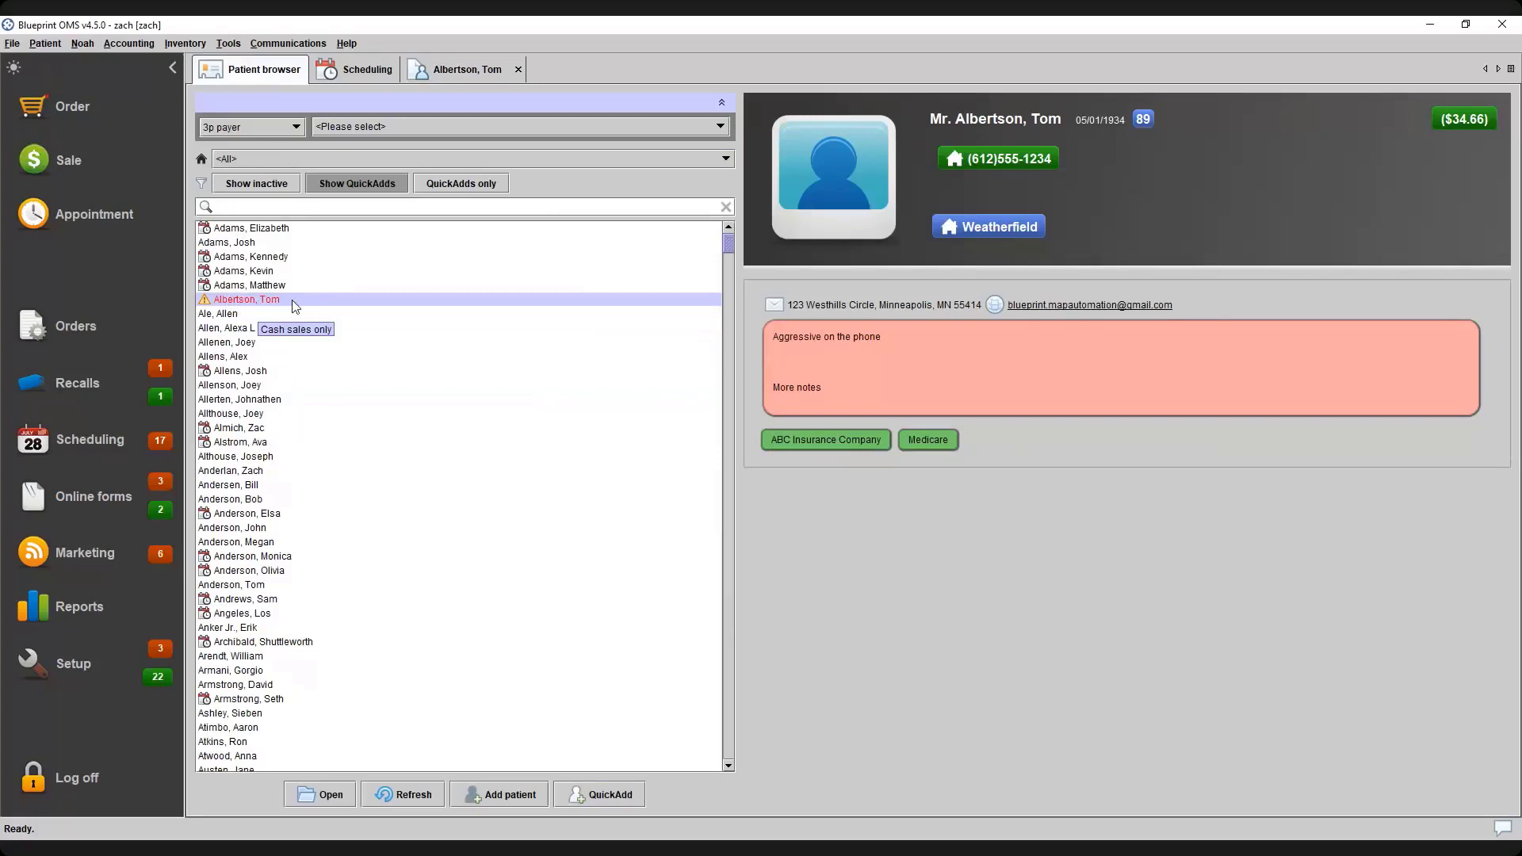
click(519, 70)
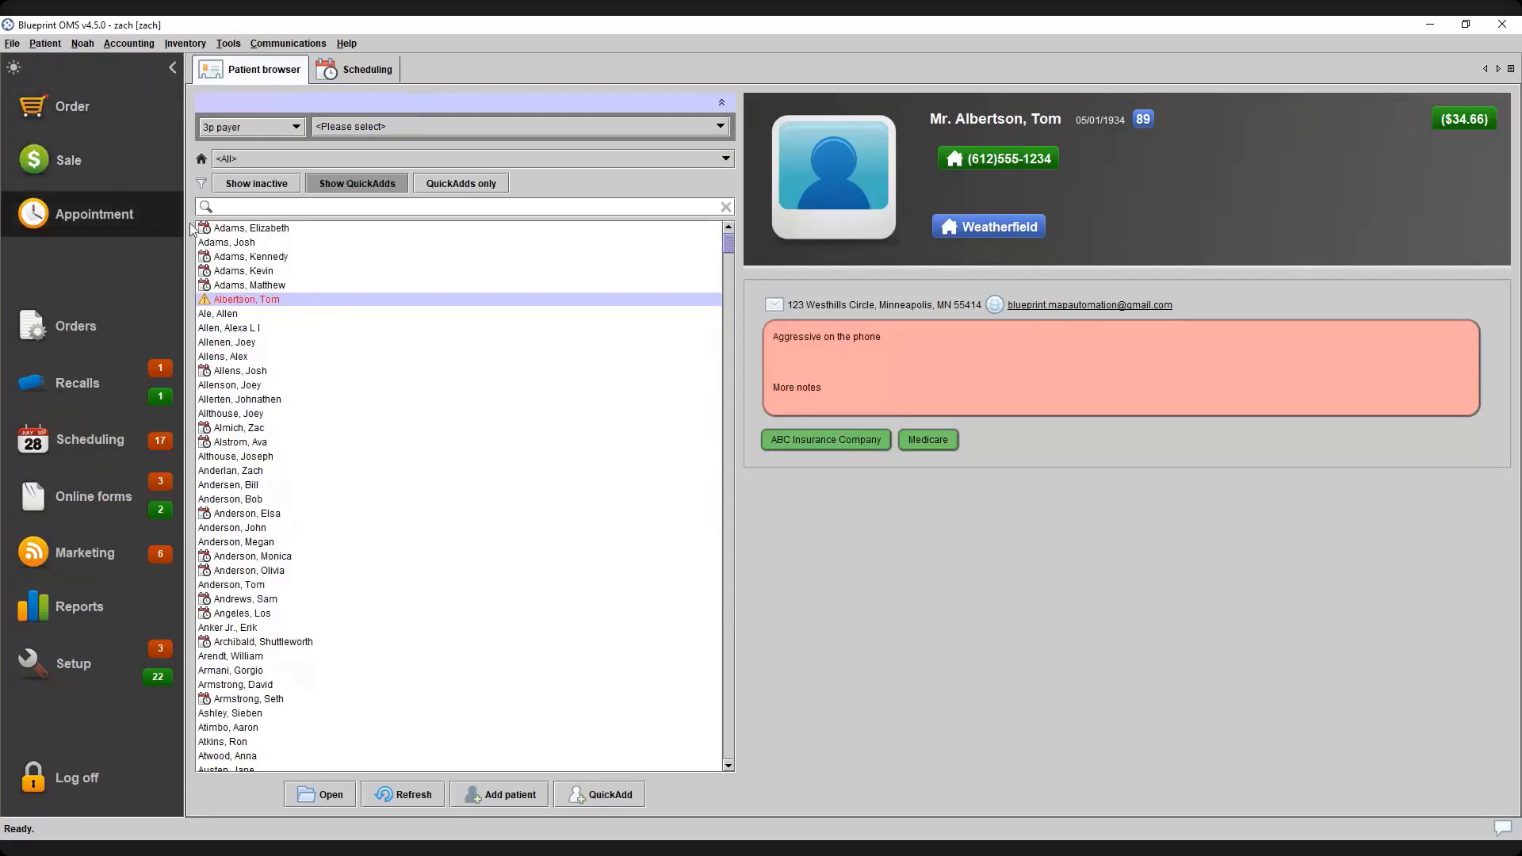
Review the record summary of the Manchester patient with the purple note, and close the record
click(287, 442)
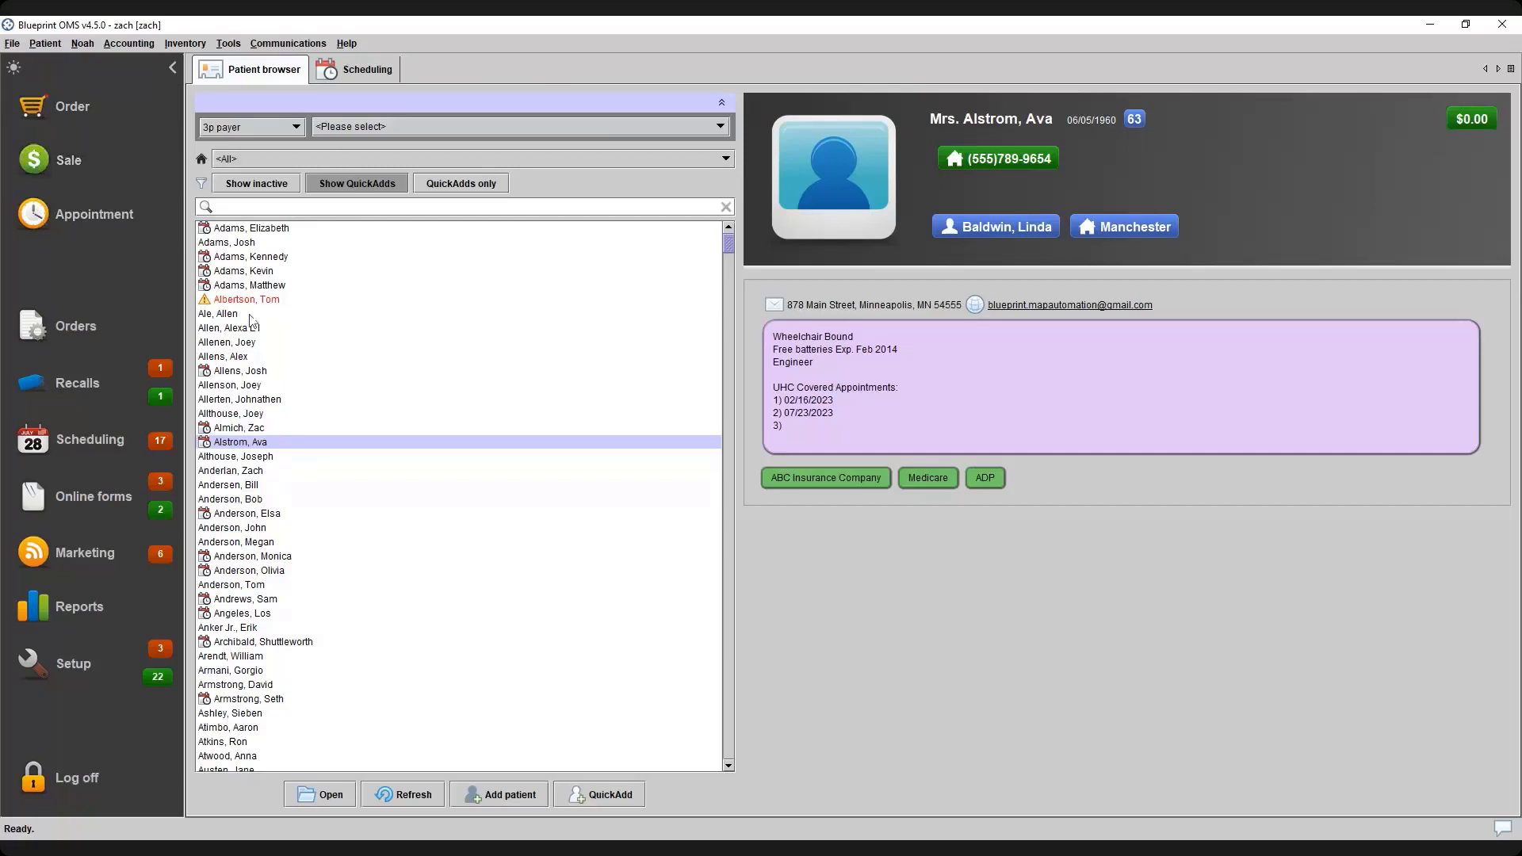
double_click(261, 438)
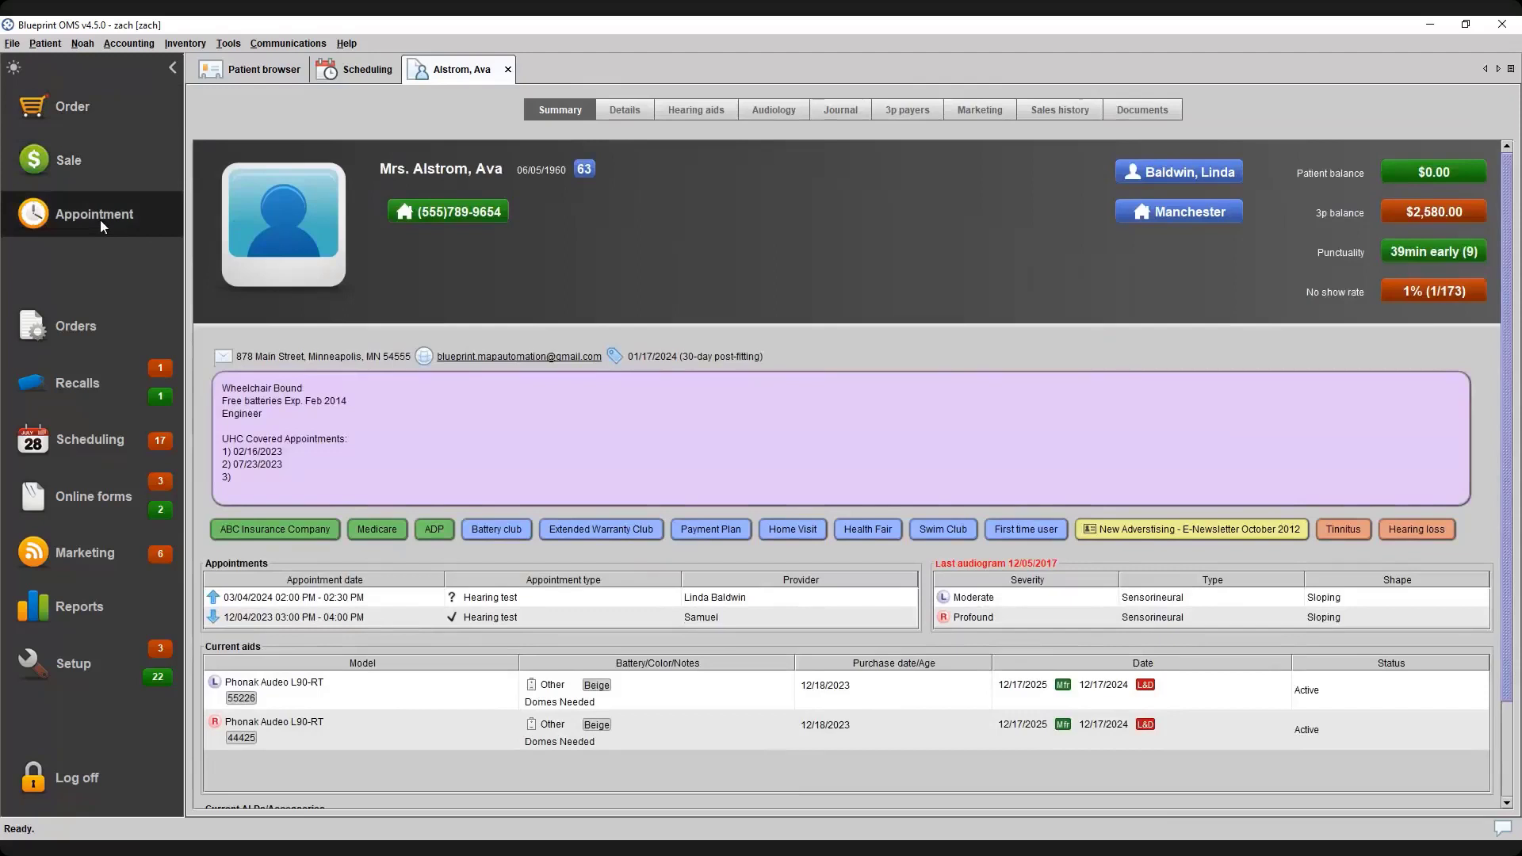
click(257, 70)
click(507, 70)
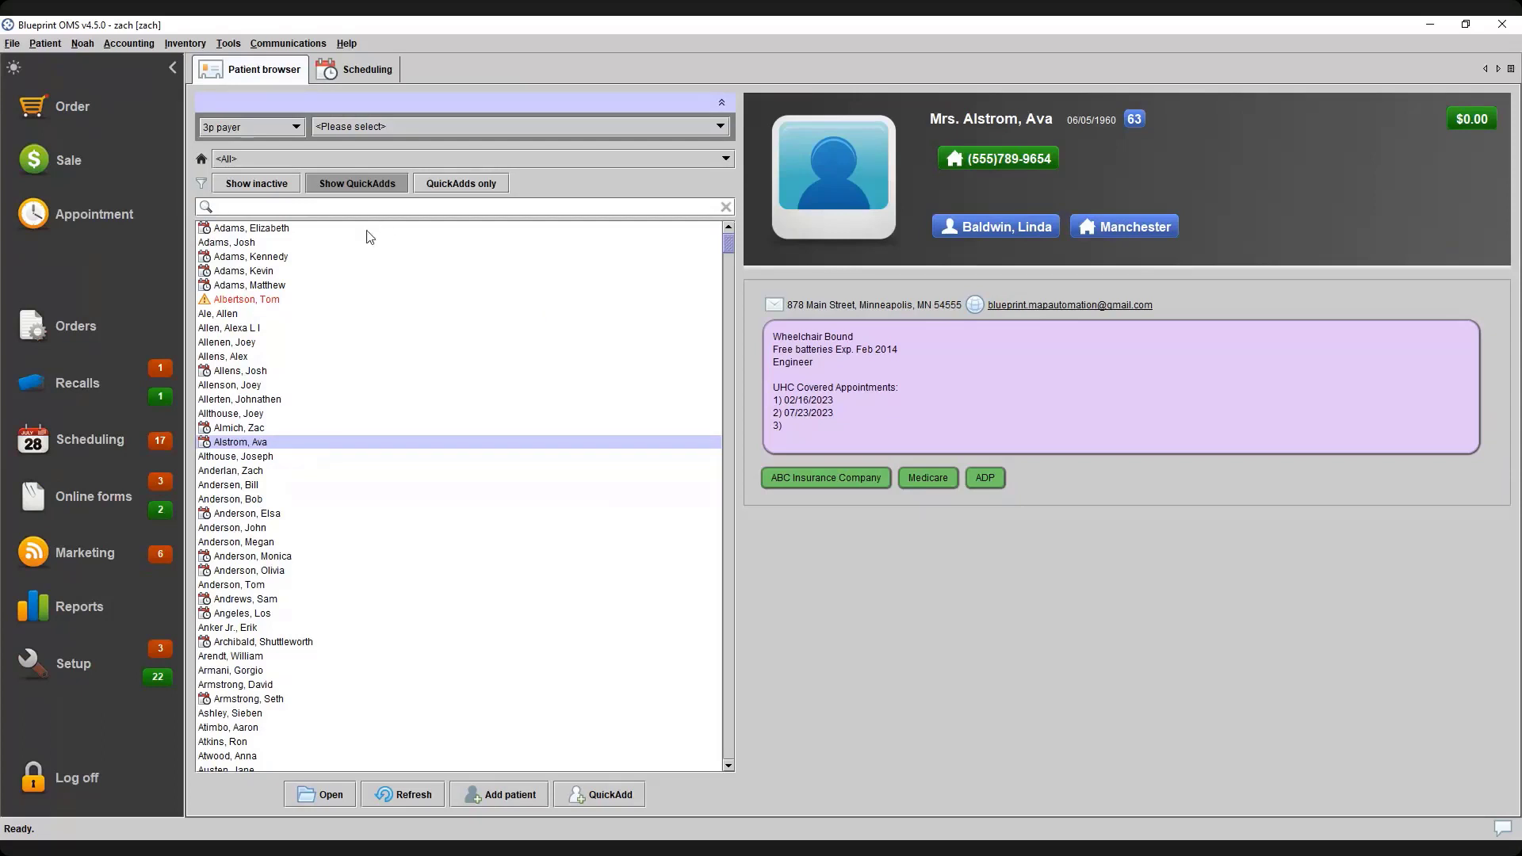
Compare the schedule for Manchester, Weatherfield and all locations, and leave it filtered to Manchester
click(354, 73)
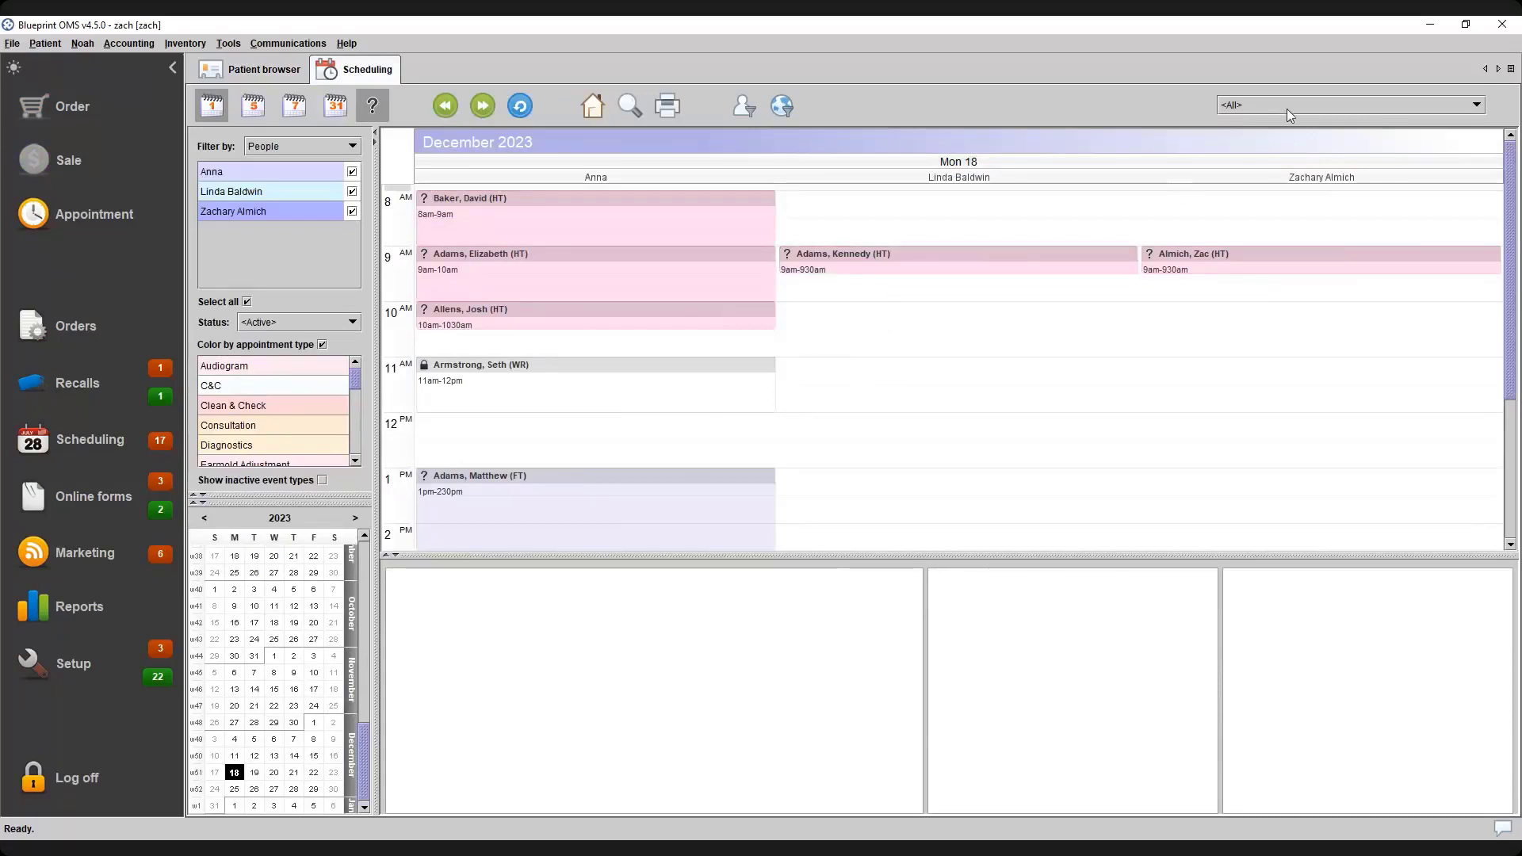
click(1310, 106)
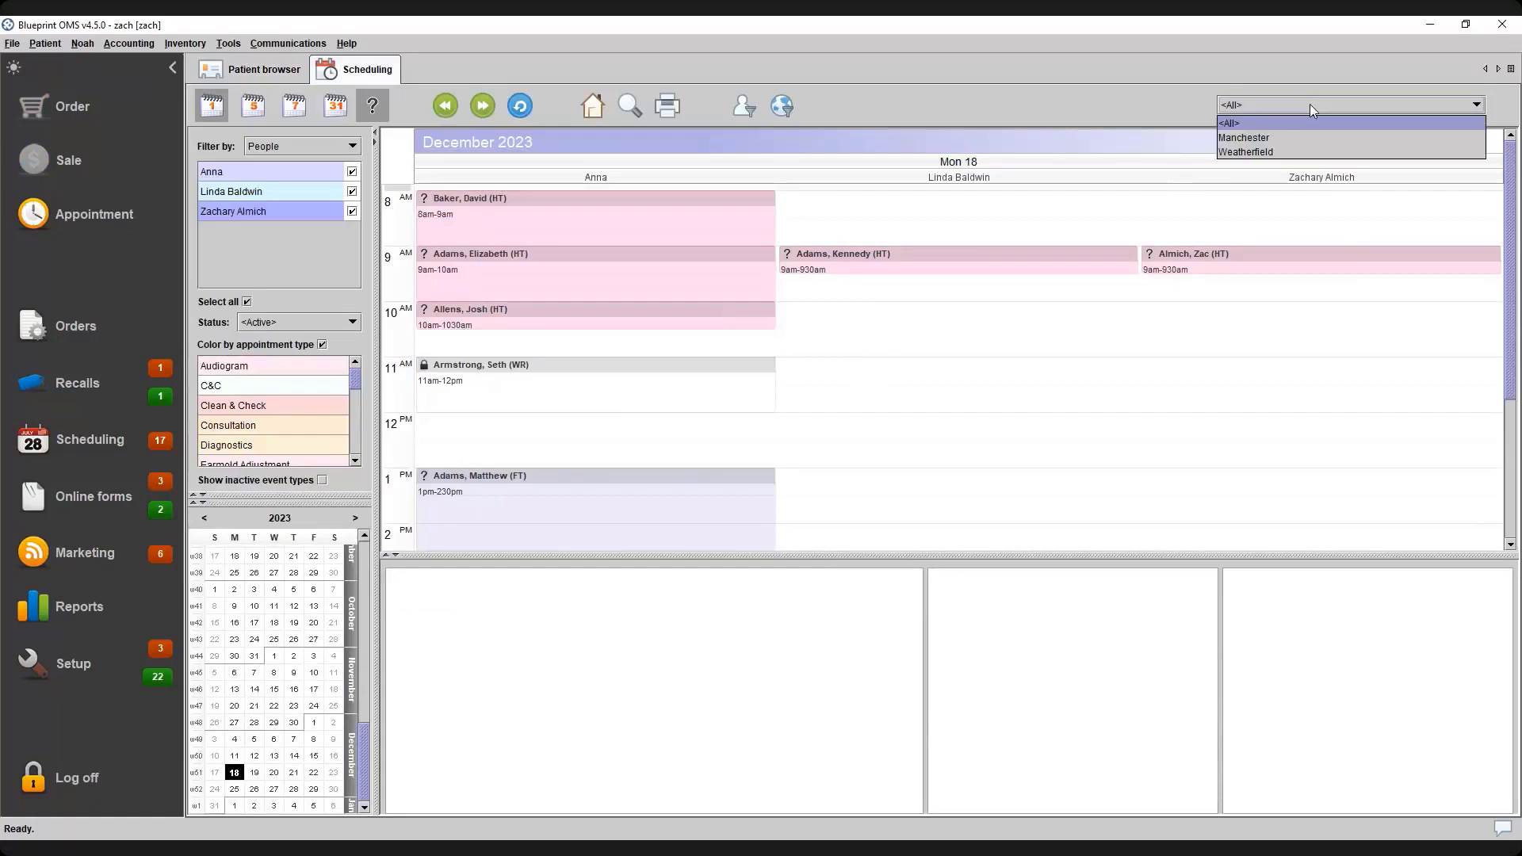
click(1285, 137)
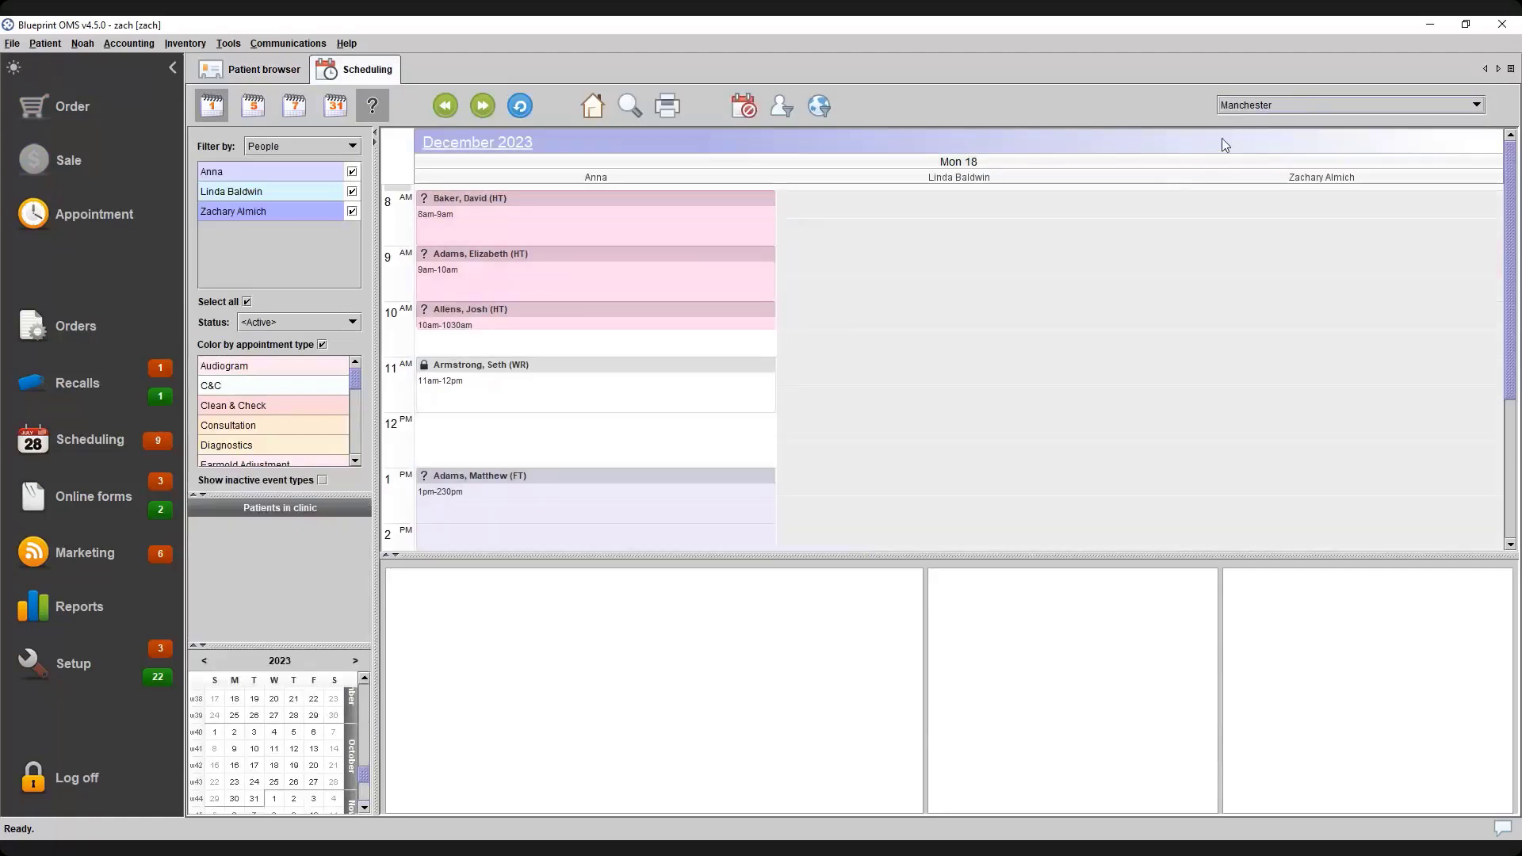
click(1280, 105)
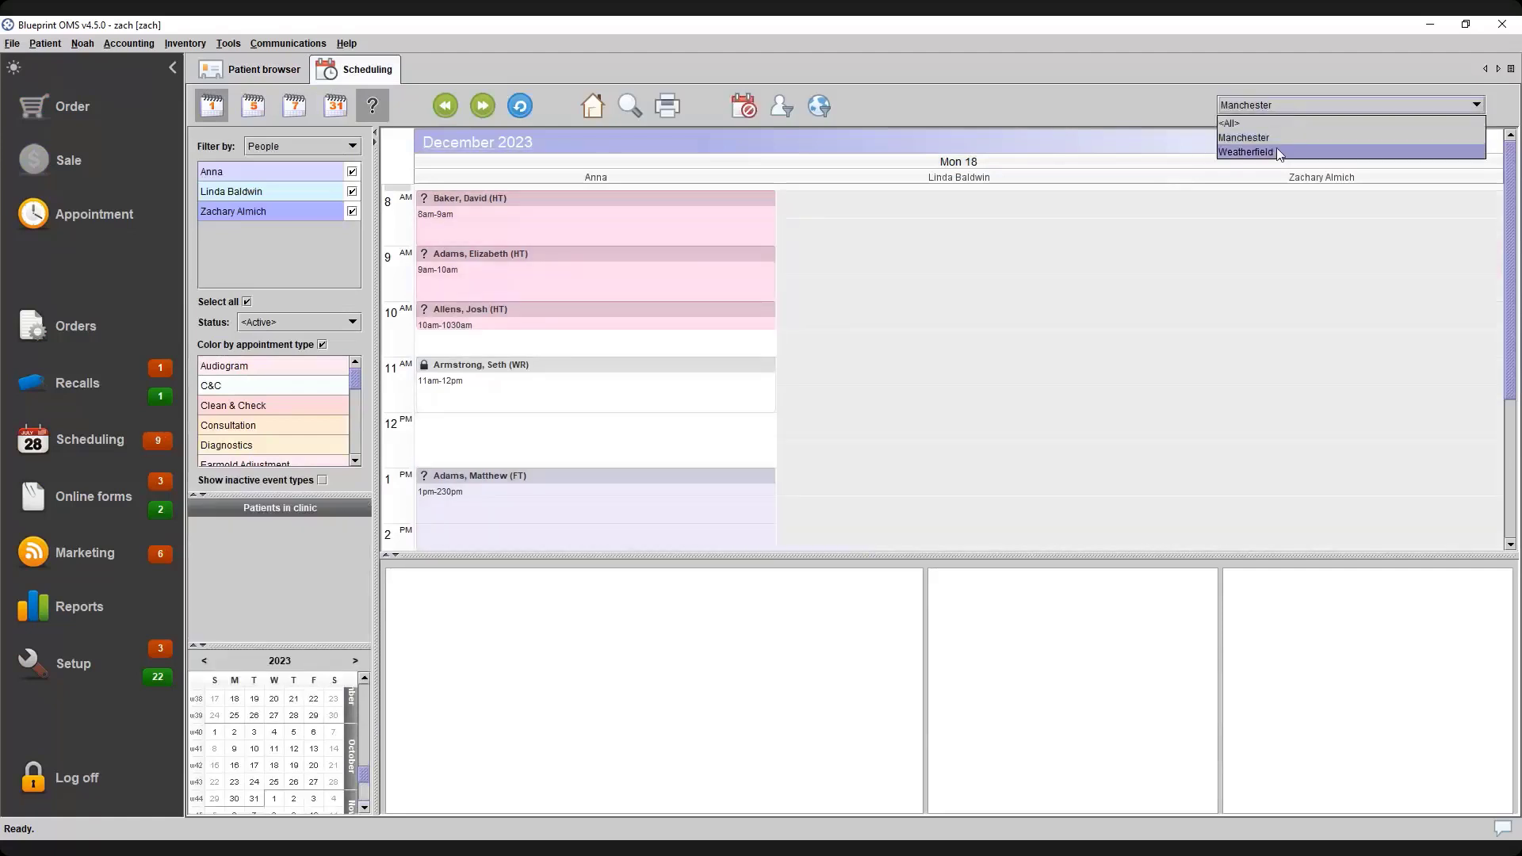
click(1276, 149)
click(1295, 103)
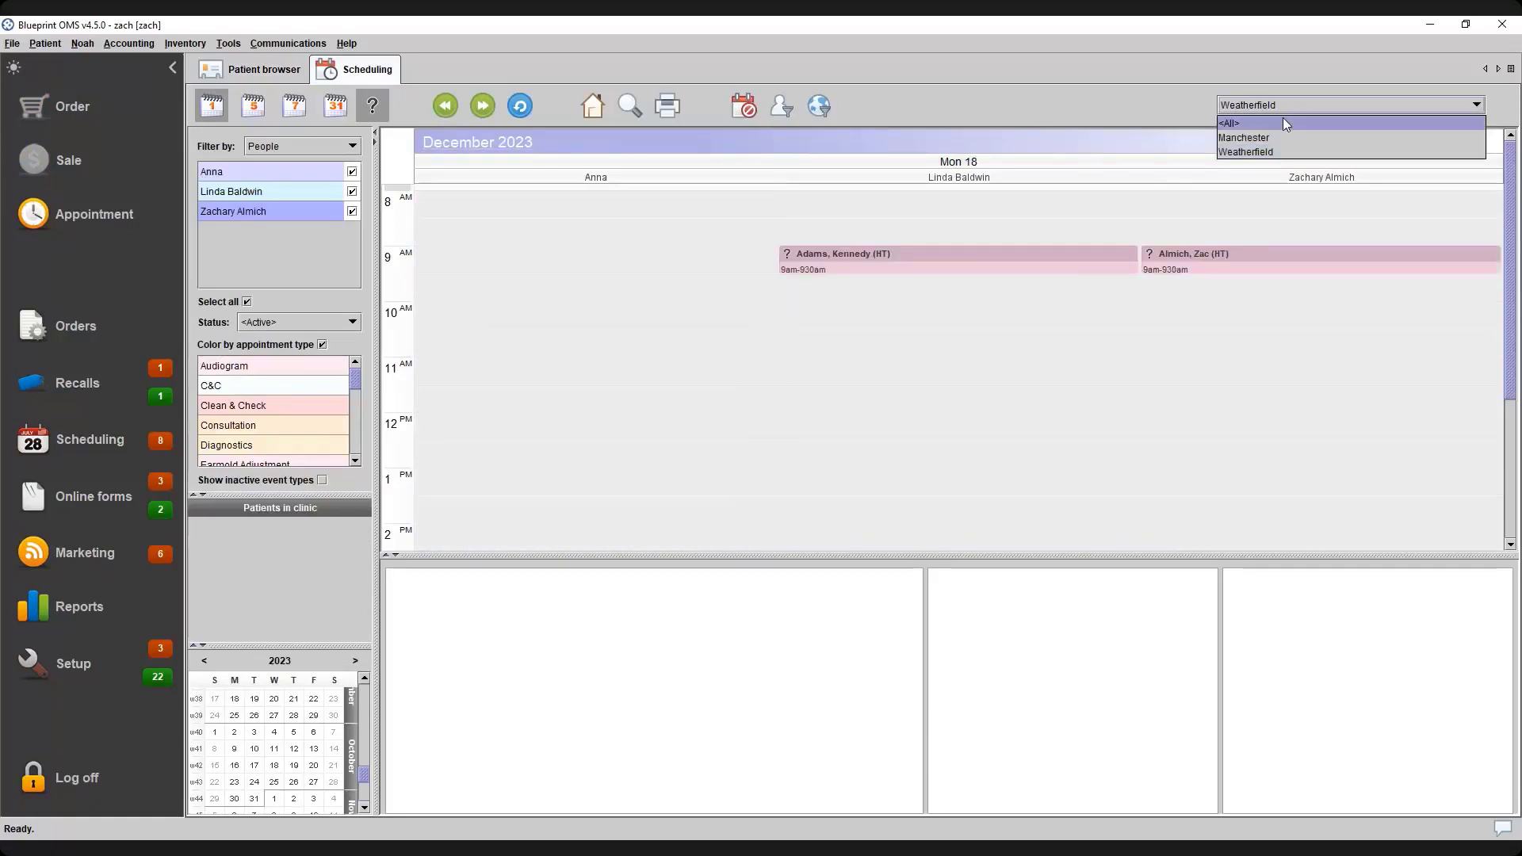
click(1281, 123)
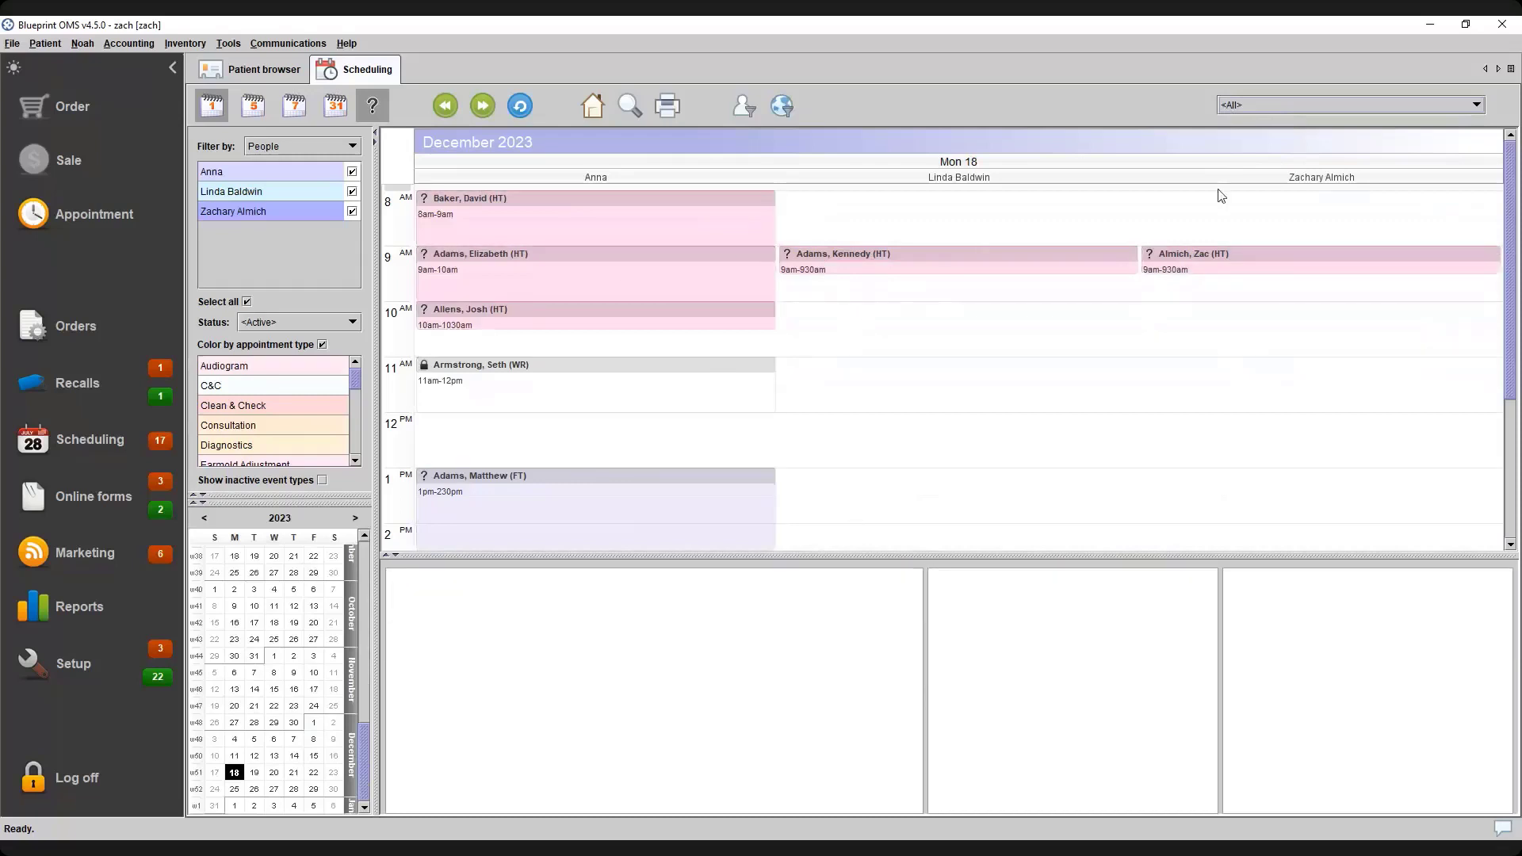
click(1278, 103)
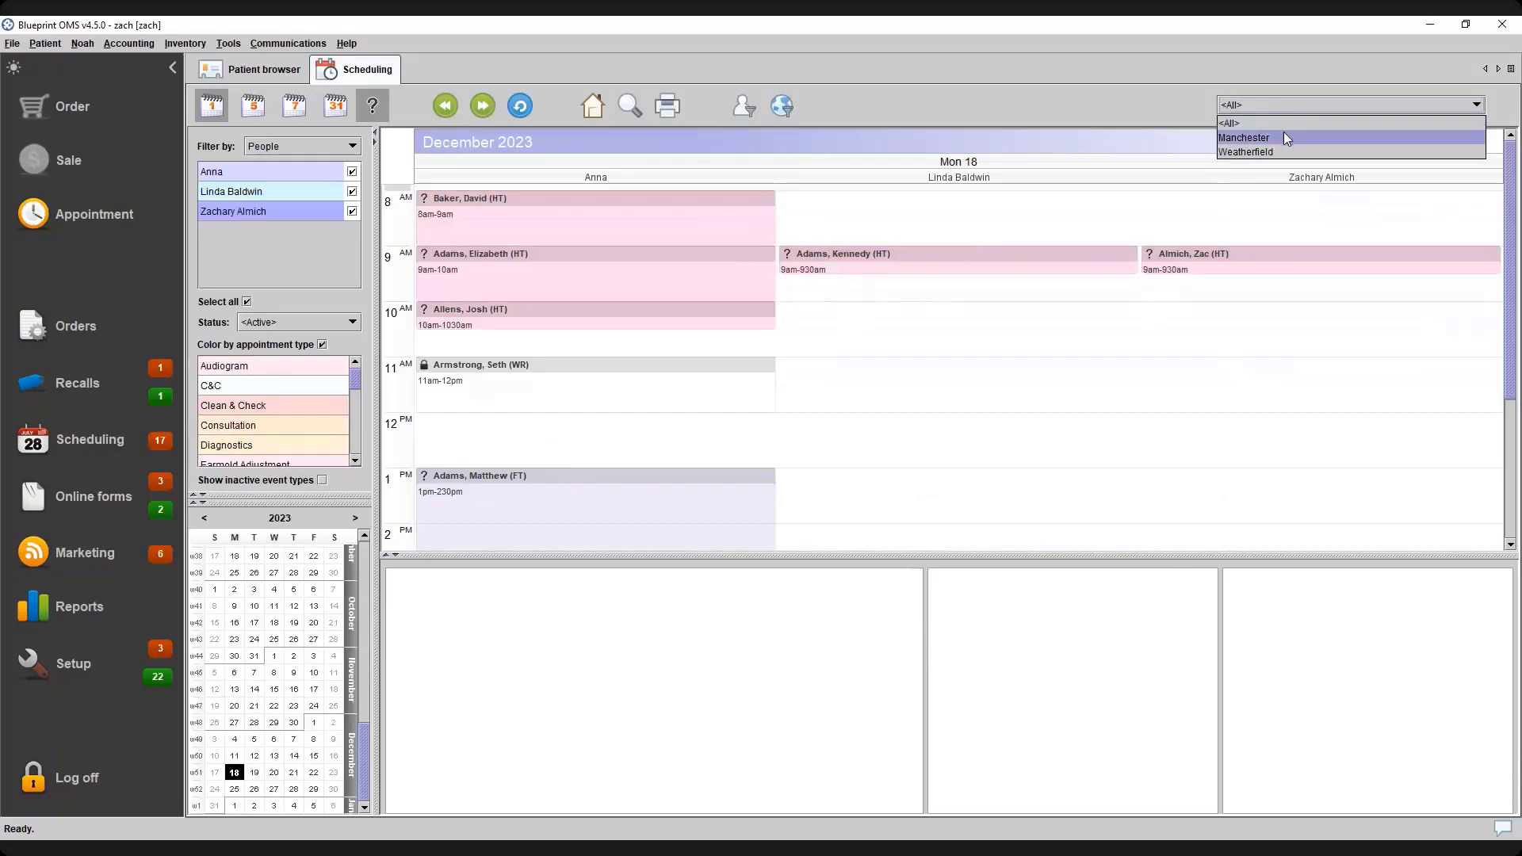
click(1284, 135)
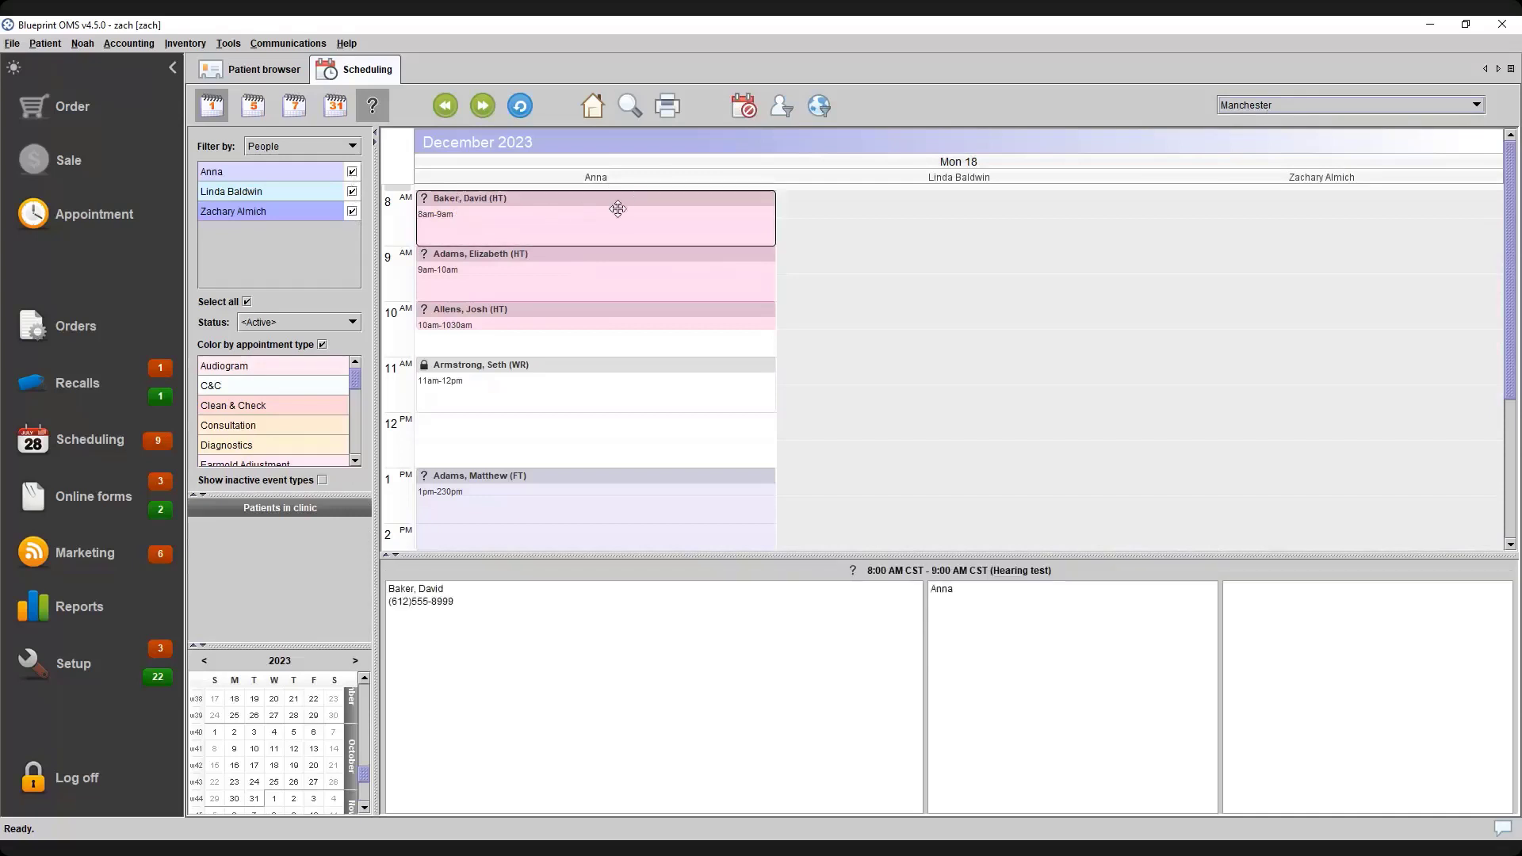
Hide and restore the second and third providers in the schedule, and do the same for the first provider
click(352, 192)
click(352, 211)
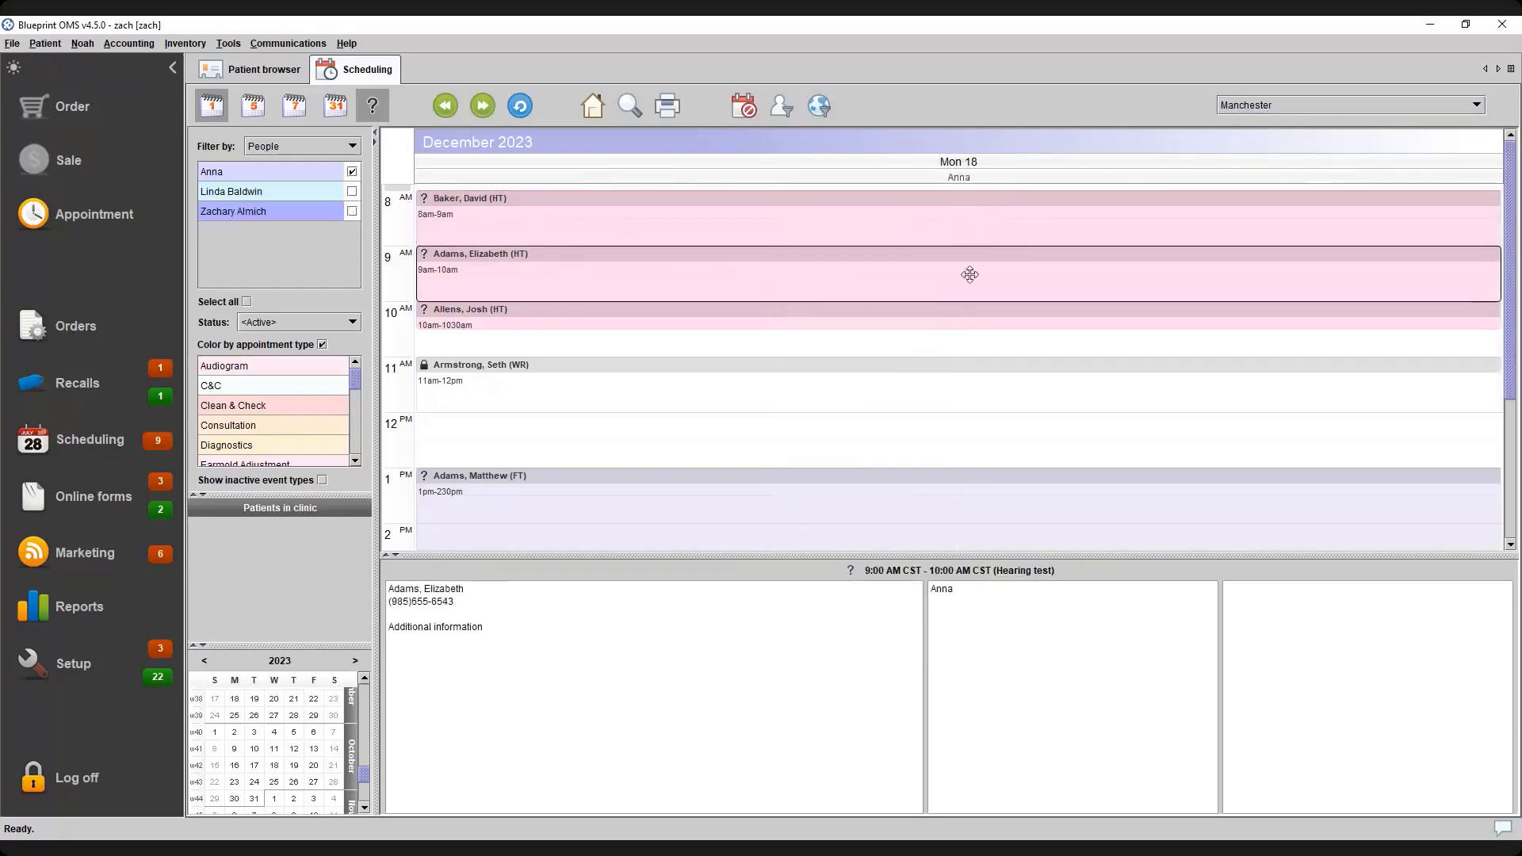
click(351, 192)
click(352, 211)
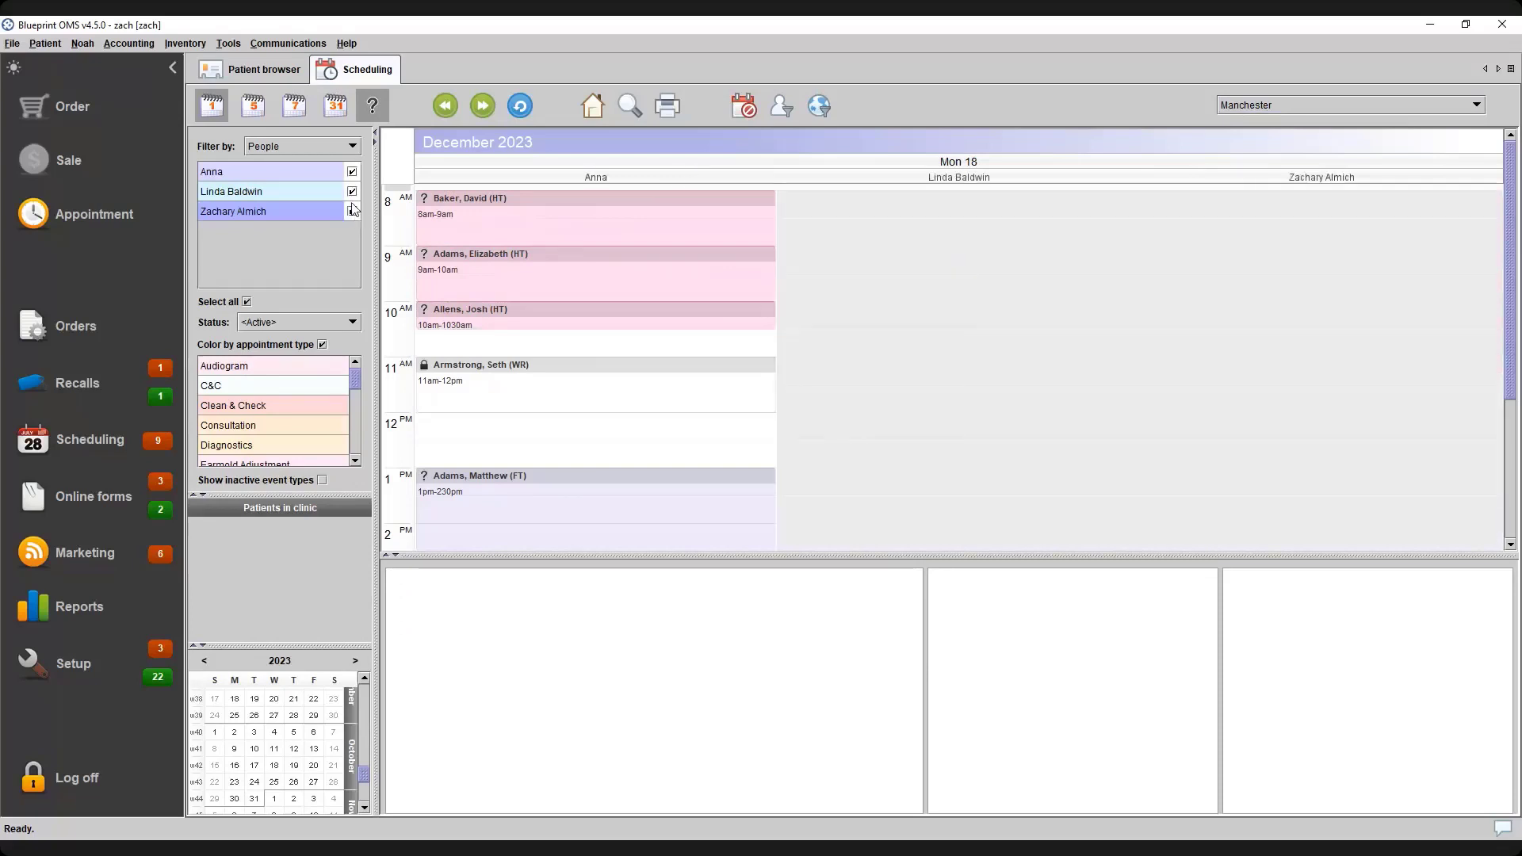
click(352, 173)
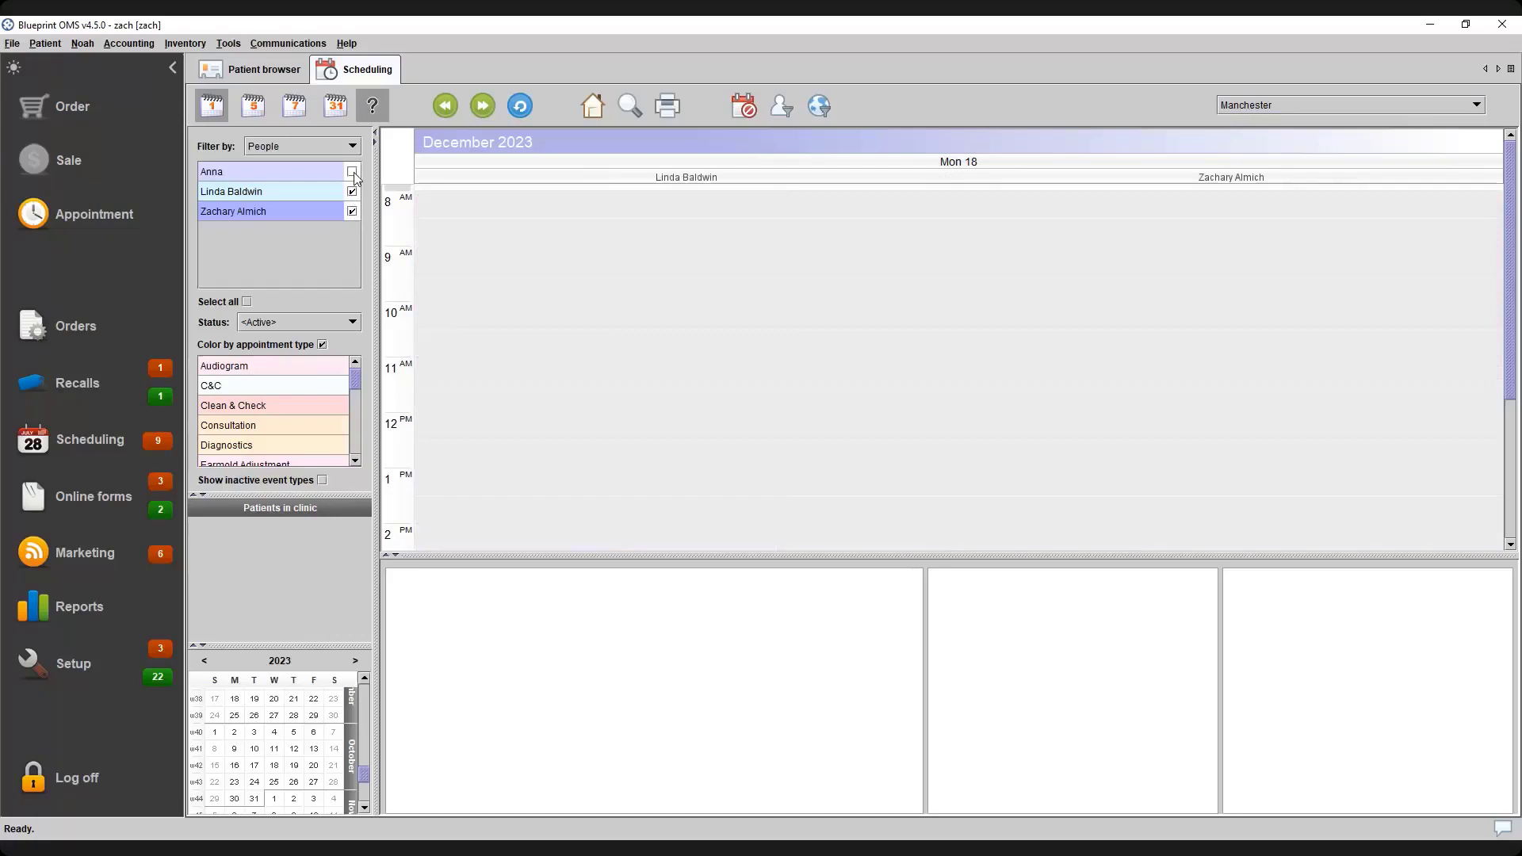
click(353, 172)
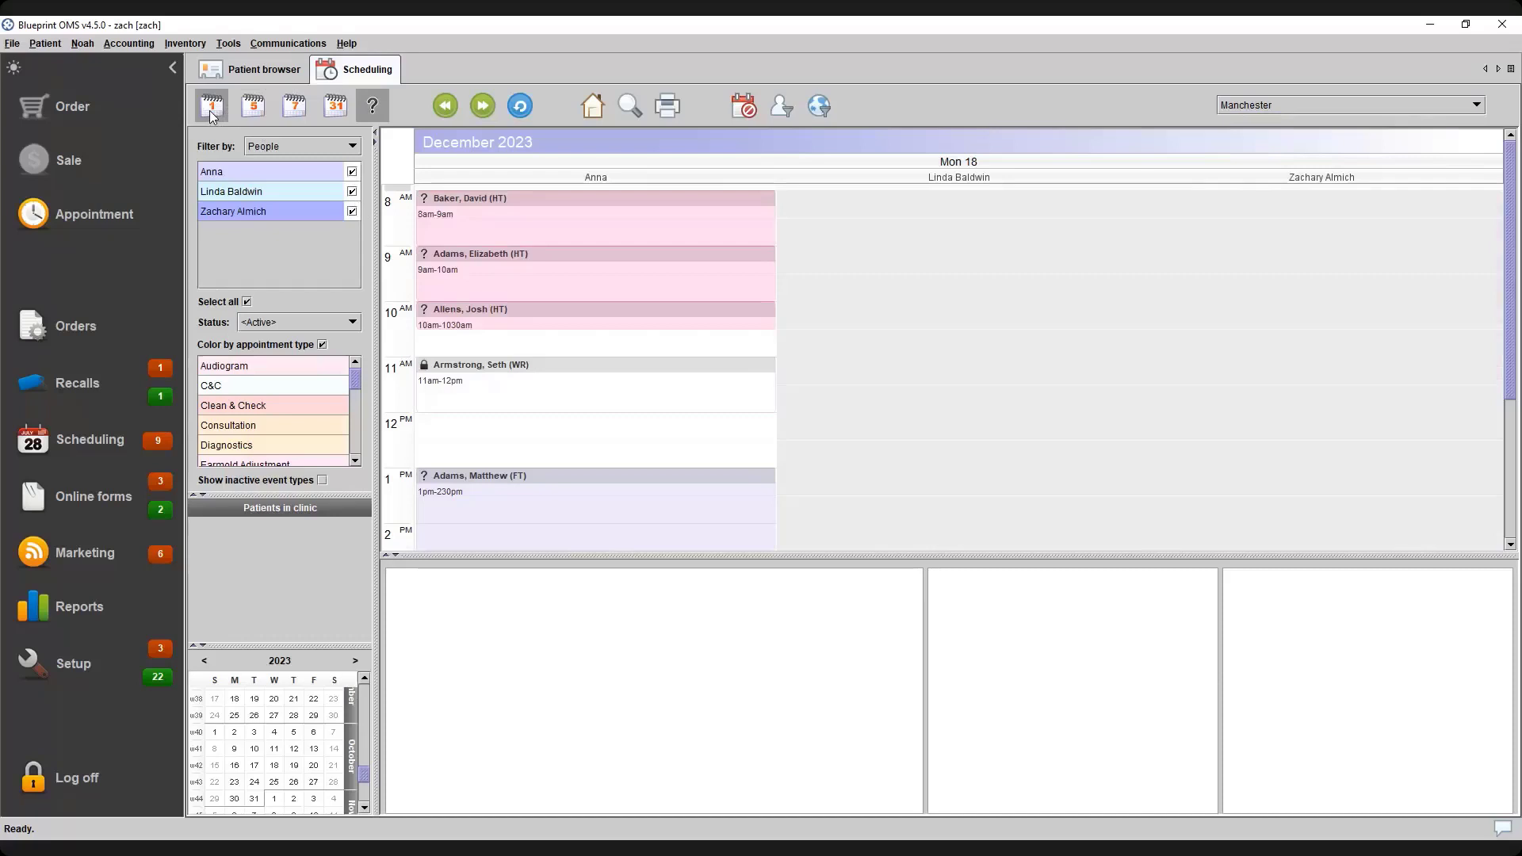
View the Manchester schedule in the five-day, seven-day and month layouts, and move the month view to January 2024
click(254, 111)
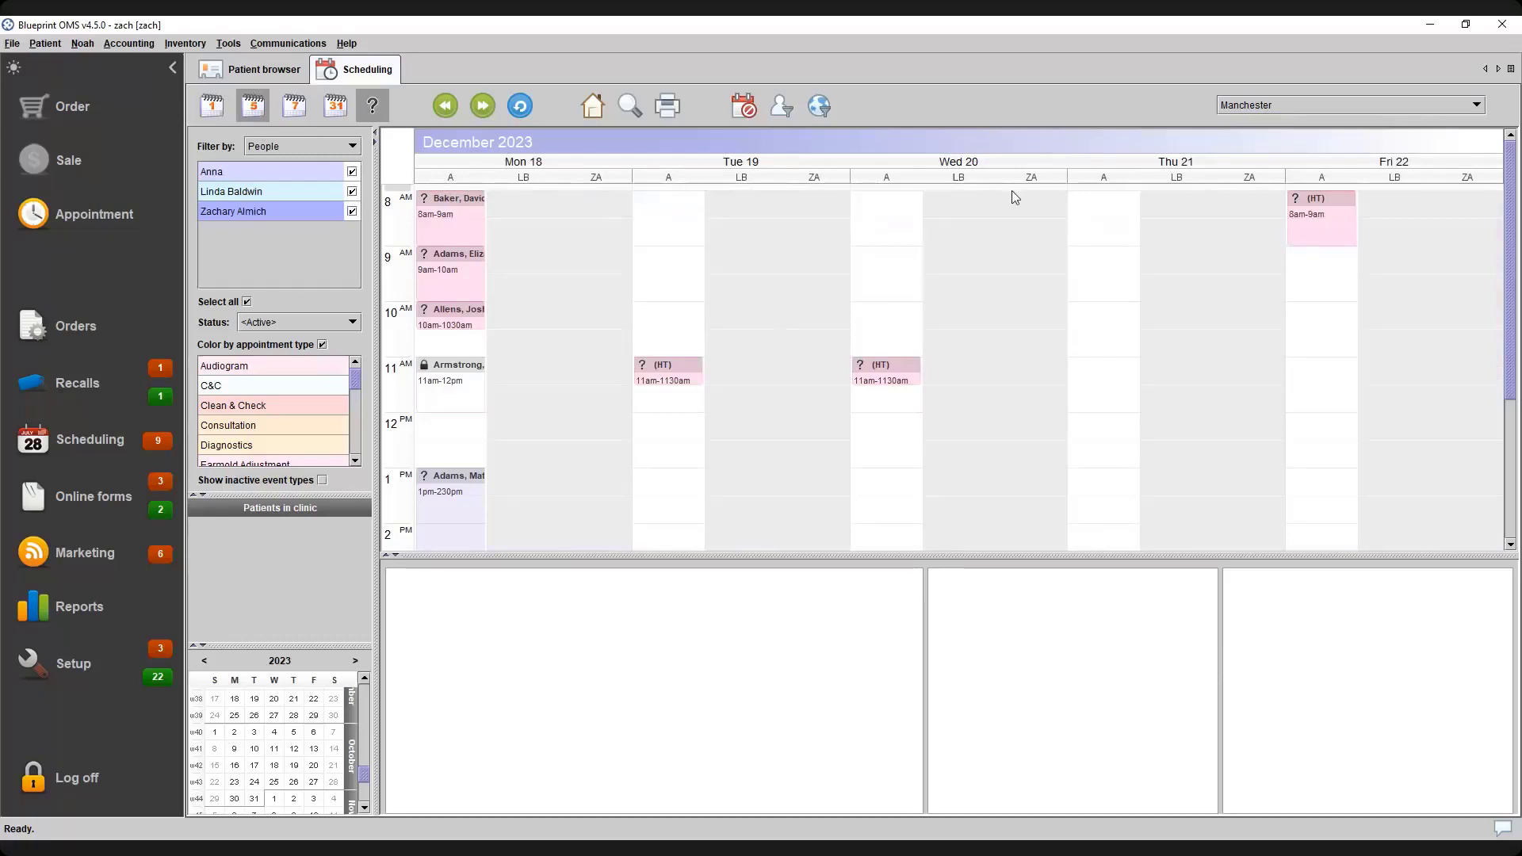
click(296, 109)
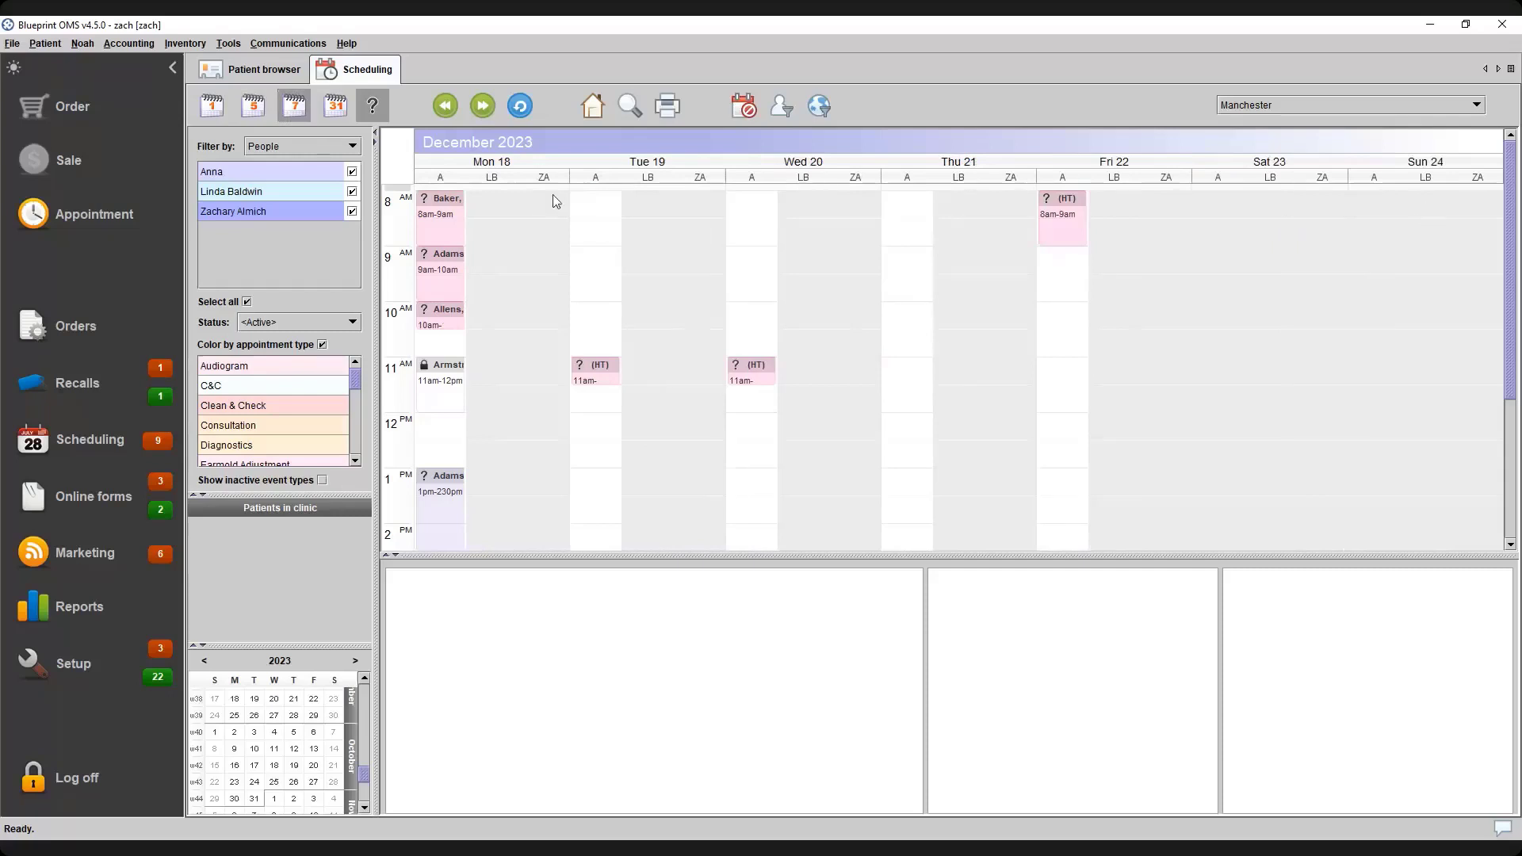
click(336, 106)
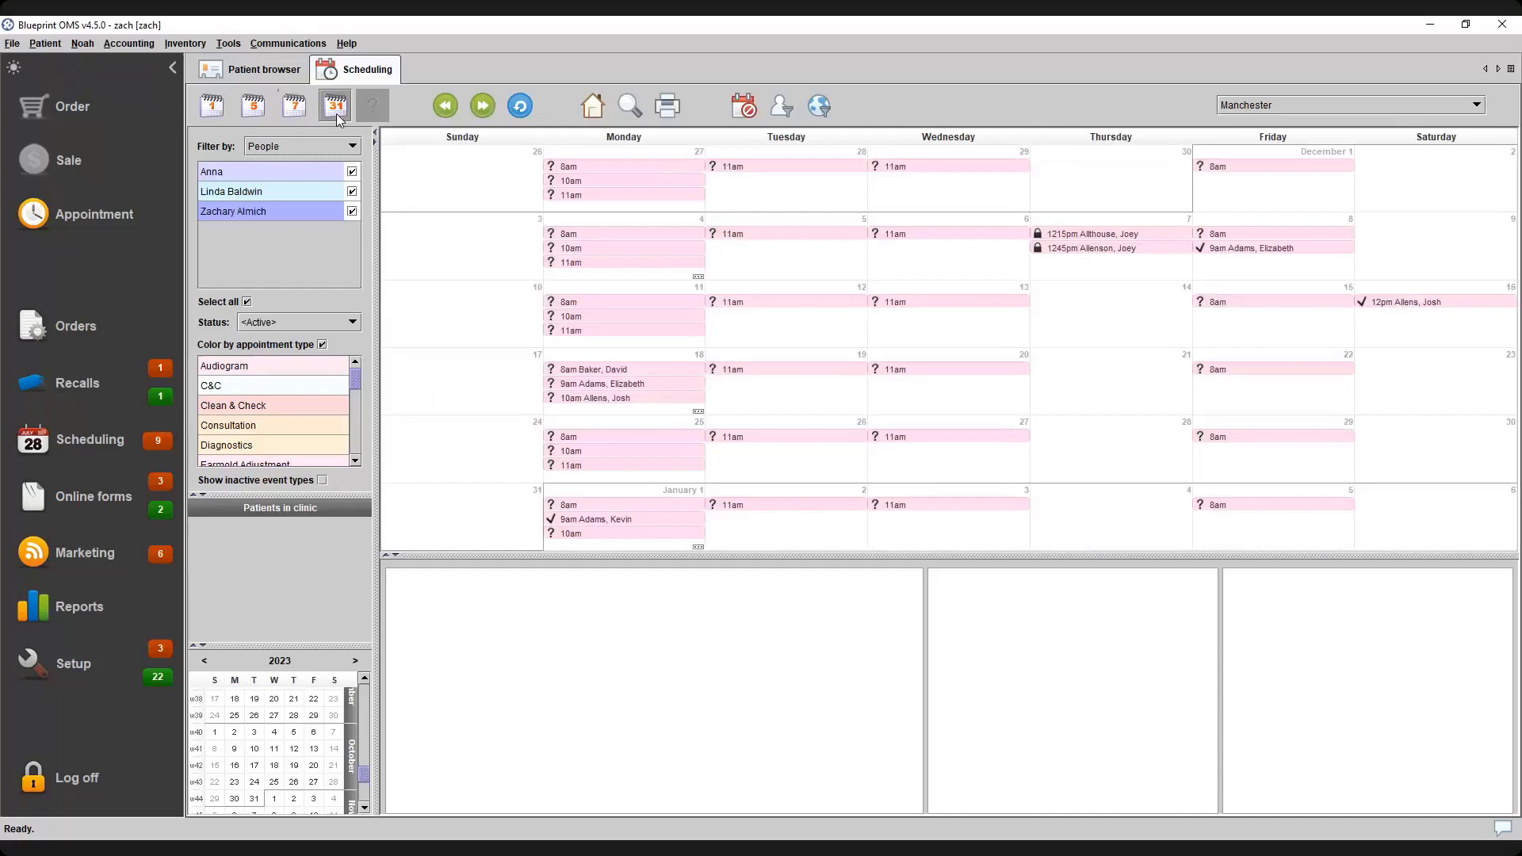
click(485, 108)
click(447, 107)
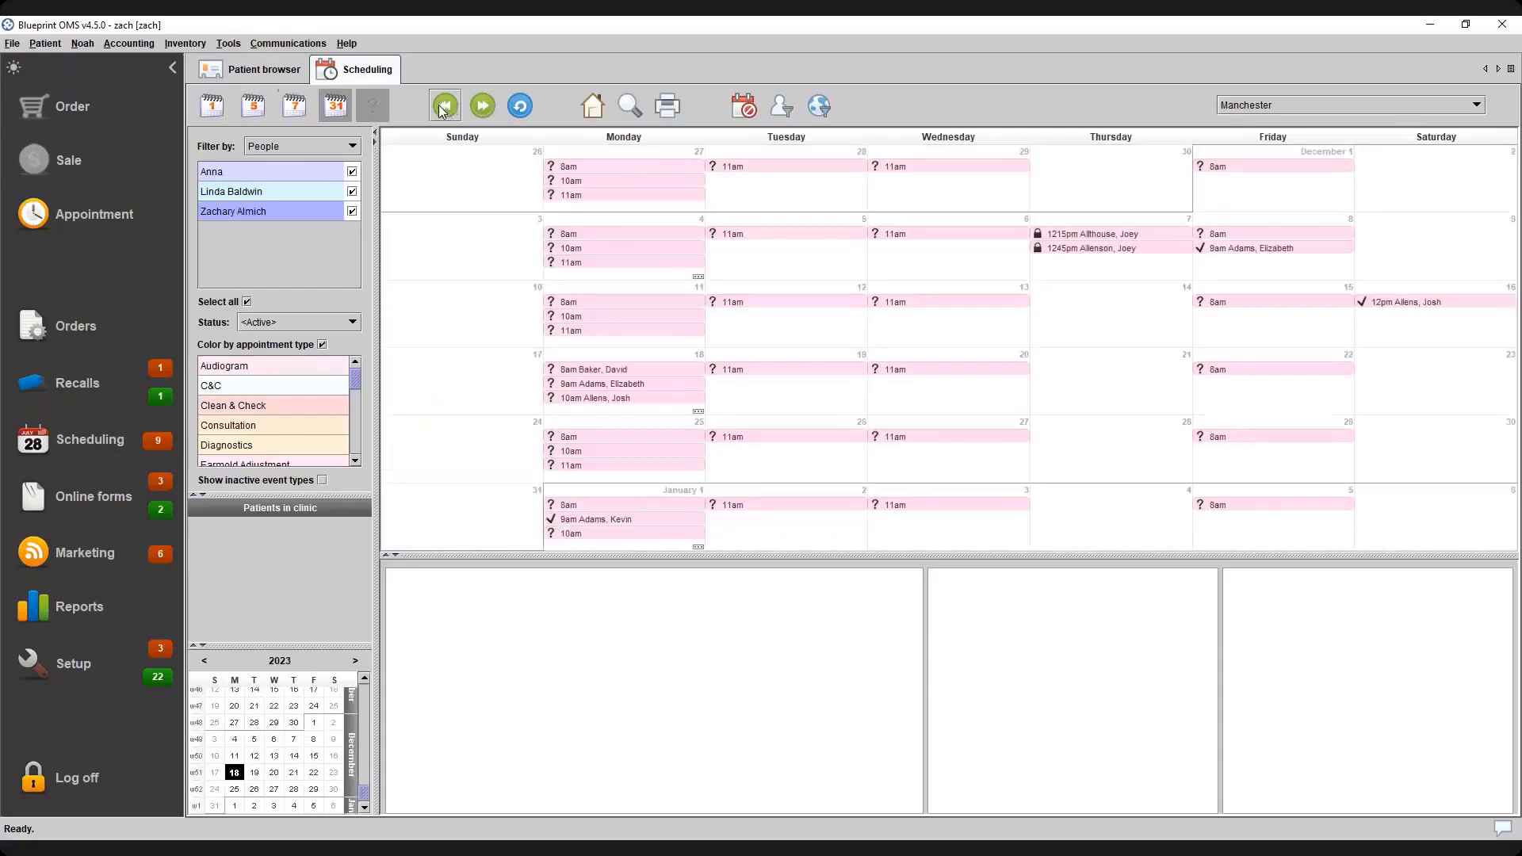
click(481, 106)
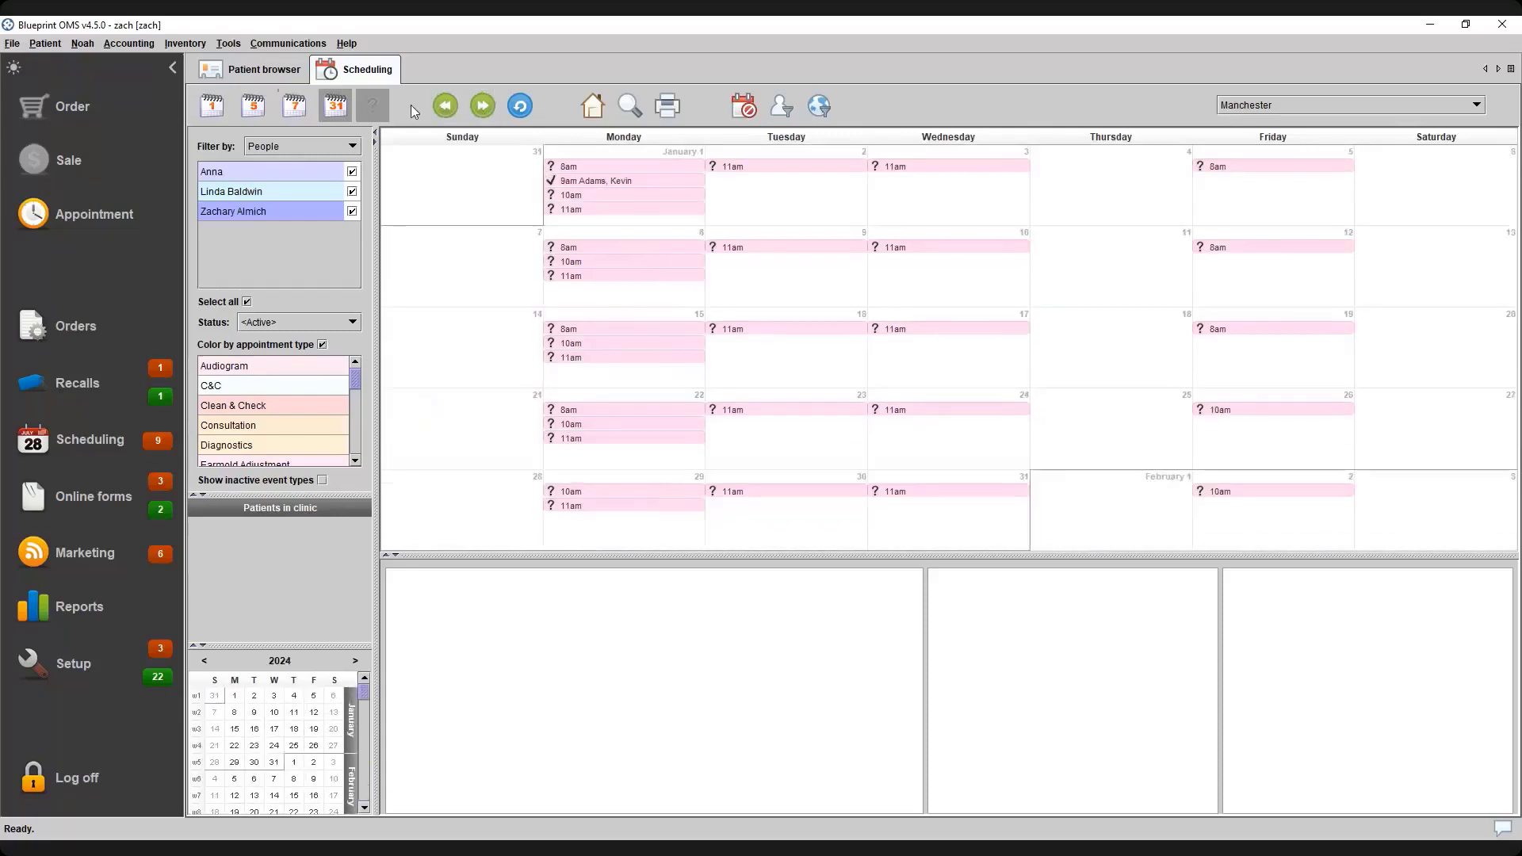
Show the schedule in the five-day layout and advance to the week of Monday, February 5, 2024
click(255, 107)
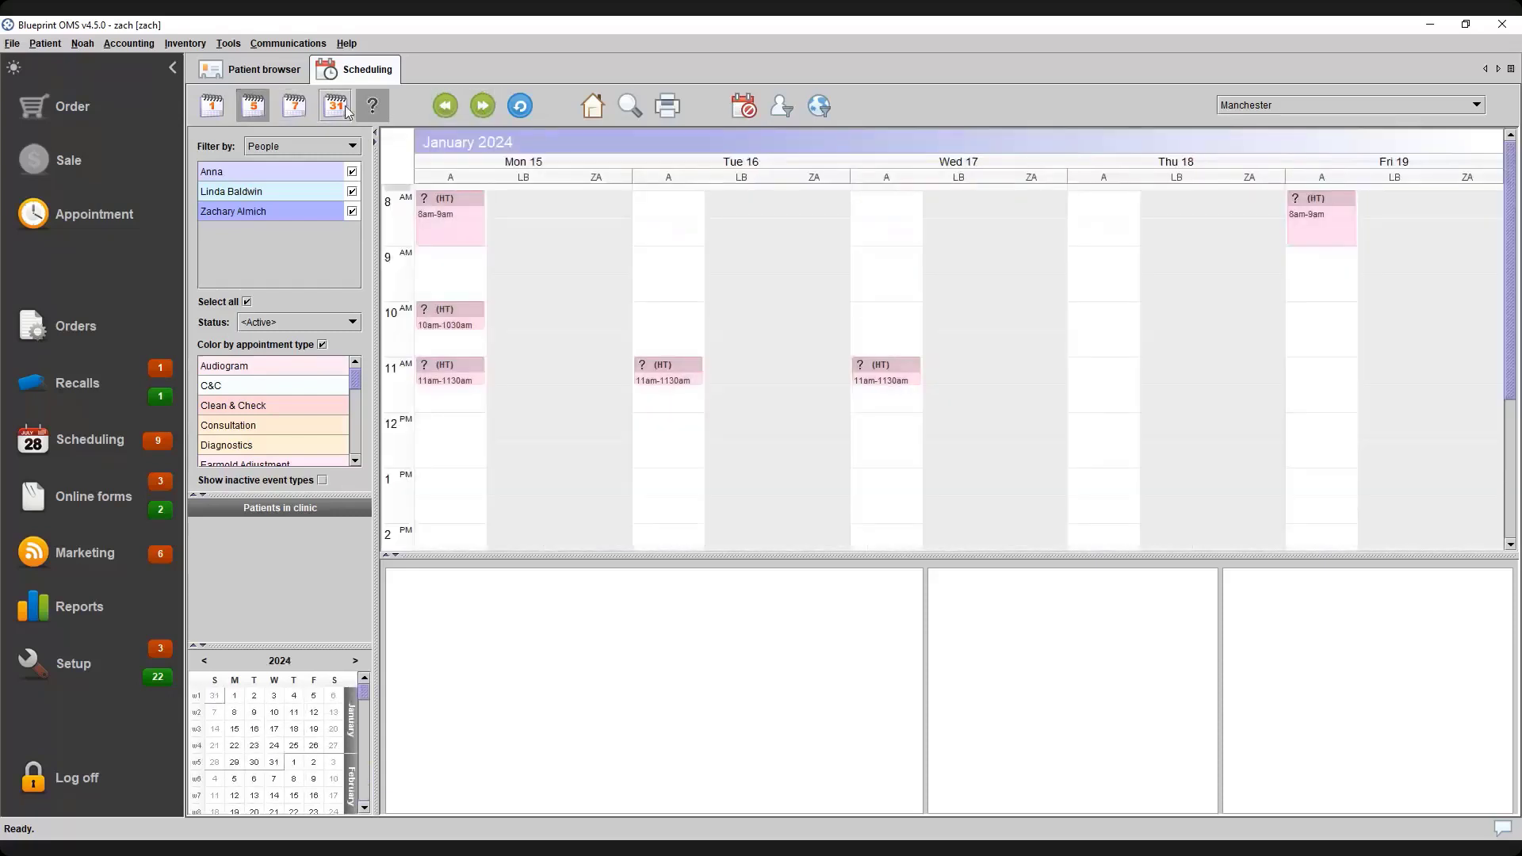
click(482, 107)
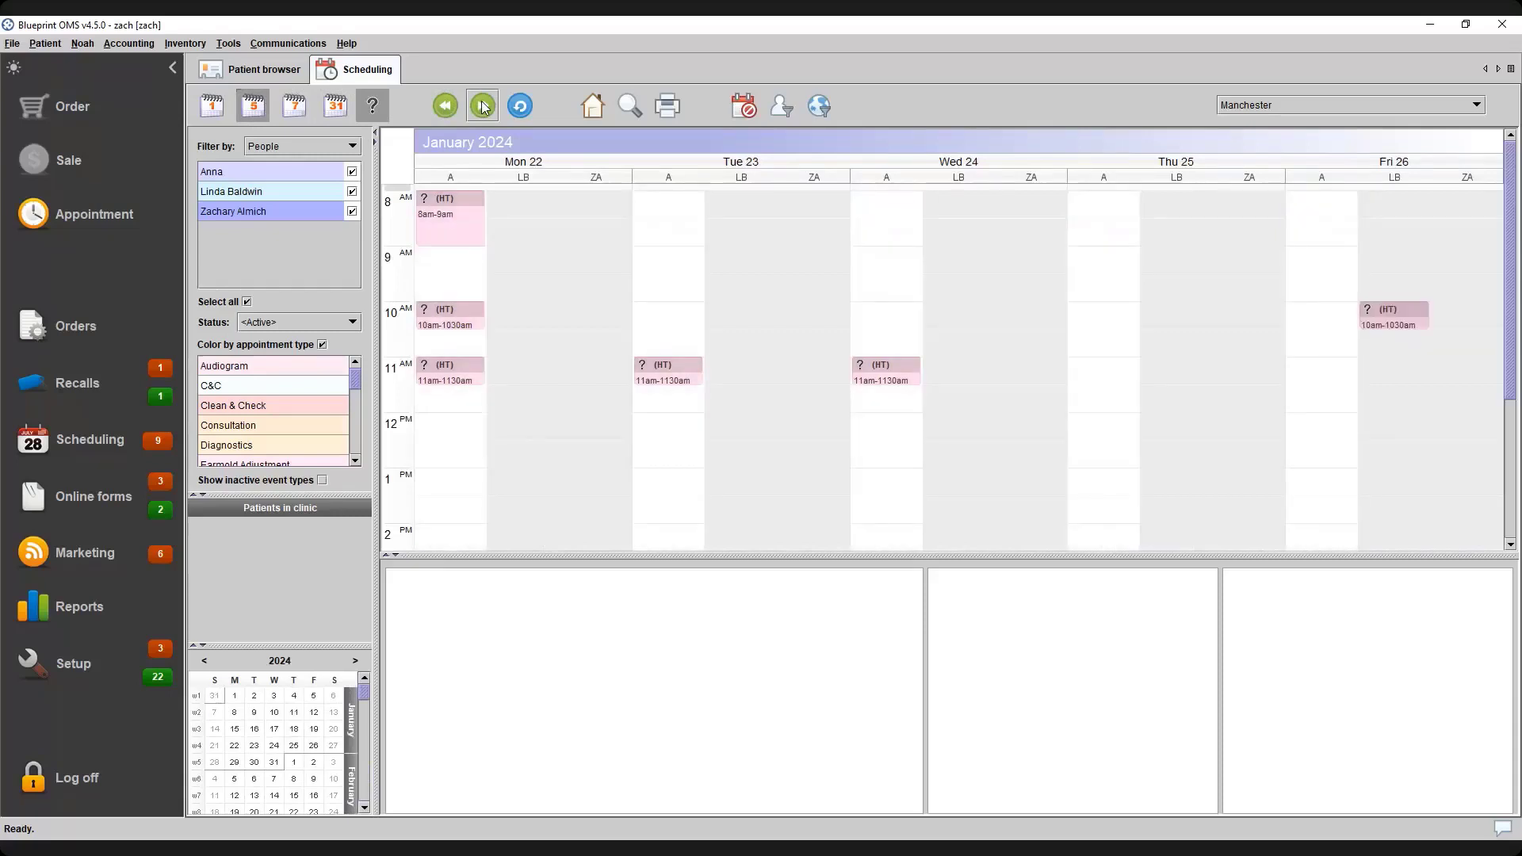
click(482, 106)
click(484, 107)
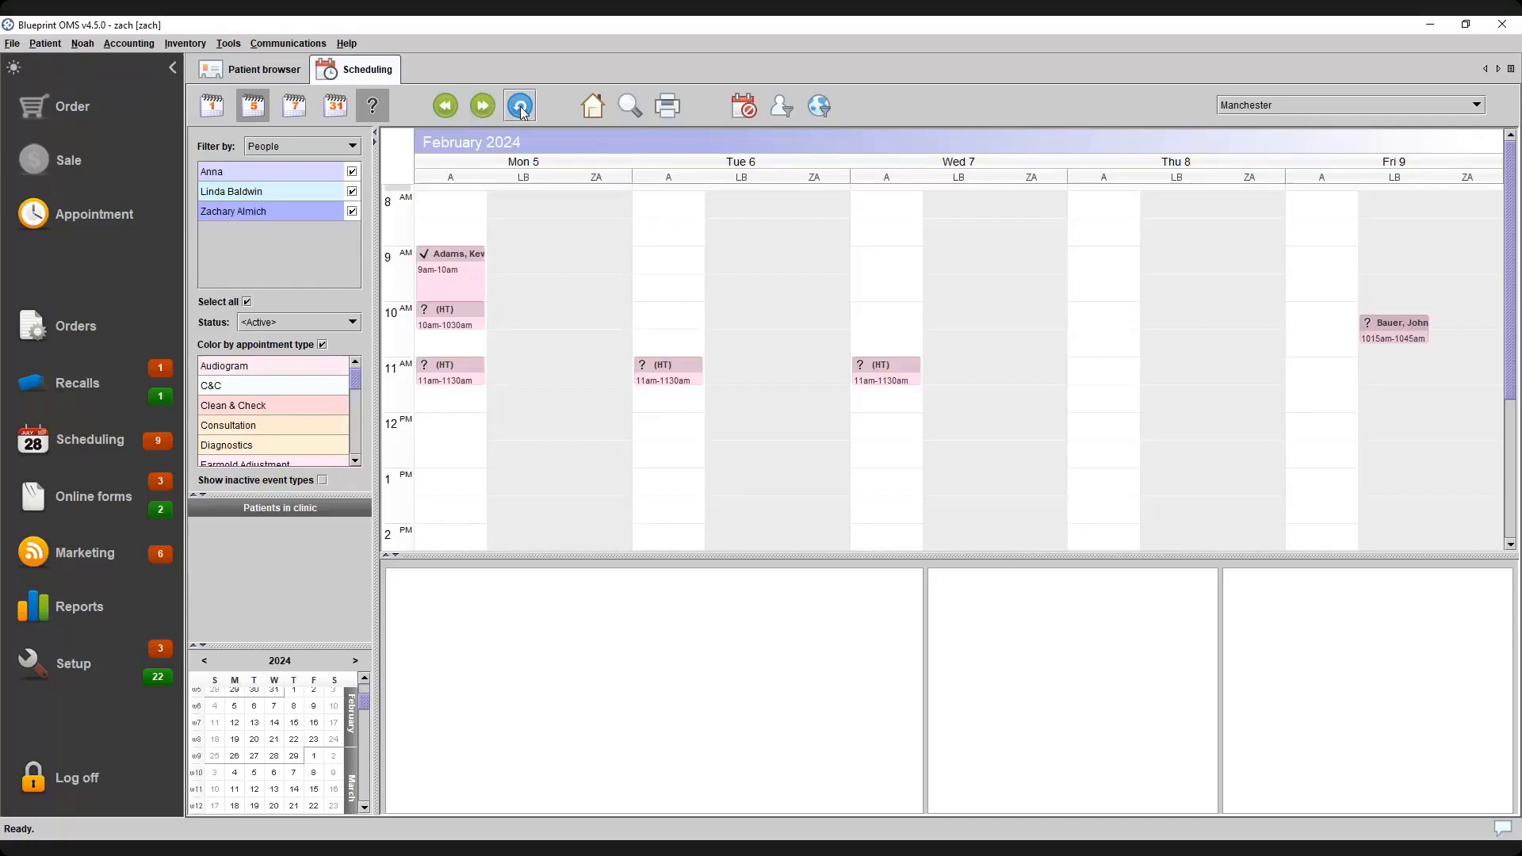
Return the schedule to today, search events for "ma", and show the Manchester fitting on 18 December 2023 at 1:00 PM
click(592, 111)
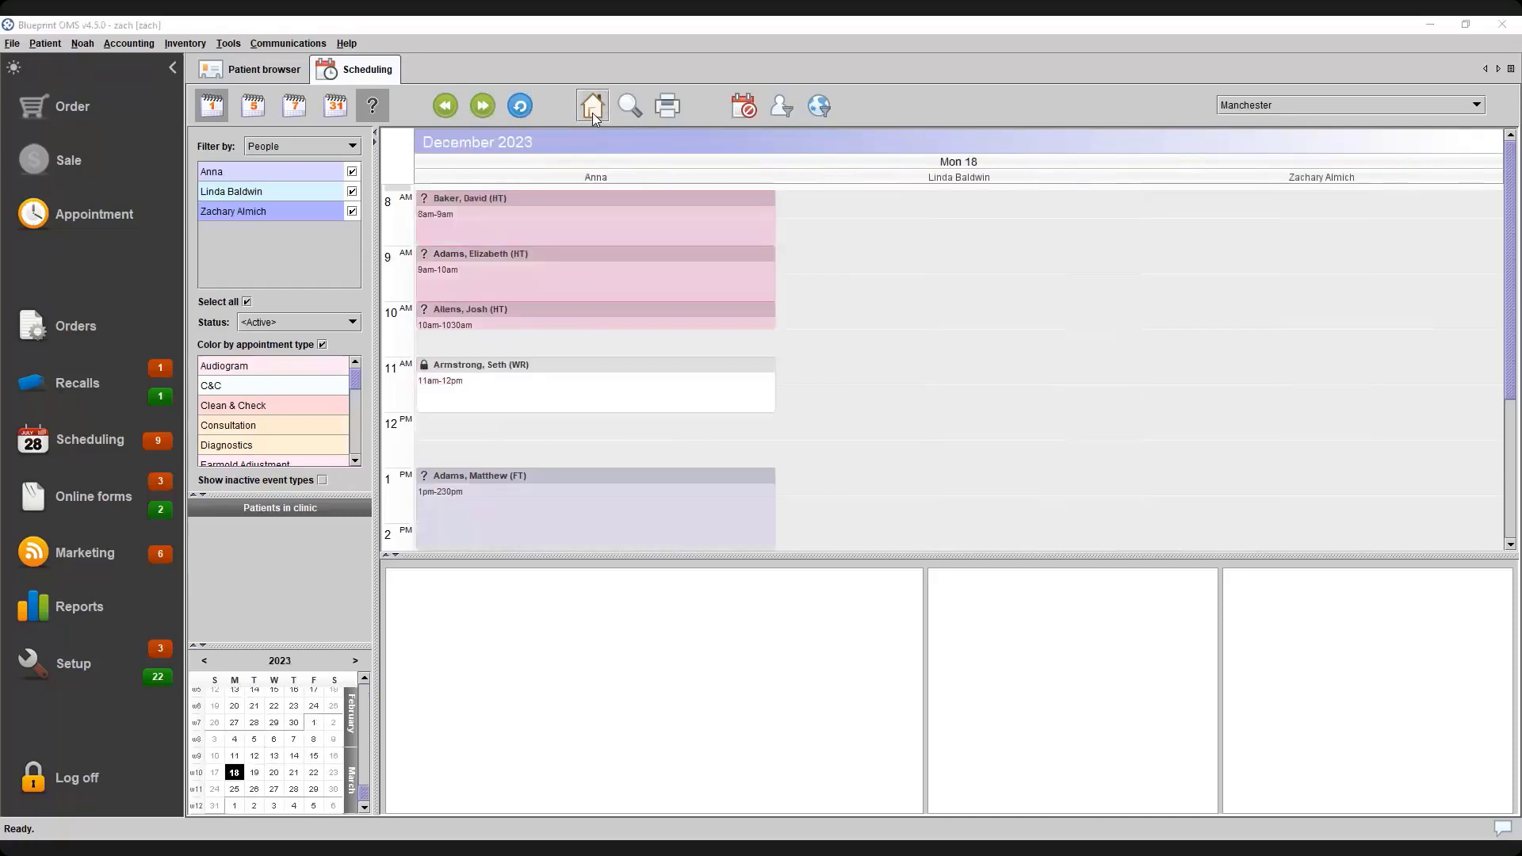
click(633, 112)
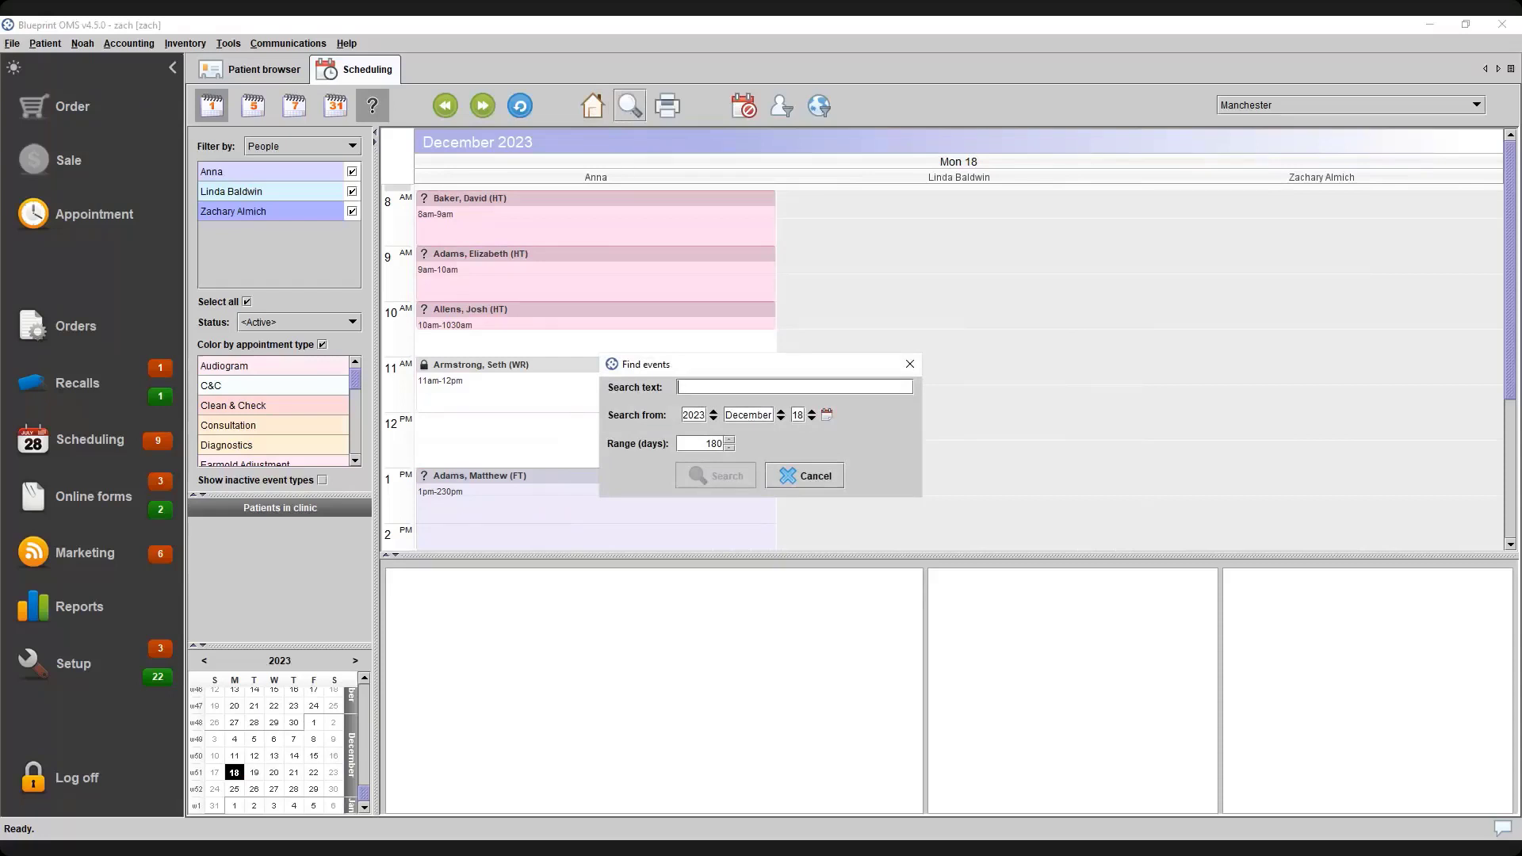
text(ma)
key(Return)
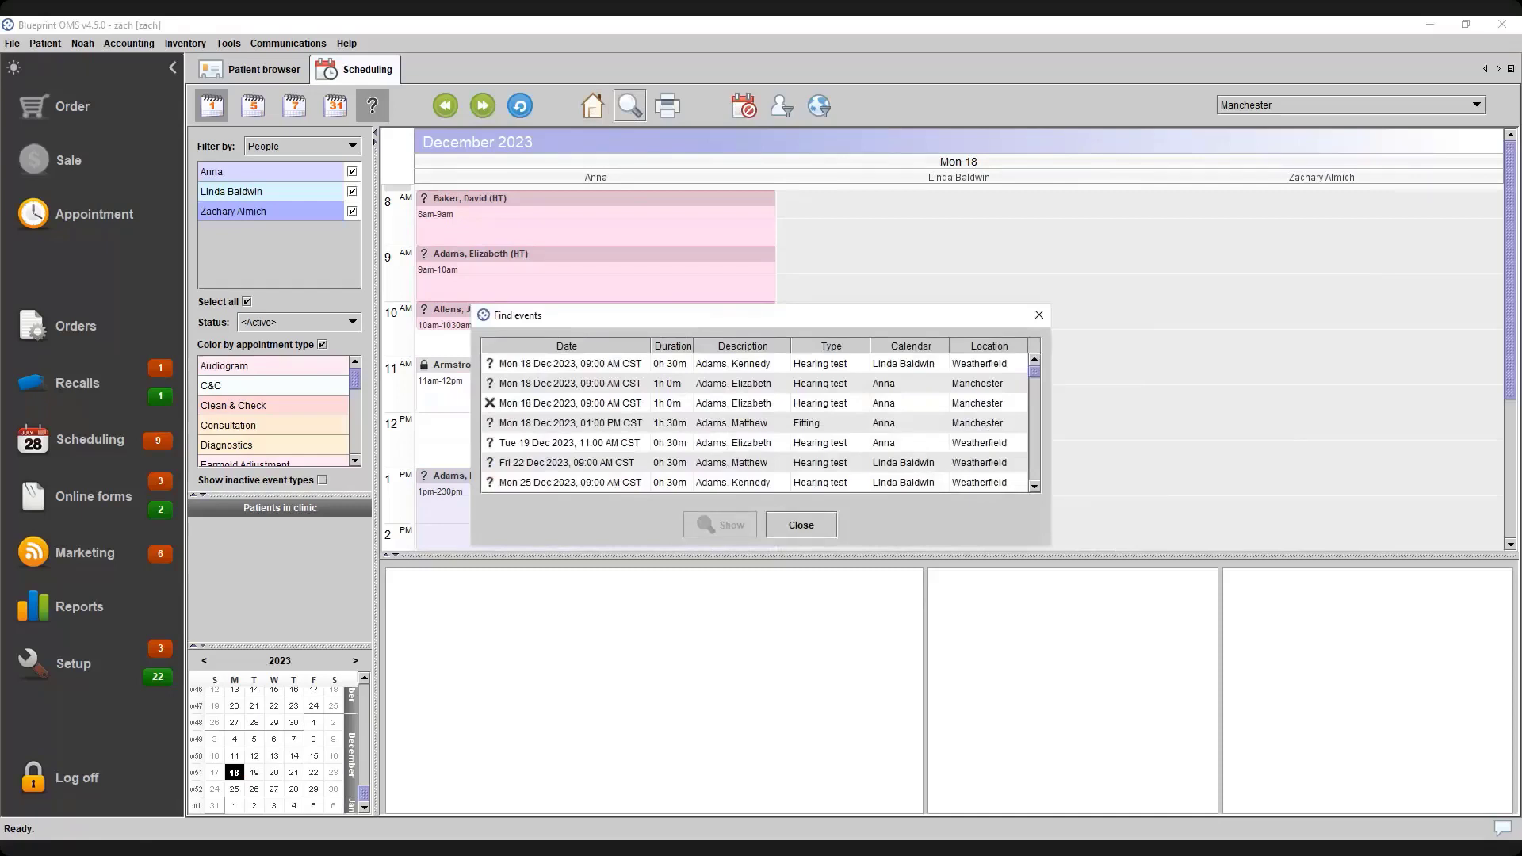
click(742, 423)
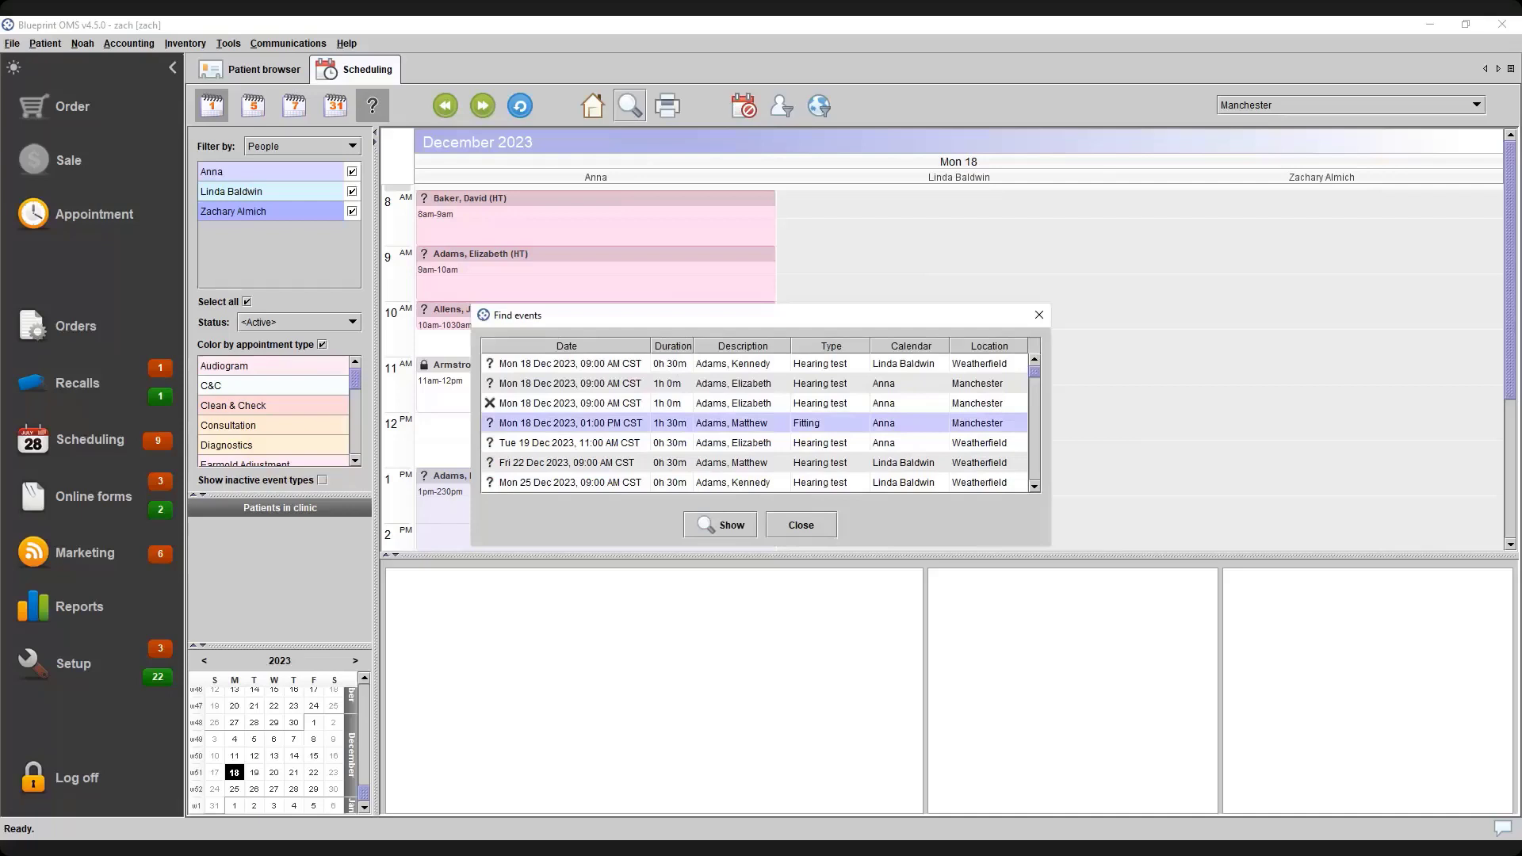
click(731, 523)
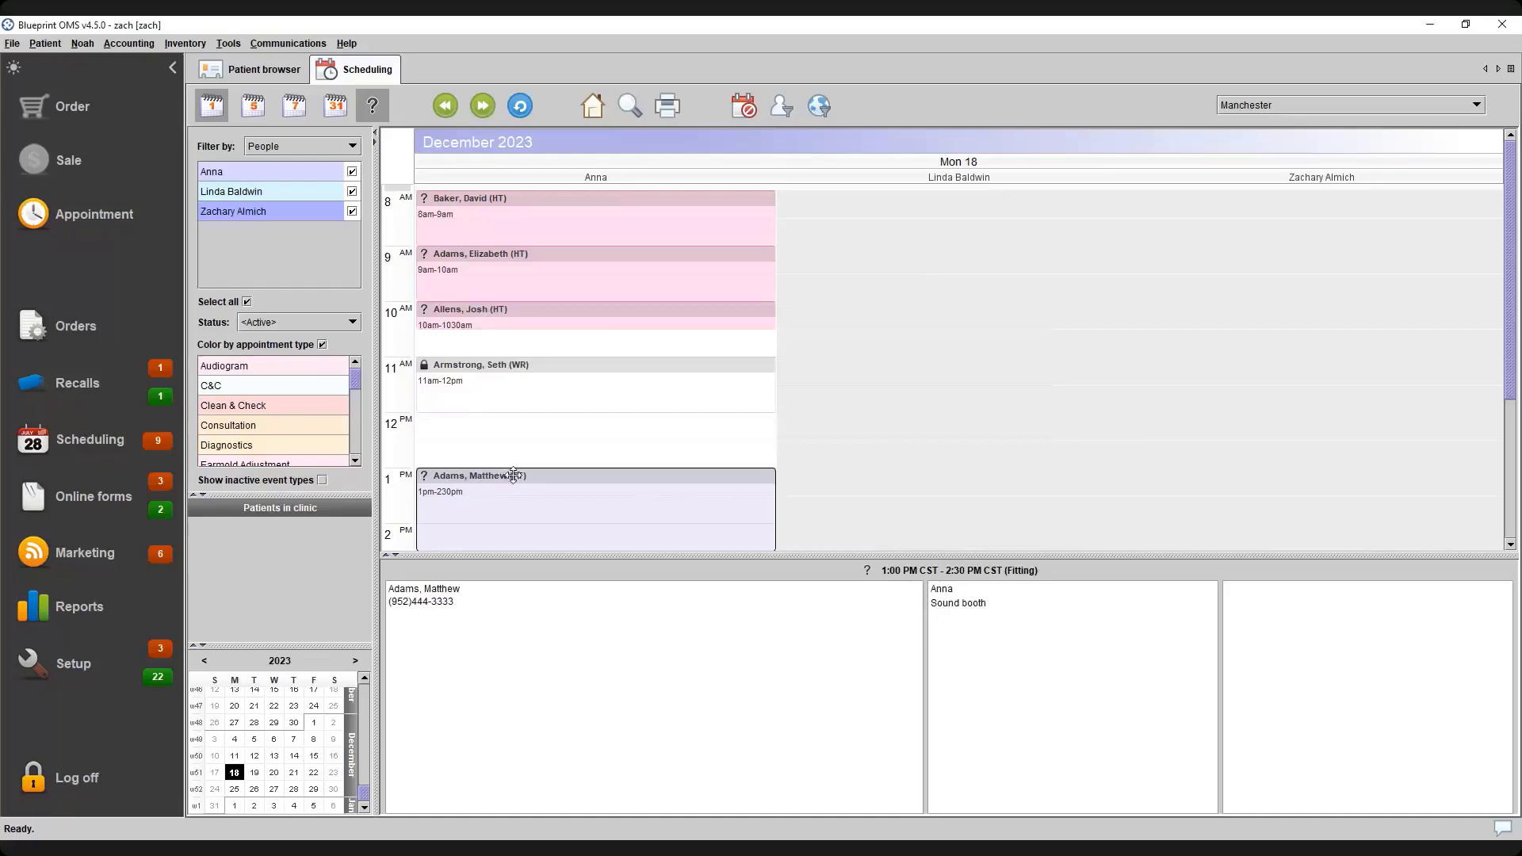
Preview the Manchester schedule for printing in both the one-day and seven-day layouts without printing it
click(667, 106)
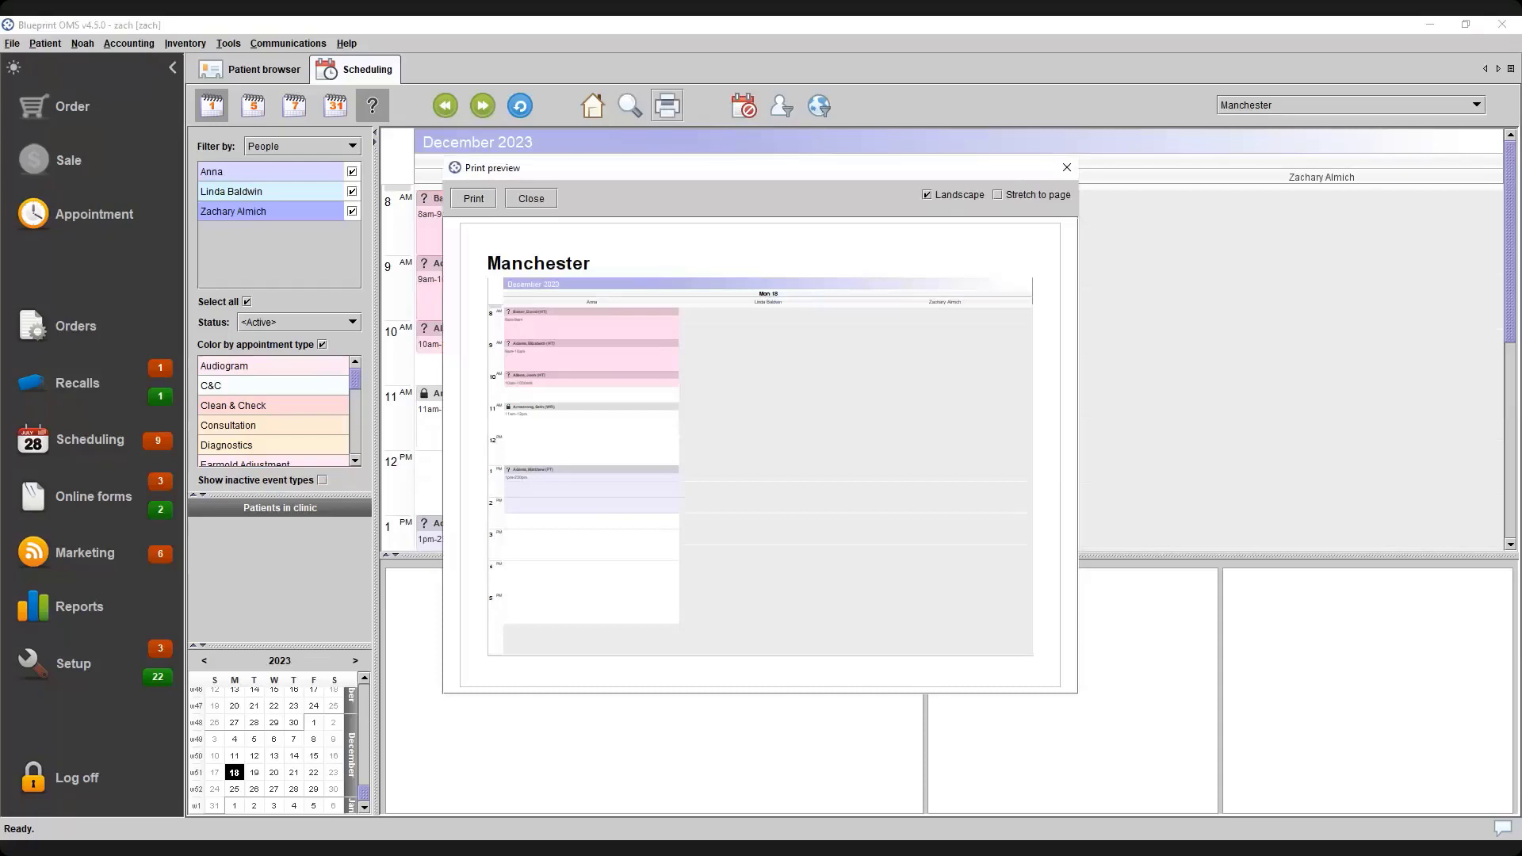
click(1066, 167)
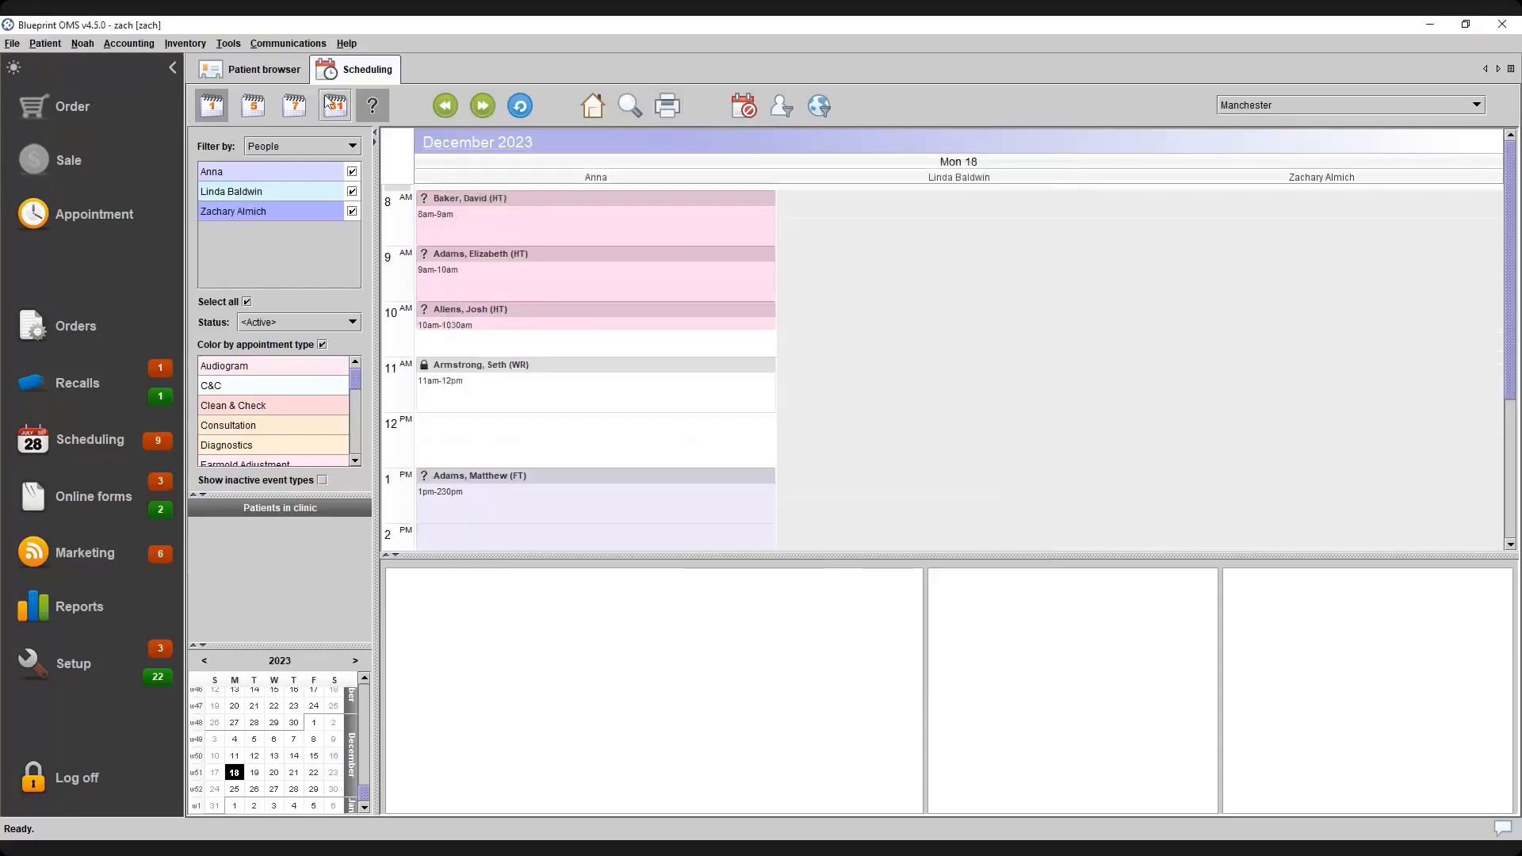
click(281, 109)
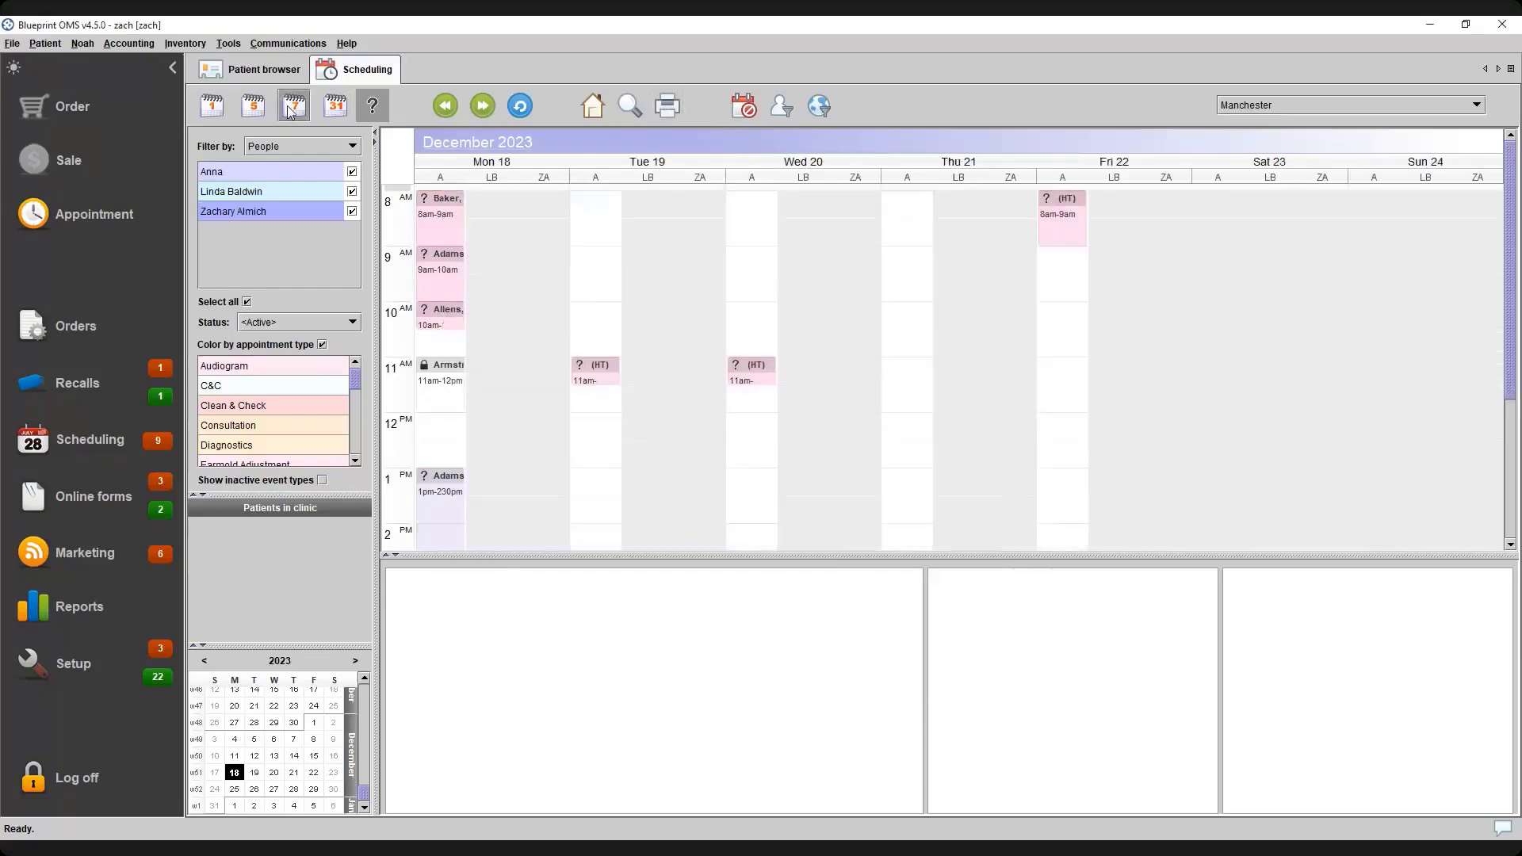
click(670, 105)
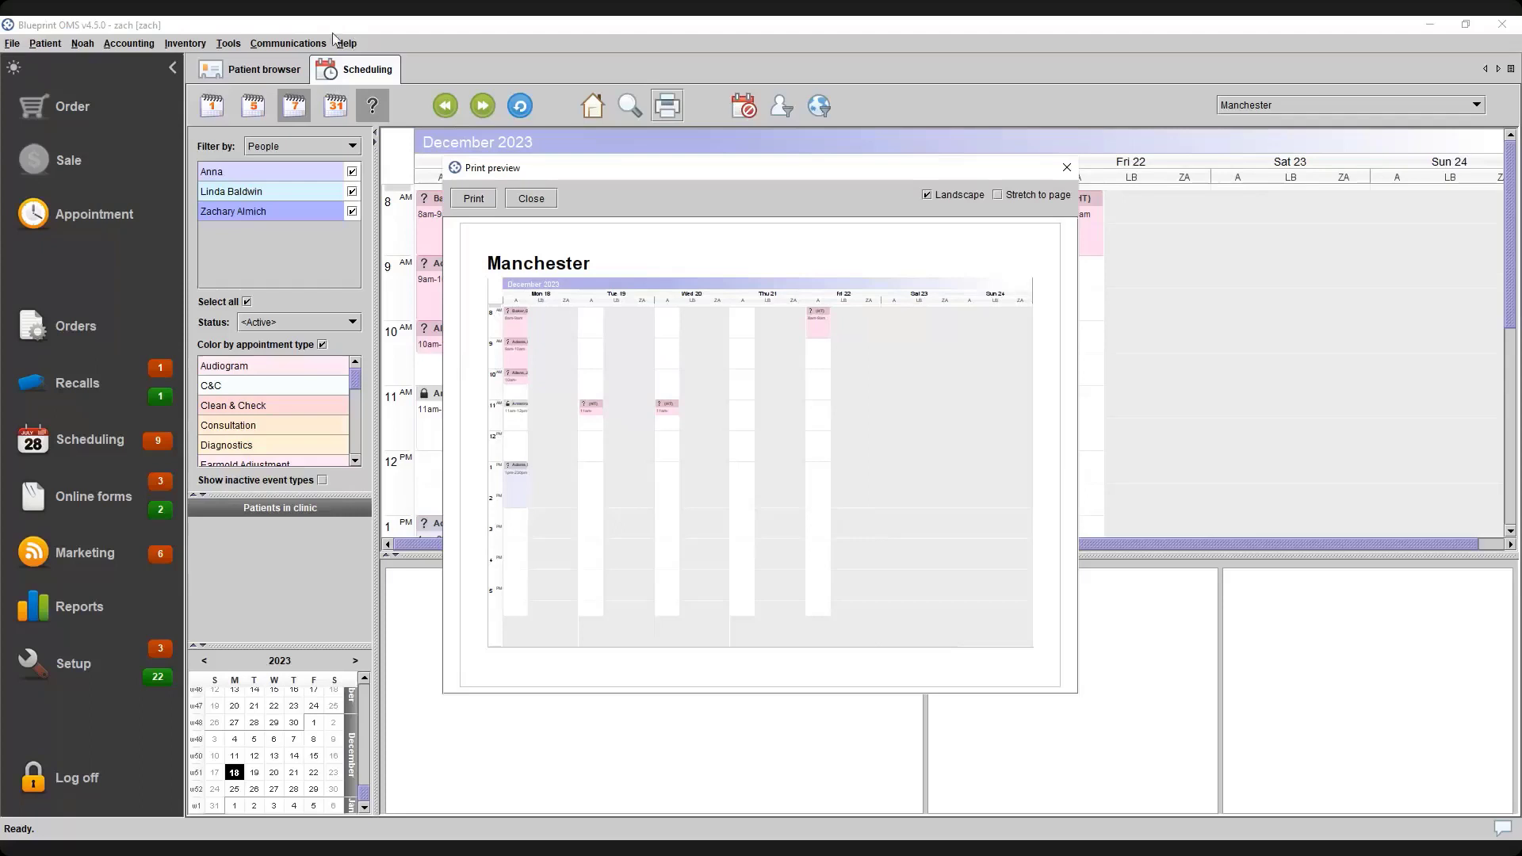
click(1067, 167)
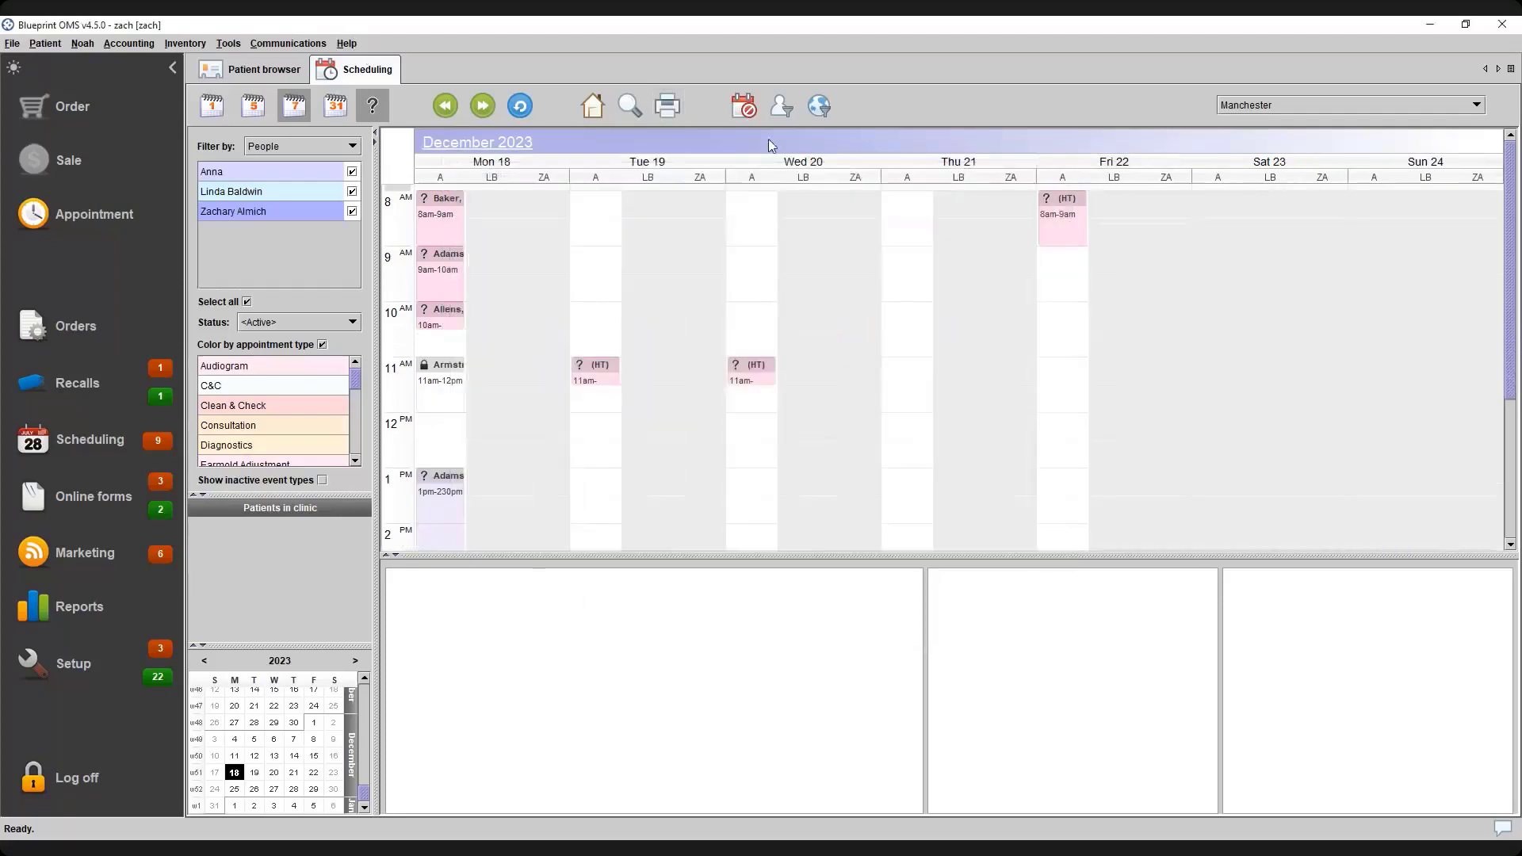
click(348, 45)
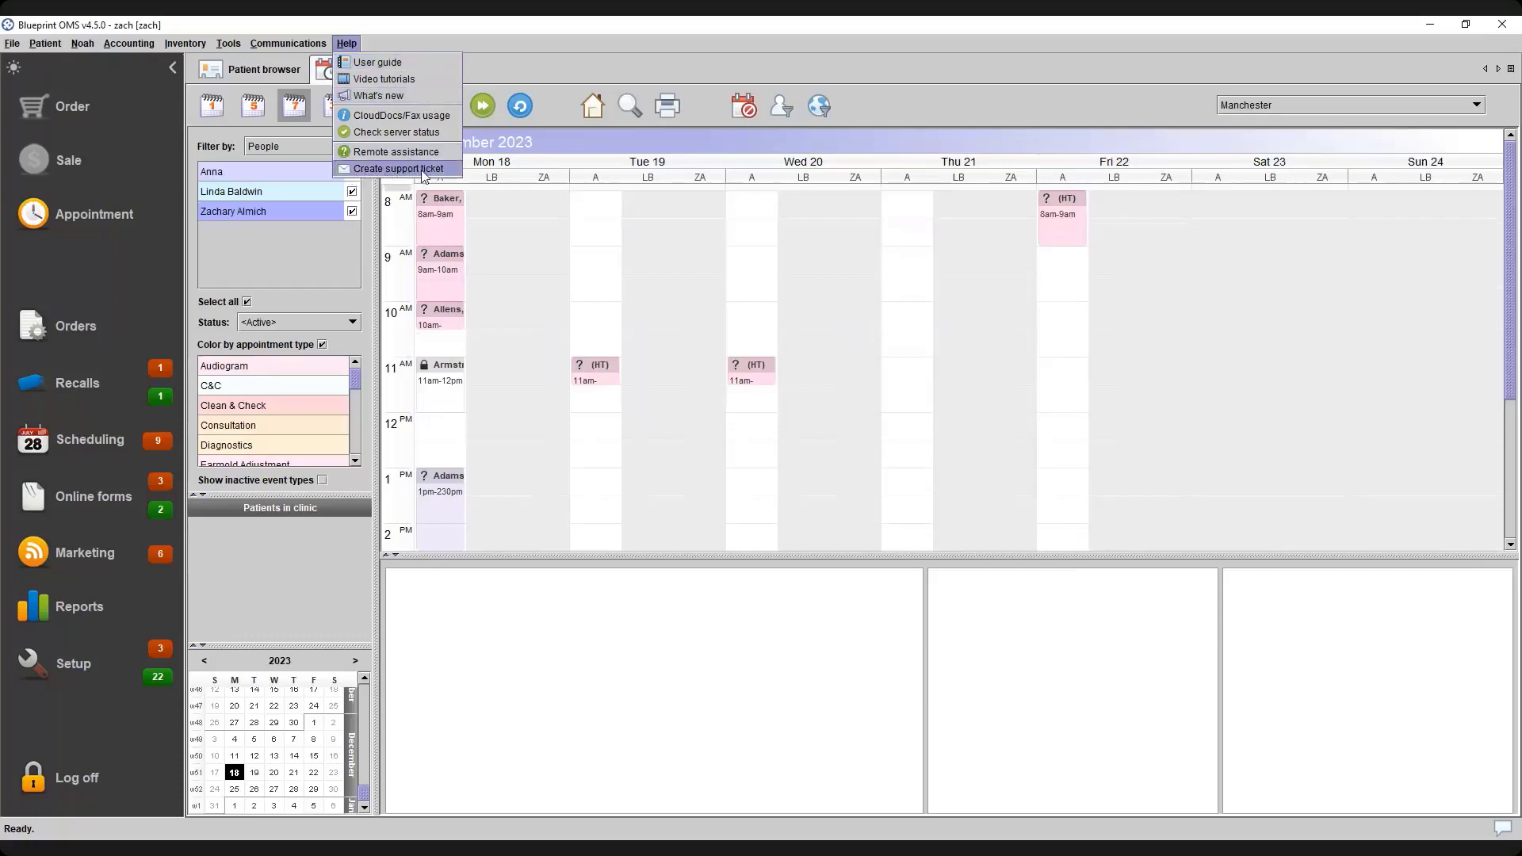
click(724, 176)
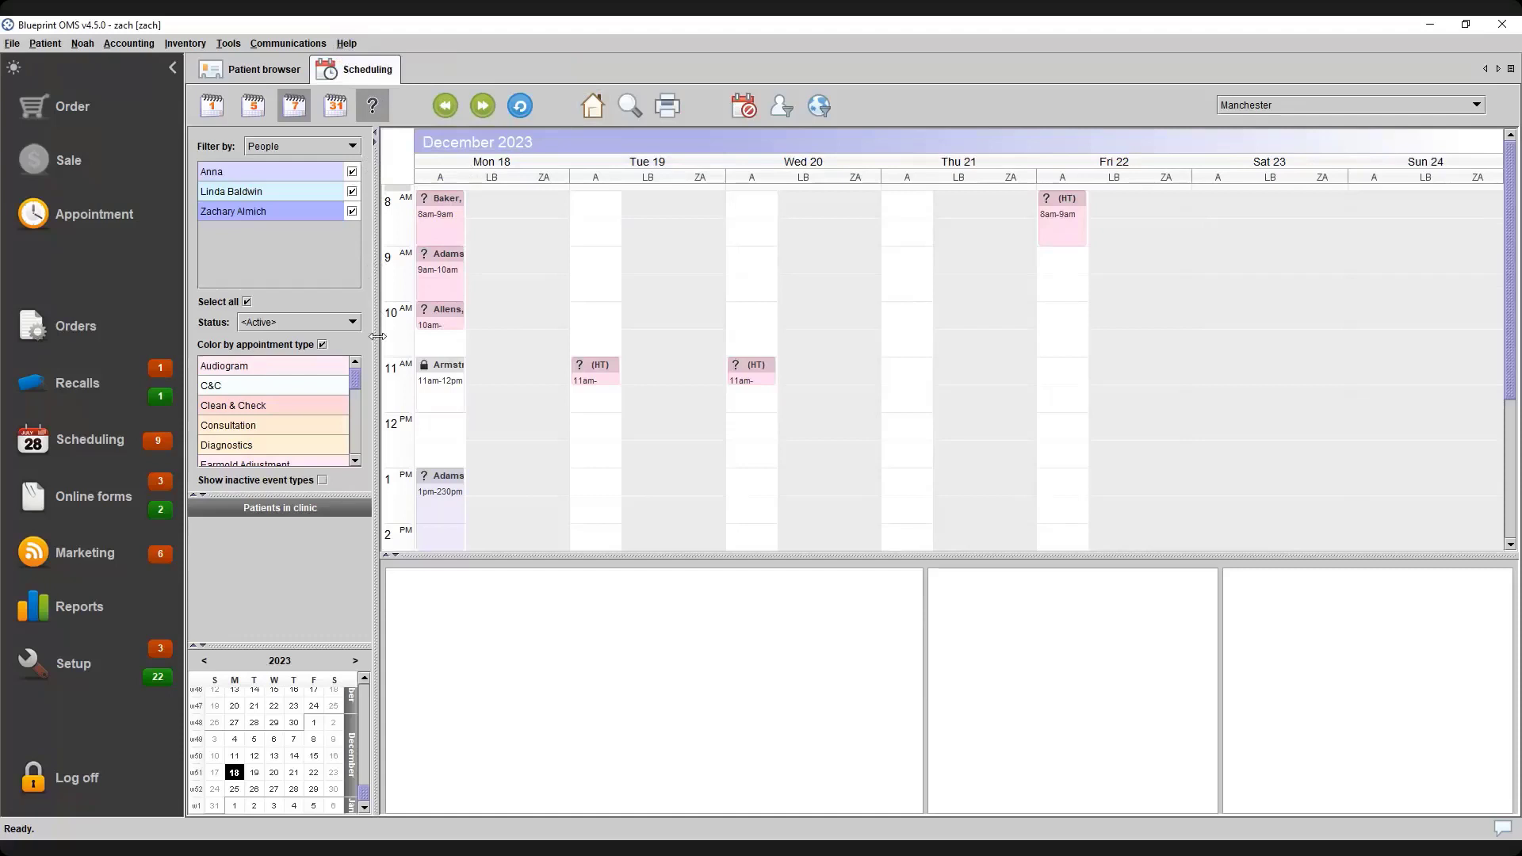
Narrow the filter sidebar and make the calendar slightly taller, collapsing and restoring the appointment details area along the way
drag(377, 336, 344, 359)
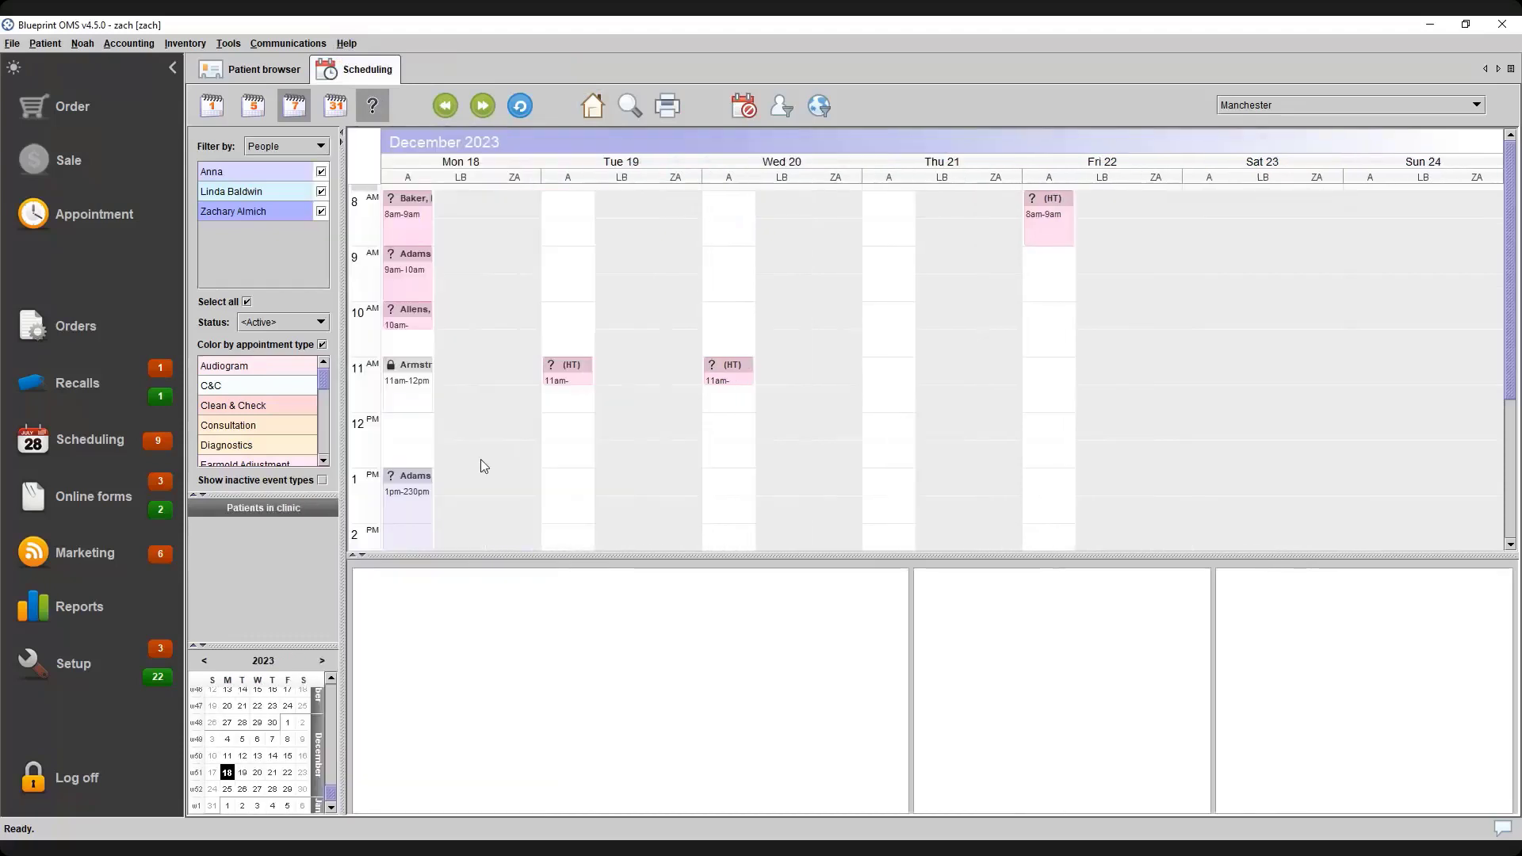
drag(559, 556, 618, 583)
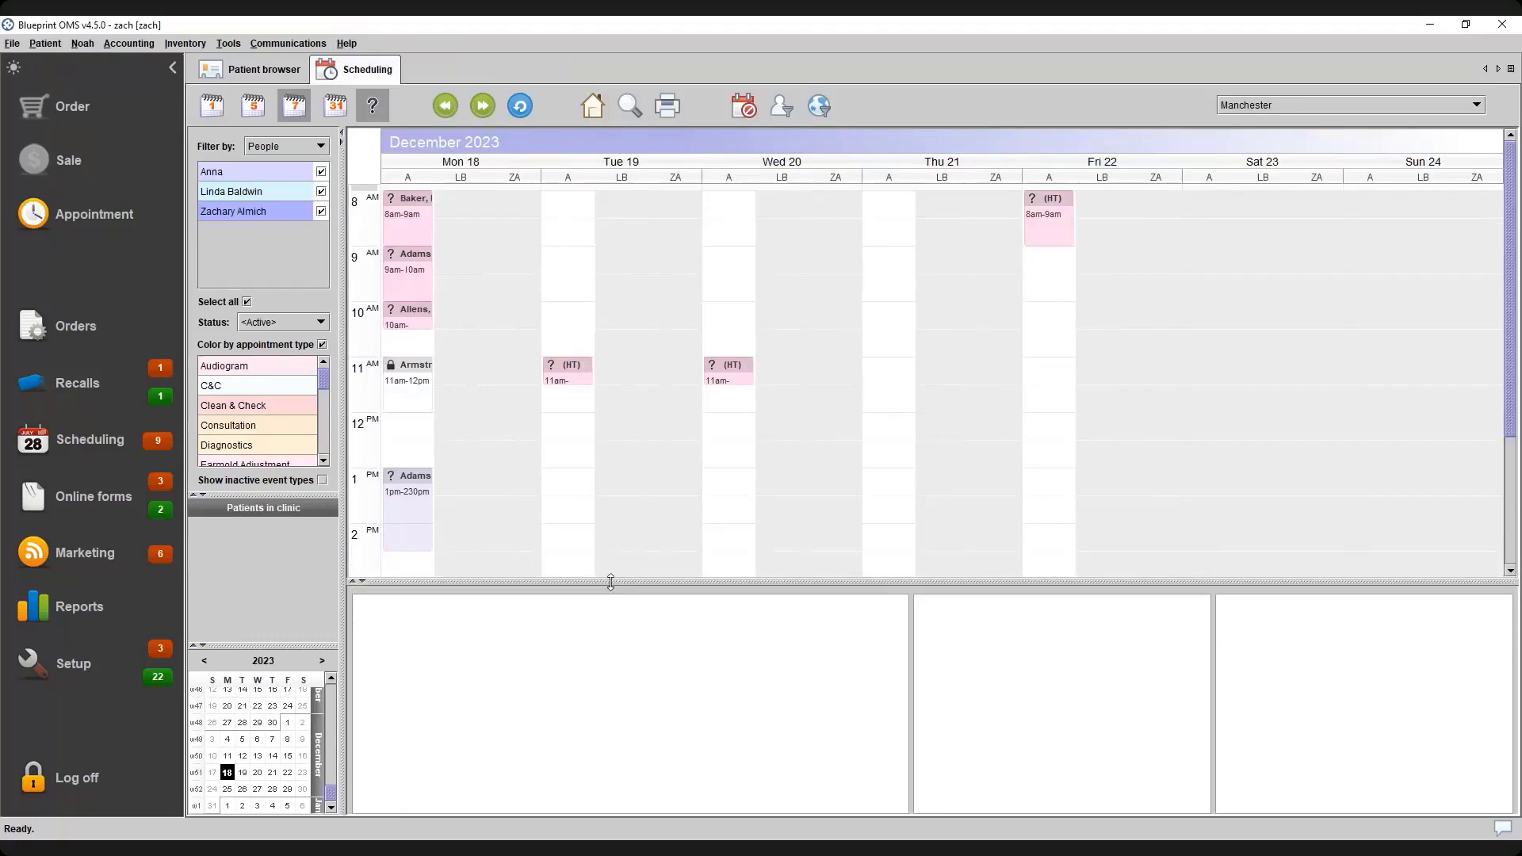
click(363, 583)
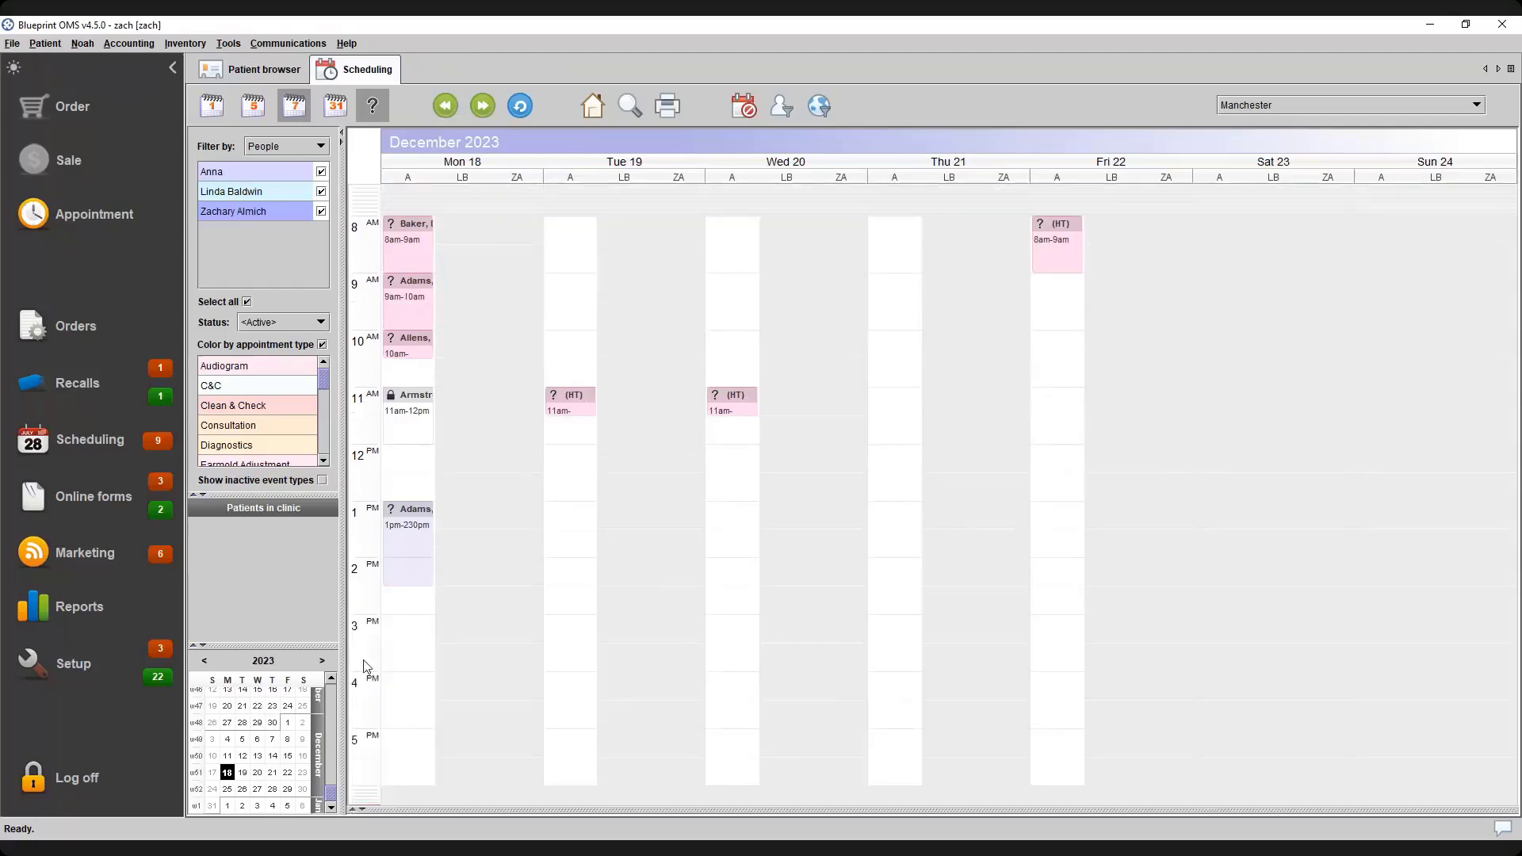
click(353, 808)
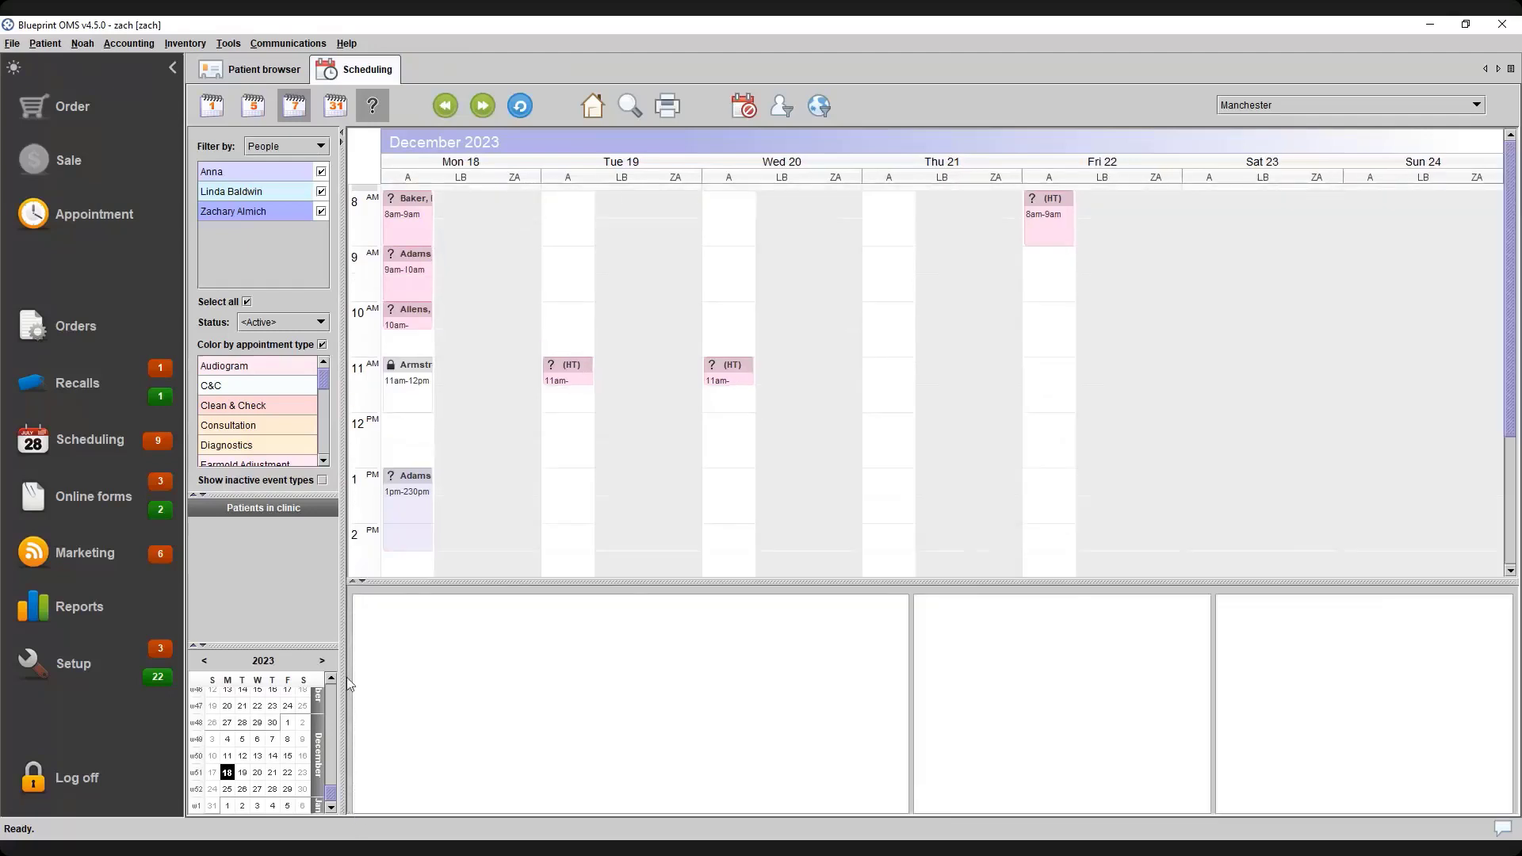
drag(392, 608, 401, 575)
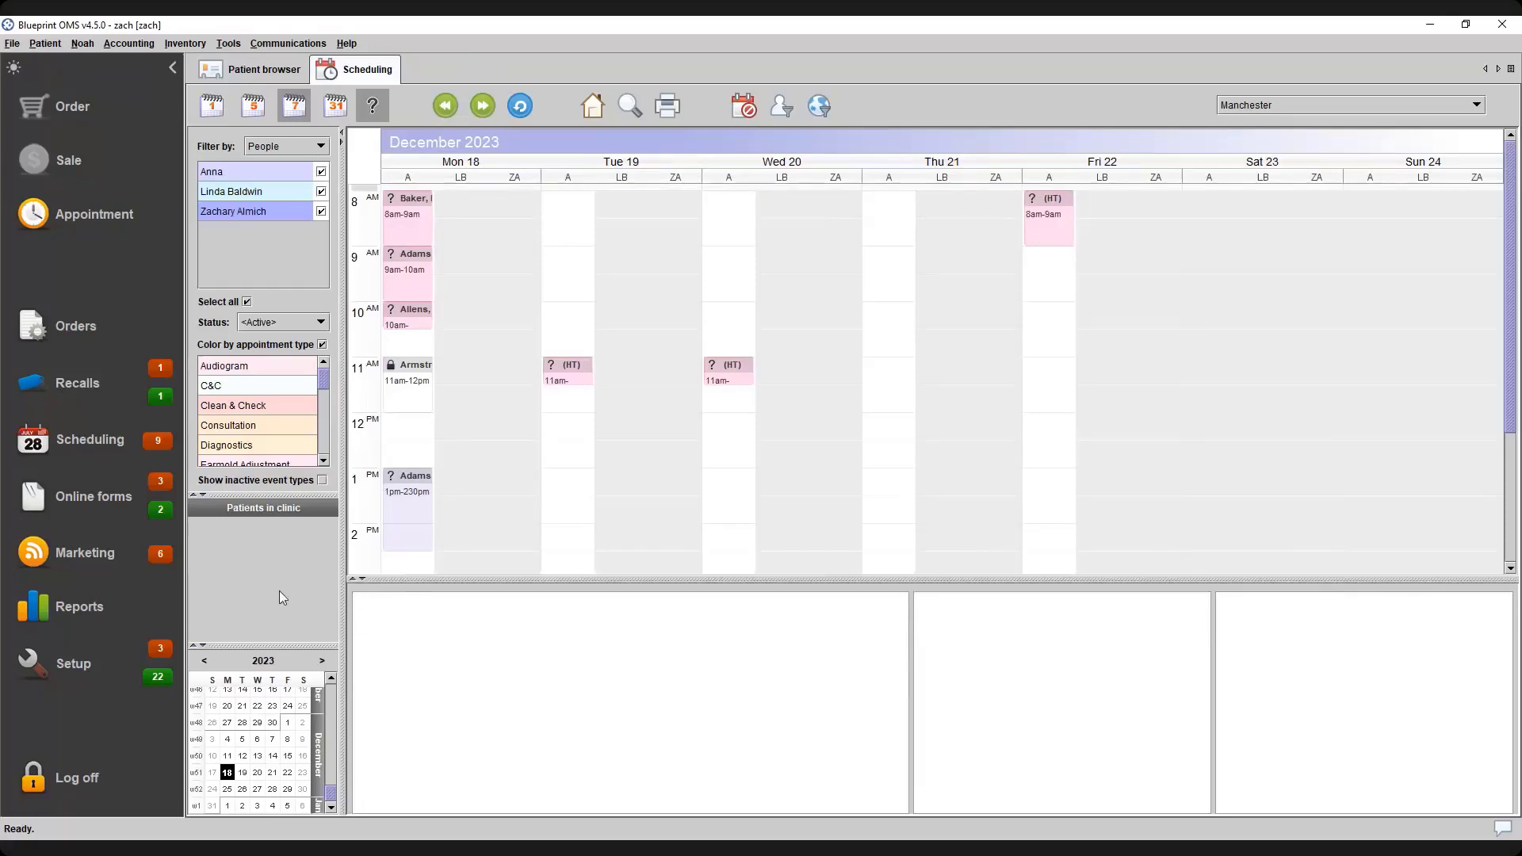
Return to today's one-day schedule and start a 12:00 PM appointment for the second patient found by searching "allen"
click(592, 107)
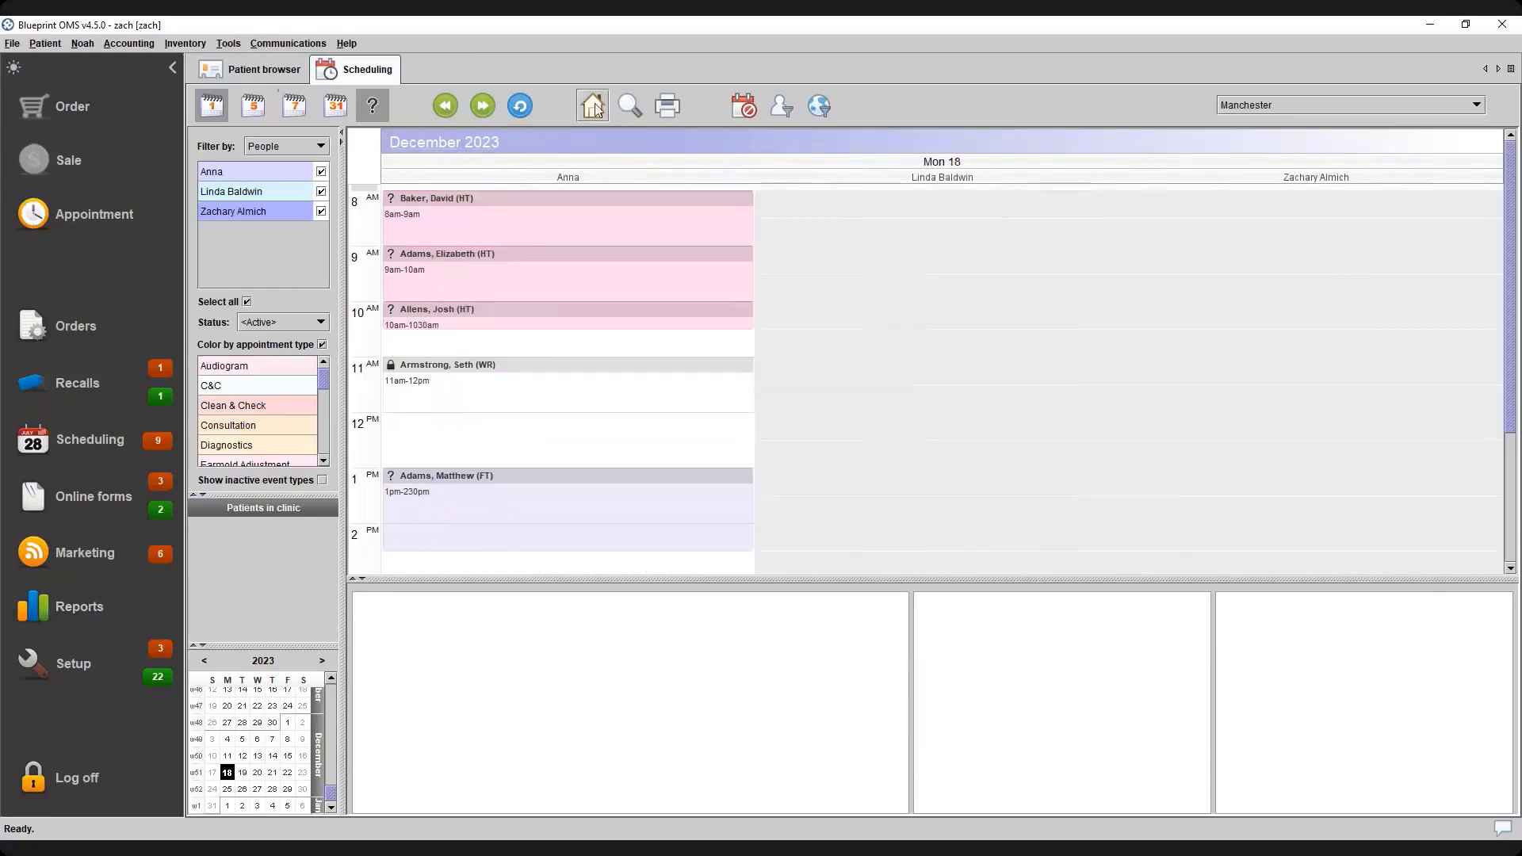
click(523, 424)
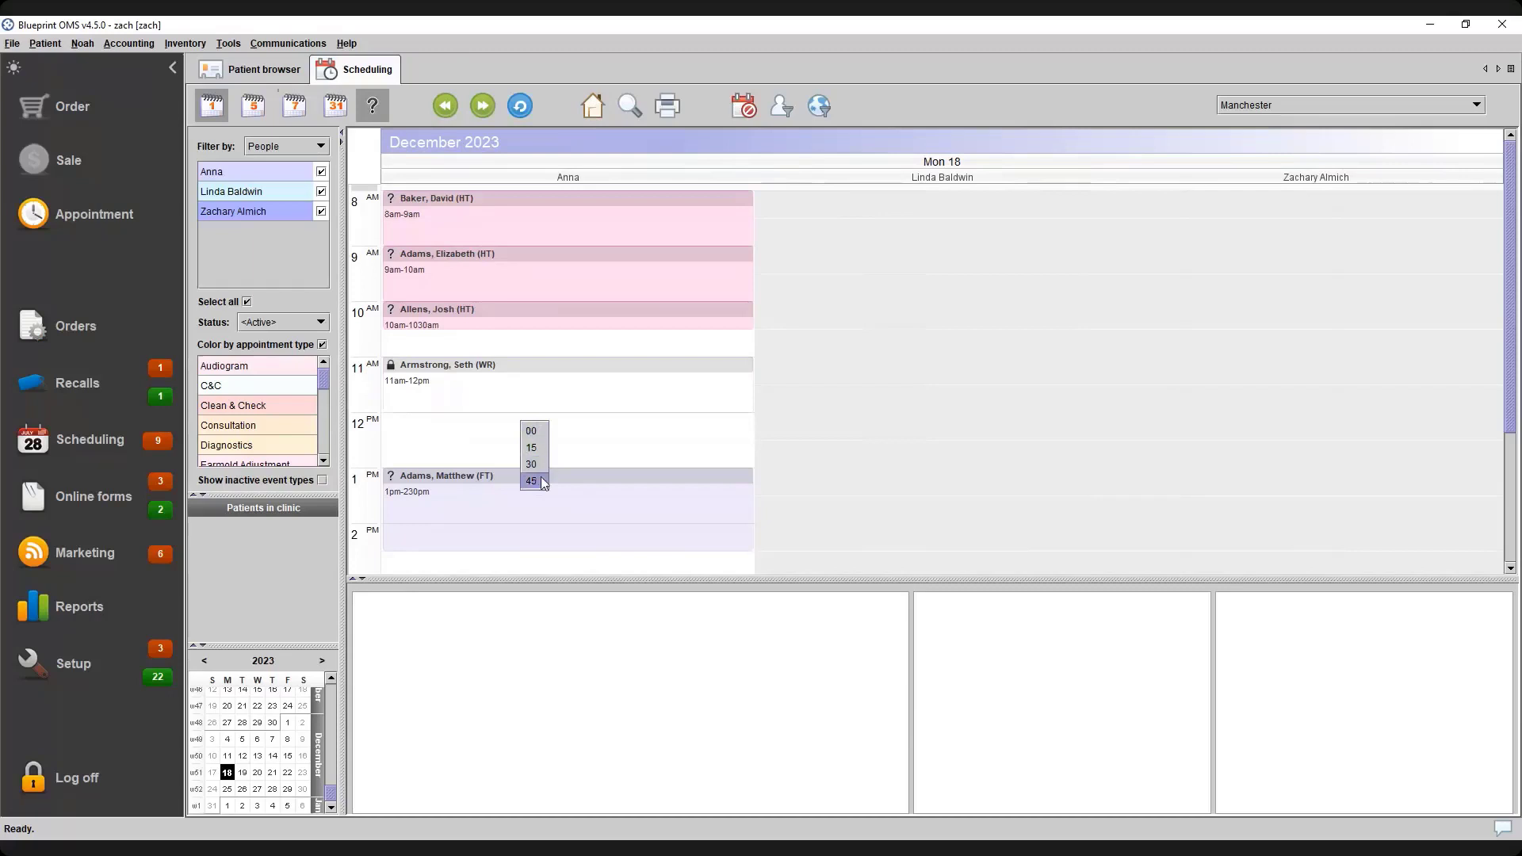
click(543, 435)
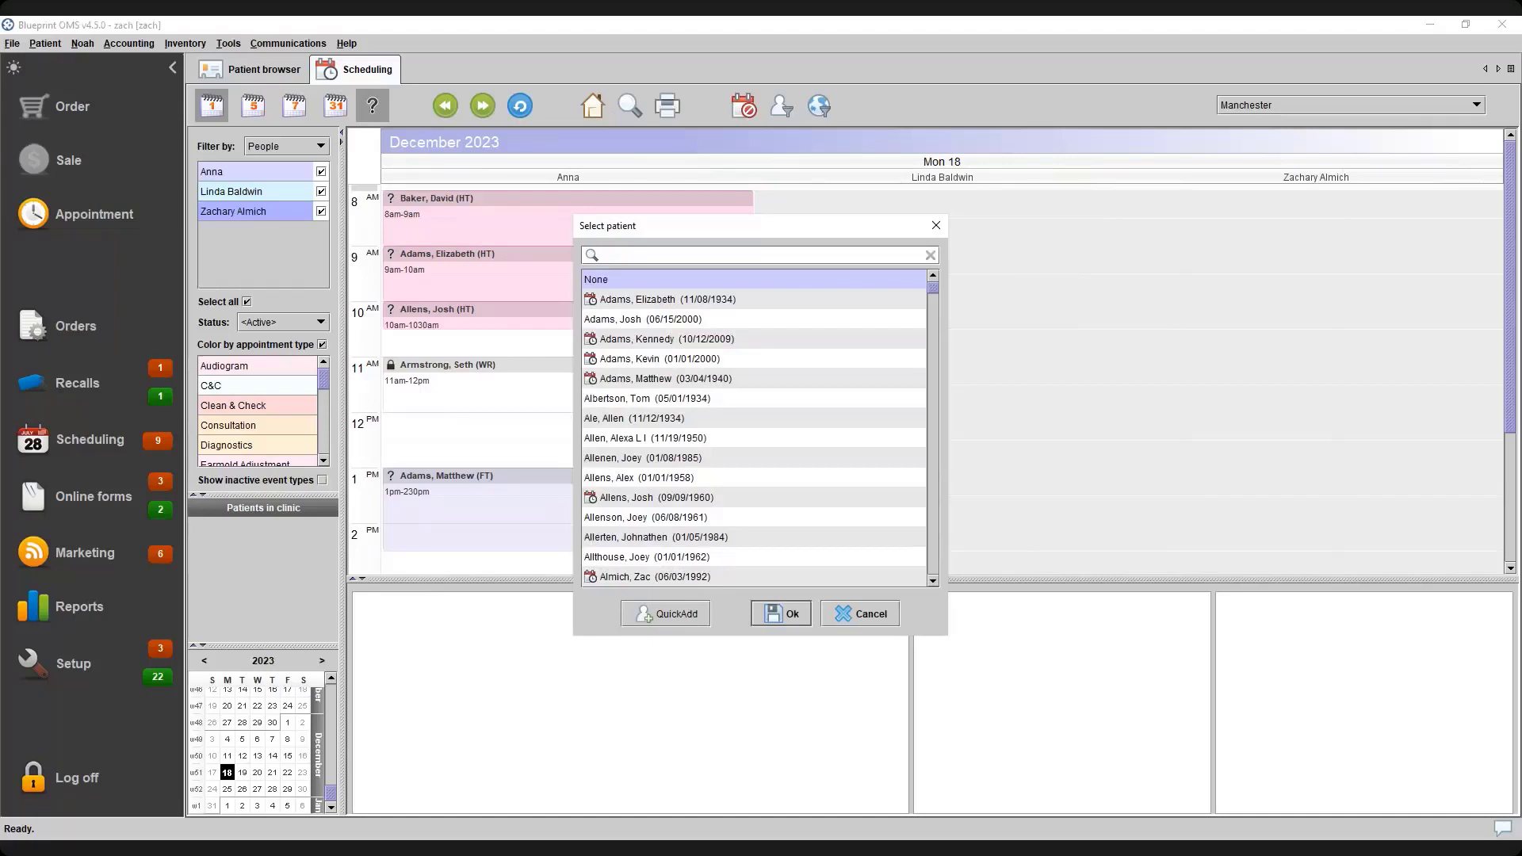
text(allen)
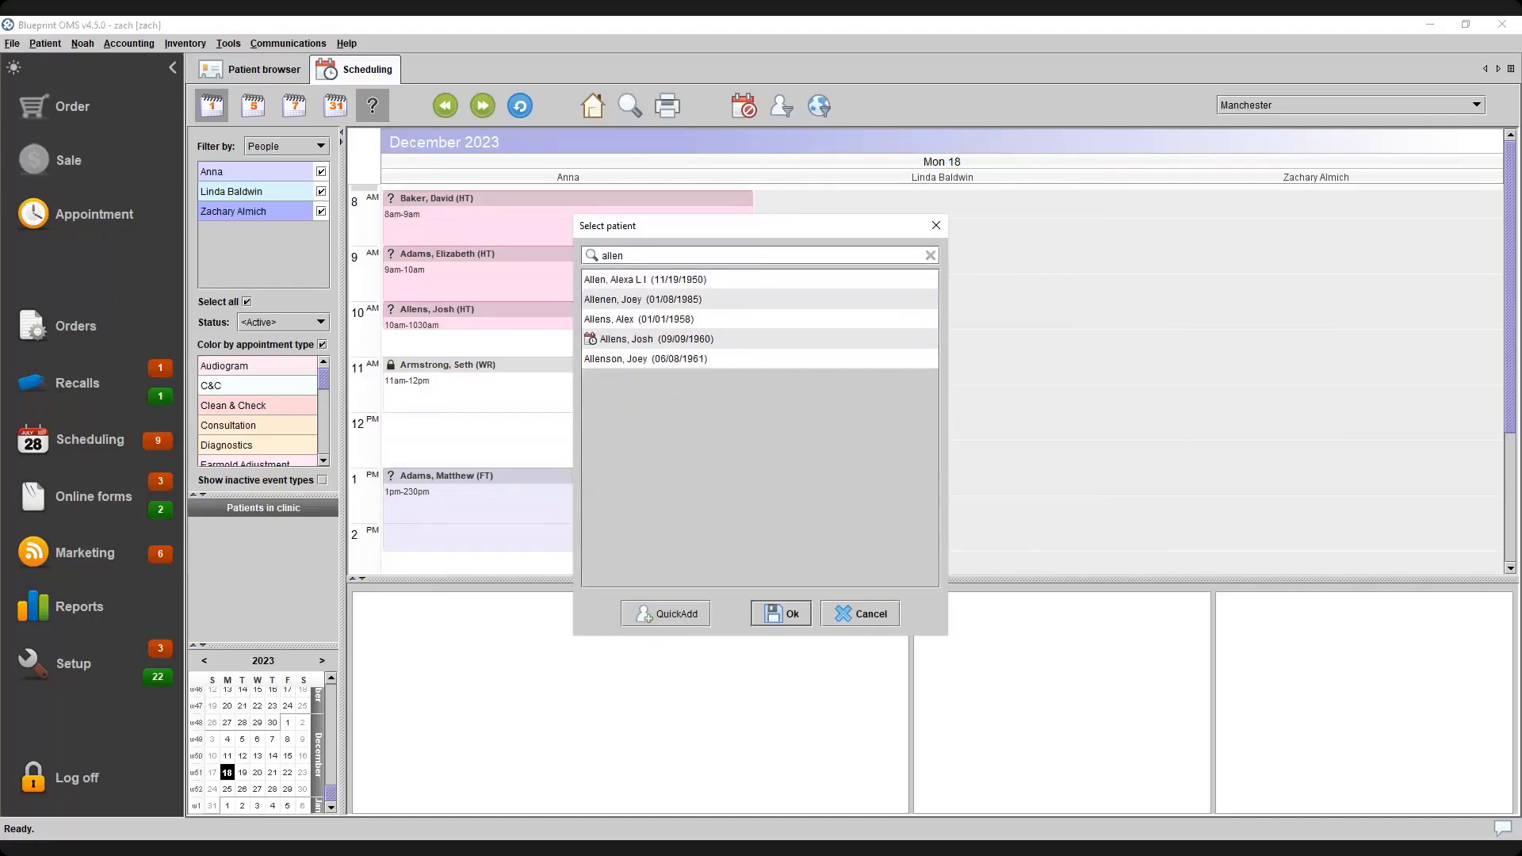
click(643, 300)
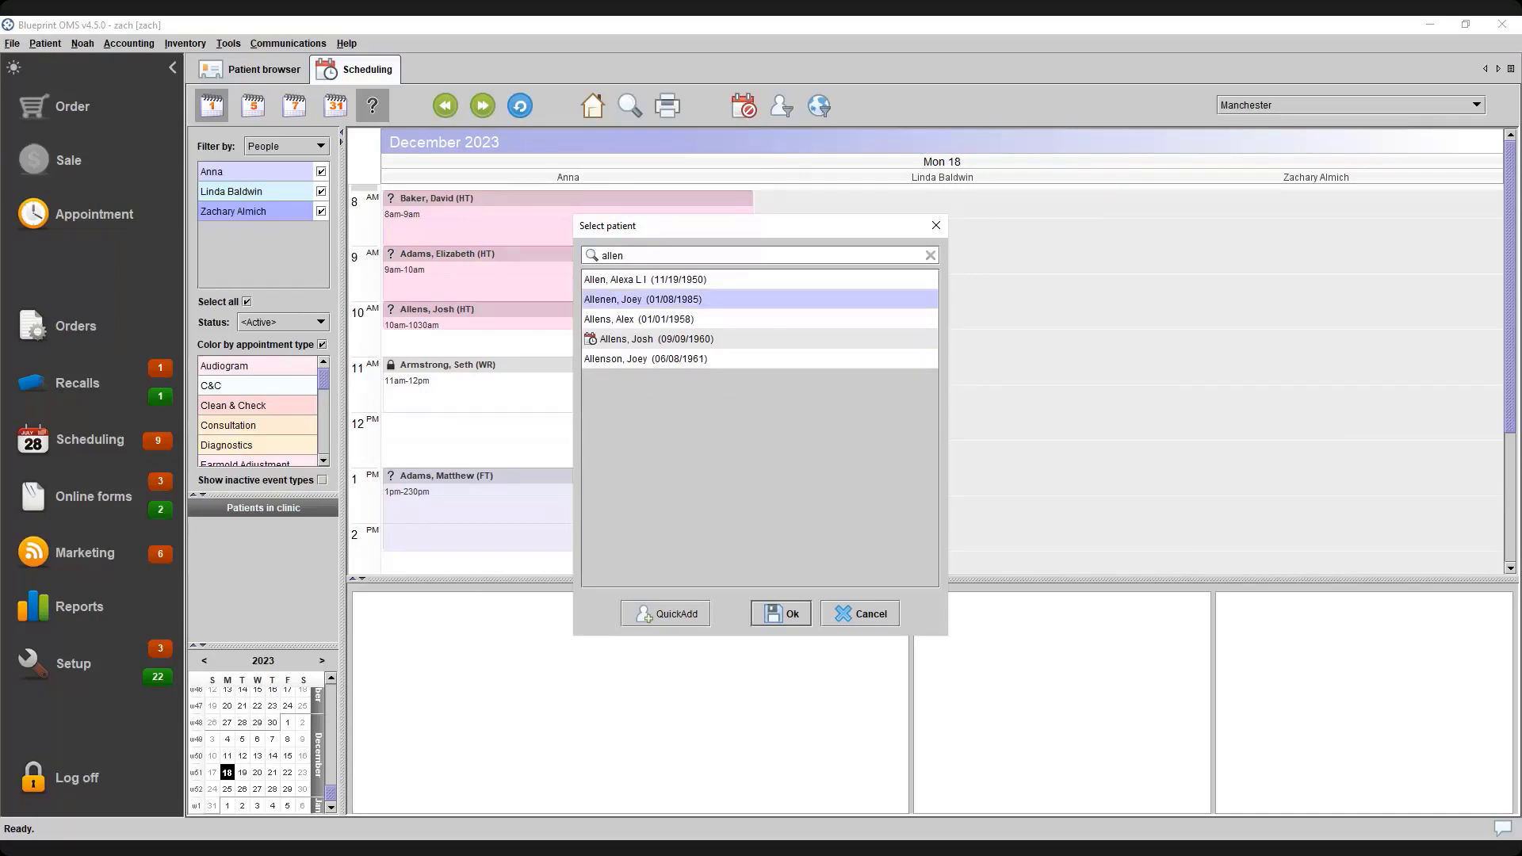
click(781, 613)
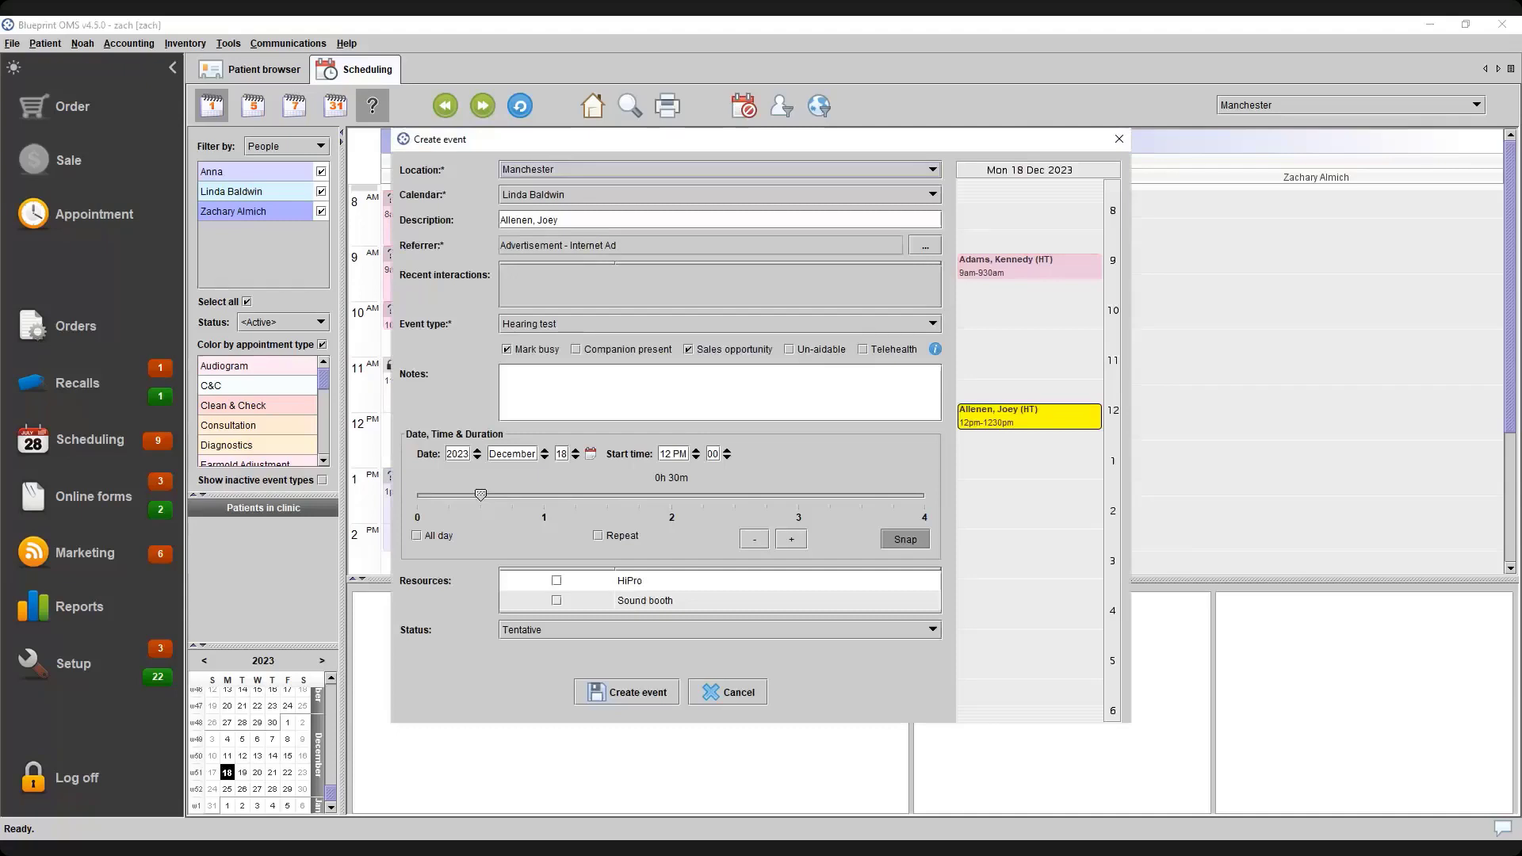
Try the new event at the Weatherfield location with the third provider's calendar and with the first provider's
click(719, 170)
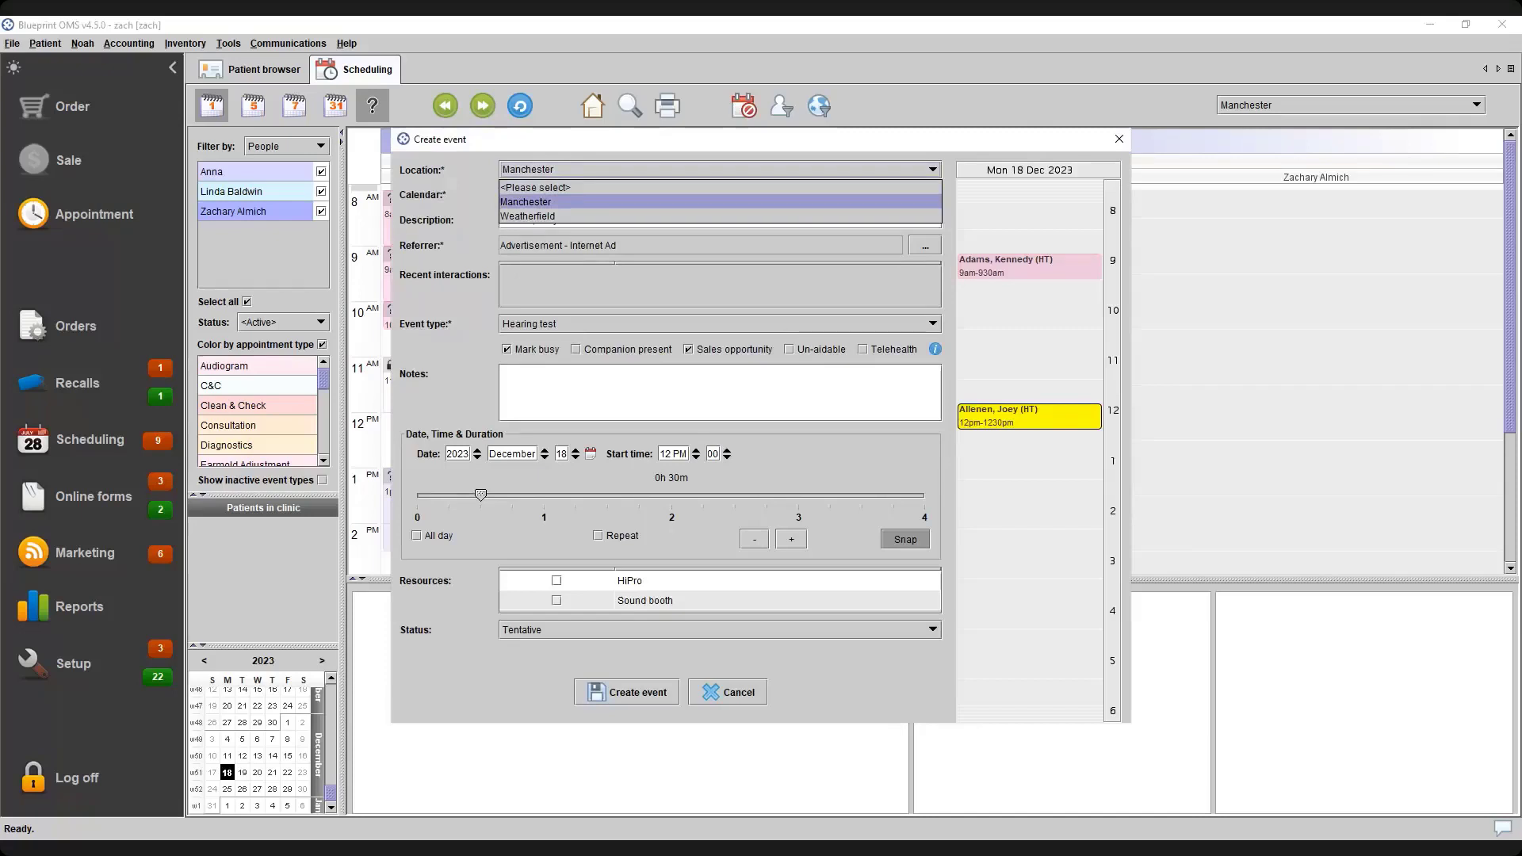
click(719, 217)
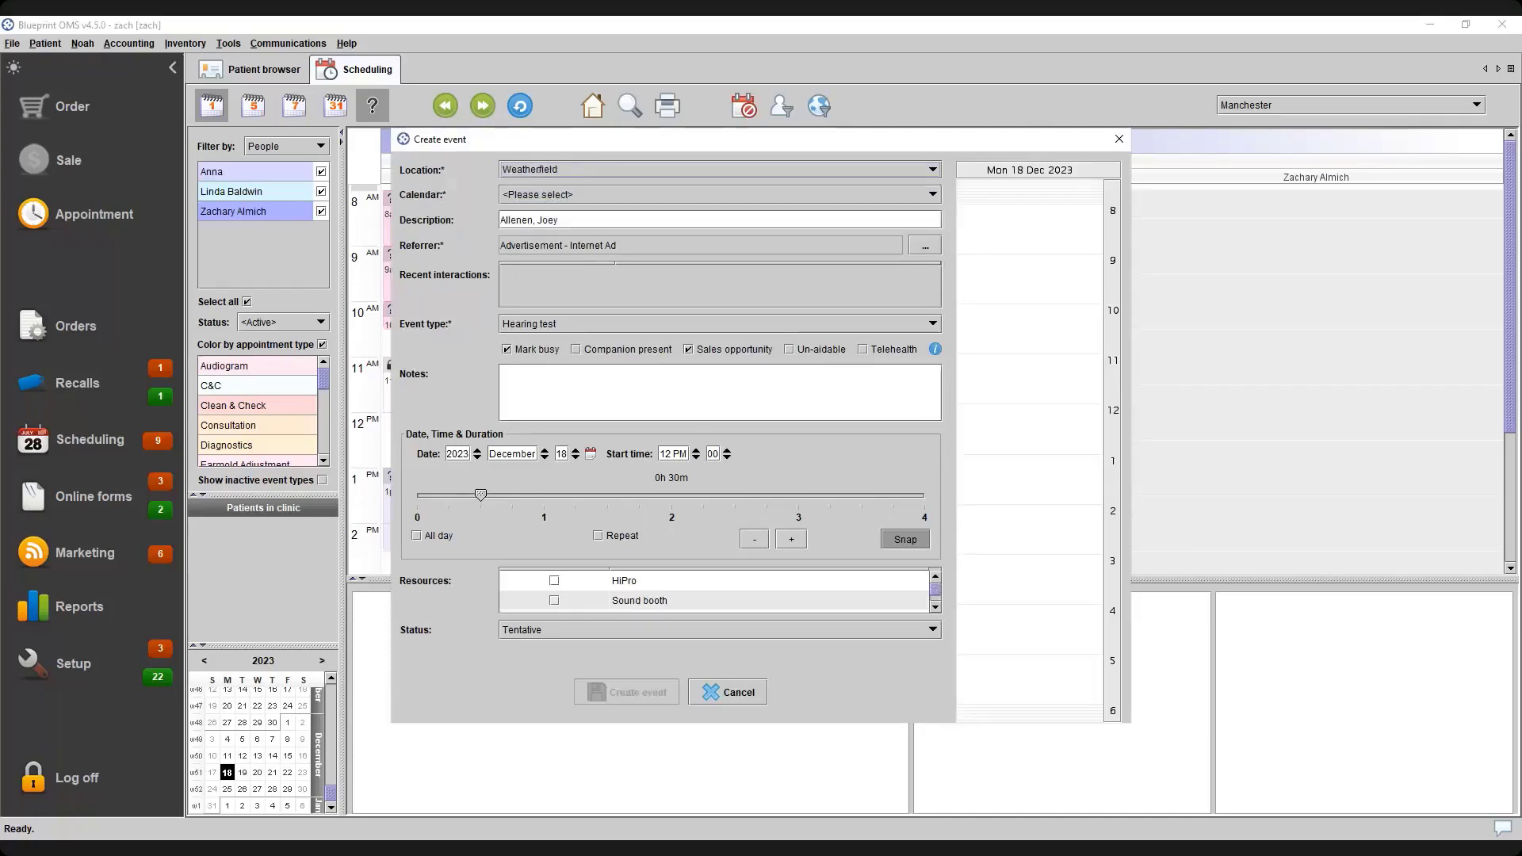
click(720, 194)
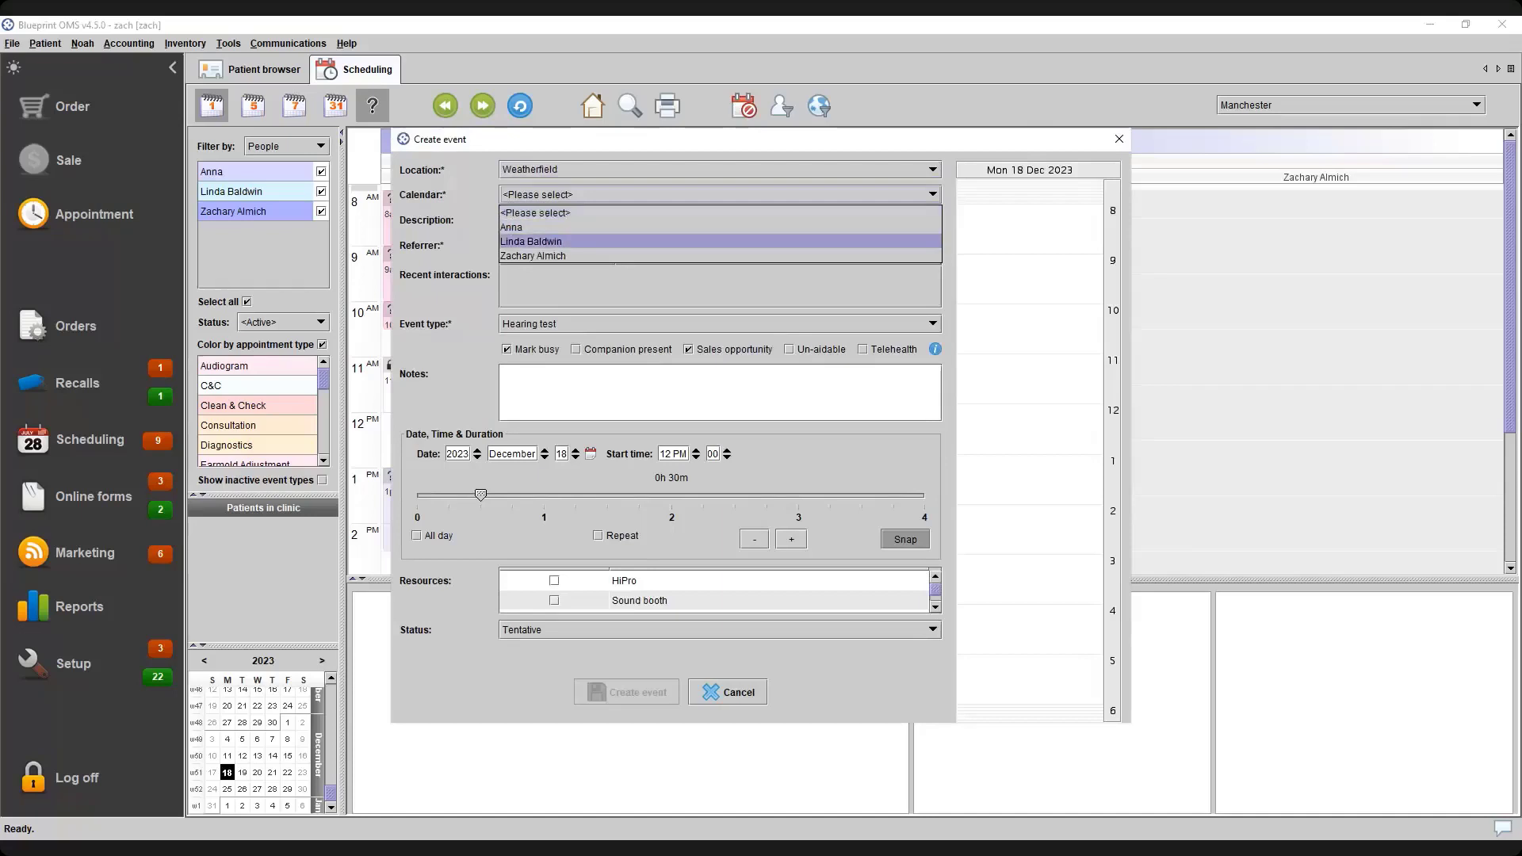
key(Return)
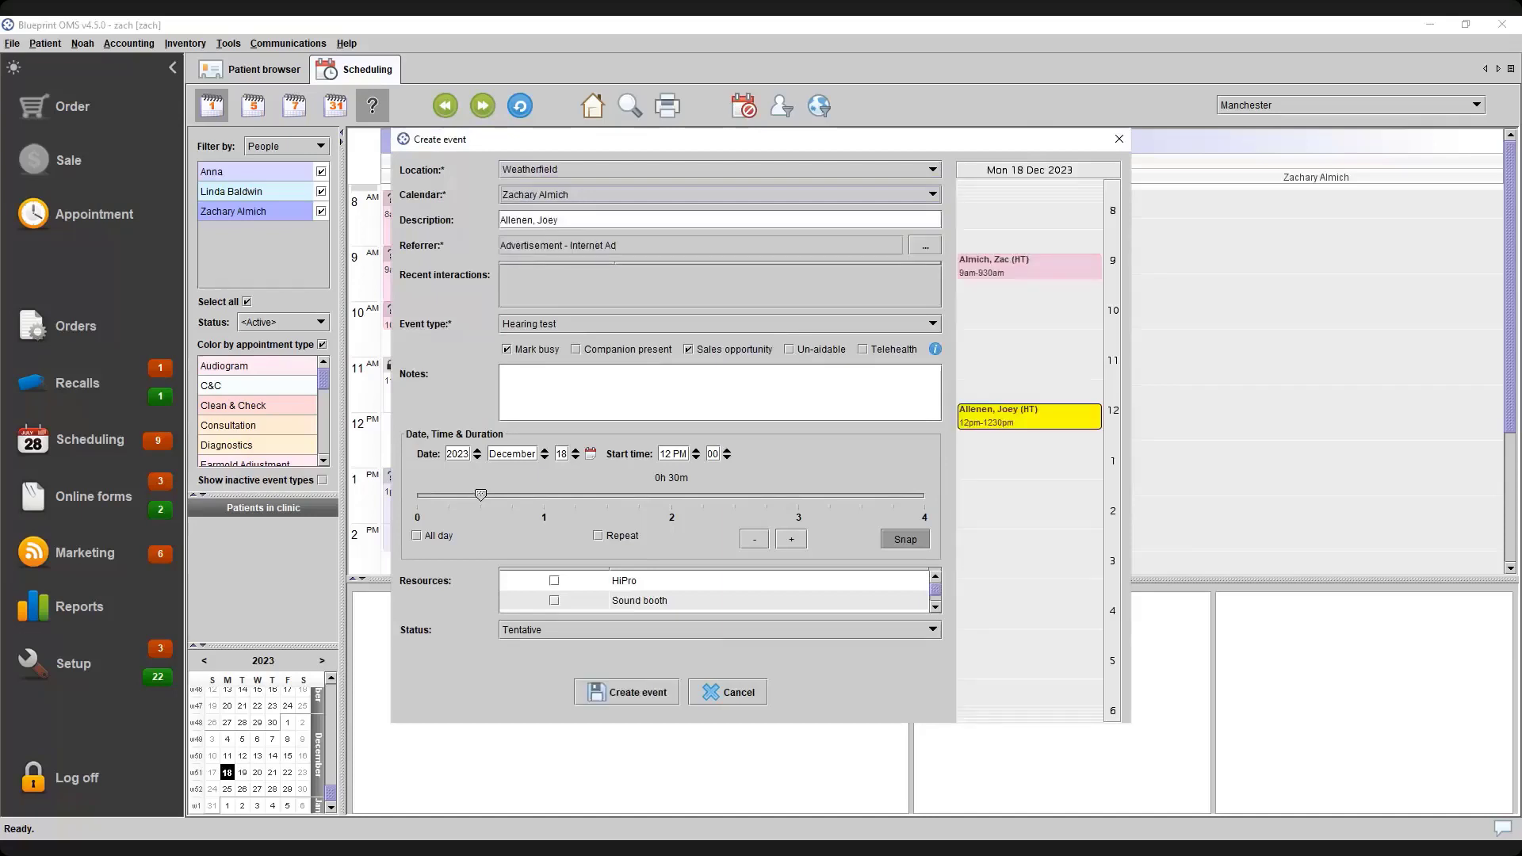
key(alt+Down)
key(Up)
key(Up)
key(Return)
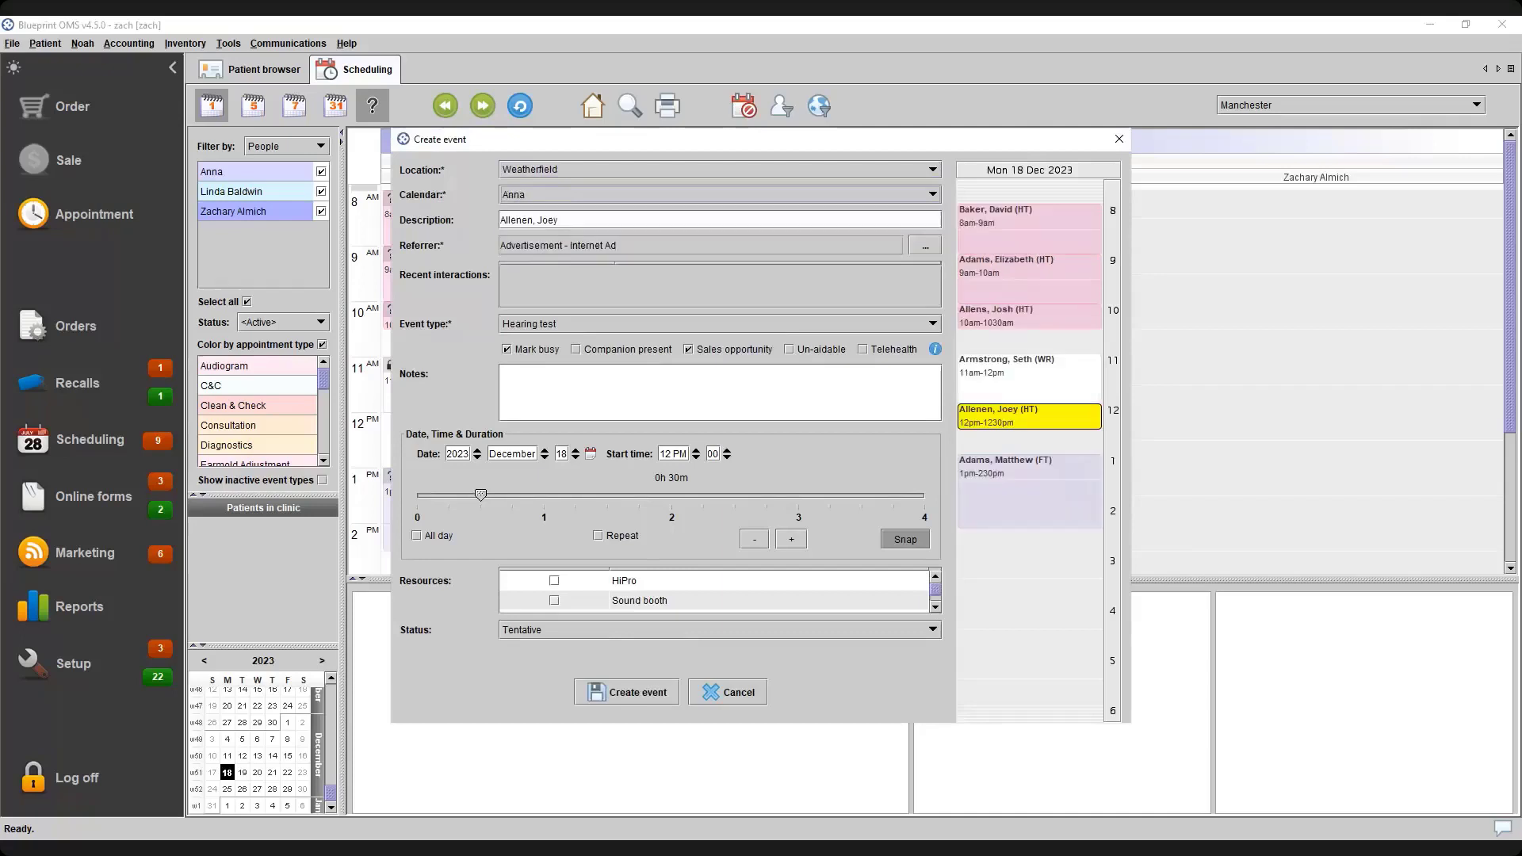
Set the new event's location to Manchester and its calendar to the first provider
click(720, 170)
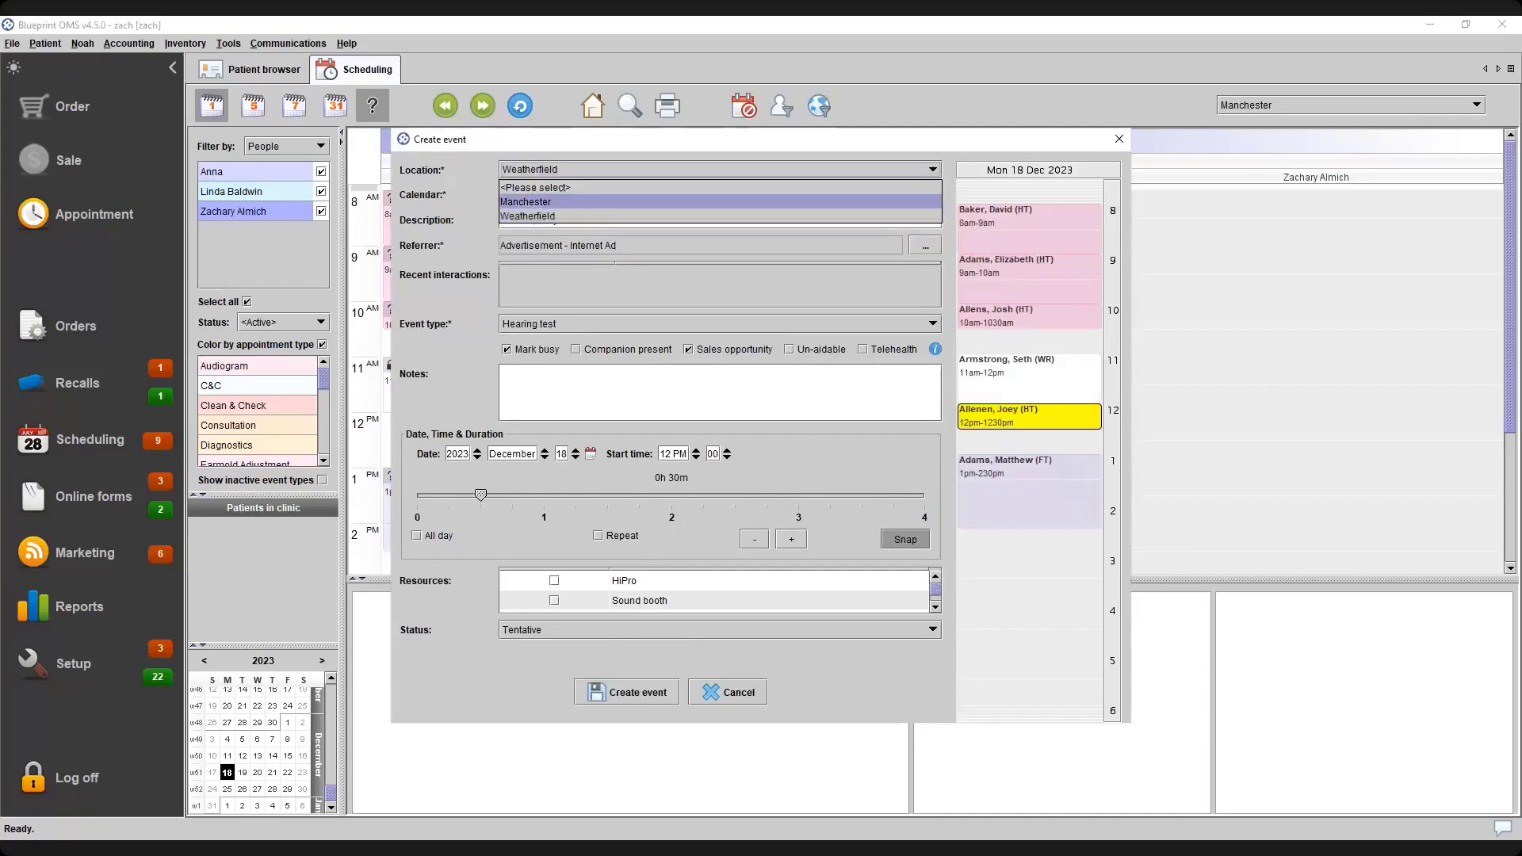
click(719, 202)
click(720, 195)
key(Down)
key(Return)
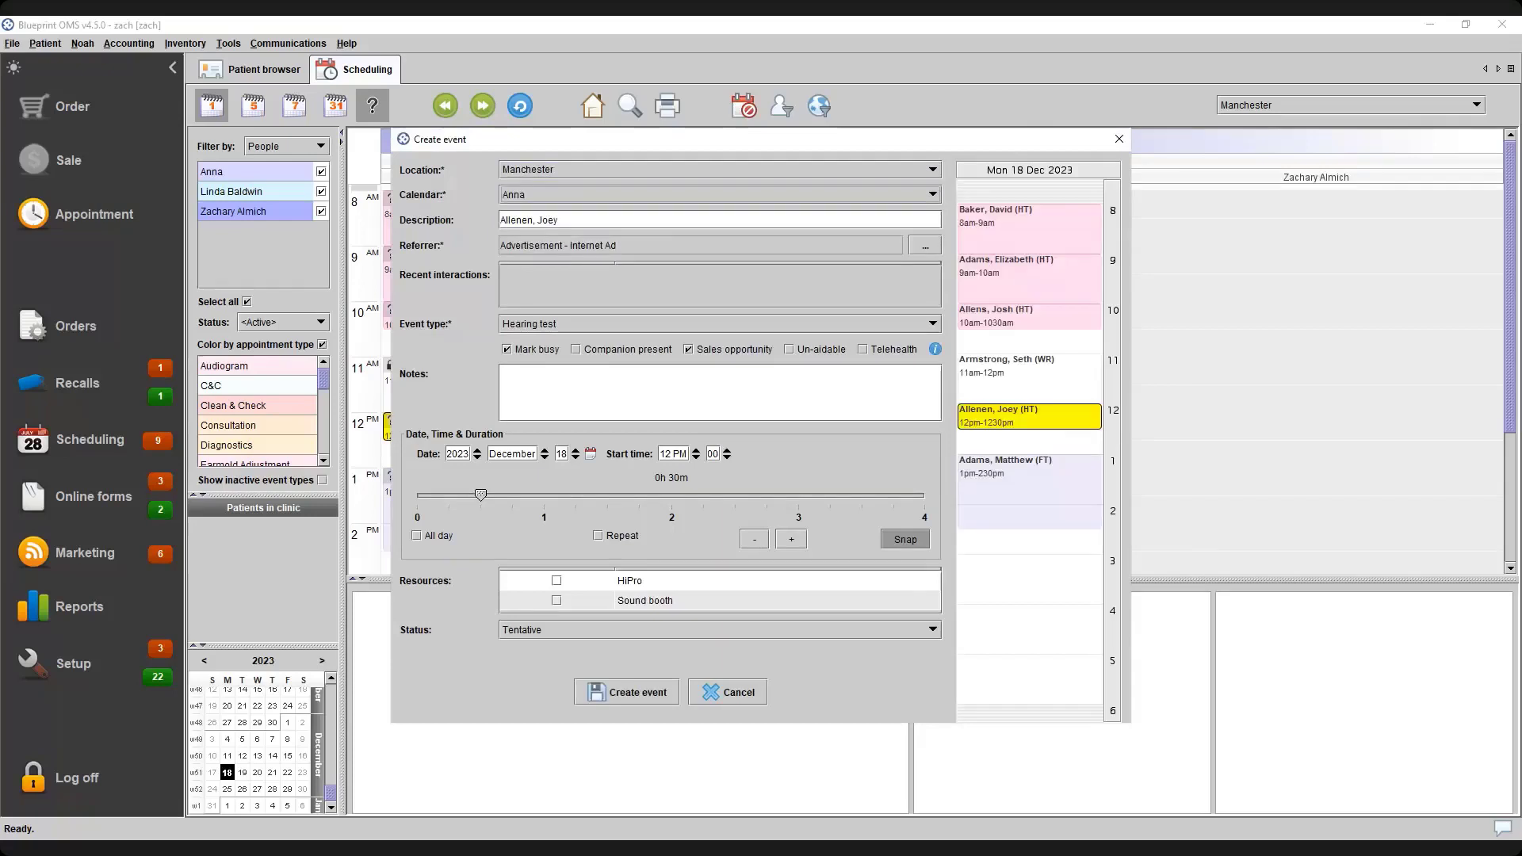
Review the new event's description, the available event types and the Mark busy option, keeping Hearing test as the type
drag(560, 220, 499, 220)
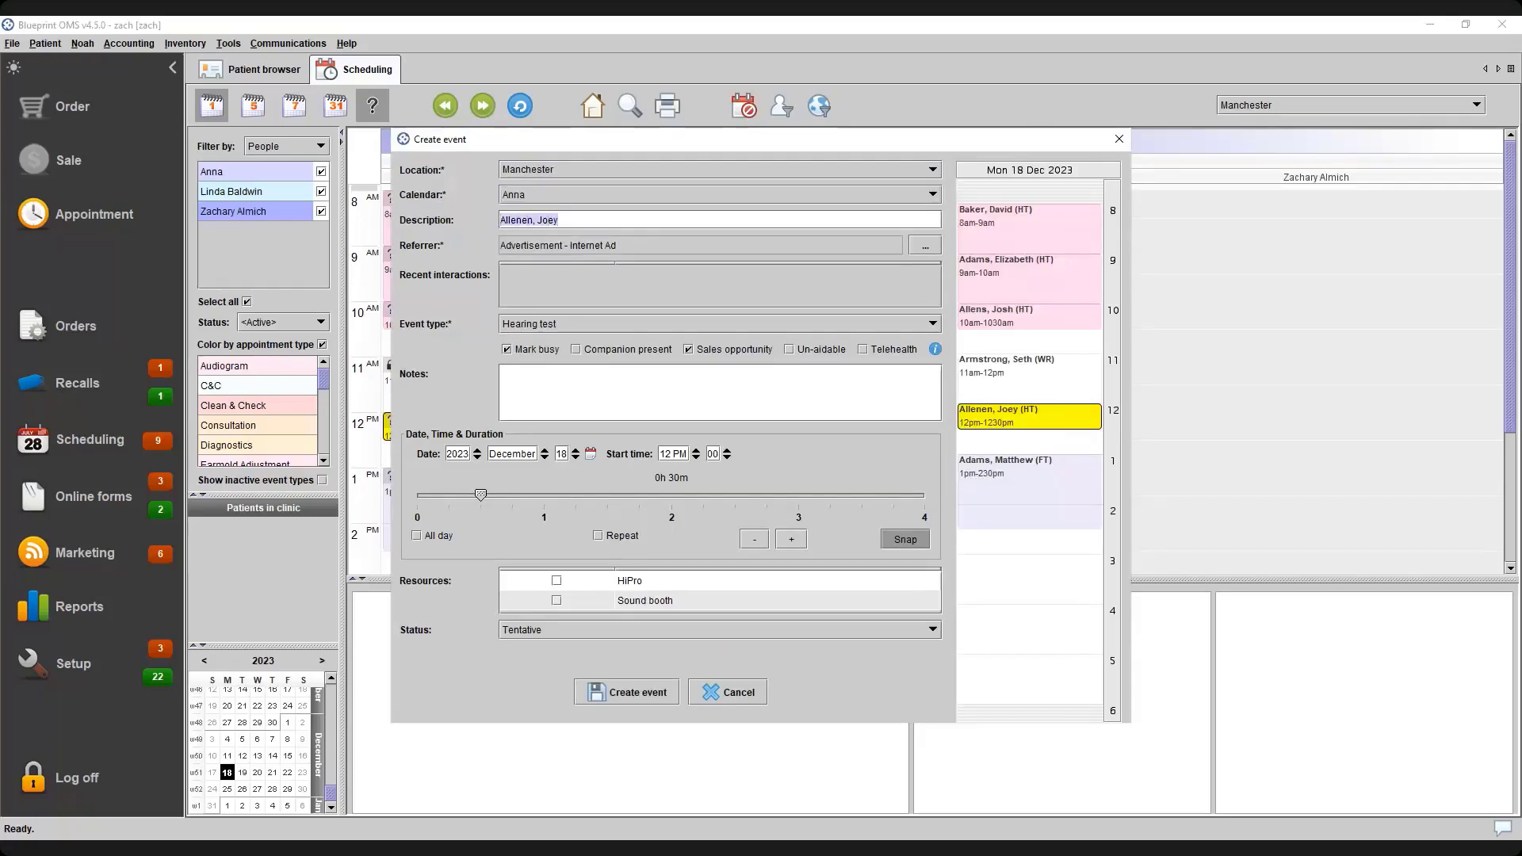
click(719, 324)
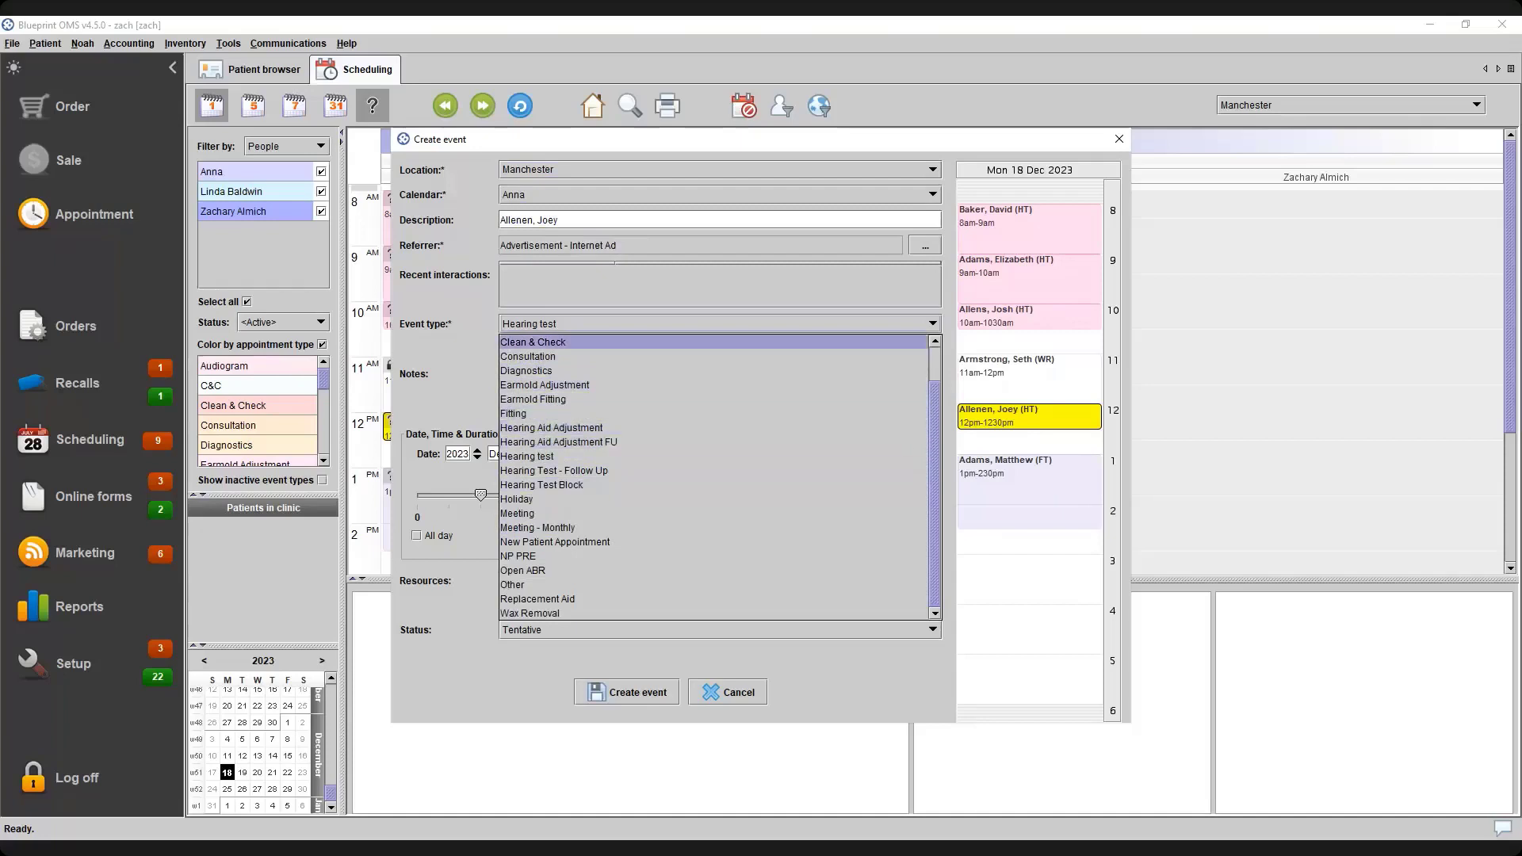
key(Escape)
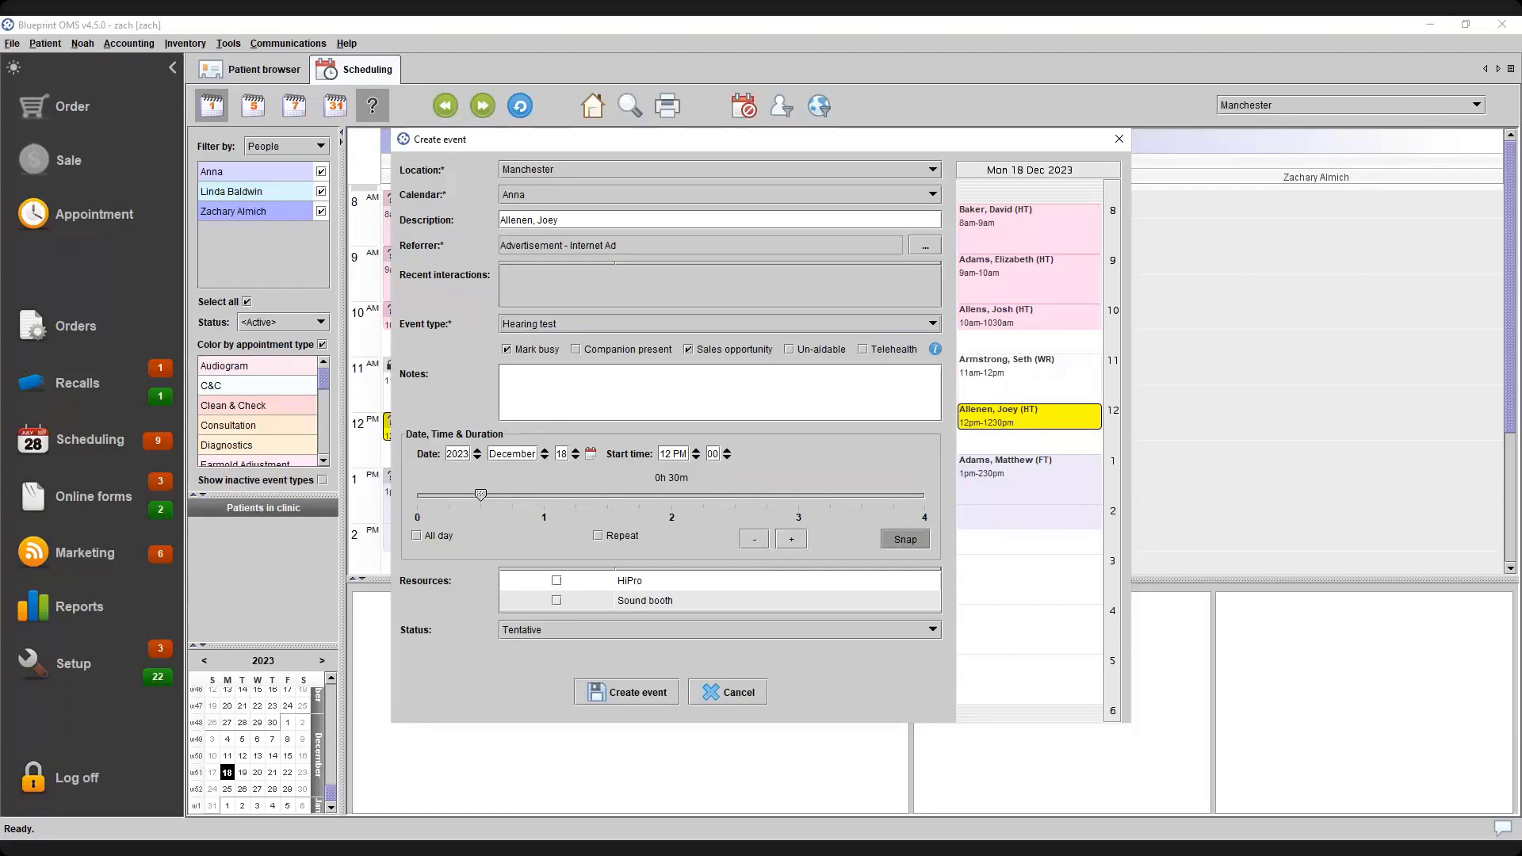
key(Tab)
key(space)
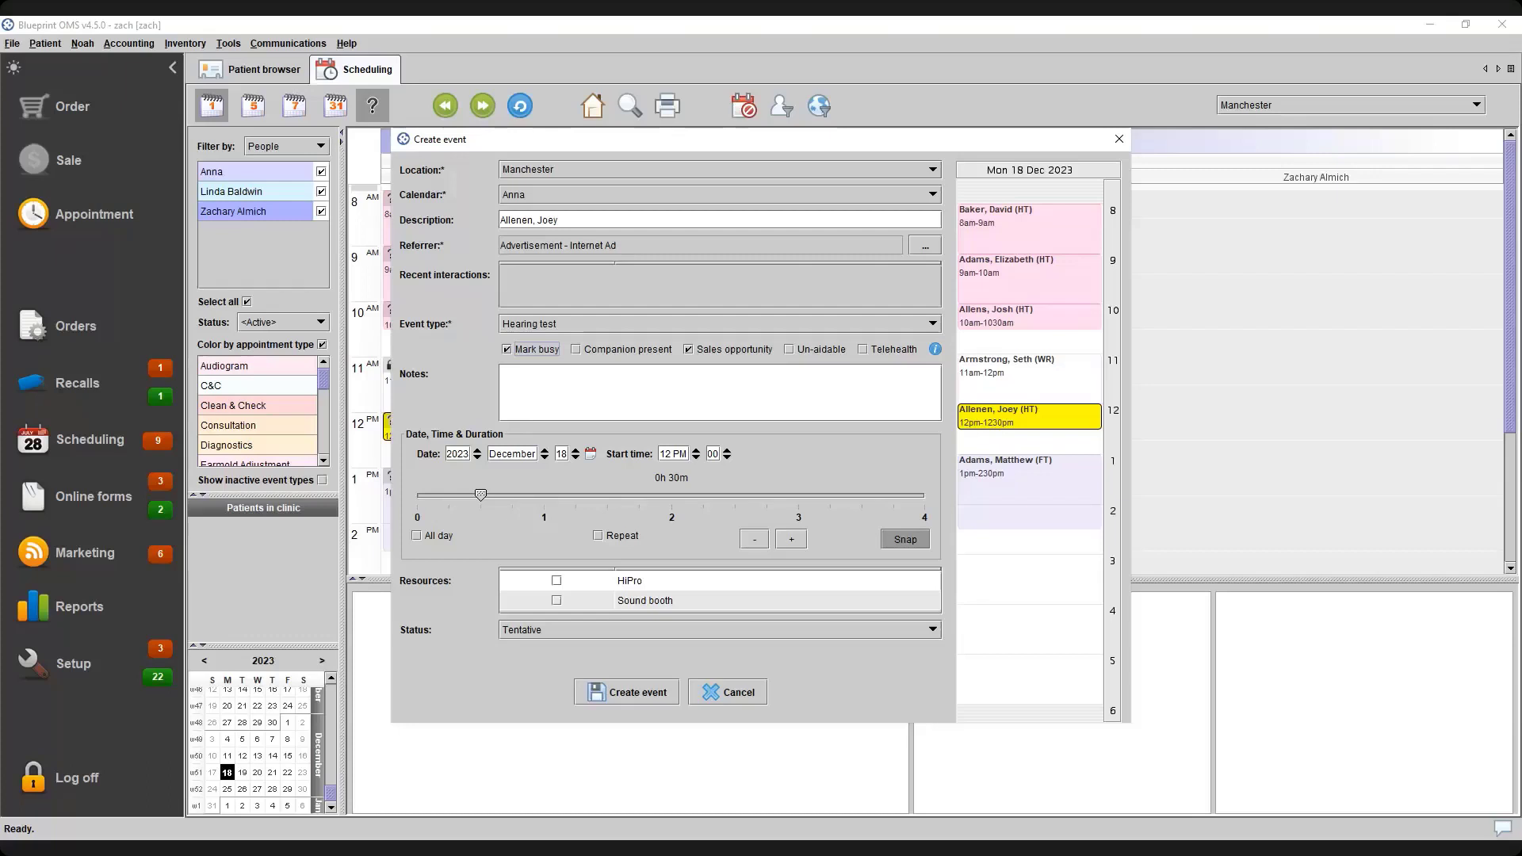
key(Tab)
Write the event notes as "Notes", with "Bringing a friend to appointment." below it after a blank line
click(504, 374)
text(Notes)
key(BackSpace)
text(Bringing a F)
key(BackSpace)
text(friend with)
key(BackSpace)
key(BackSpace)
key(BackSpace)
key(BackSpace)
text(to appoitn)
key(BackSpace)
key(BackSpace)
text(ntment.)
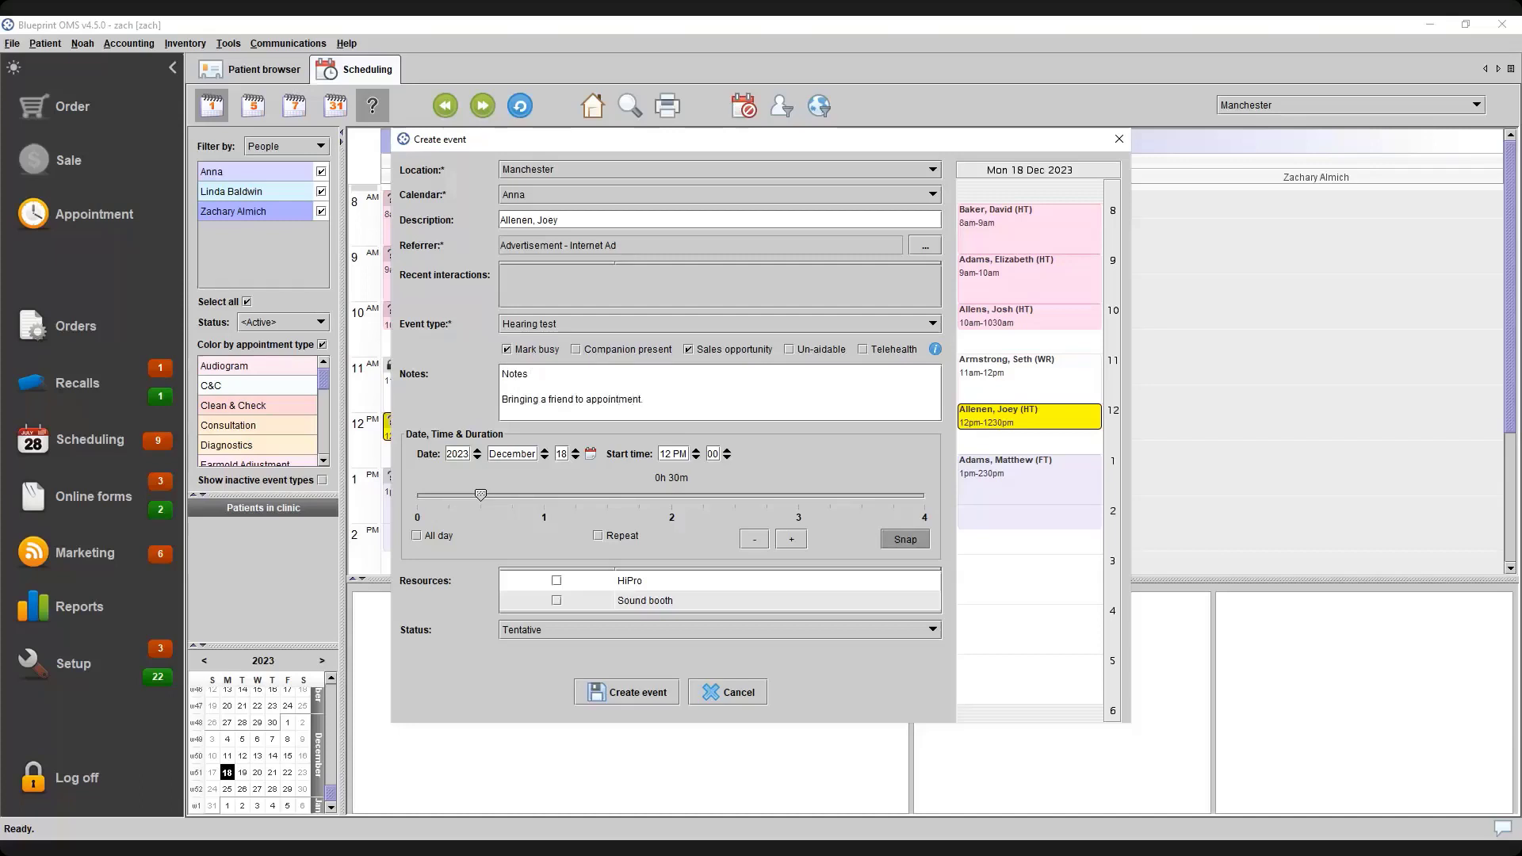
Mark the new event as having a companion present
click(576, 350)
click(503, 387)
Try the event on January 18, 2024 and with a 3 PM start, restoring December 18, 2023 at 12 PM
click(545, 451)
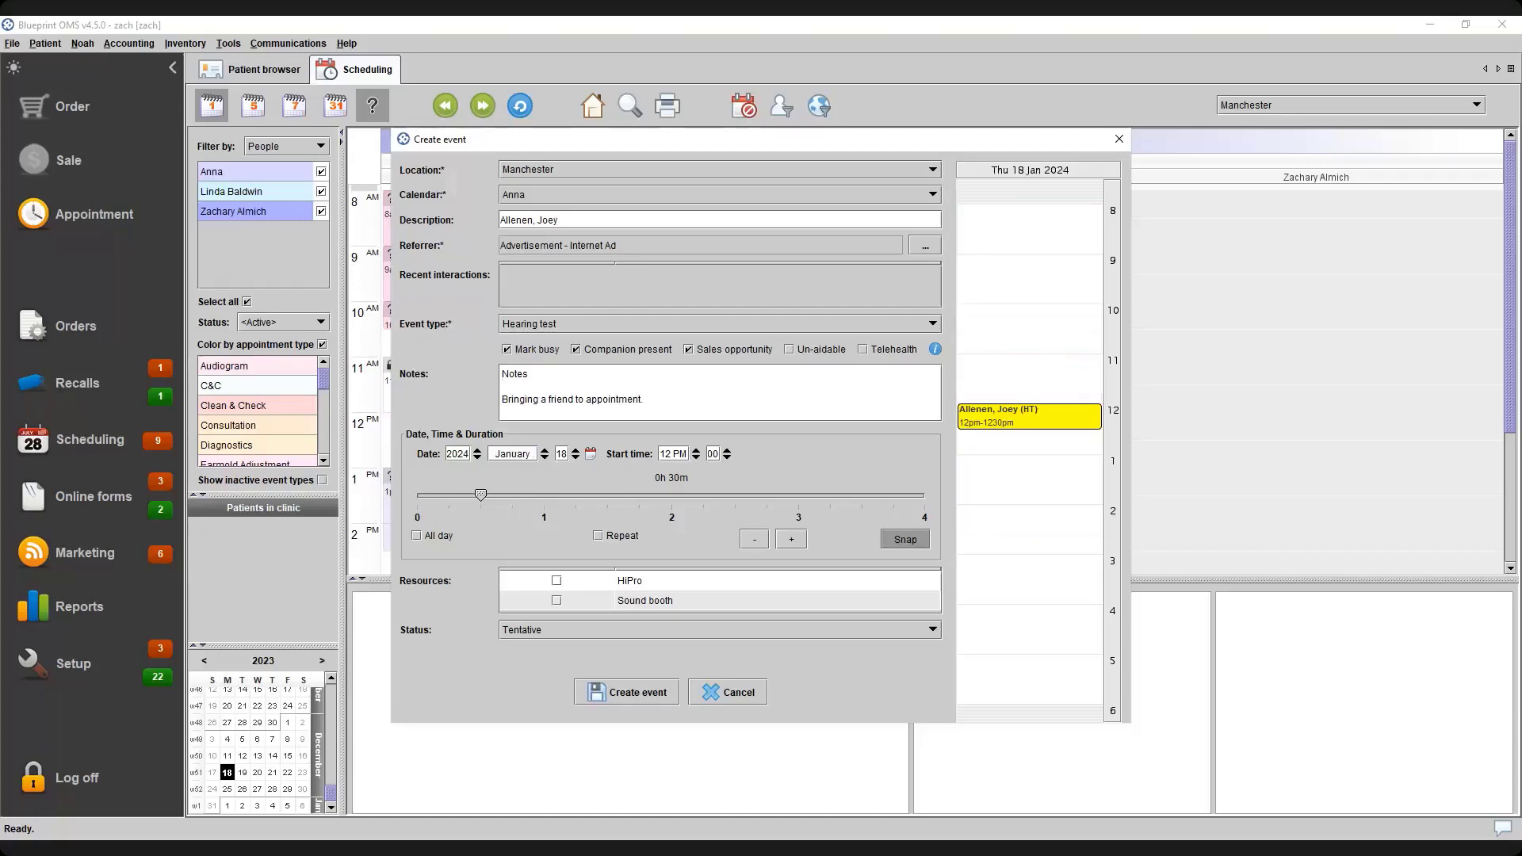
click(544, 458)
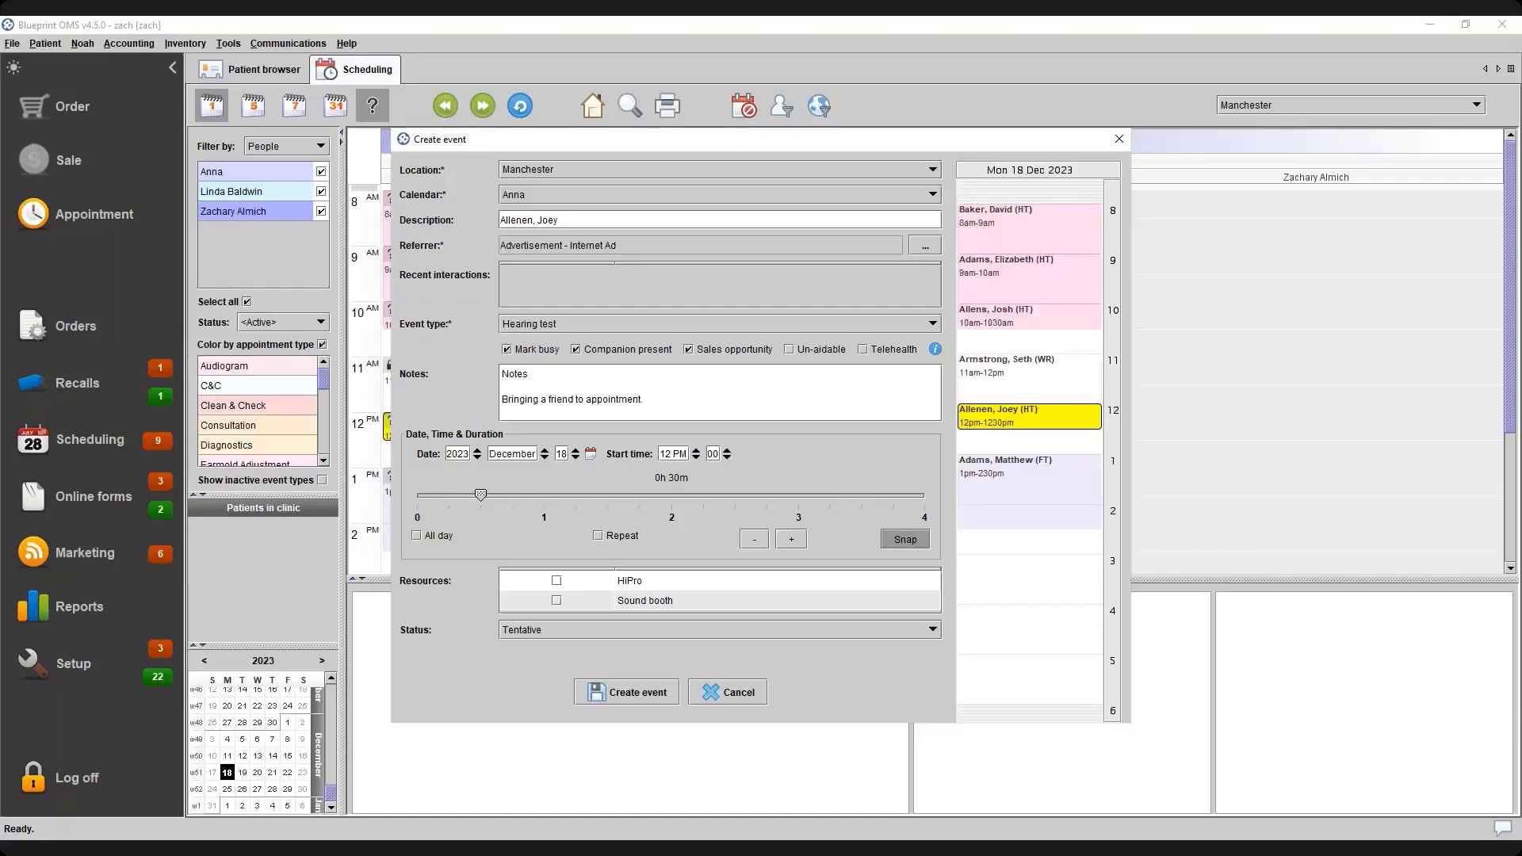
click(590, 454)
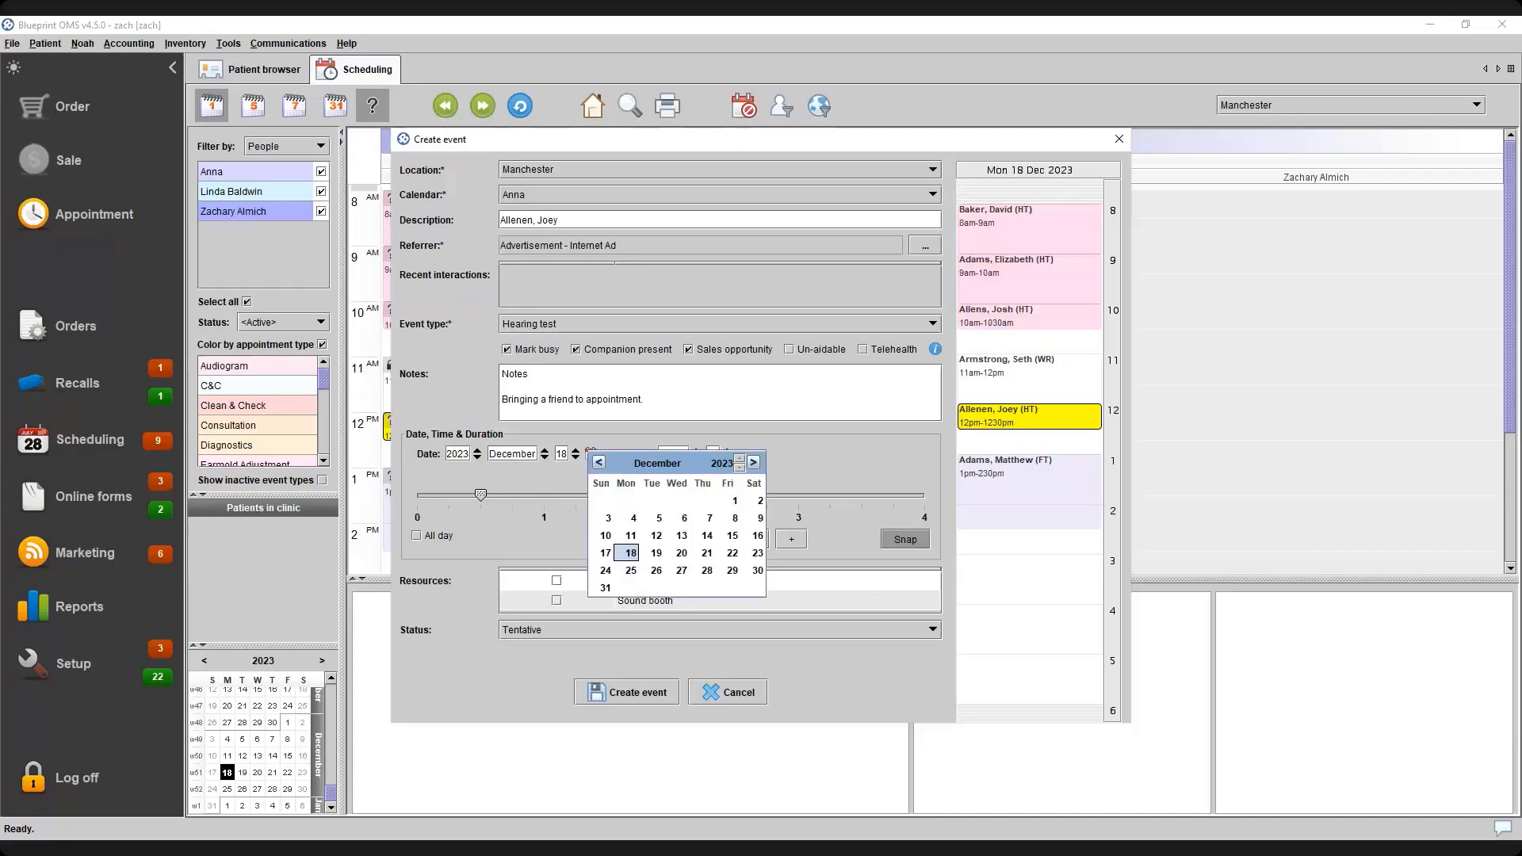
key(Escape)
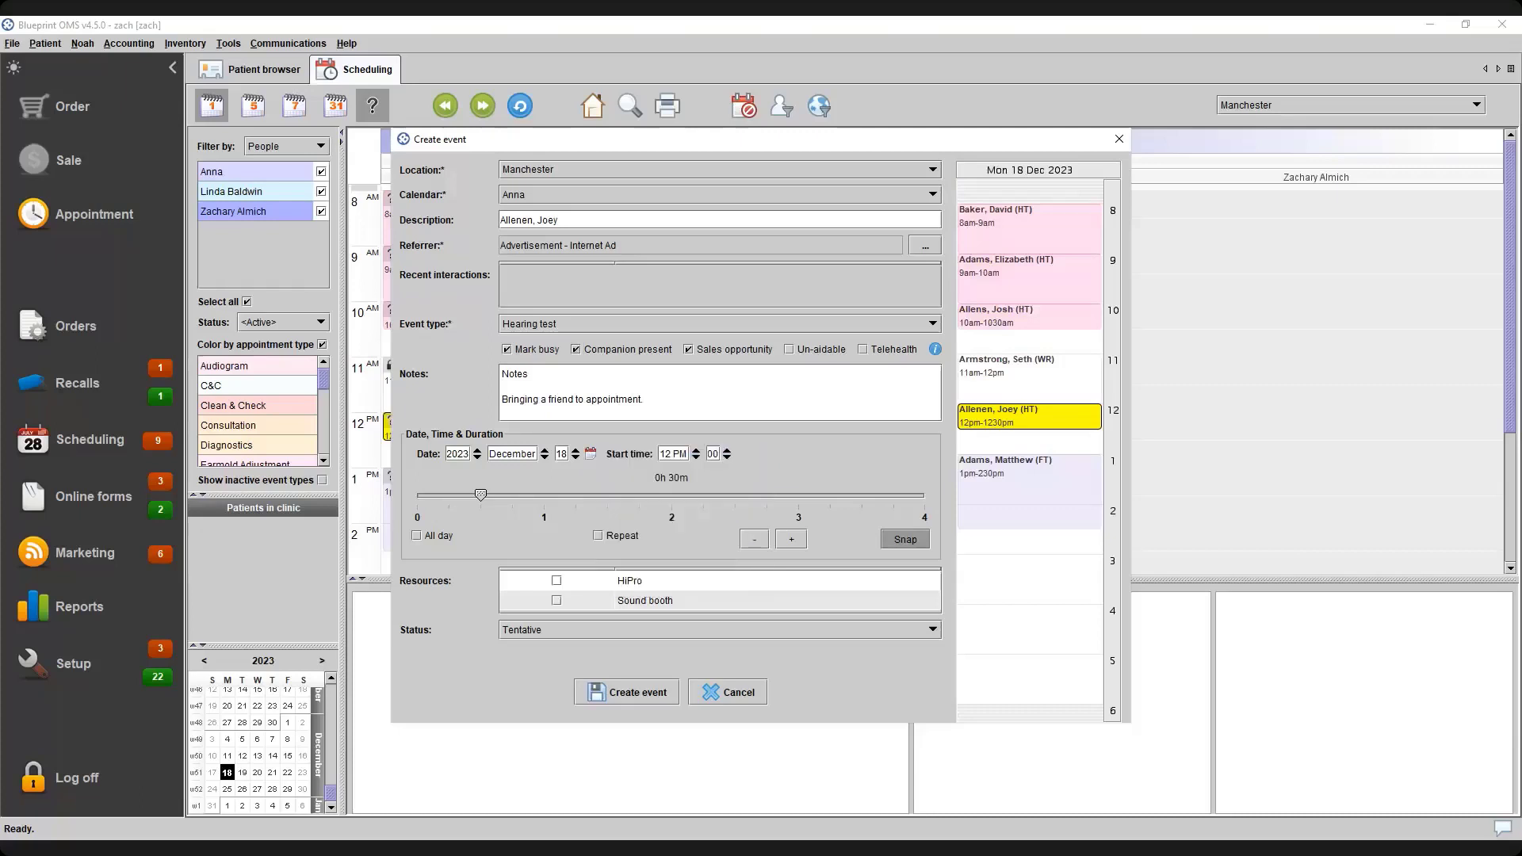
click(696, 450)
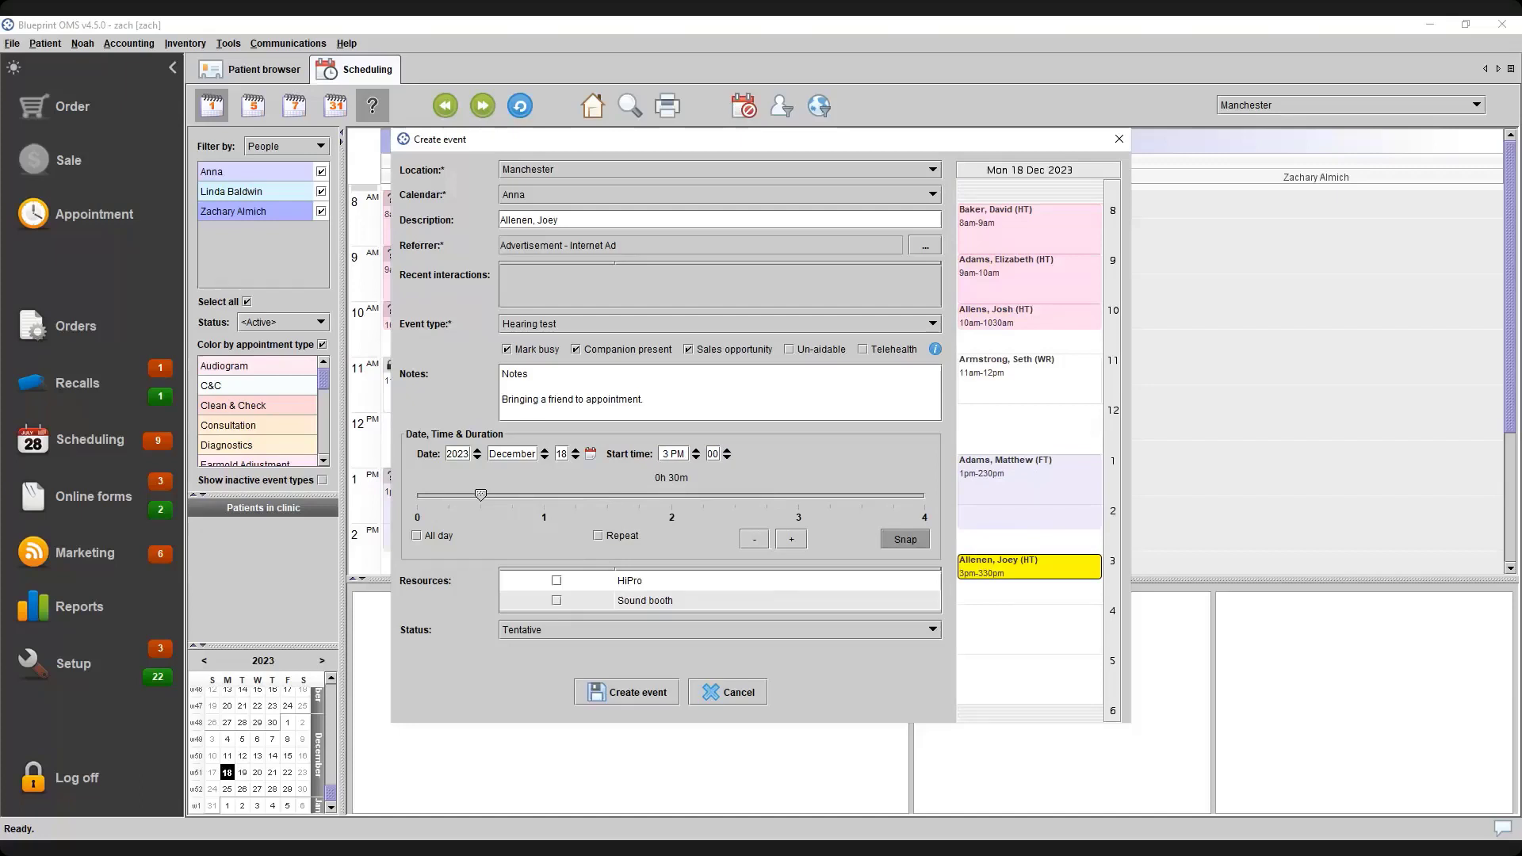
drag(1030, 567, 1029, 417)
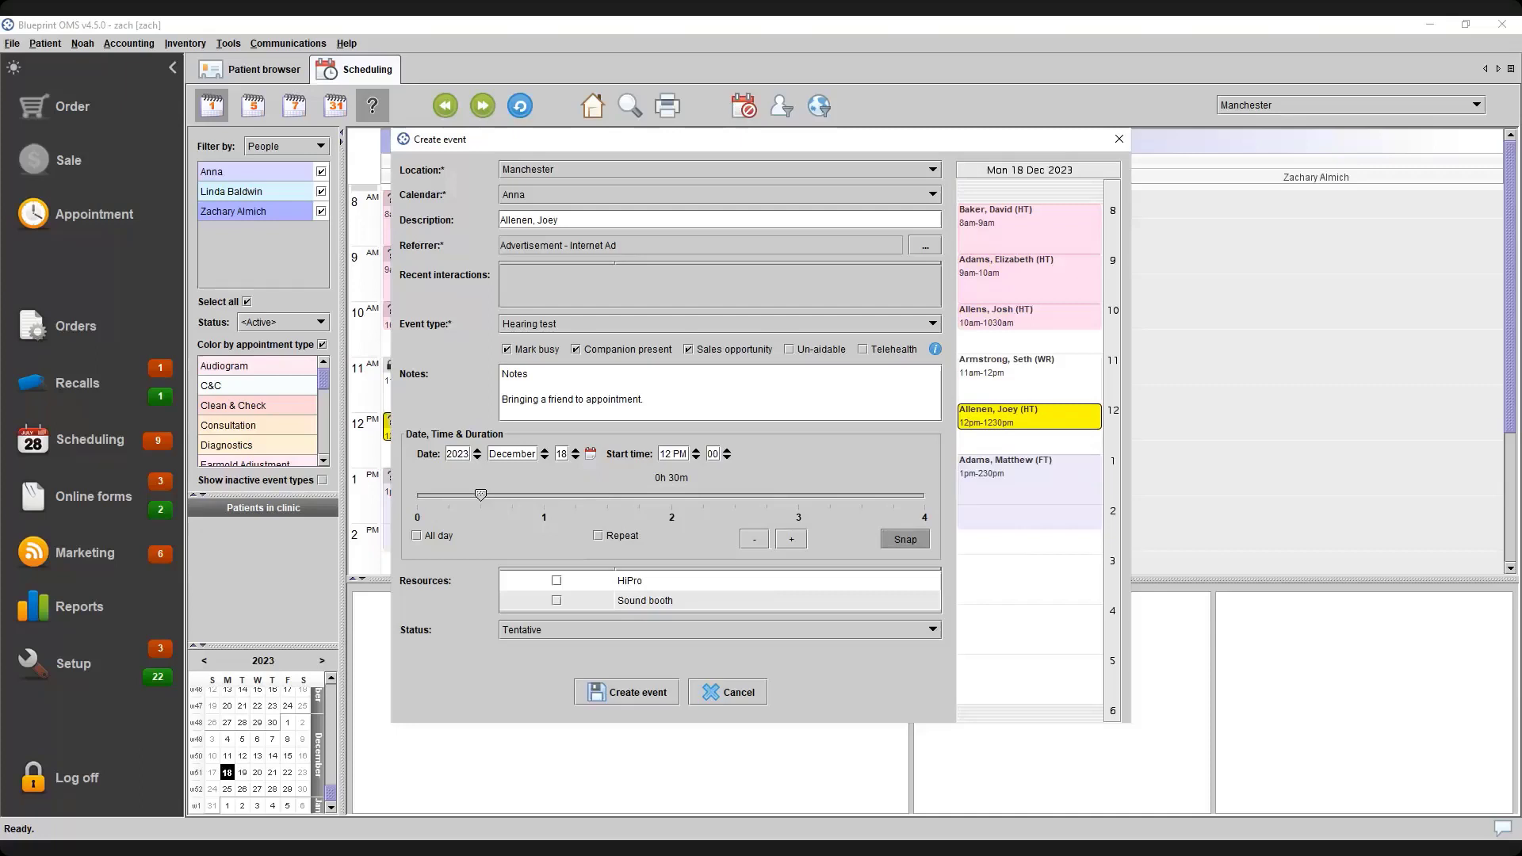
Try several event durations with snapping off and on, and set the duration to 1 hour with snapping on
drag(481, 495, 543, 494)
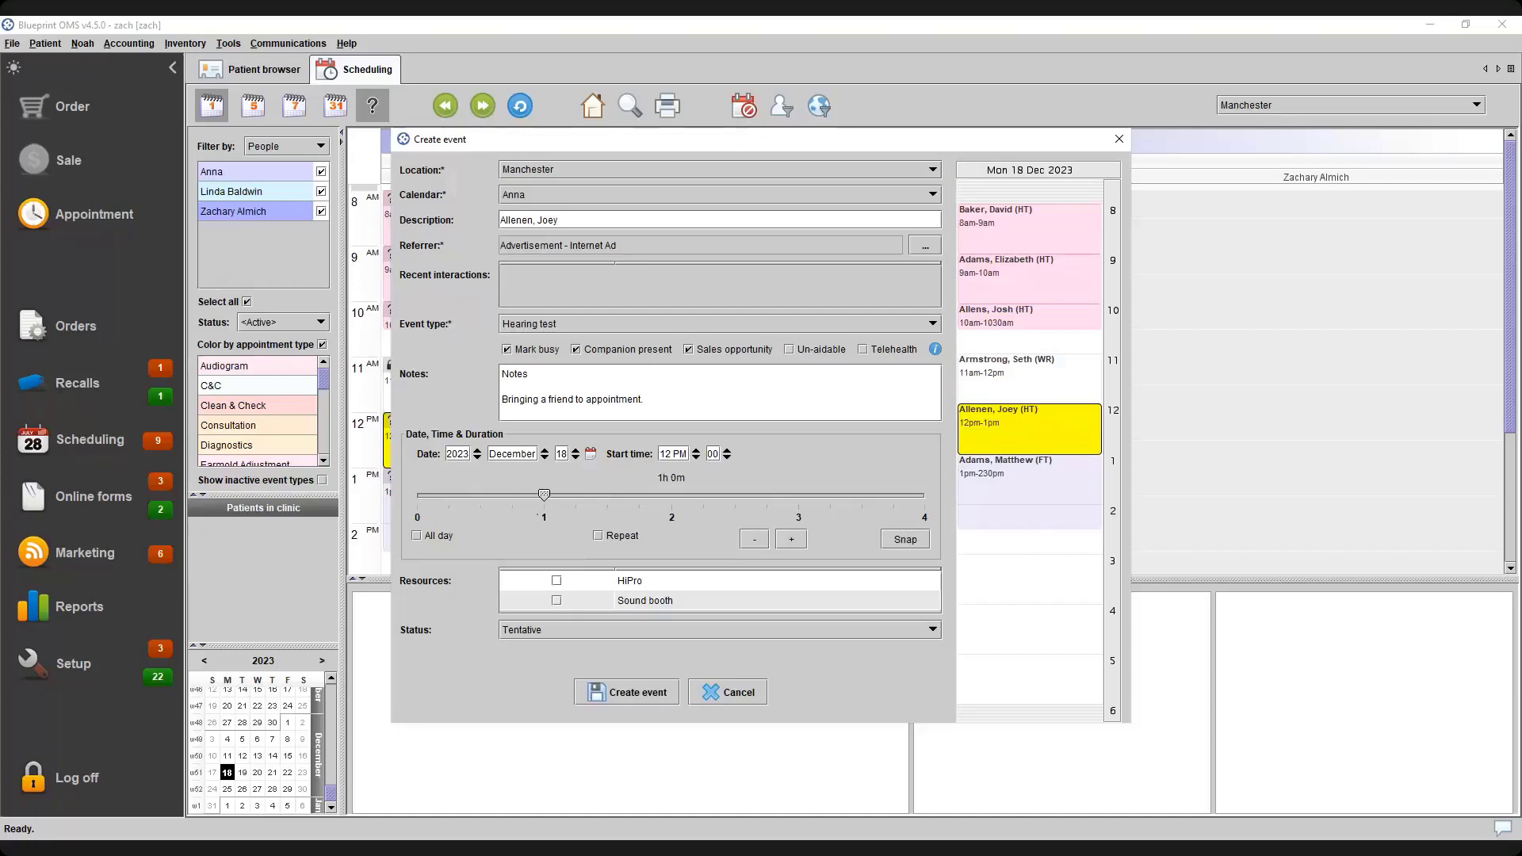
drag(544, 495, 491, 495)
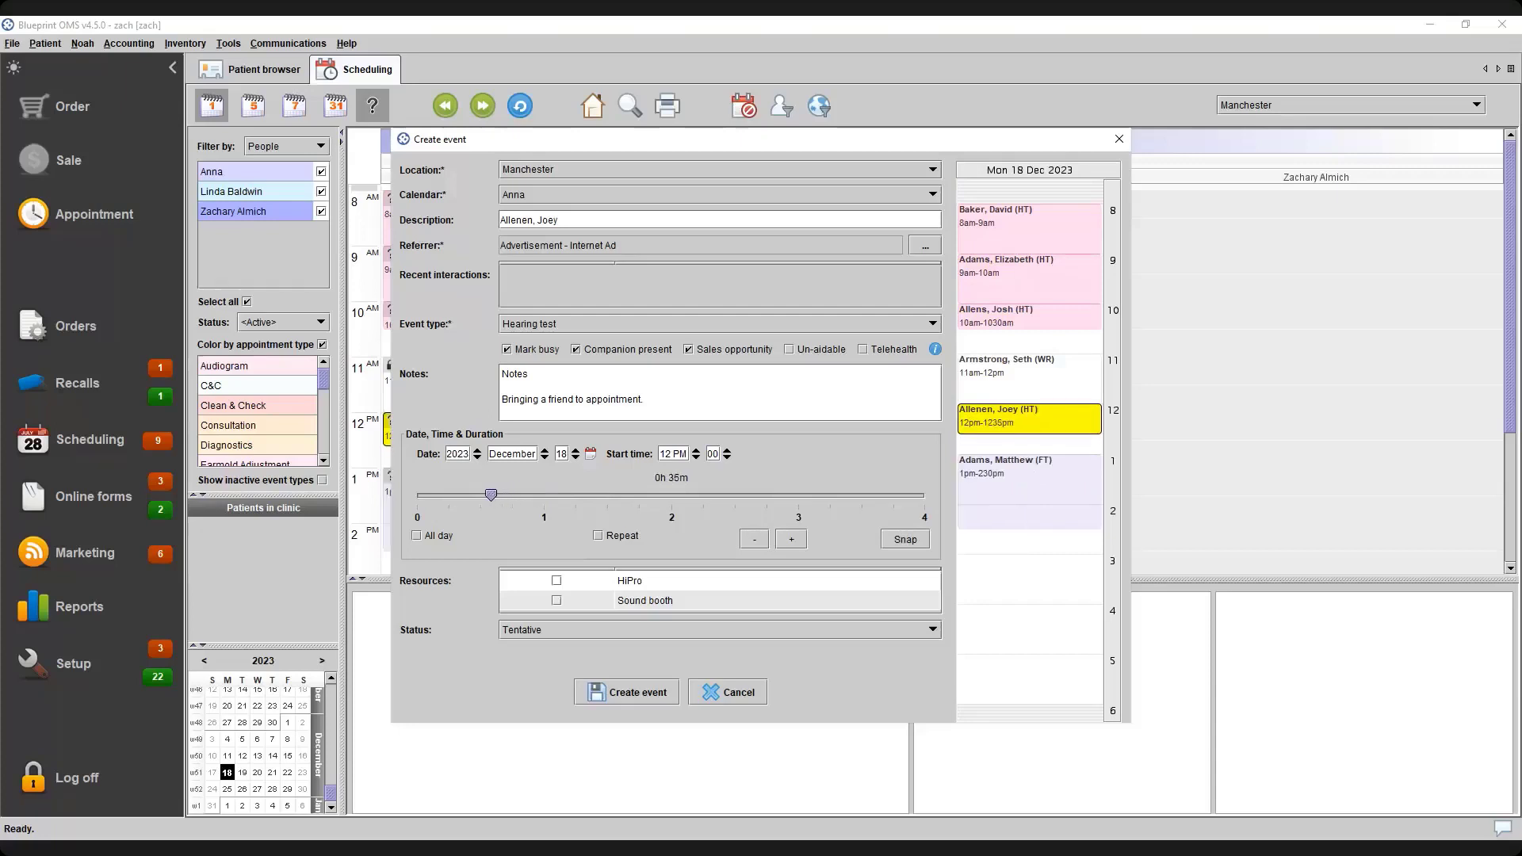
click(904, 539)
drag(491, 494, 607, 494)
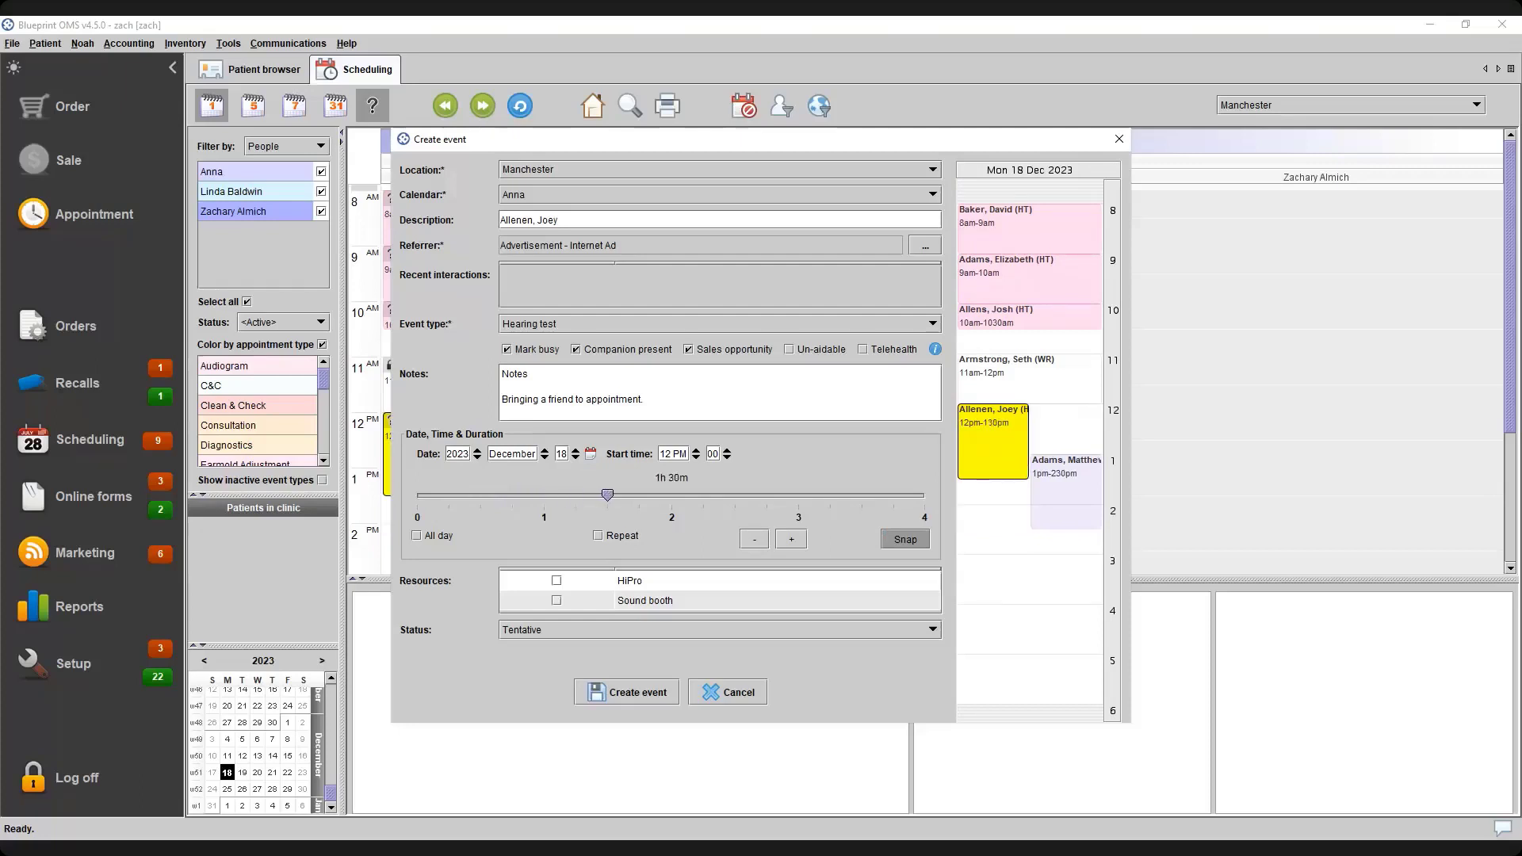
drag(607, 495, 544, 495)
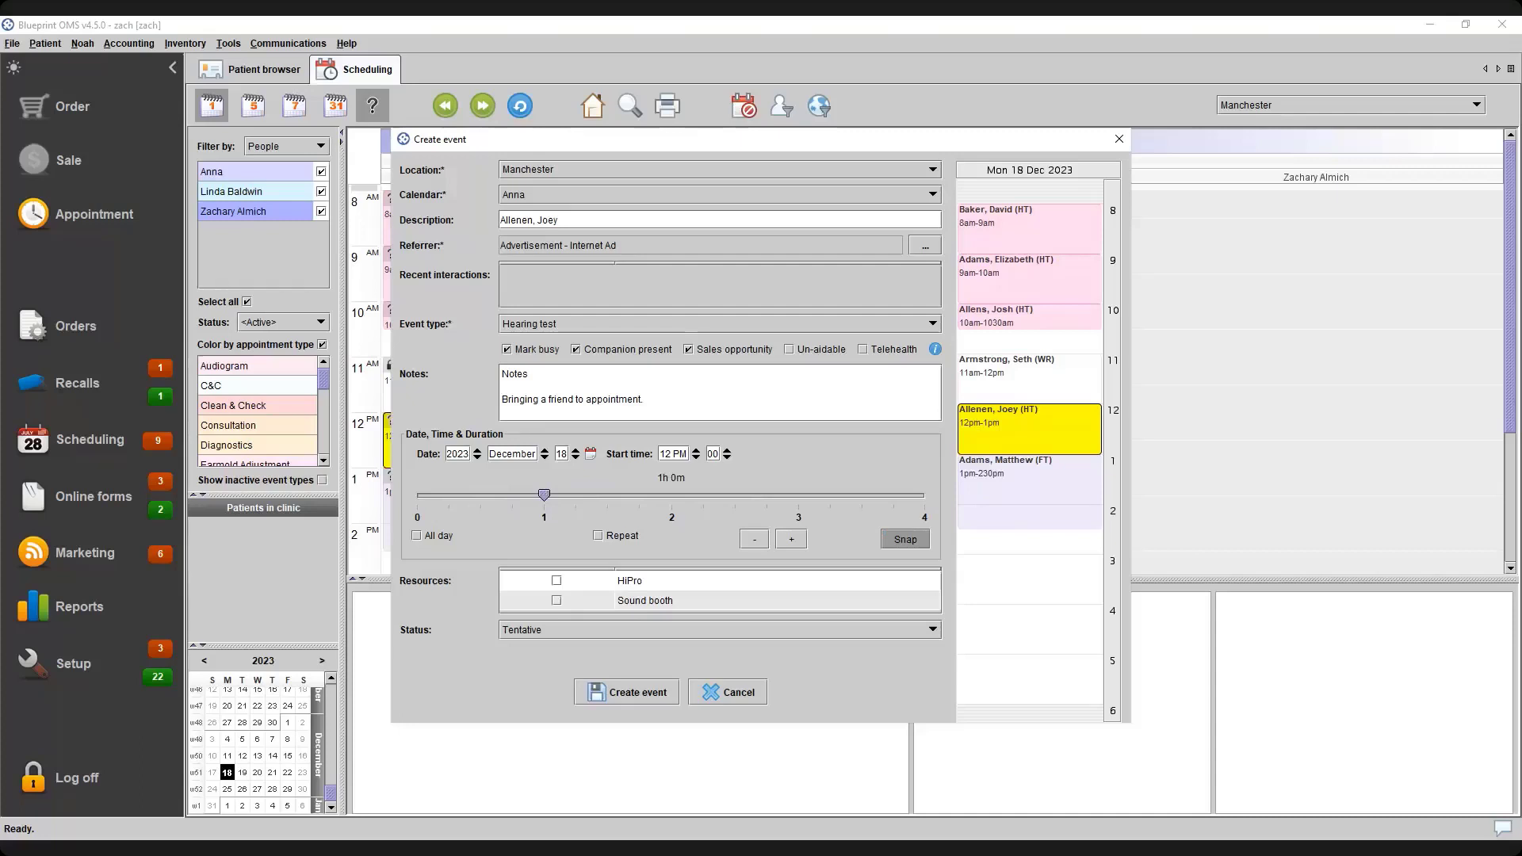
Try a weekly repeat pattern on Monday and Wednesday for the event and discard it
click(598, 535)
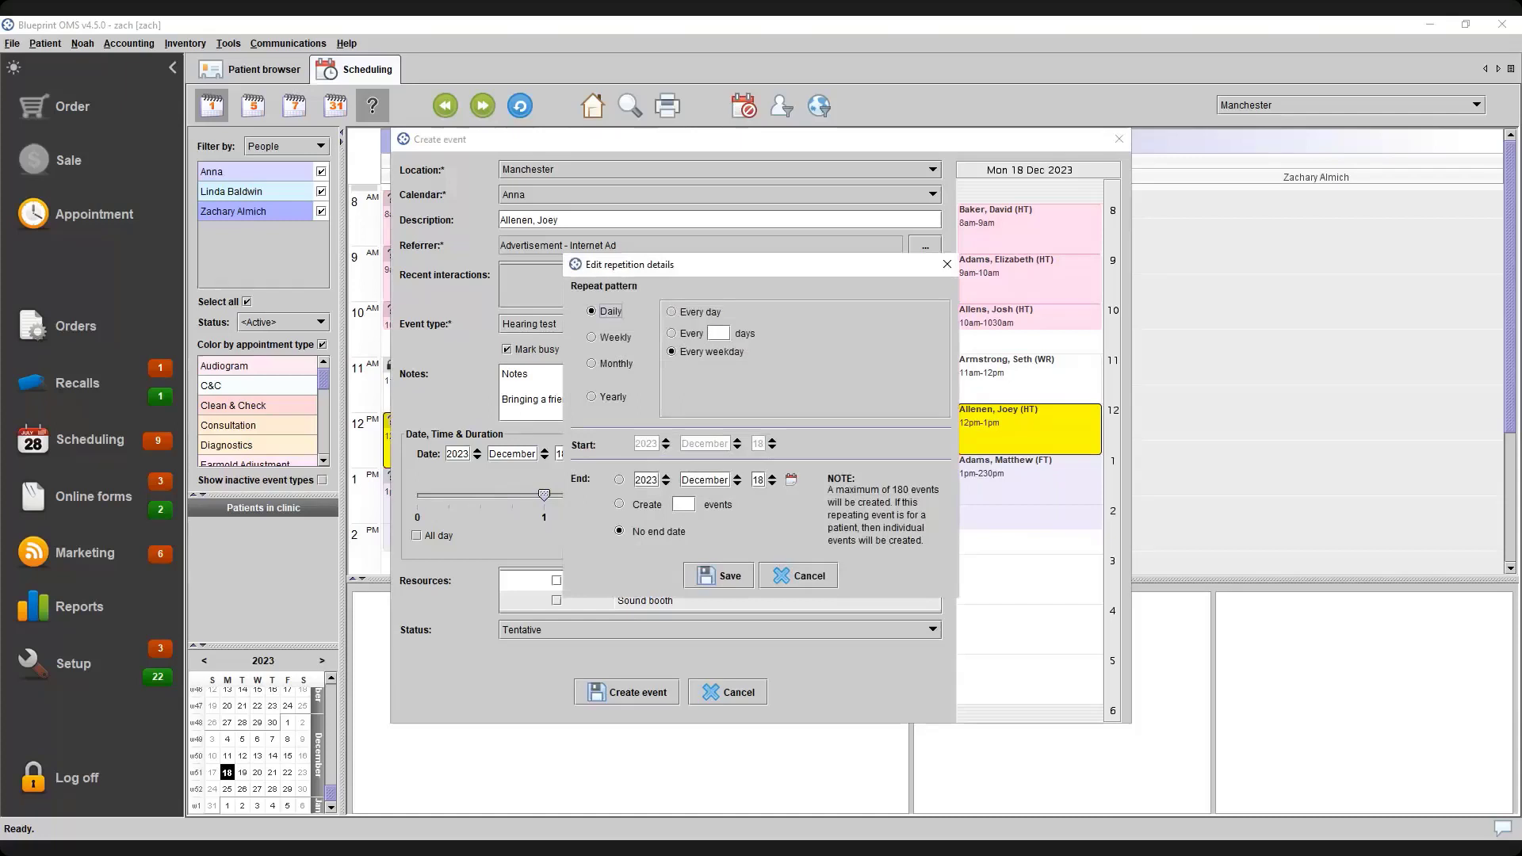
click(592, 338)
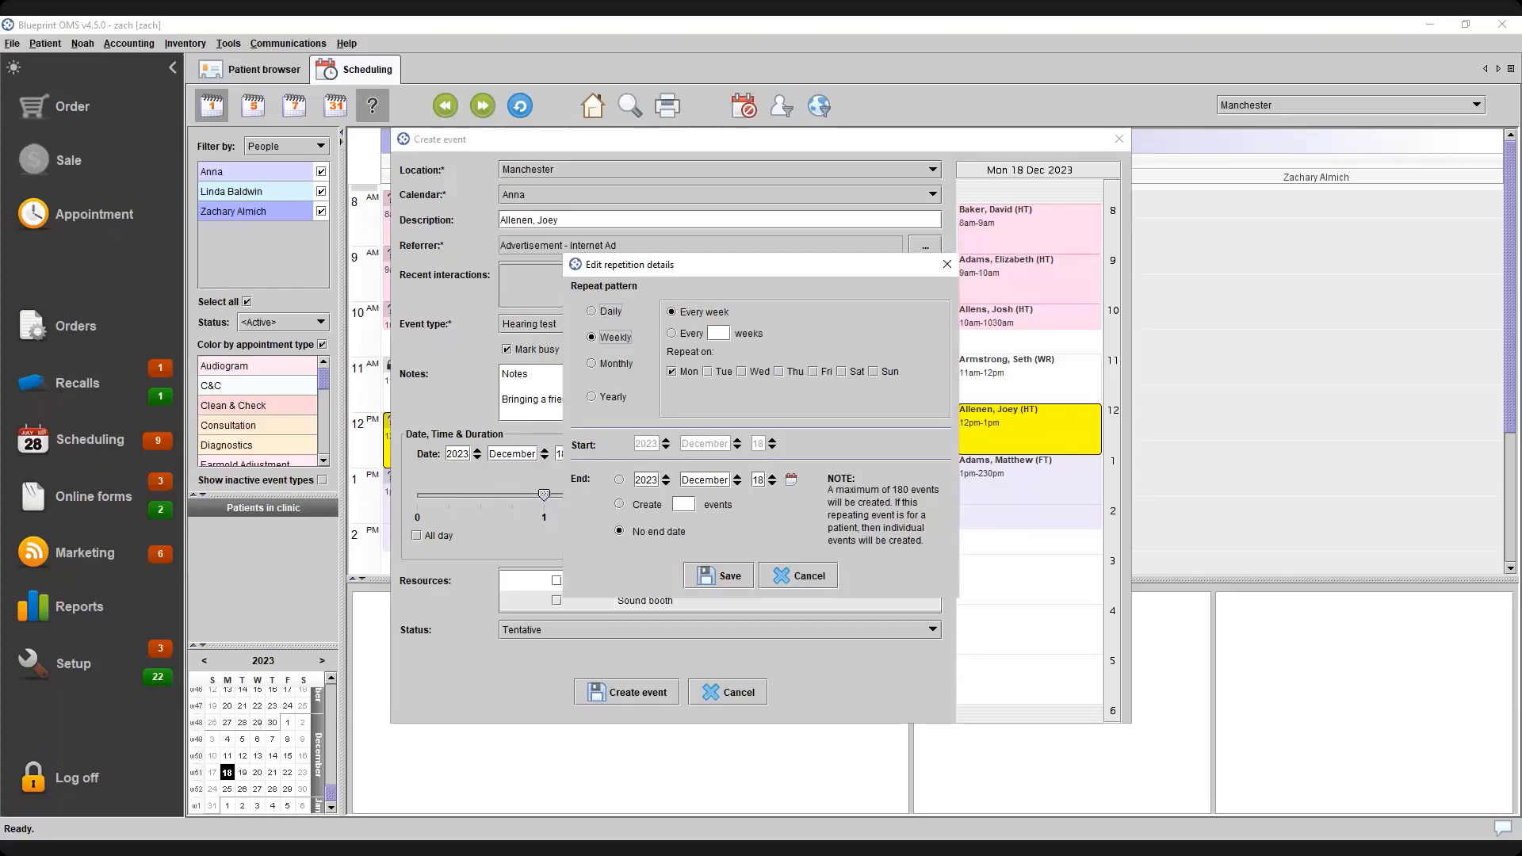
click(742, 371)
click(798, 576)
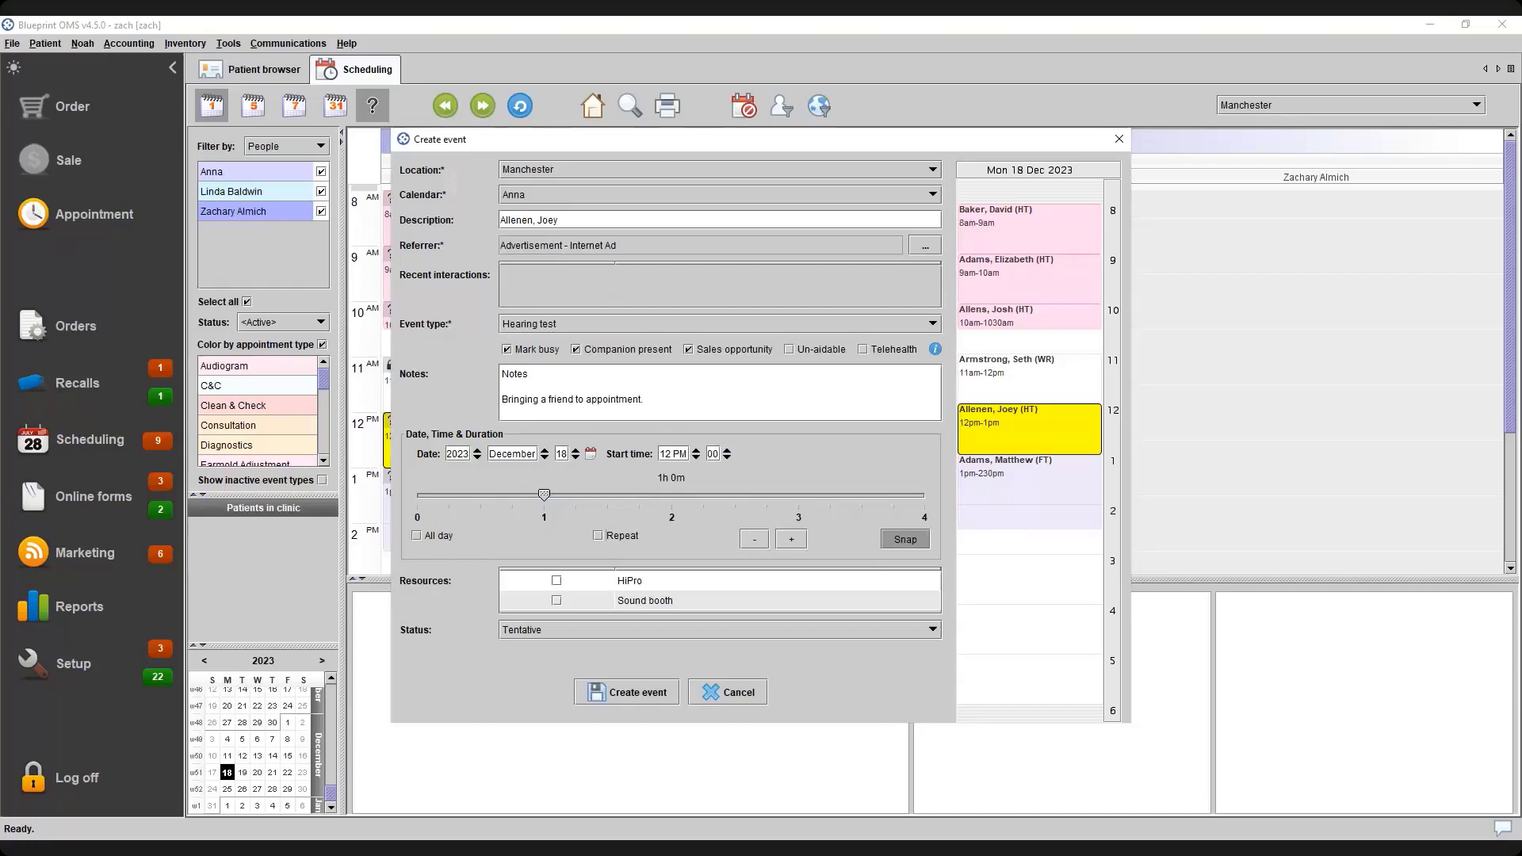
Try the Confirmed status for the event and set it back to Tentative
click(720, 630)
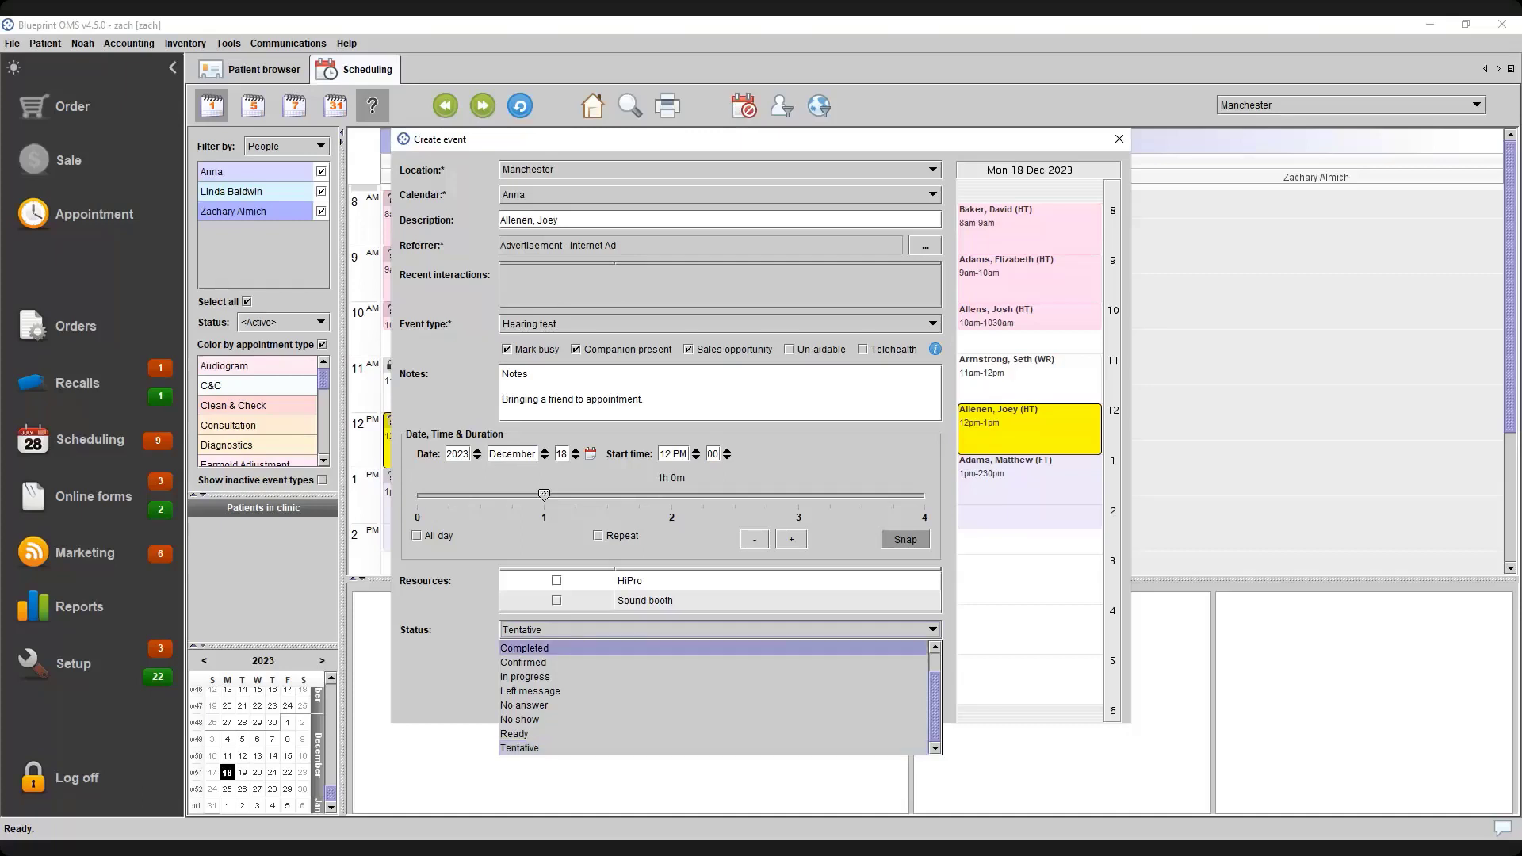
key(Return)
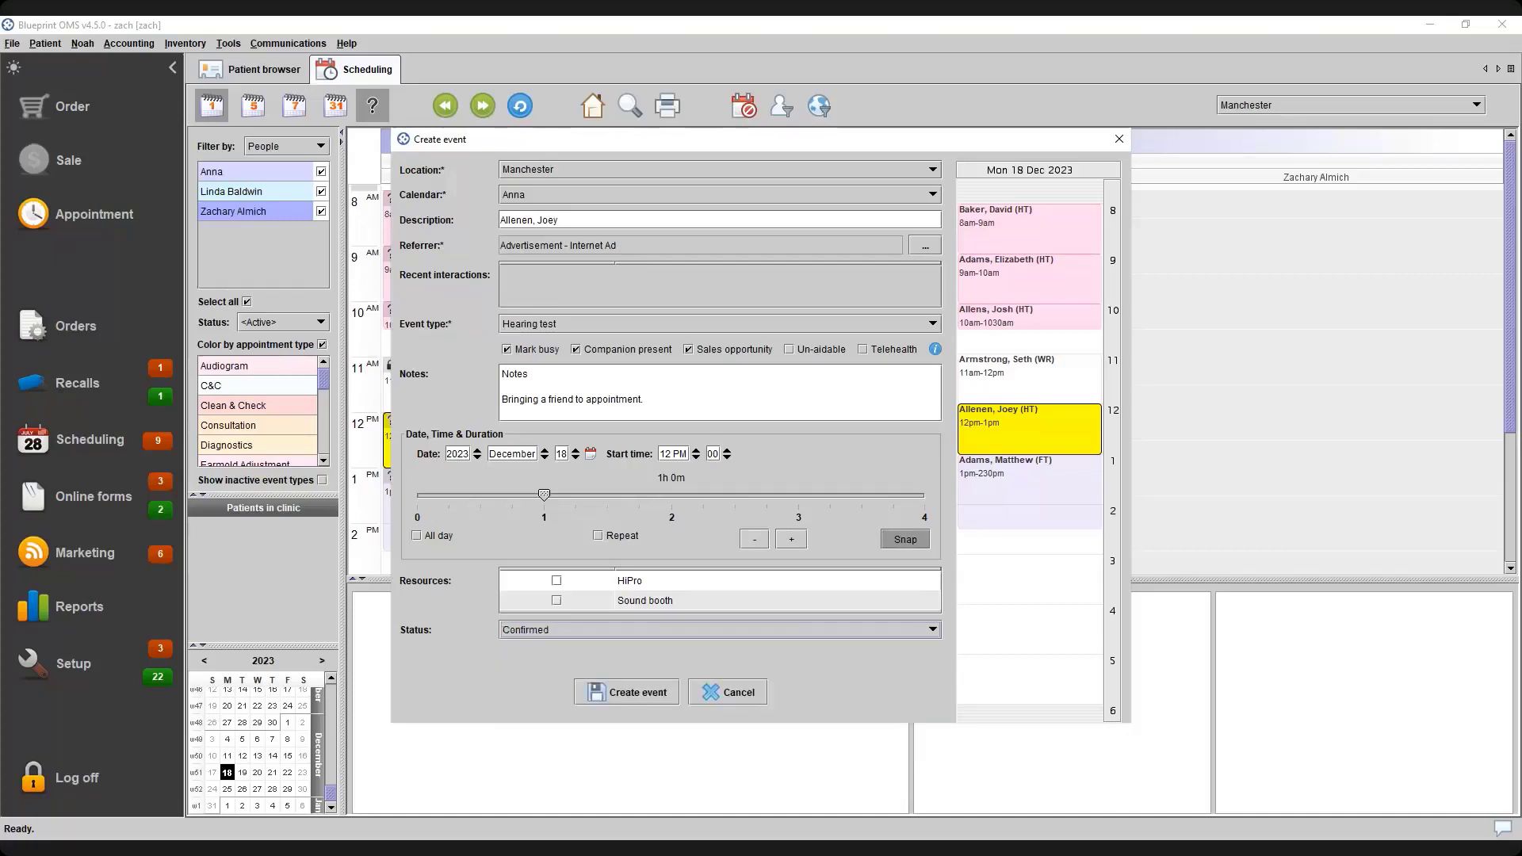
click(546, 630)
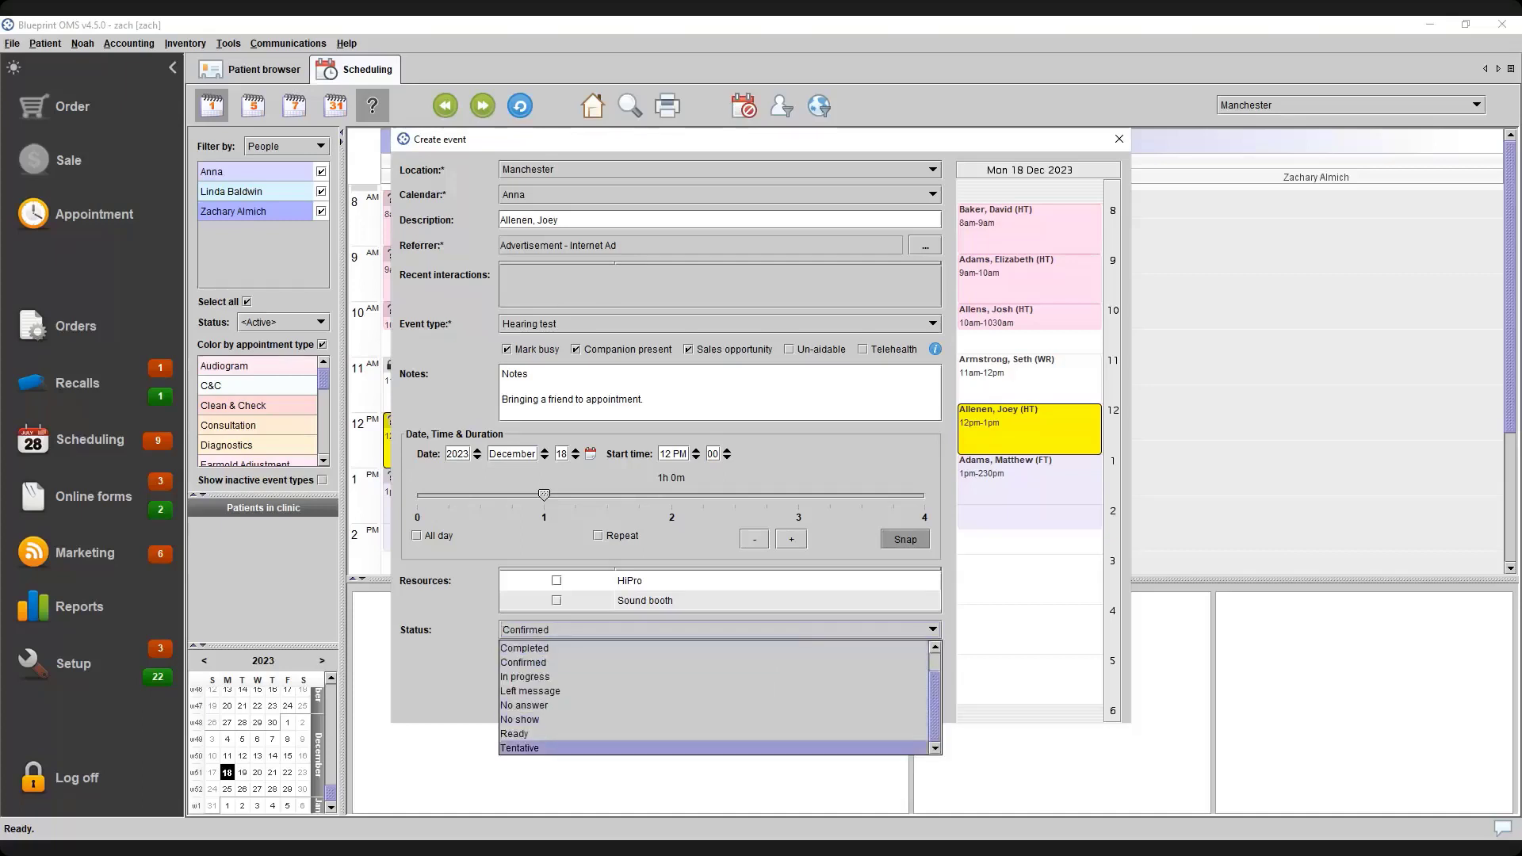
click(544, 746)
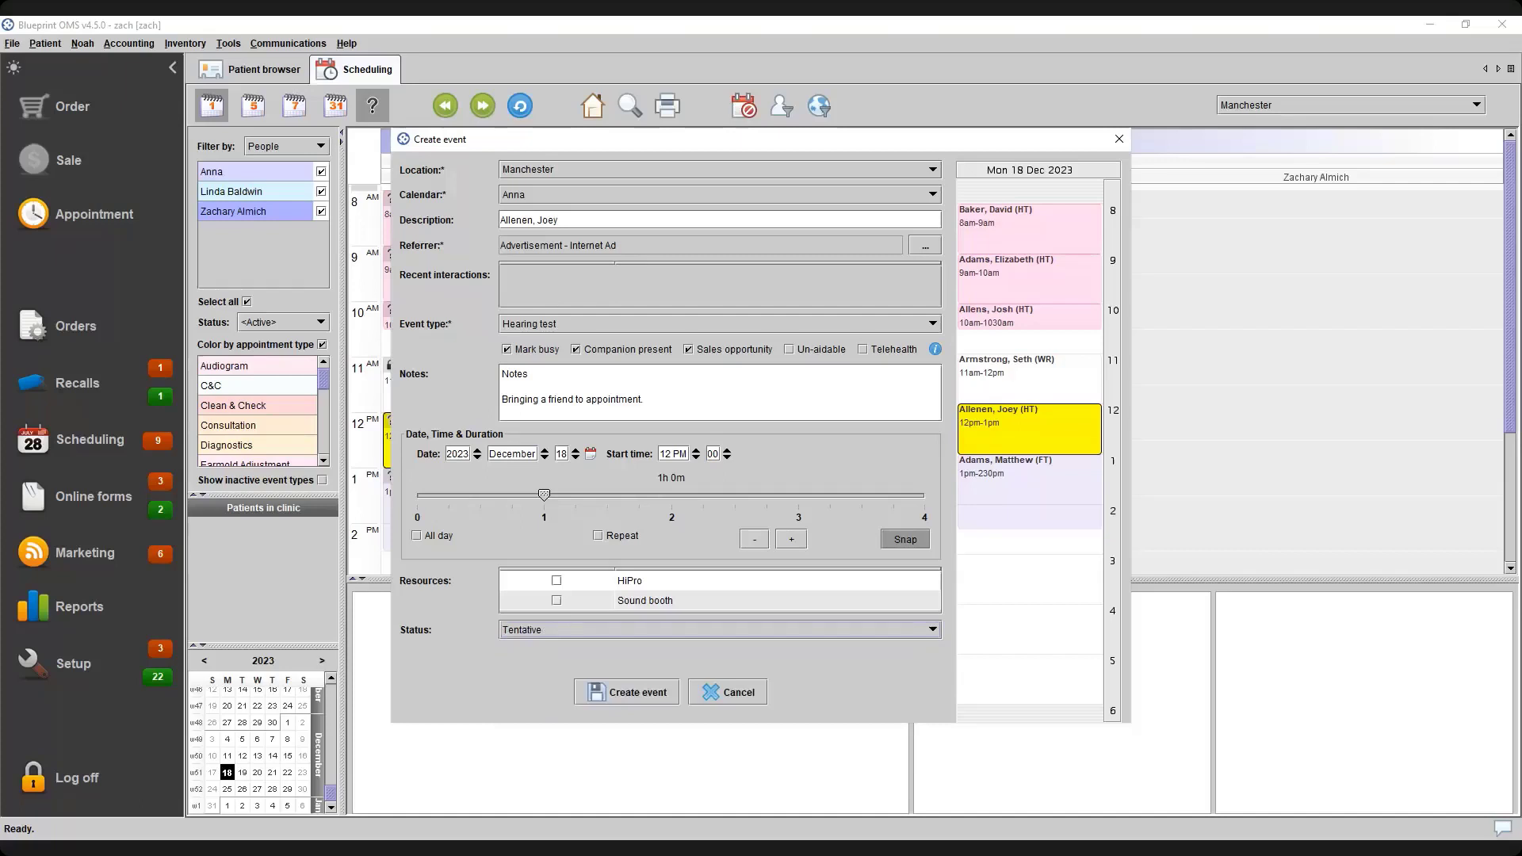
Create the event and check the new 12 PM hearing test in the first provider's calendar
click(624, 692)
click(543, 436)
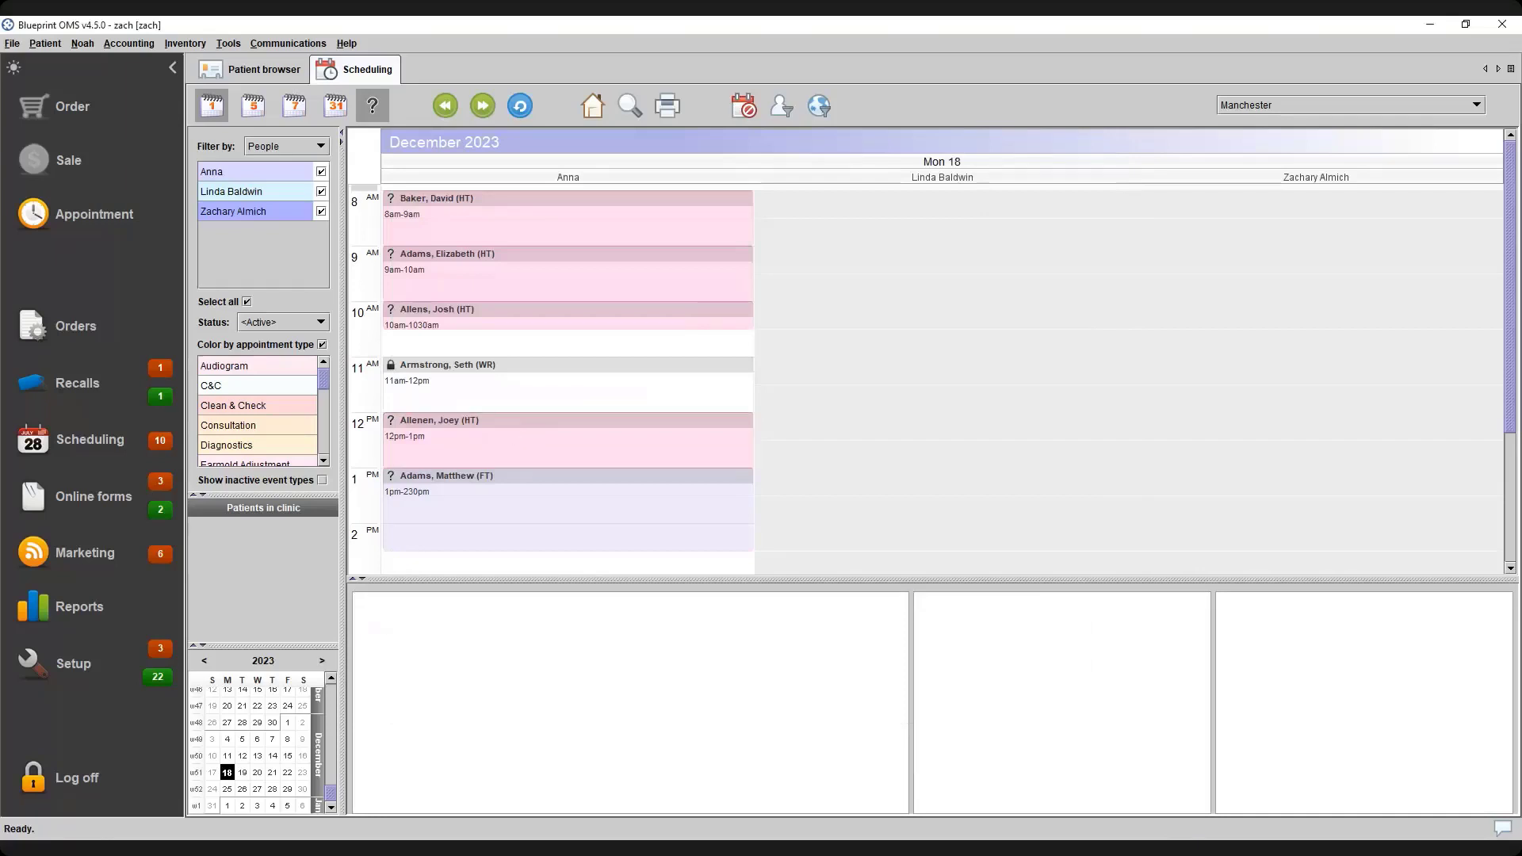
click(527, 435)
mouse_move(461, 449)
mouse_move(722, 432)
View the schedule for September 11 and September 16, 2024, and return to the current day
click(322, 661)
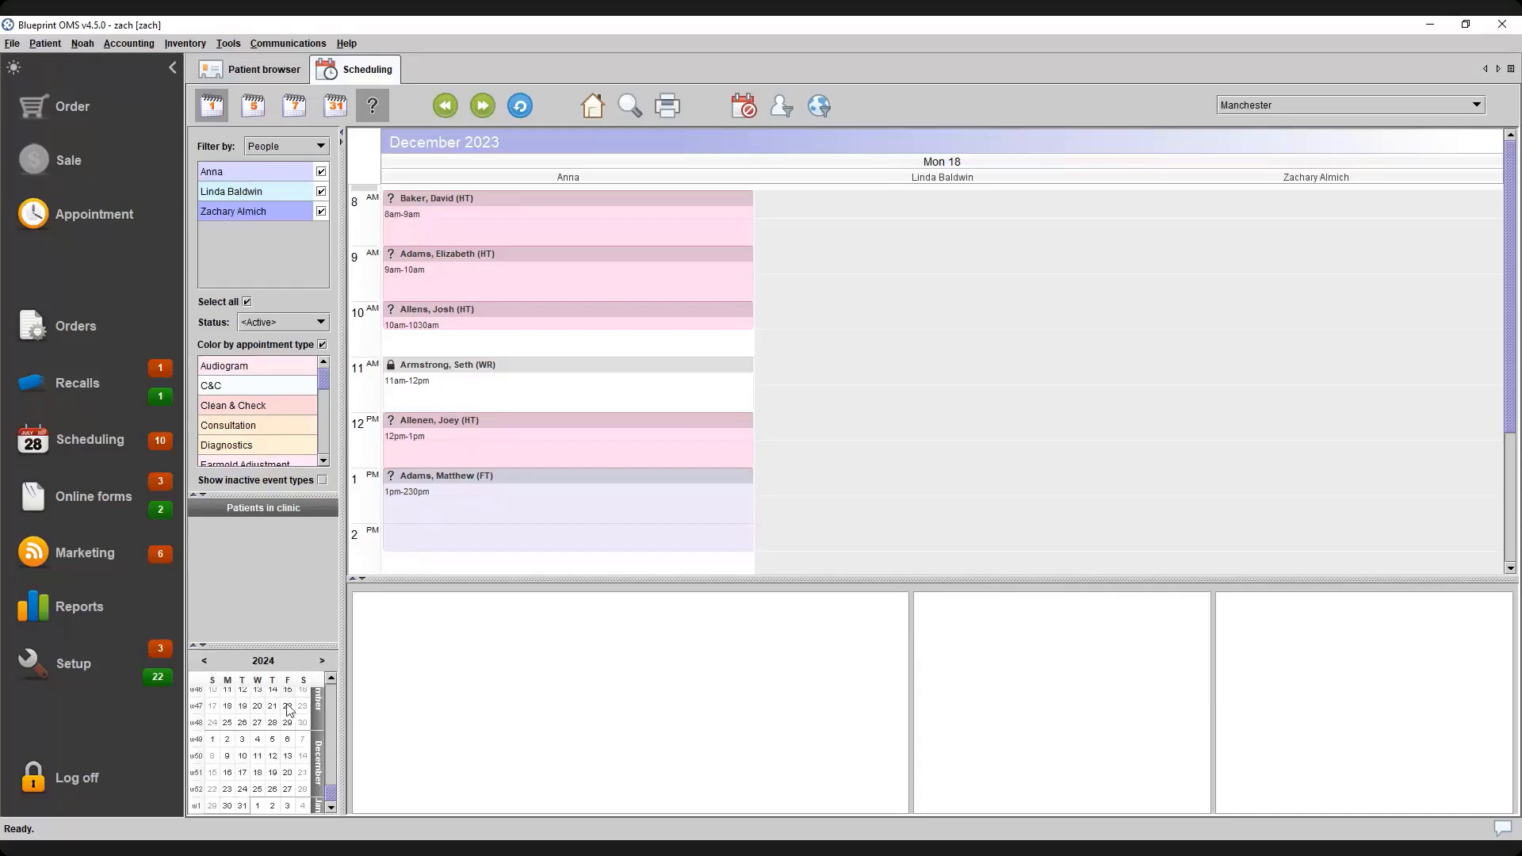
scroll(270, 745, up, 4)
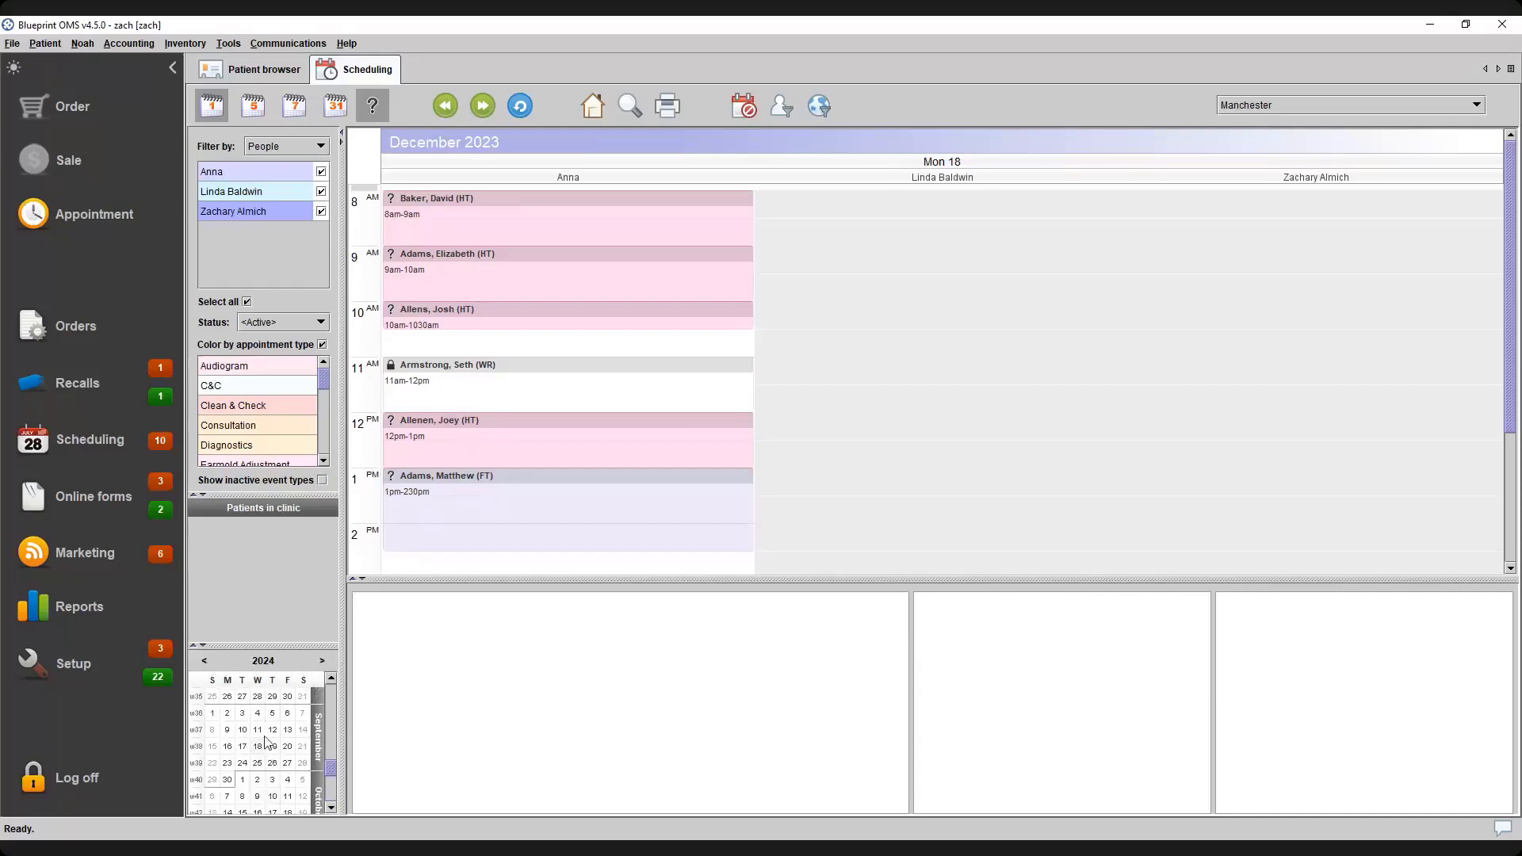
click(257, 730)
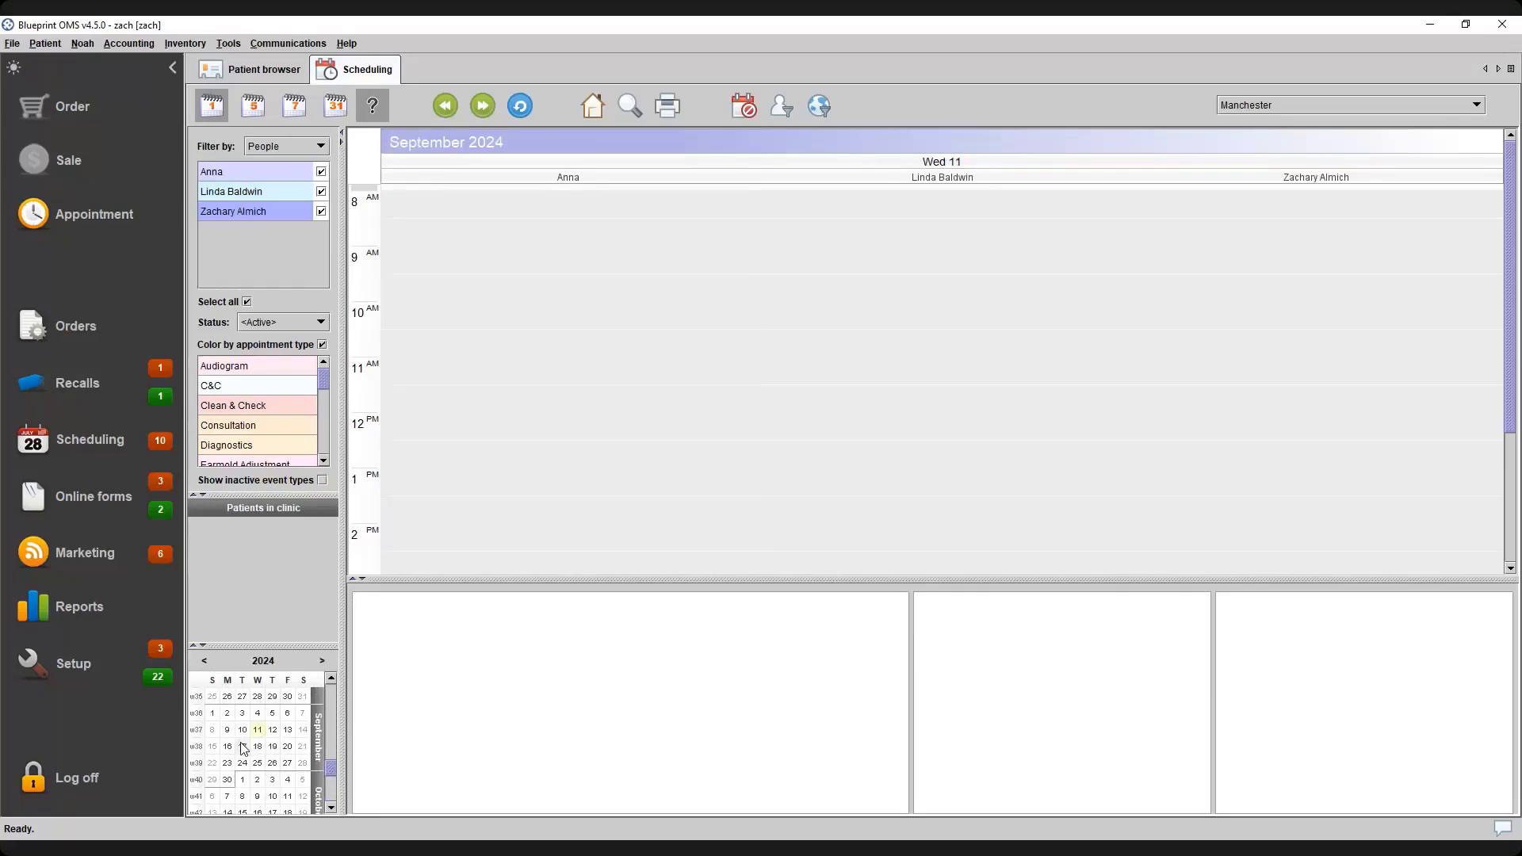
click(241, 745)
click(229, 748)
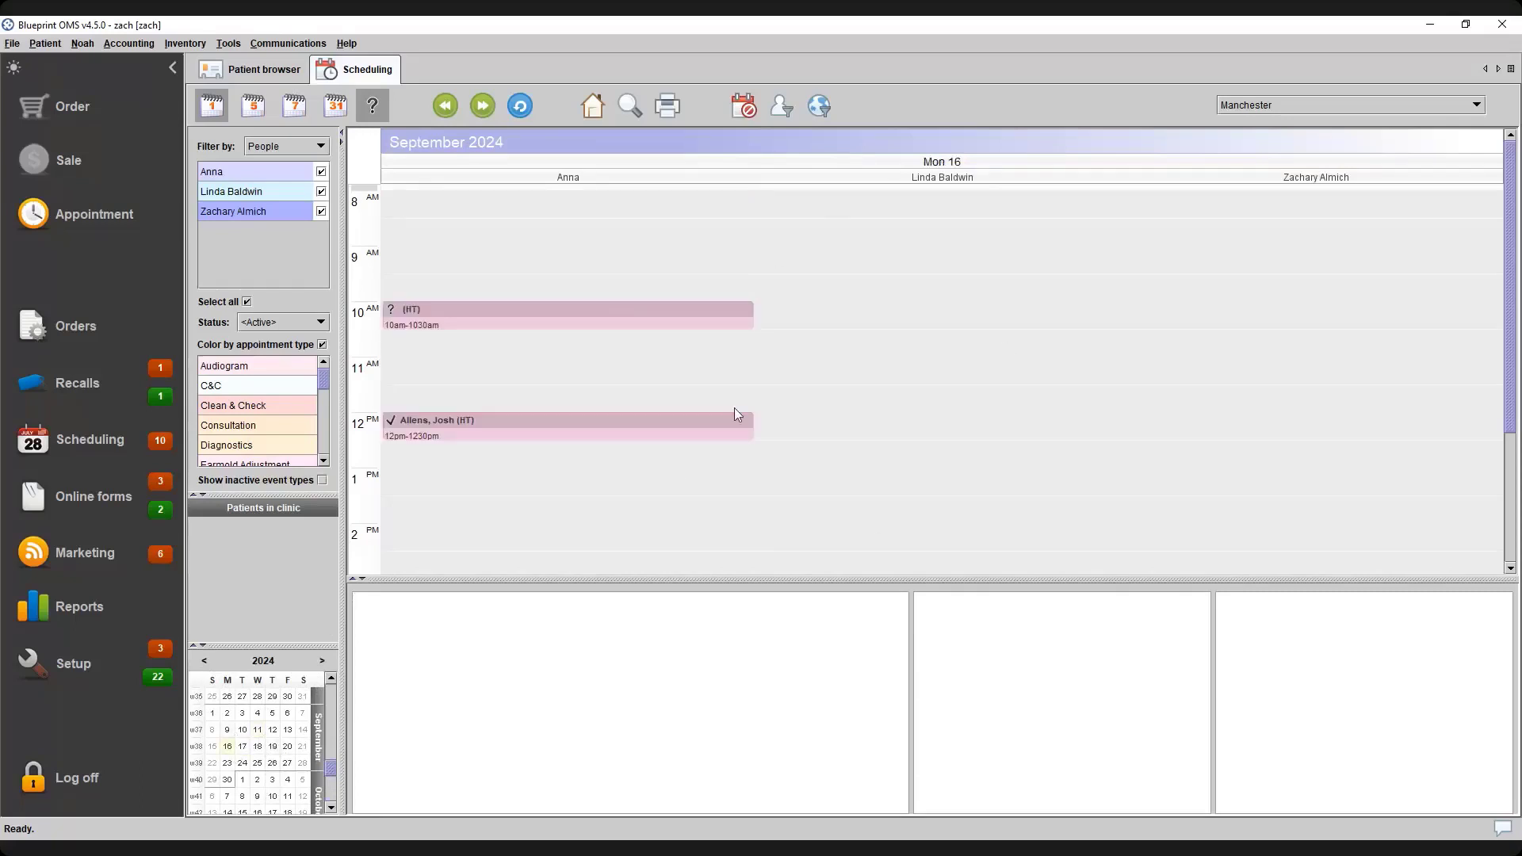
click(594, 115)
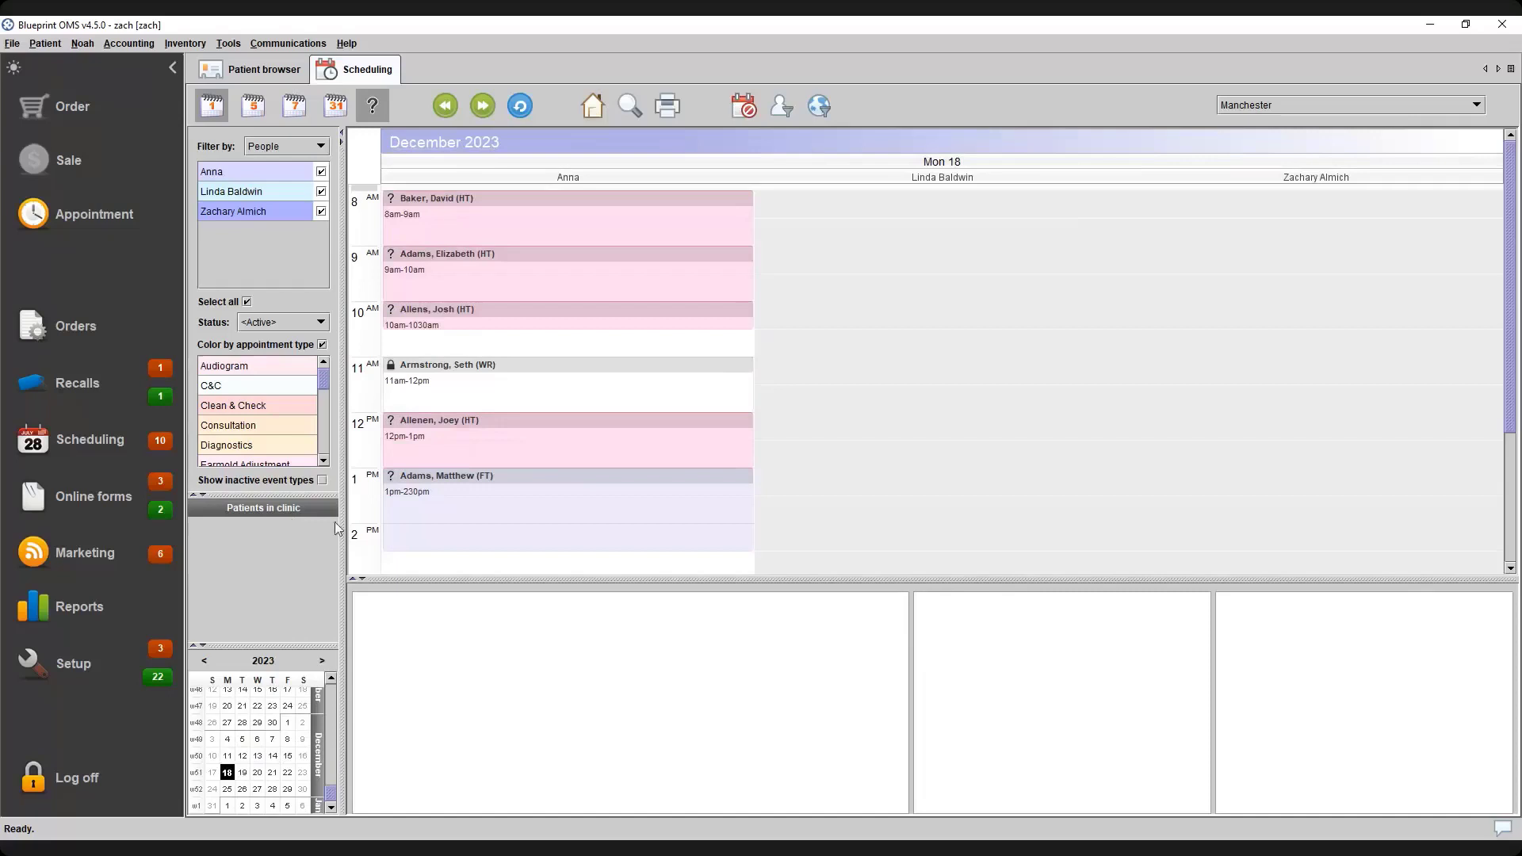
Mark the 1 PM fitting appointment as Arrived and widen the patients in clinic area
click(408, 515)
right_click(535, 507)
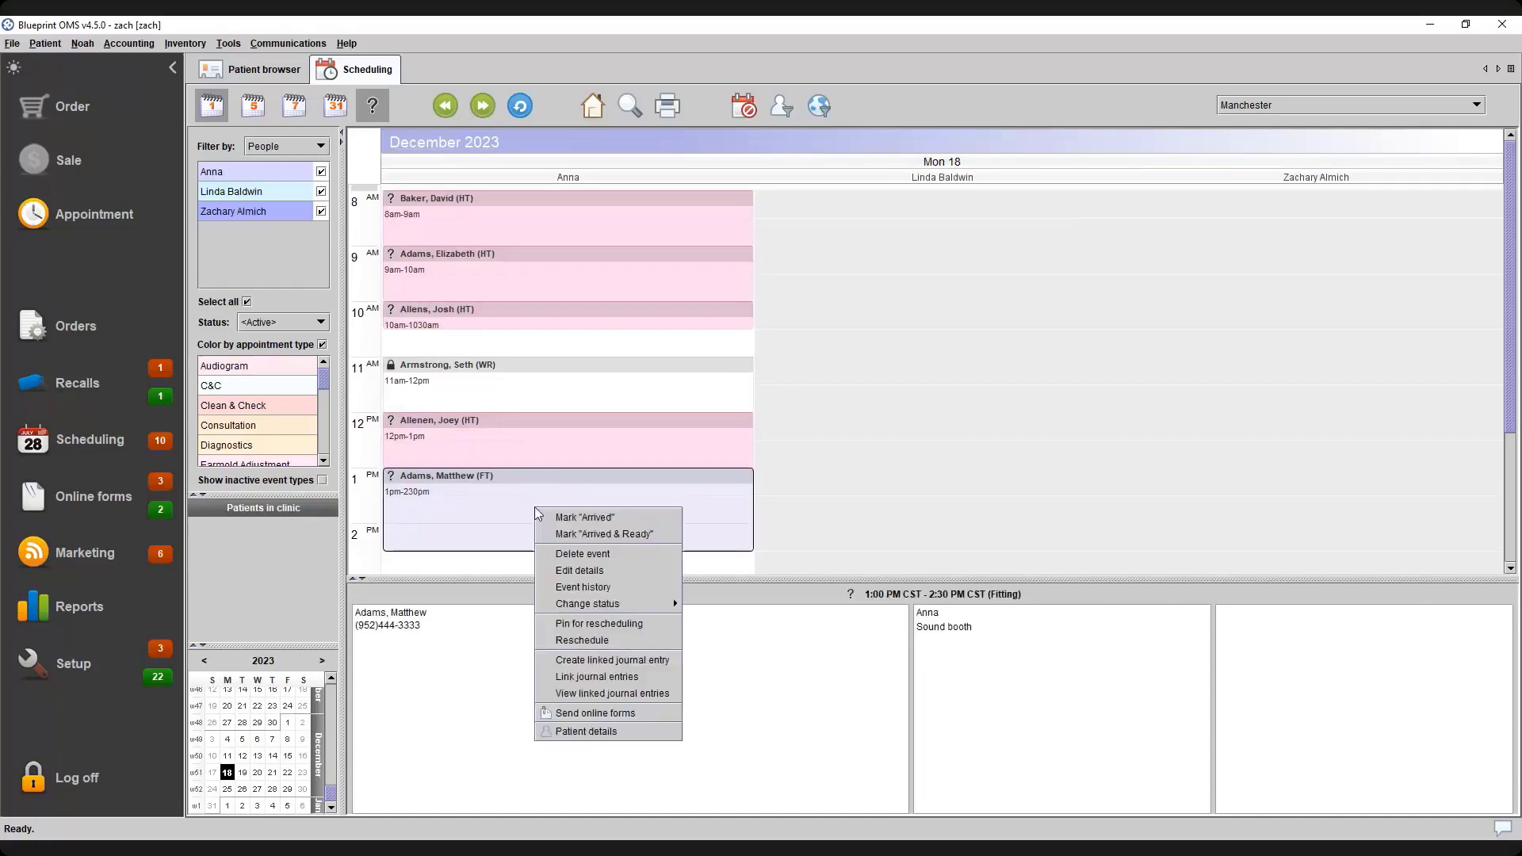
click(594, 519)
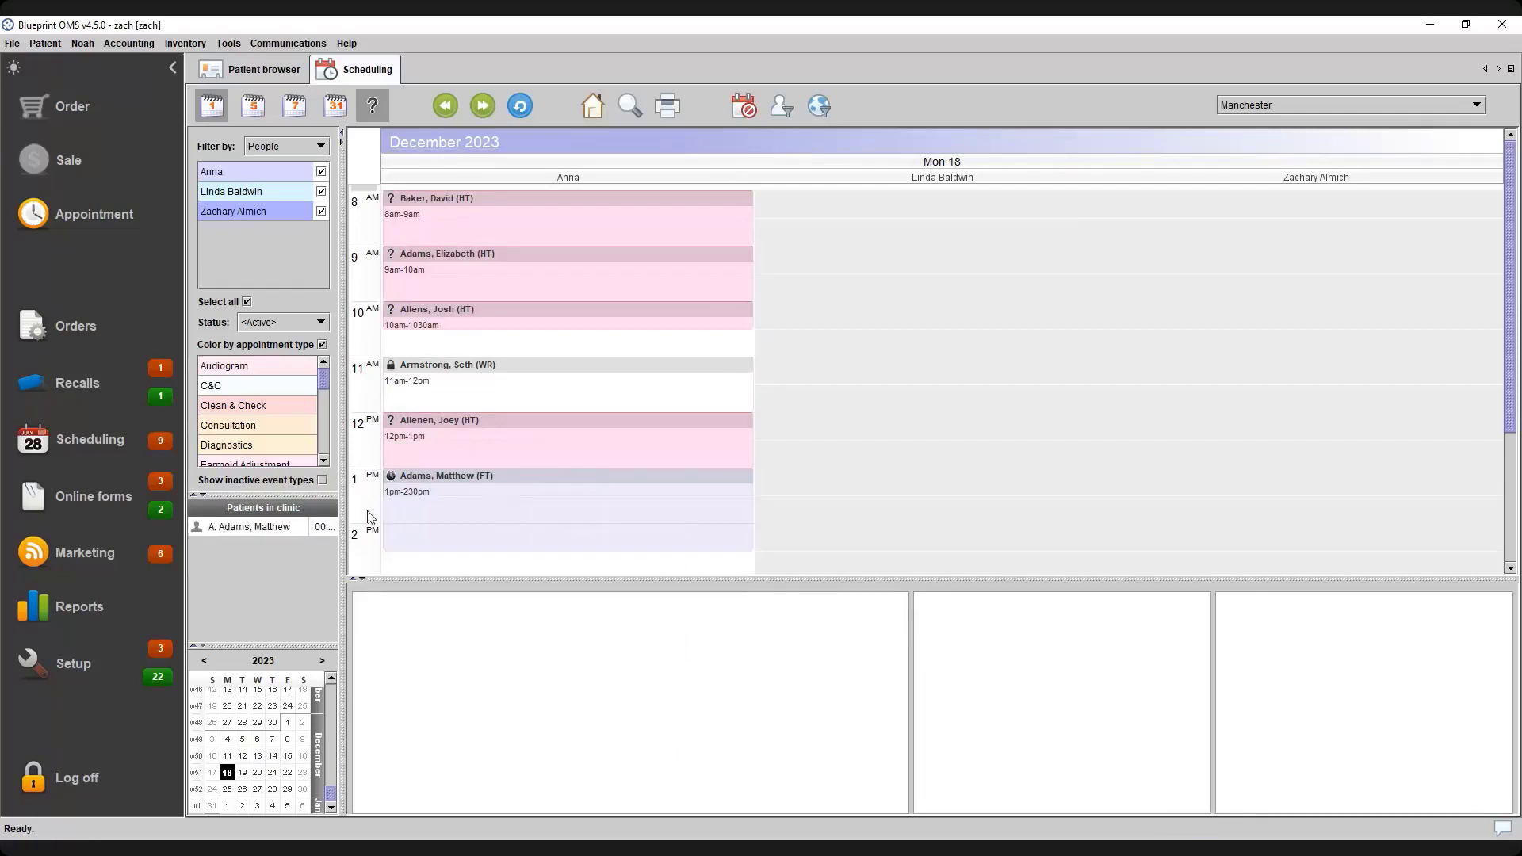
drag(346, 512, 355, 508)
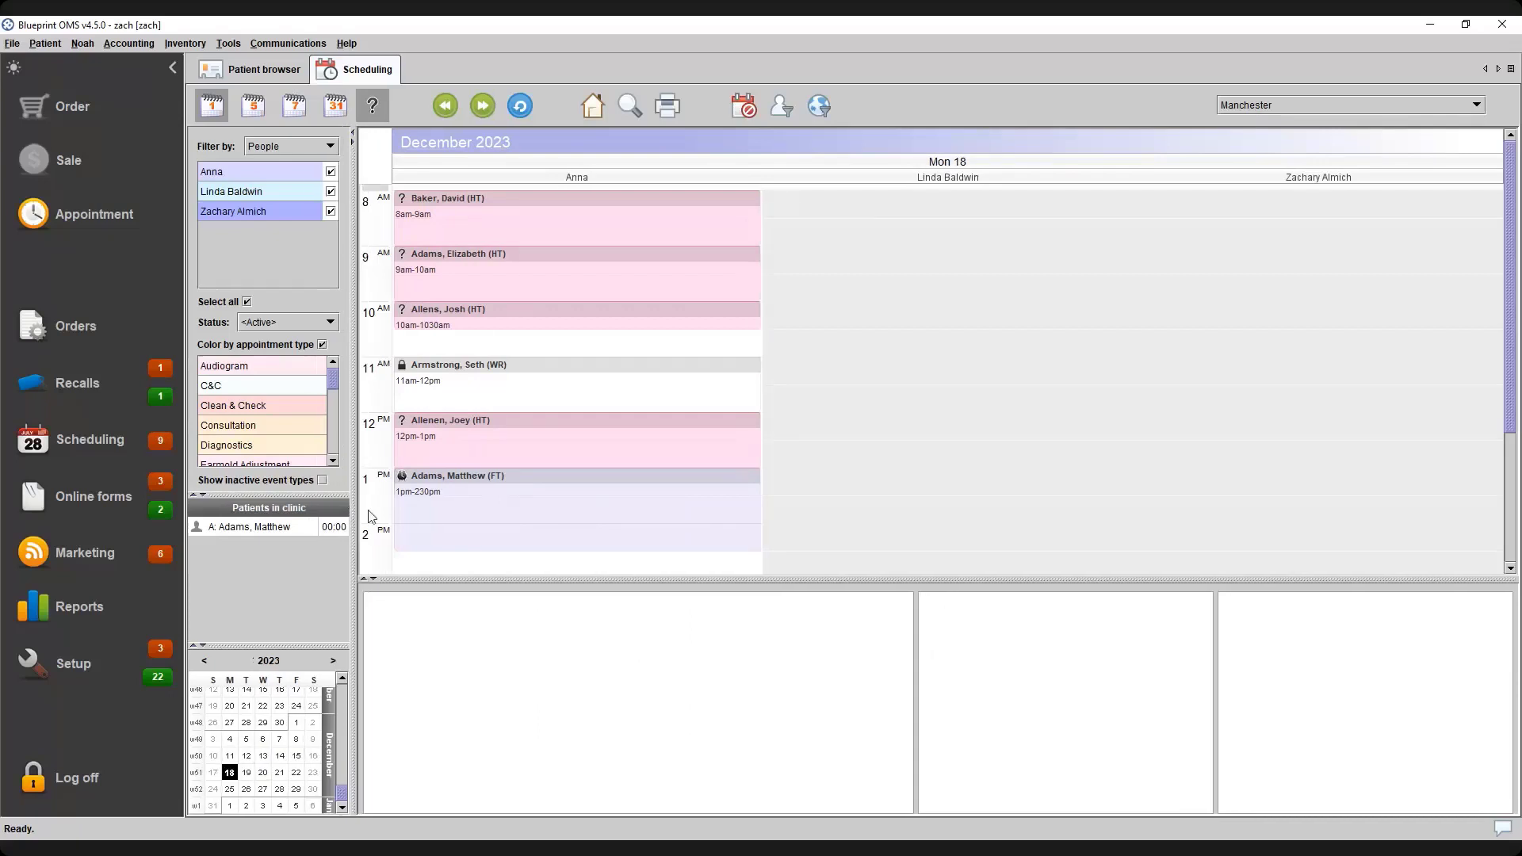
Mark the arrived 1 PM fitting appointment as Ready and advance it to In progress
click(467, 496)
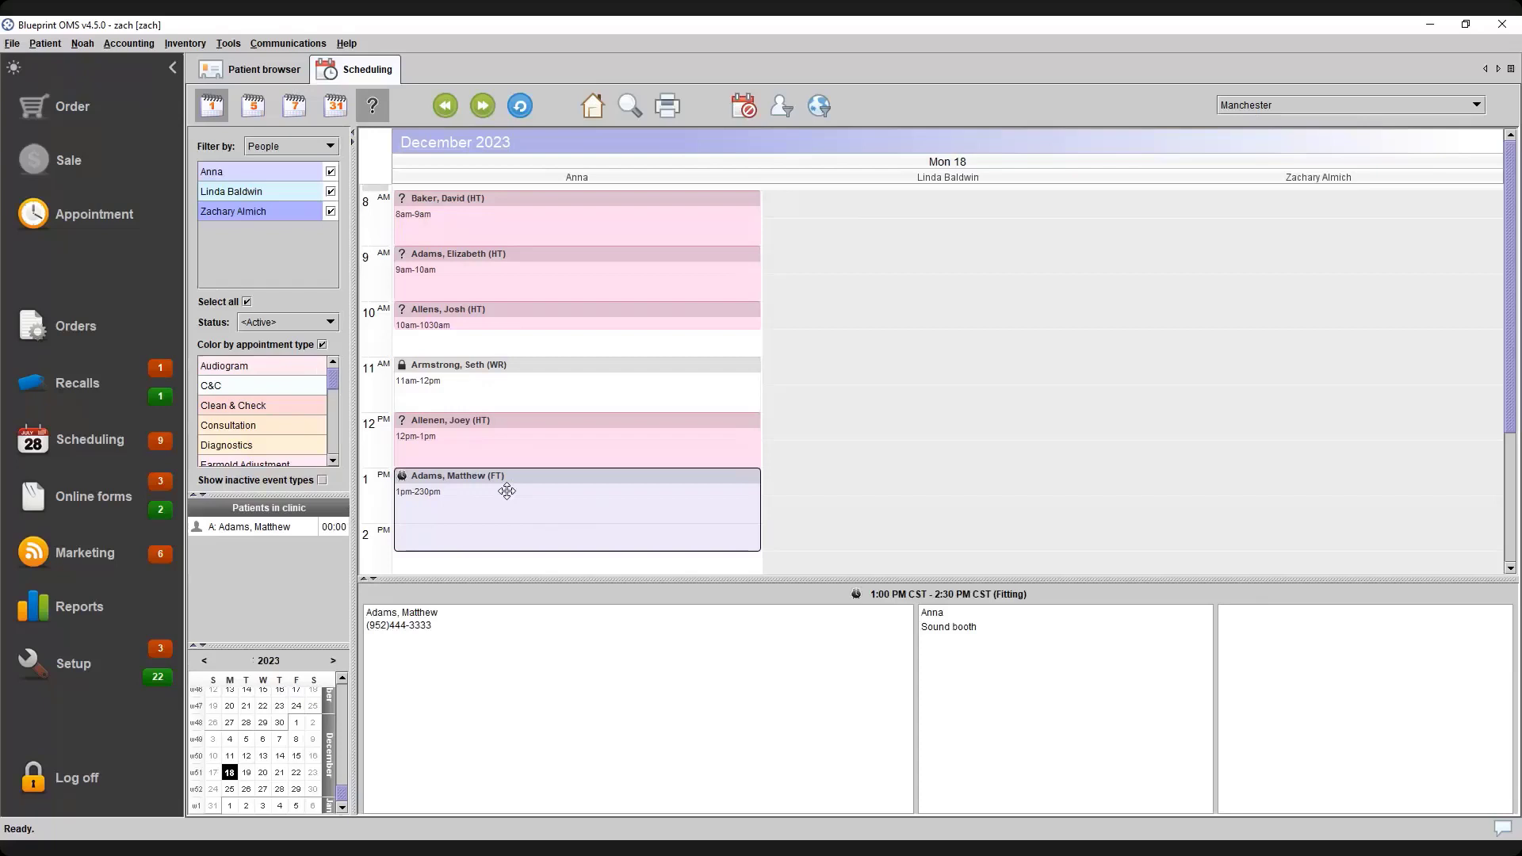
right_click(508, 492)
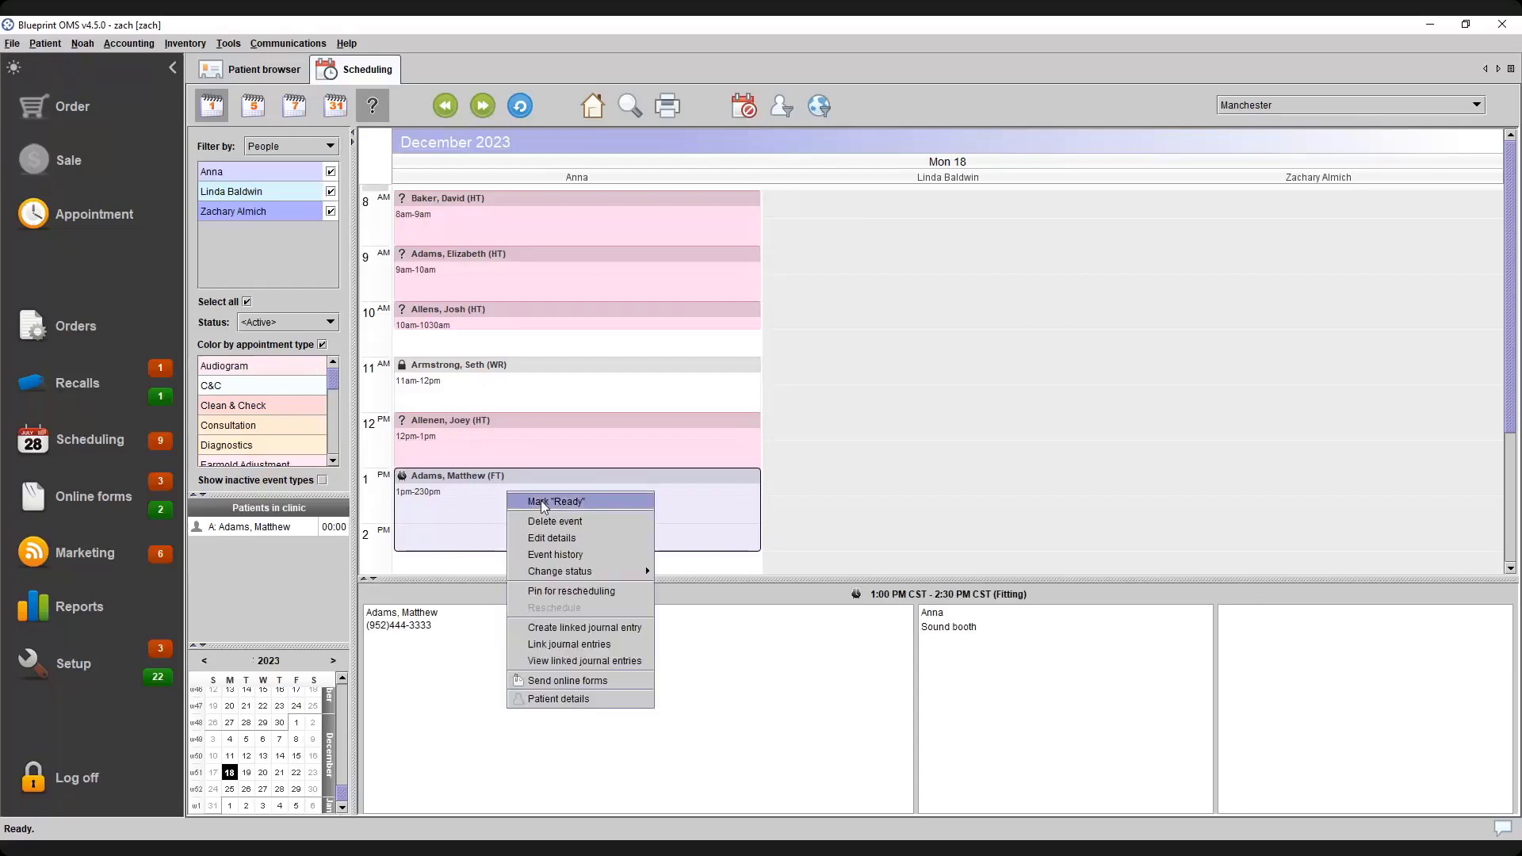
click(541, 501)
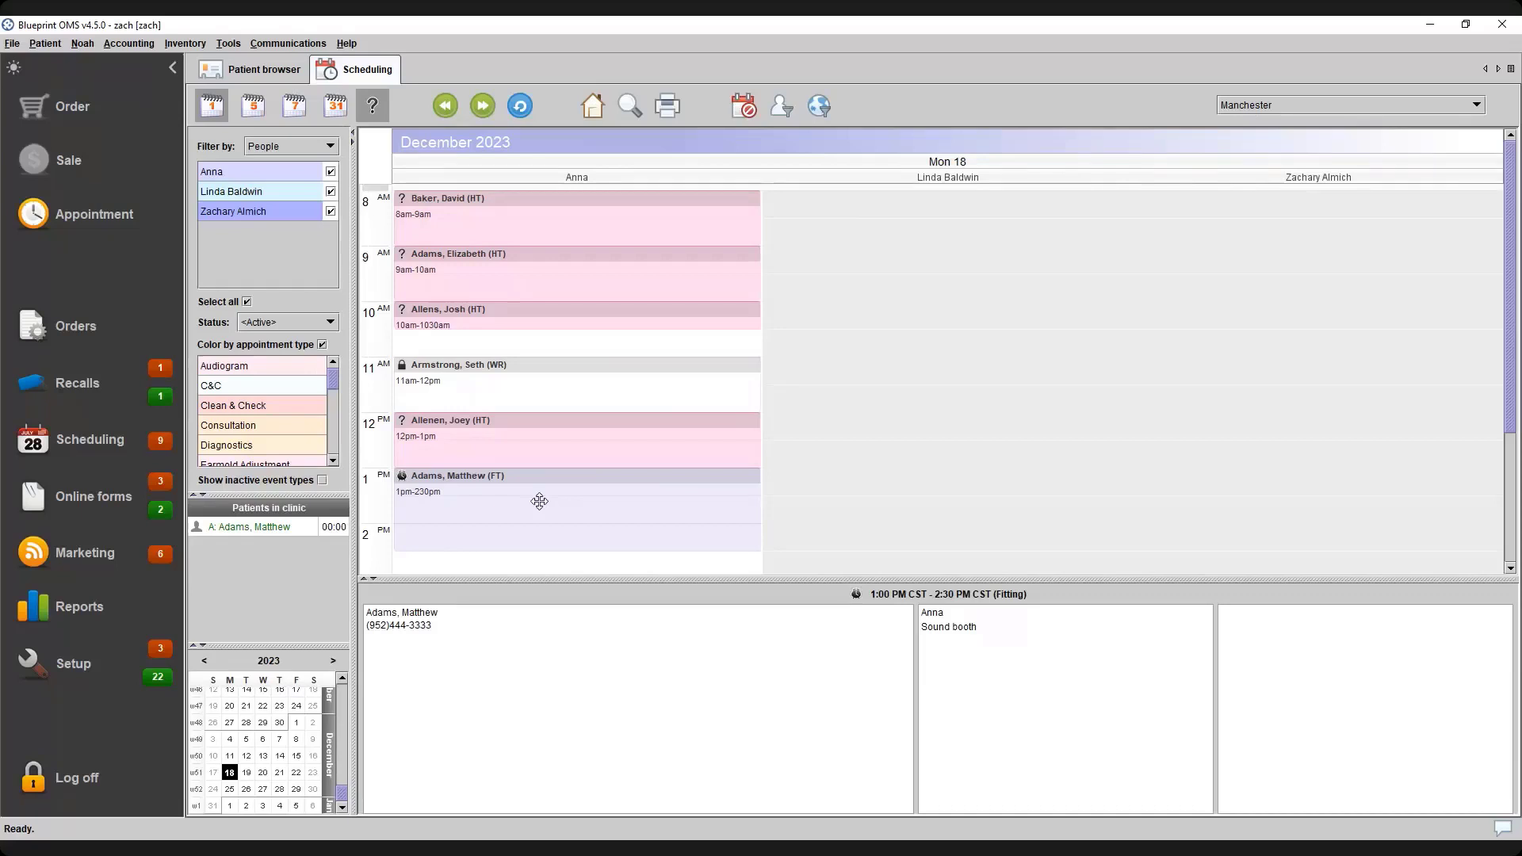
right_click(539, 500)
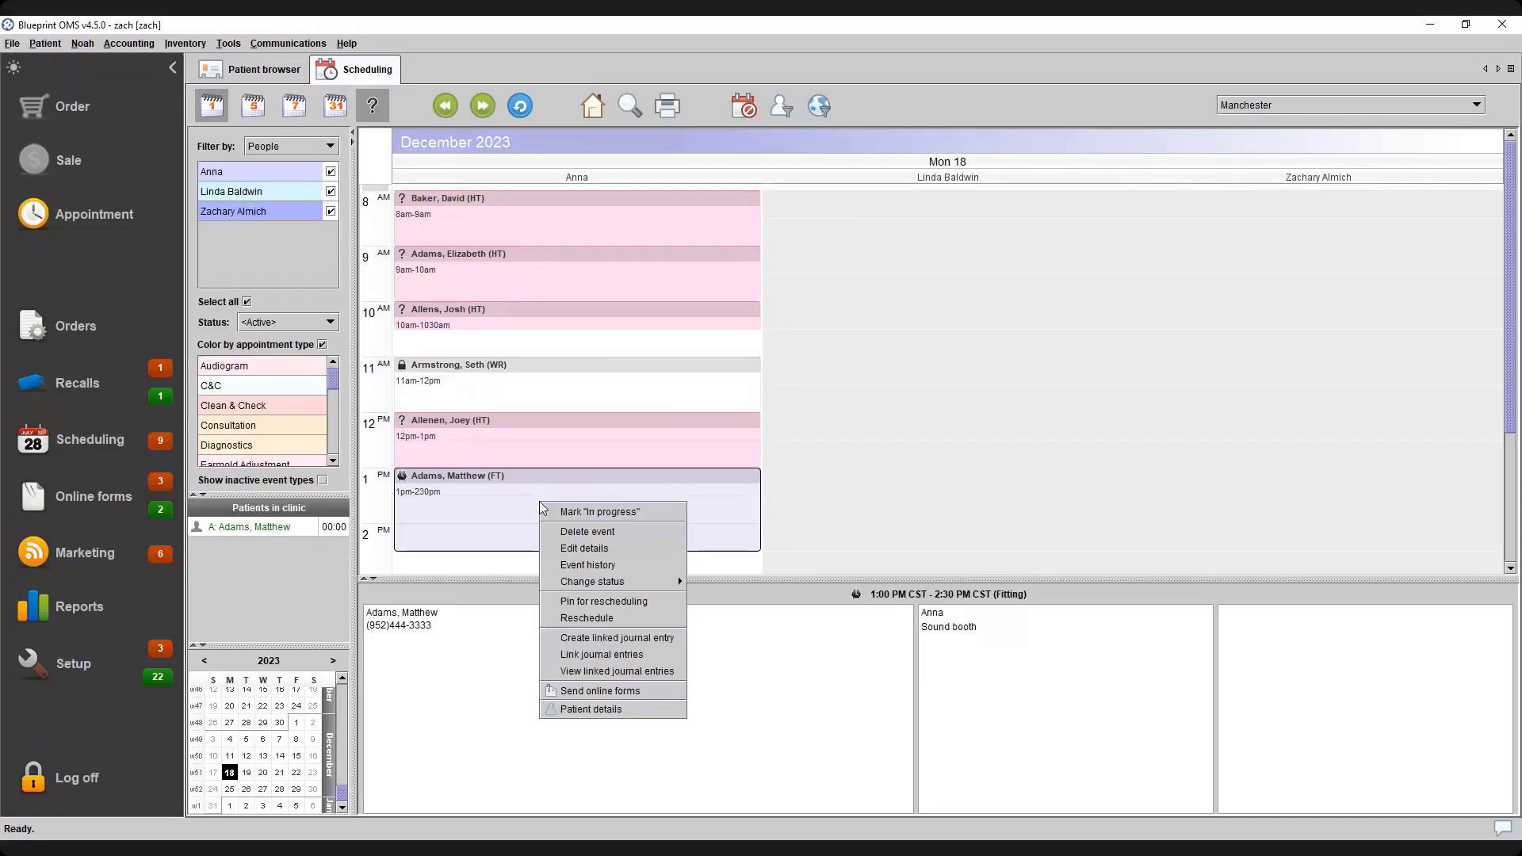
click(591, 512)
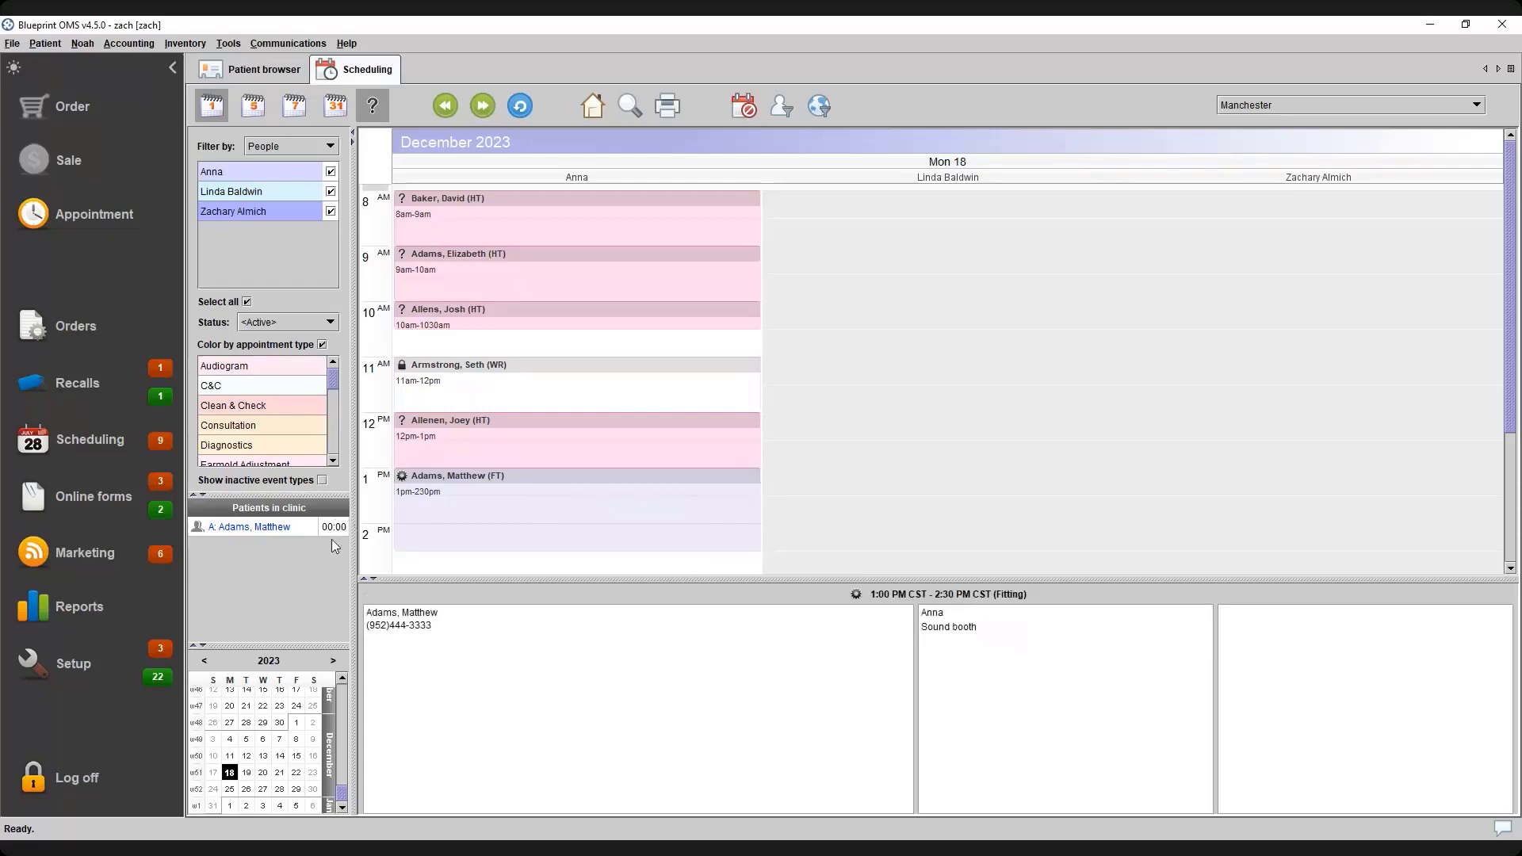
Mark the 1 PM fitting appointment as Completed
right_click(540, 491)
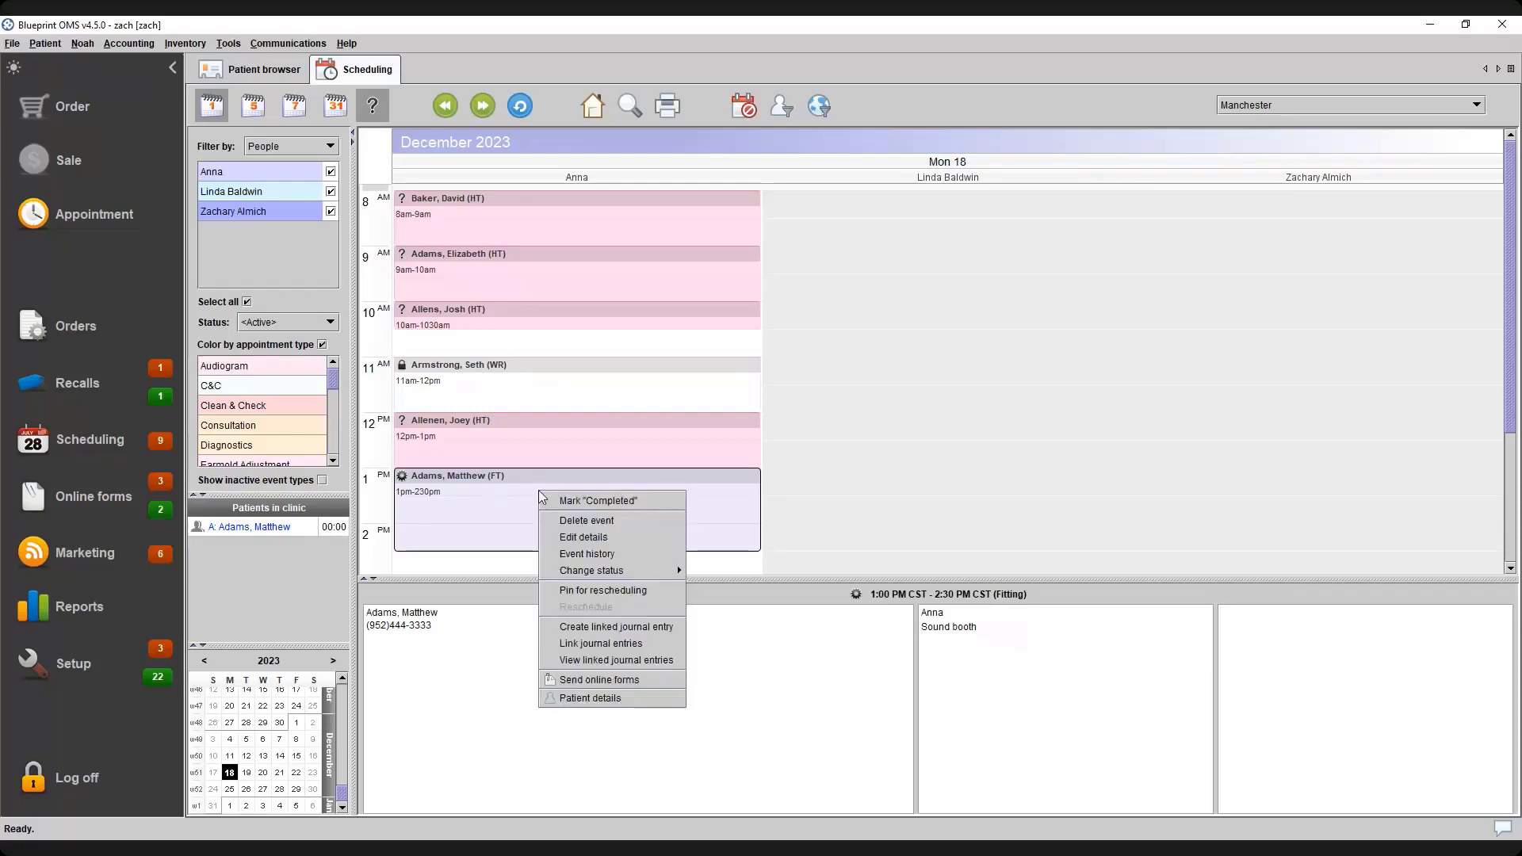
click(590, 501)
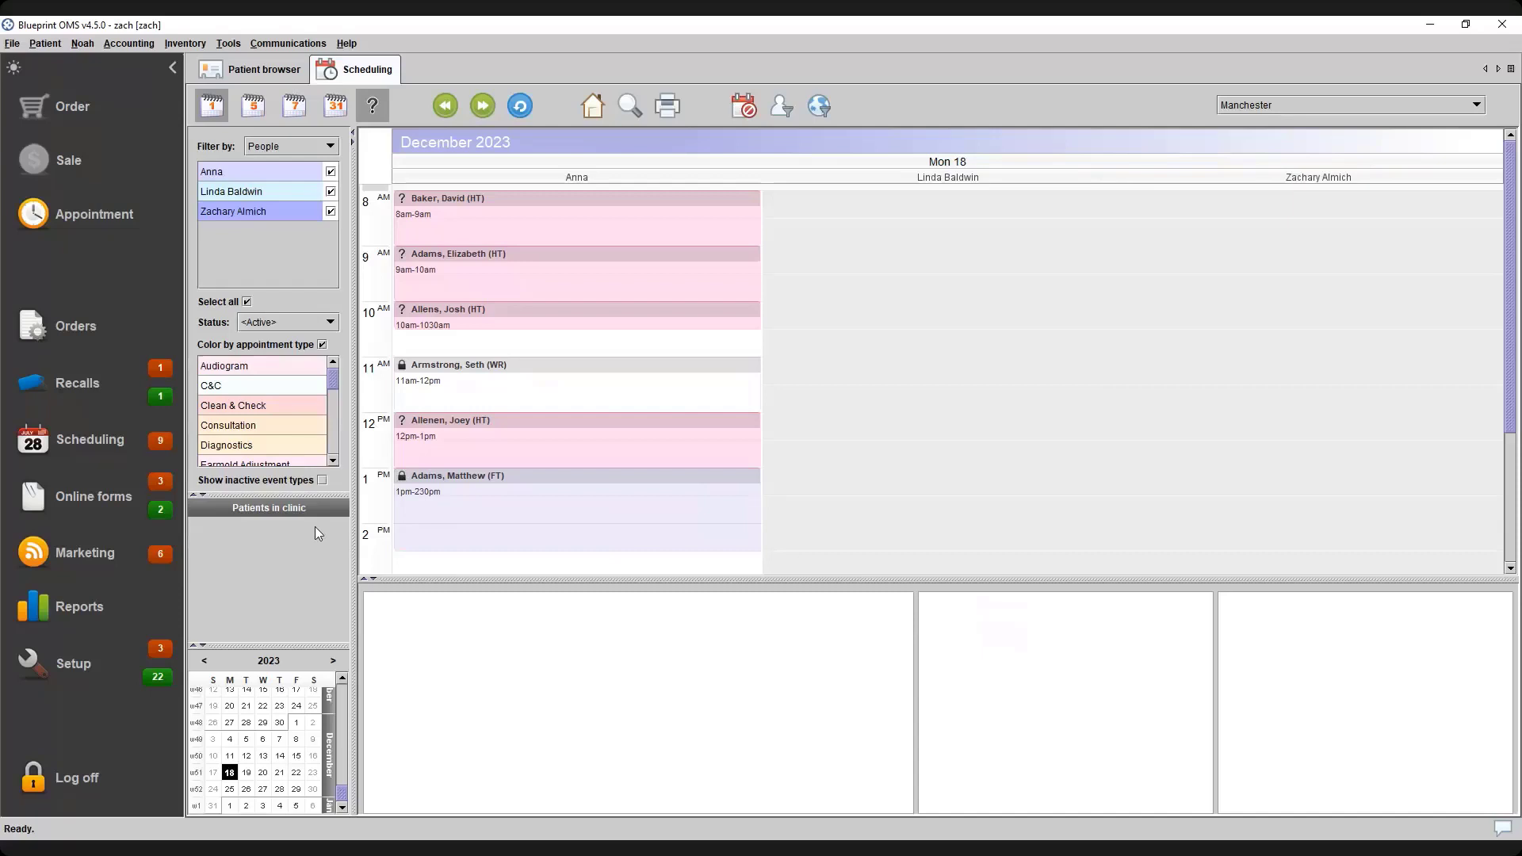
click(411, 520)
Turn colouring by appointment type off and back on to compare the calendar's colours
click(322, 344)
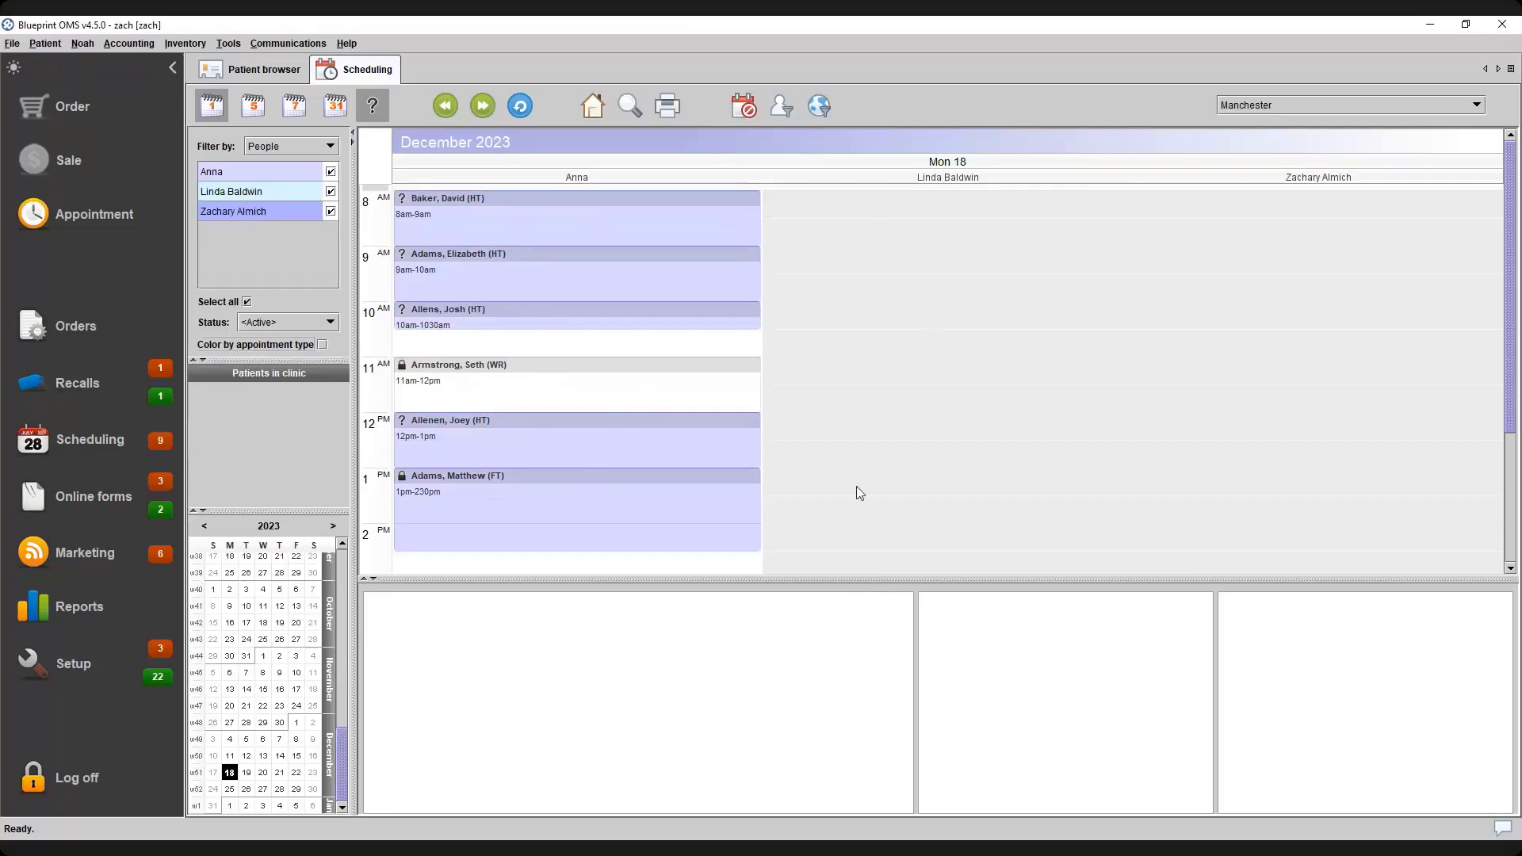
click(322, 346)
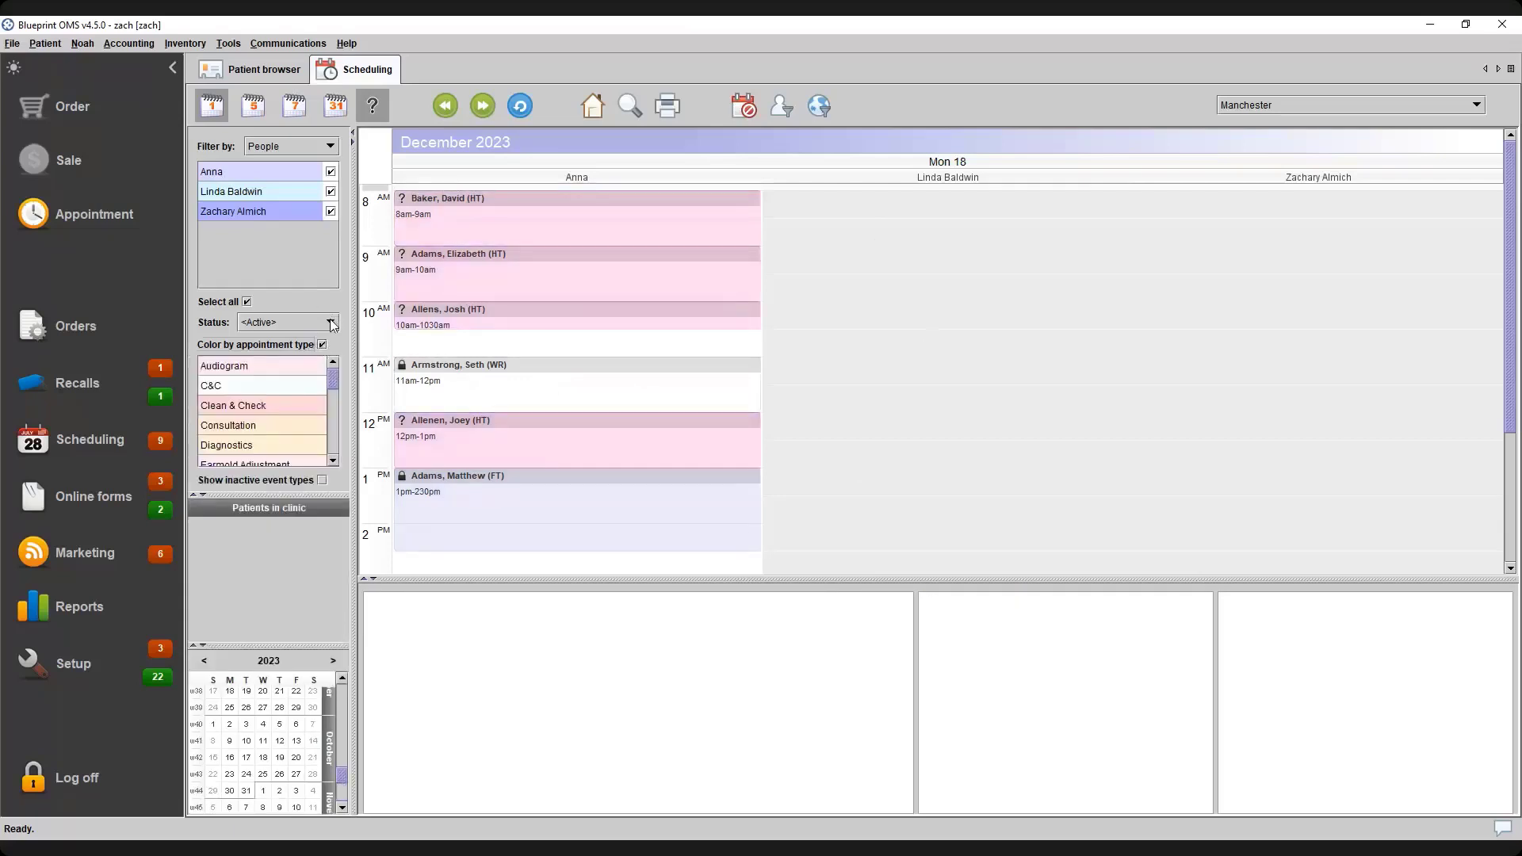
Filter the calendar to Tentative appointments and review the details of the 8, 9 and 10 AM hearing tests
click(331, 323)
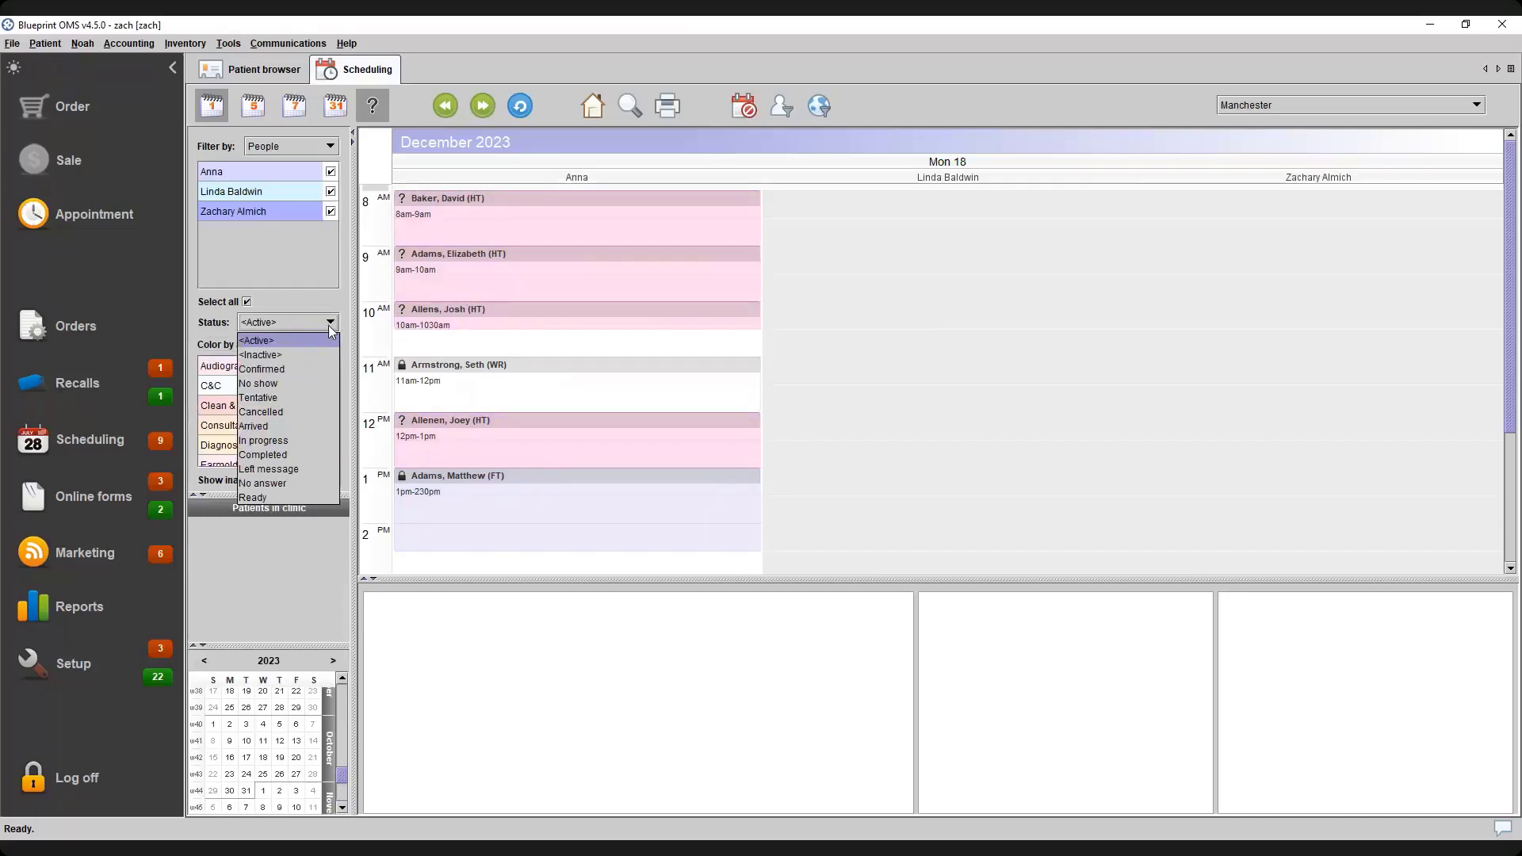
click(287, 401)
click(449, 279)
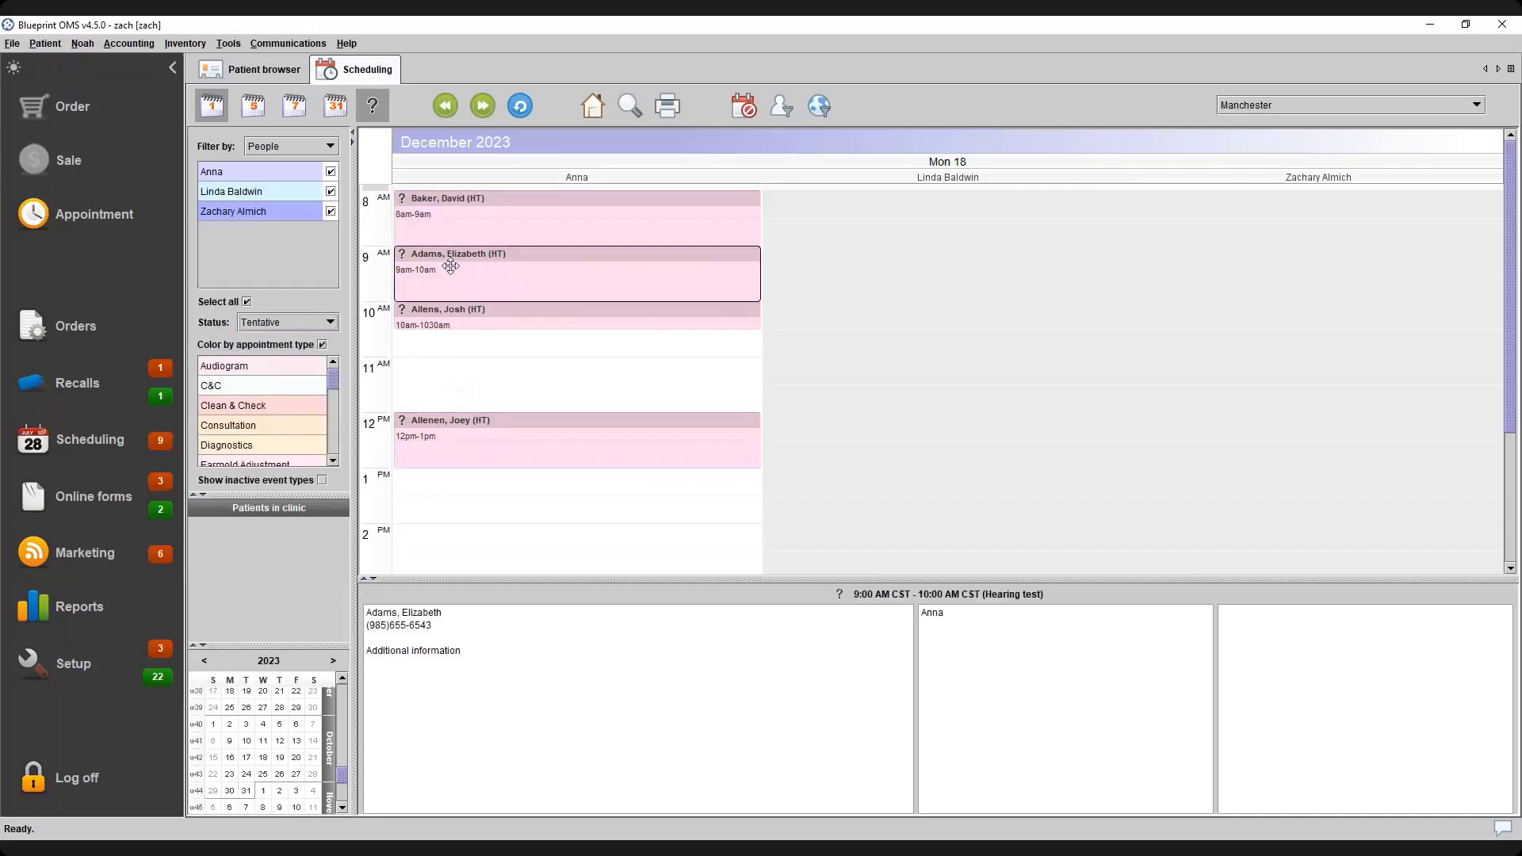
click(400, 199)
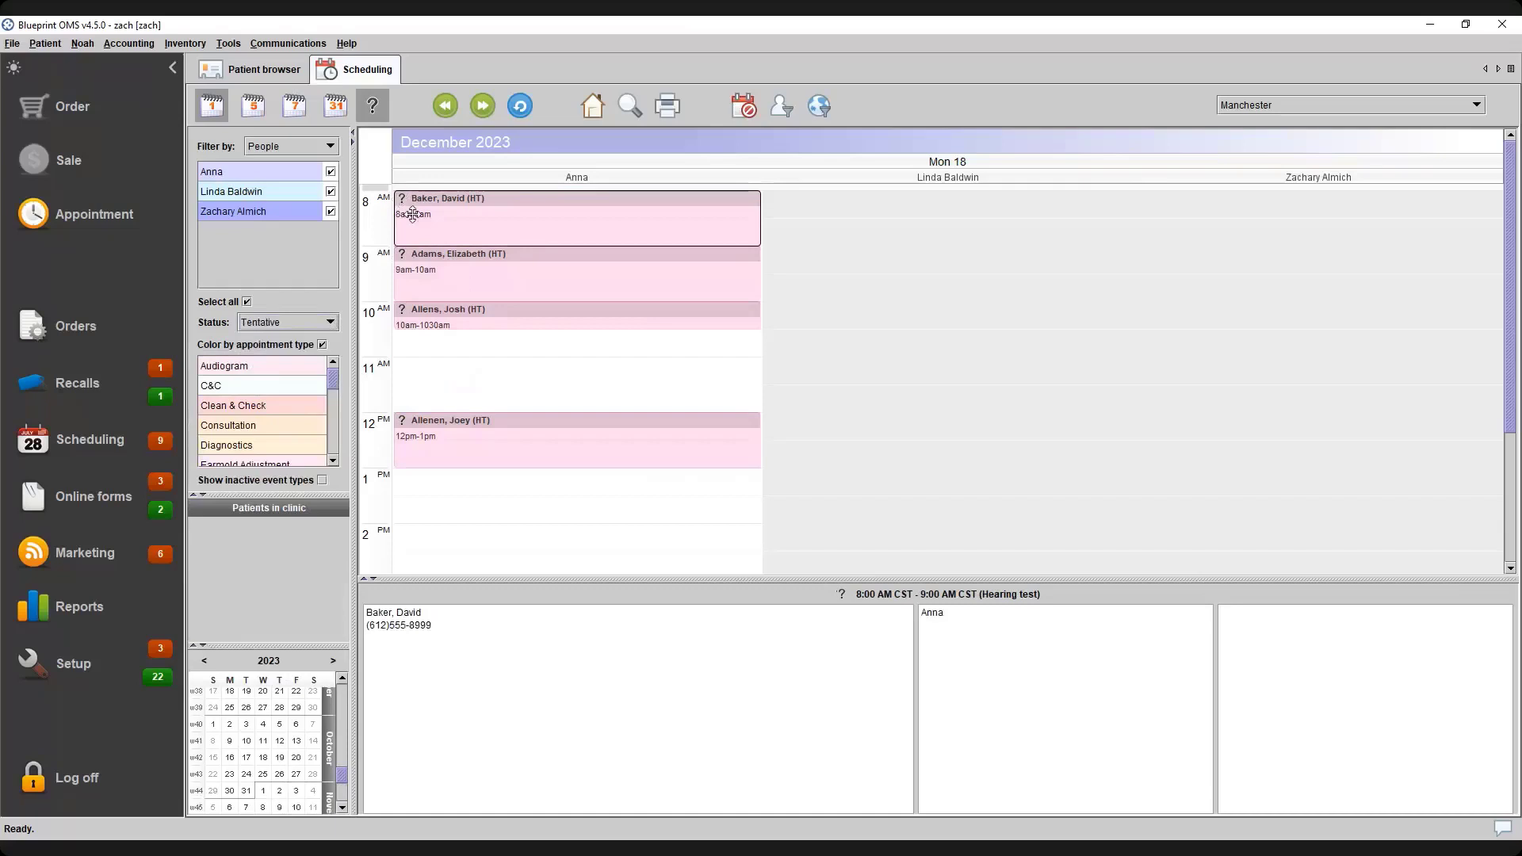
click(415, 252)
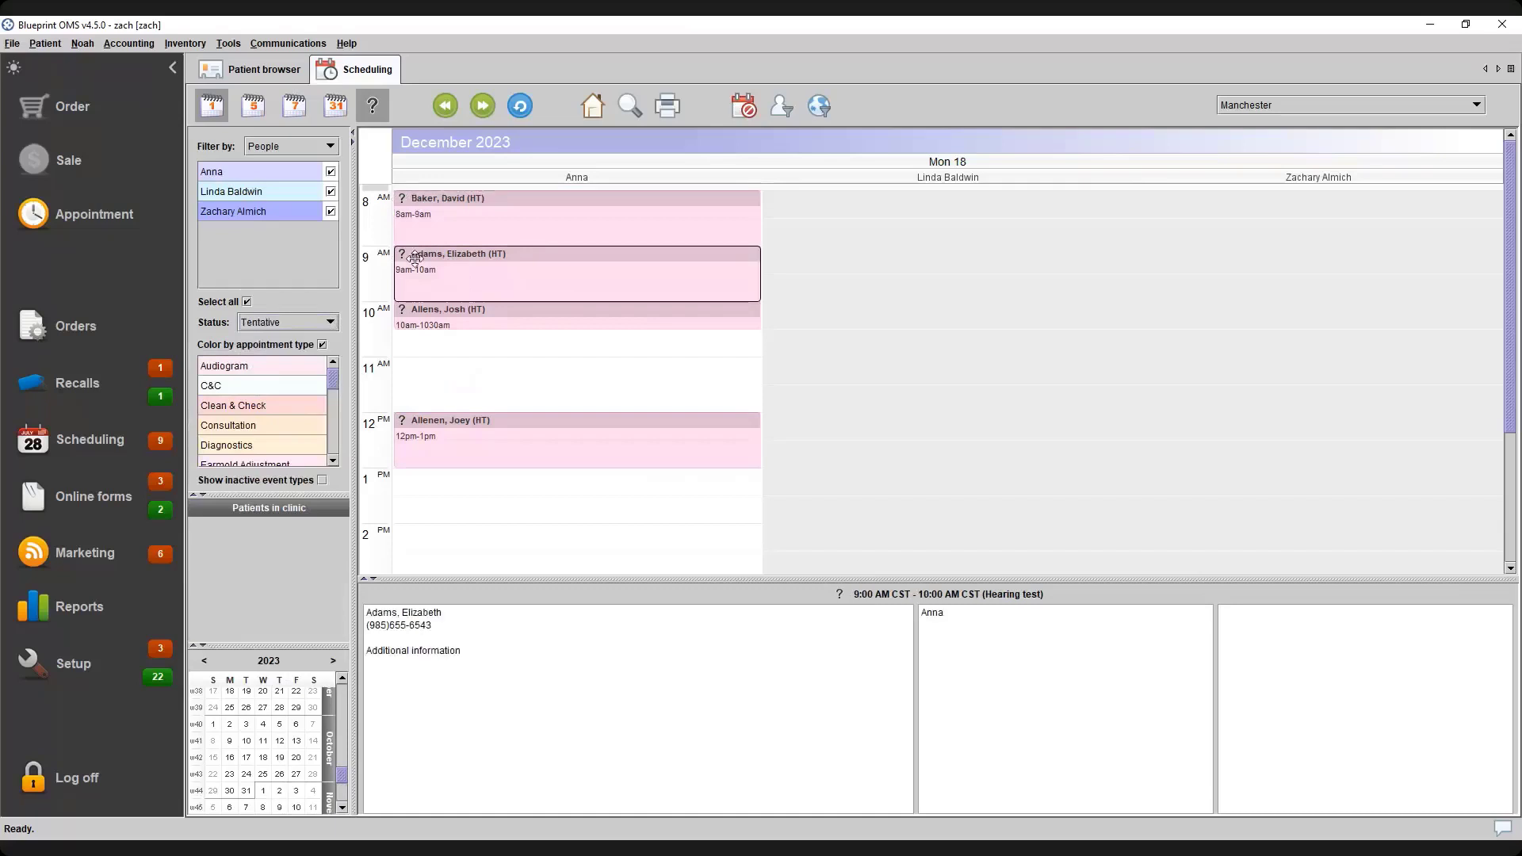
click(502, 318)
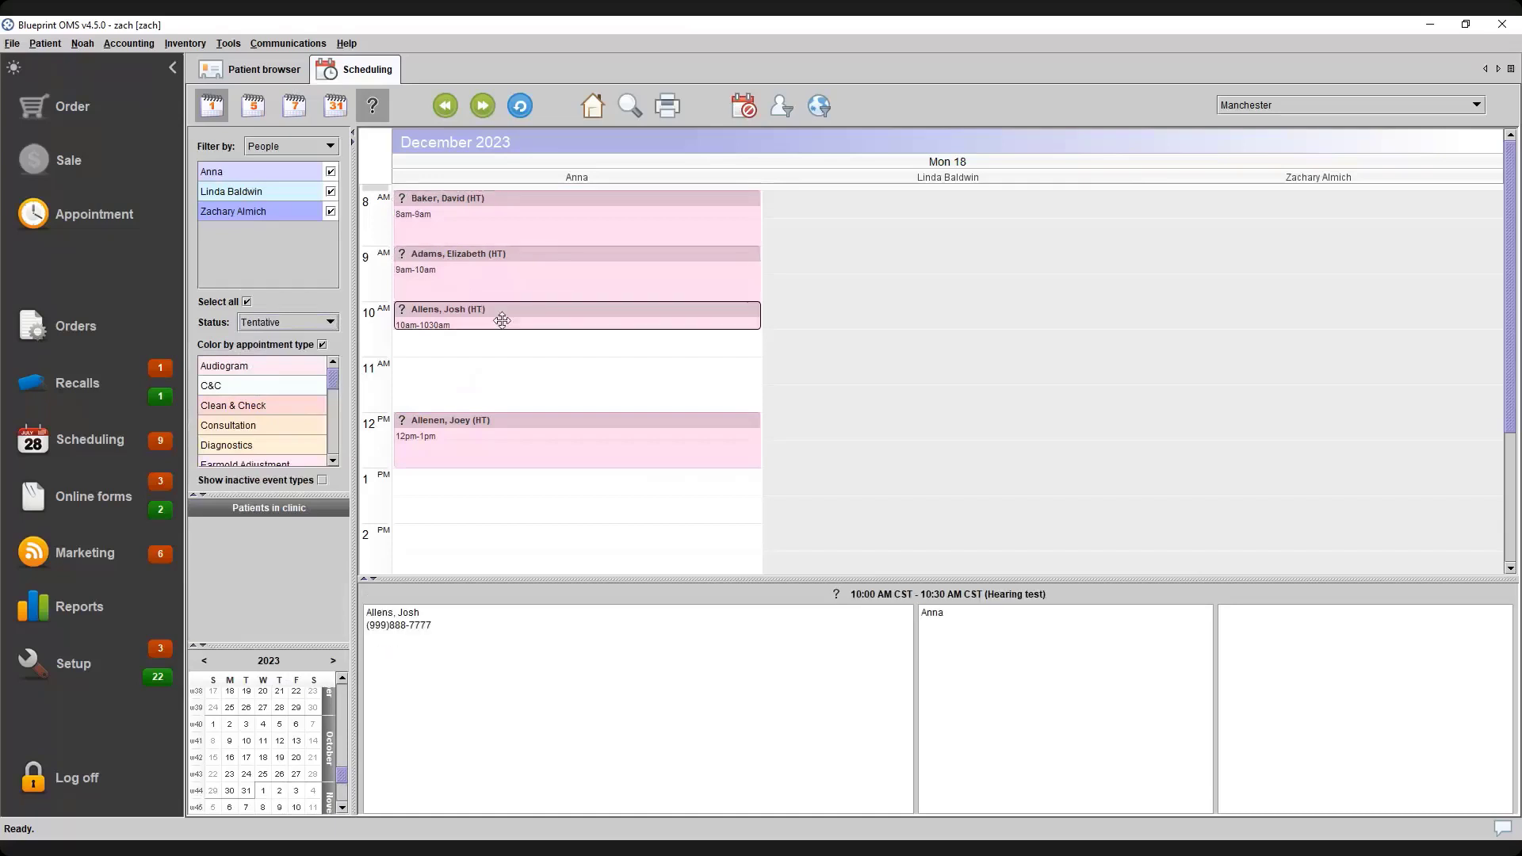
Change the status of the 12 PM hearing test to Confirmed
click(530, 418)
right_click(530, 419)
mouse_move(601, 524)
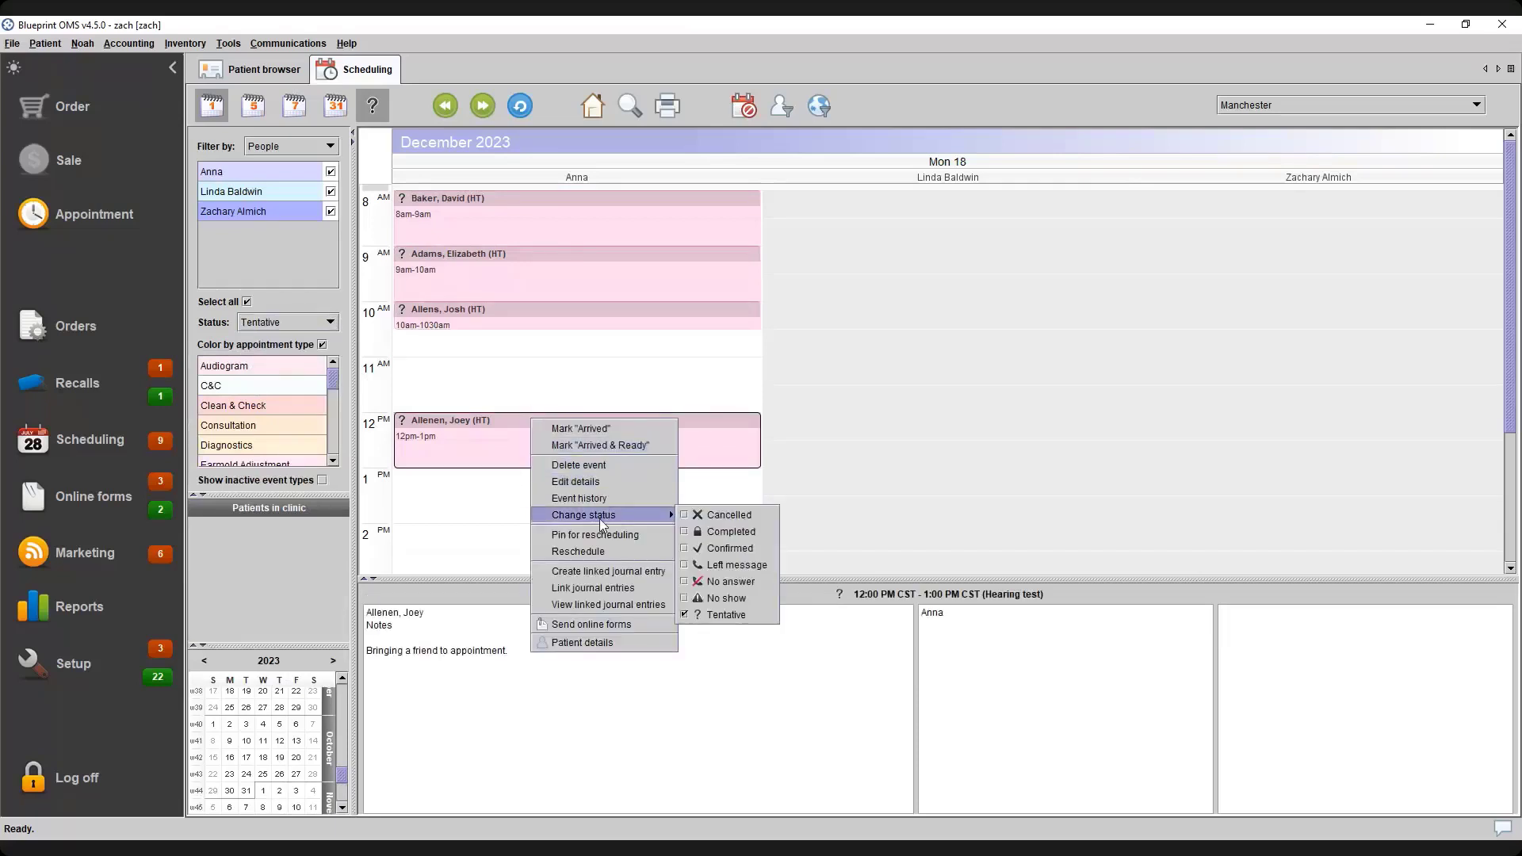
click(729, 548)
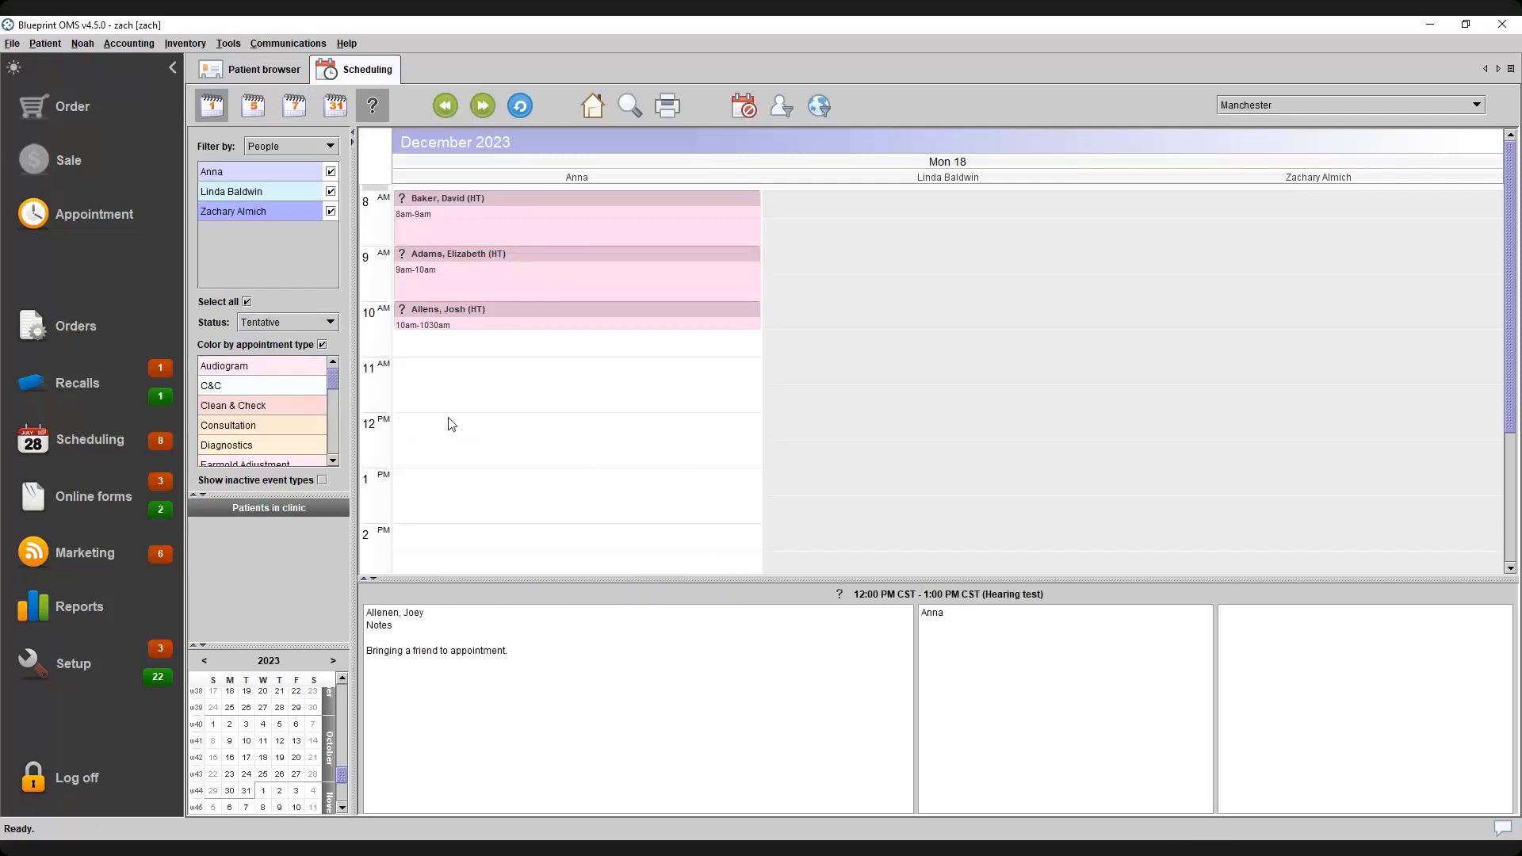
Set the calendar's status filter back to <Active>
click(446, 263)
click(325, 323)
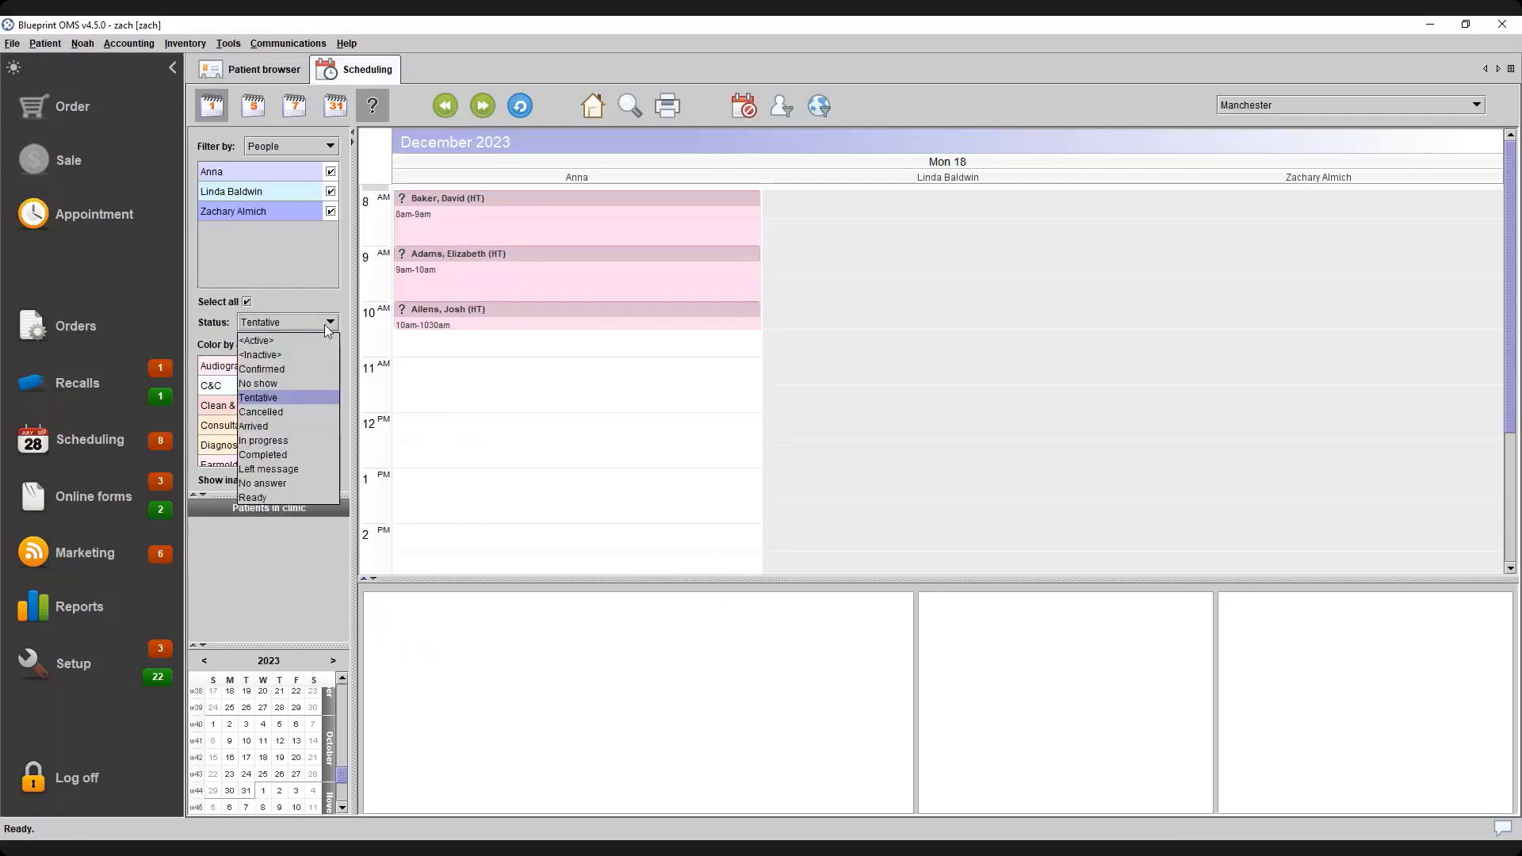
click(280, 339)
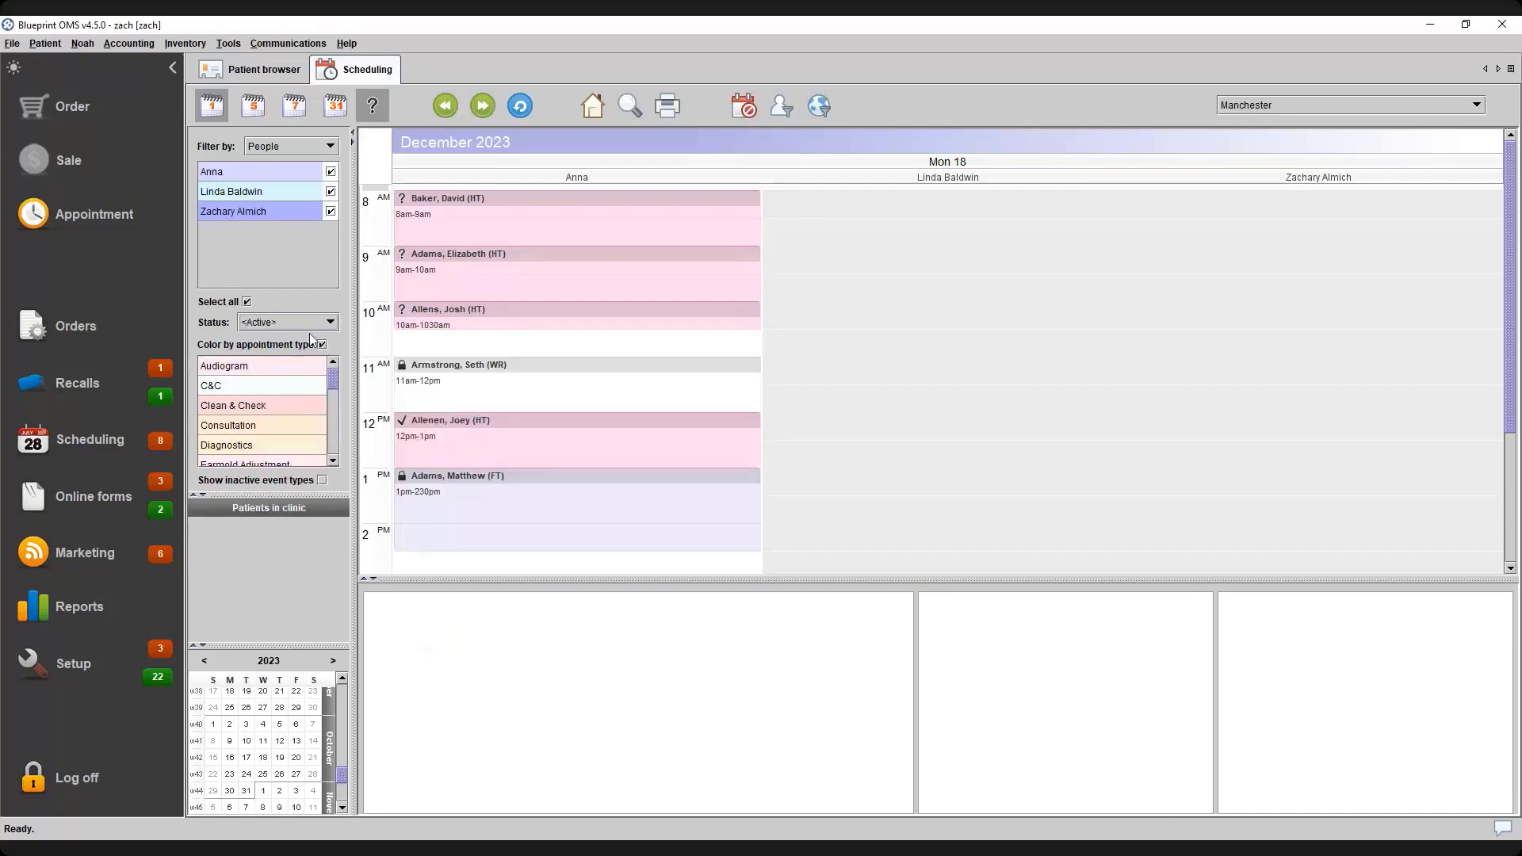
Change the 12 PM hearing test's status to Cancelled and mark it as requiring rescheduling
click(466, 443)
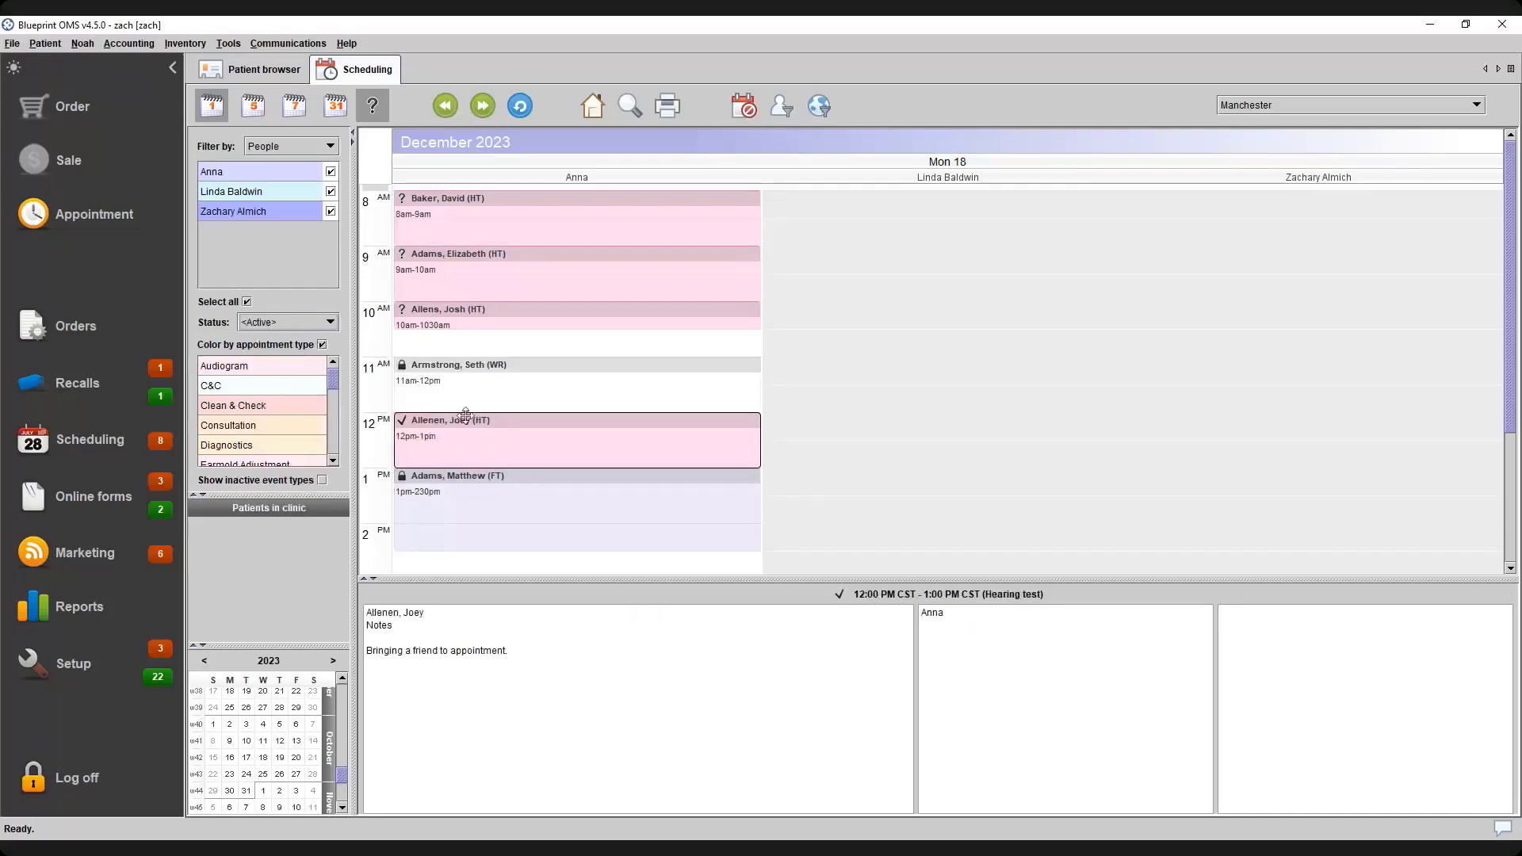
right_click(525, 429)
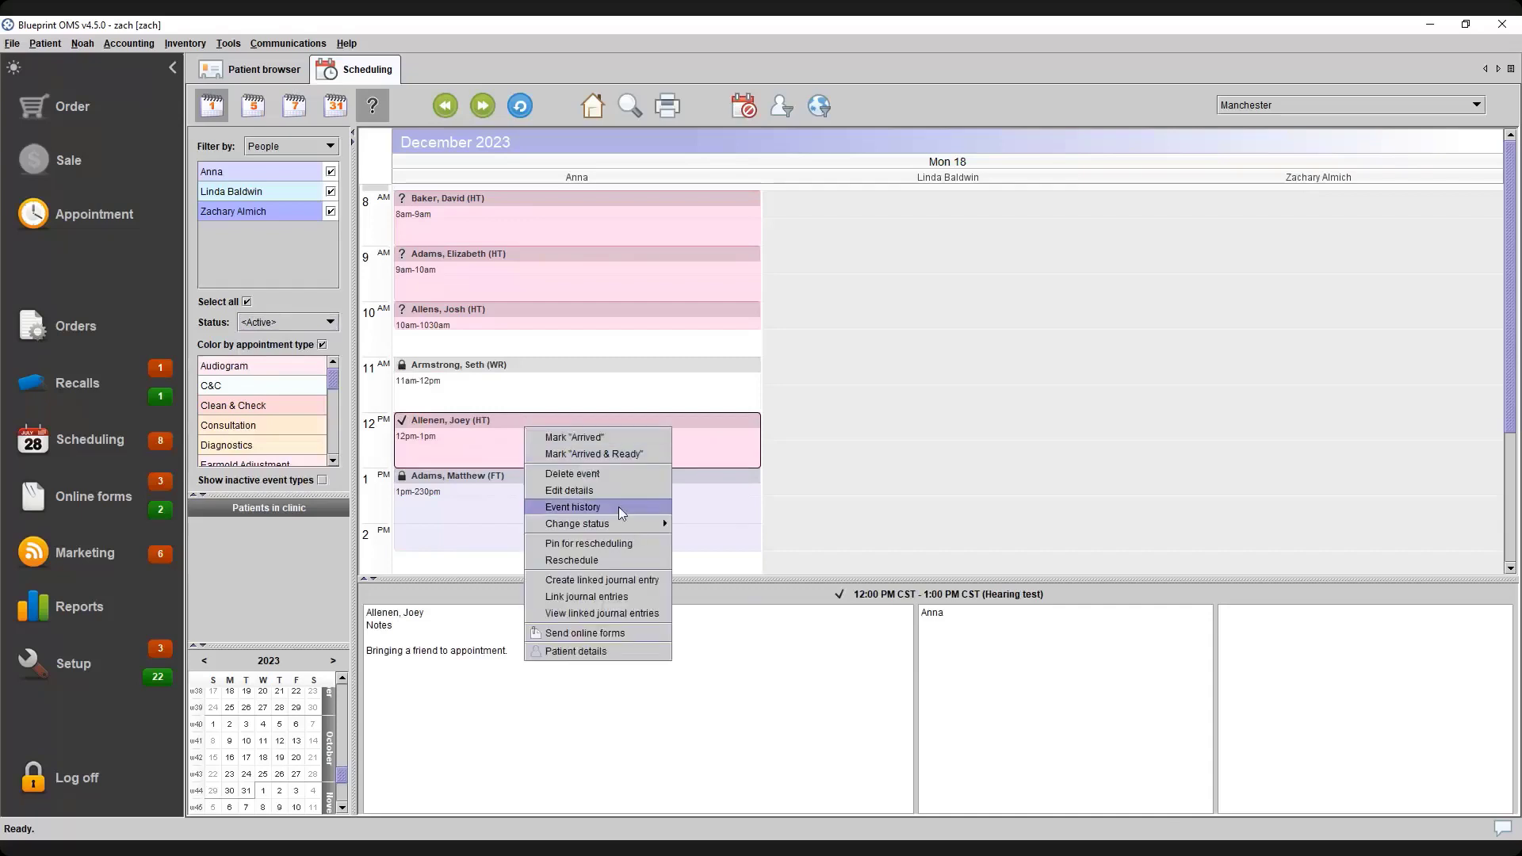
mouse_move(626, 522)
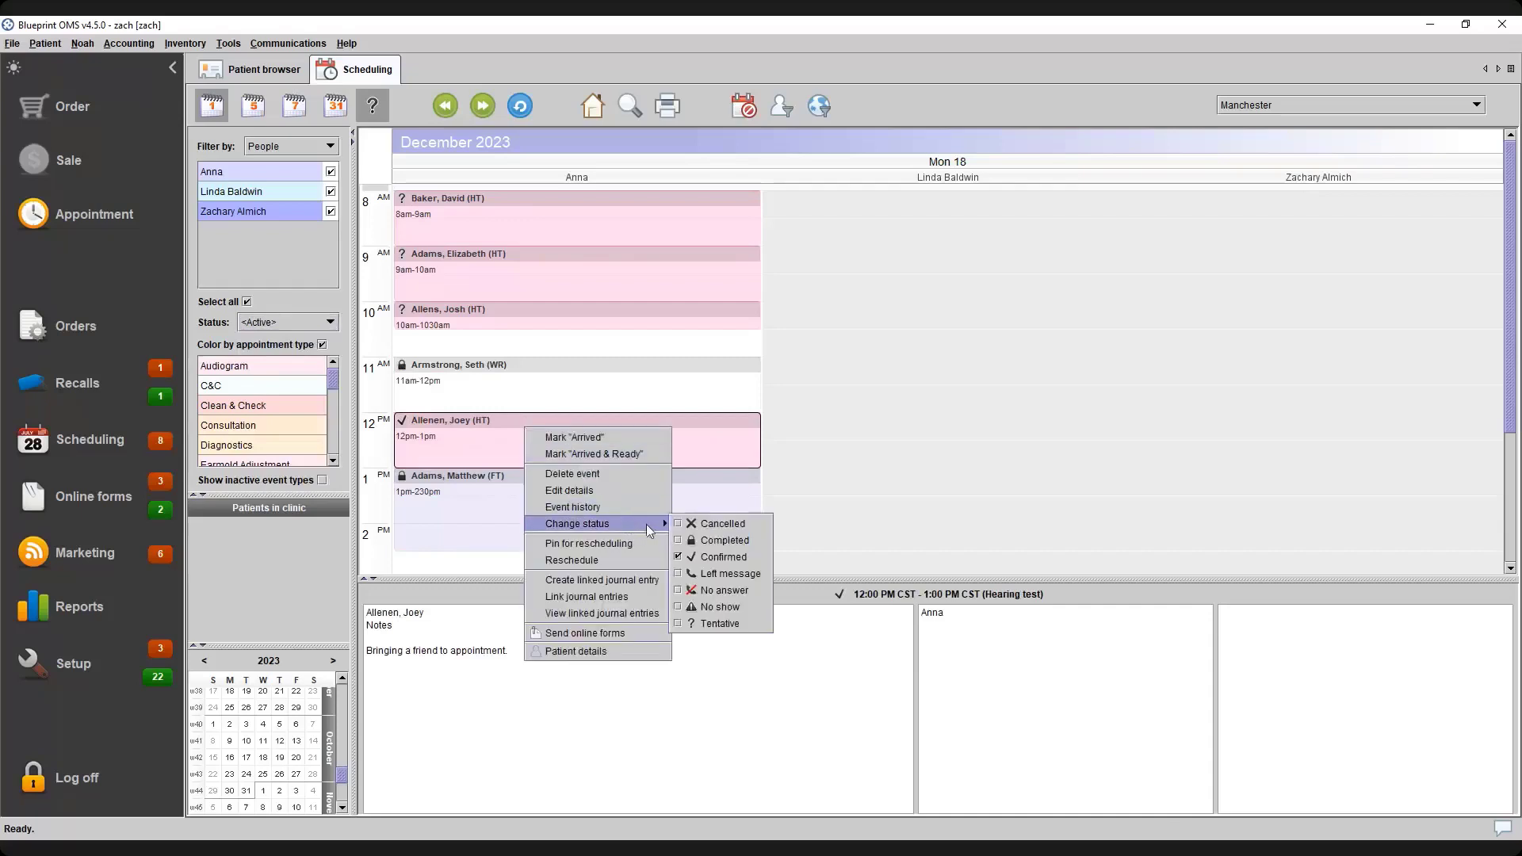
click(723, 525)
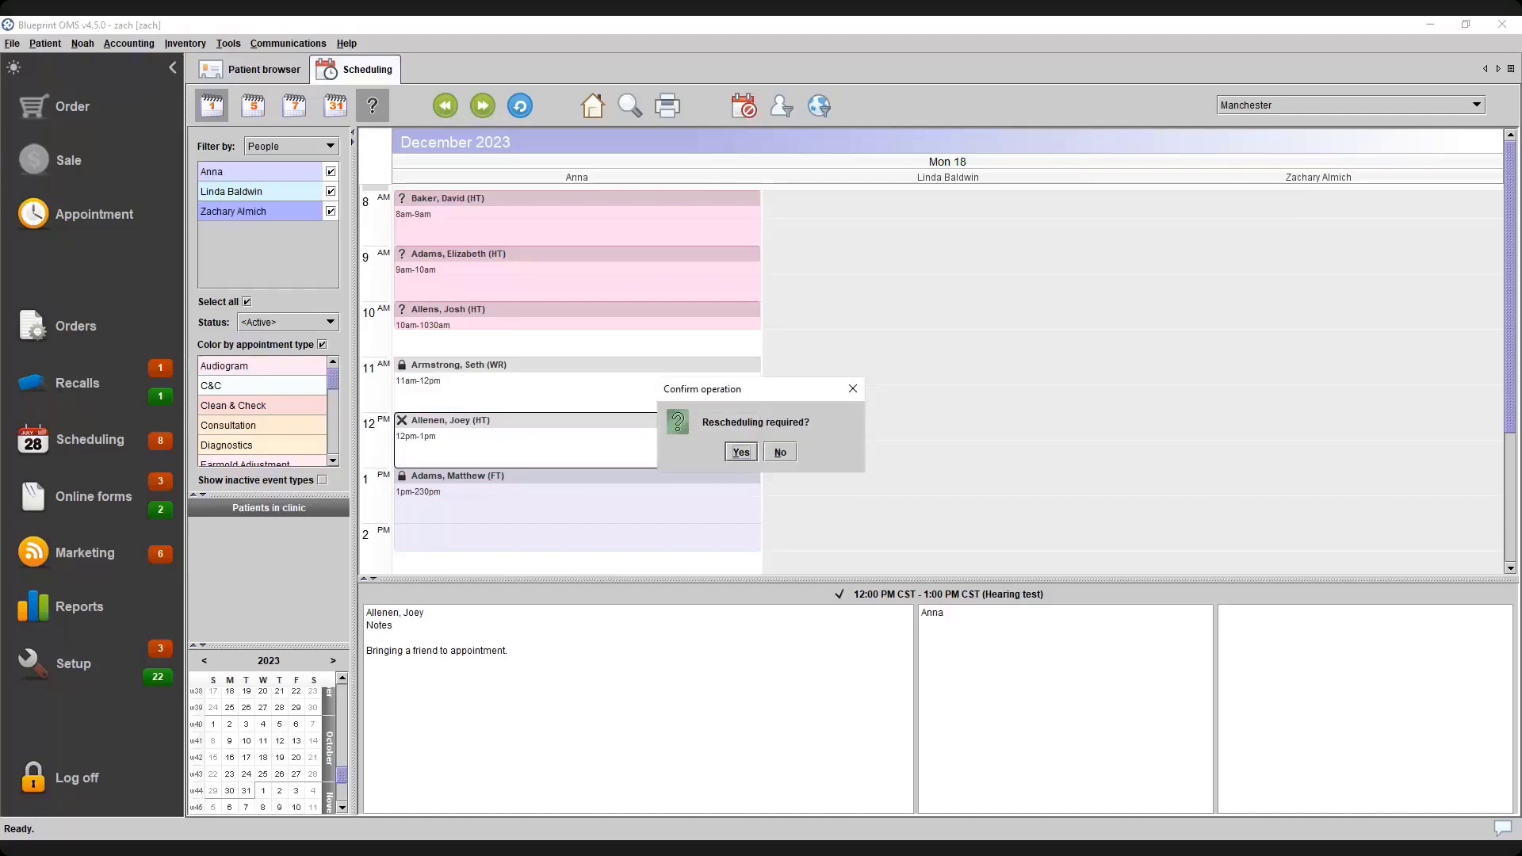
click(741, 452)
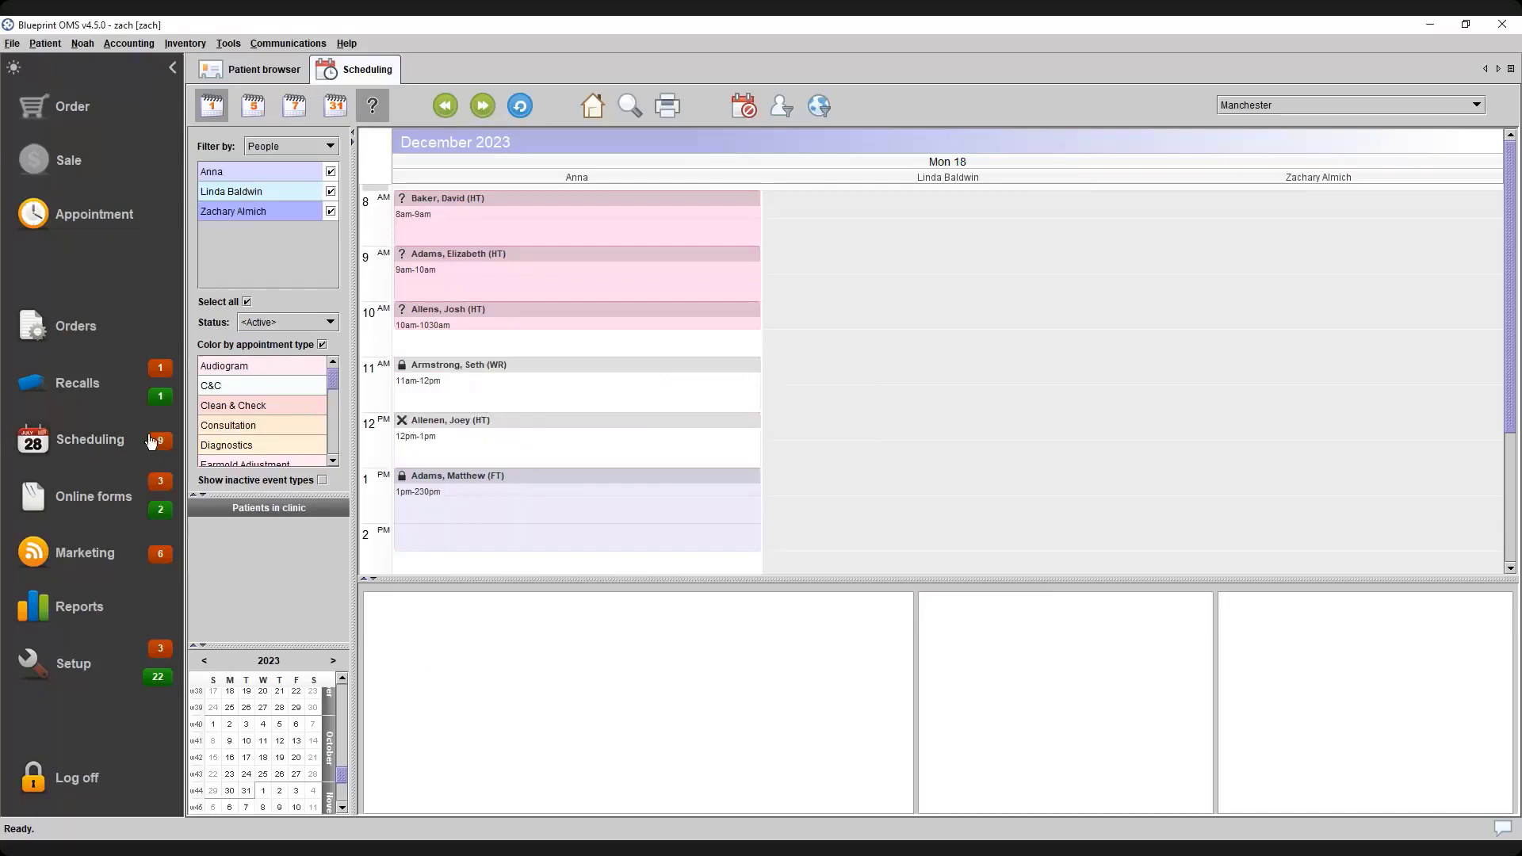
Open the scheduling list of appointments needing action and find the cancelled 12 PM hearing test
mouse_move(168, 446)
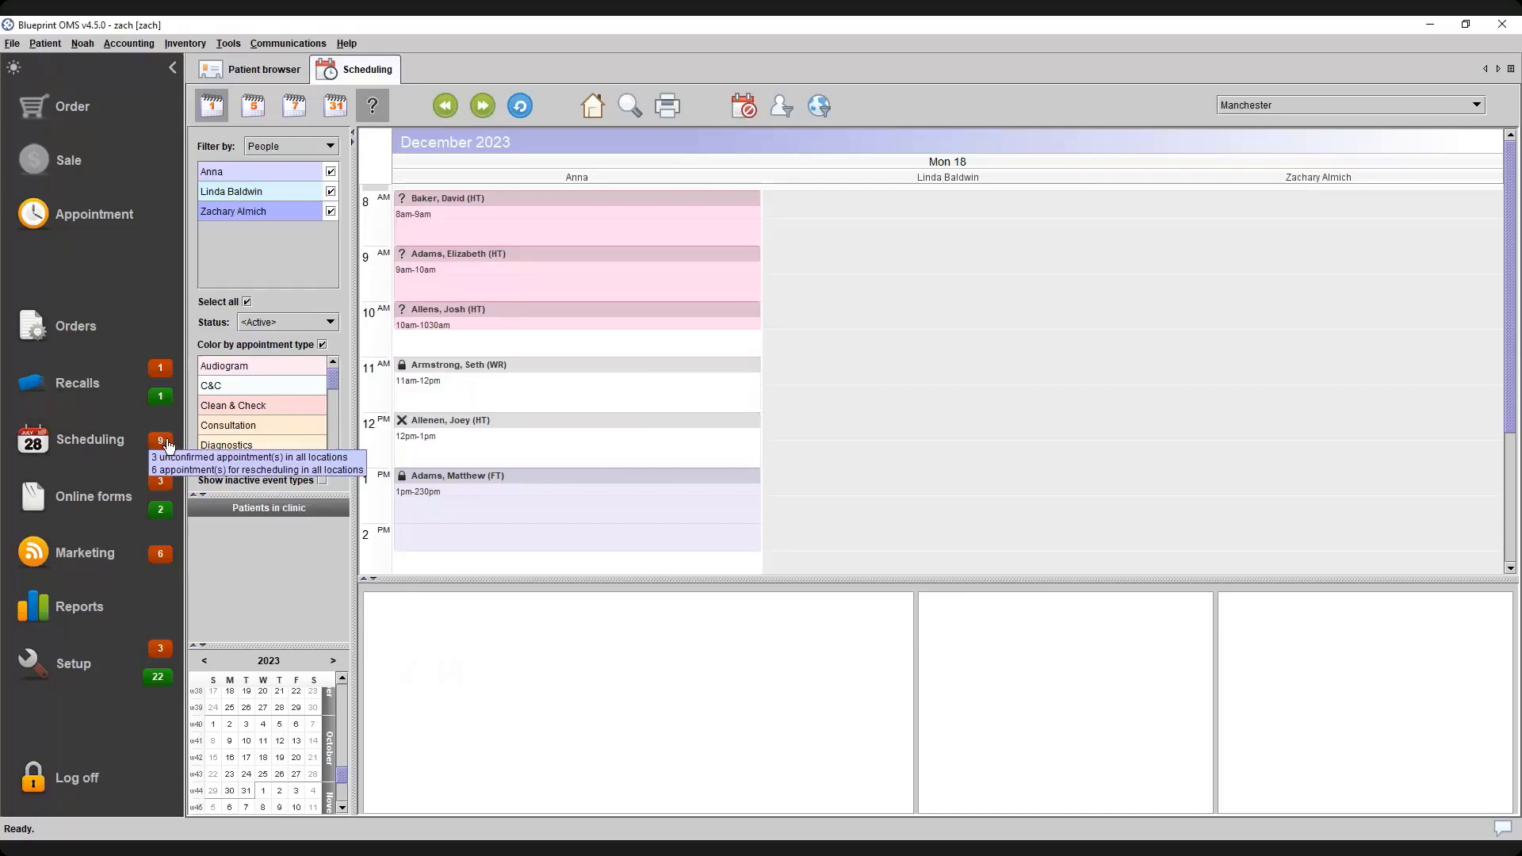
click(163, 447)
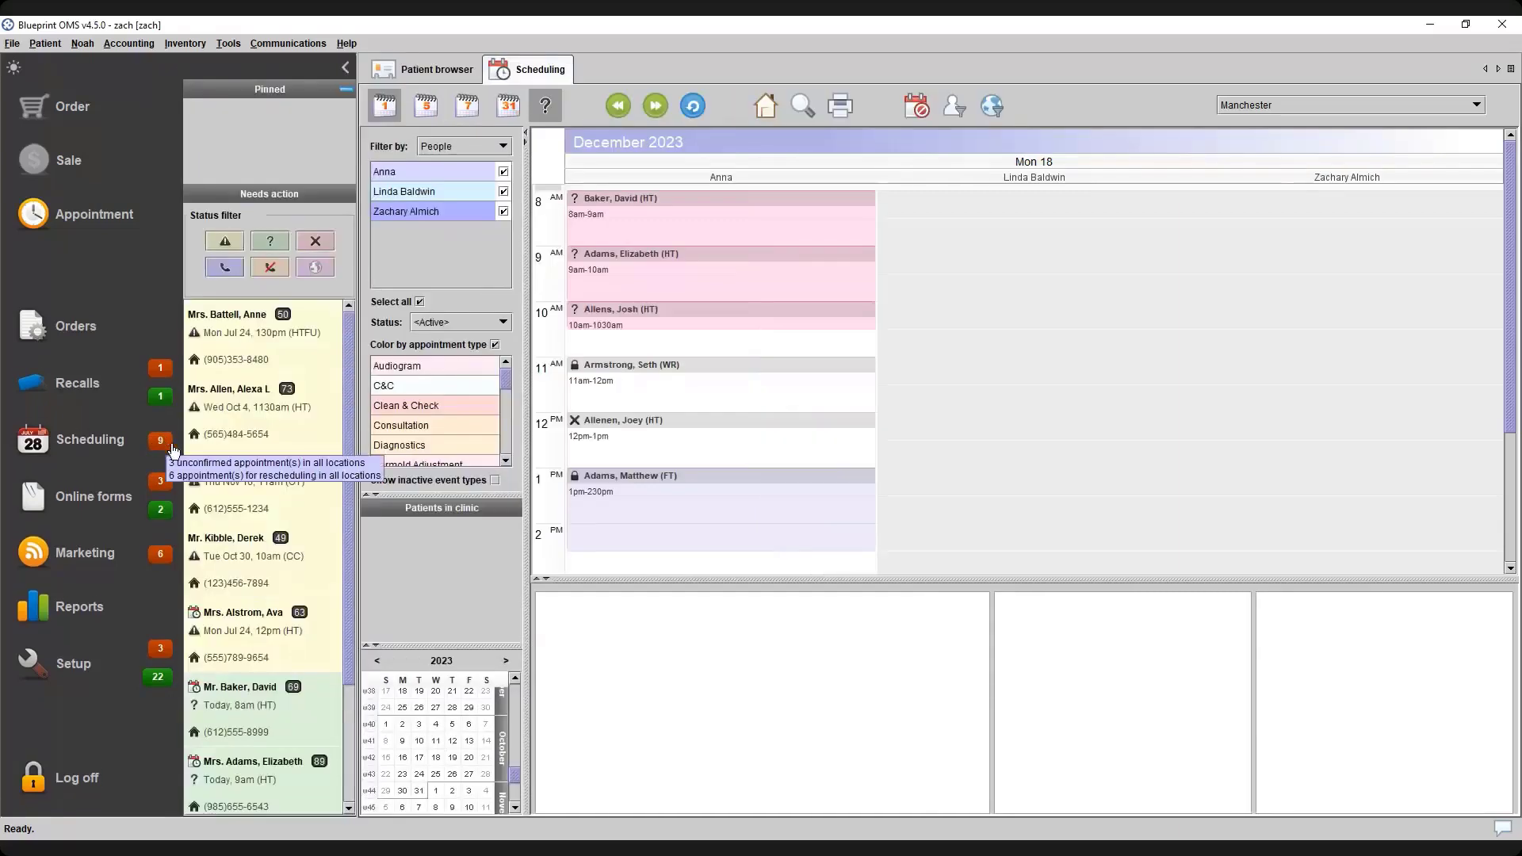
scroll(240, 493, down, 3)
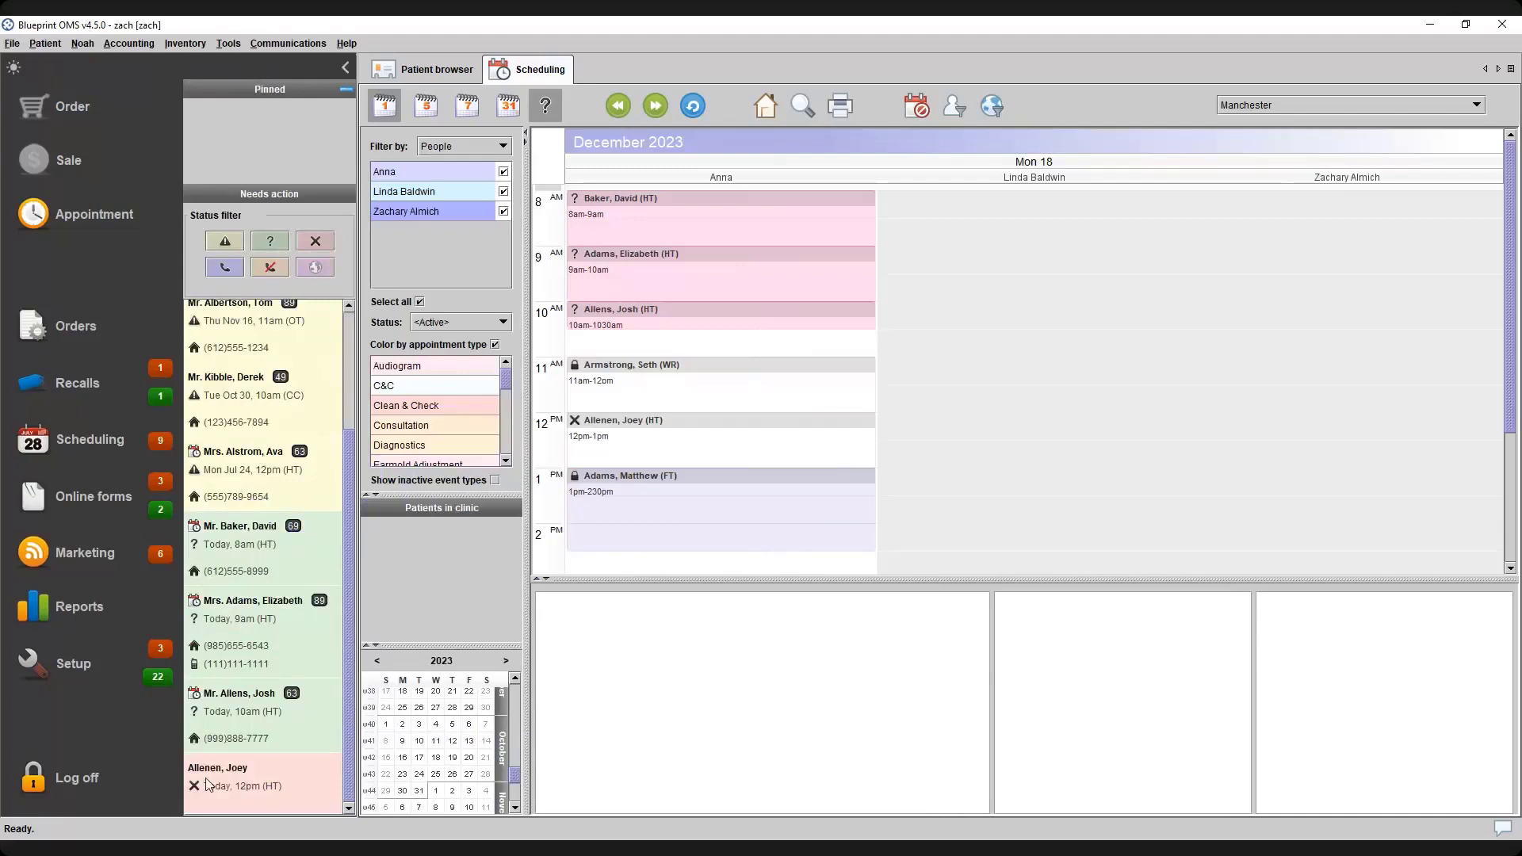
Reschedule the cancelled hearing test from the needs-action list, creating a Tentative event for 18 December 2023 at 12 PM
right_click(258, 773)
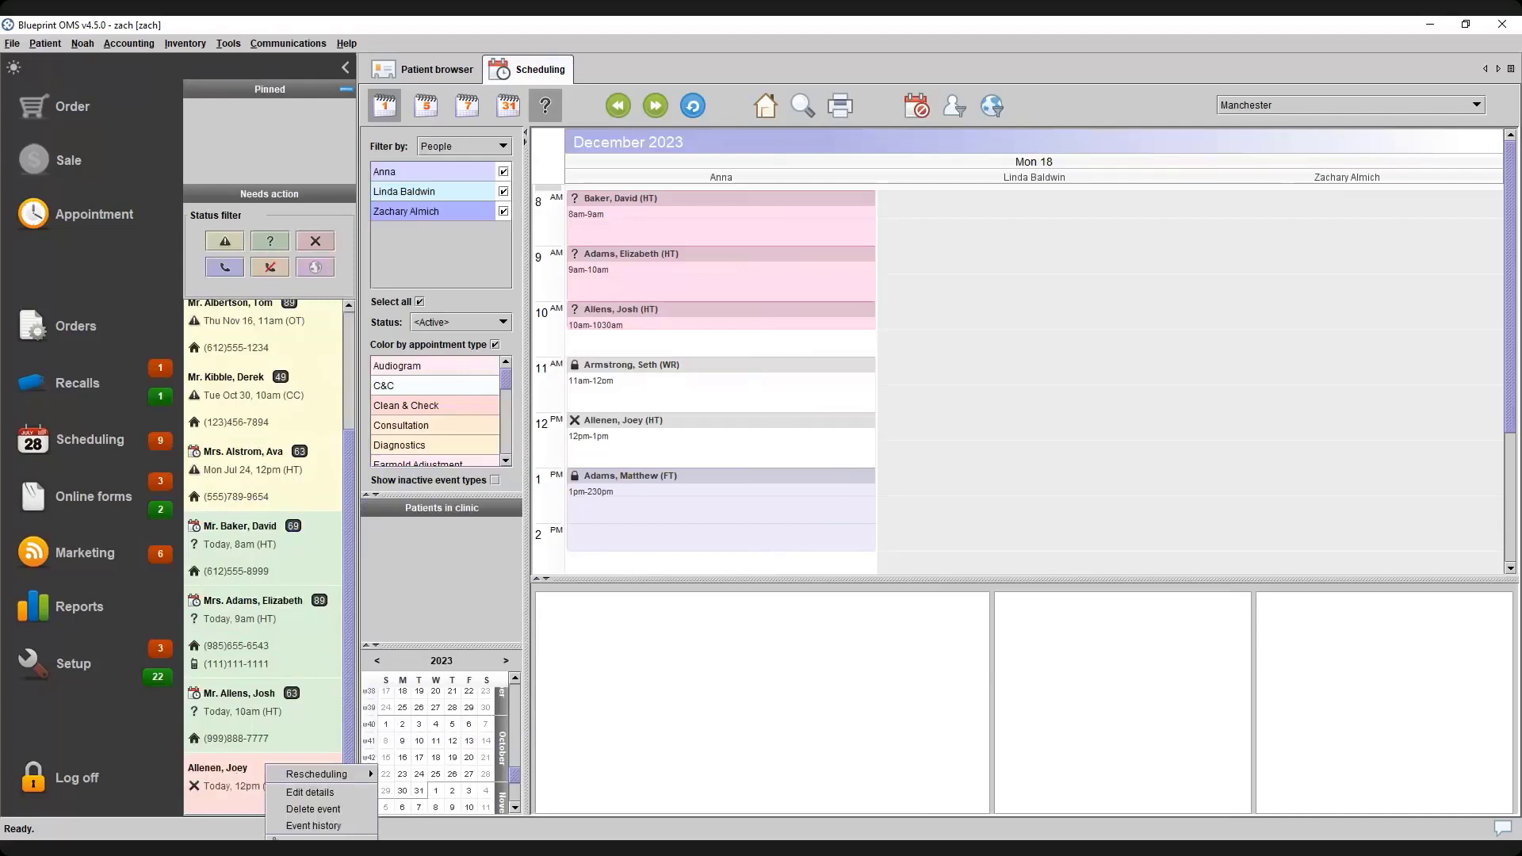
click(256, 768)
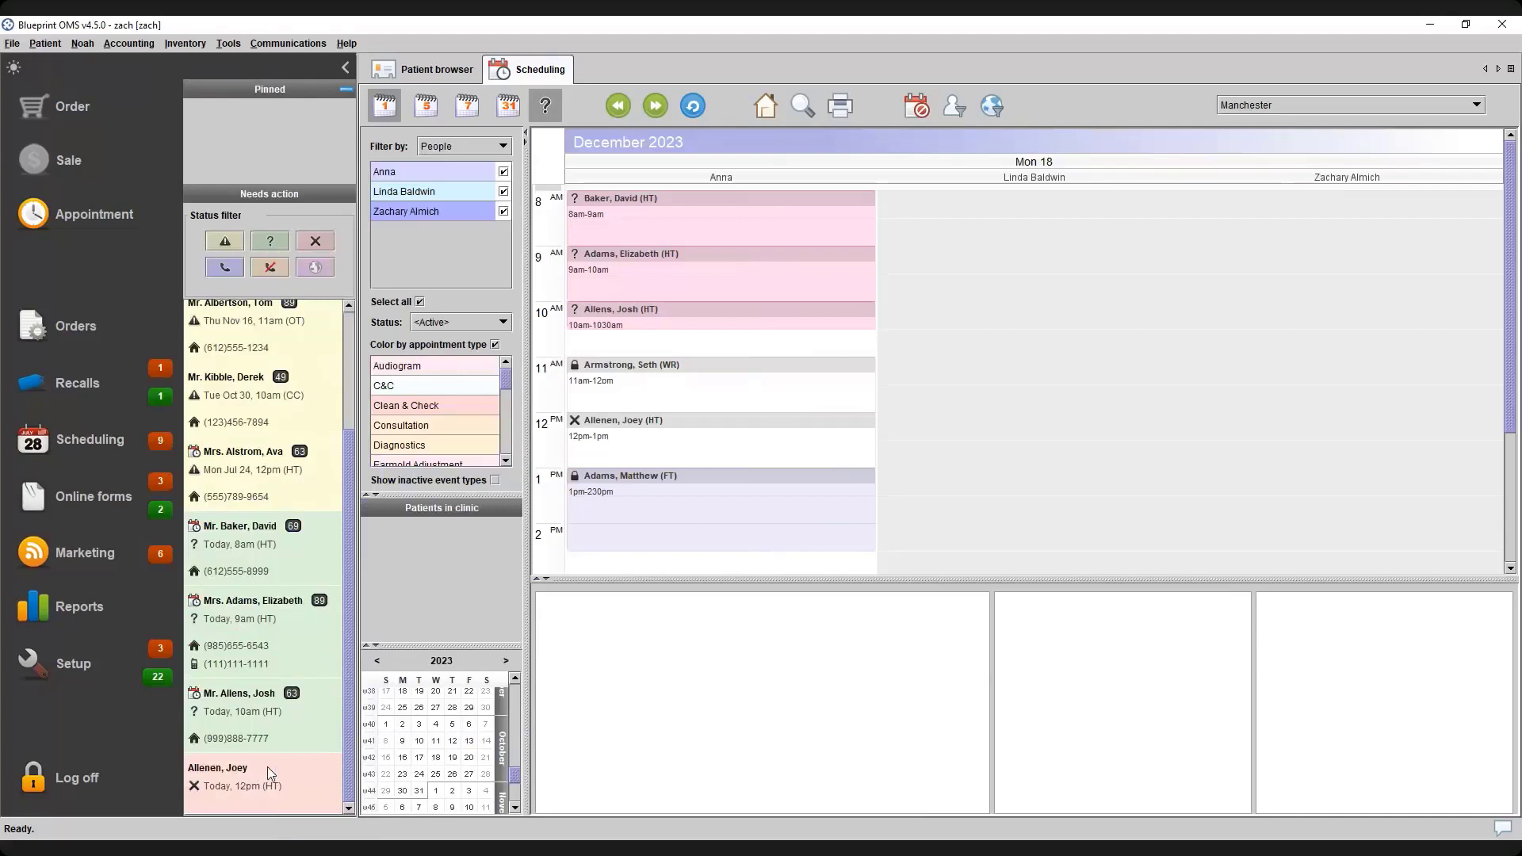
right_click(267, 765)
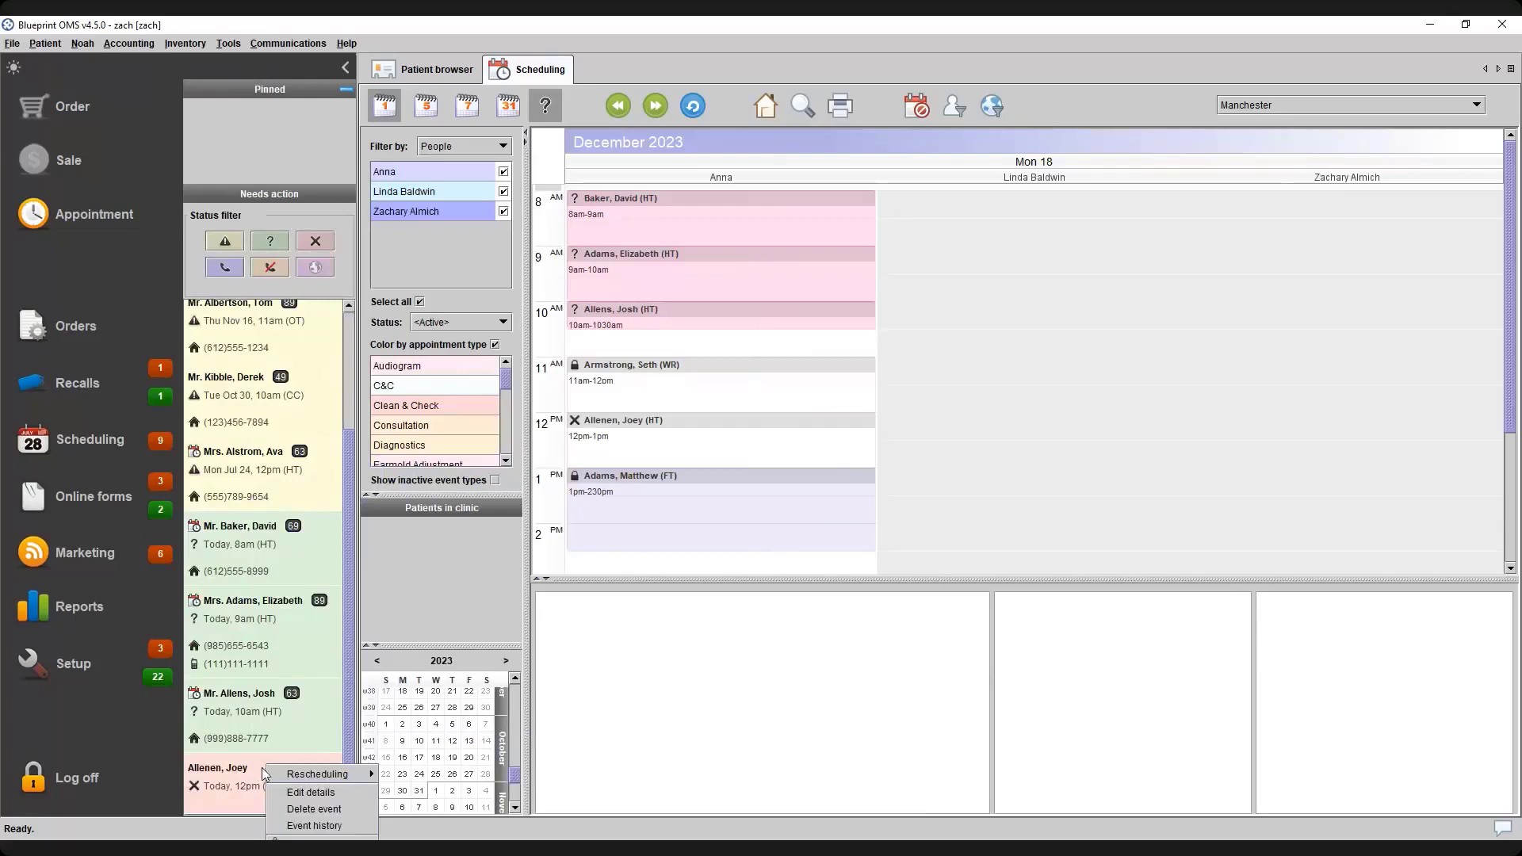
mouse_move(317, 774)
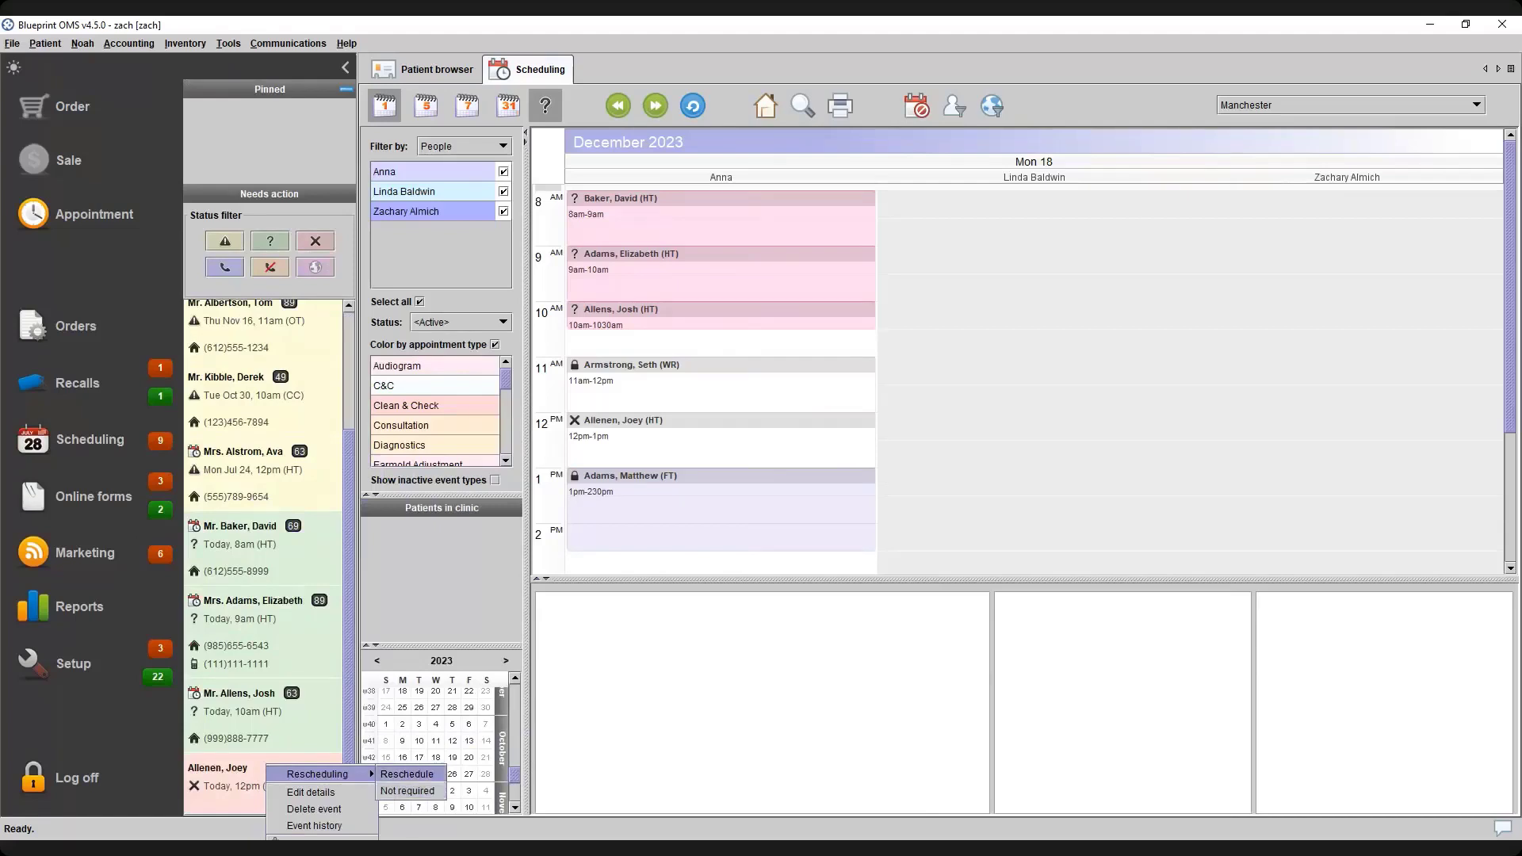
key(Return)
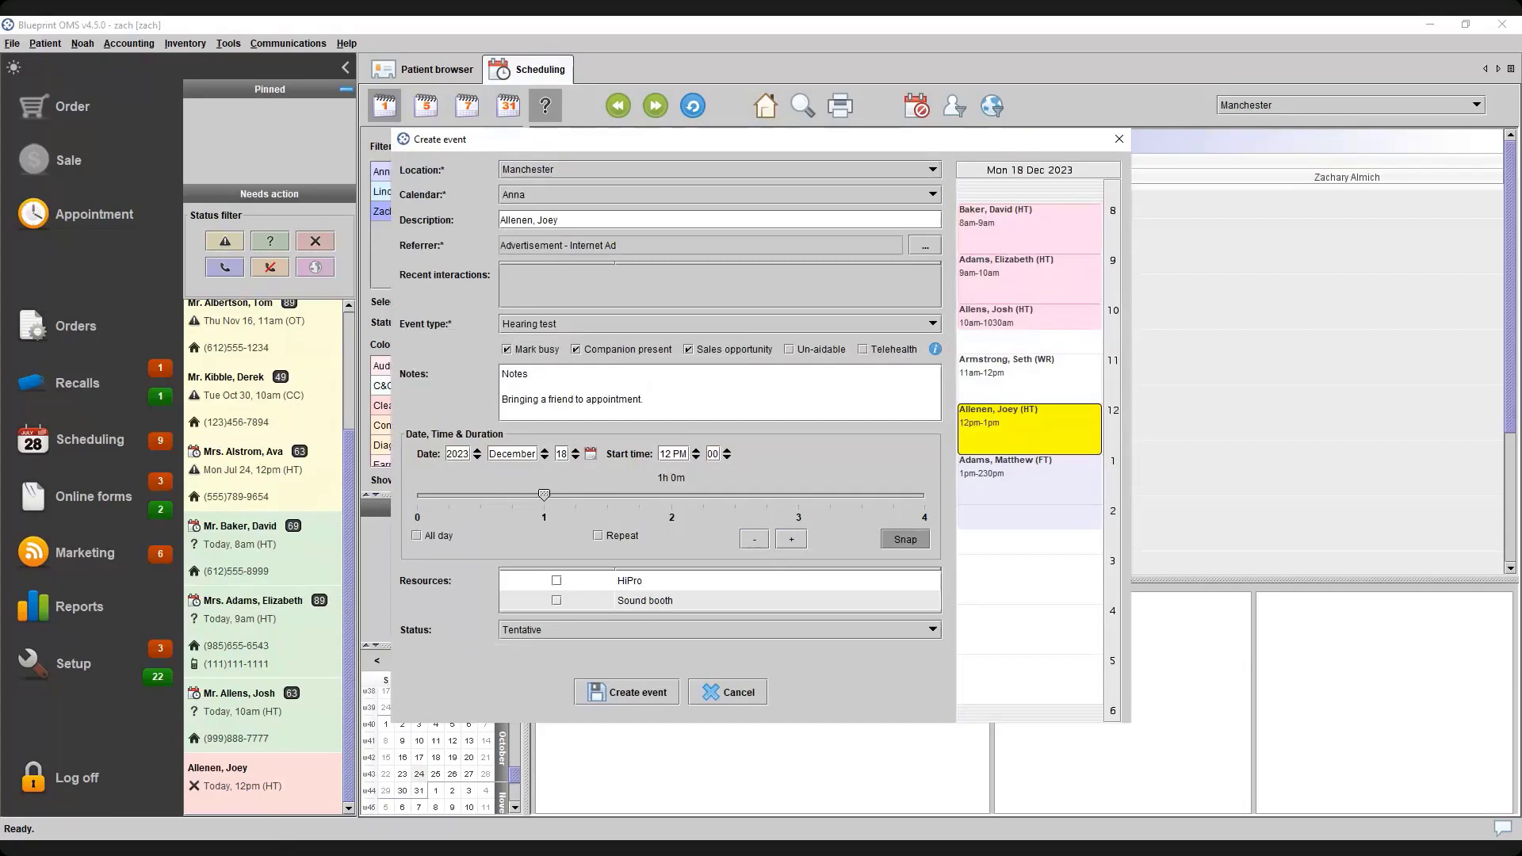
click(589, 452)
key(Escape)
click(626, 691)
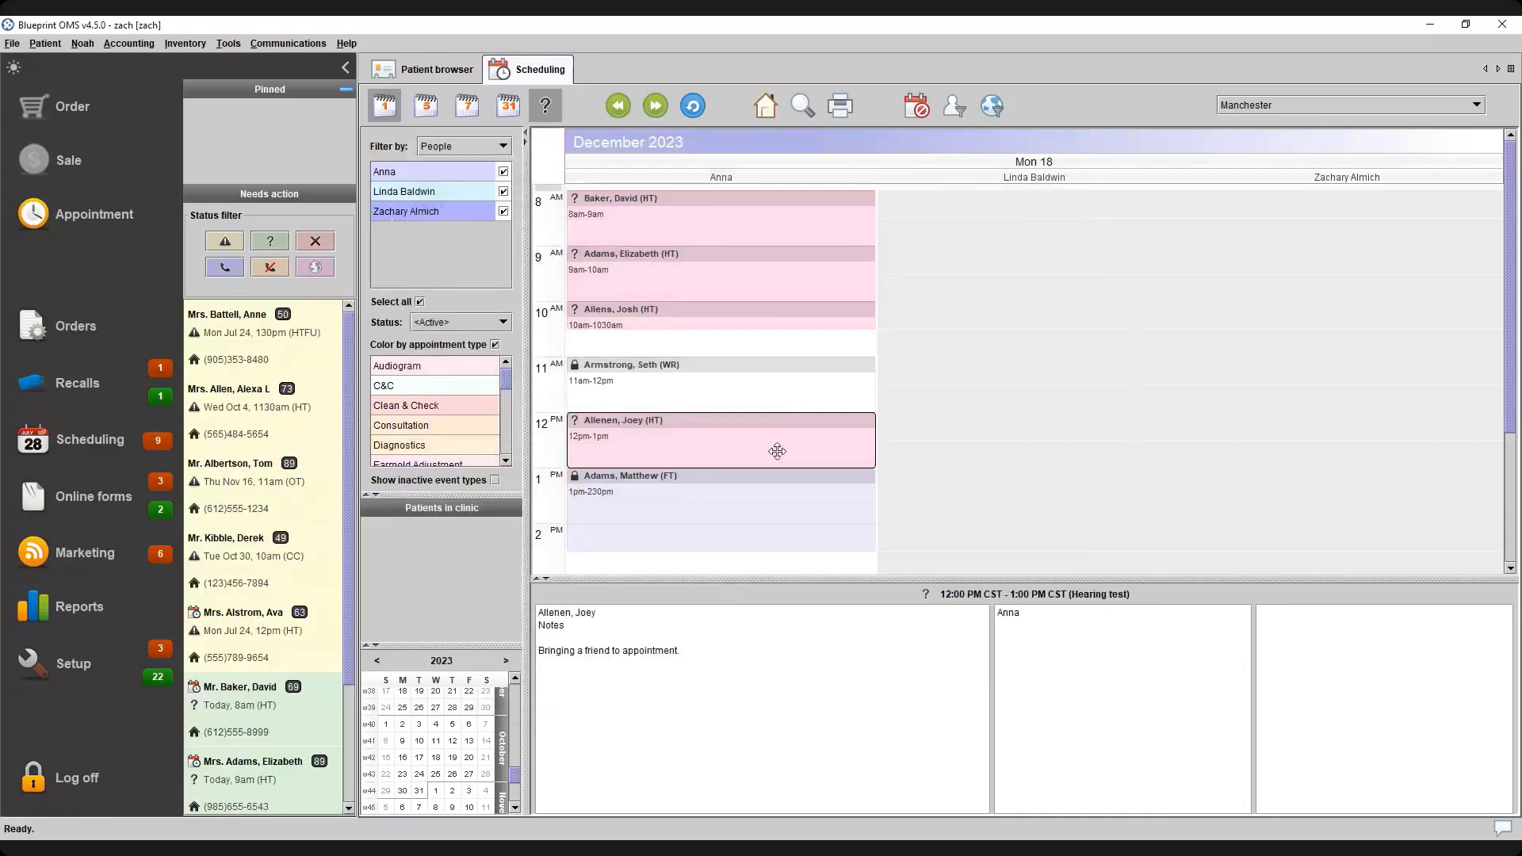
Change the rescheduled 12 PM hearing test's status to Cancelled, with no rescheduling required
right_click(687, 432)
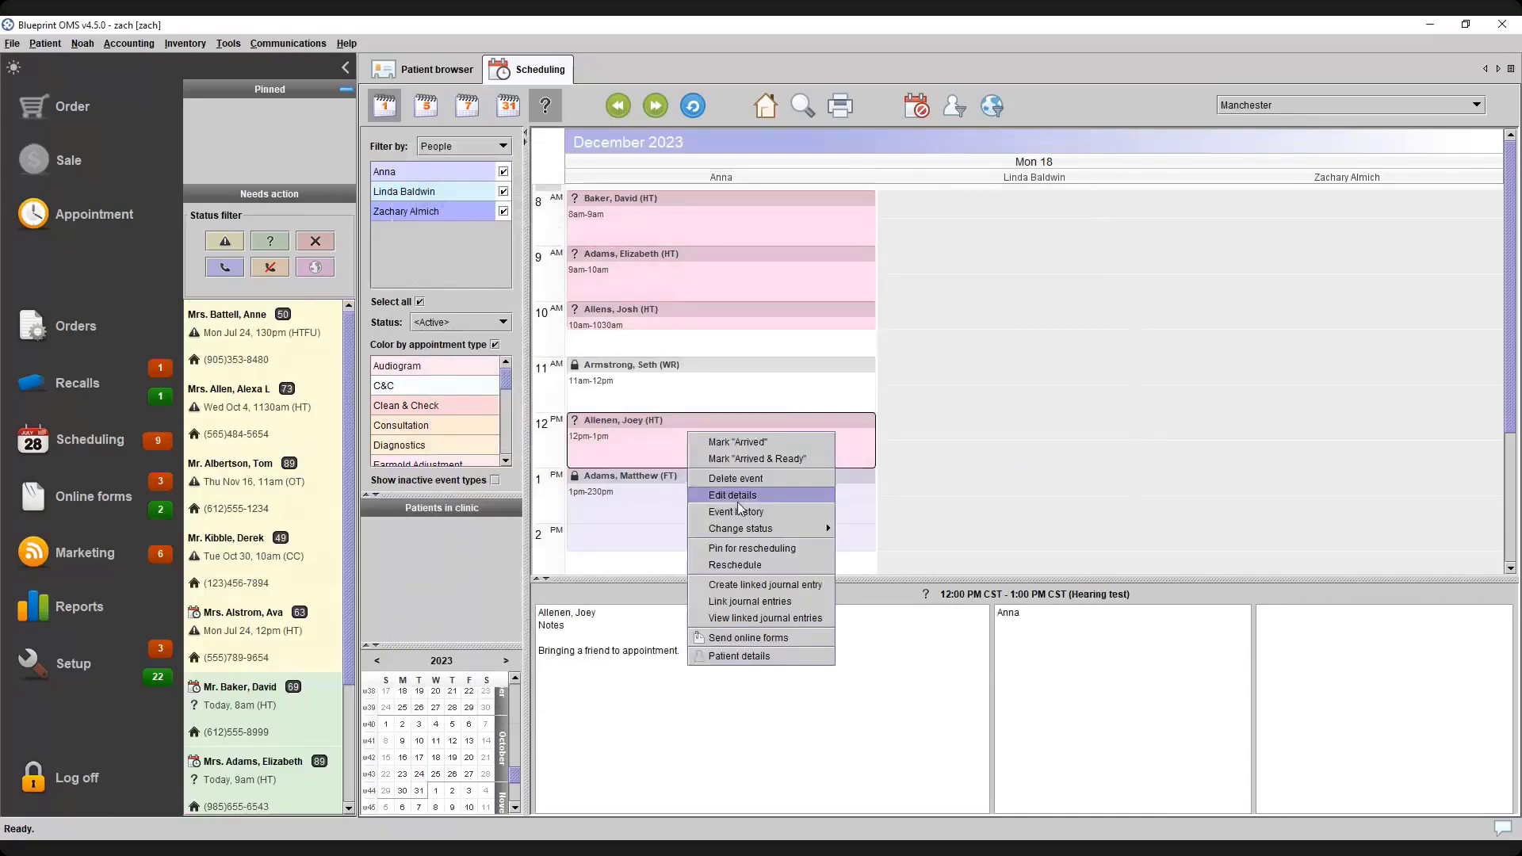
mouse_move(753, 527)
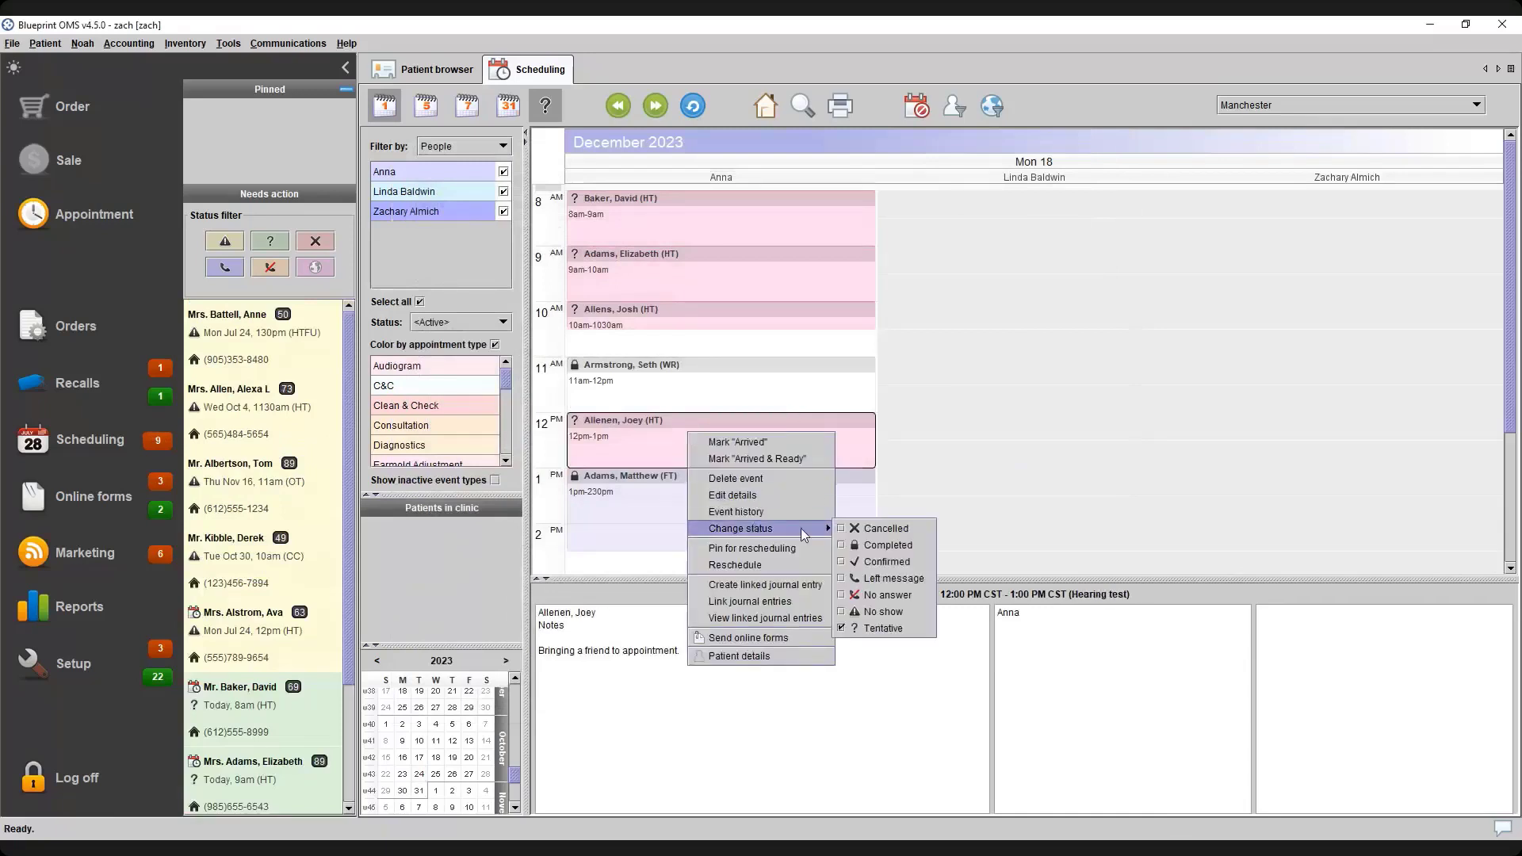
click(863, 527)
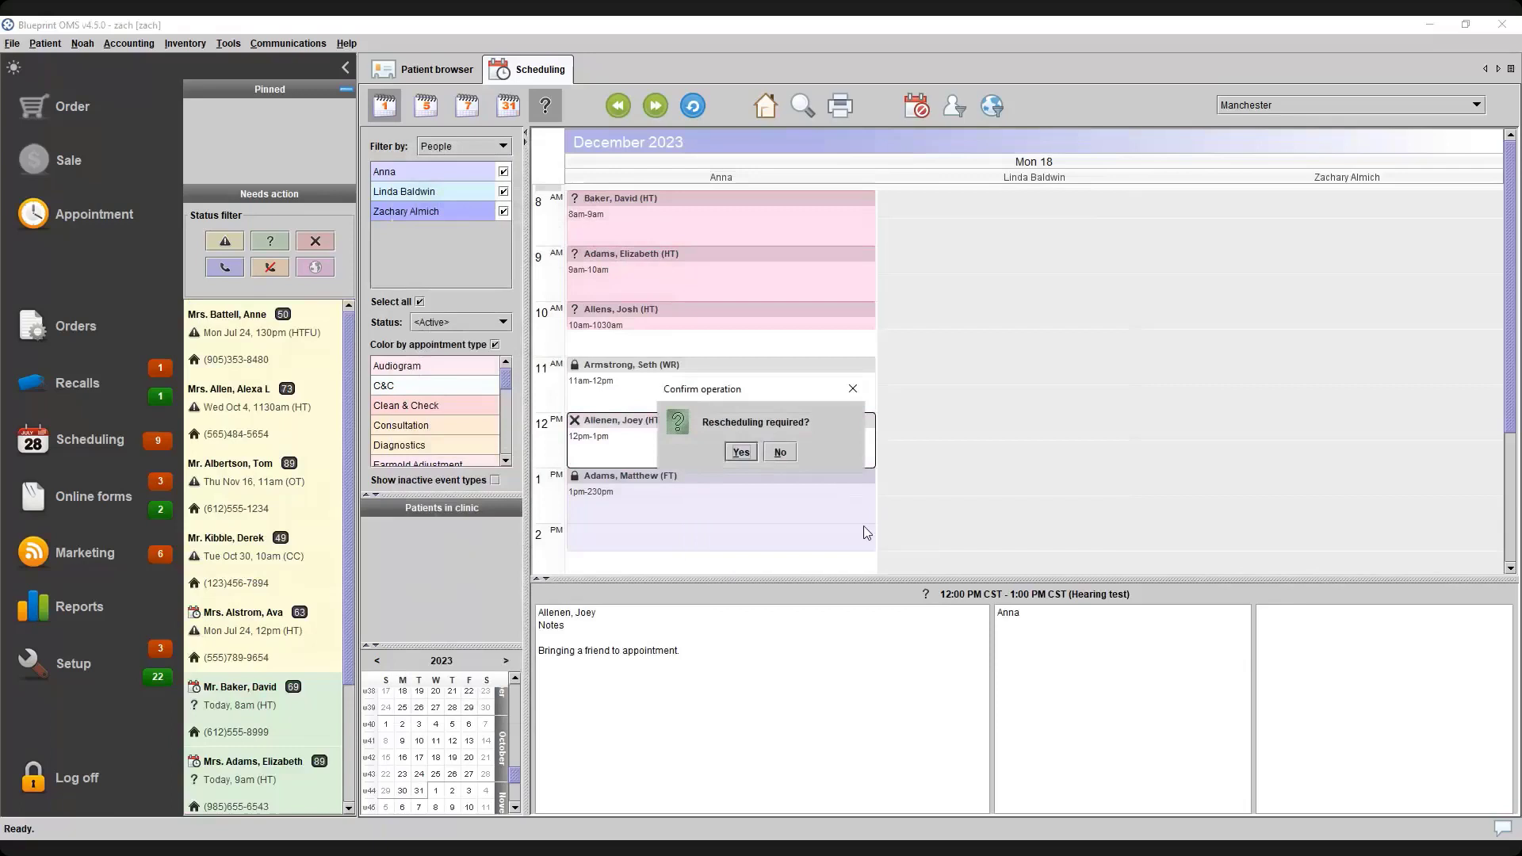
click(780, 452)
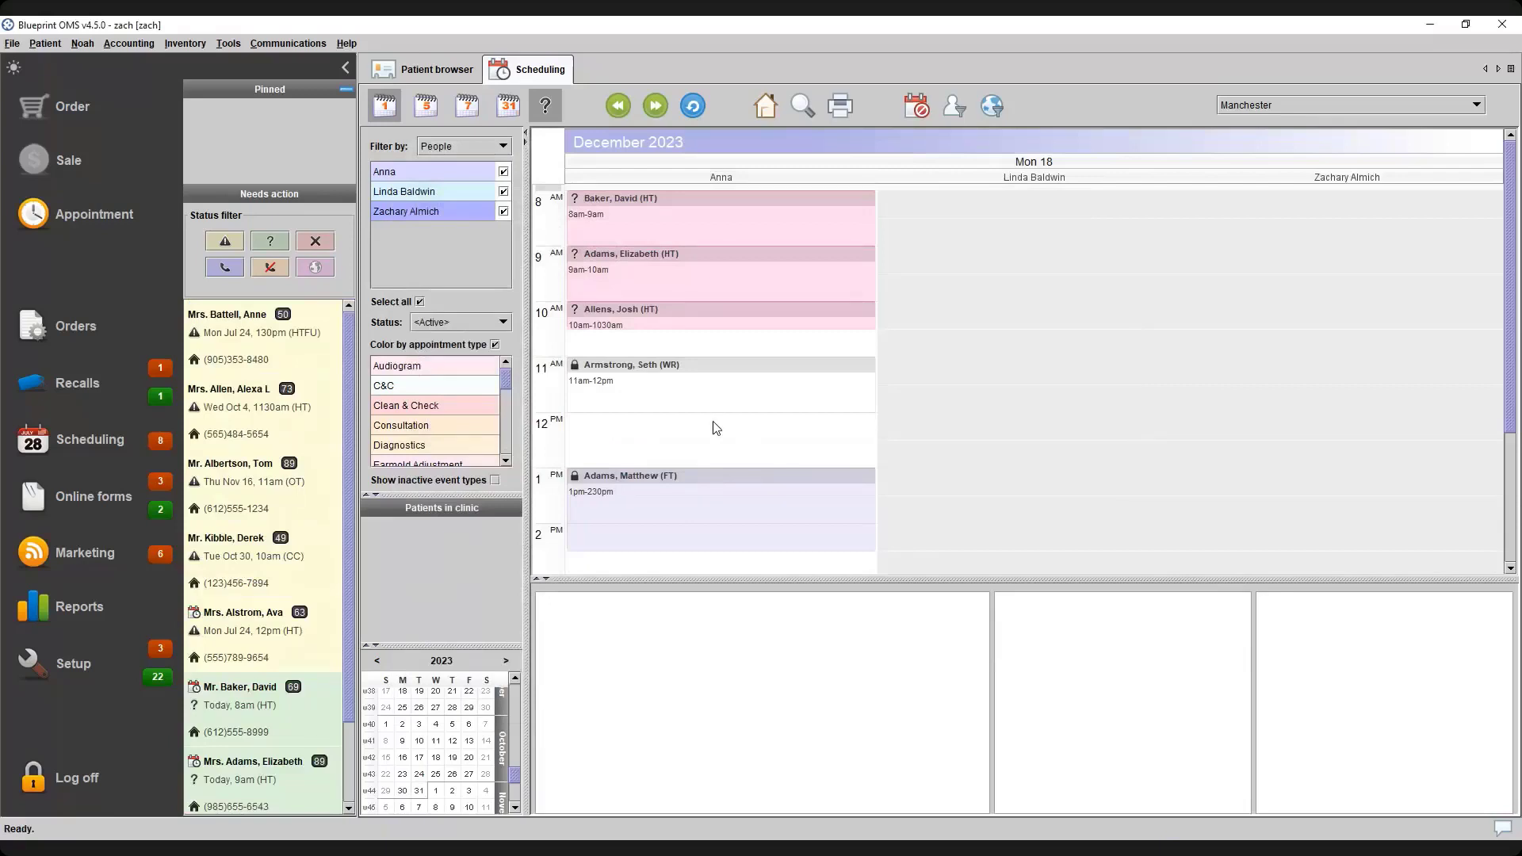
Filter the calendar to <Inactive> appointments and change the second cancelled 12 PM hearing test back to Tentative
click(493, 323)
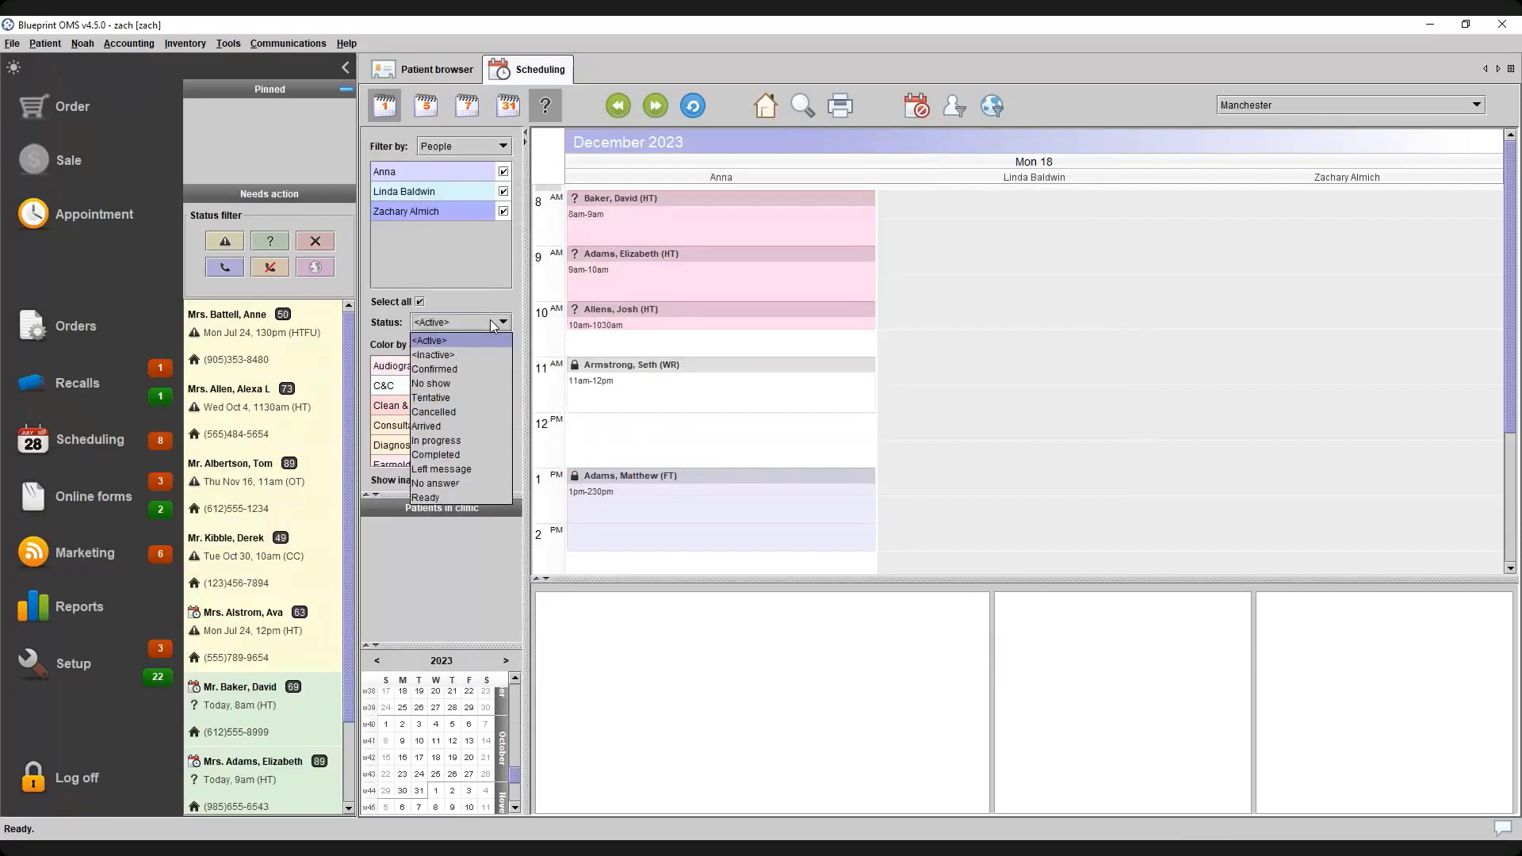
click(457, 355)
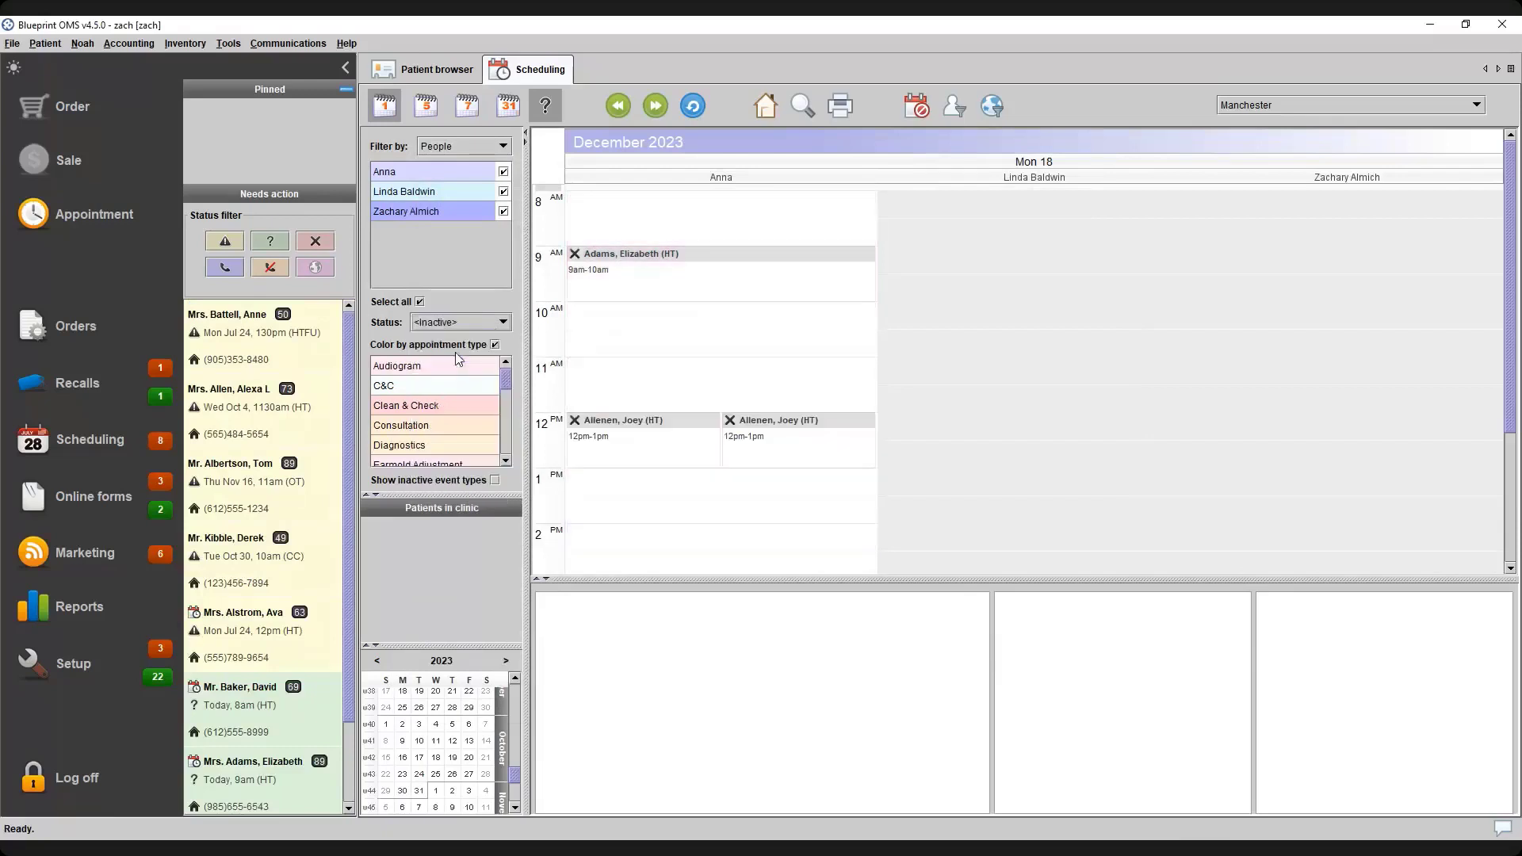
click(604, 428)
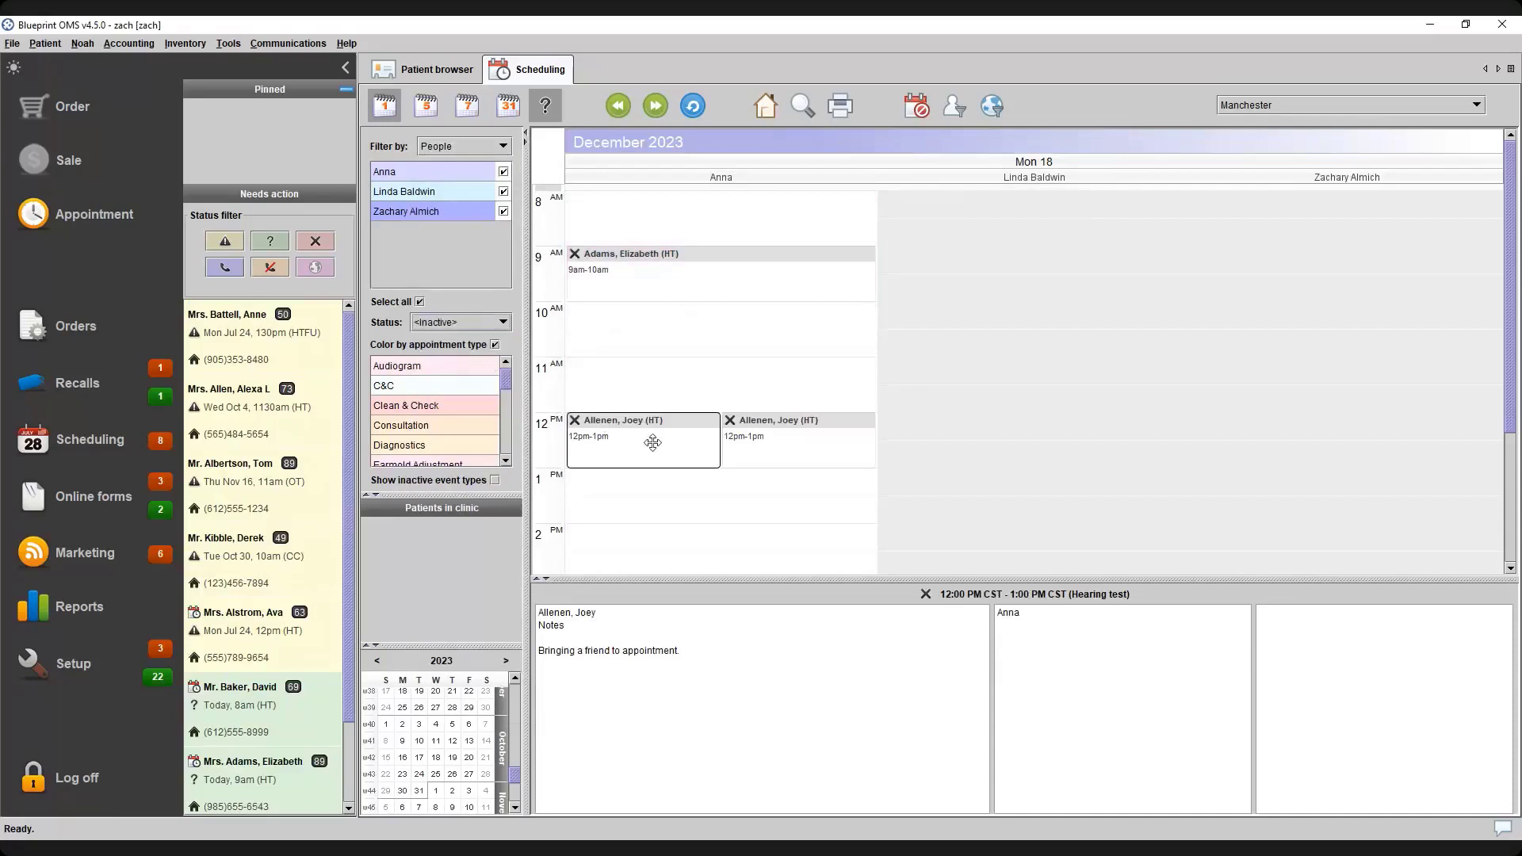
click(738, 440)
right_click(759, 432)
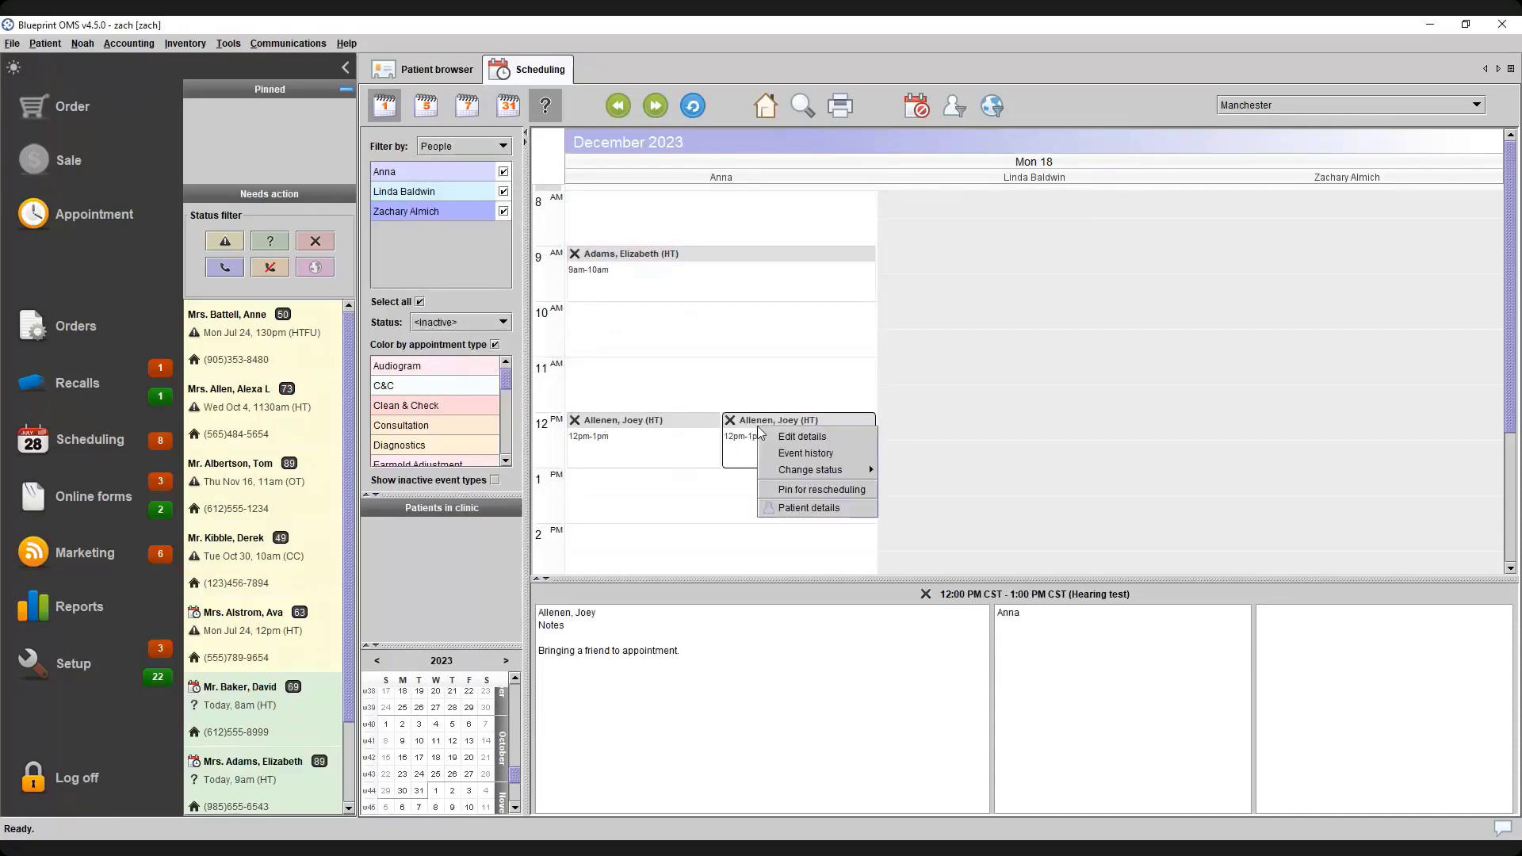
mouse_move(837, 476)
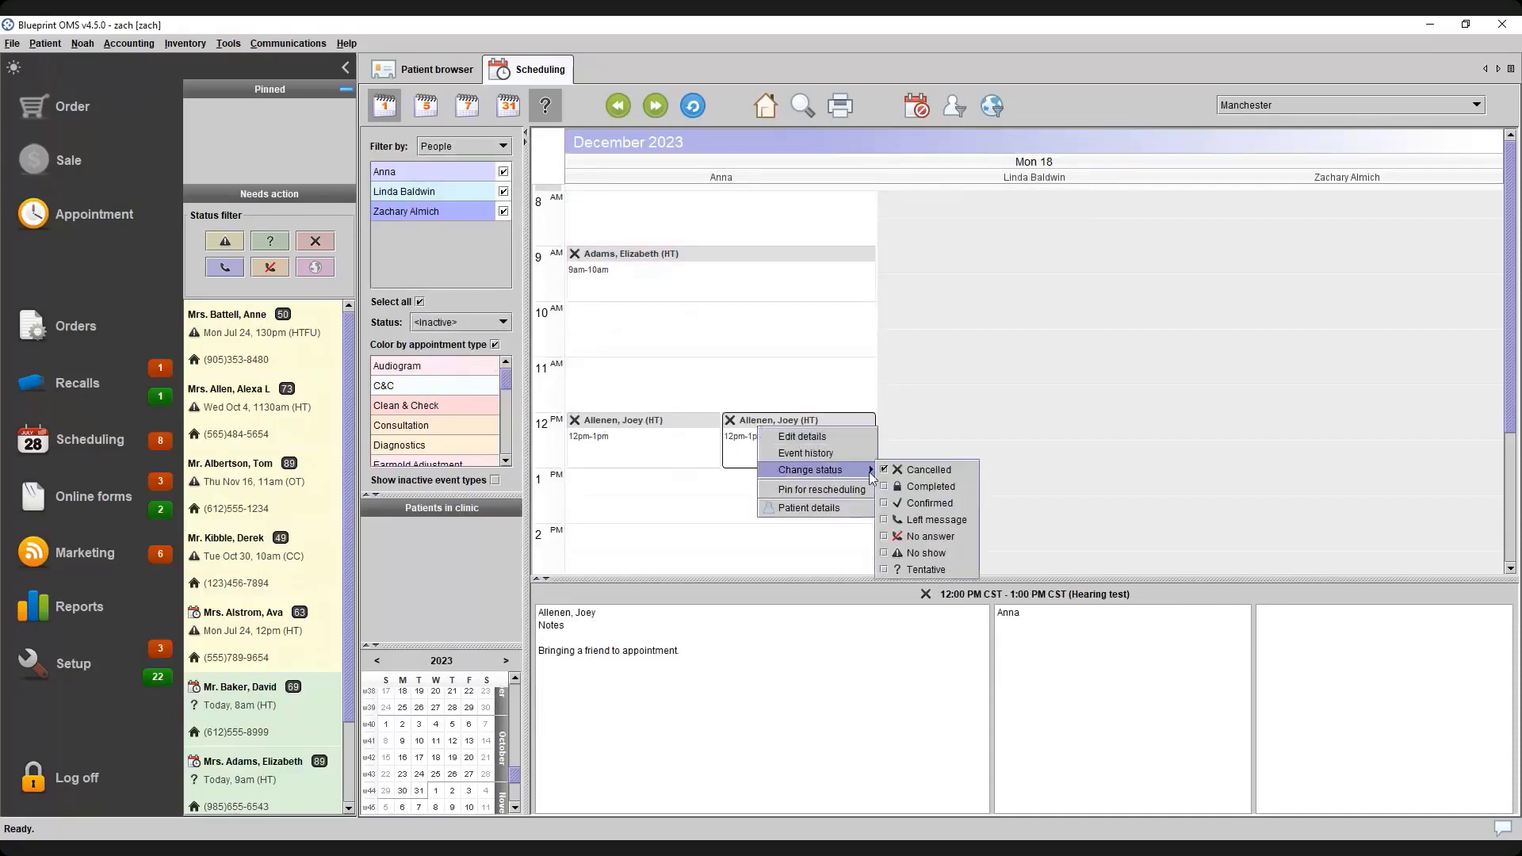
click(926, 570)
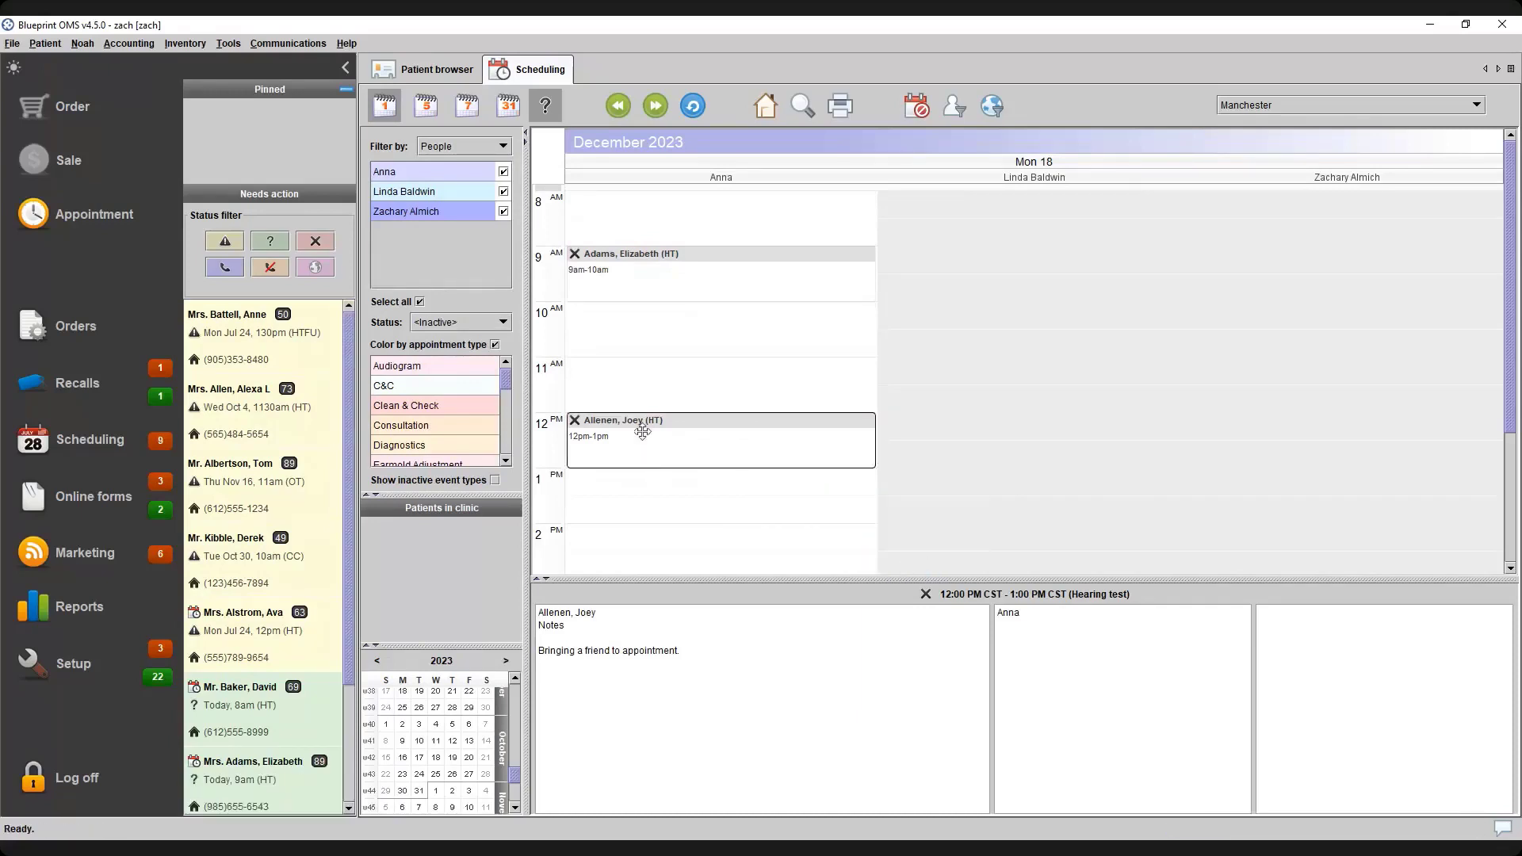
Return the calendar to <Active> appointments and select the restored 12 PM hearing test
click(486, 321)
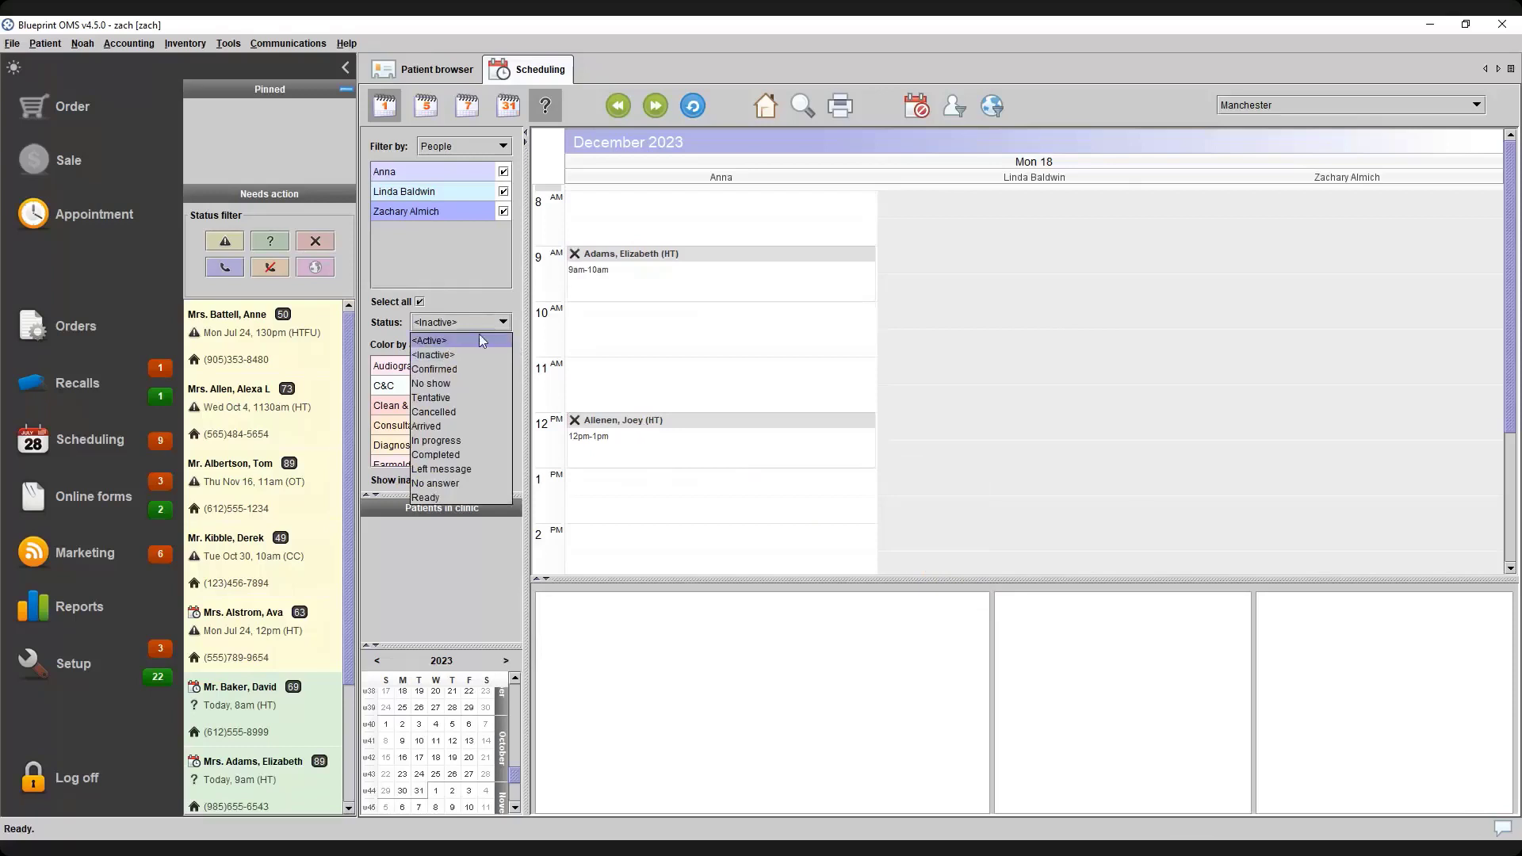
click(479, 340)
click(650, 434)
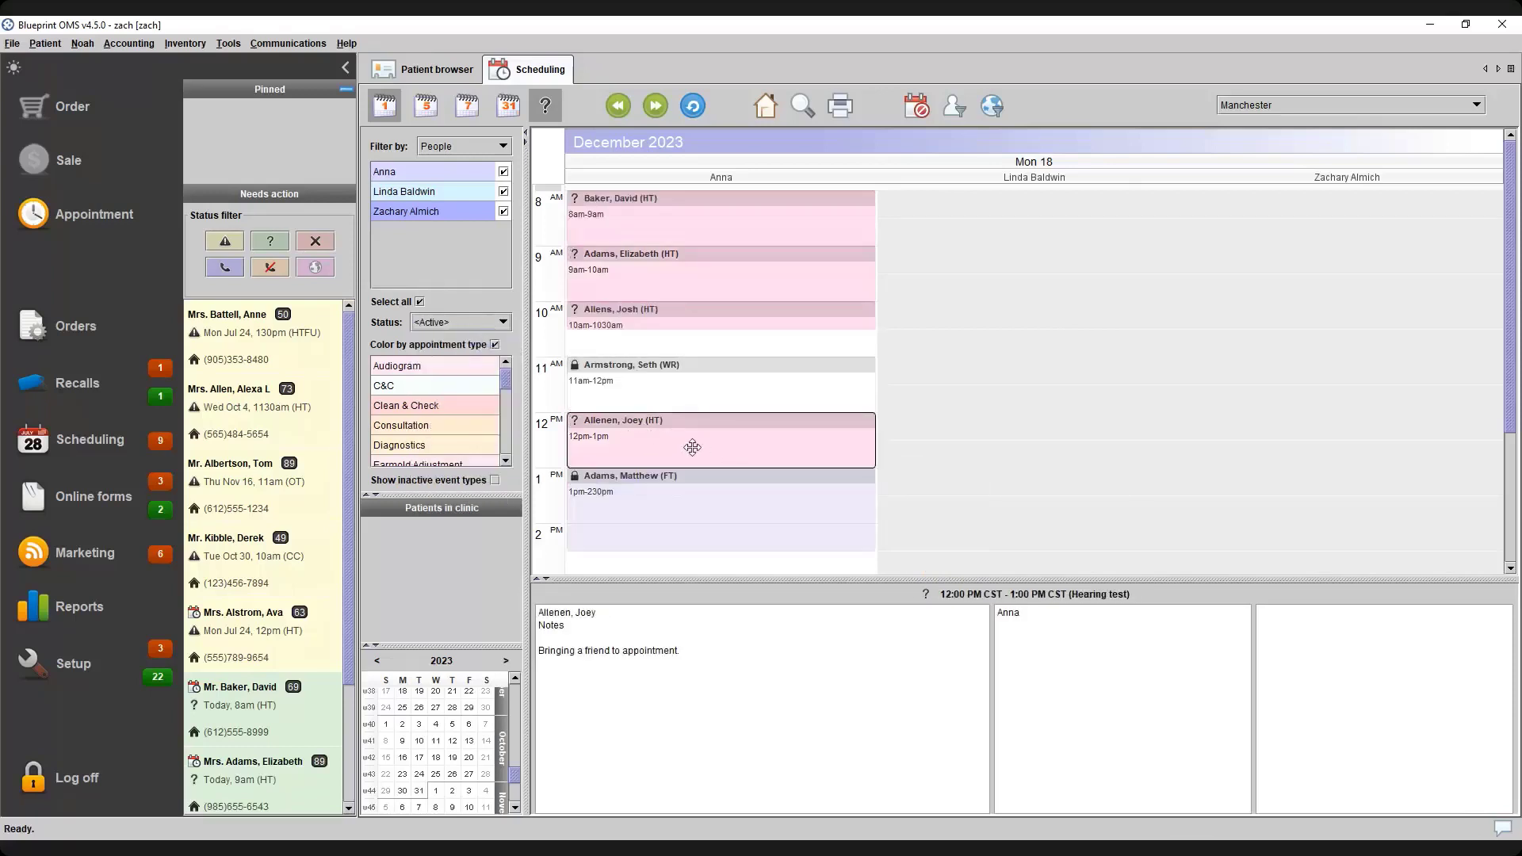
Create a Tentative 30-minute hearing test without a patient on 18 December 2023 at 3 PM in the first provider's calendar
scroll(707, 435, down, 4)
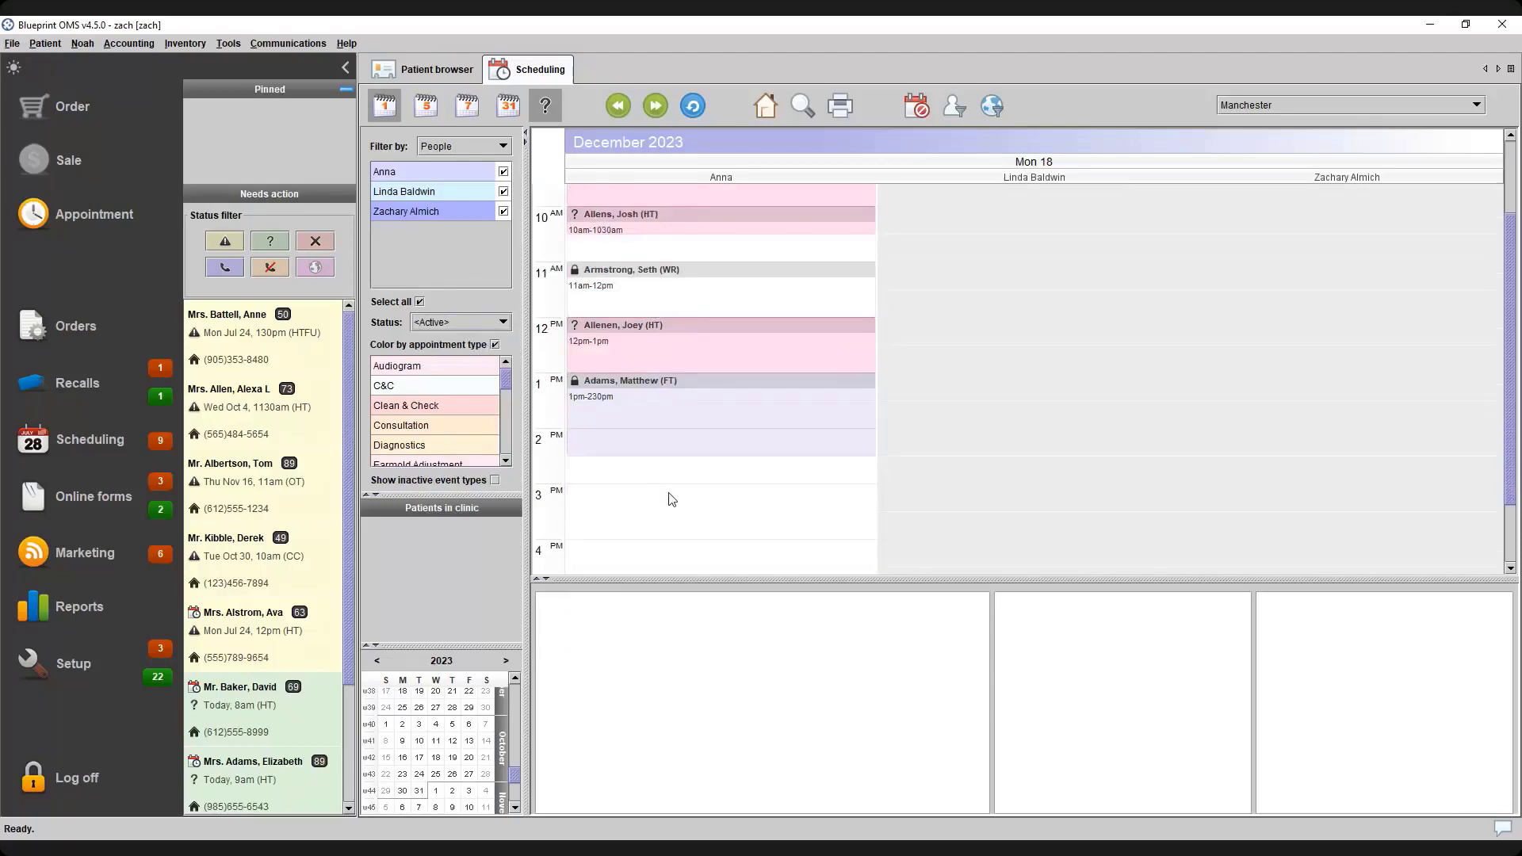
click(675, 497)
click(679, 498)
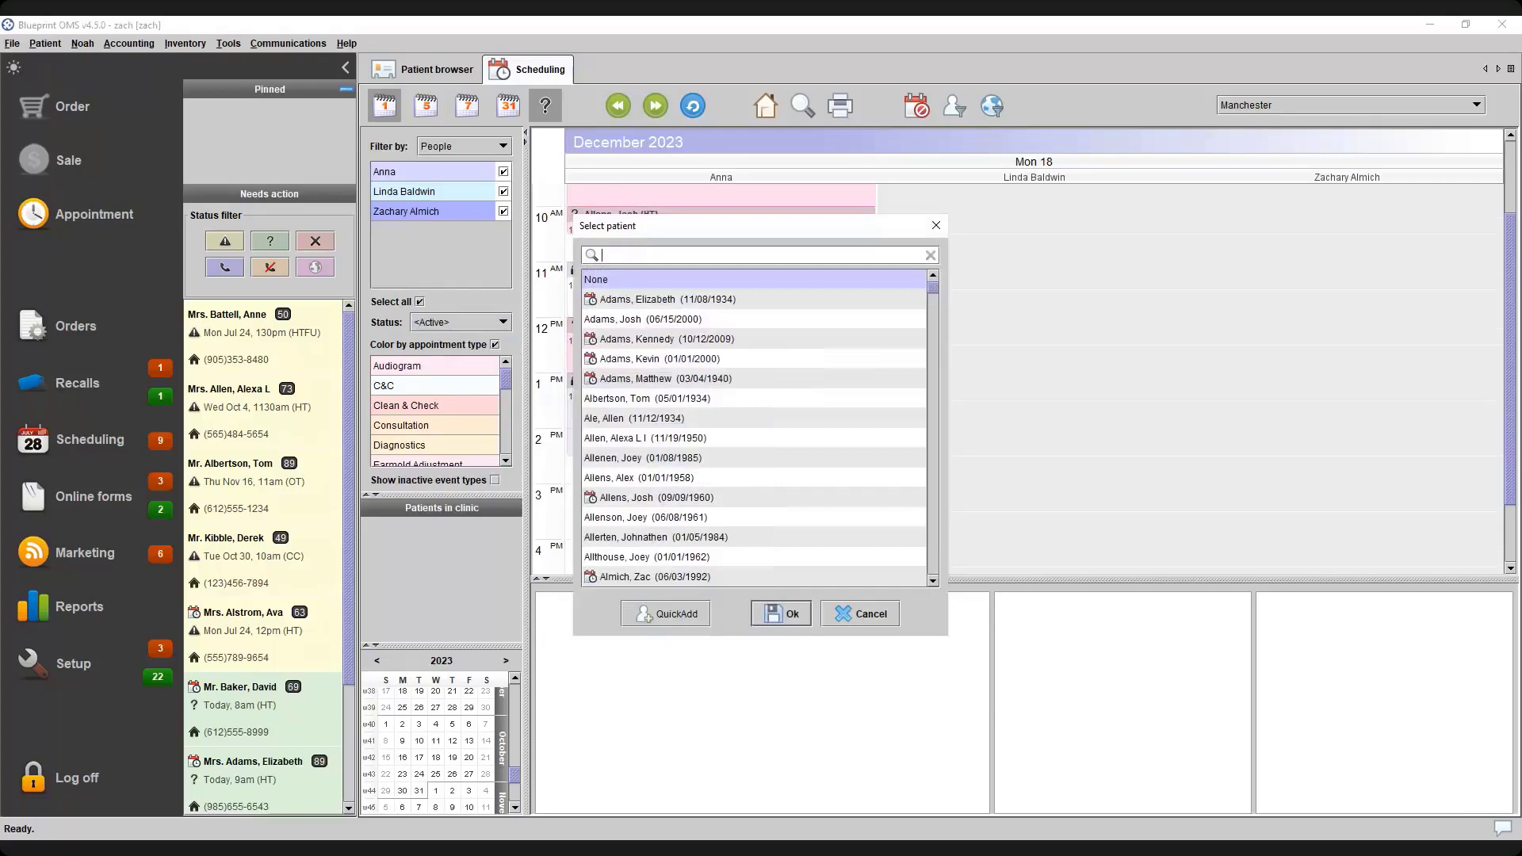
key(Return)
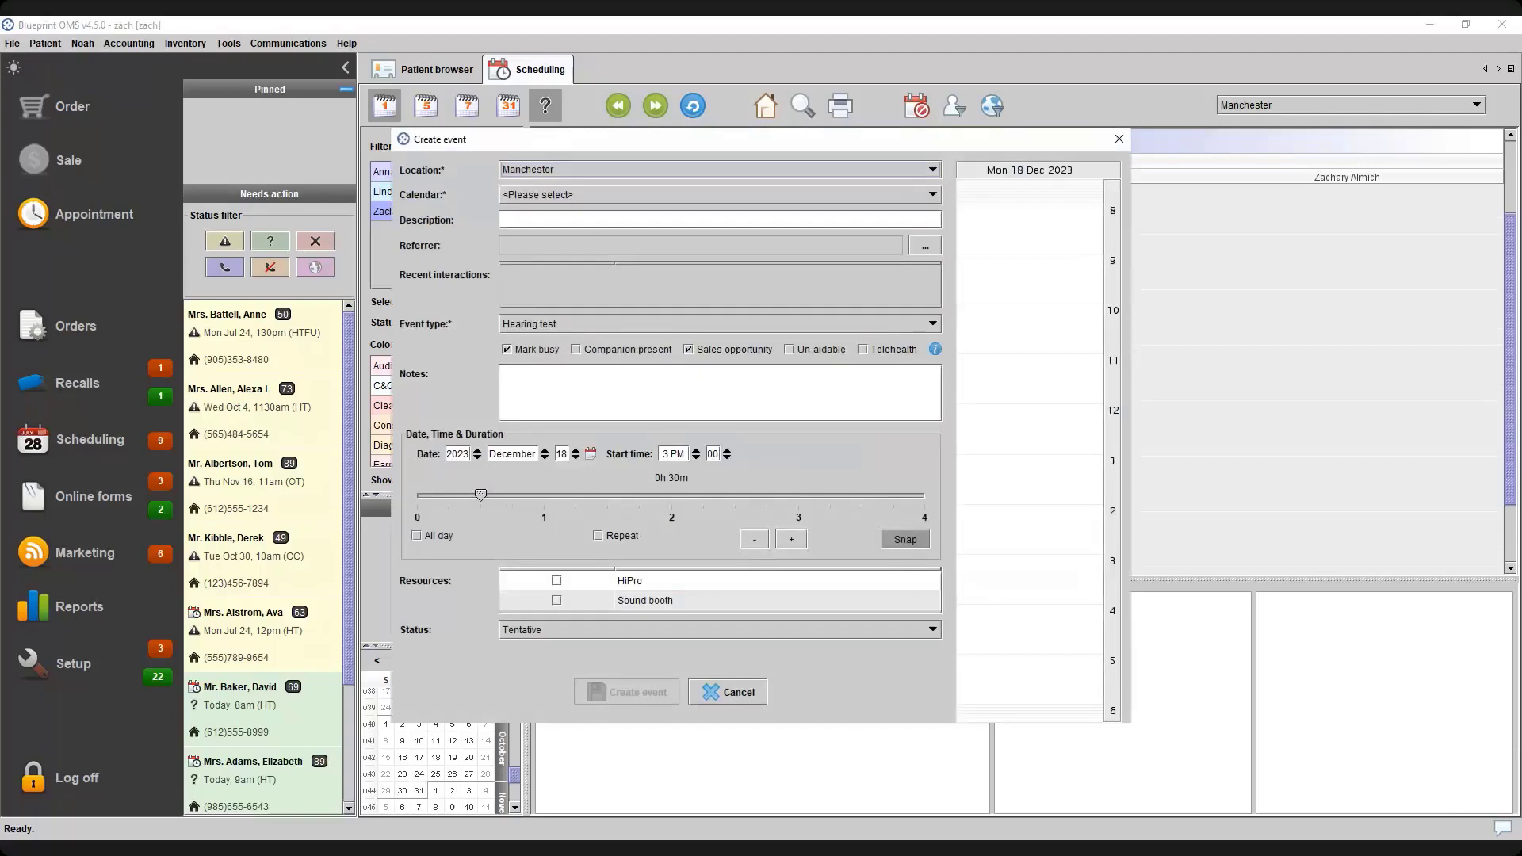
click(720, 195)
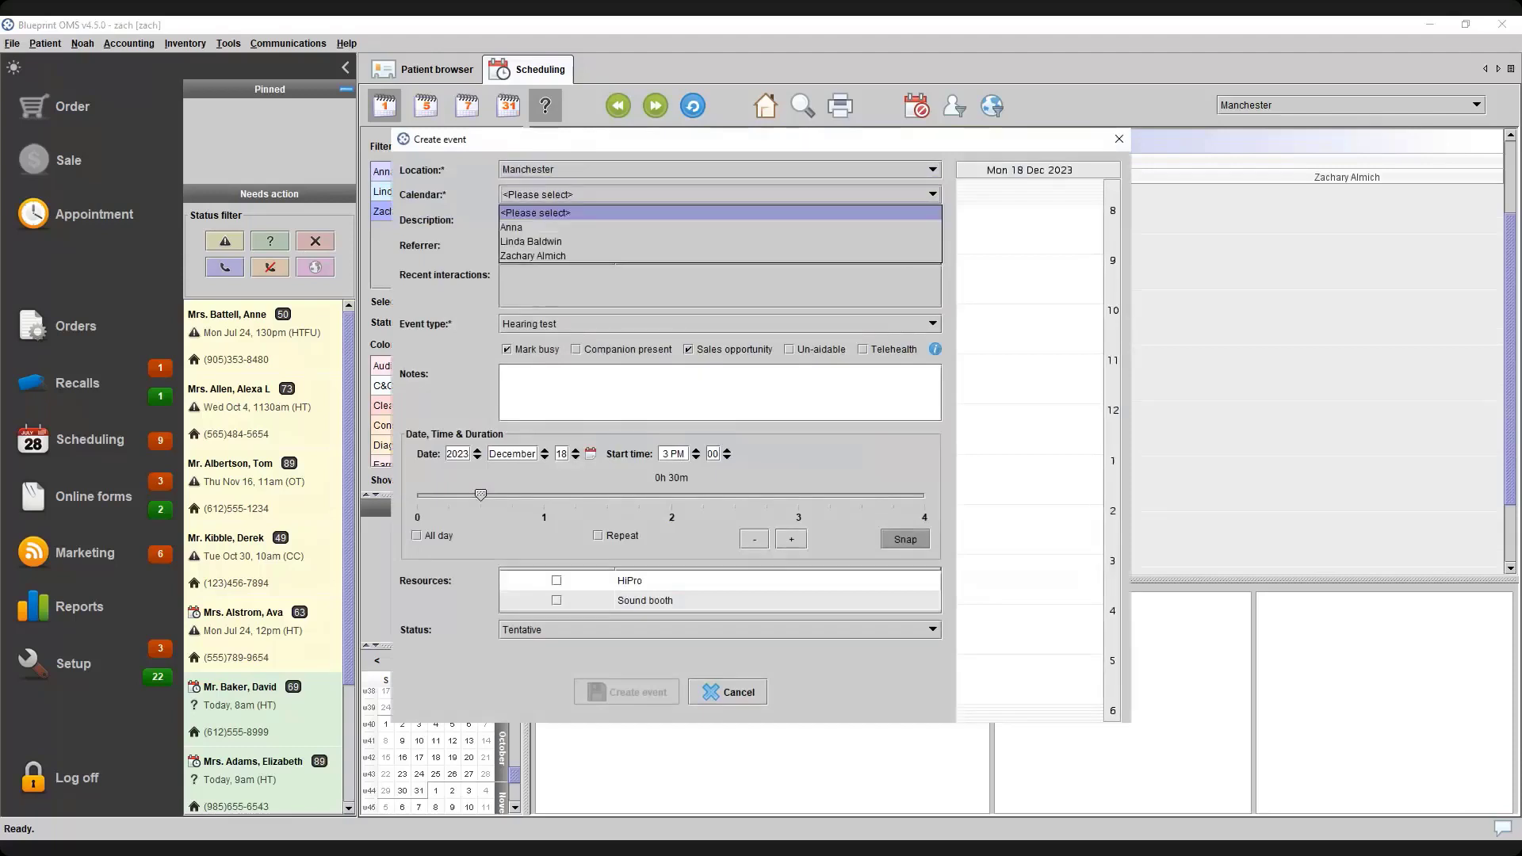
key(Down)
key(Down)
key(Down)
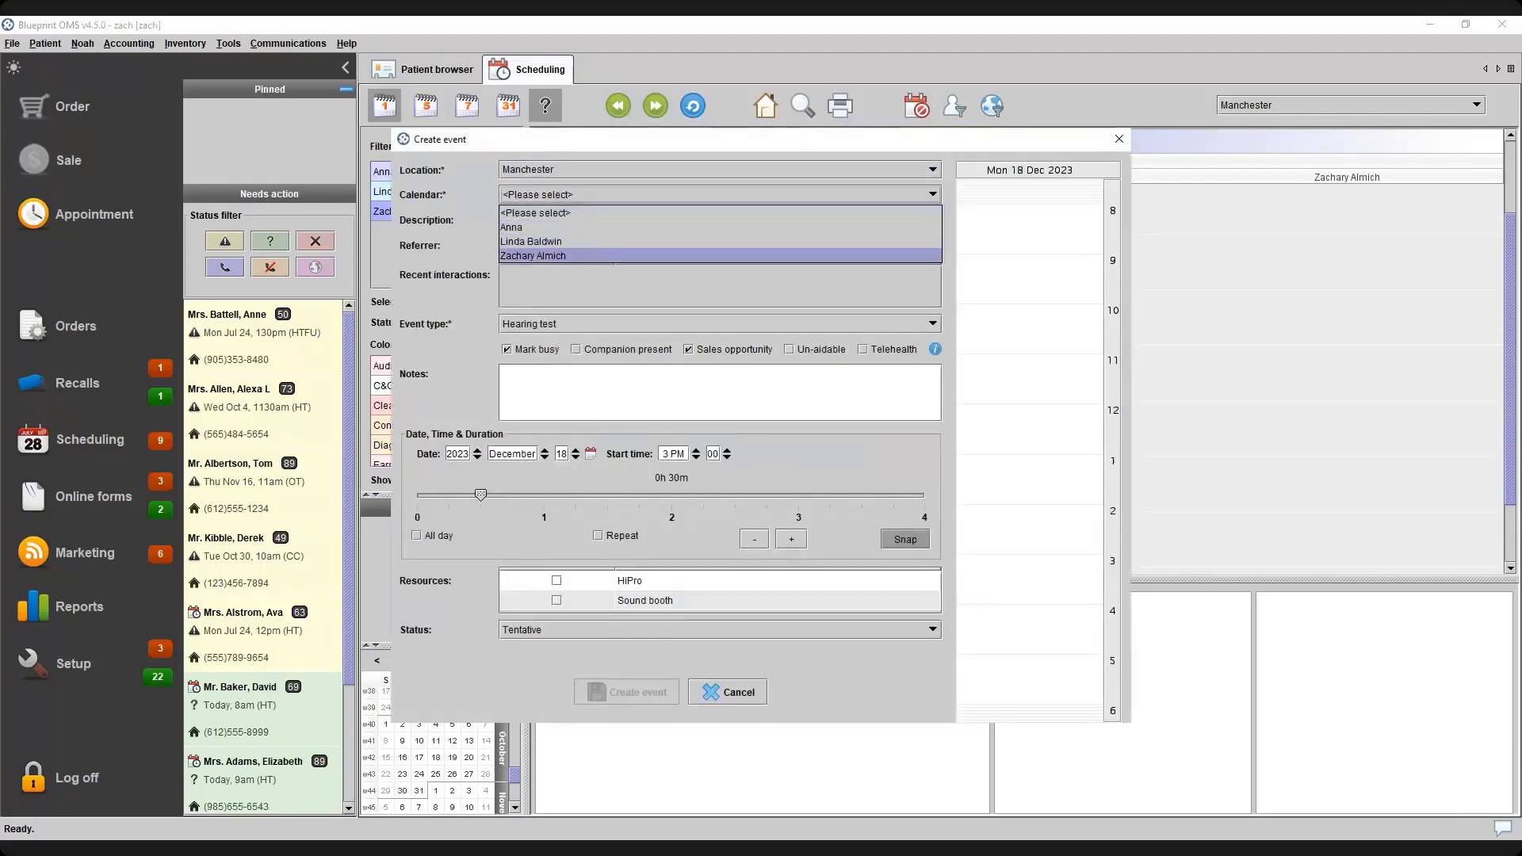
key(Up)
key(Up)
key(Return)
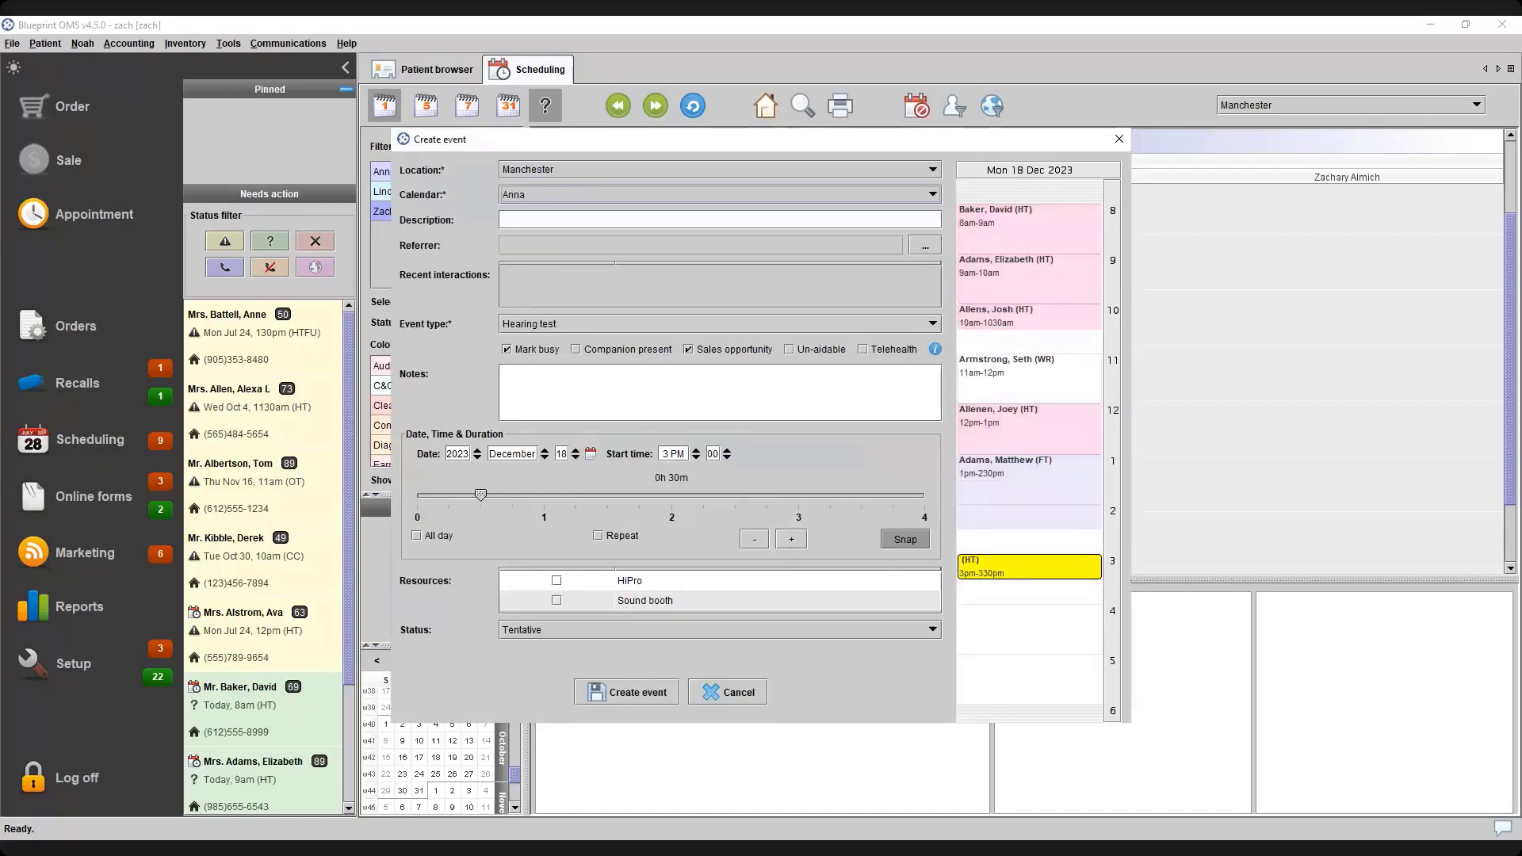
click(626, 692)
Link the unassigned 3 PM hearing test to an existing patient and update the event
click(628, 497)
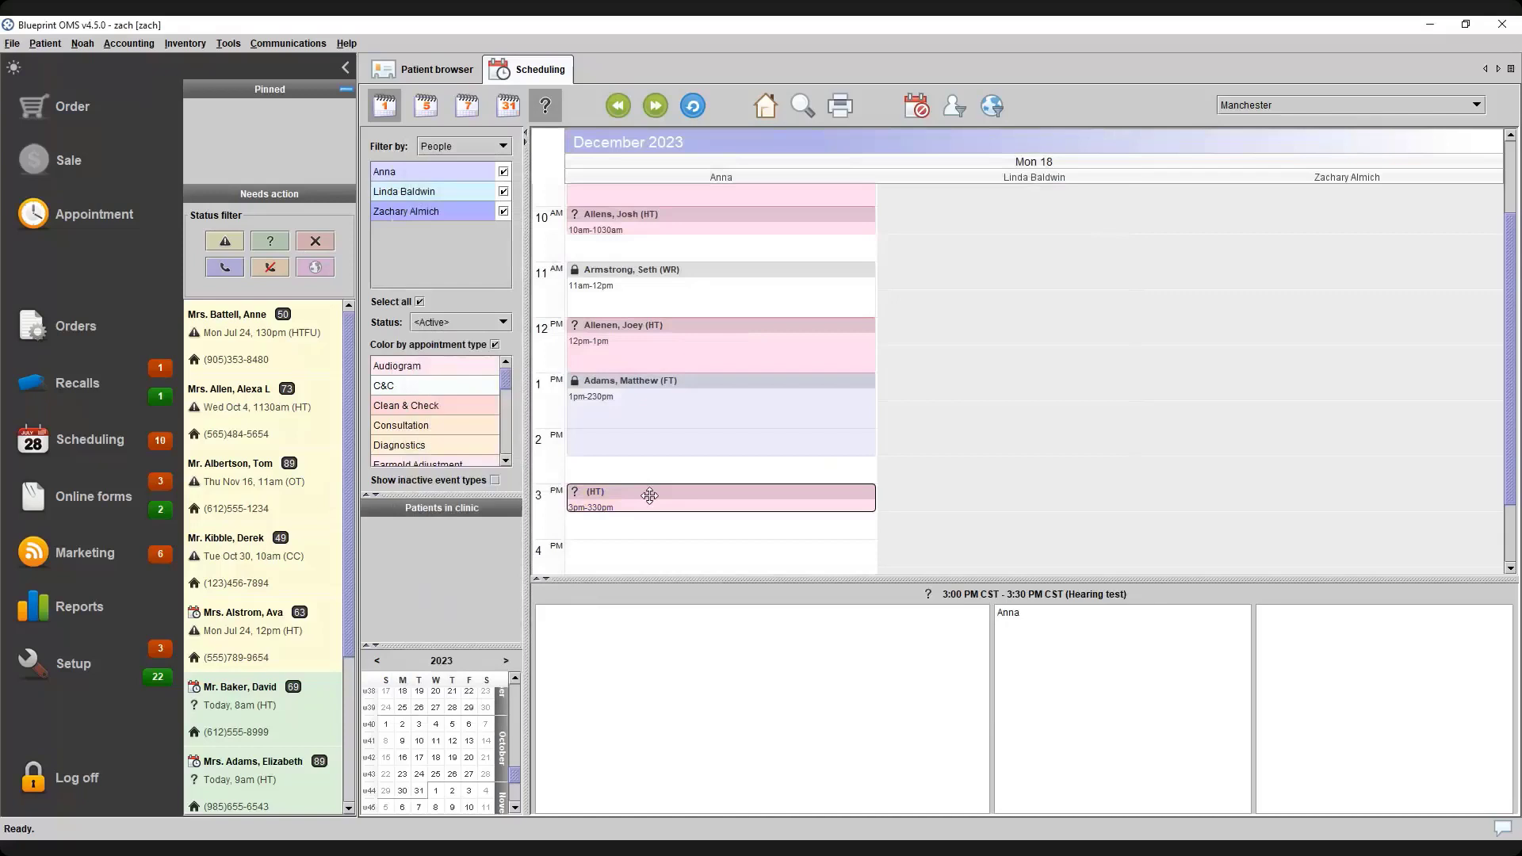
right_click(649, 496)
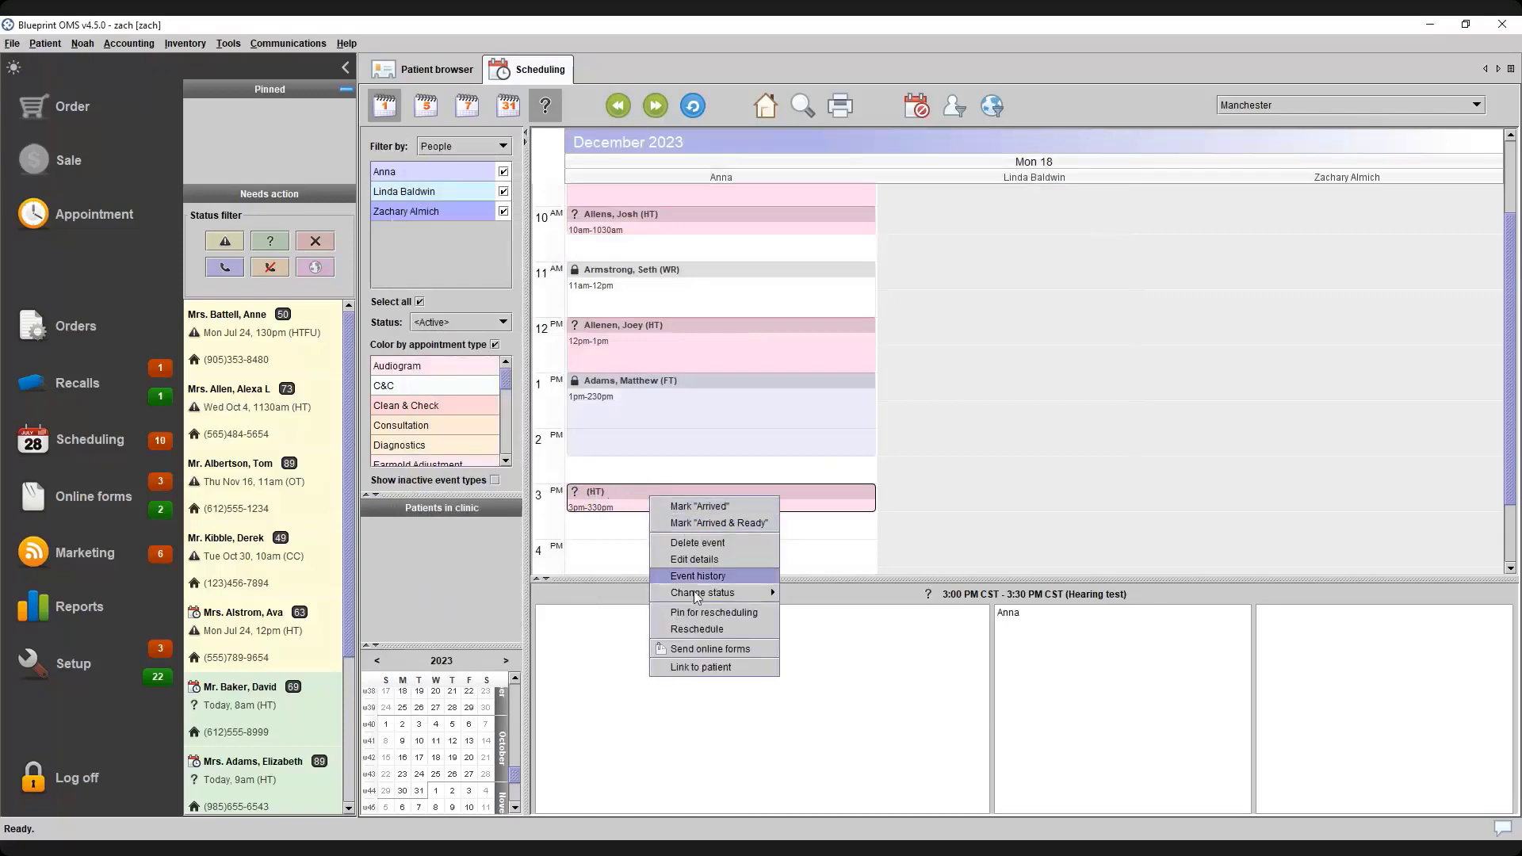
click(711, 669)
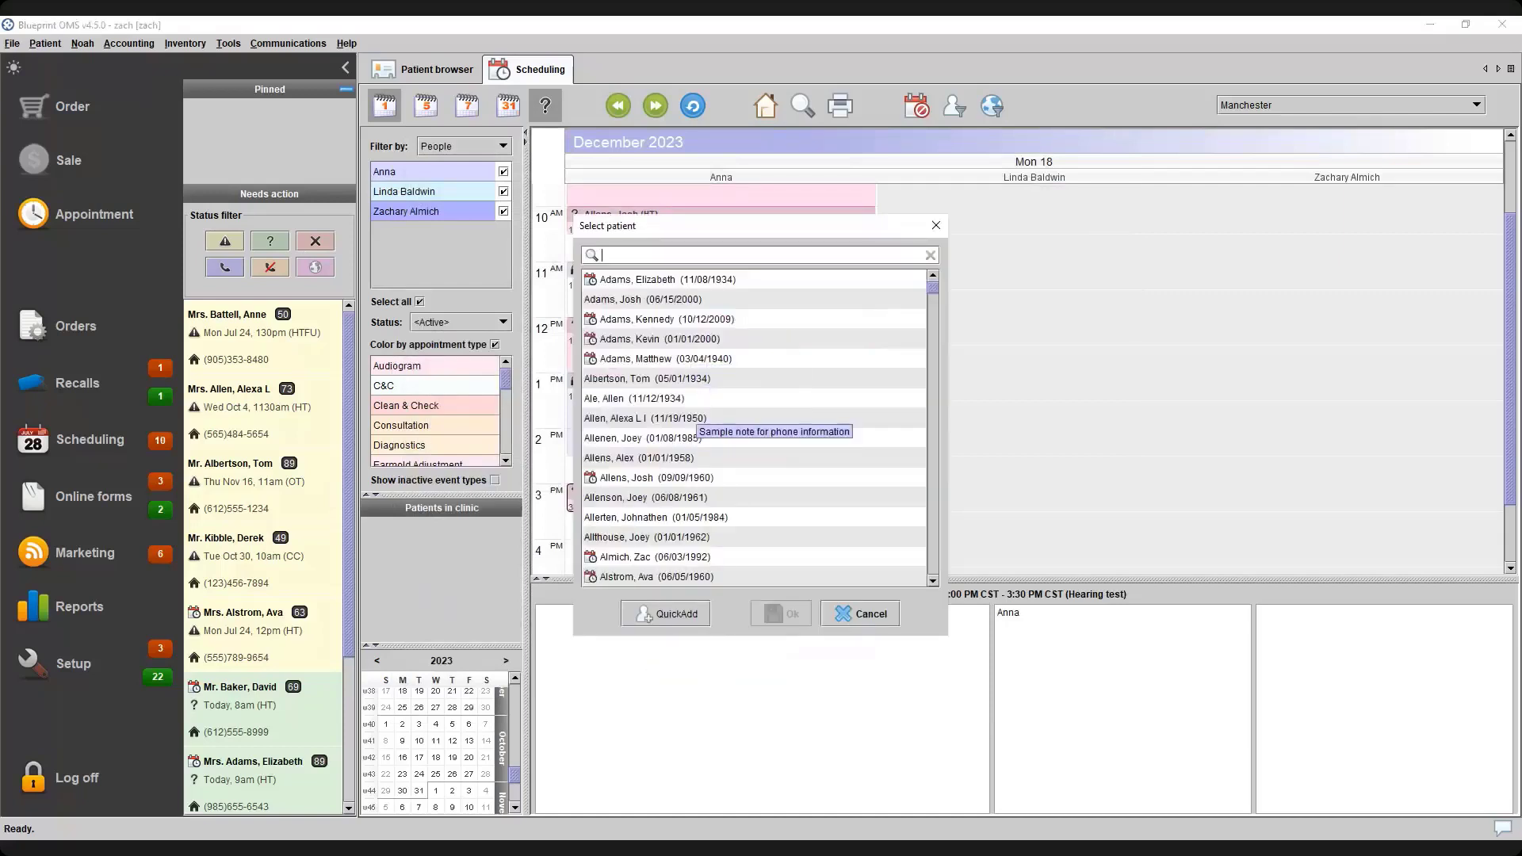
click(665, 539)
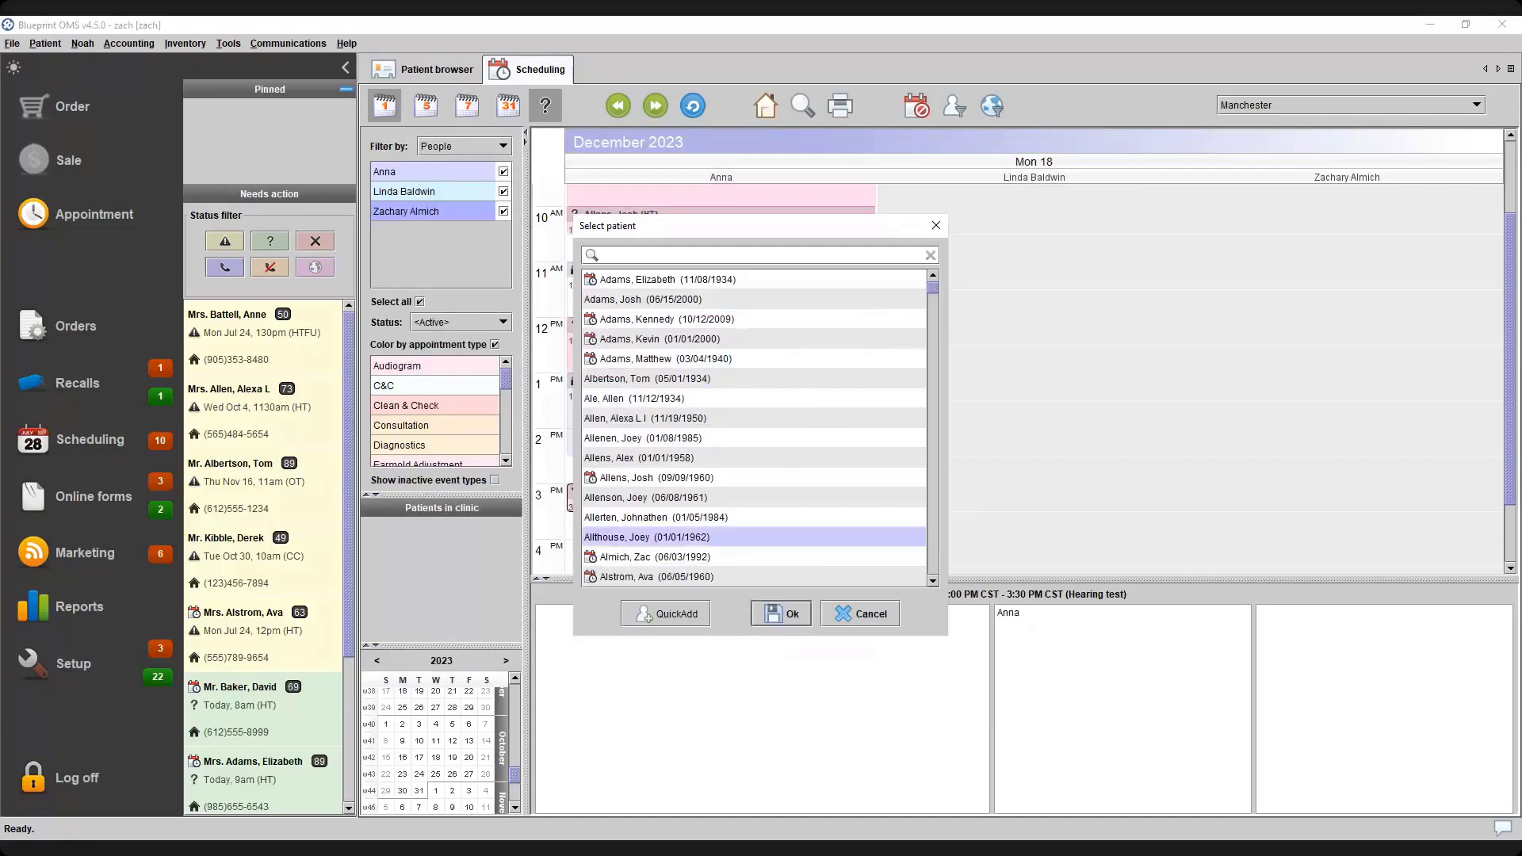
click(786, 615)
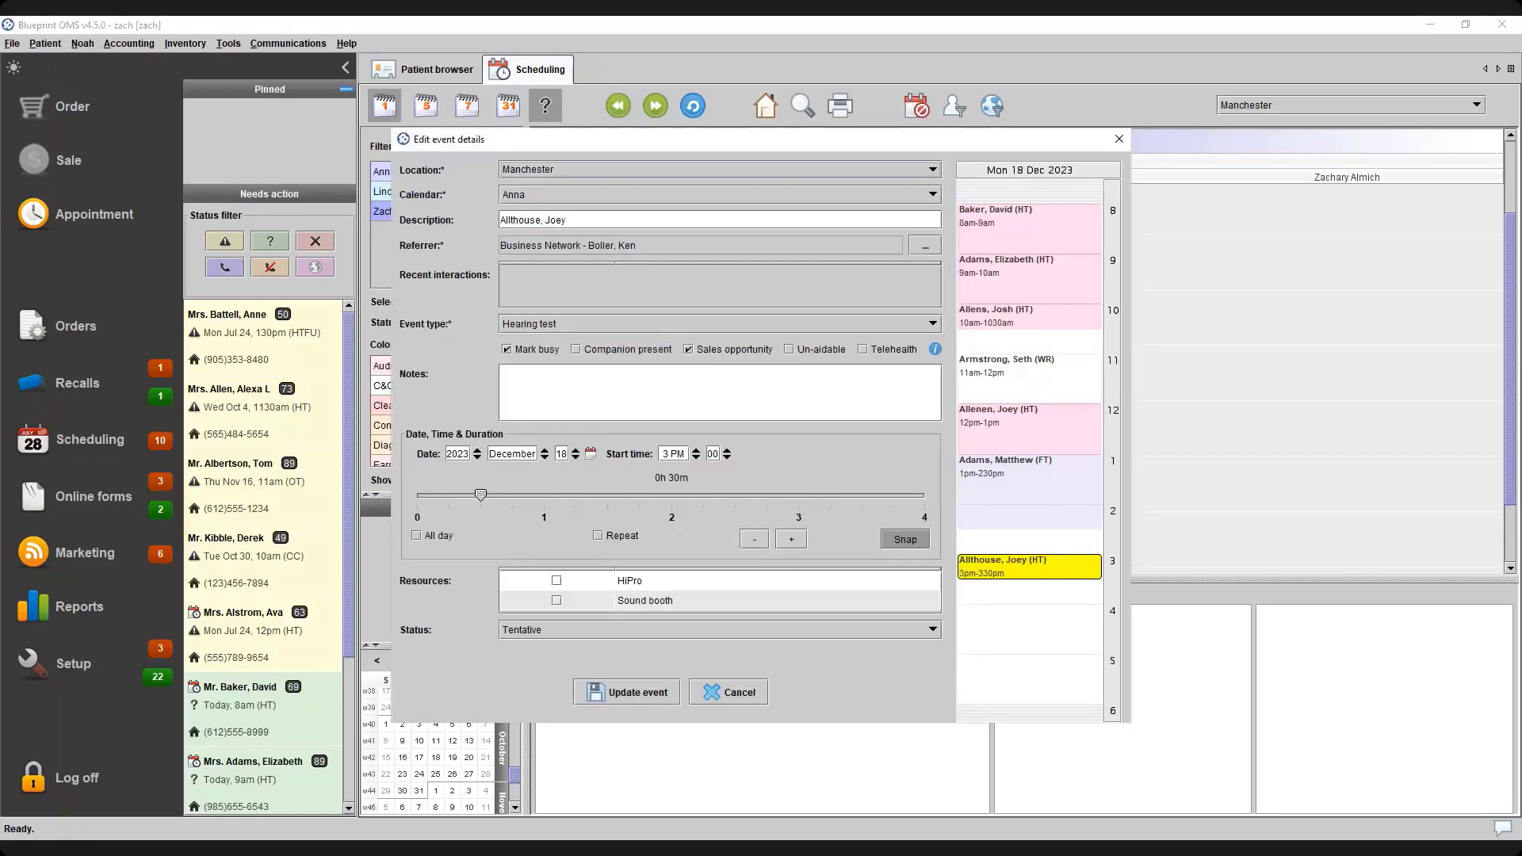
click(626, 692)
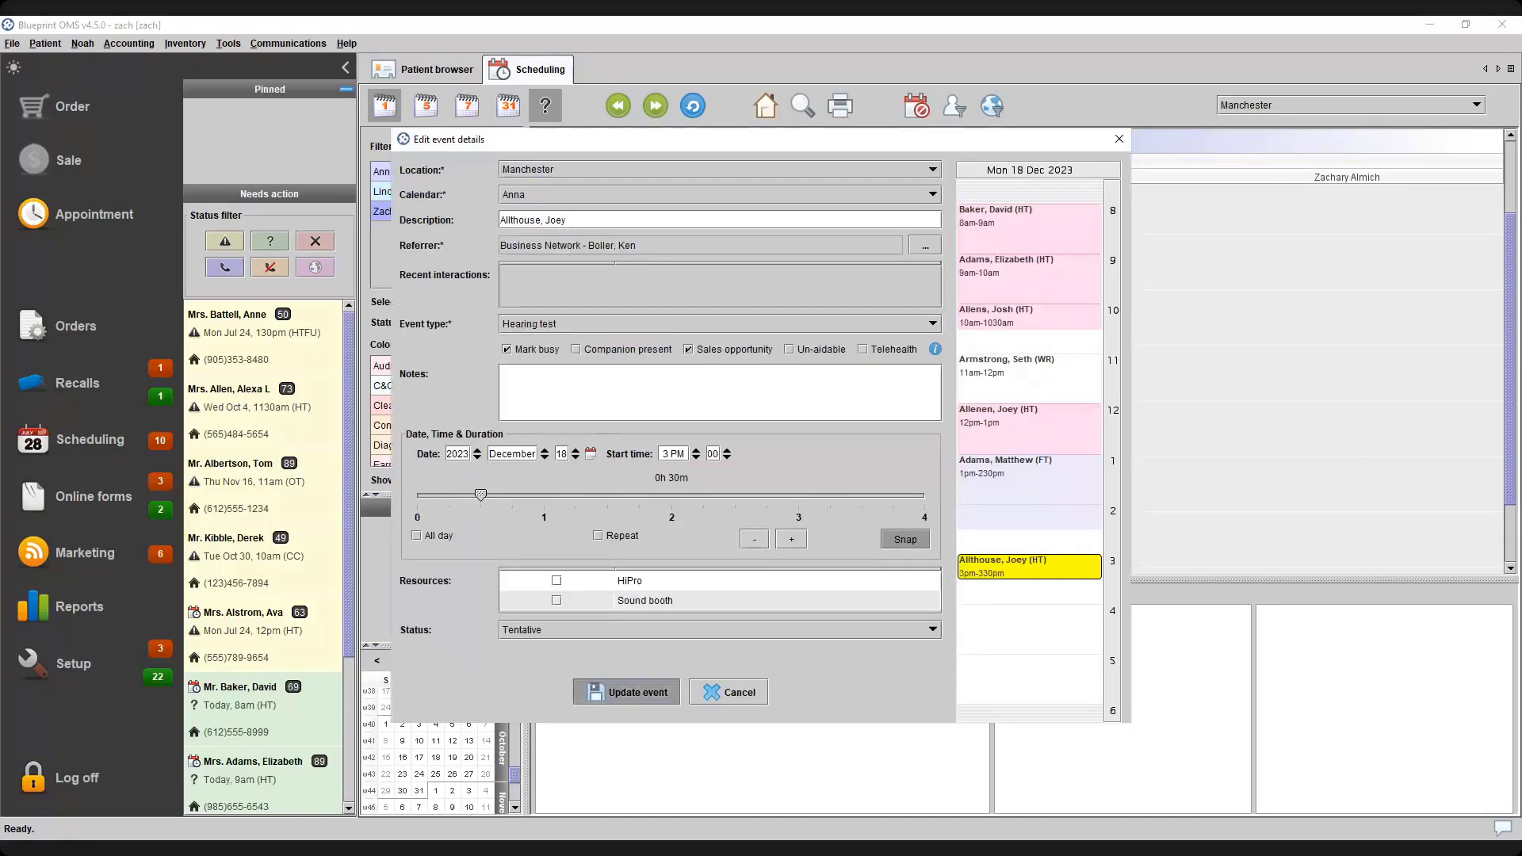
Select the linked 3 PM hearing test and hide the pinned and needs-action side panel
click(639, 497)
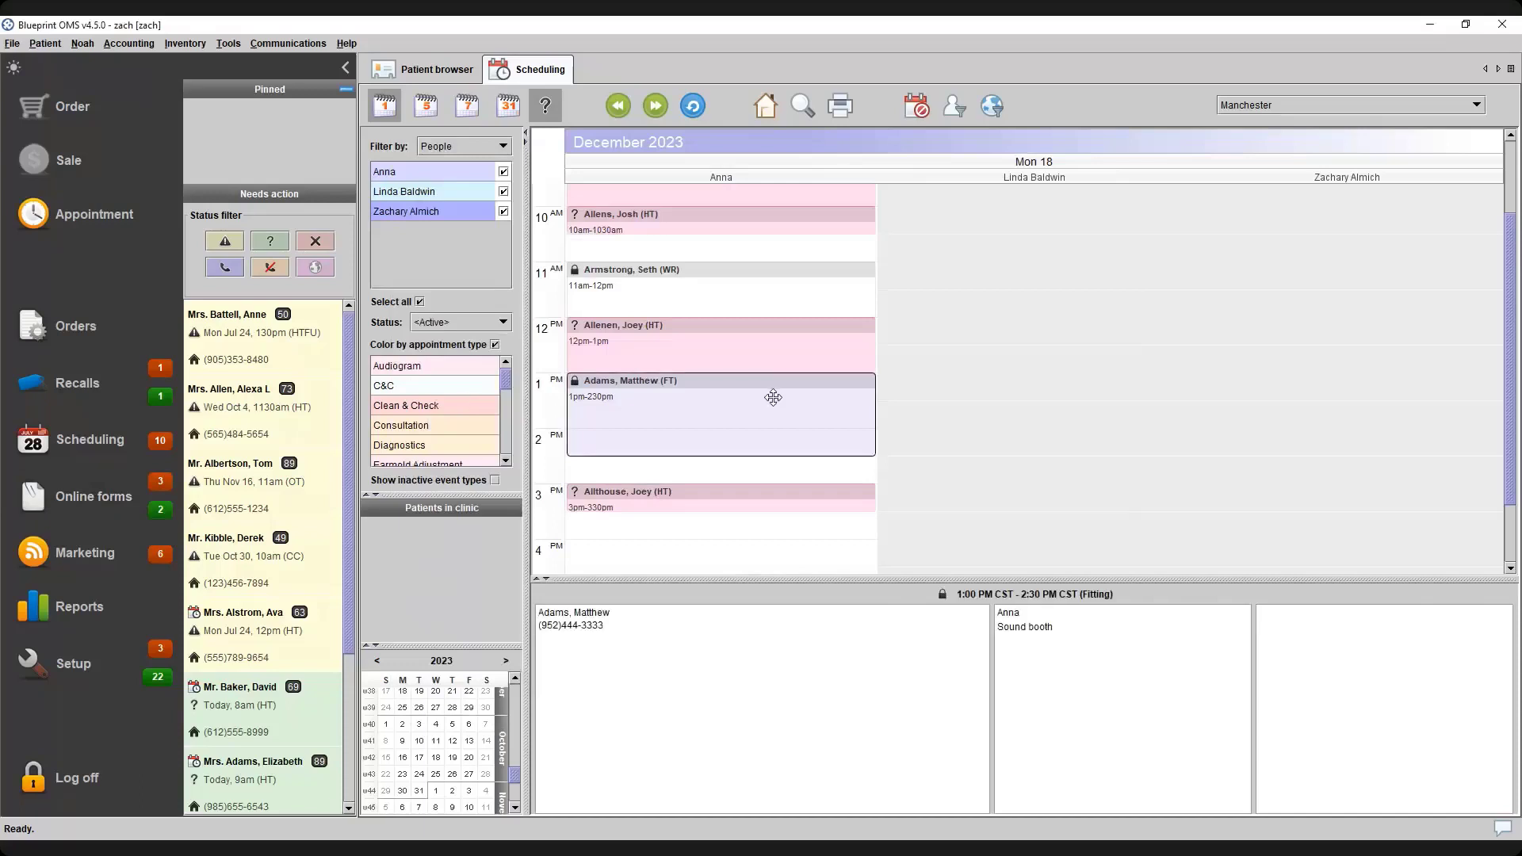
click(347, 91)
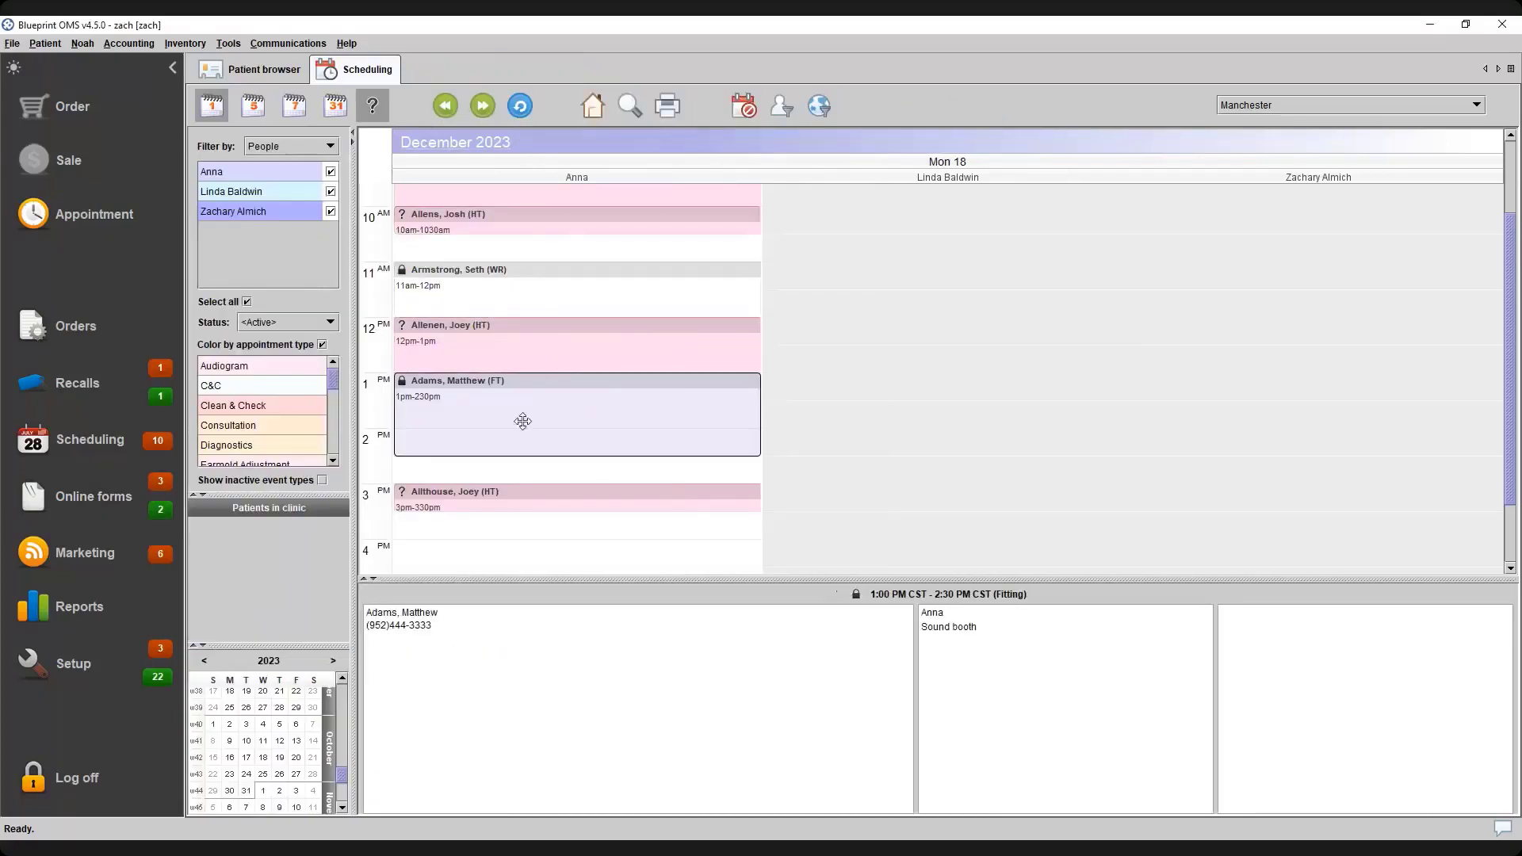
scroll(520, 421, up, 3)
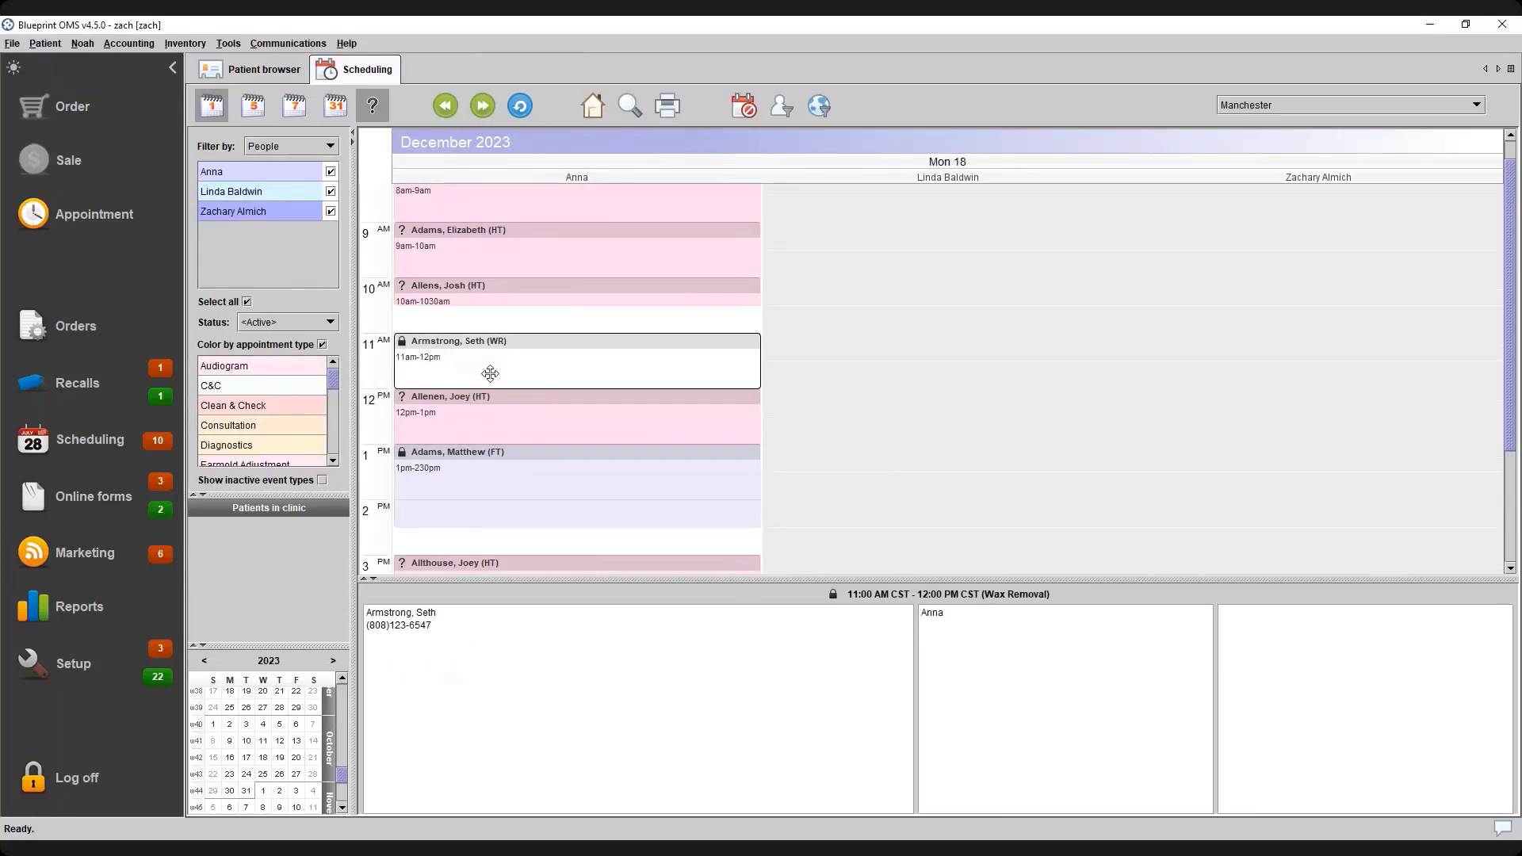
Start a new patient record from the patient browser with title Mr. and enter the patient's first and last names
click(260, 67)
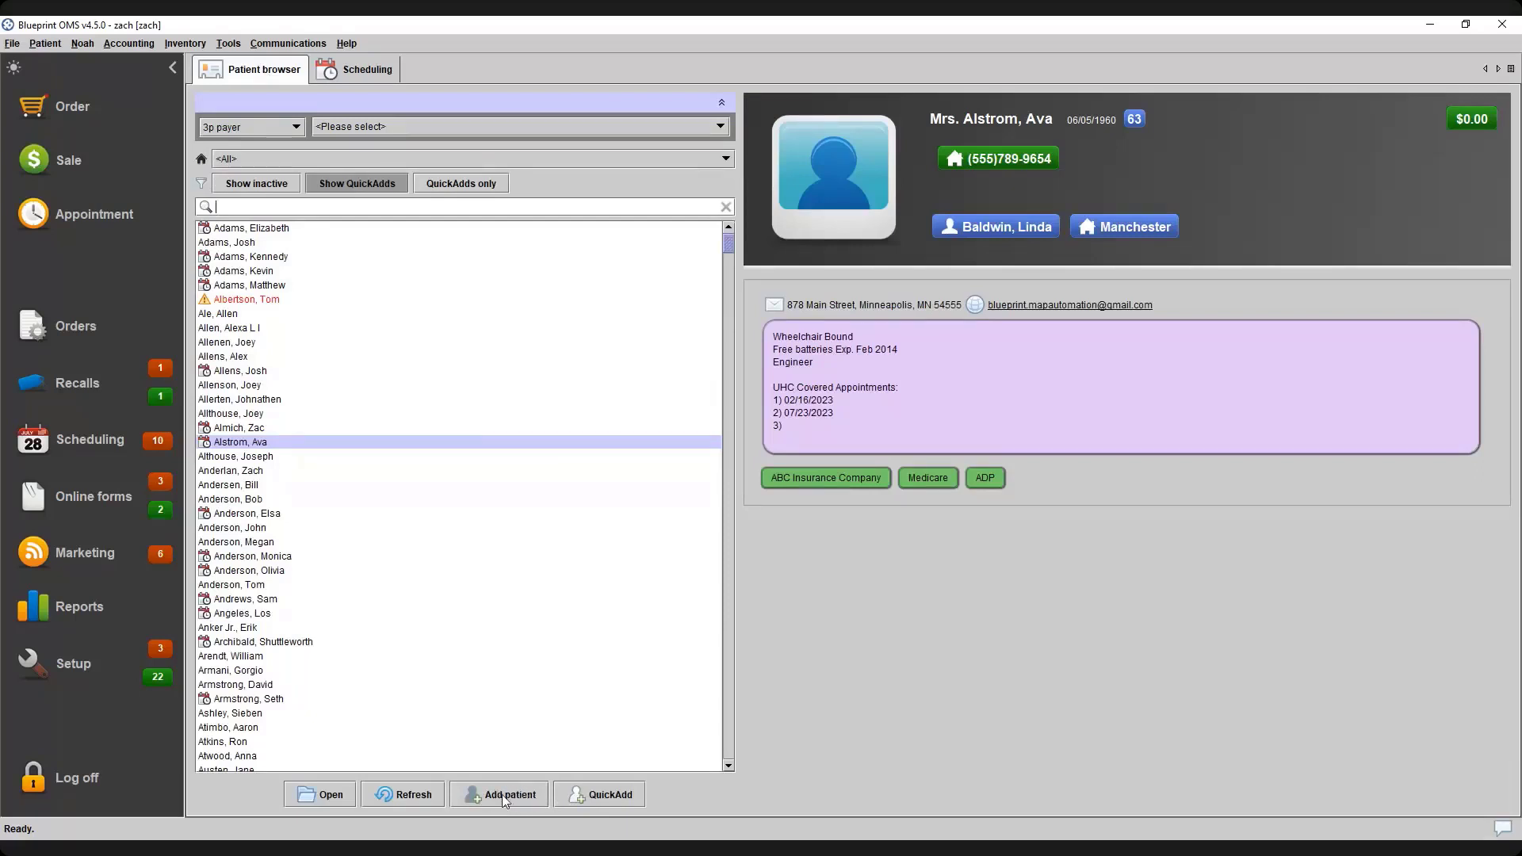
click(504, 795)
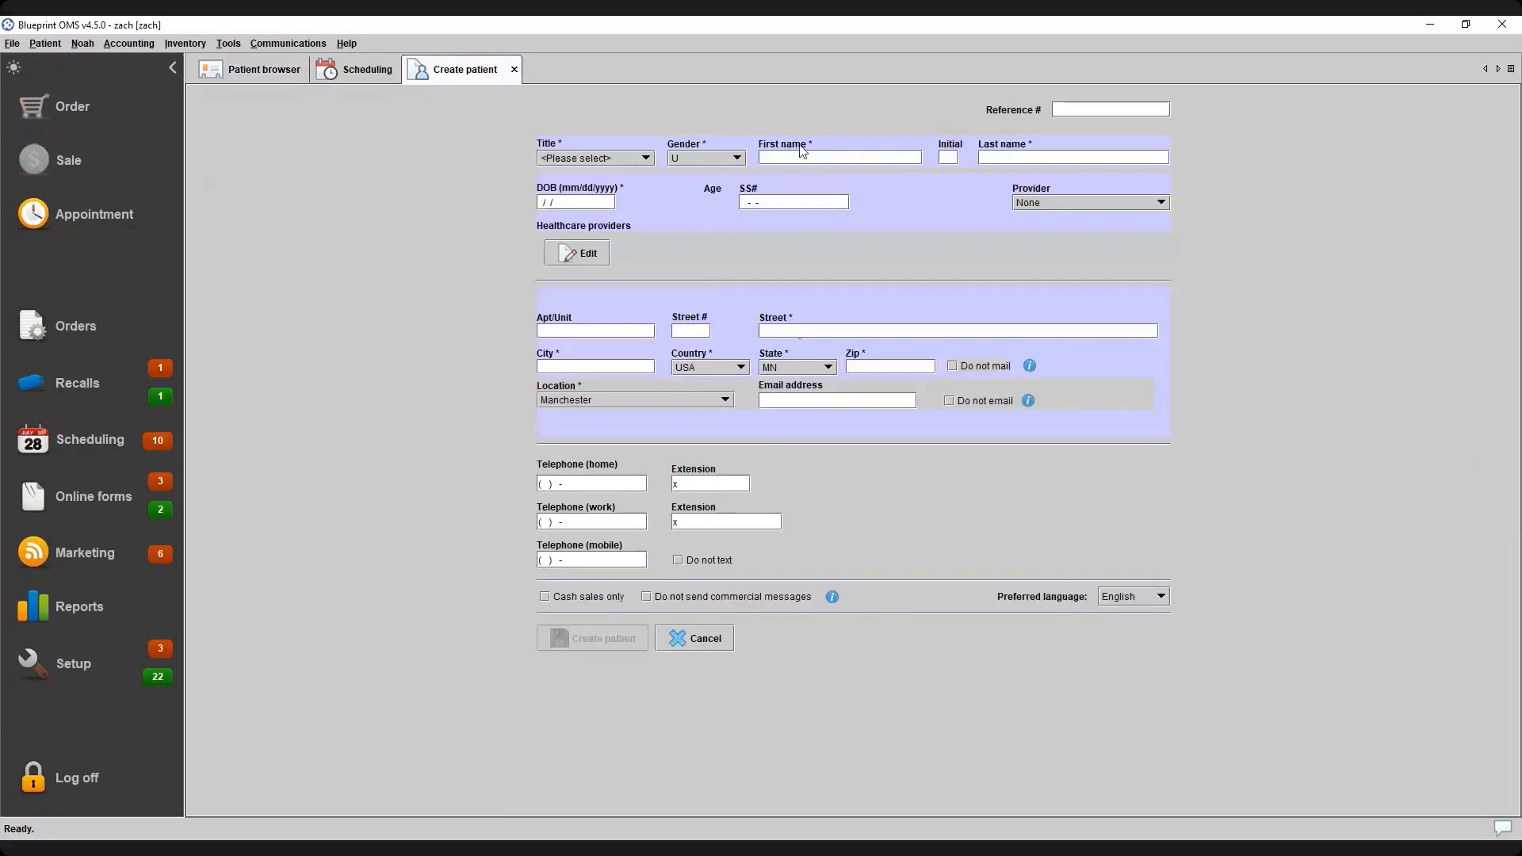
click(647, 160)
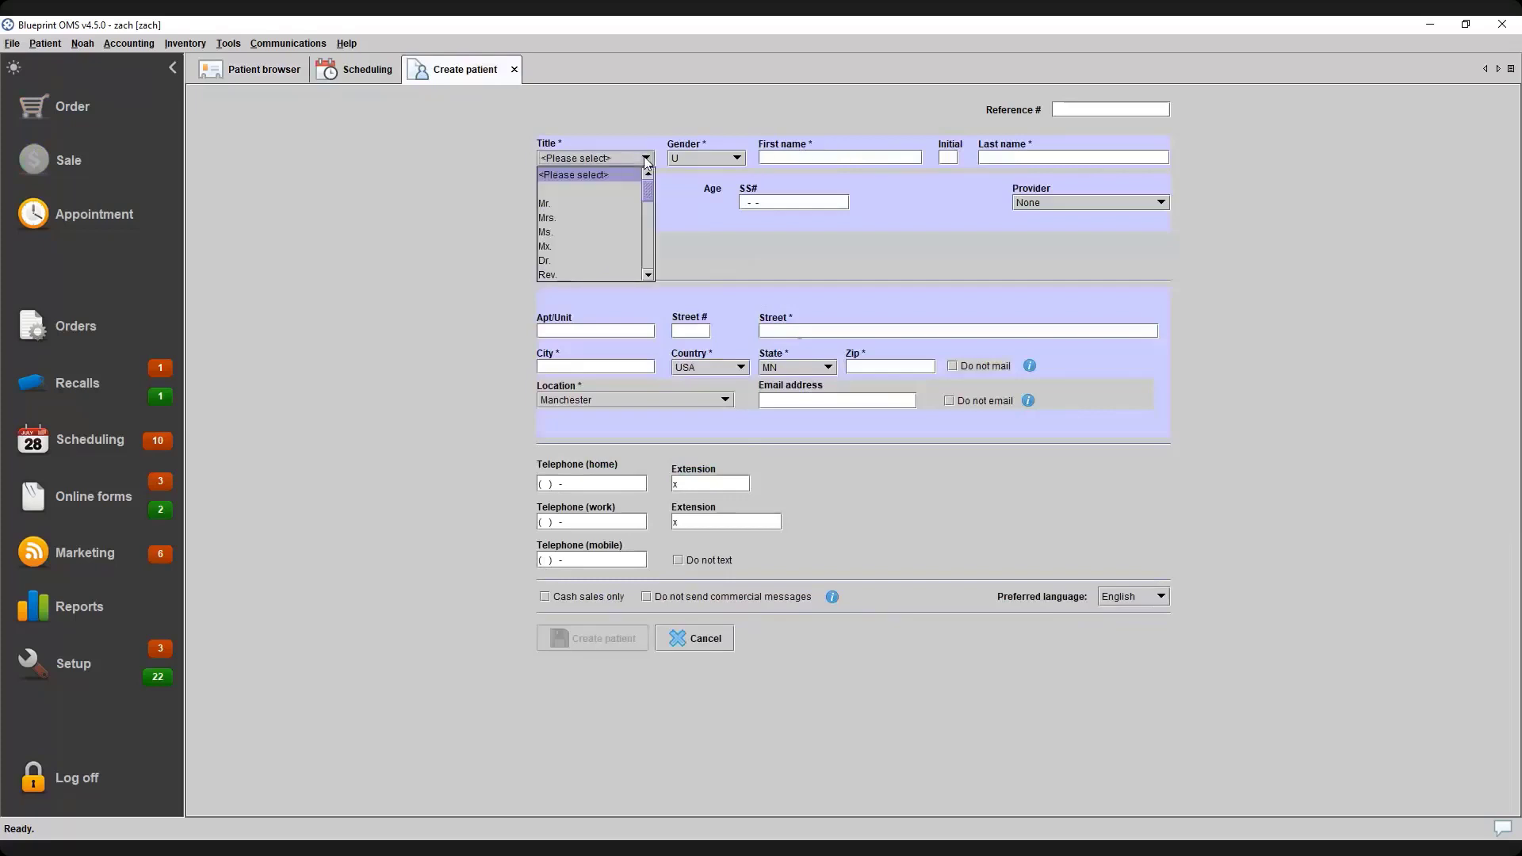
click(601, 204)
click(799, 159)
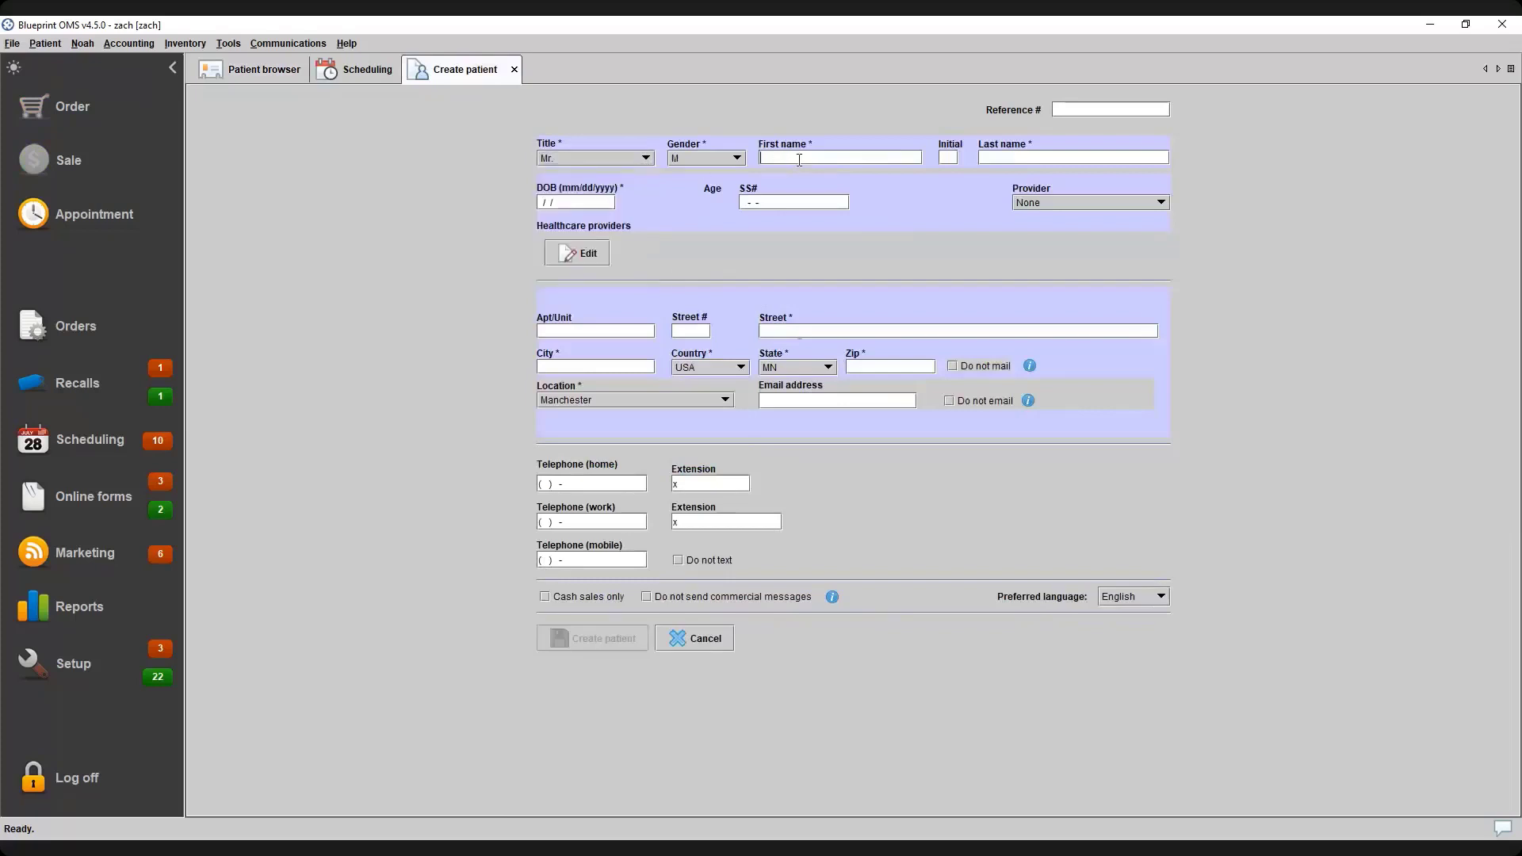
text(Olive)
text(Randel)
Enter the new patient's date of birth and assign the second named clinic provider
click(543, 202)
text(02/08/1963)
click(1082, 203)
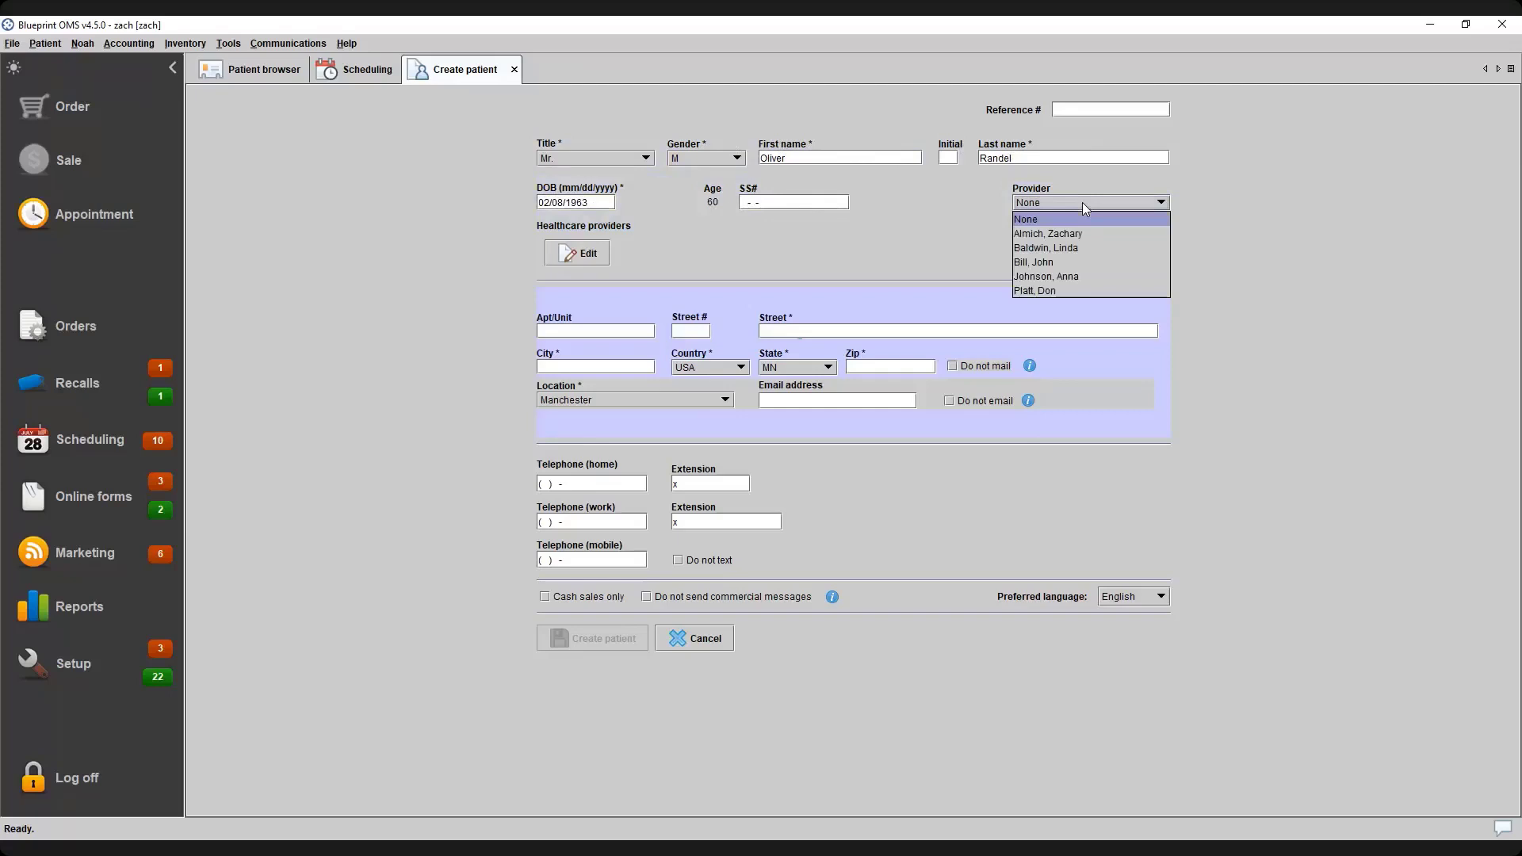
click(1088, 248)
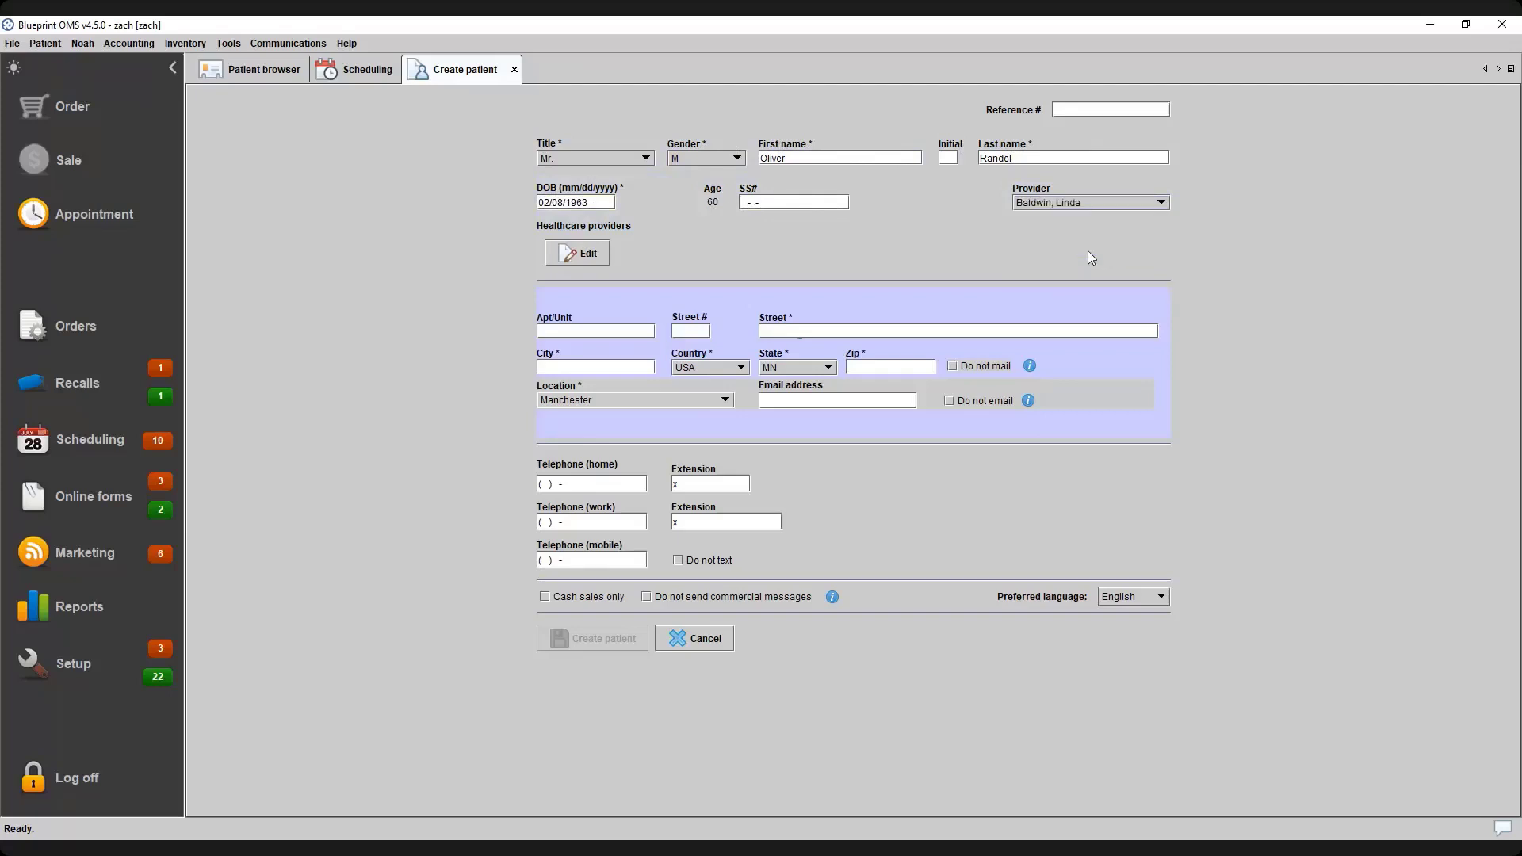
Add two healthcare providers to the new patient: the fourth listed, followed by the twelfth of those remaining
click(590, 255)
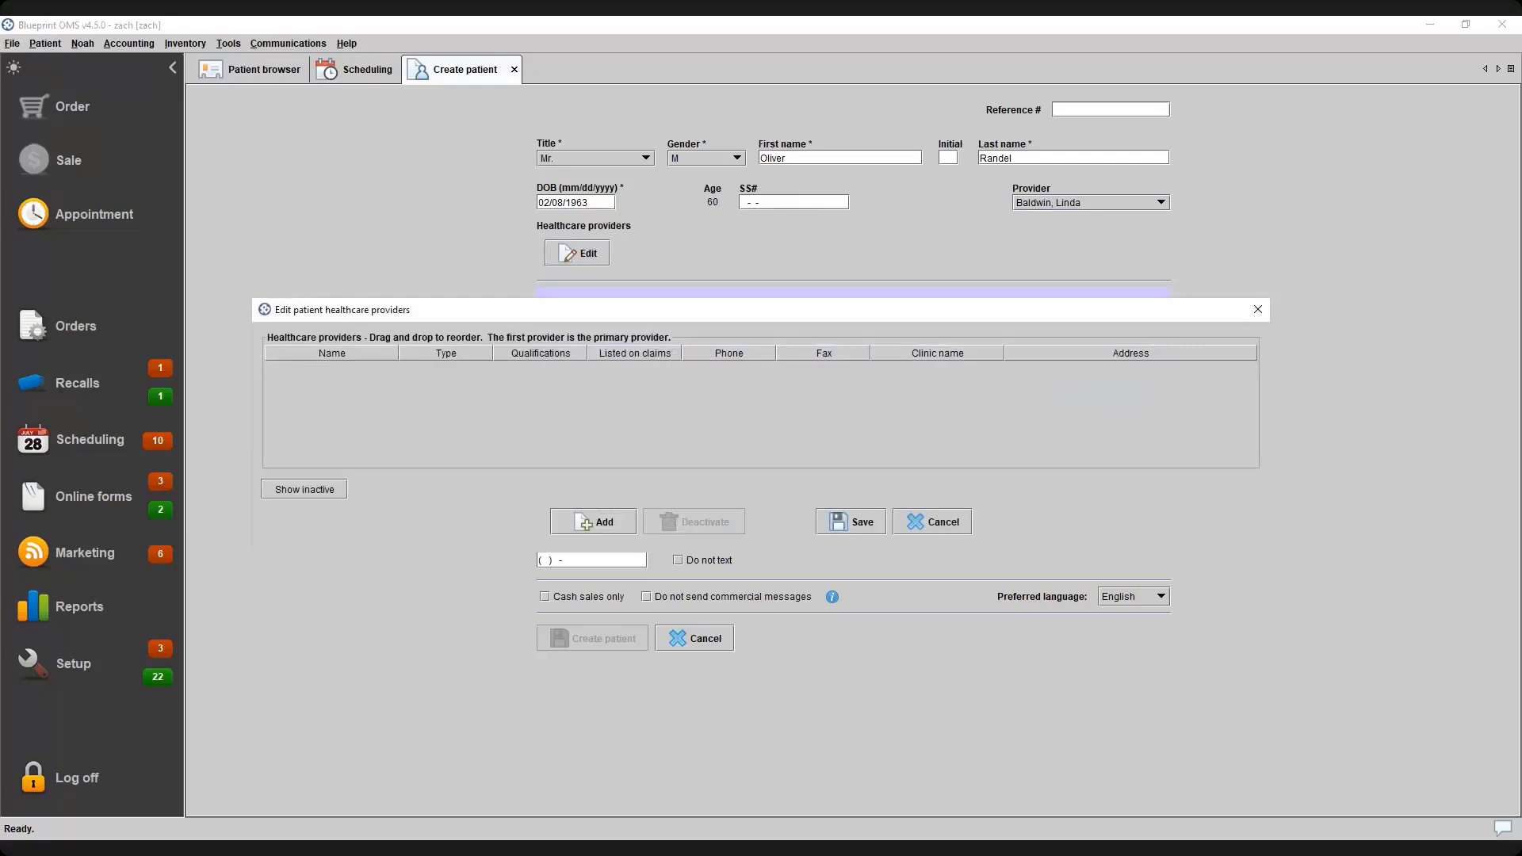
click(592, 521)
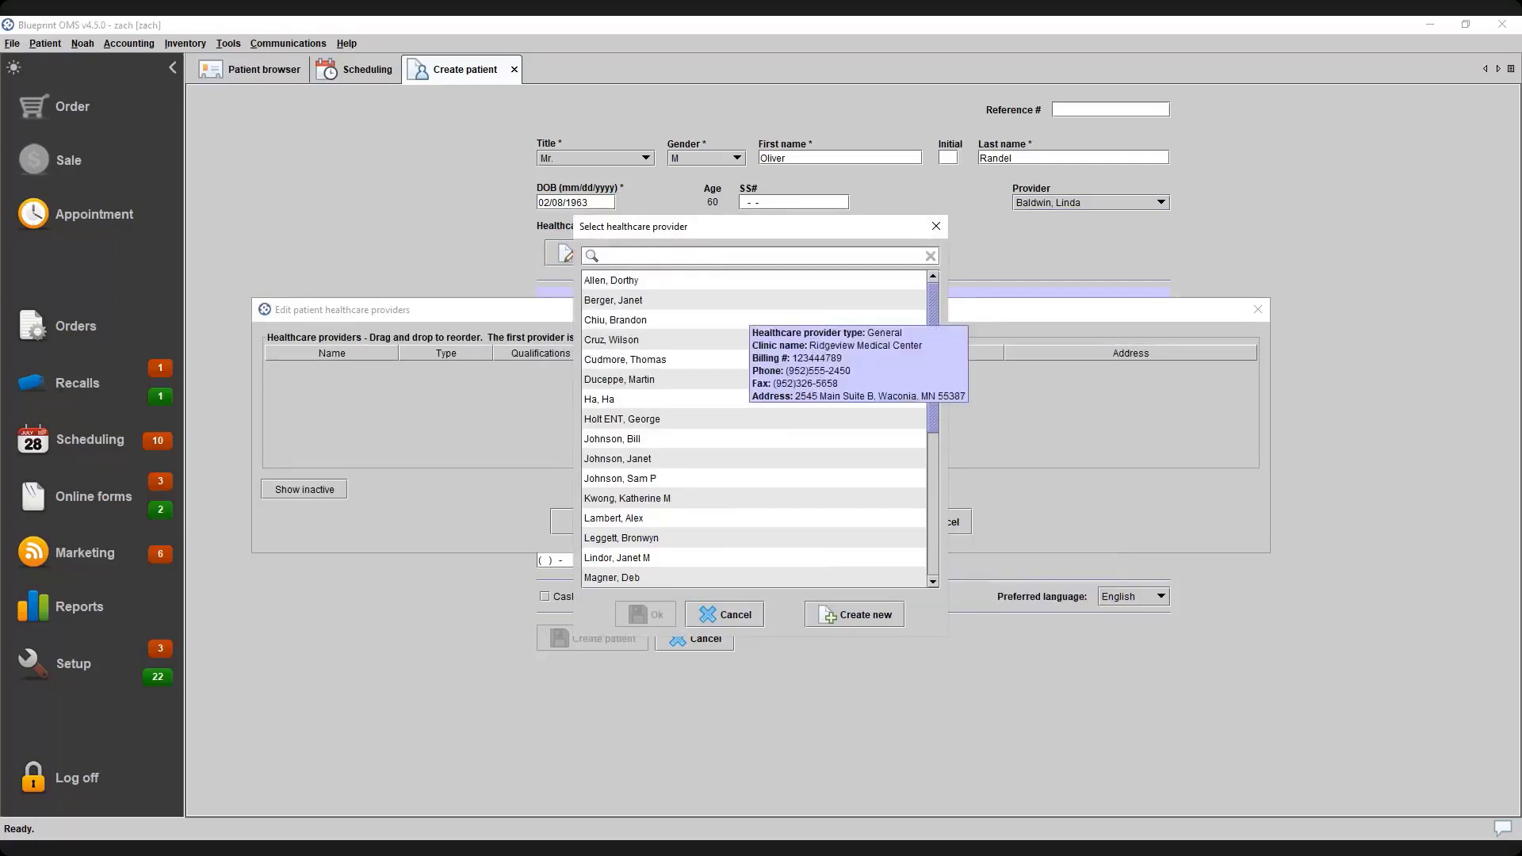
click(661, 345)
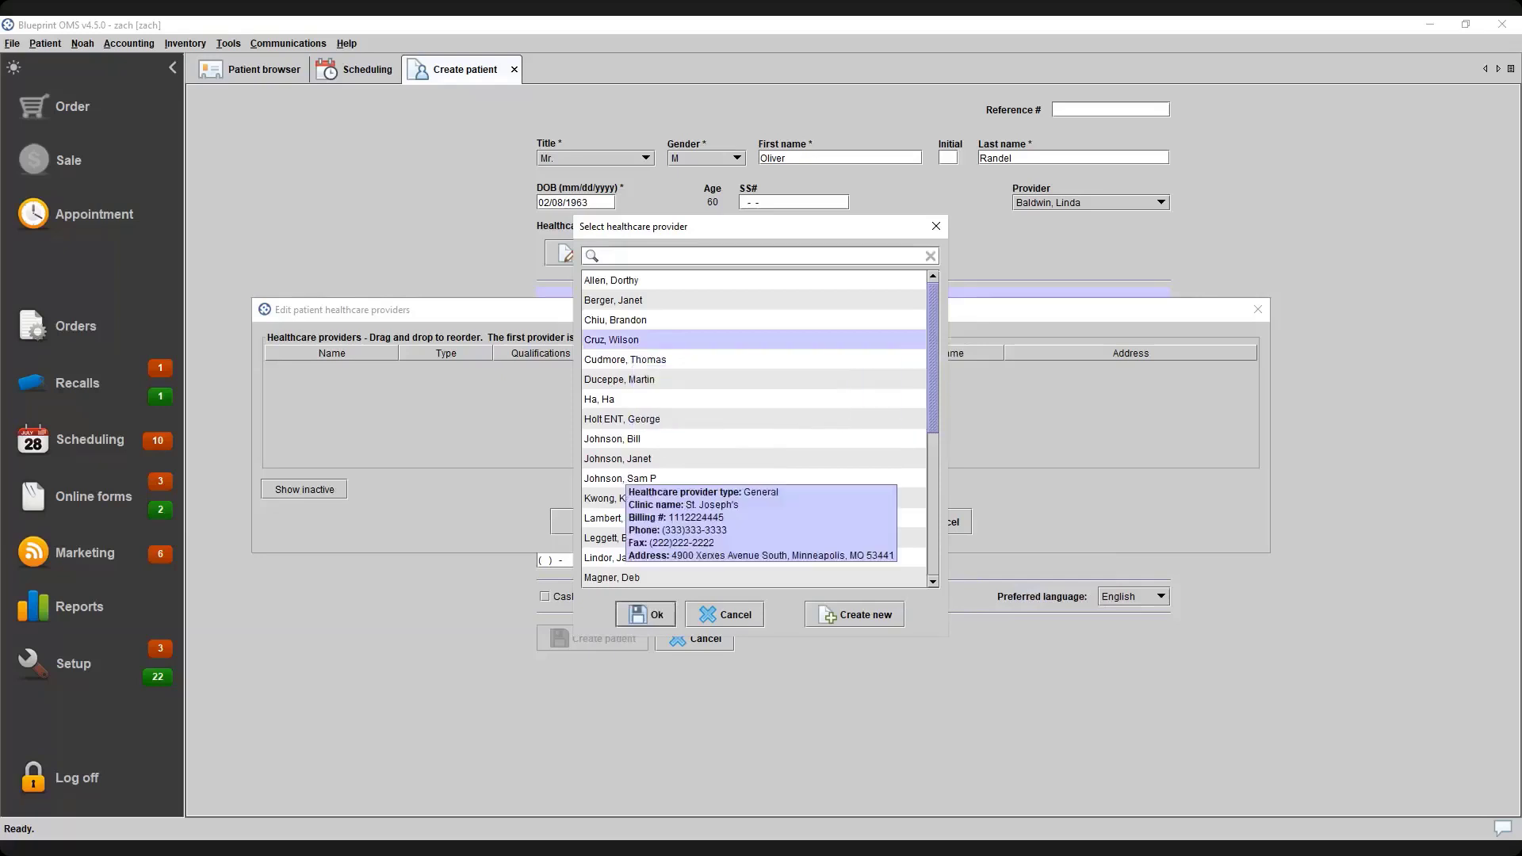
key(Return)
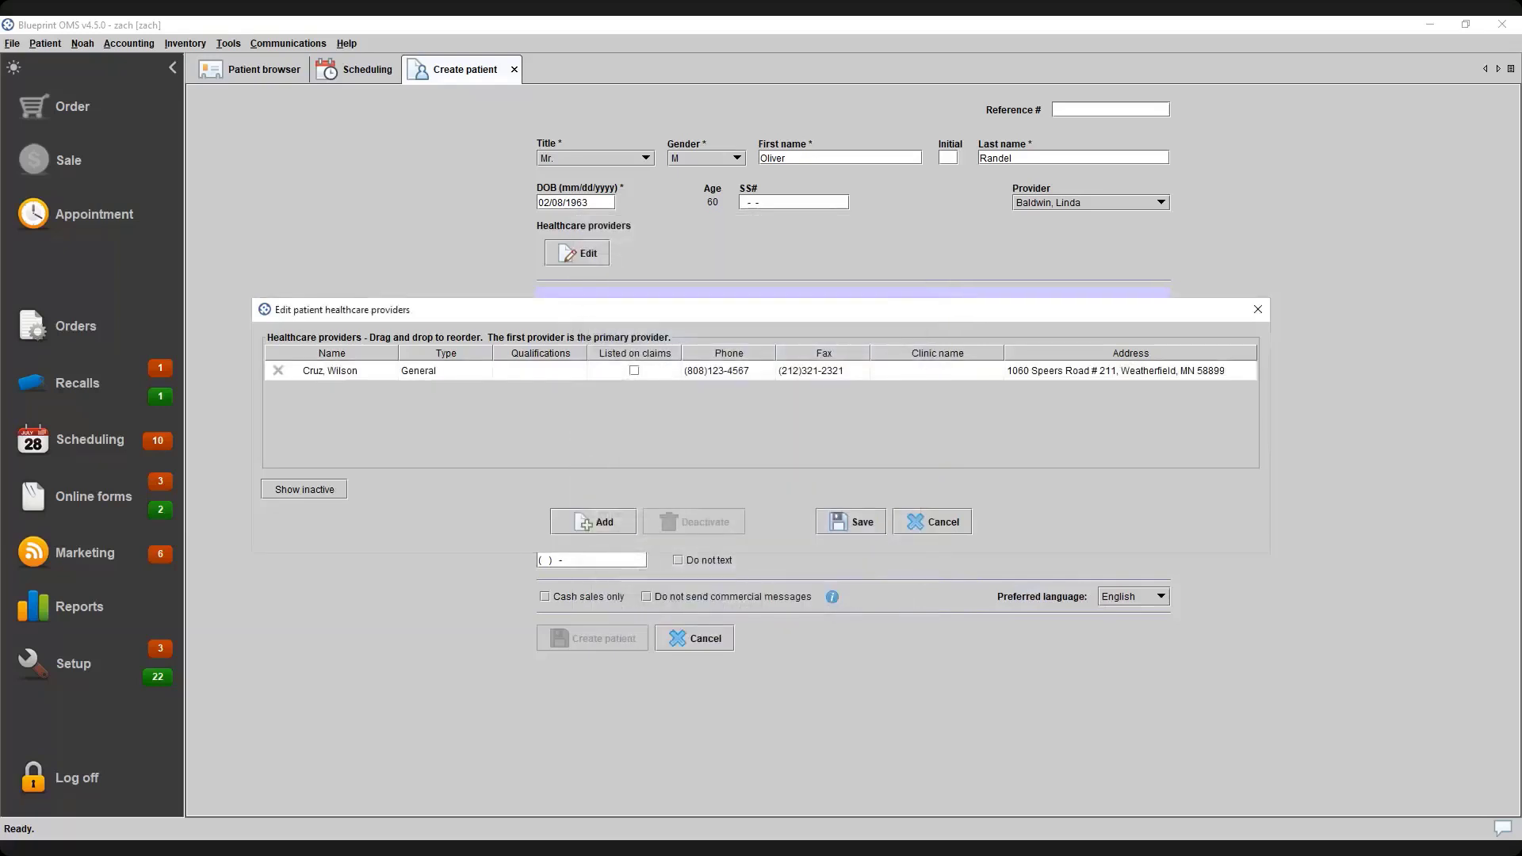
click(593, 521)
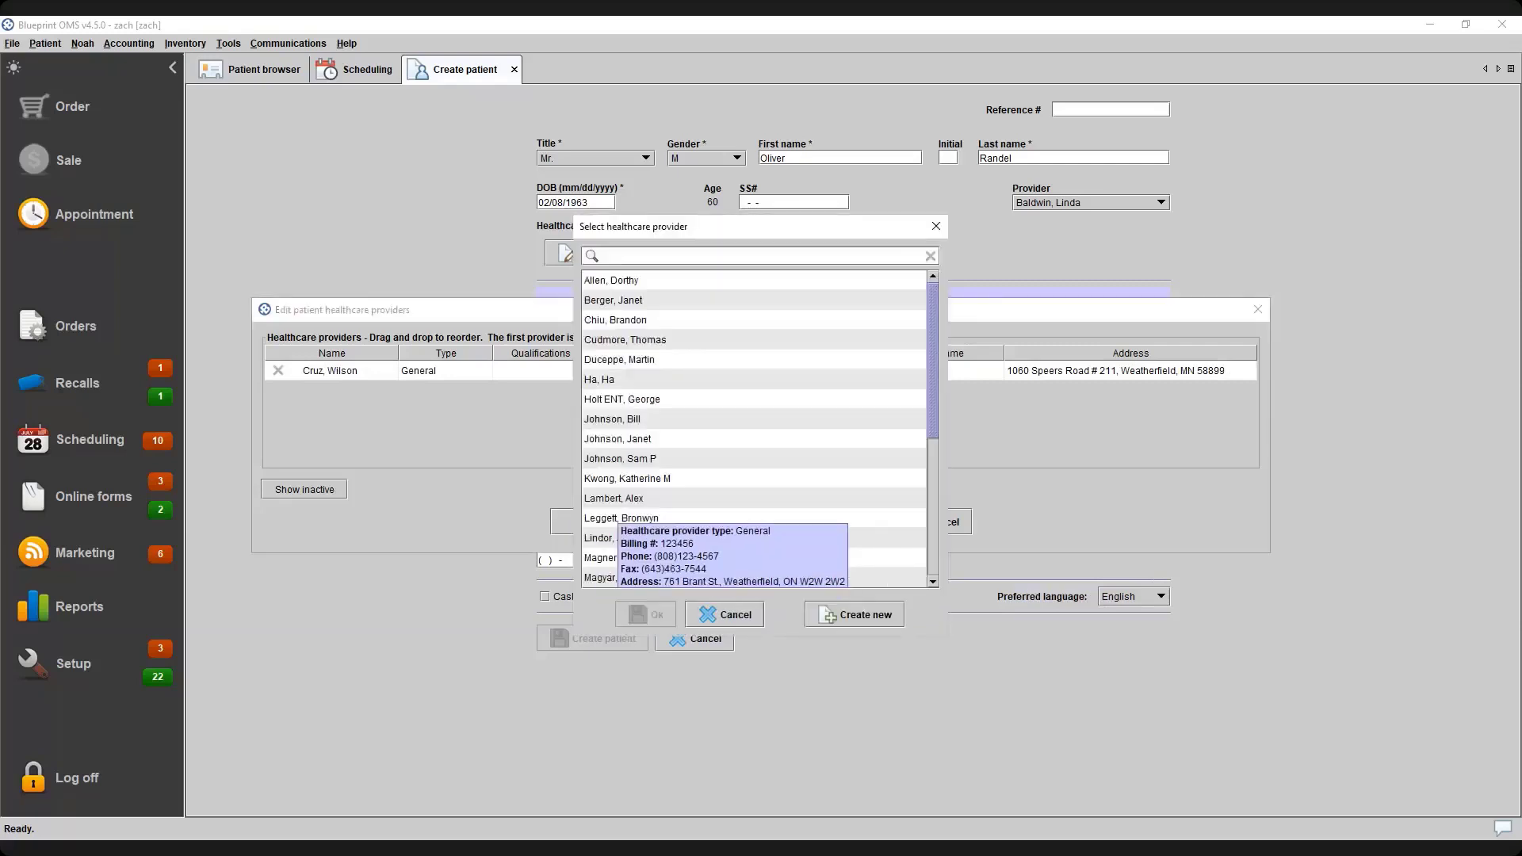
click(618, 502)
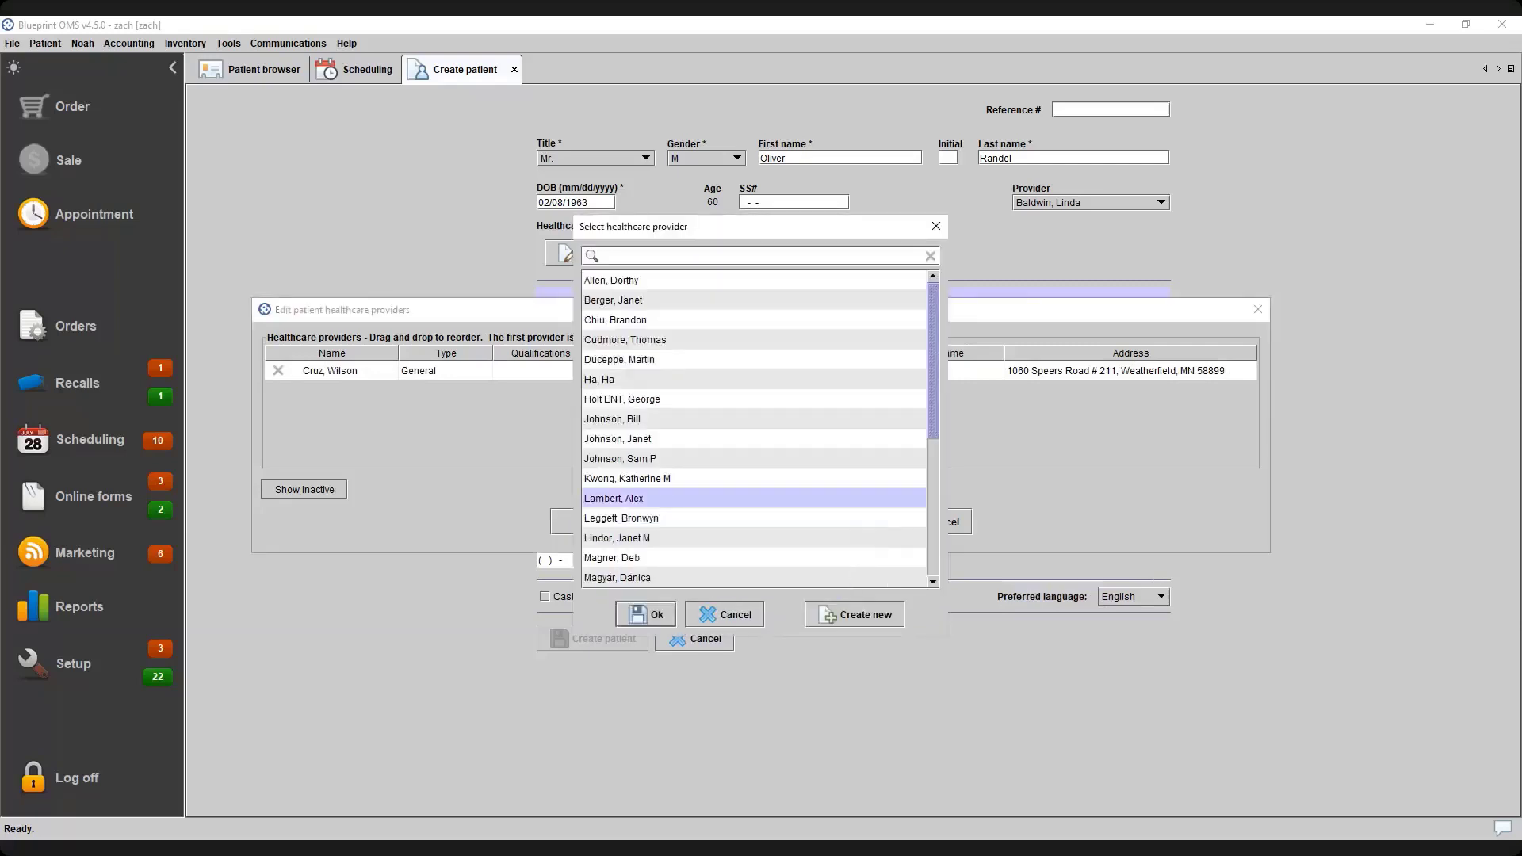
click(645, 613)
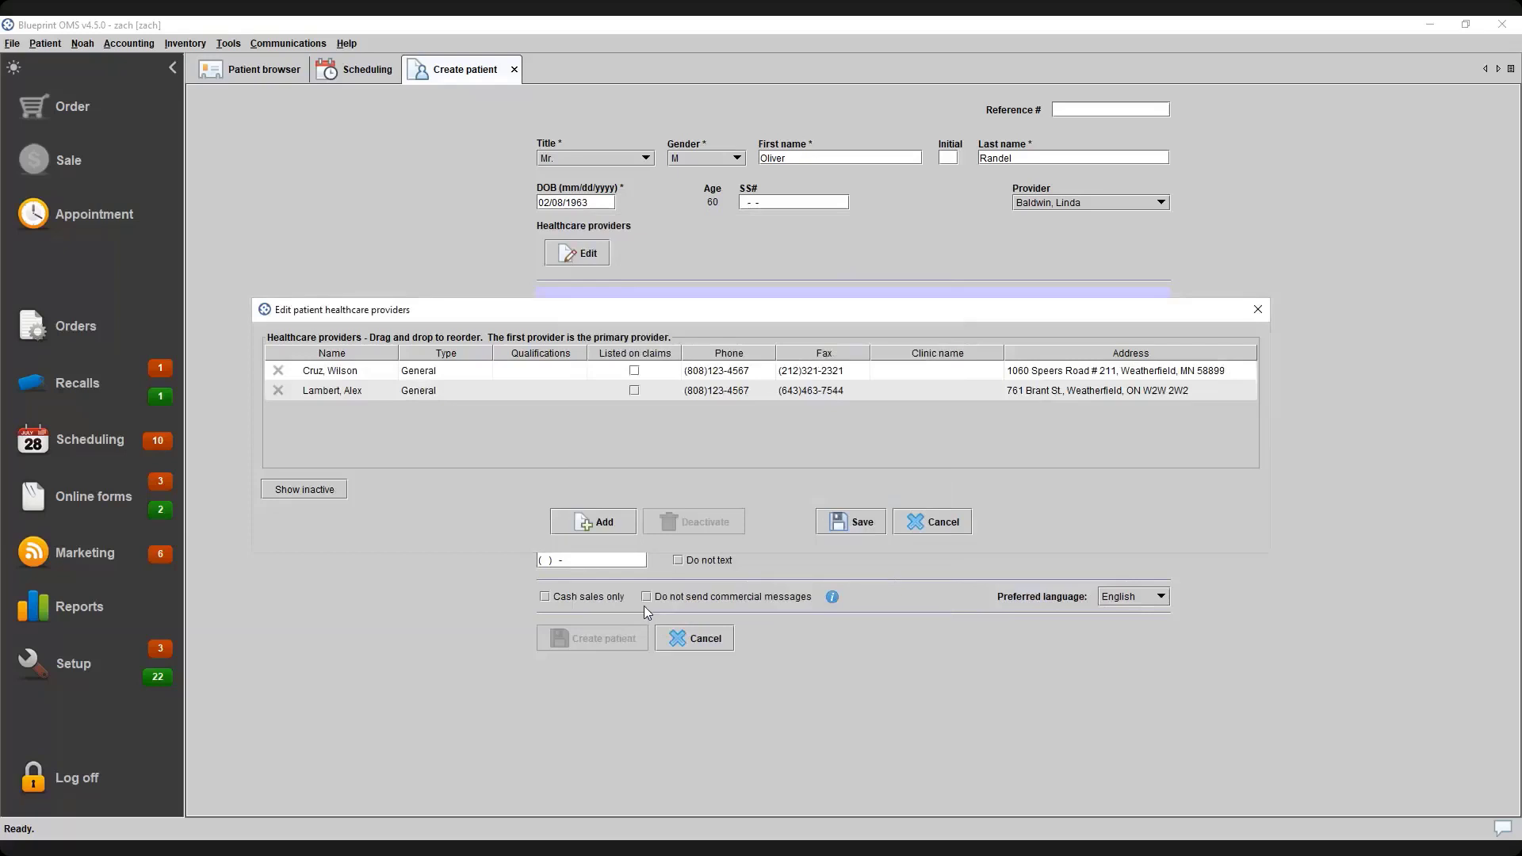
Move the second healthcare provider above the first to make it primary, and save the list
drag(332, 391, 332, 365)
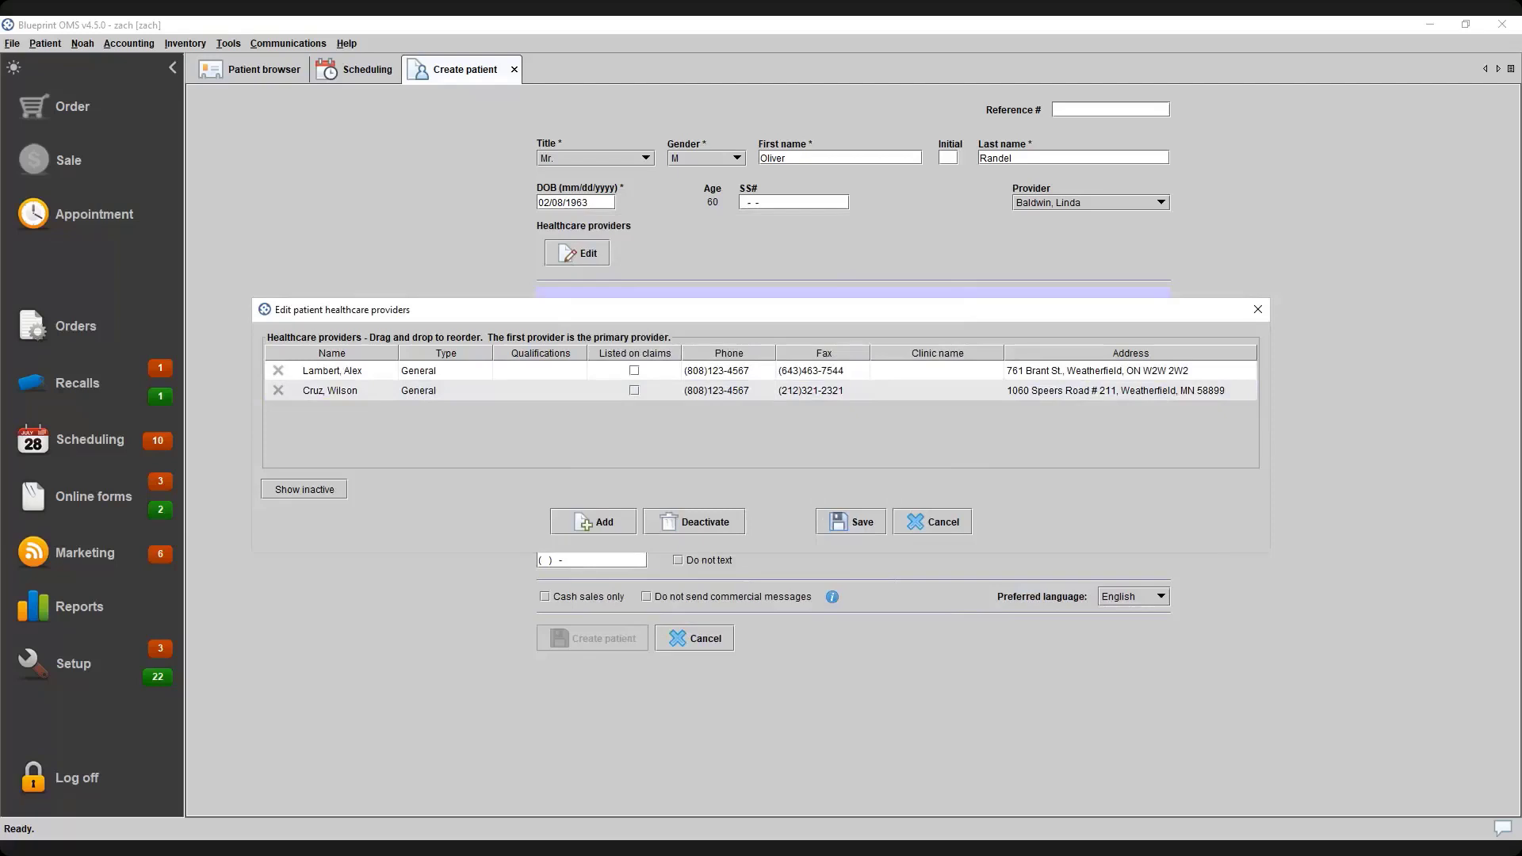
click(849, 517)
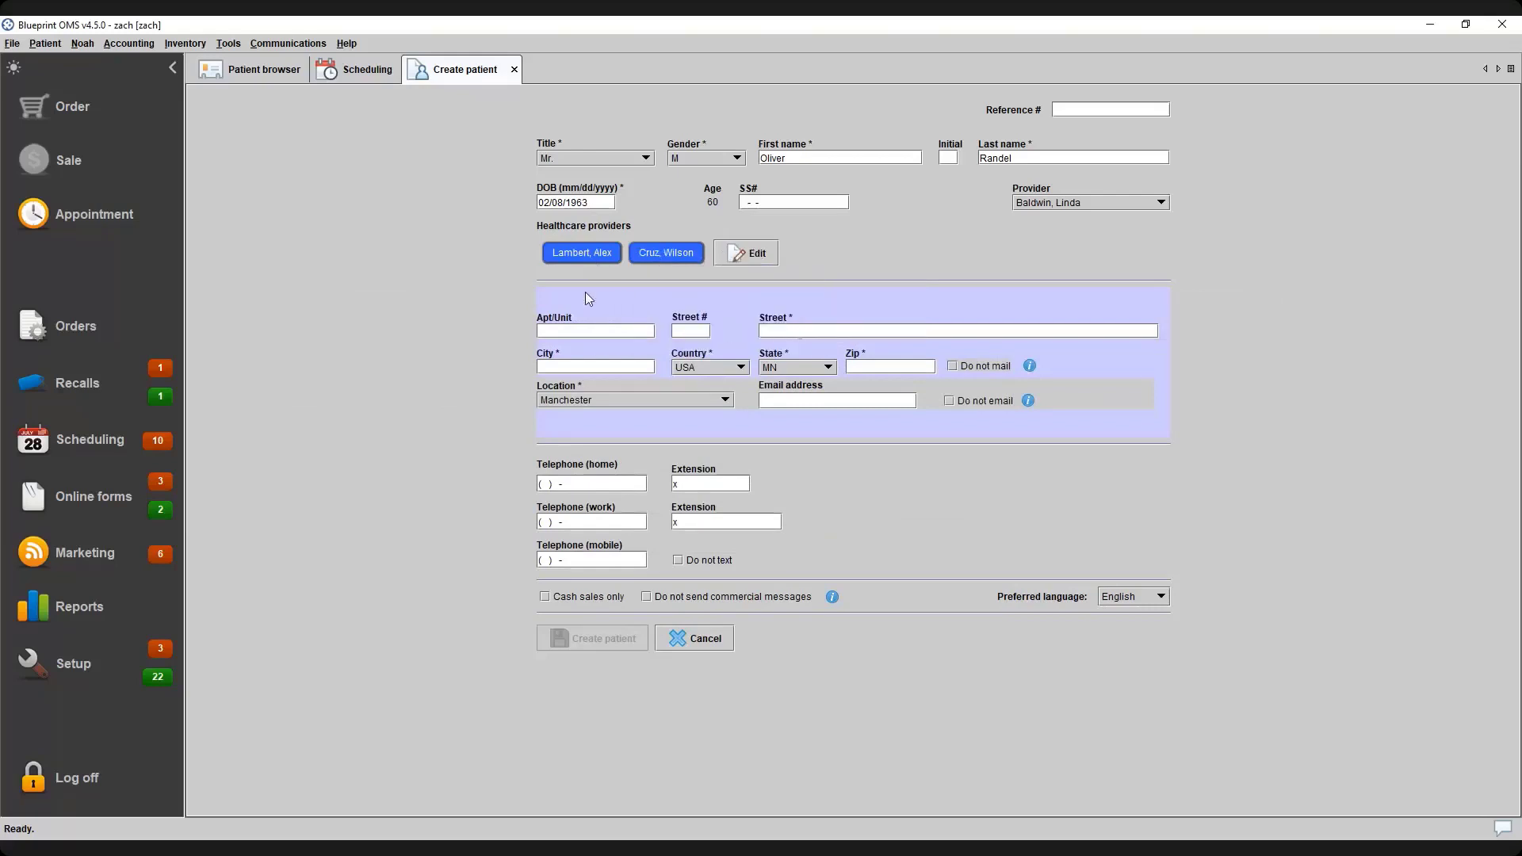
Enter the new patient's street, city and ZIP code, leaving the email address blank
click(801, 333)
text(Main)
text(Buffalo)
key(Tab)
text(55441)
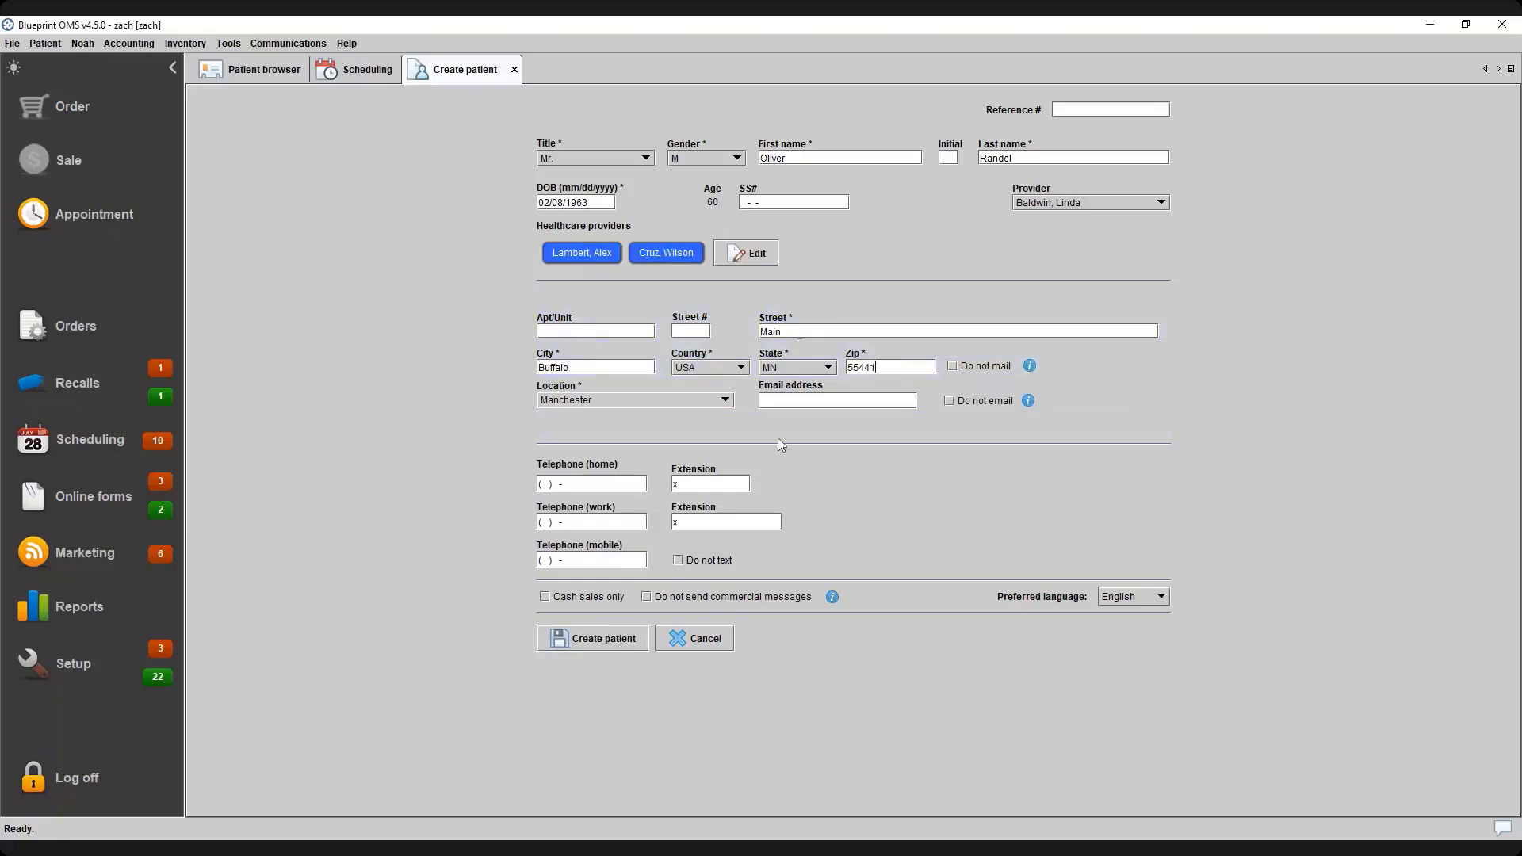
click(796, 401)
Create the patient with referral source Advertisement - Internet Ad and decline the export to Noah
click(600, 638)
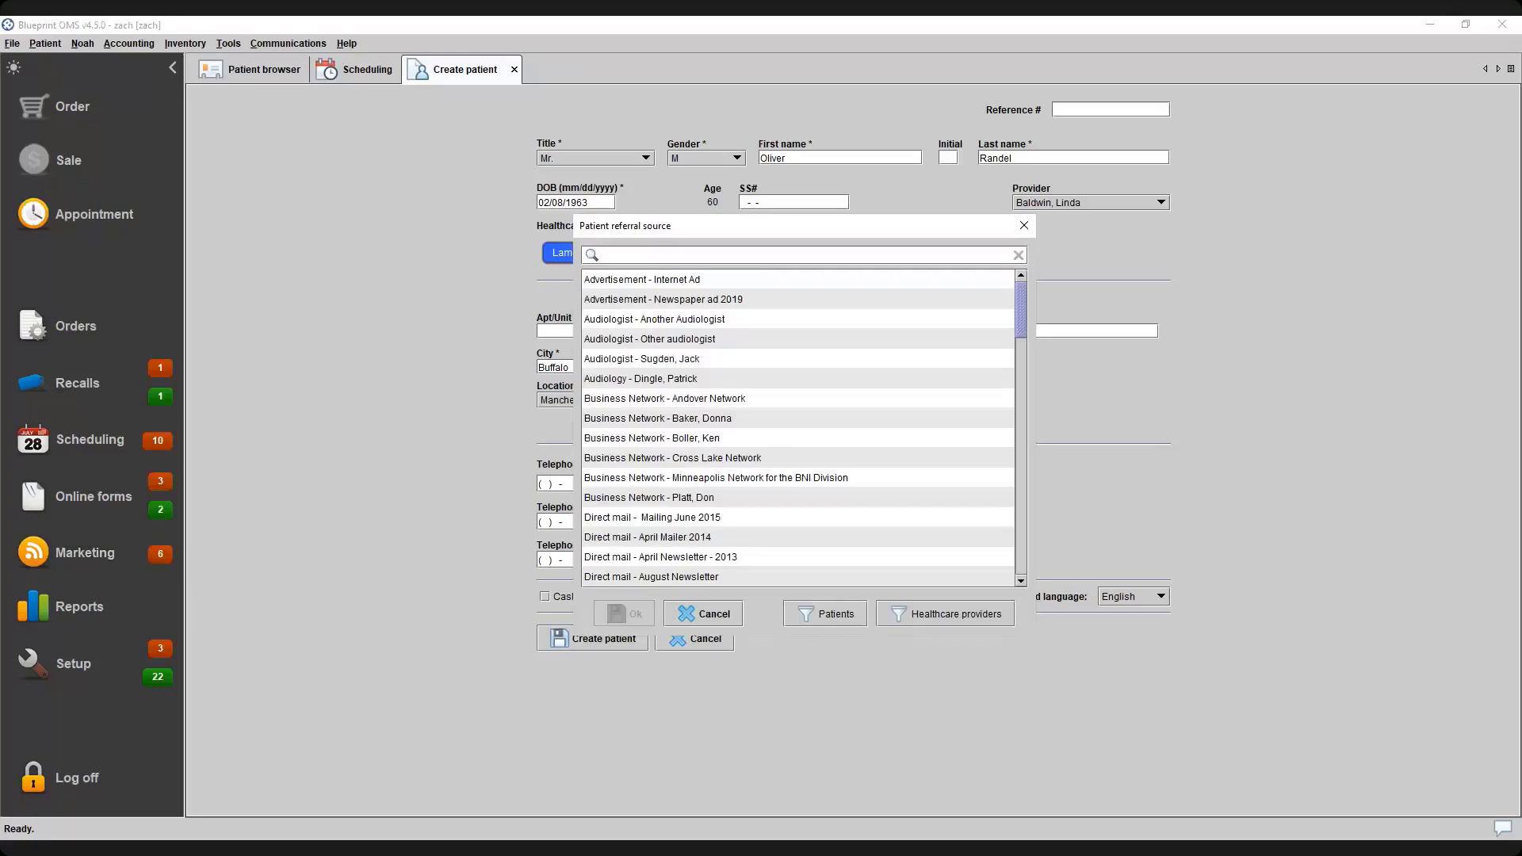
key(Down)
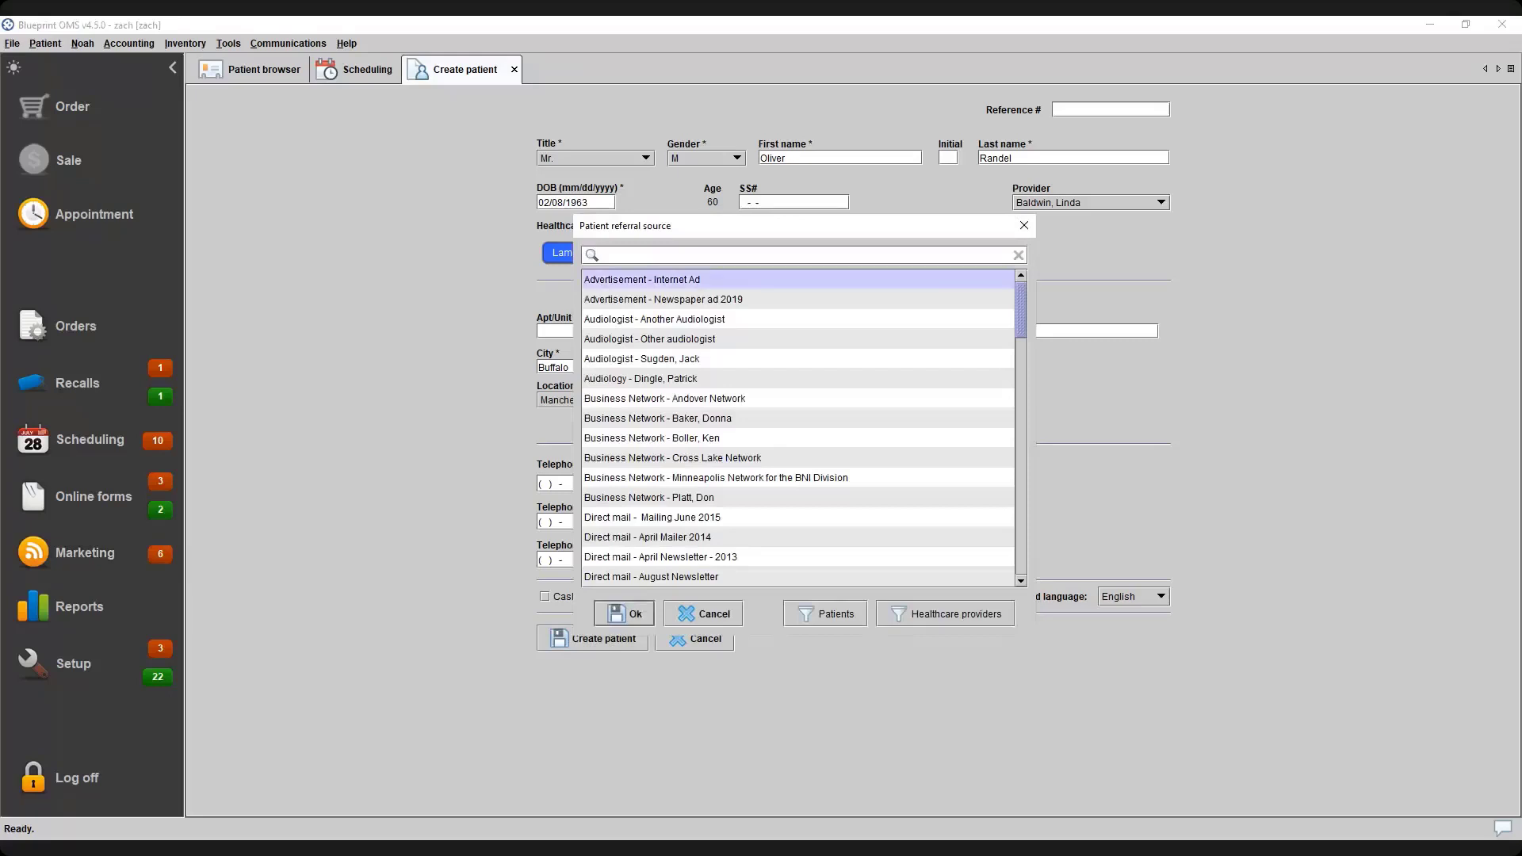
click(624, 614)
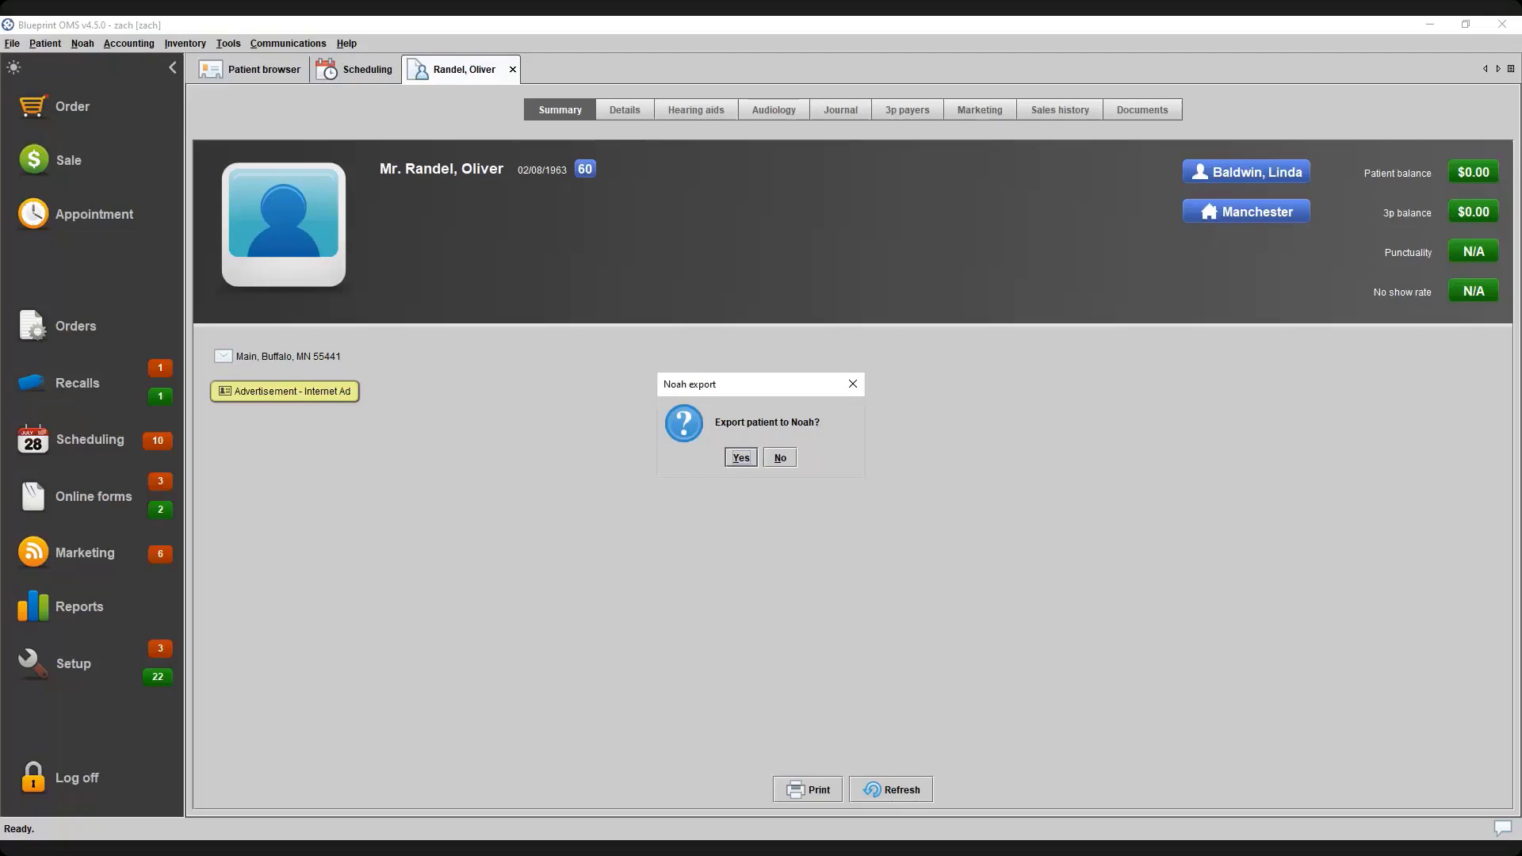
click(792, 451)
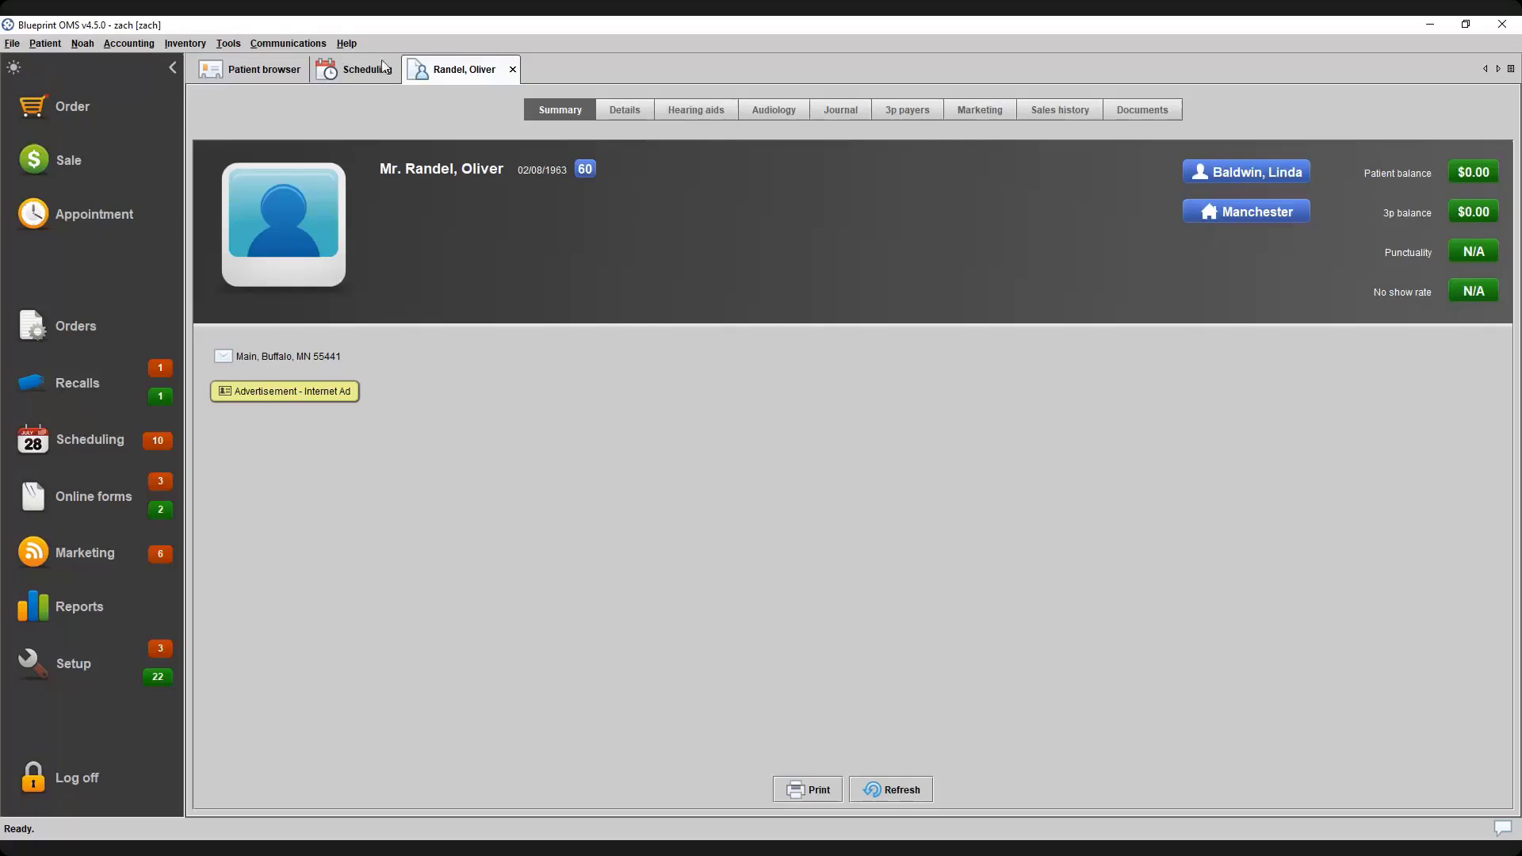
Close the new patient's record and open the sixteenth patient's record from the patient browser
click(512, 69)
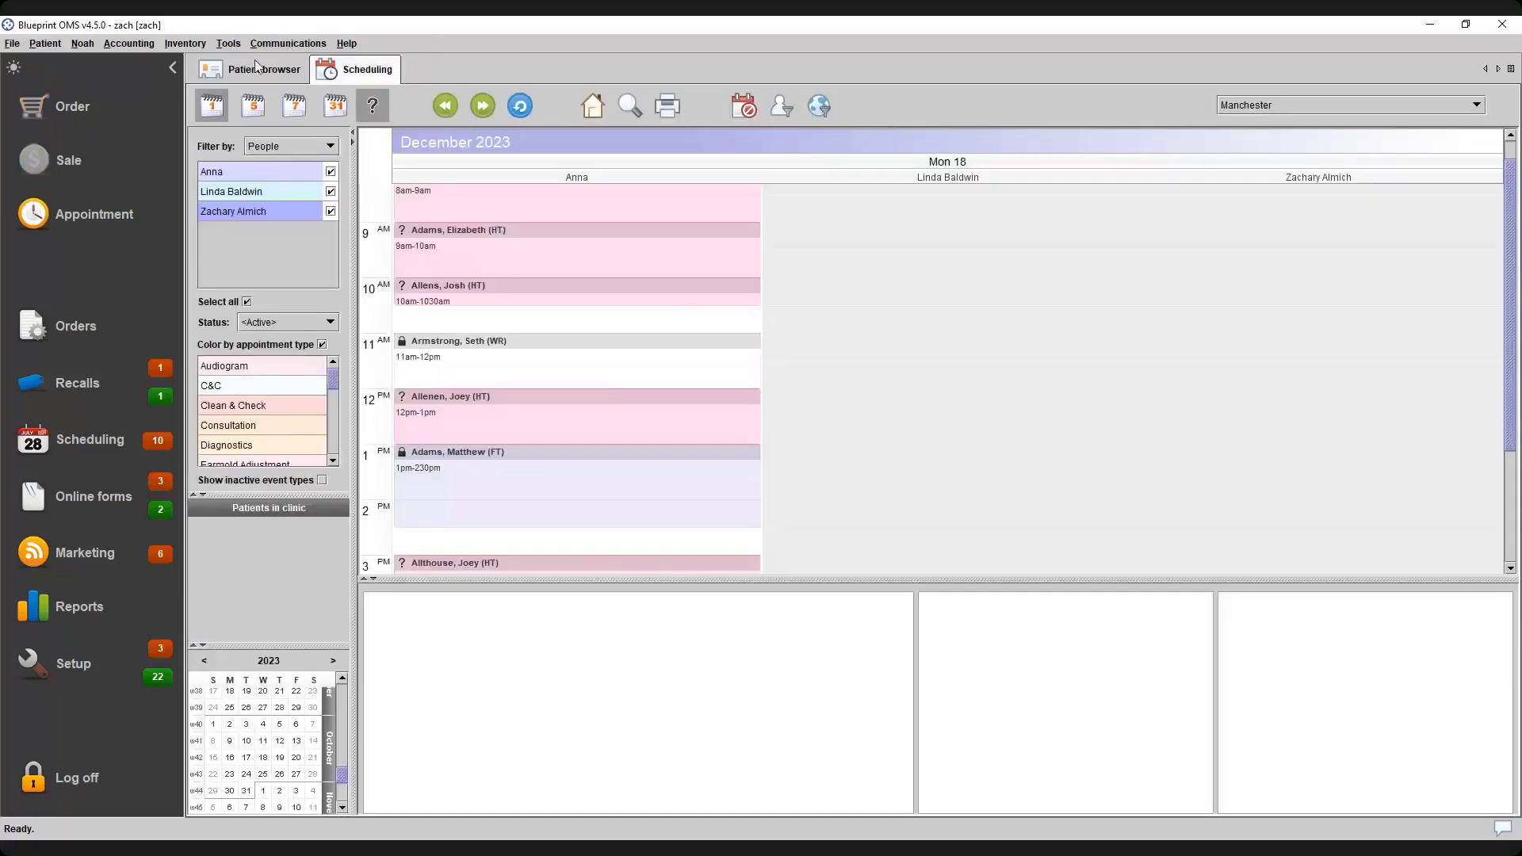
click(255, 64)
drag(728, 598, 724, 244)
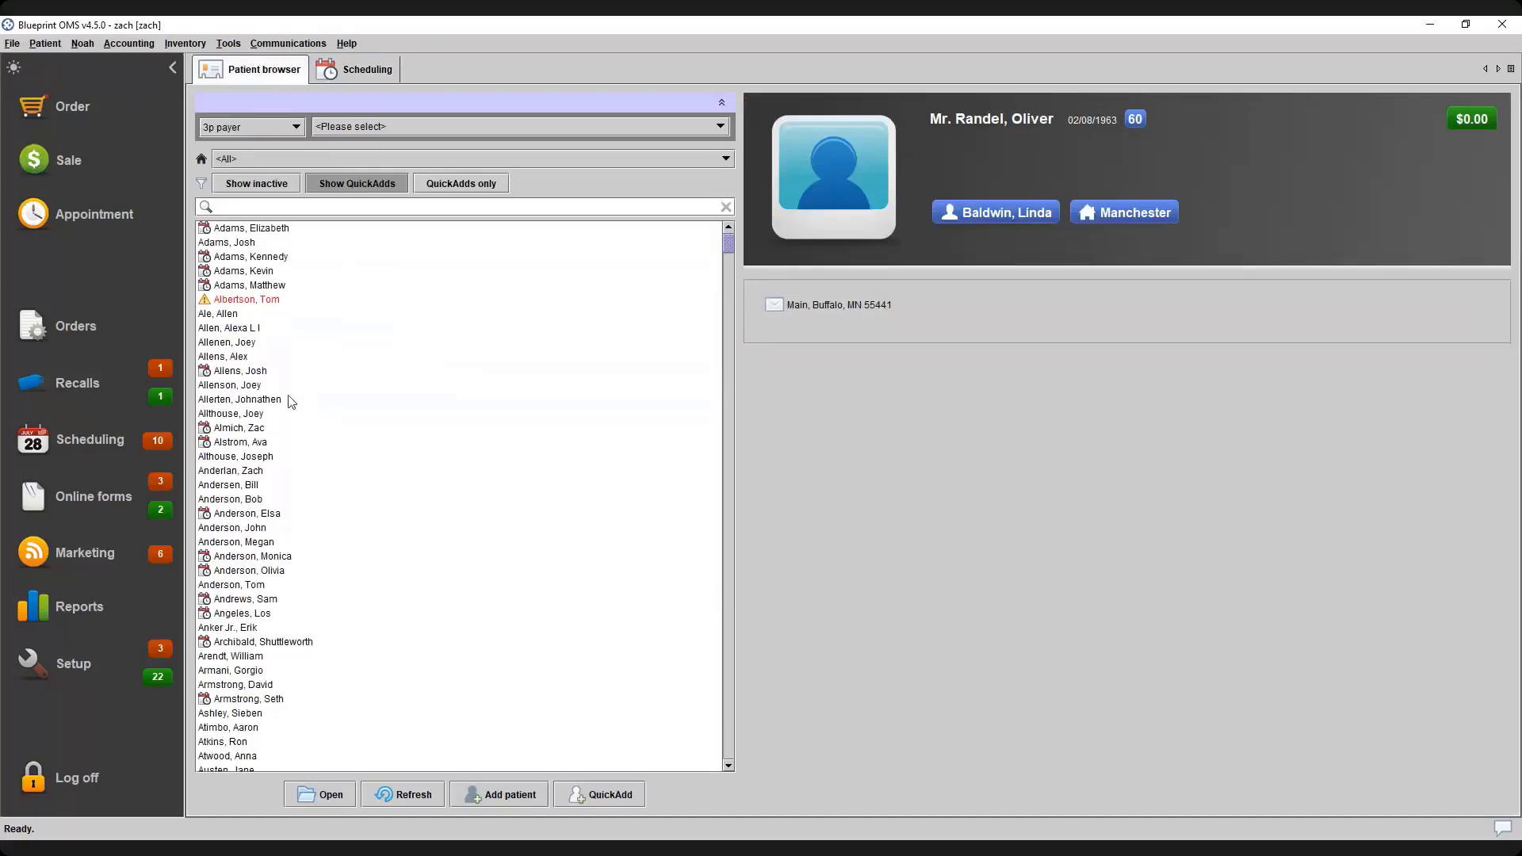
click(264, 443)
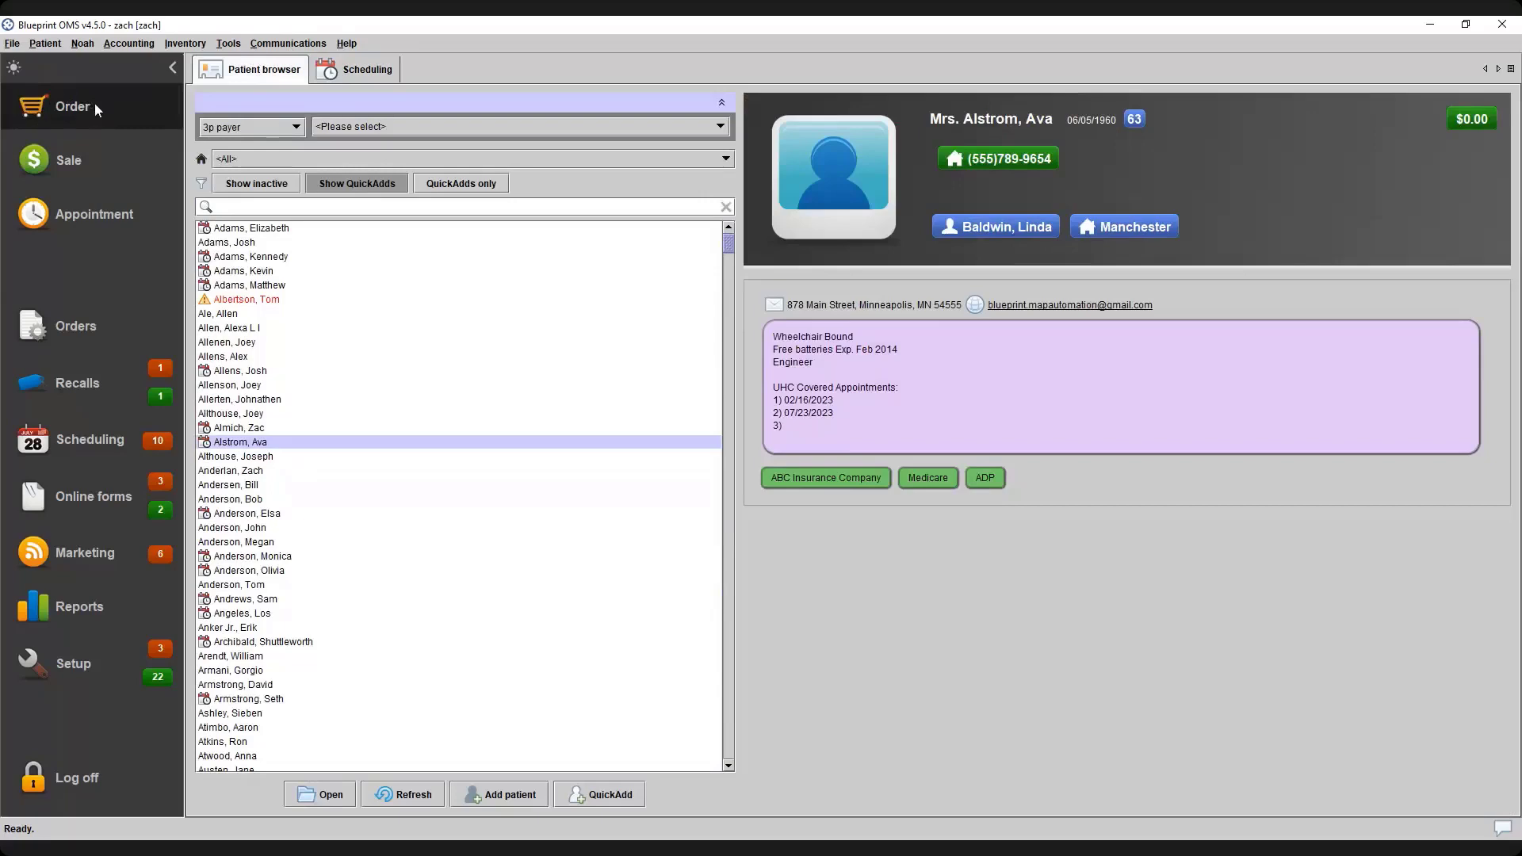
double_click(271, 444)
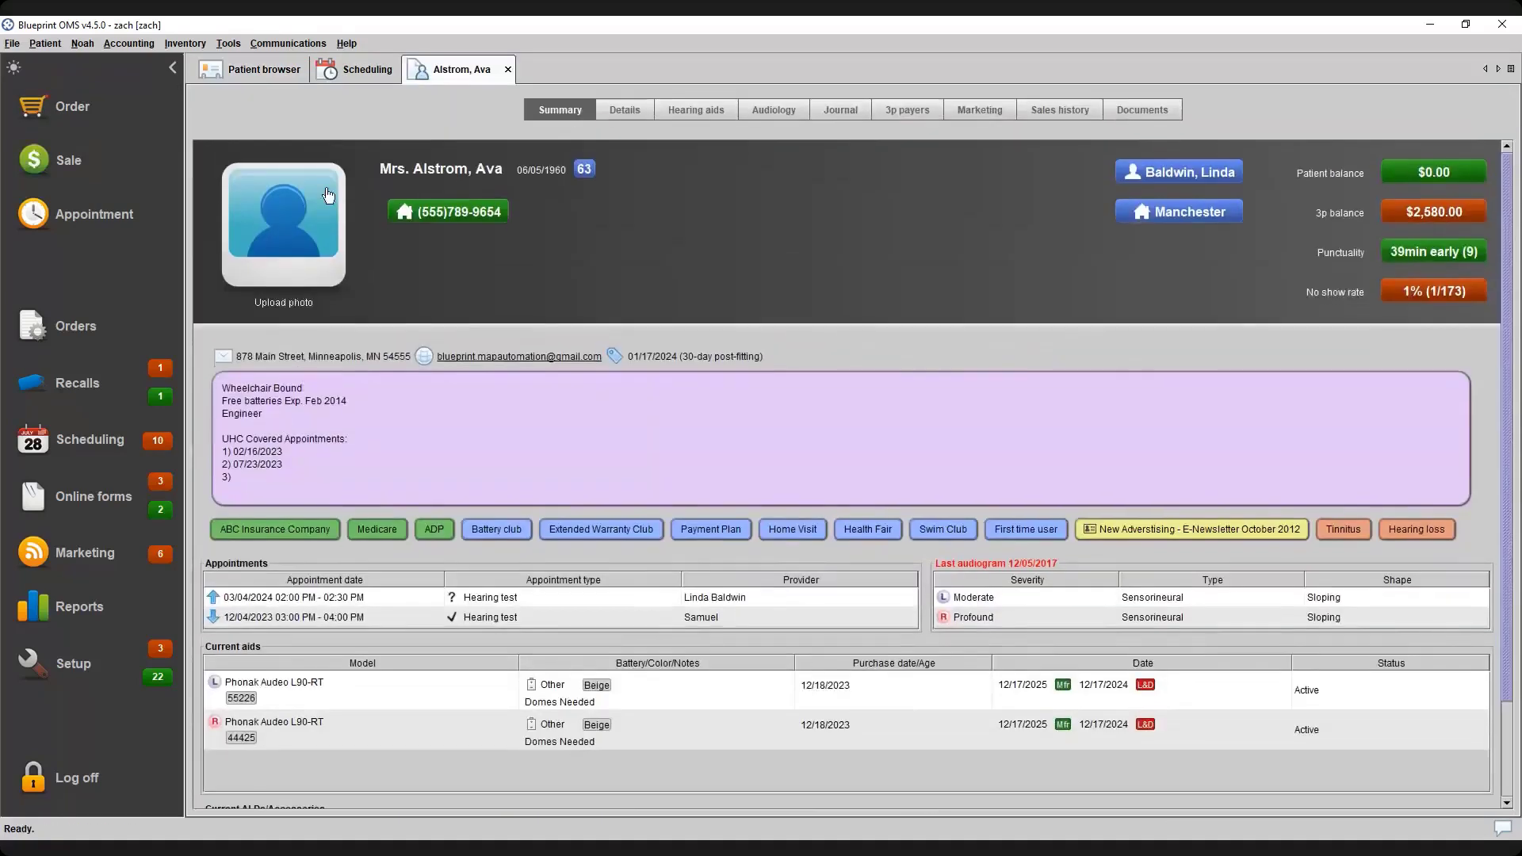
Review the patient's hearing aids and the options for adding an aid, and start an order for a new aid
click(691, 108)
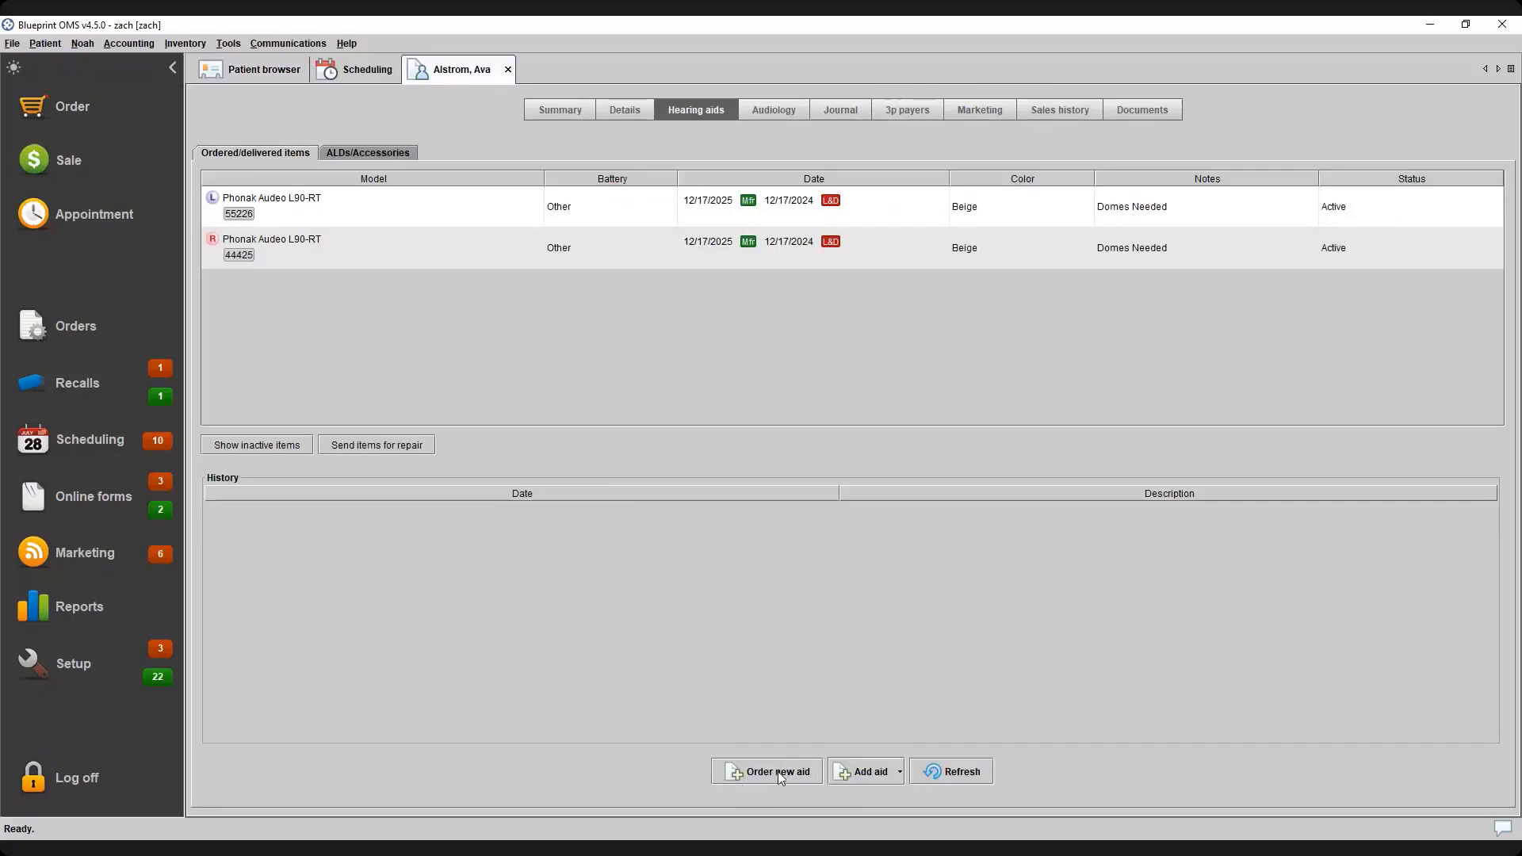
click(892, 774)
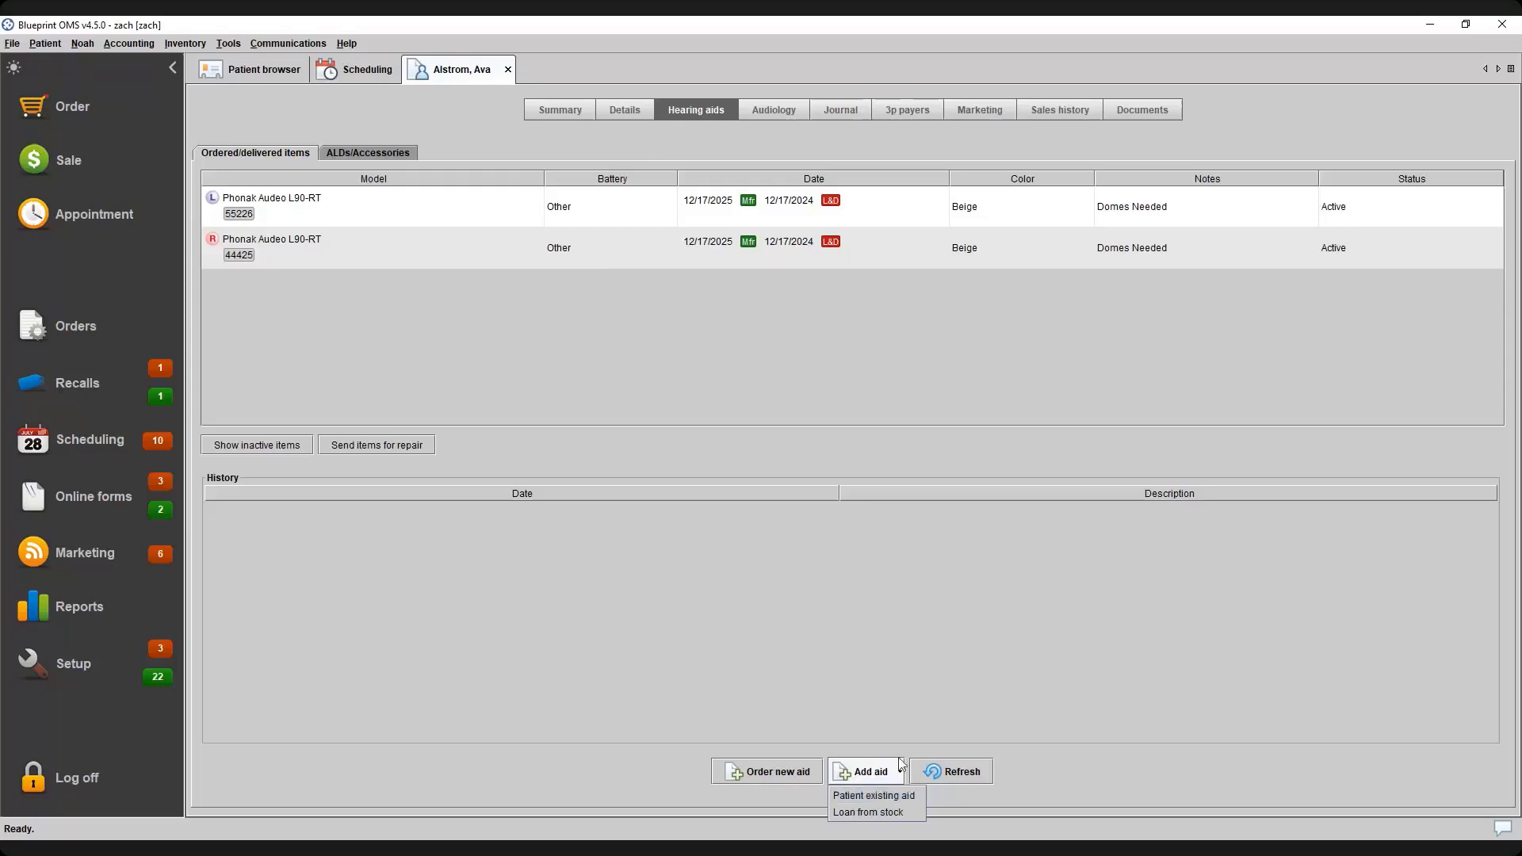
click(794, 724)
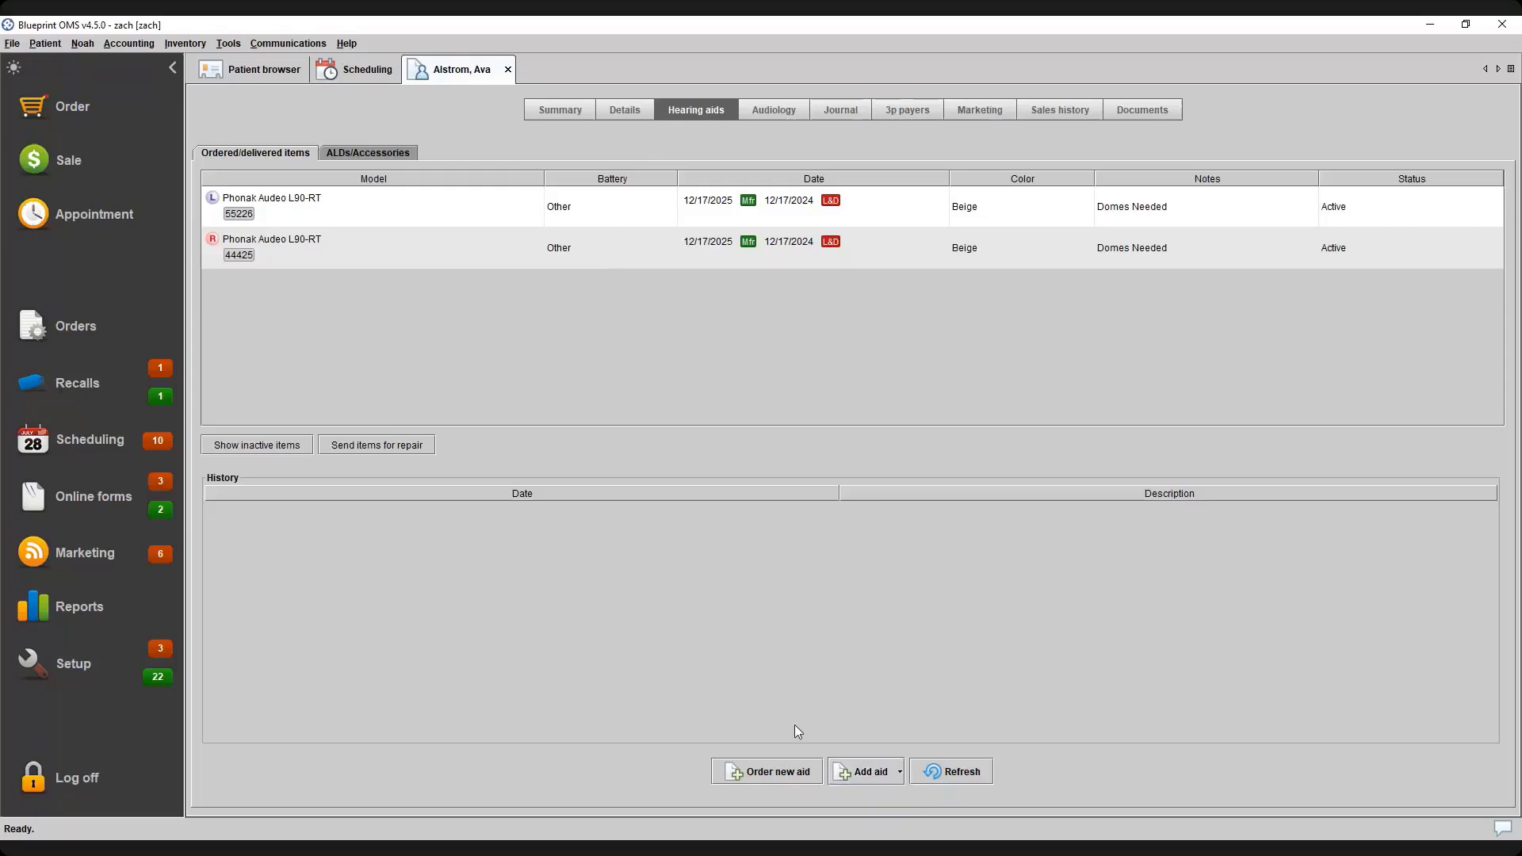
click(776, 773)
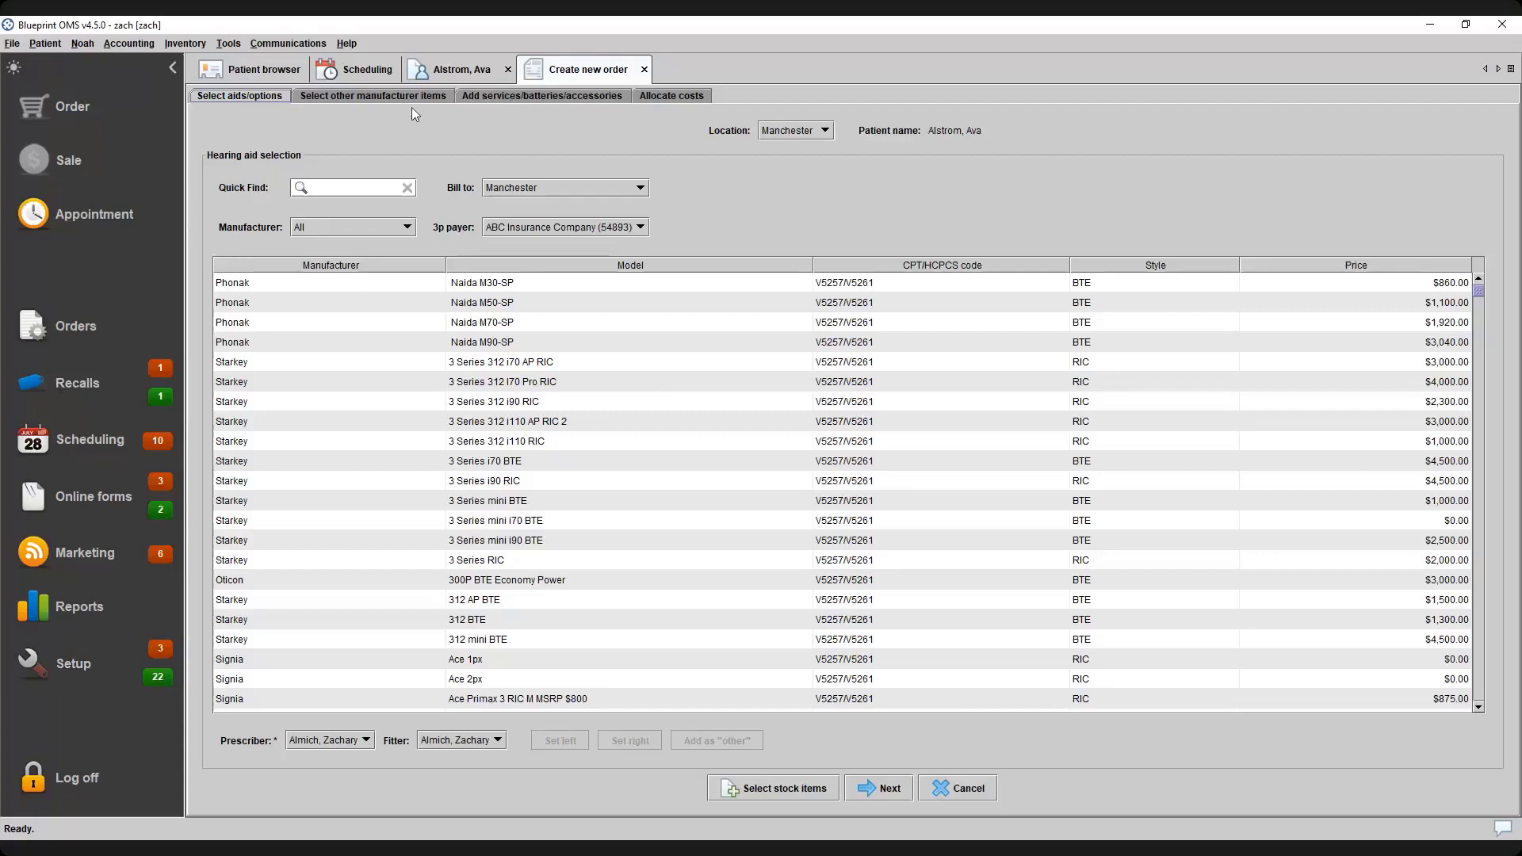
Filter the hearing aid selection to manufacturer Phonak and set the order's 3p payer to None
click(358, 190)
click(364, 227)
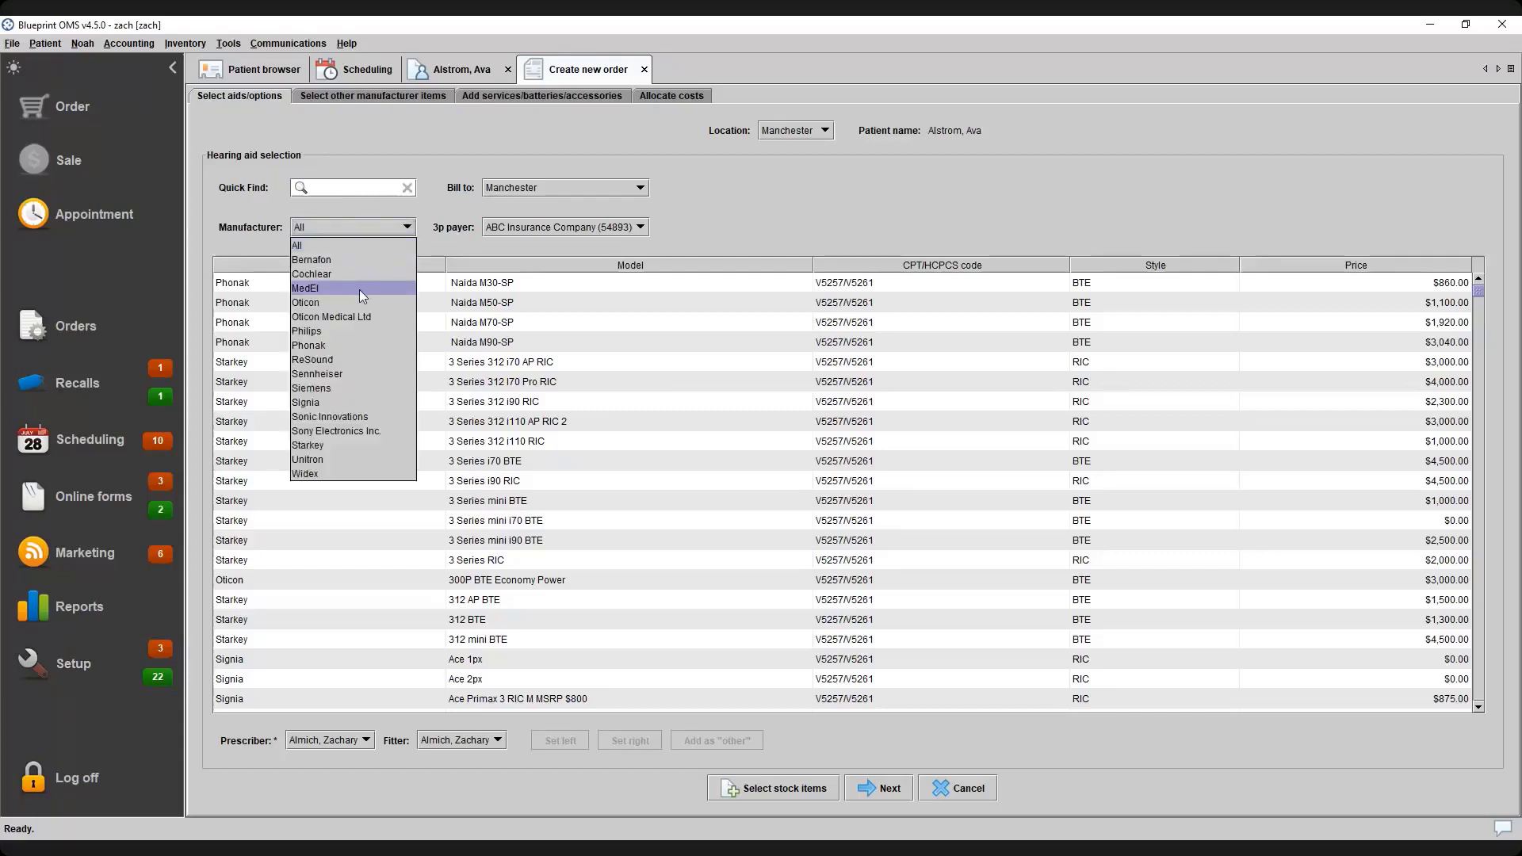
click(350, 345)
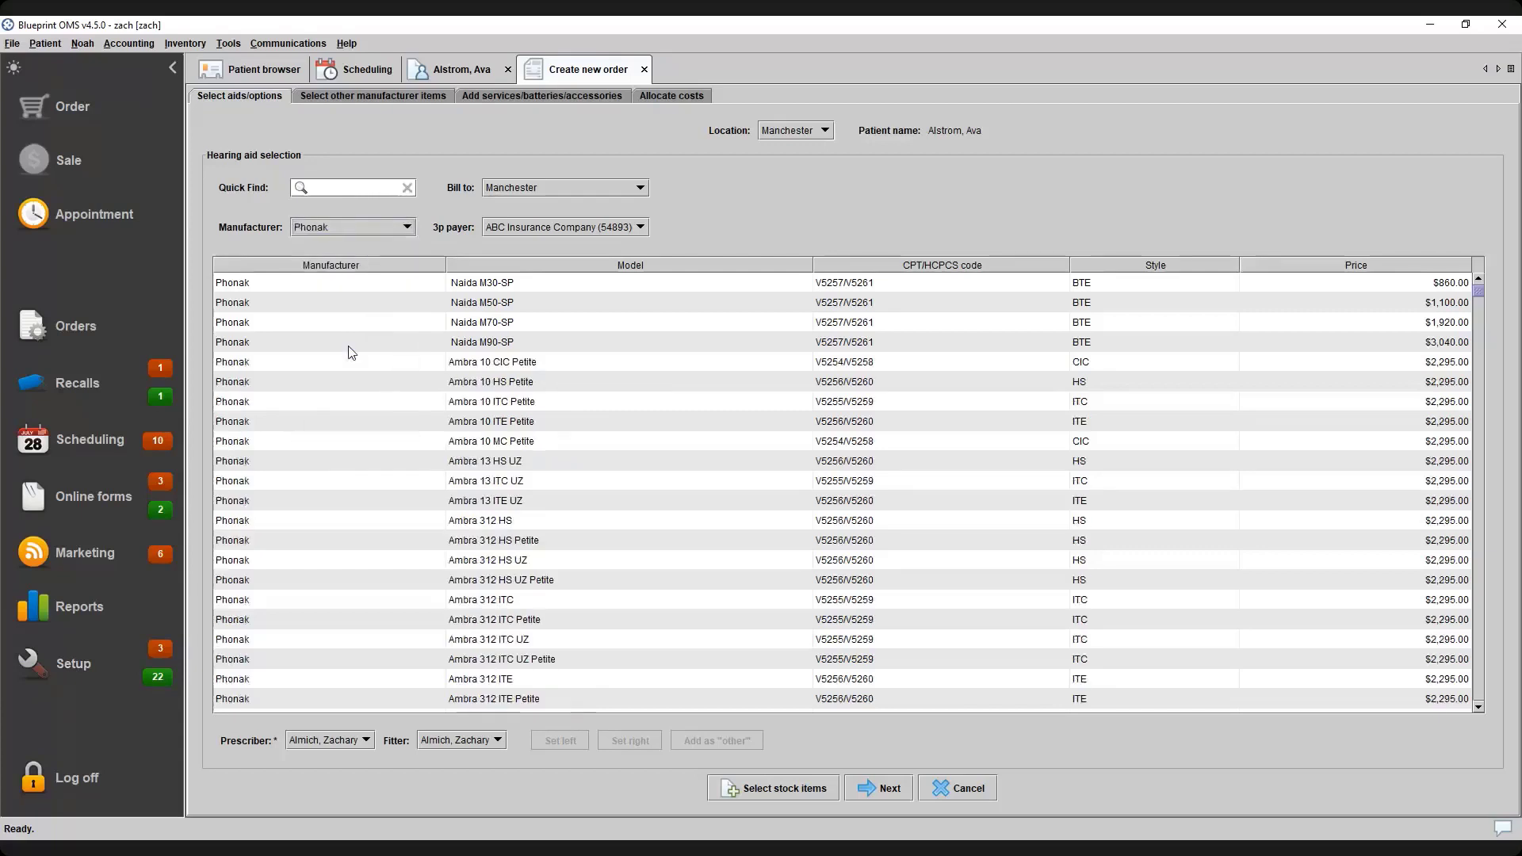
click(640, 228)
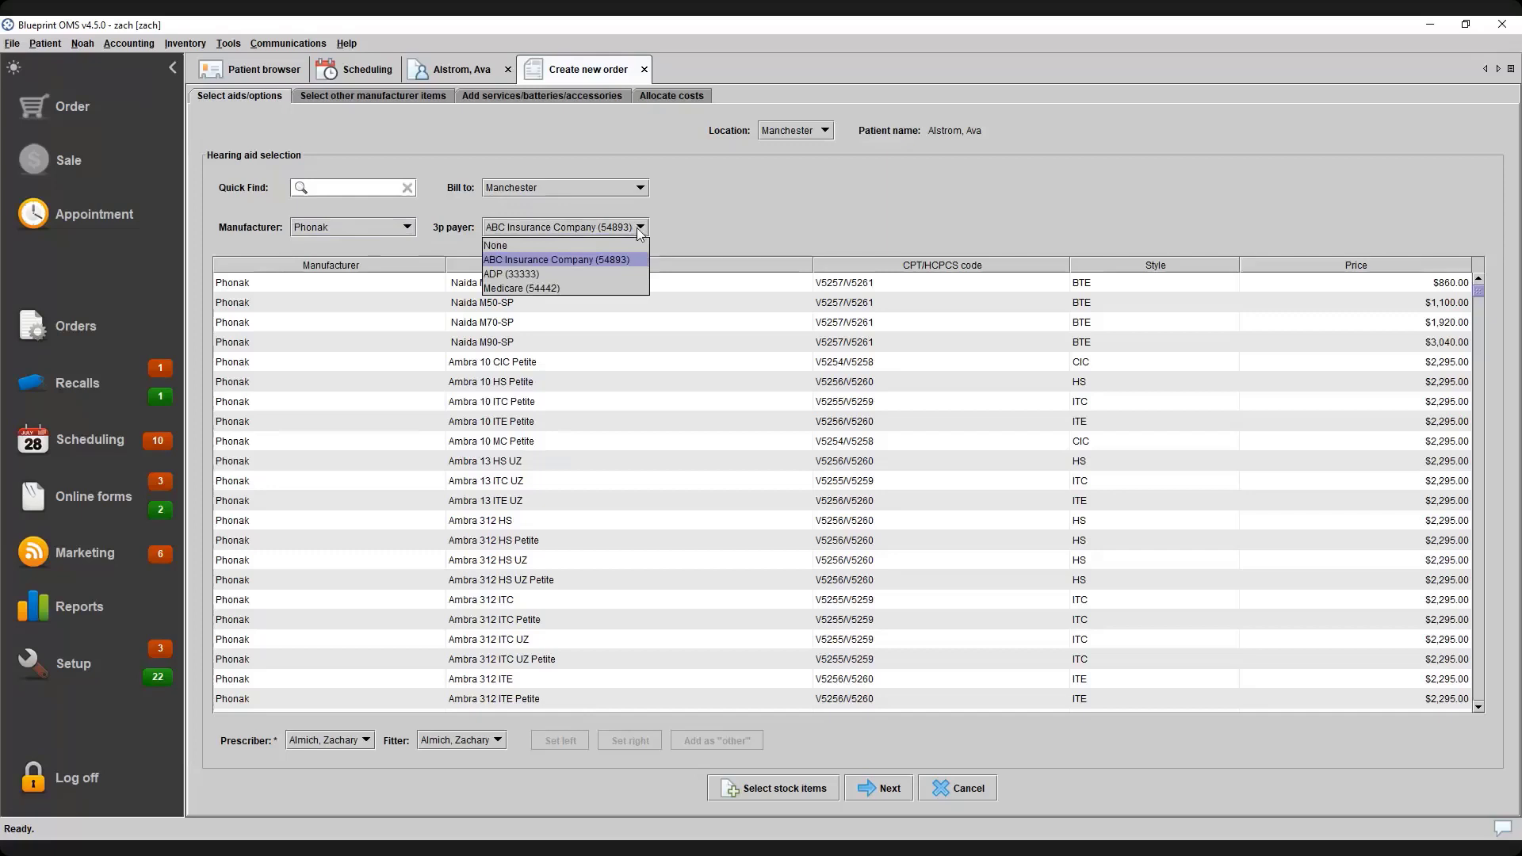
click(523, 242)
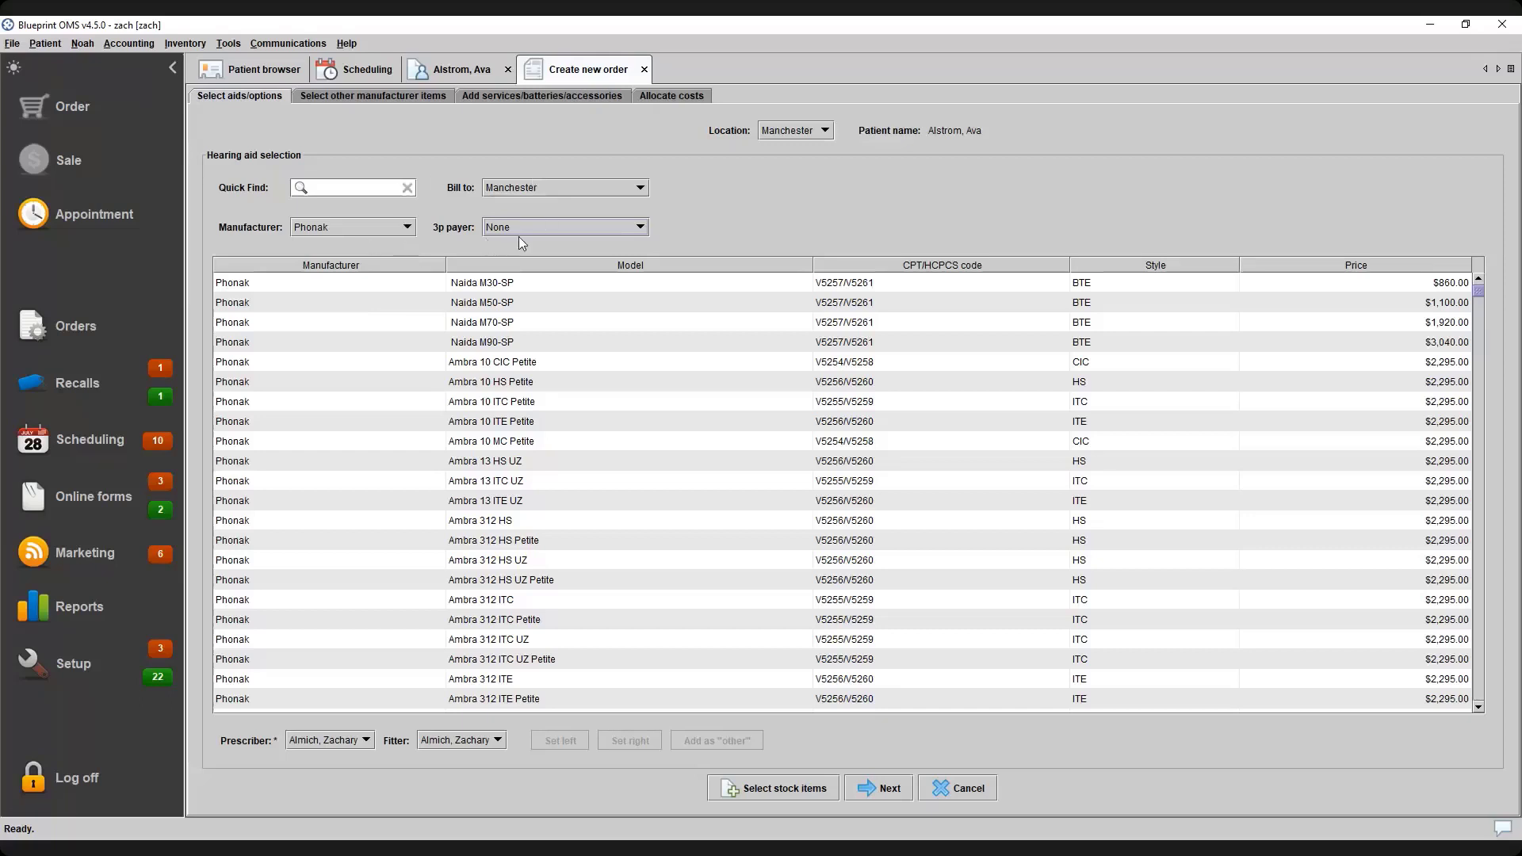
Search the models for "aude" and set the Audeo M50-R as the left aid, with color Beige and notes "Domes Needed"
click(352, 190)
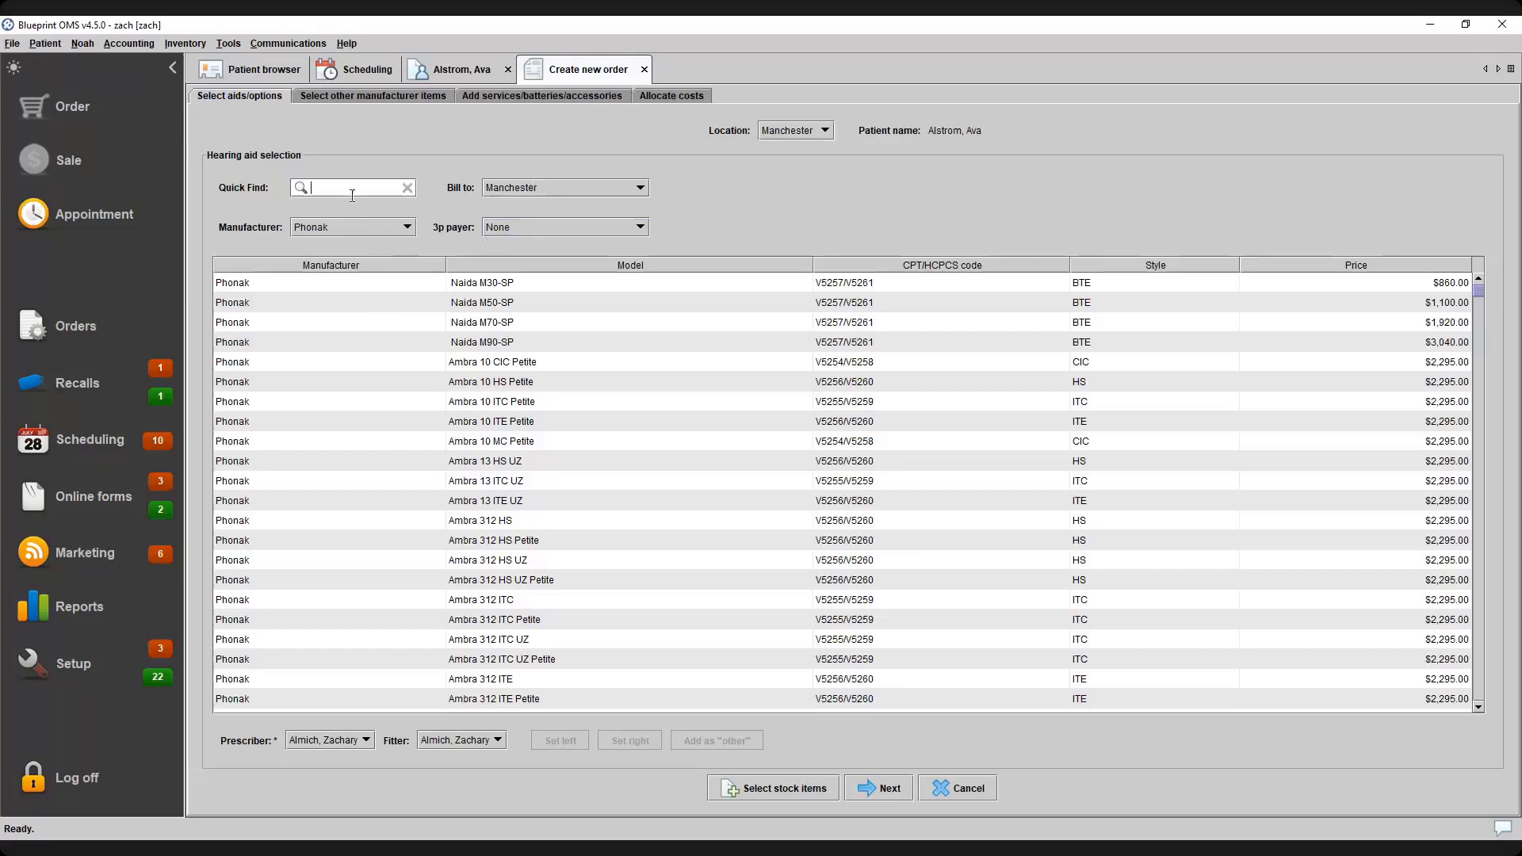
text(aude)
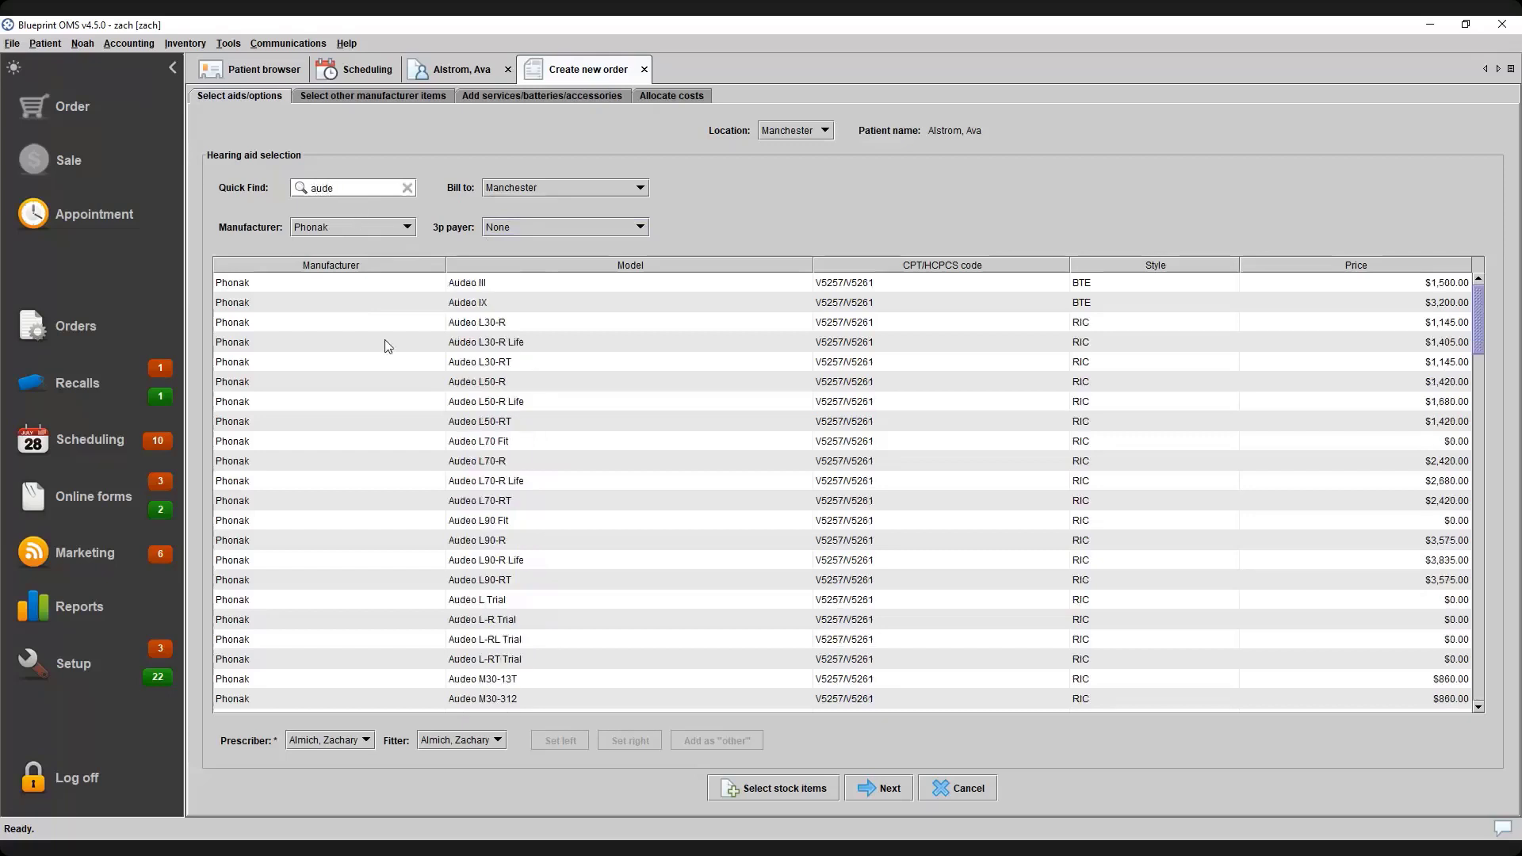
scroll(626, 658, down, 1)
scroll(626, 659, down, 2)
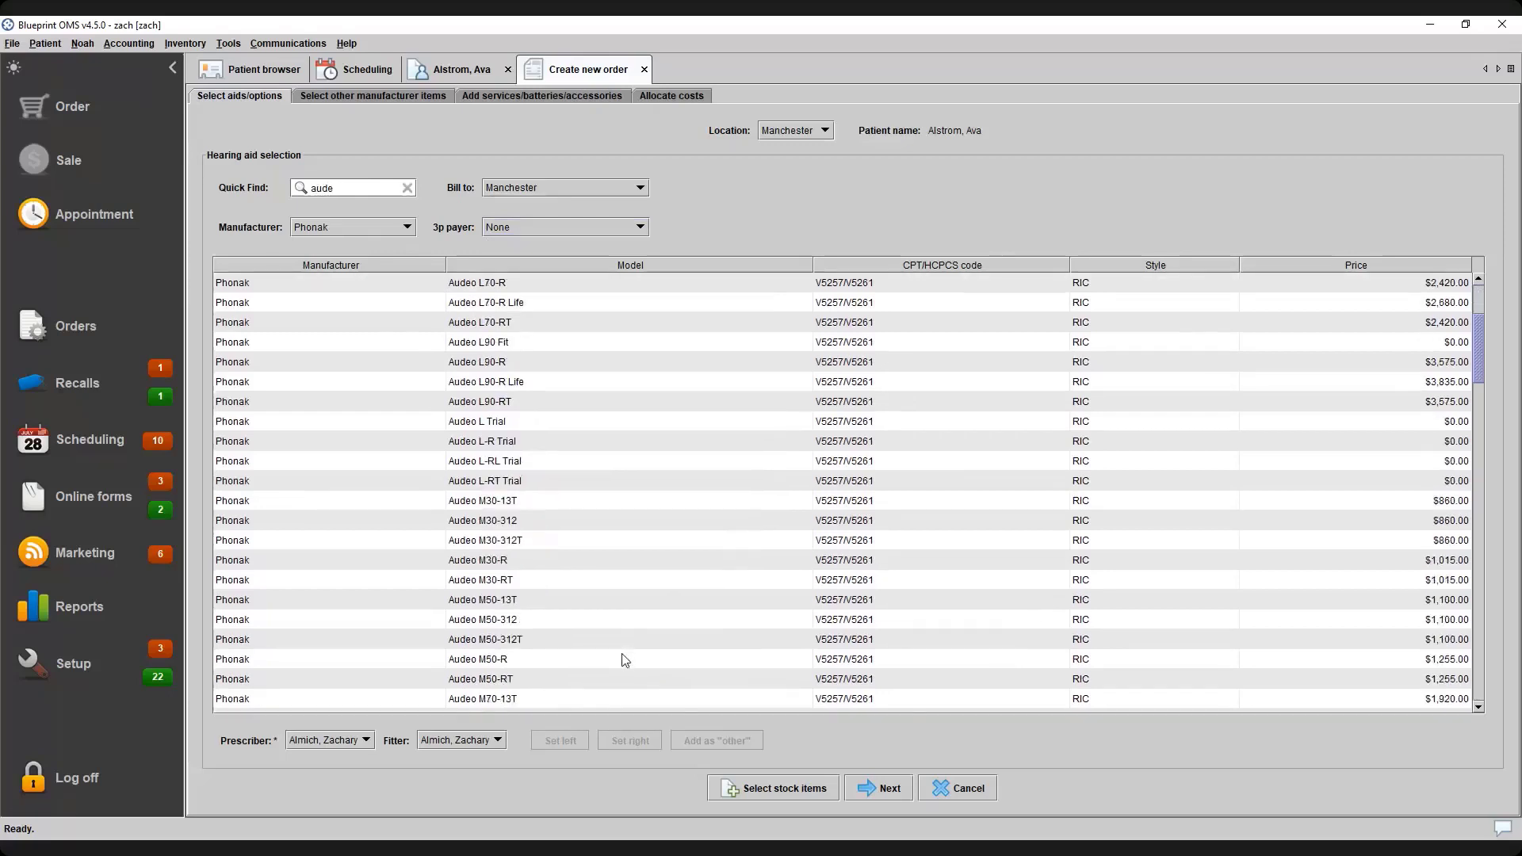
click(542, 659)
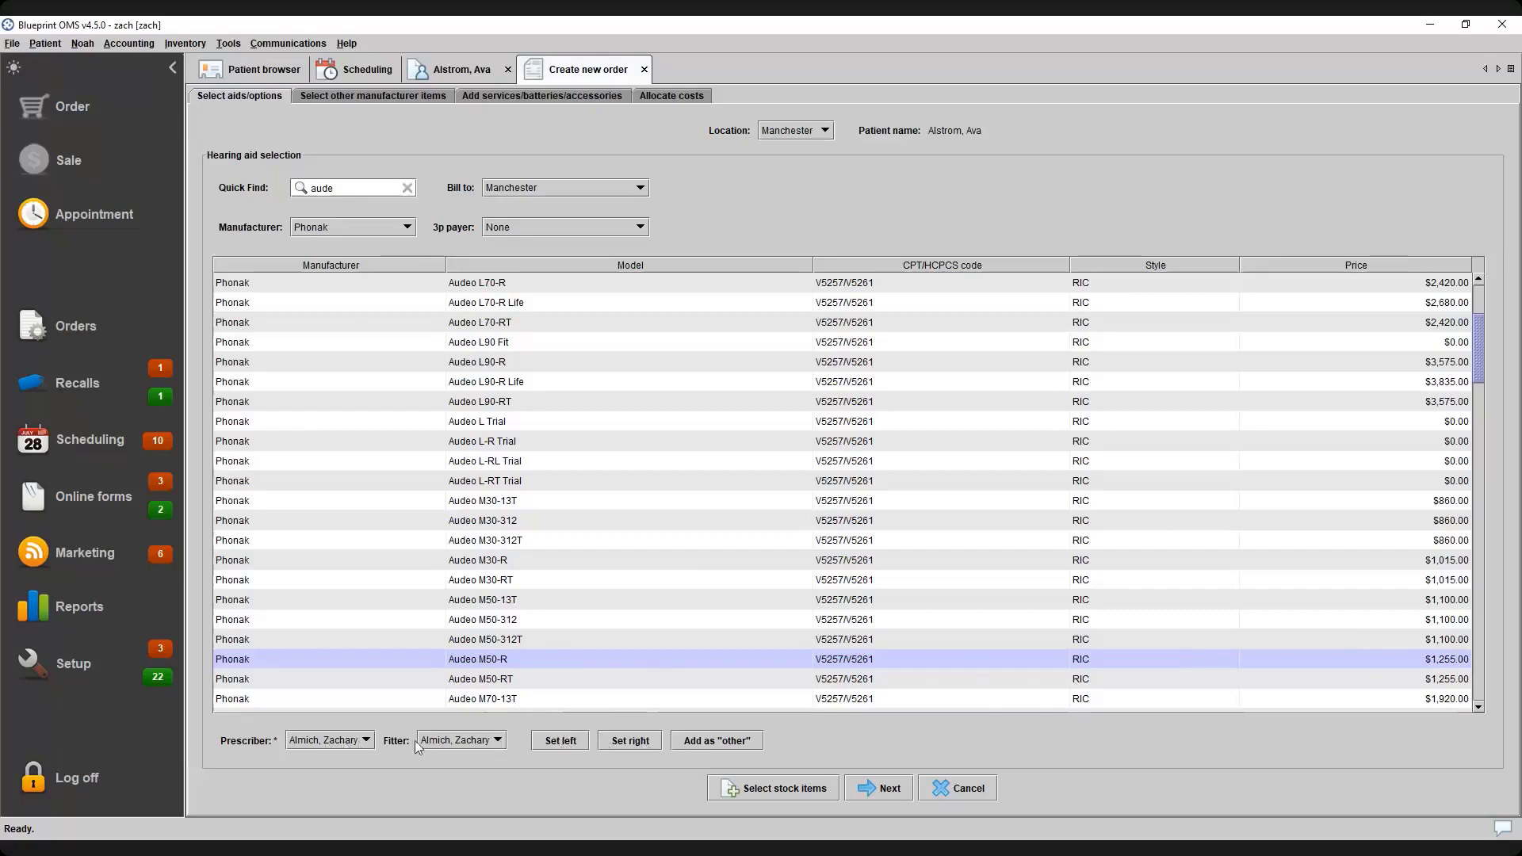
click(561, 740)
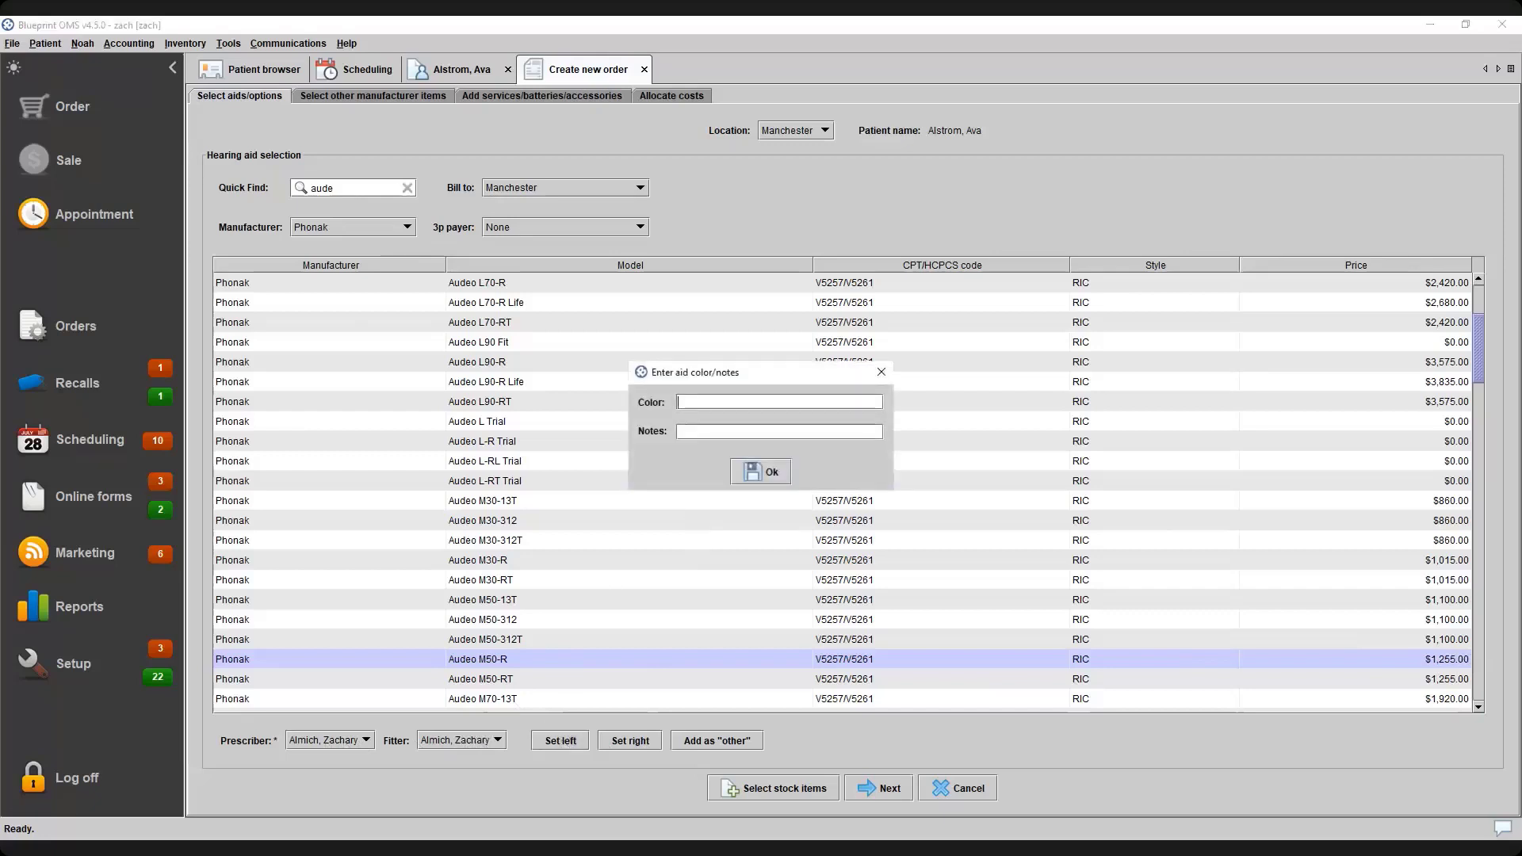
text(Beige)
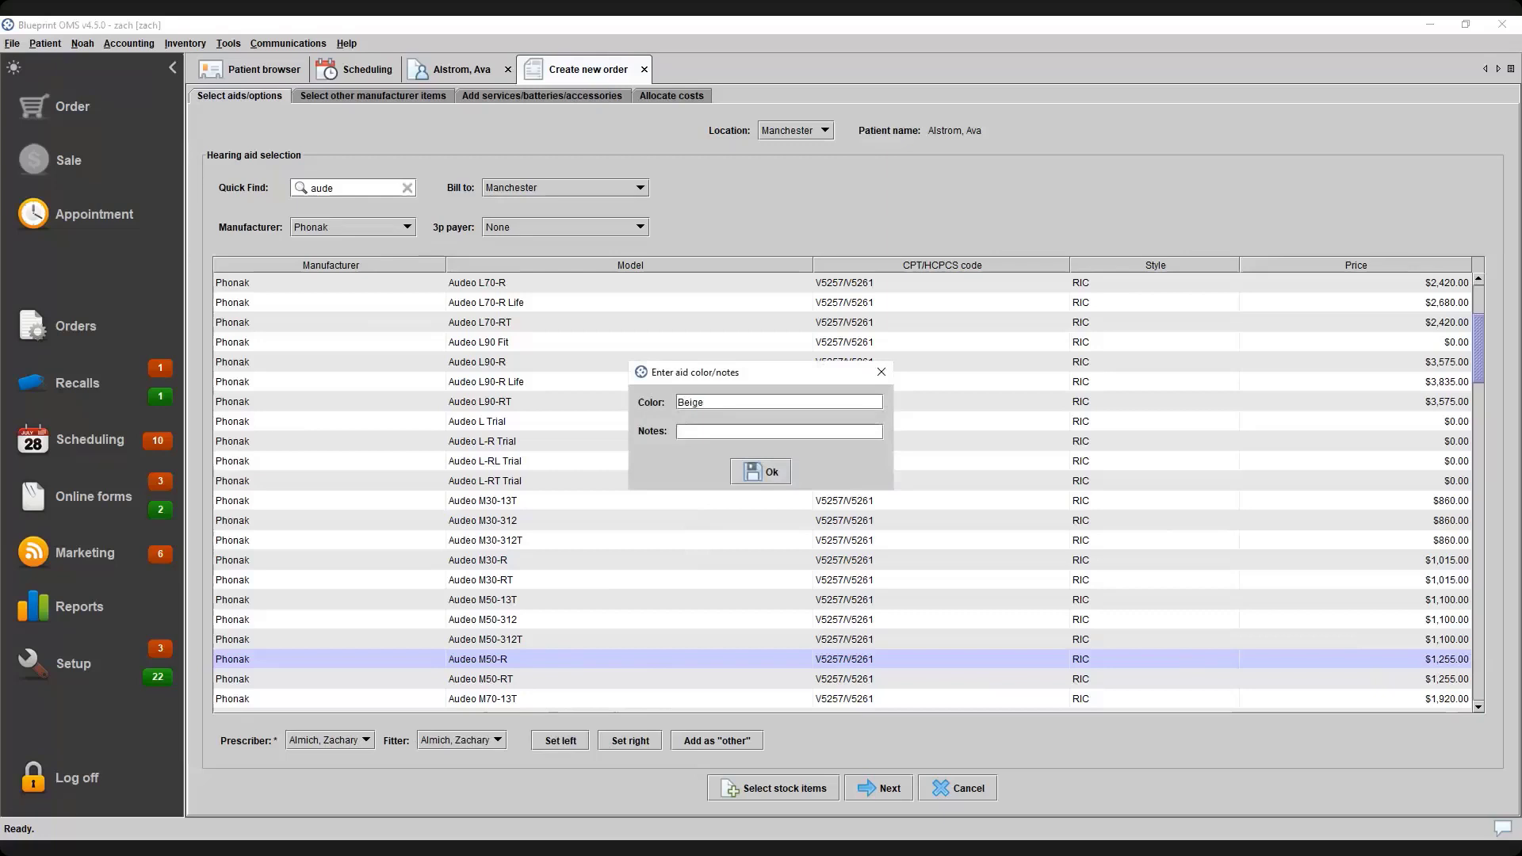
text(Domes Needed)
key(Return)
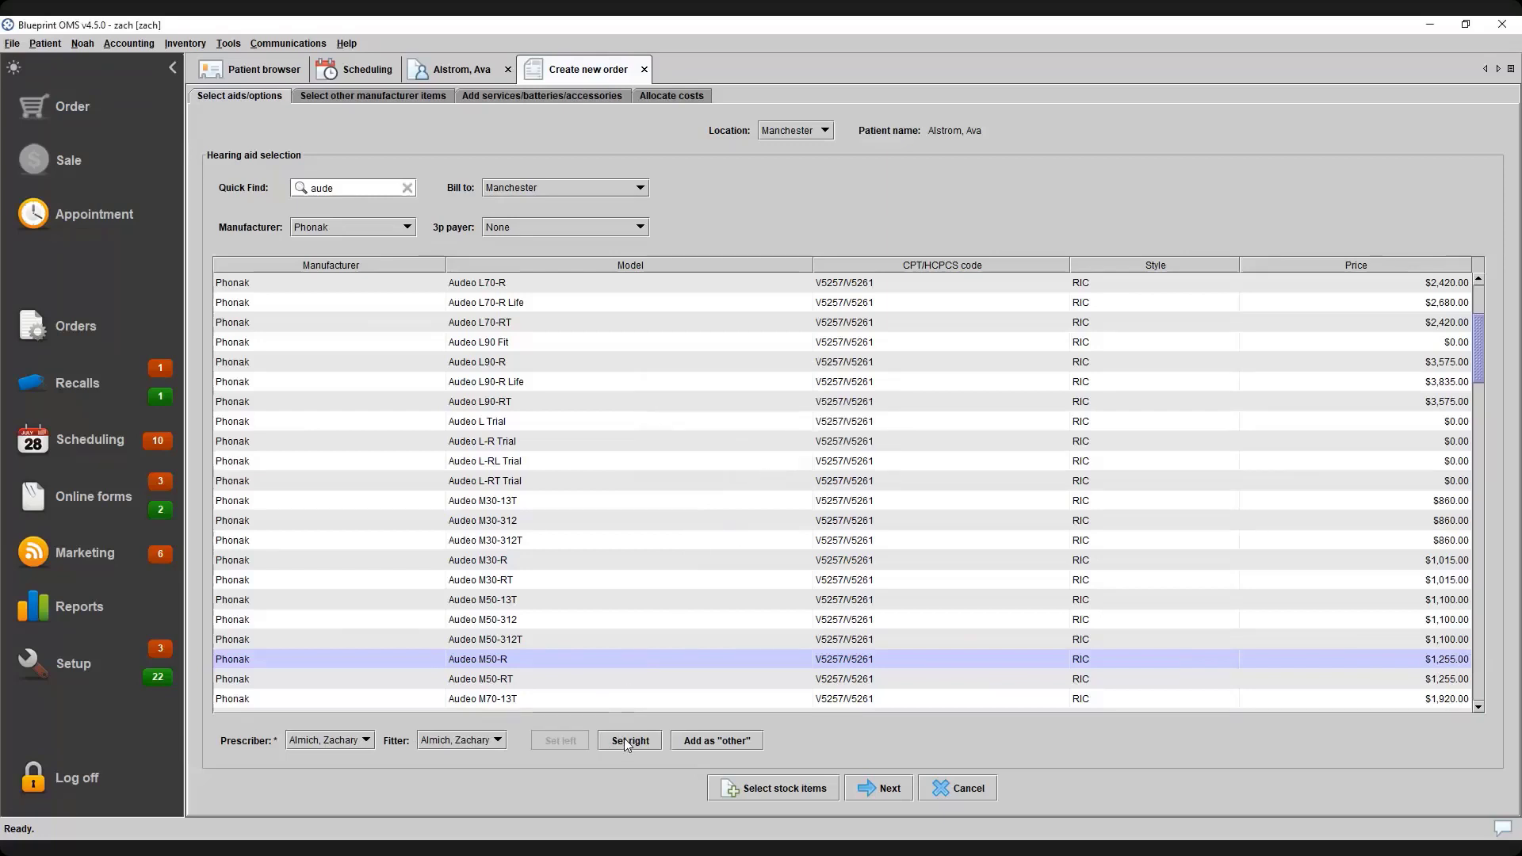
Set the Audeo M50-R as the right aid with the same color and notes, and continue to adding services, batteries and accessories
click(625, 739)
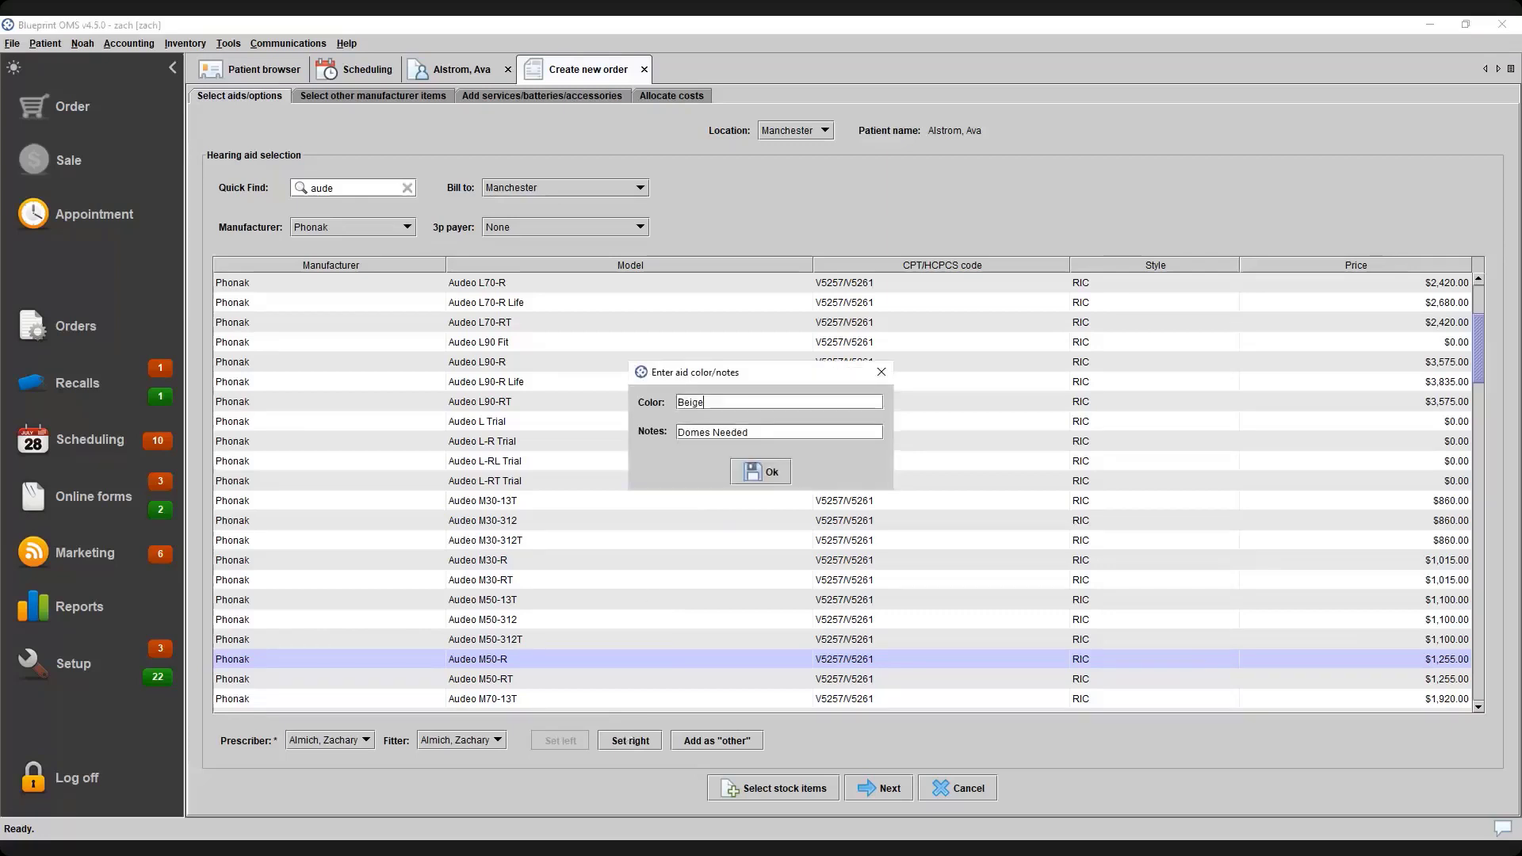
click(766, 471)
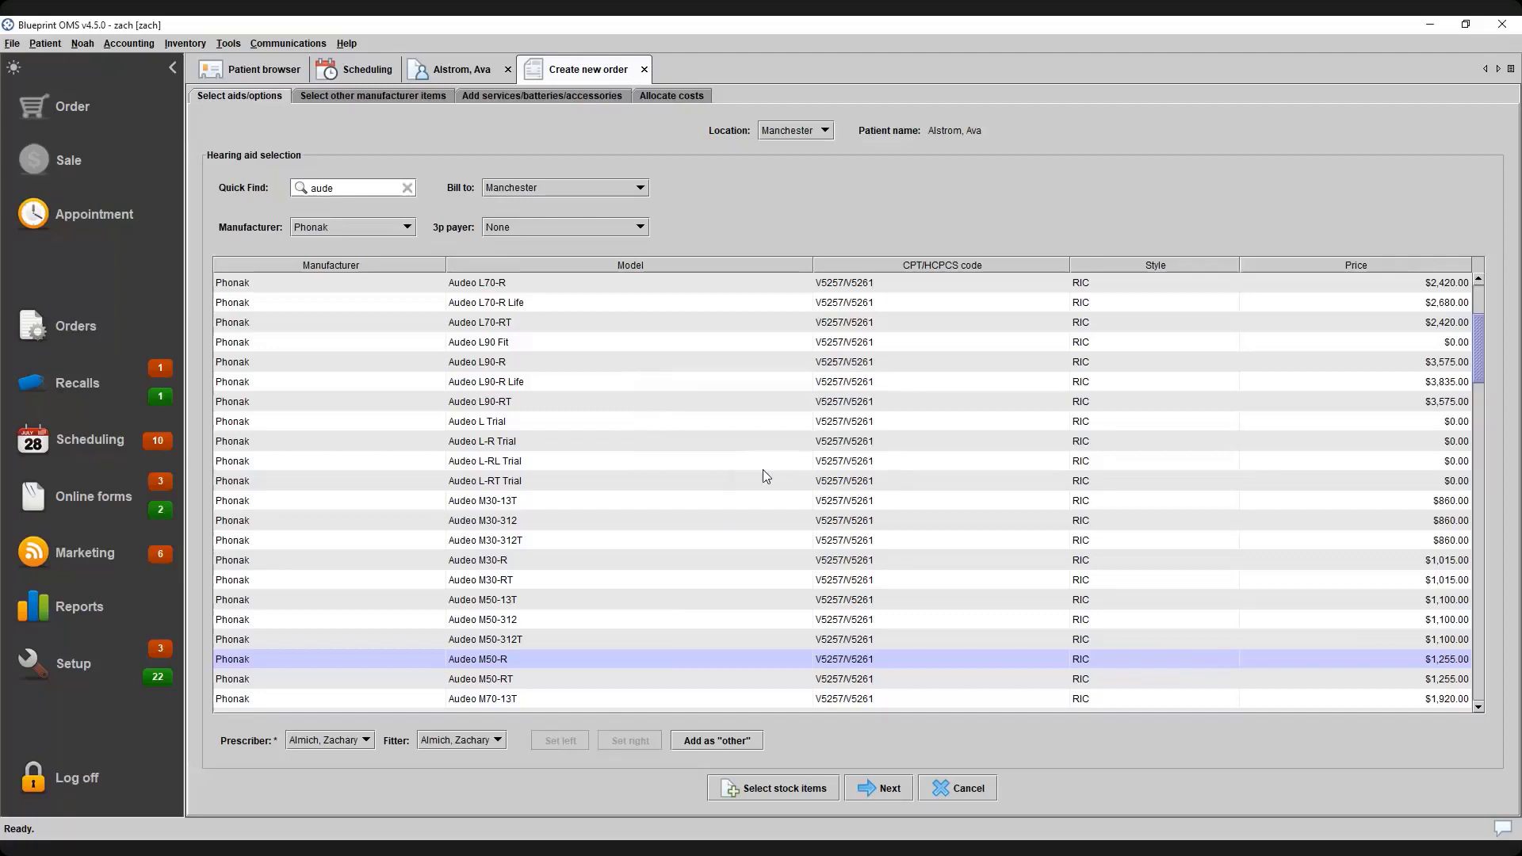
click(879, 787)
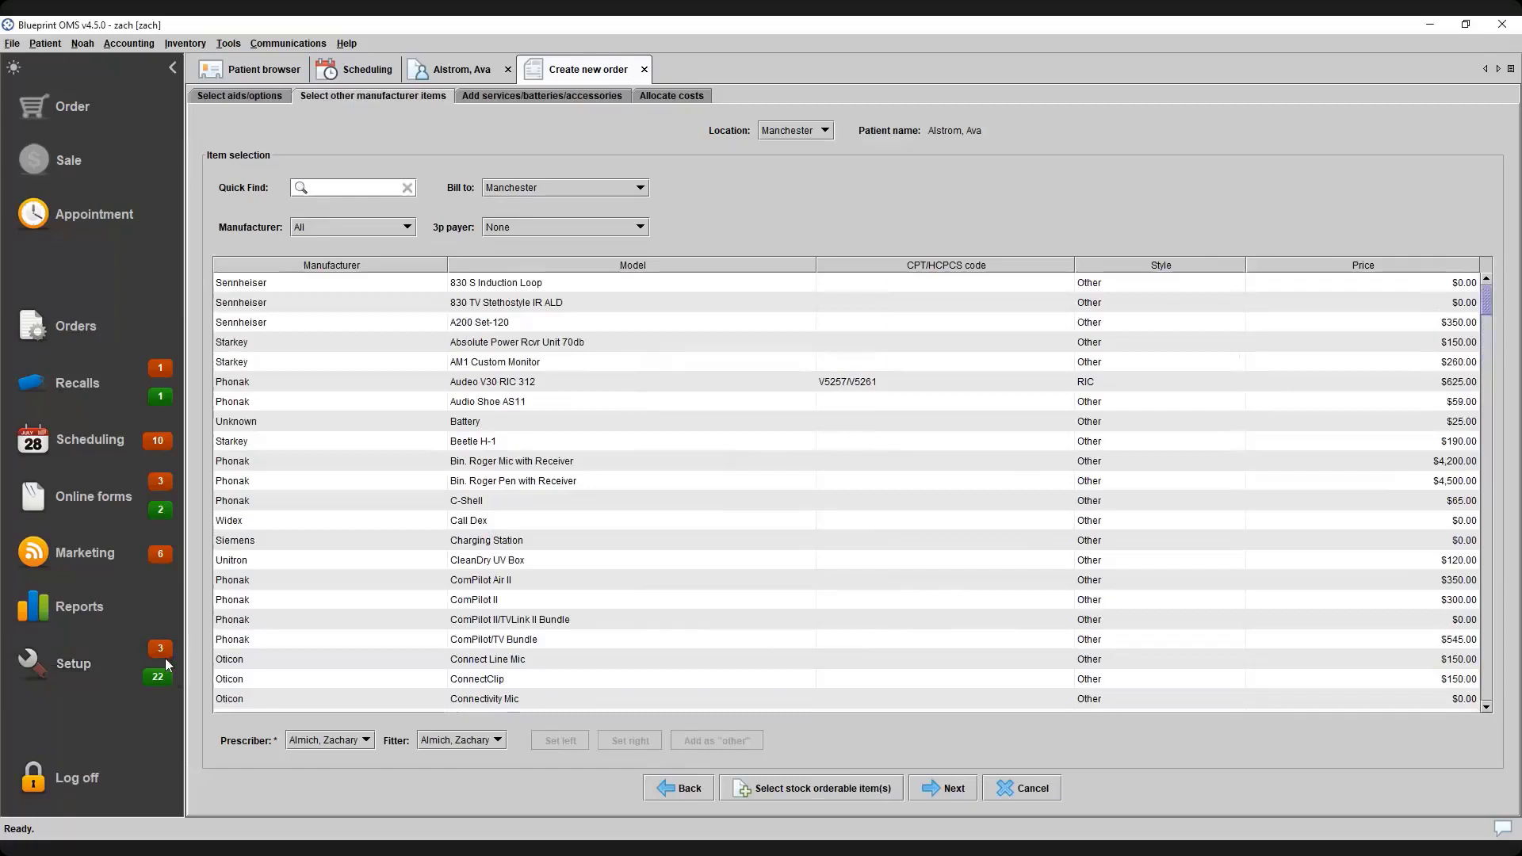
click(952, 788)
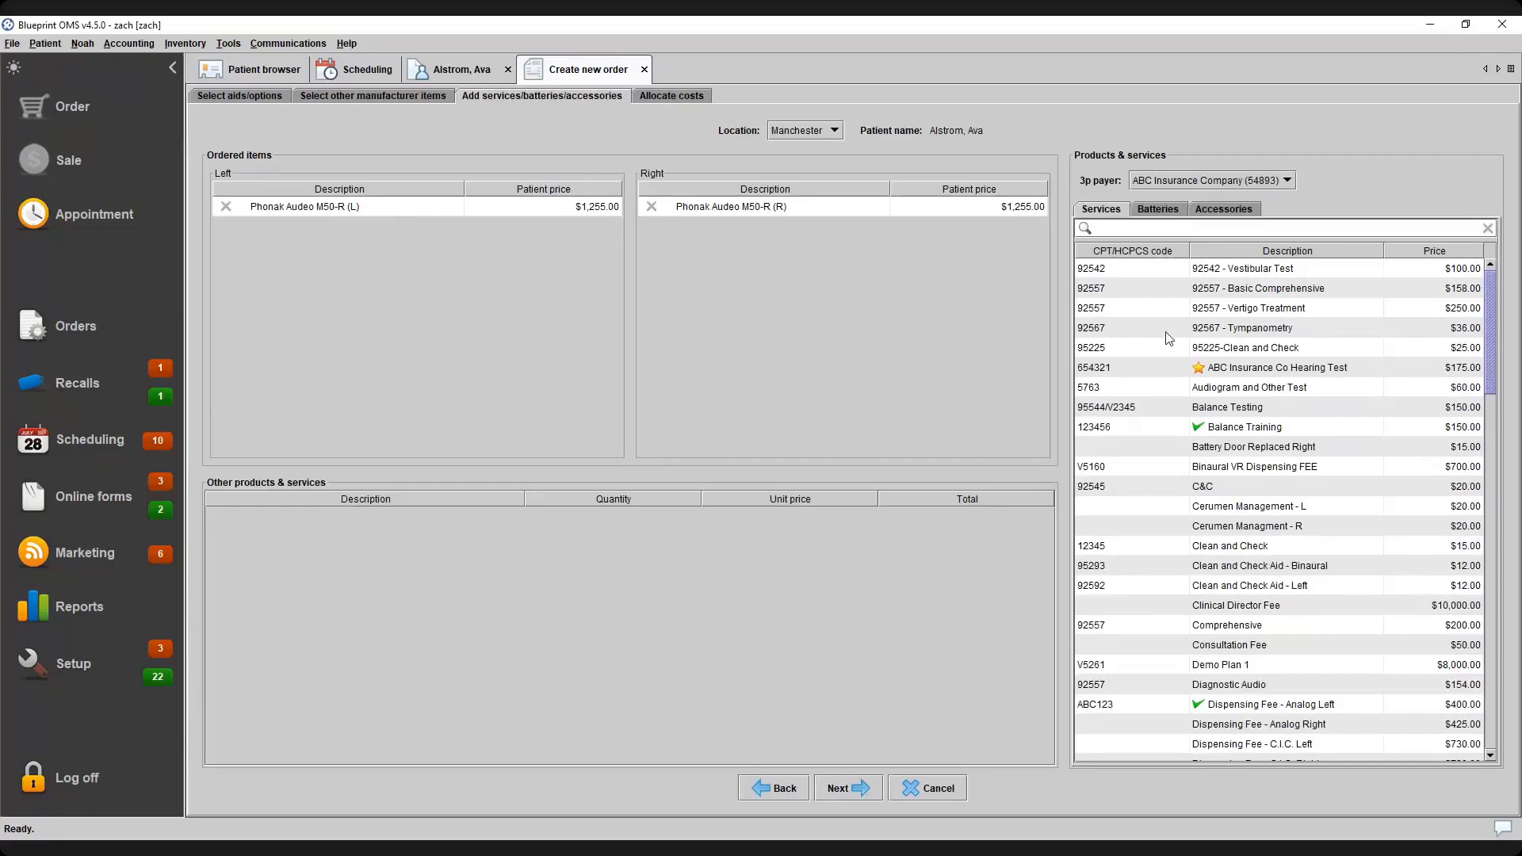
Look through the batteries, accessories and services available to add to the order, ending on the services
click(1162, 215)
click(1215, 214)
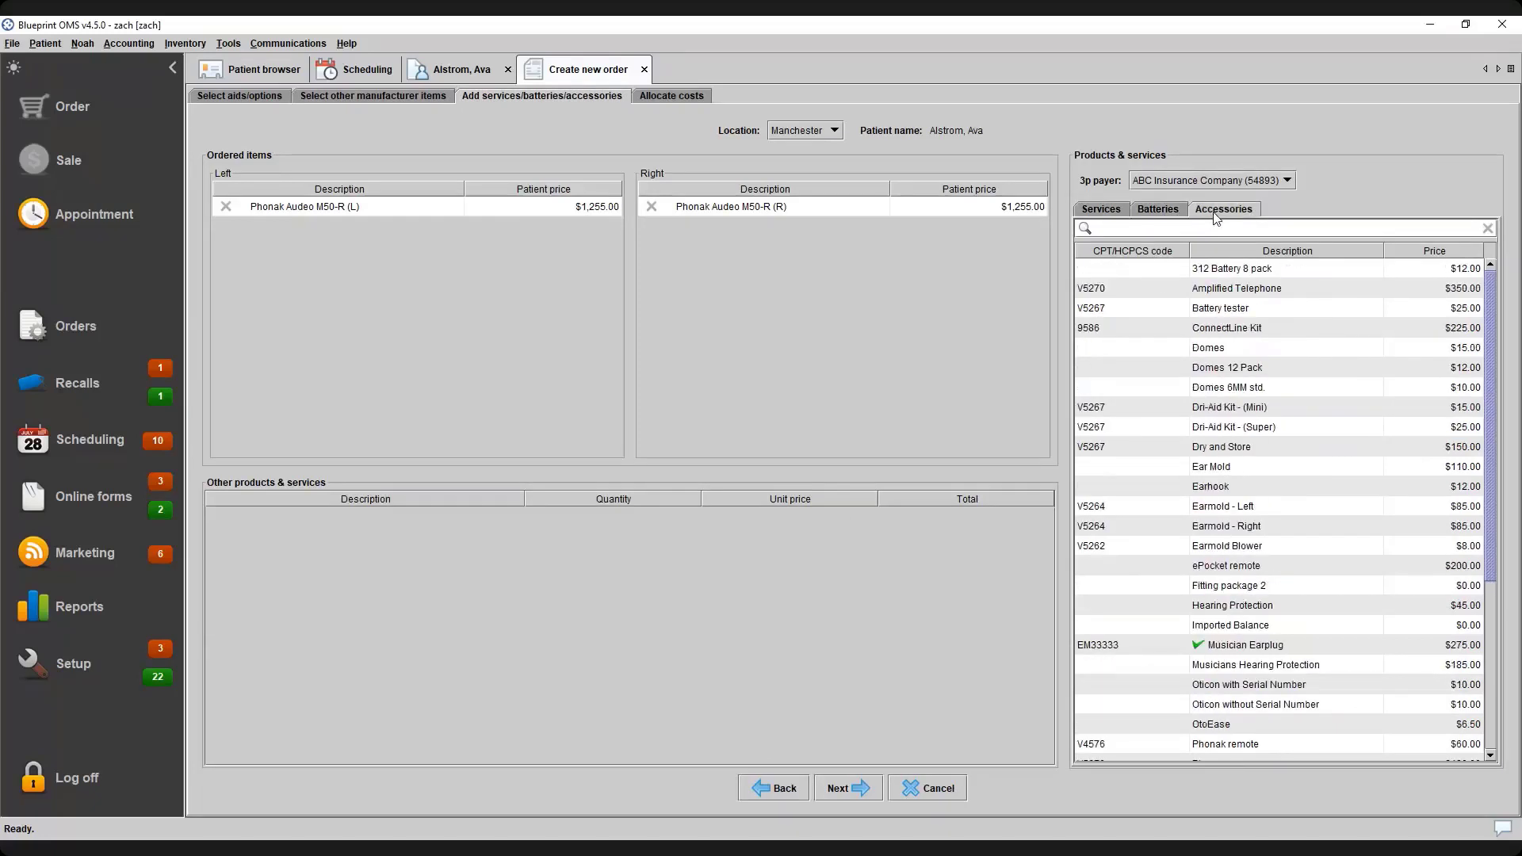
click(1170, 215)
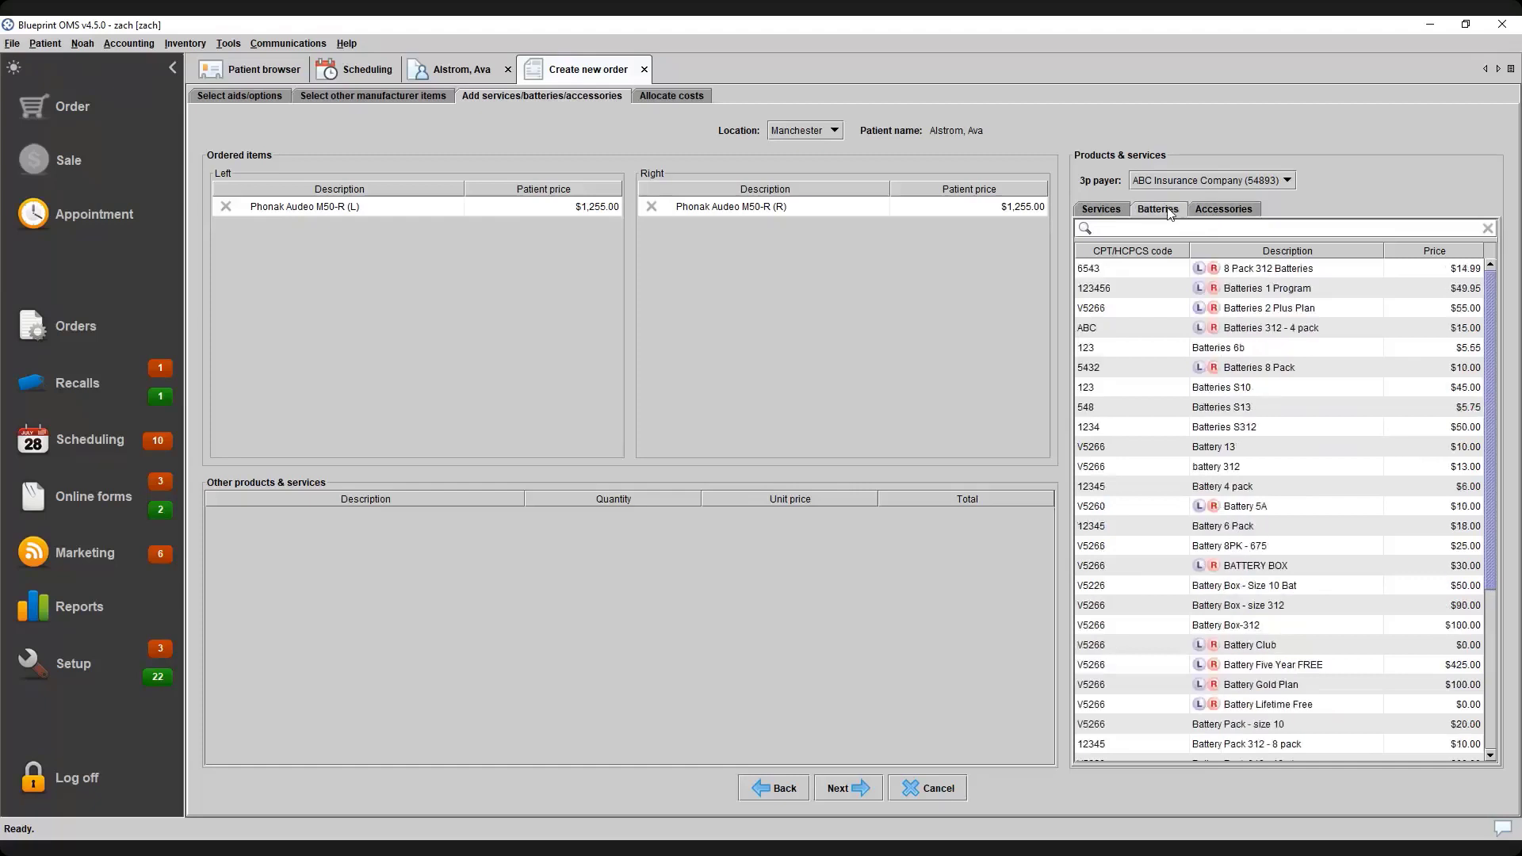
click(1119, 209)
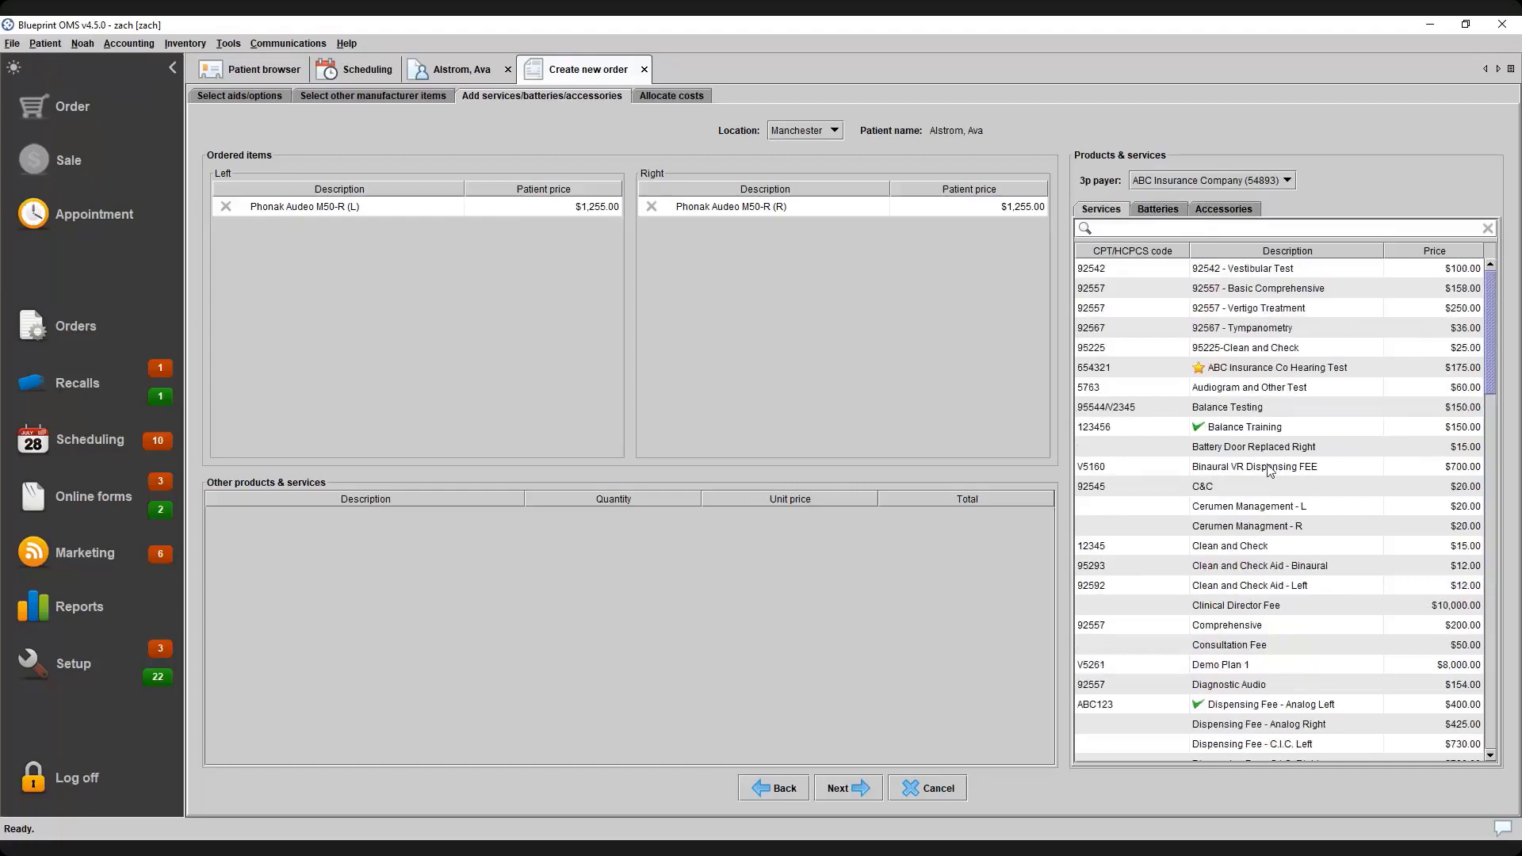
click(1170, 210)
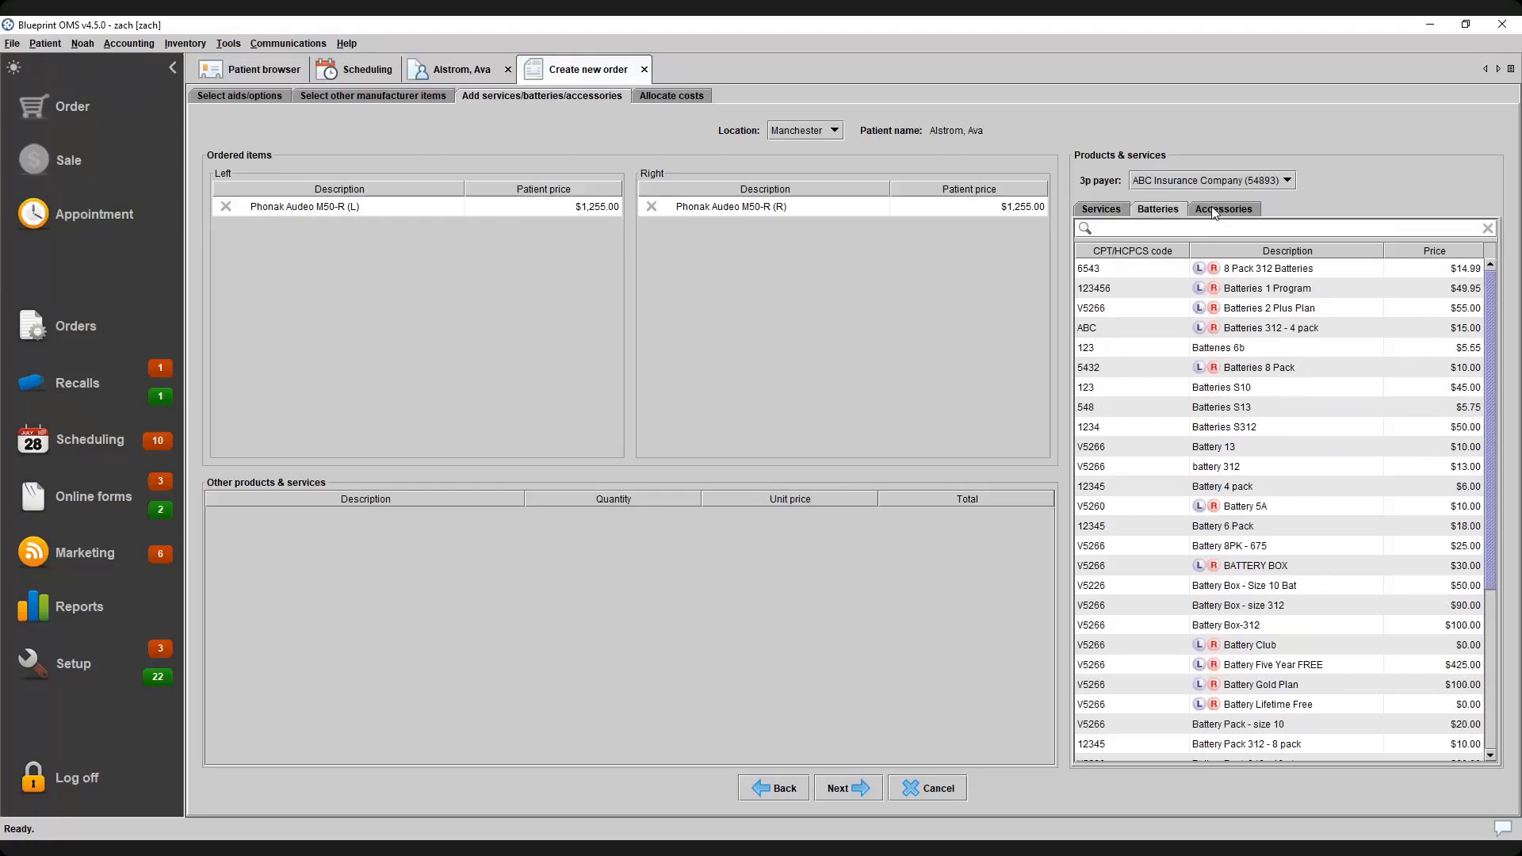
click(1213, 211)
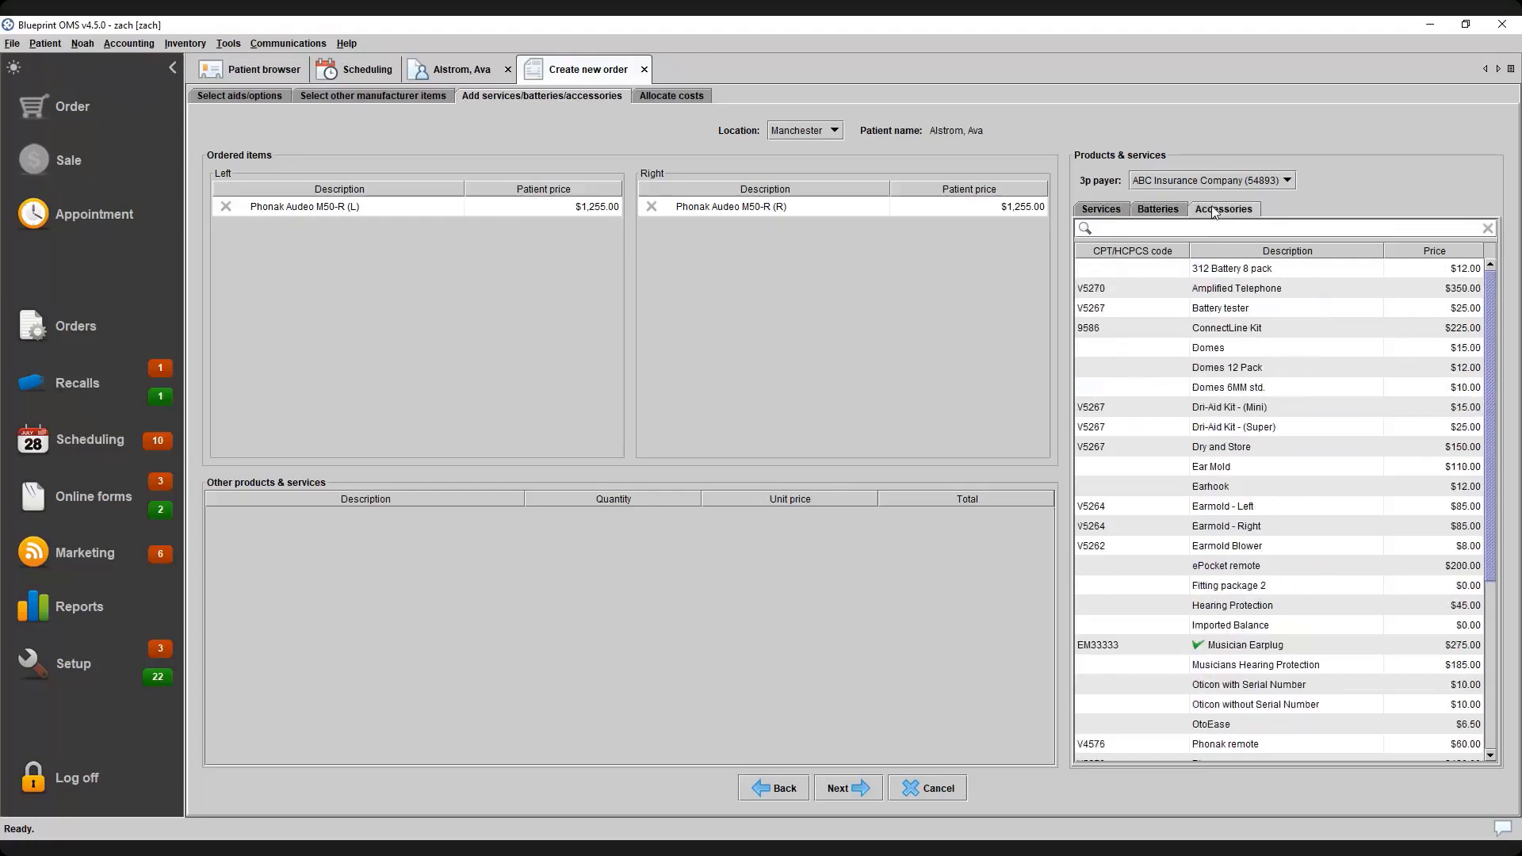
click(1107, 214)
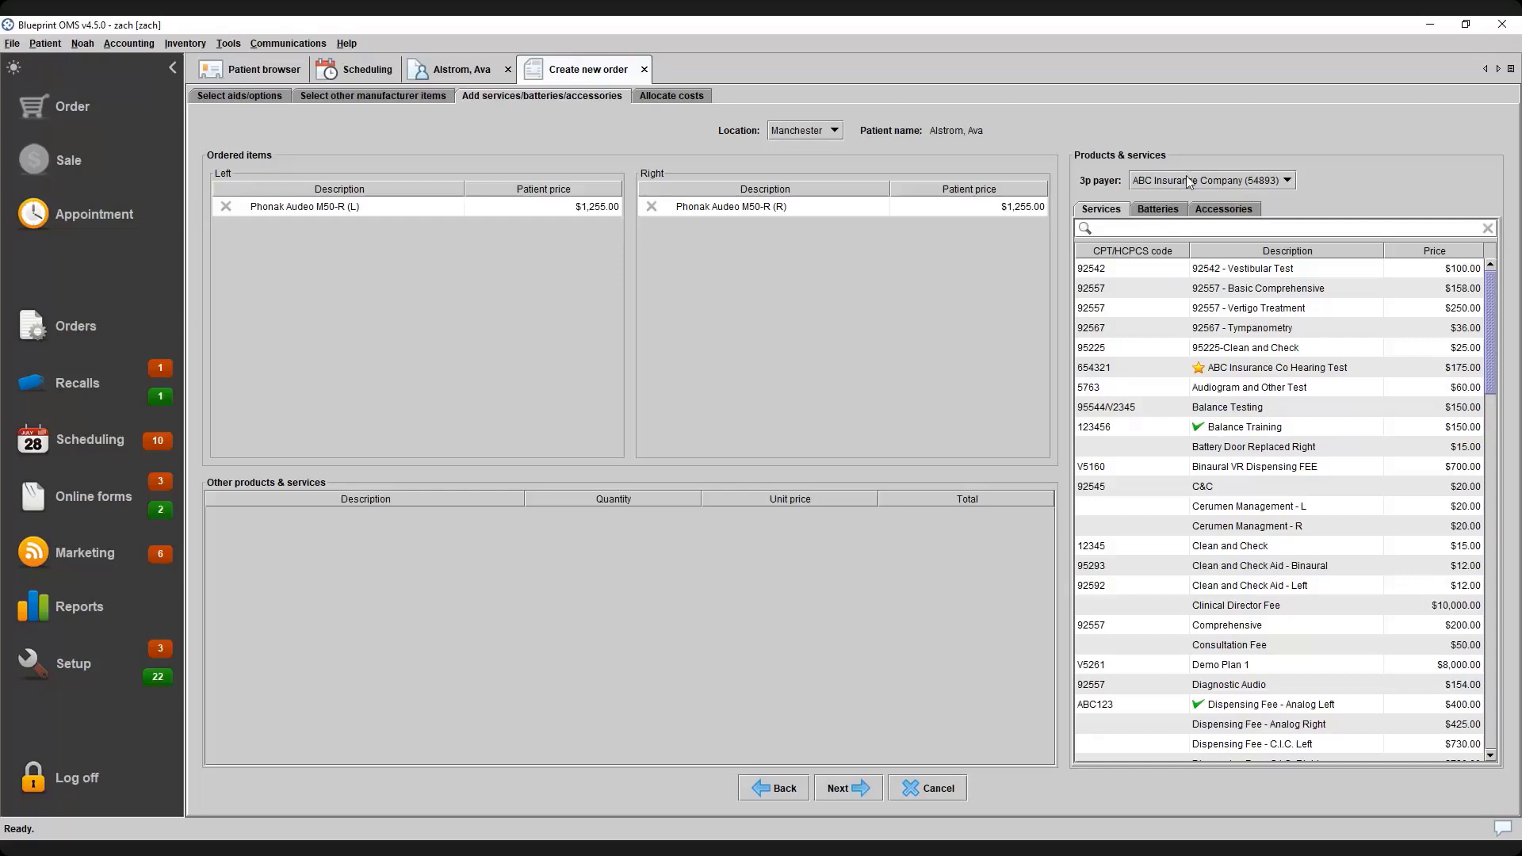
Compare the services offered with and without ABC Insurance Company as 3p payer, leaving the payer set to None
click(1289, 181)
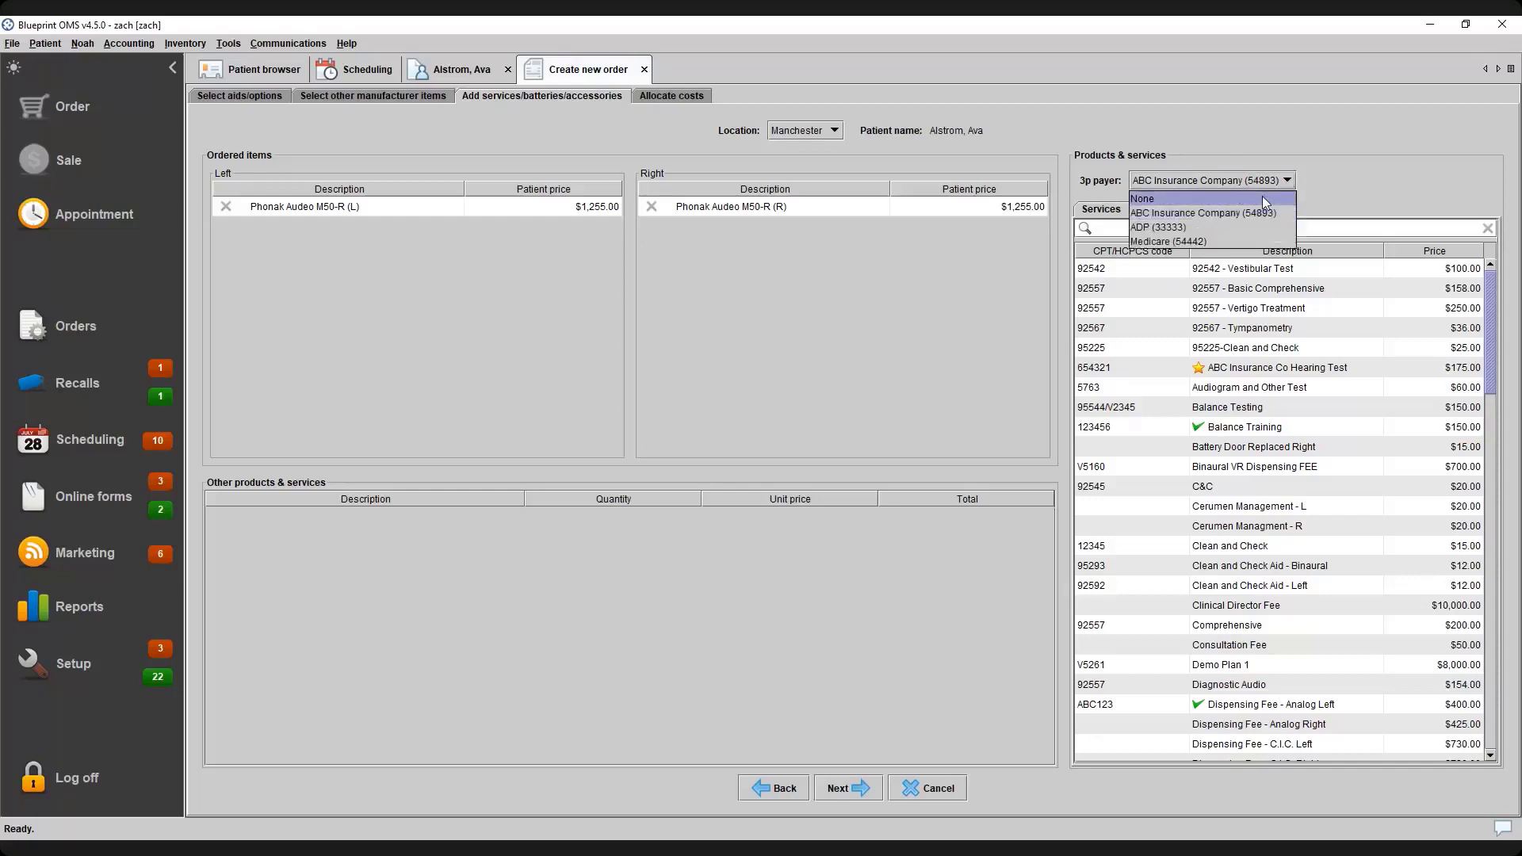
click(1262, 198)
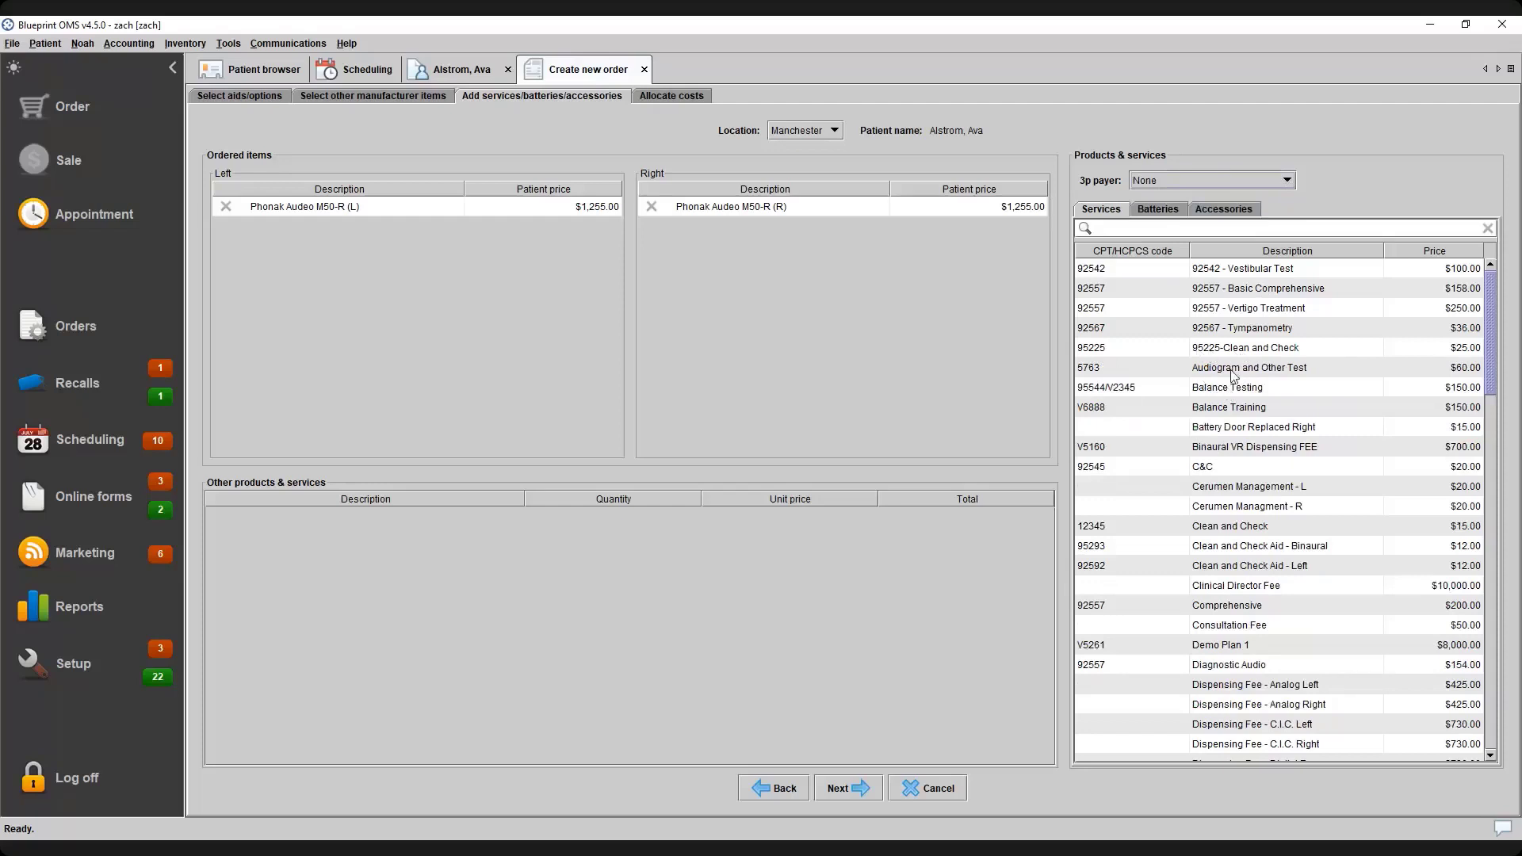
click(1262, 181)
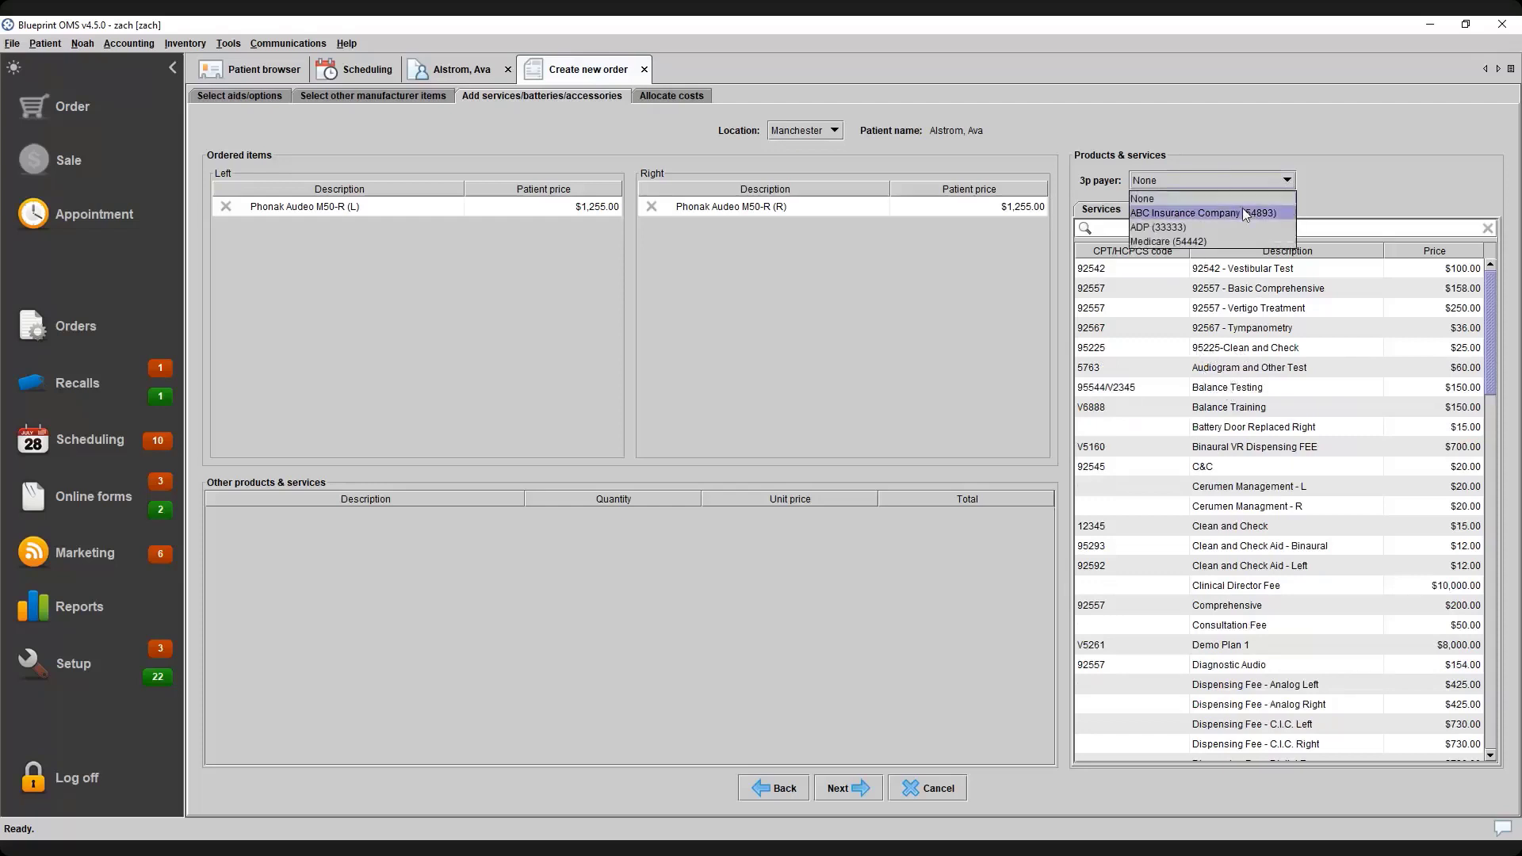
click(1243, 212)
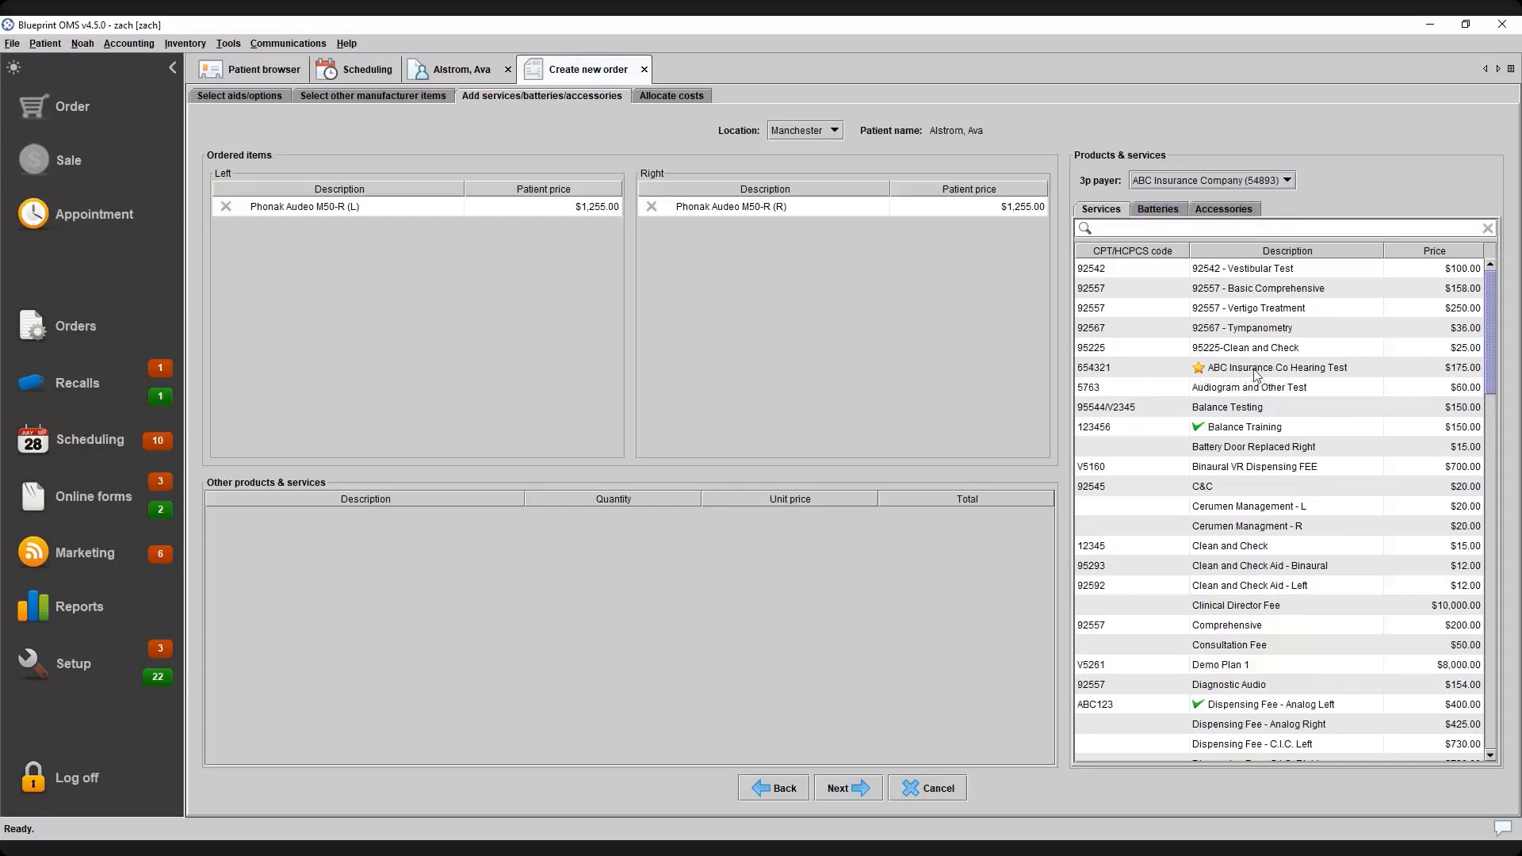
click(1271, 182)
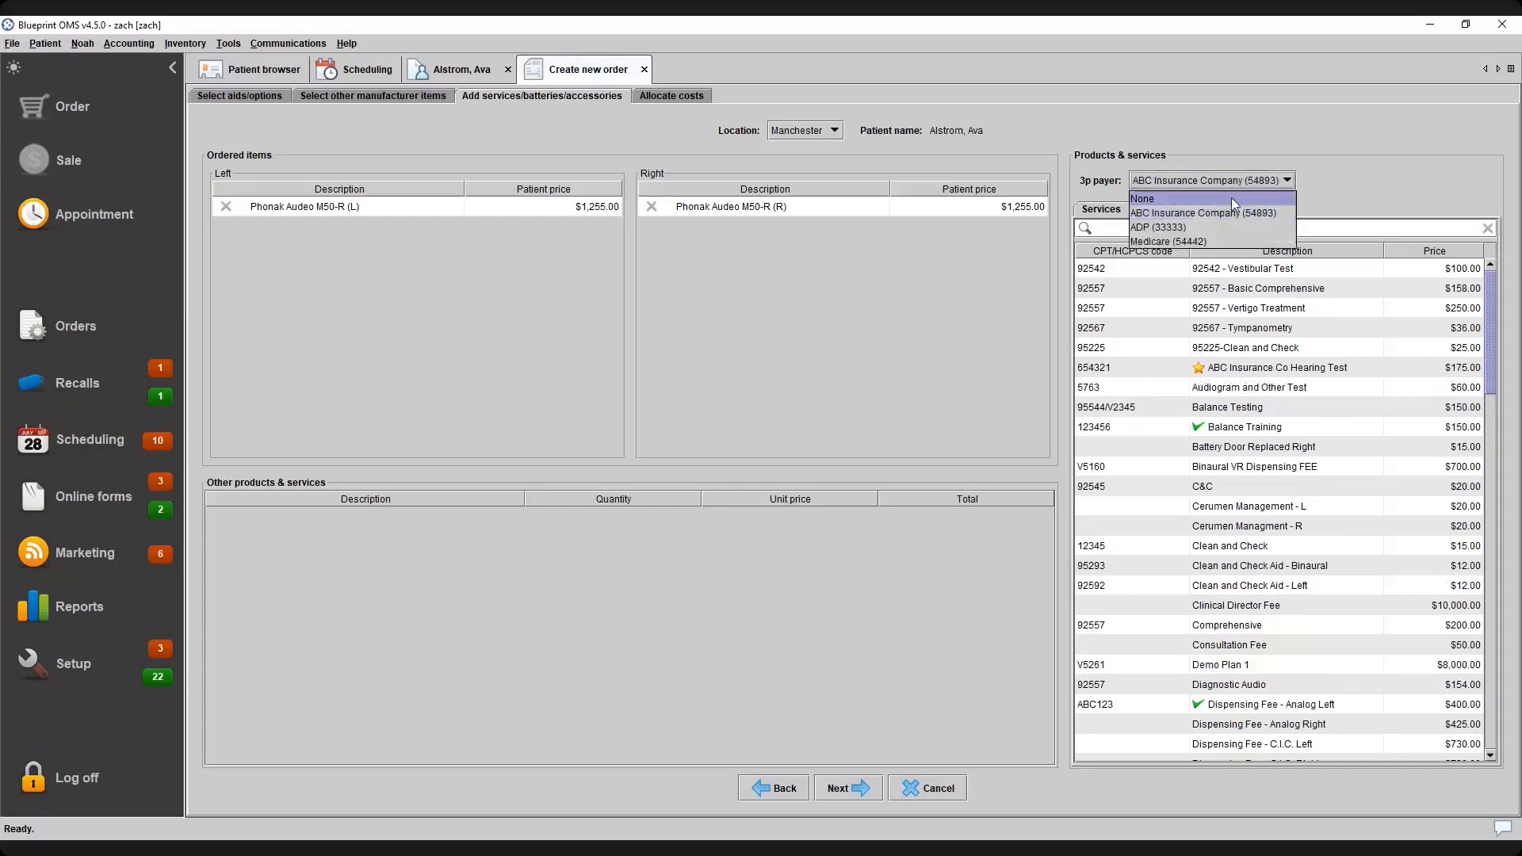
click(1230, 198)
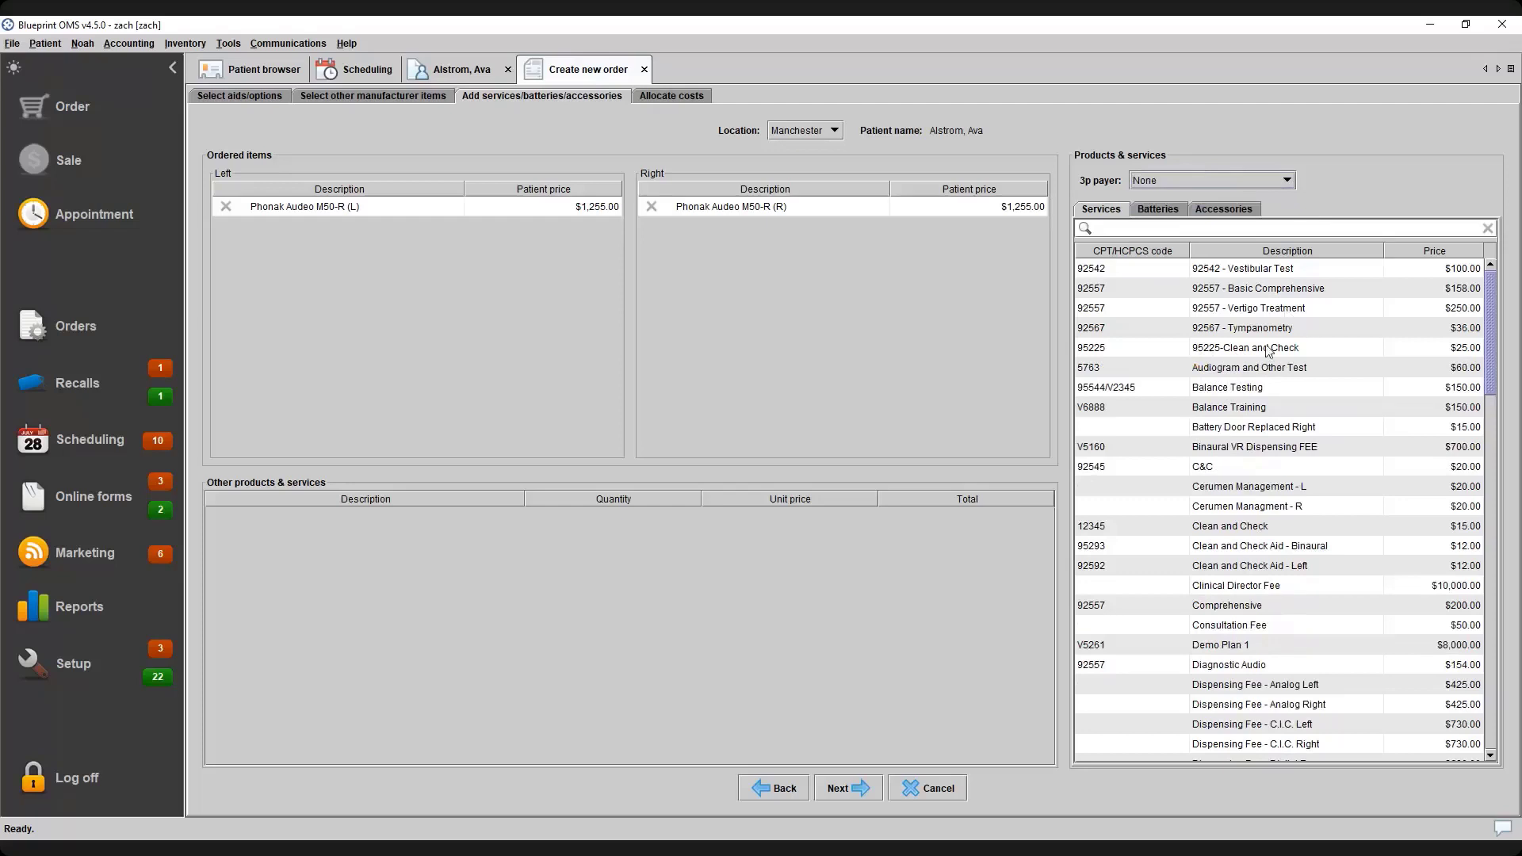
Add the 92542 - Vestibular Test service and the 312 Battery 8 pack accessory to the order
double_click(1252, 269)
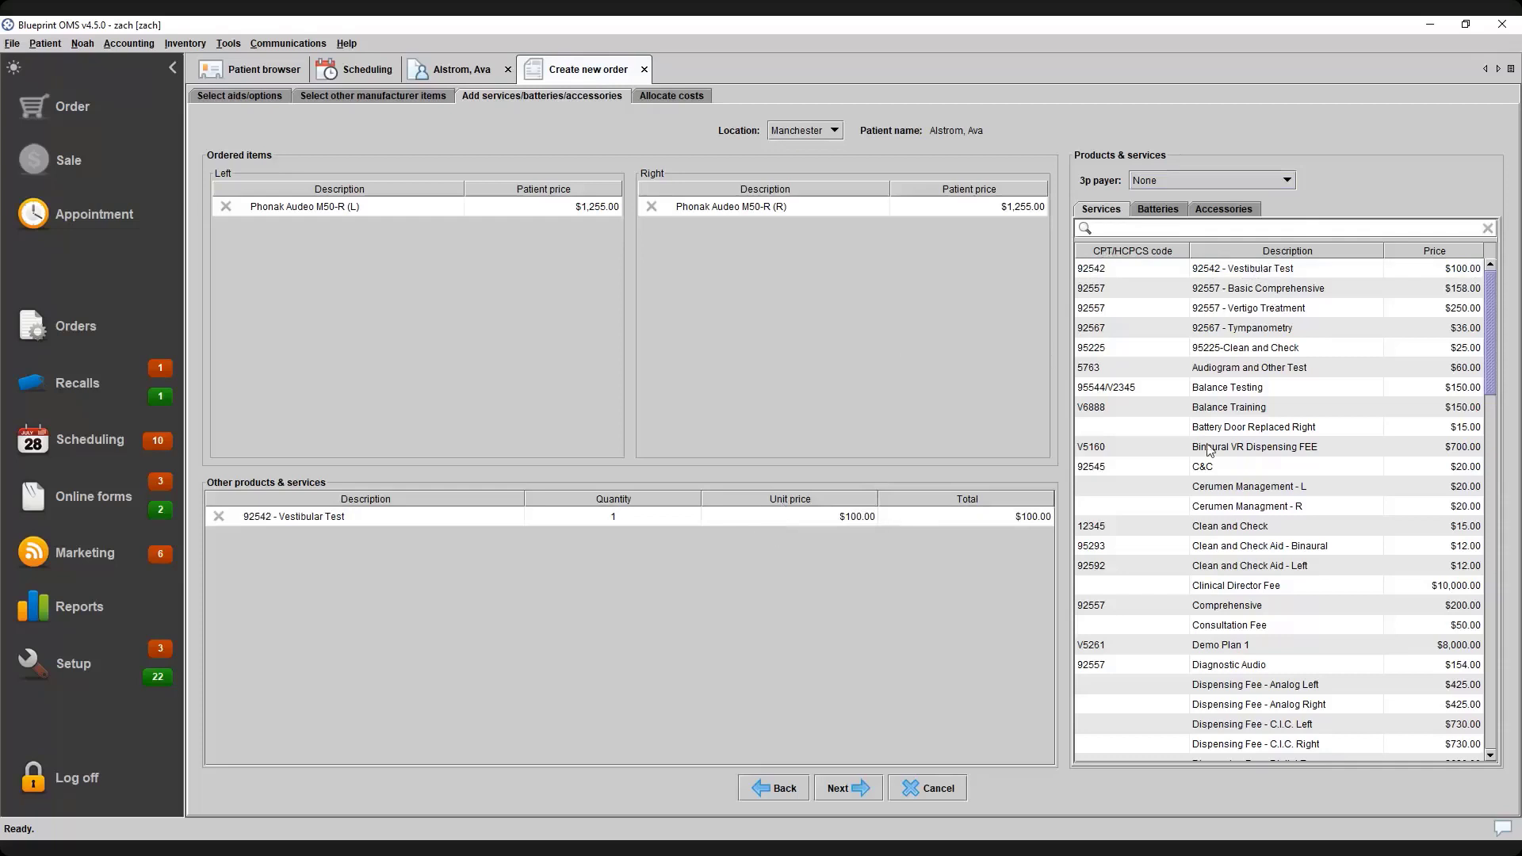
click(1210, 214)
double_click(1245, 272)
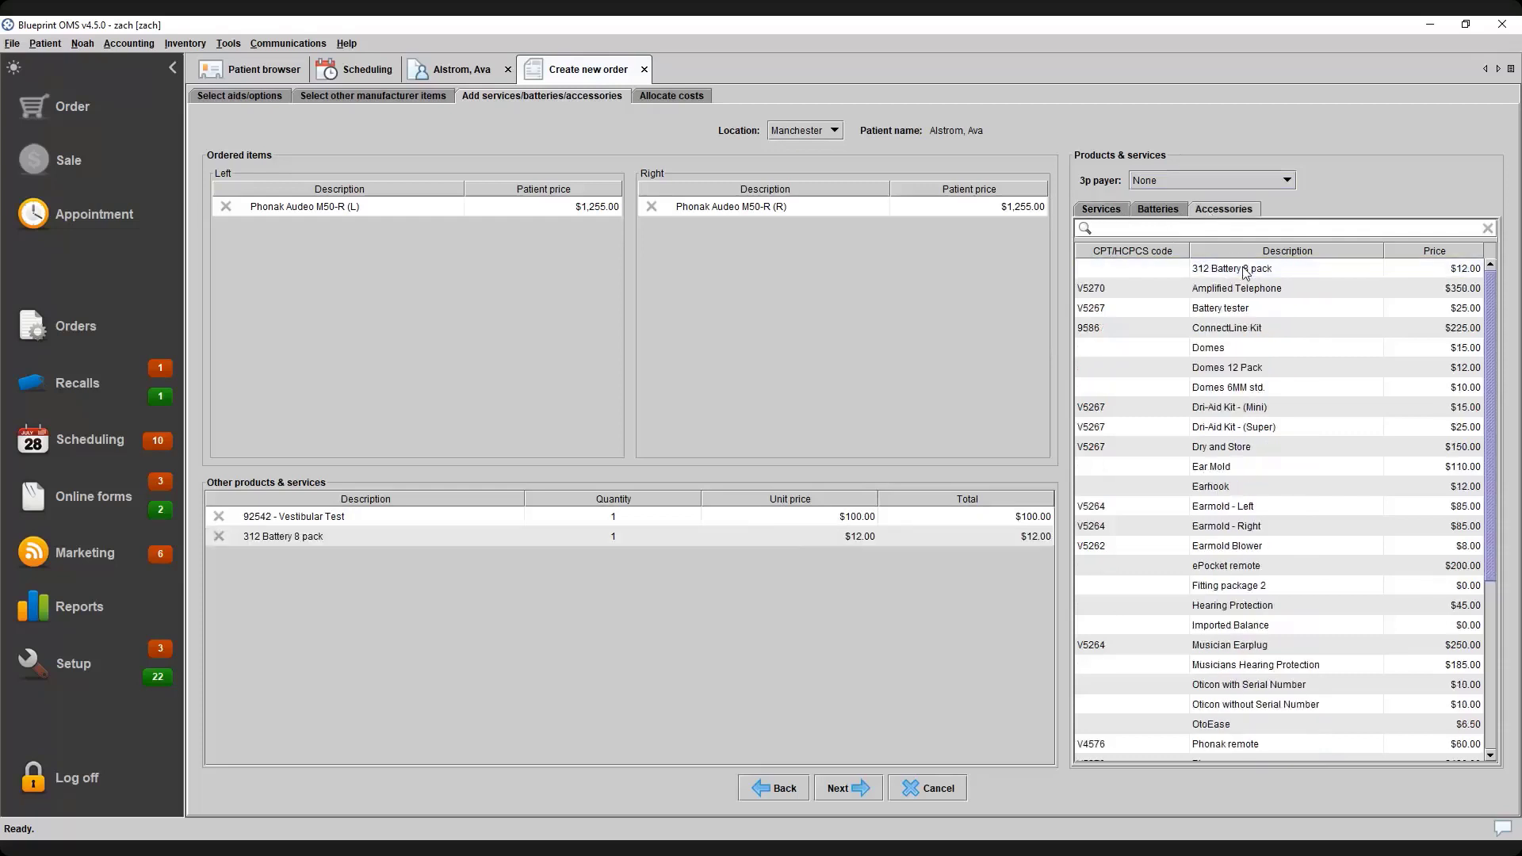
Add the Domes accessory and remove it again, and continue to the order's cost allocation
double_click(1226, 351)
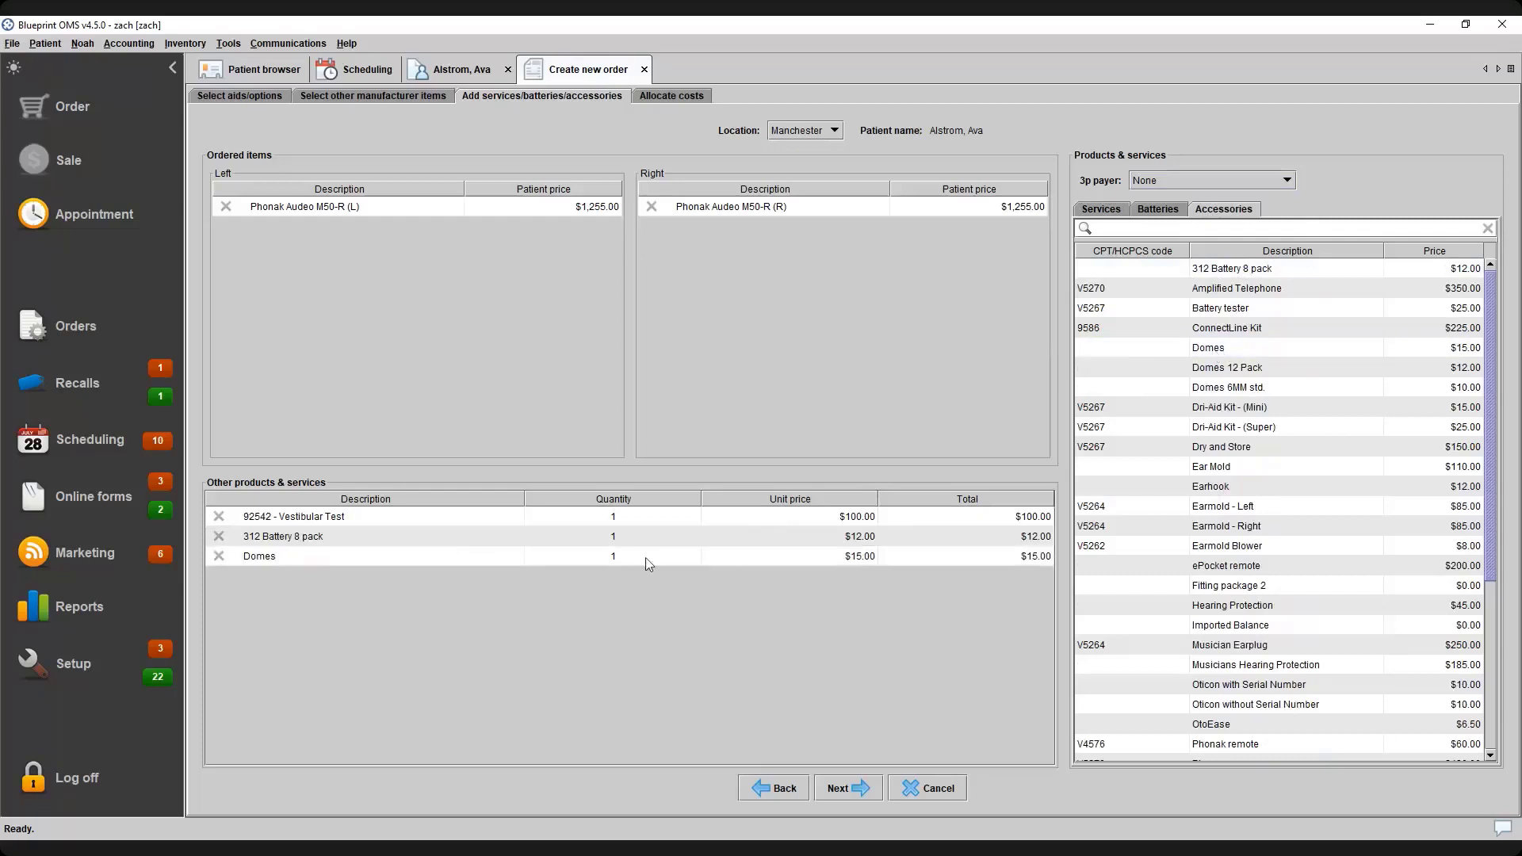
click(219, 556)
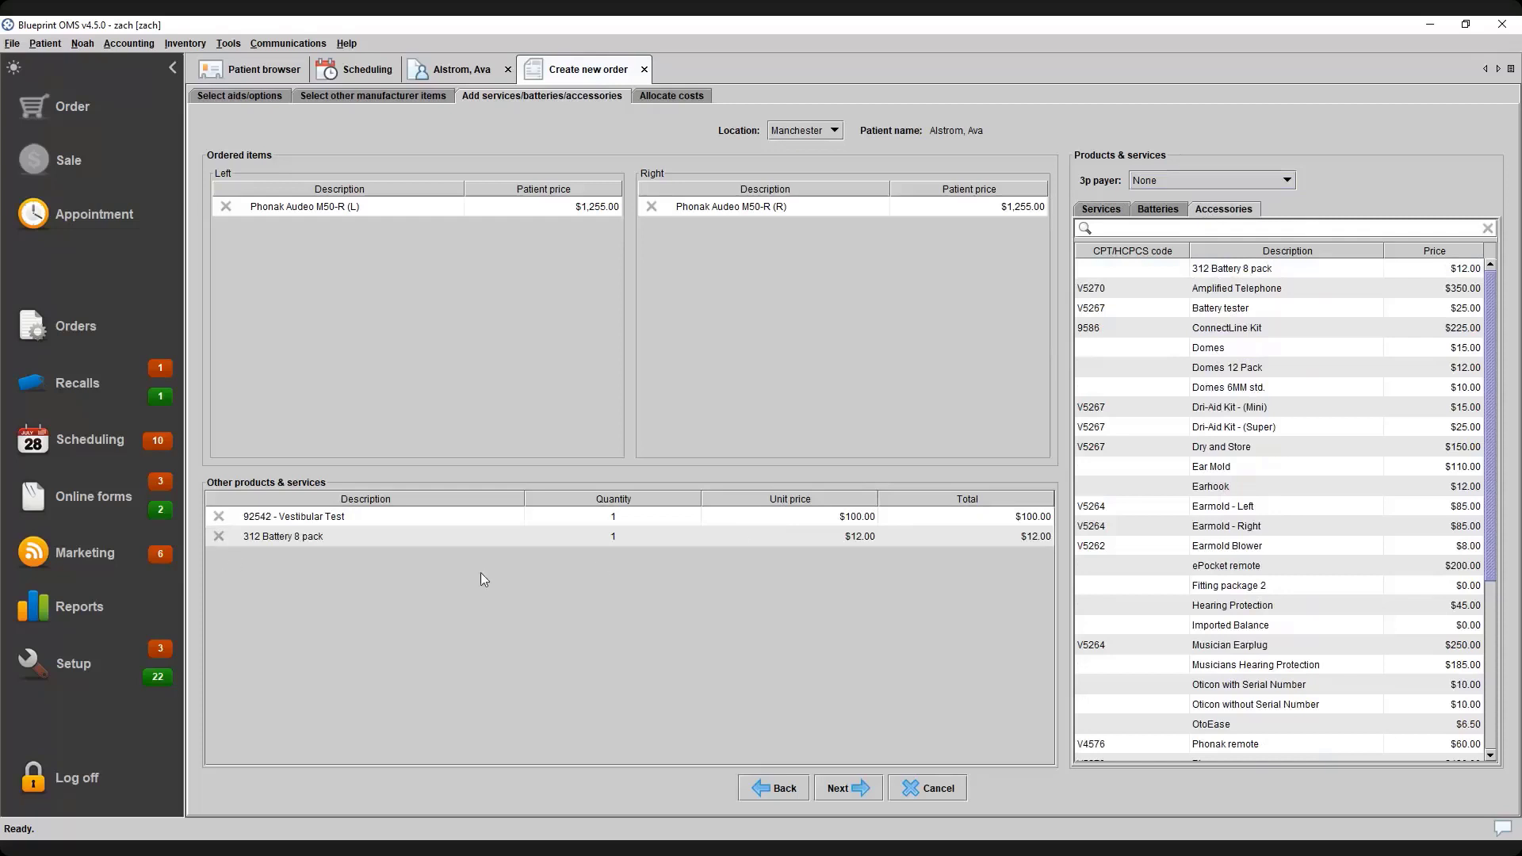
click(1111, 212)
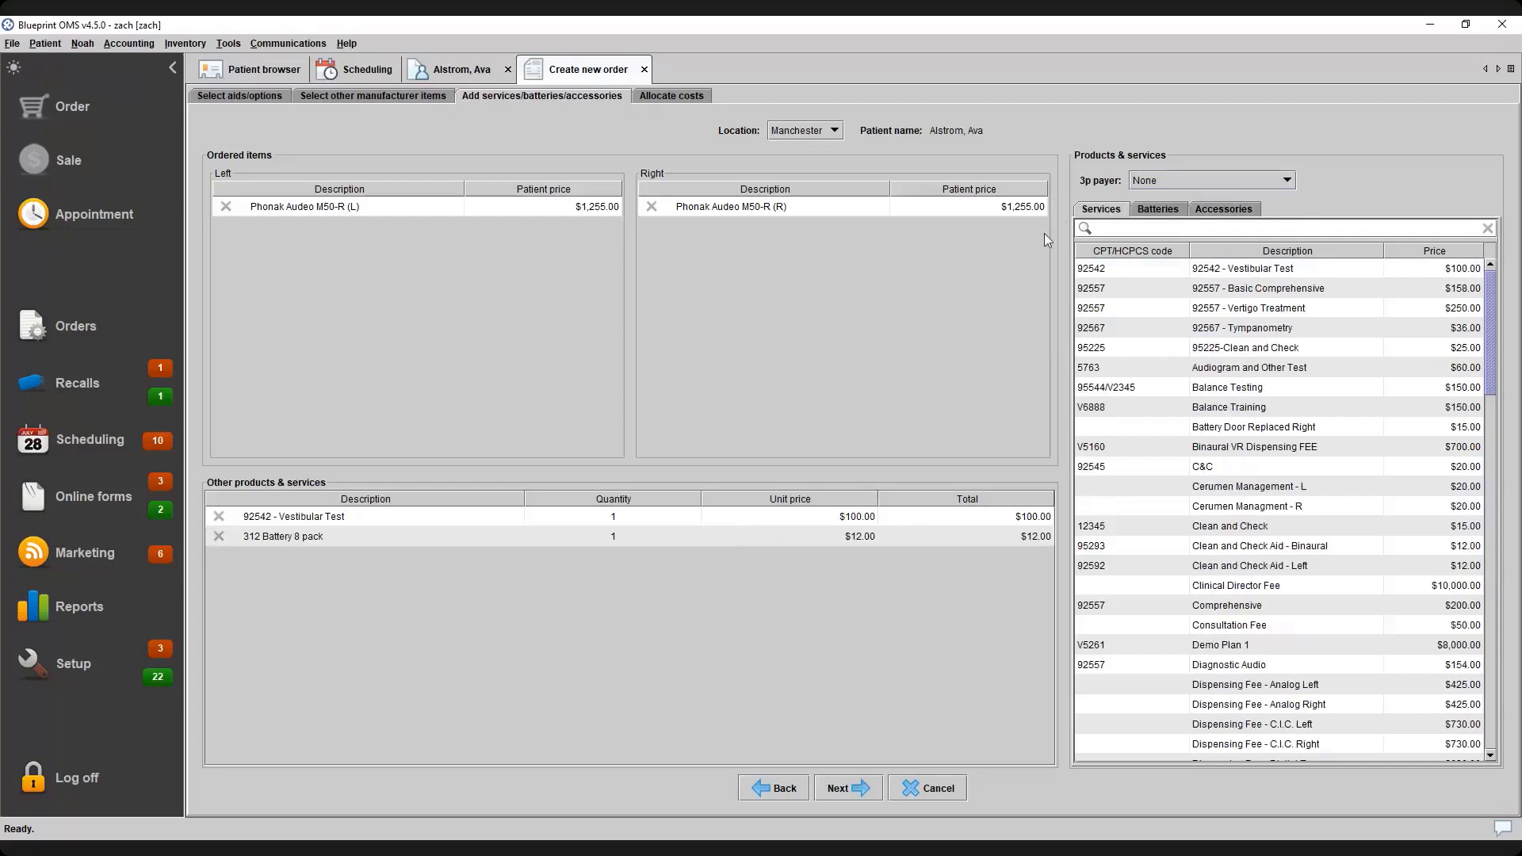
click(1113, 228)
click(847, 788)
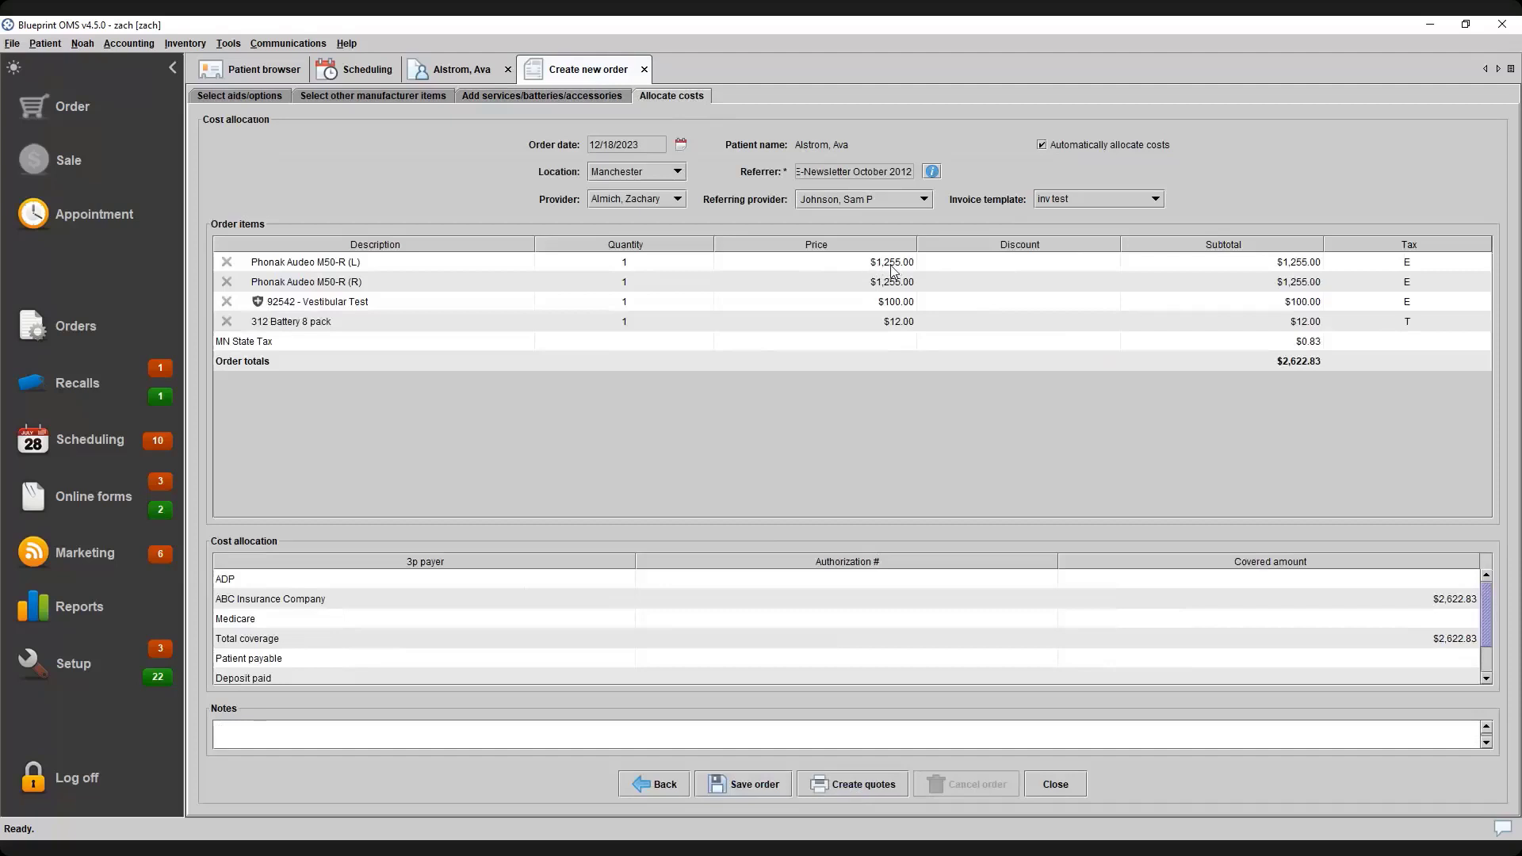
Set the price of the left Phonak Audeo M50-R to 1350
double_click(867, 264)
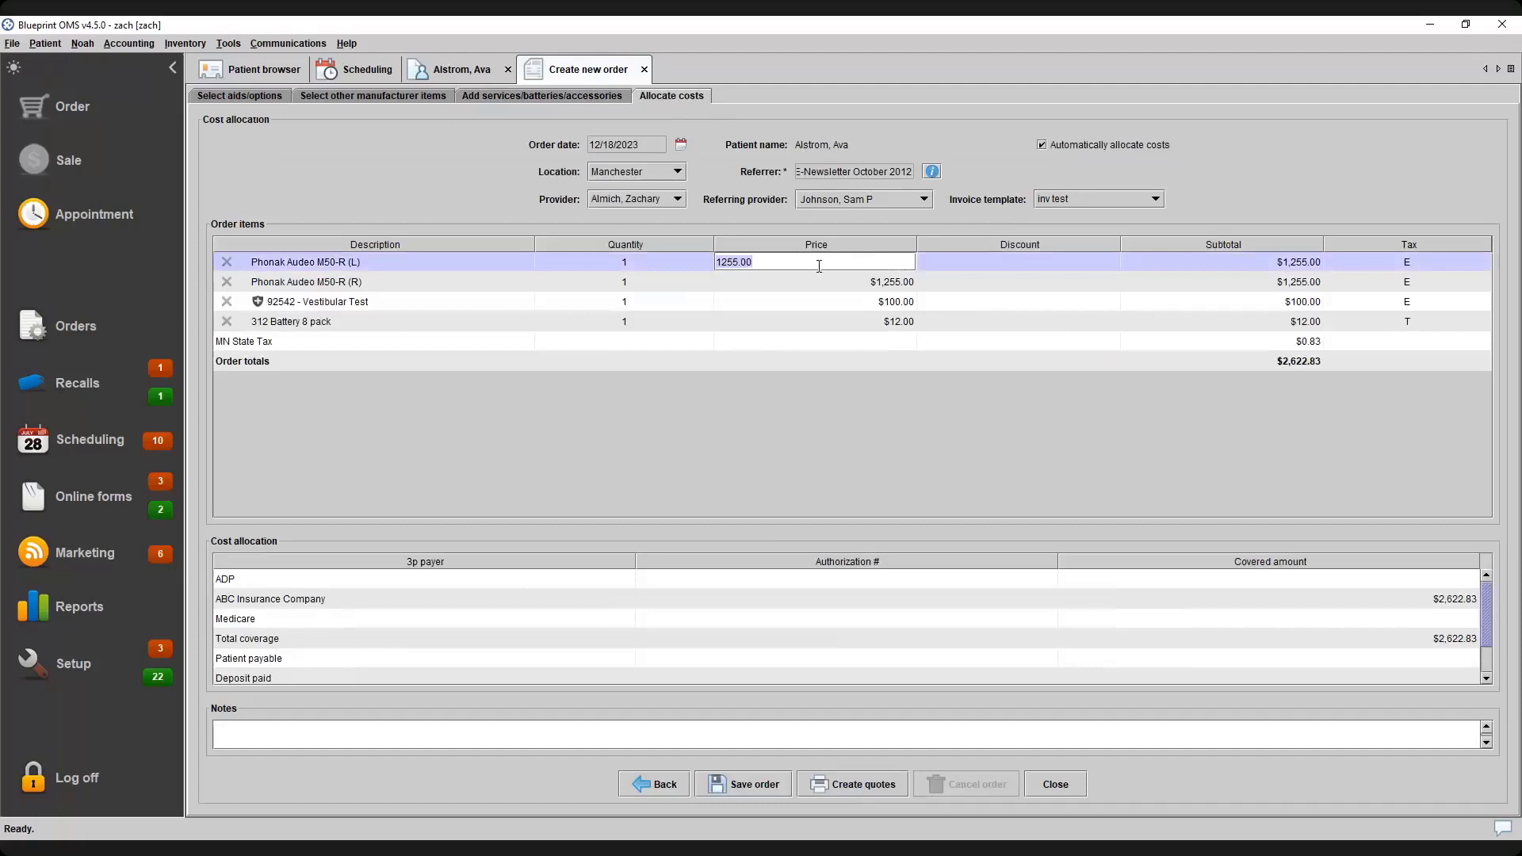
text(1350)
key(Return)
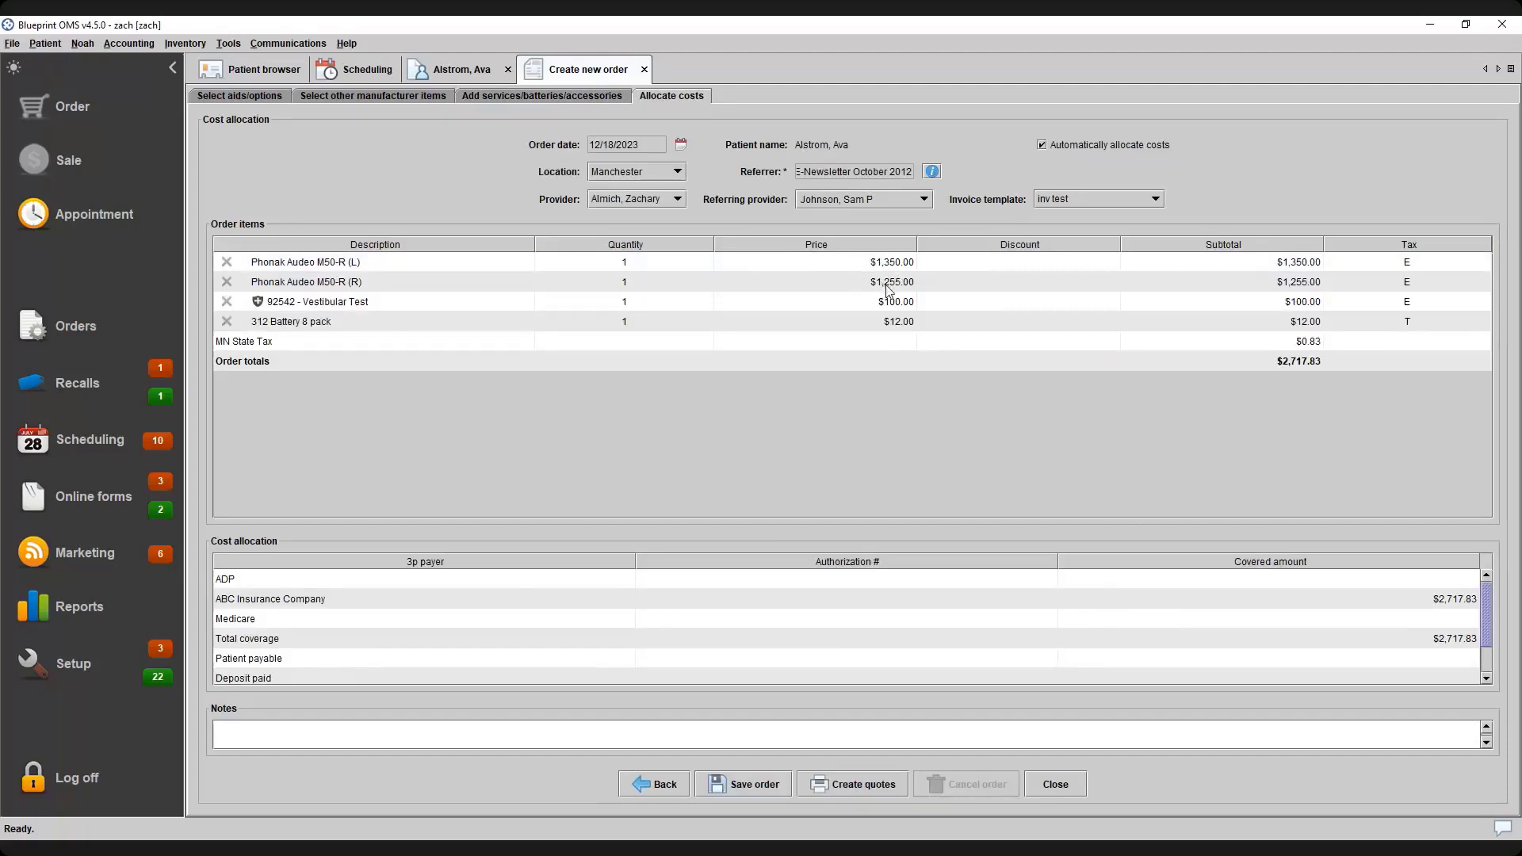
Reduce the right Phonak Audeo M50-R's price to 1000, giving Promotion as the discount reason
double_click(843, 283)
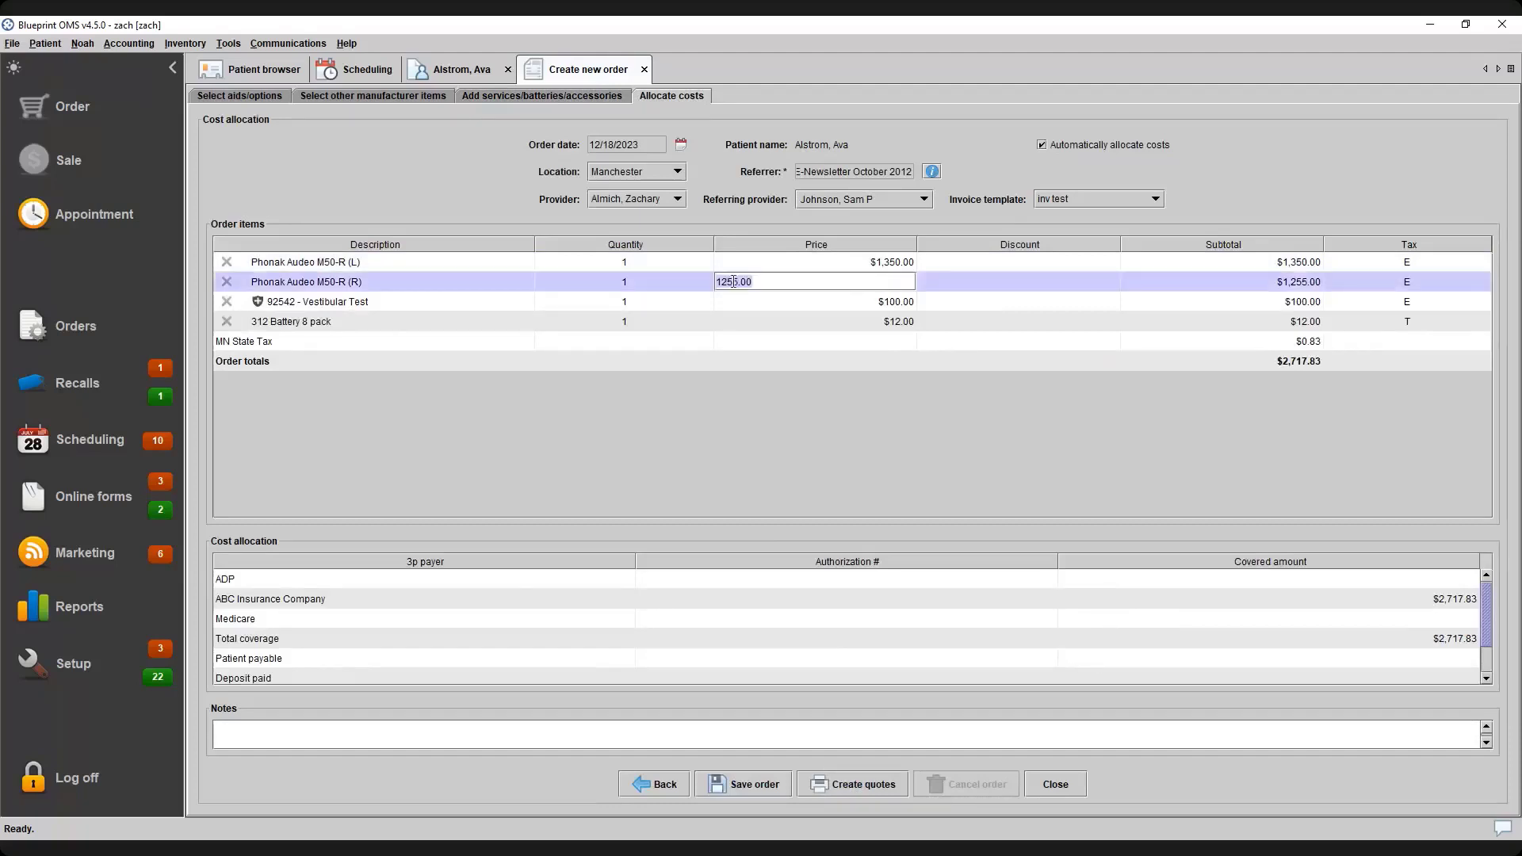
drag(733, 282, 719, 282)
text(1000)
key(Return)
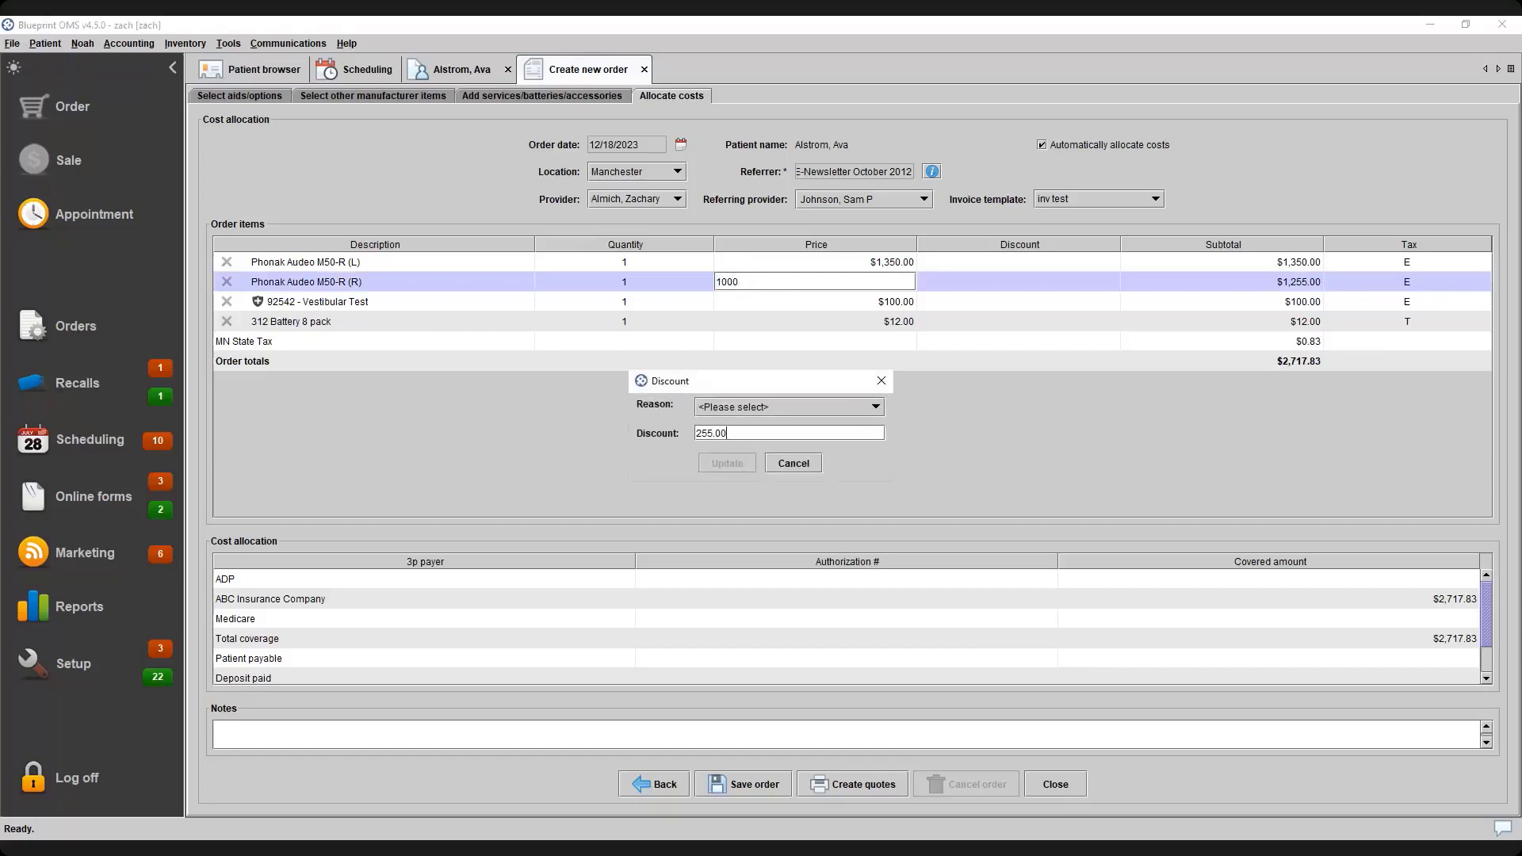
click(790, 406)
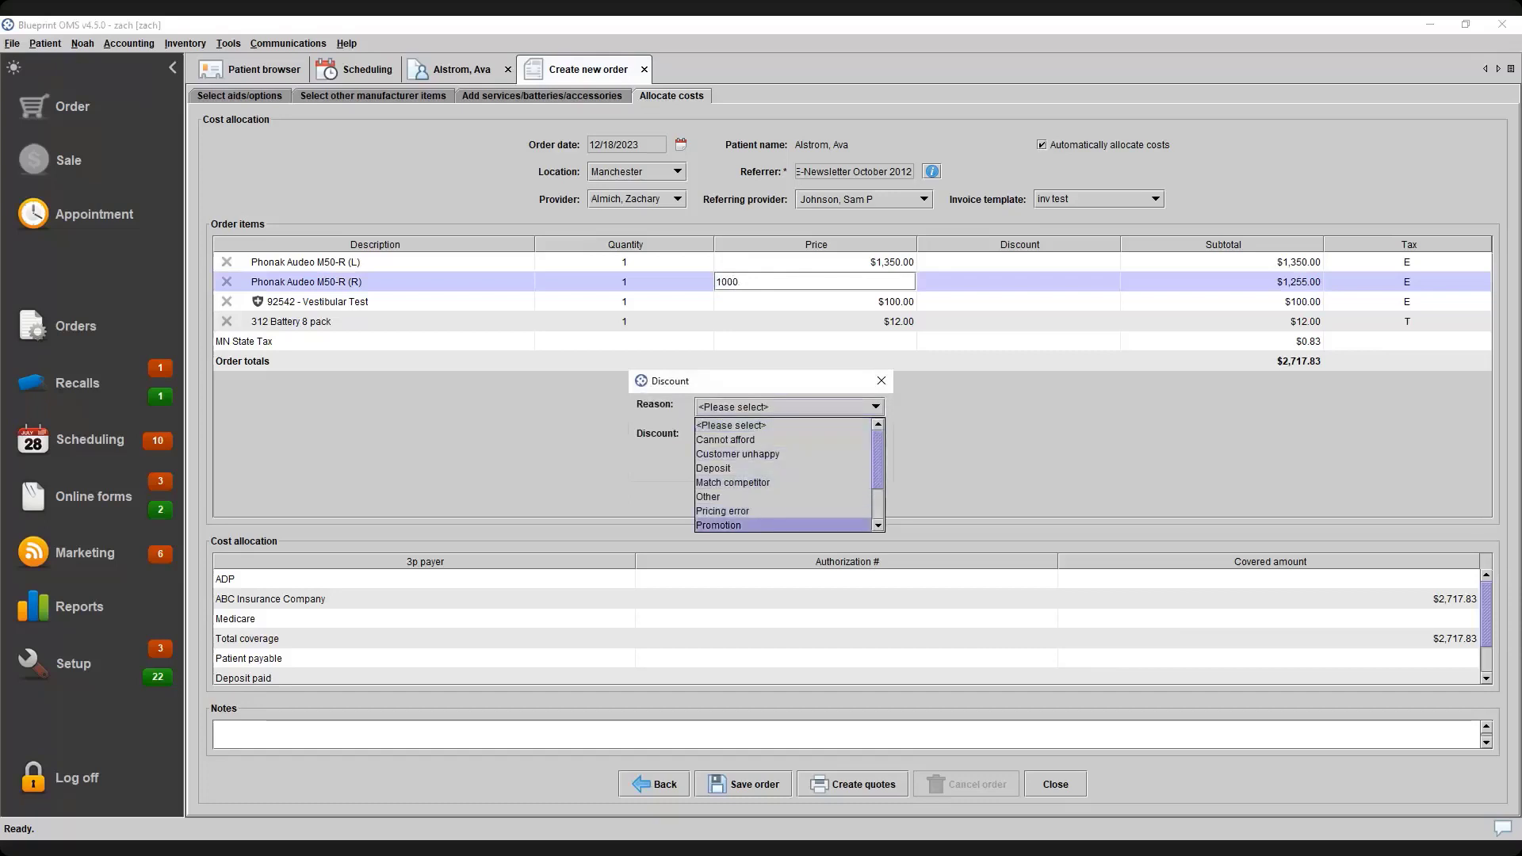
click(745, 525)
key(Return)
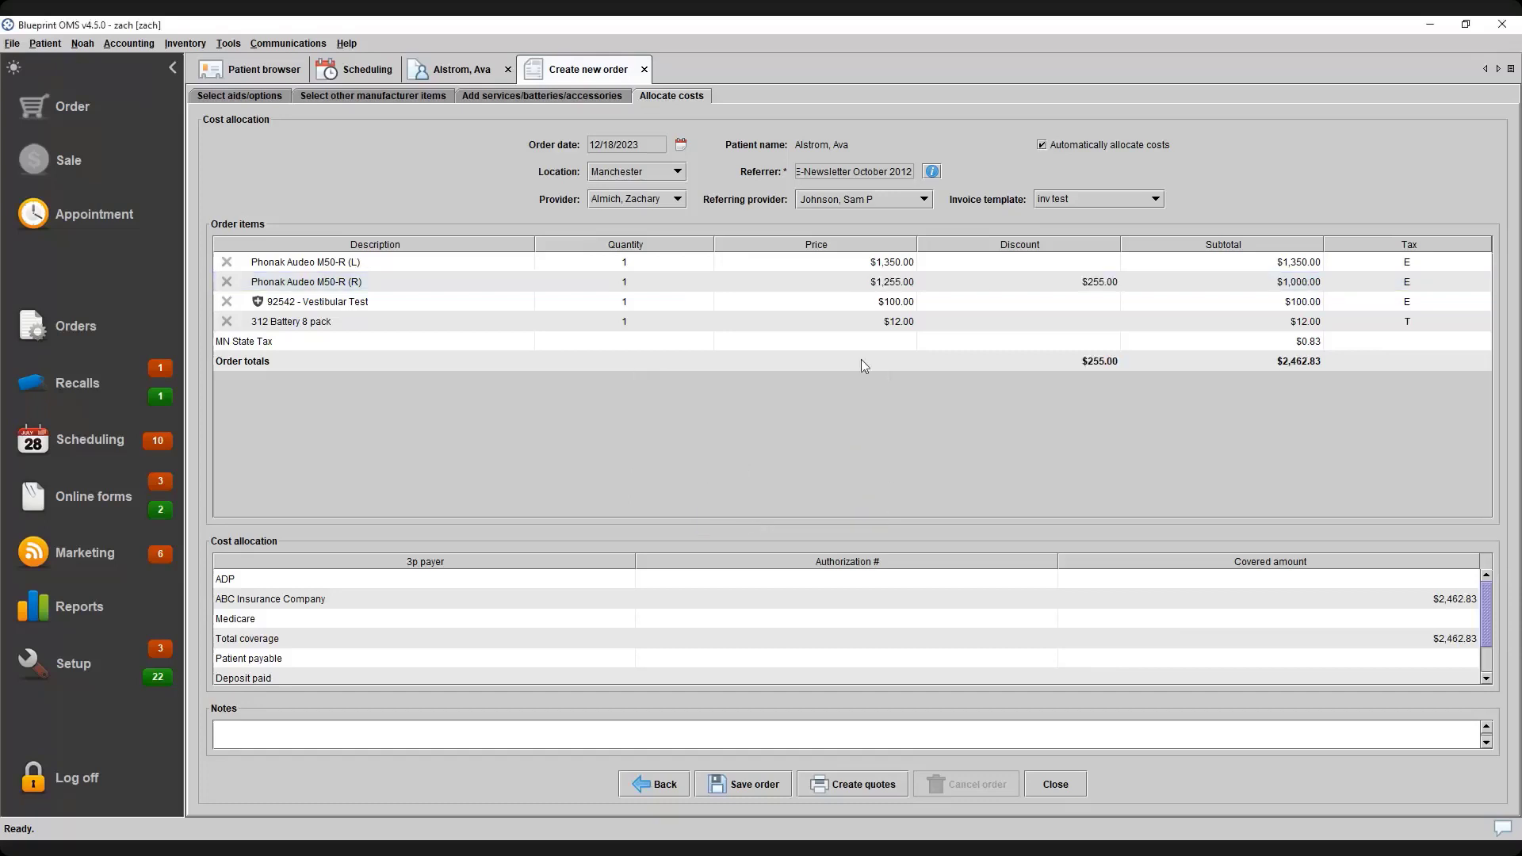
Set the 312 Battery 8 pack's quantity to 3 and make the item tax exempt
double_click(655, 320)
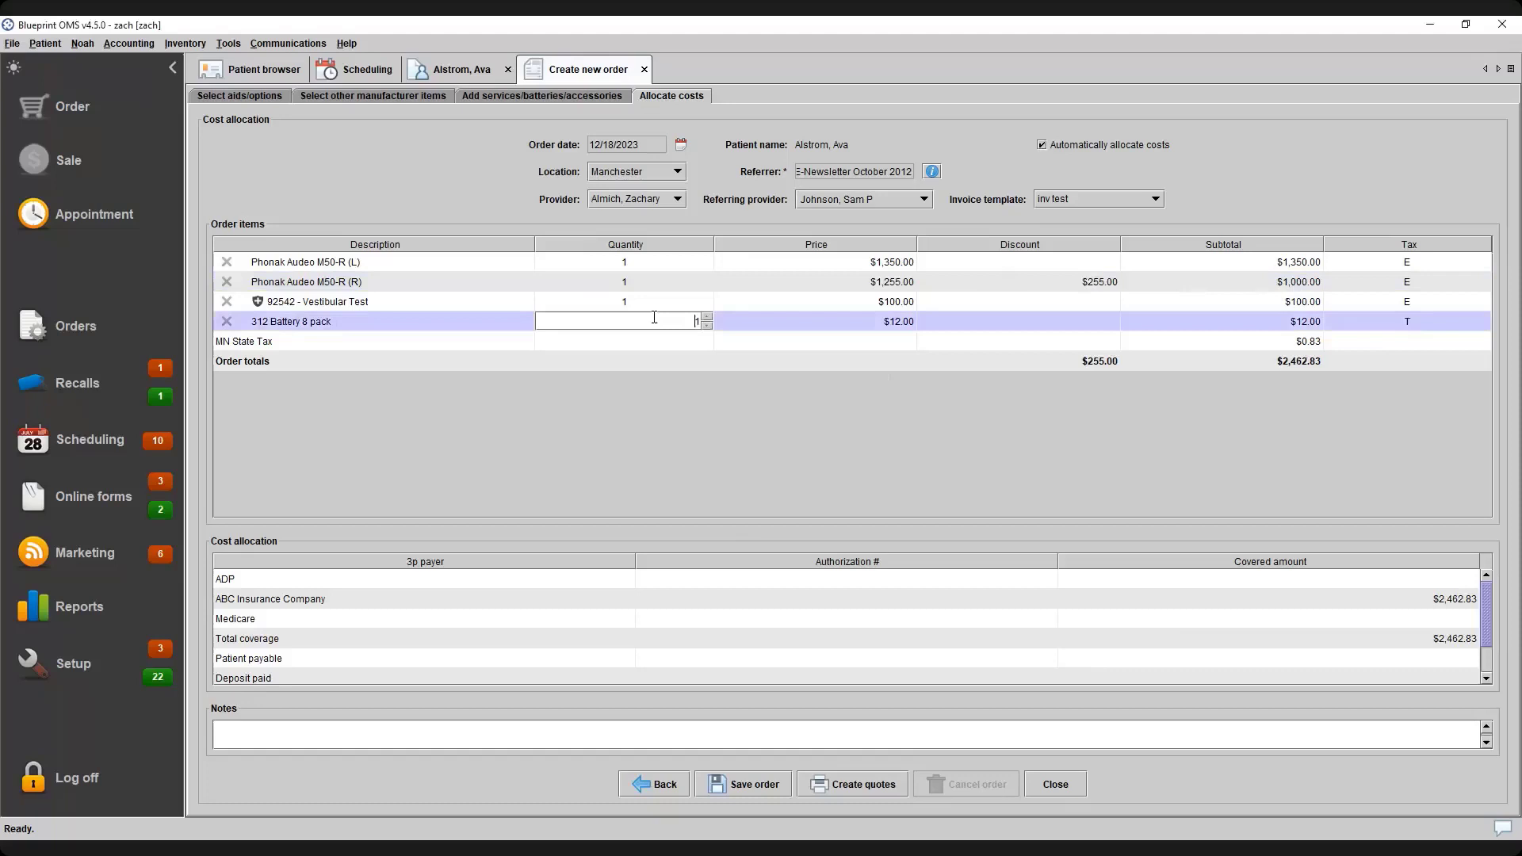
click(707, 317)
key(Return)
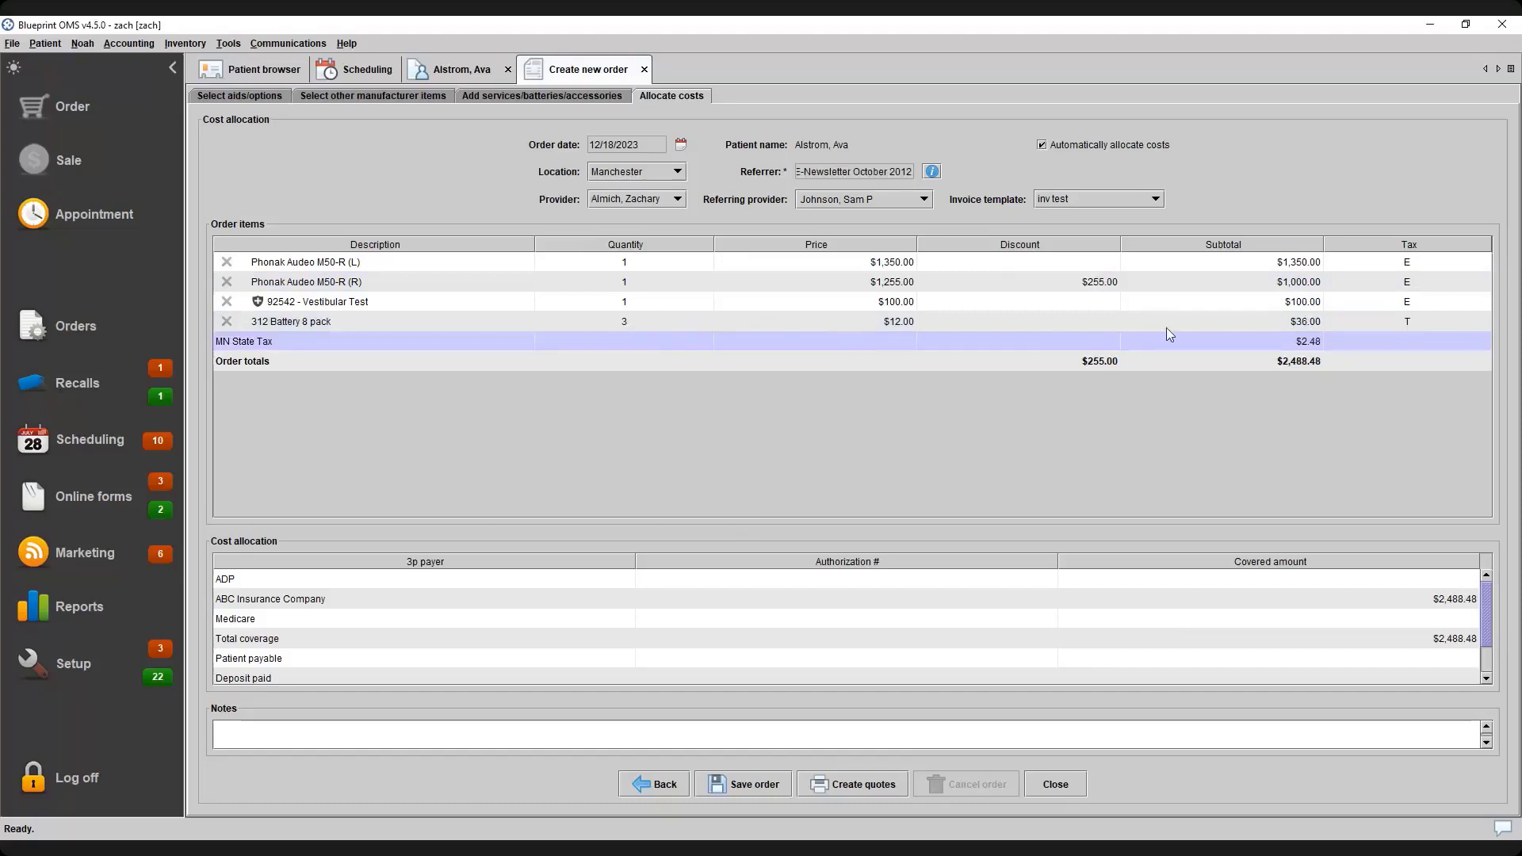
click(1424, 321)
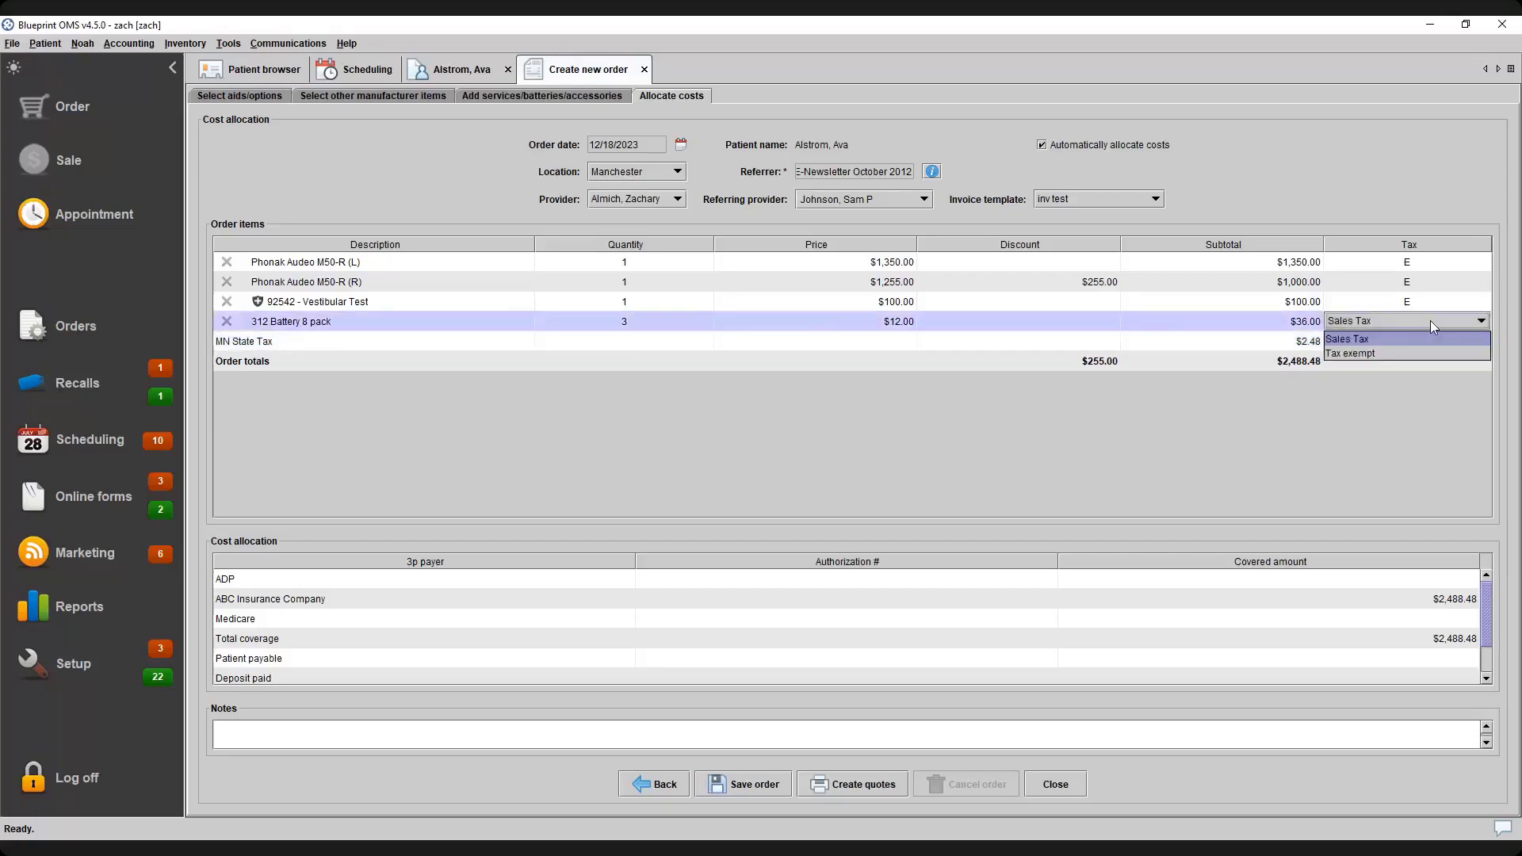
click(1421, 350)
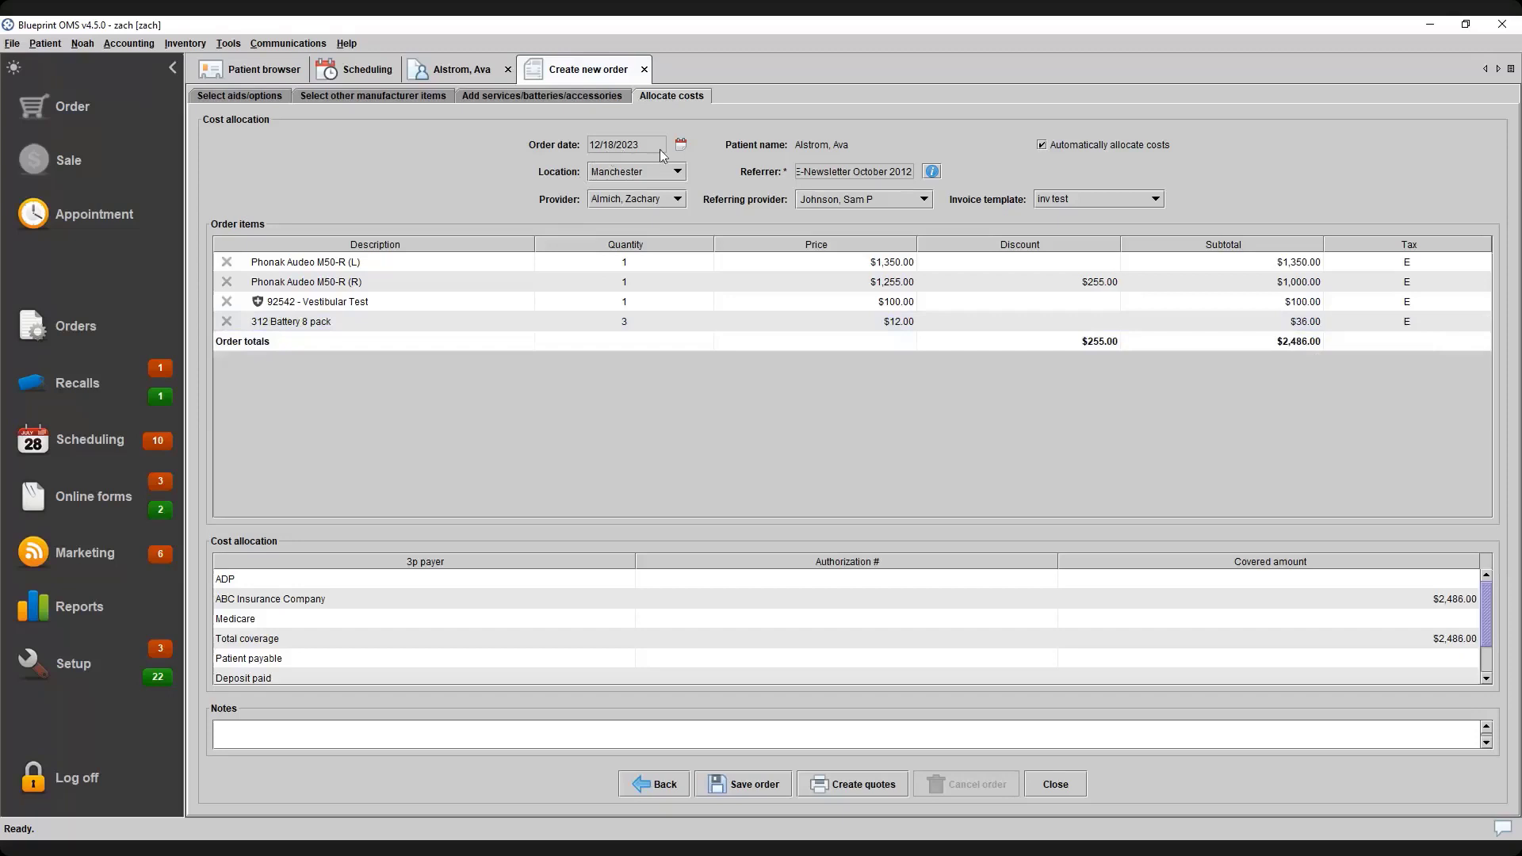
Look at the order date calendar and the list of providers, leaving both selections as they are
click(680, 145)
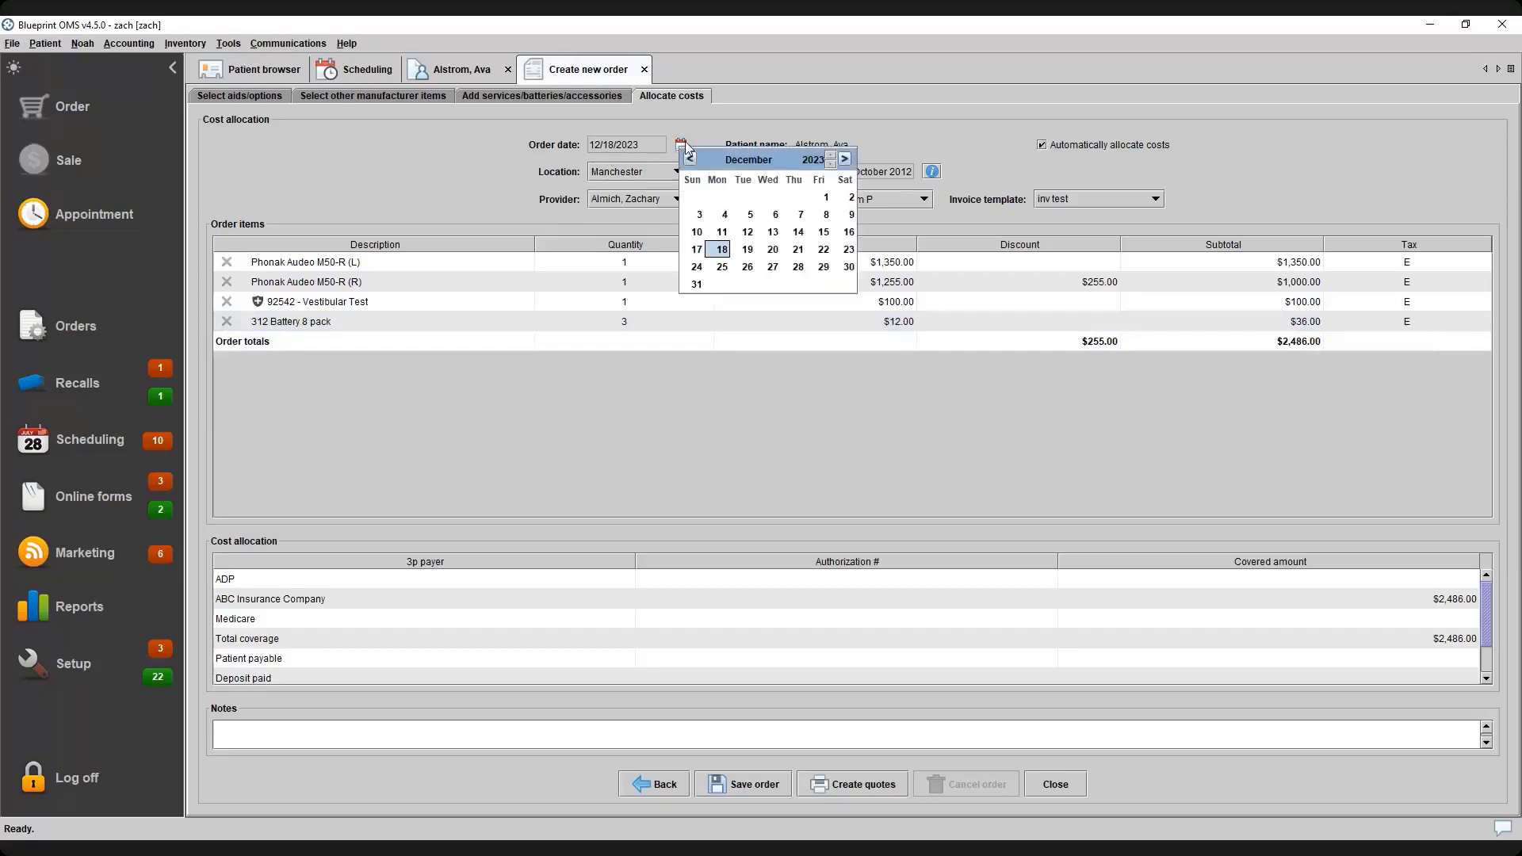
click(684, 141)
click(700, 137)
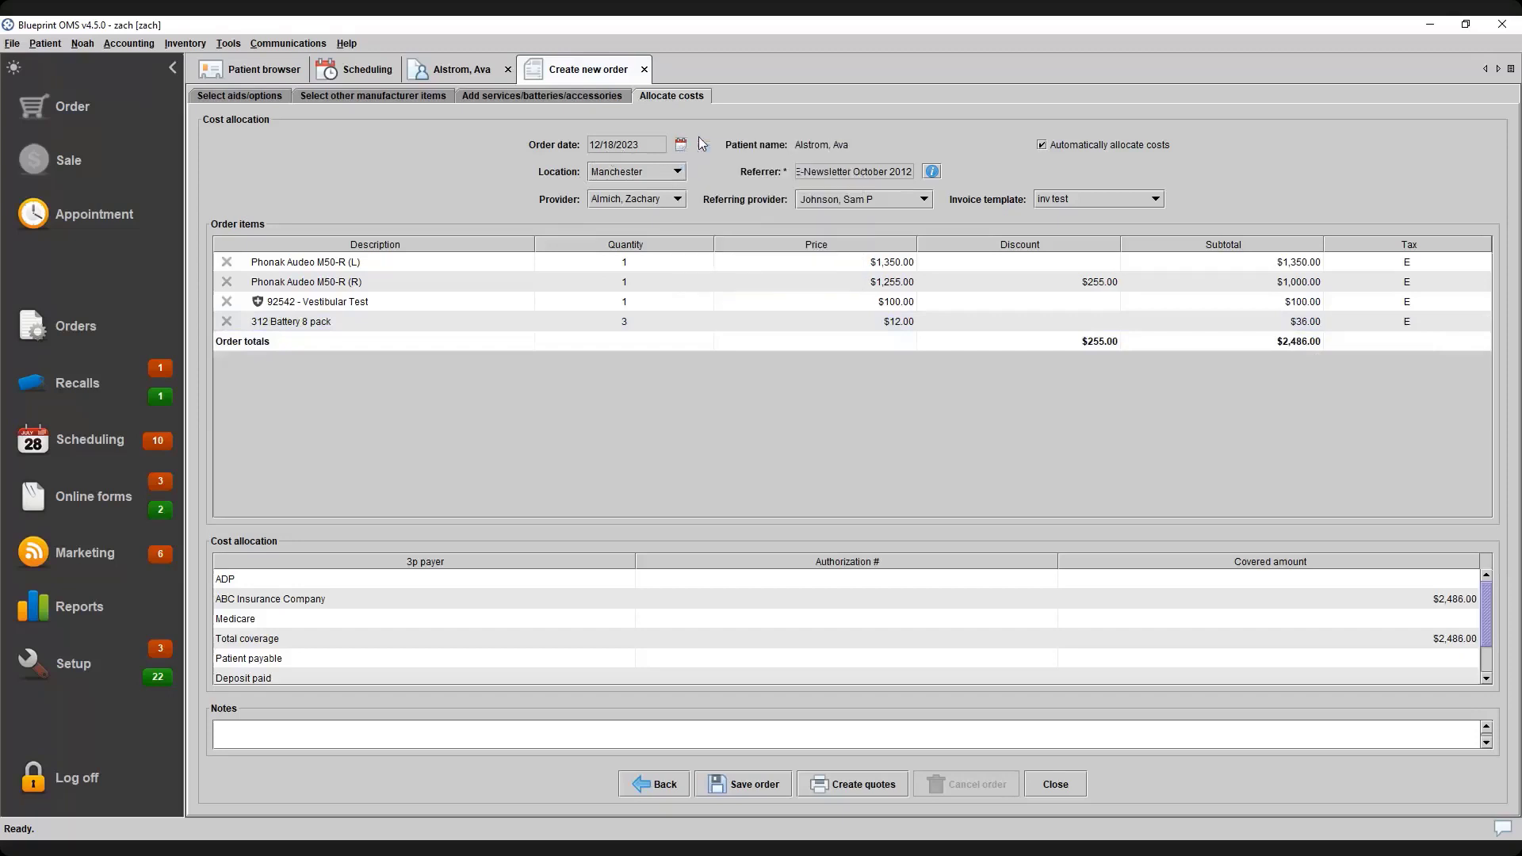
click(677, 199)
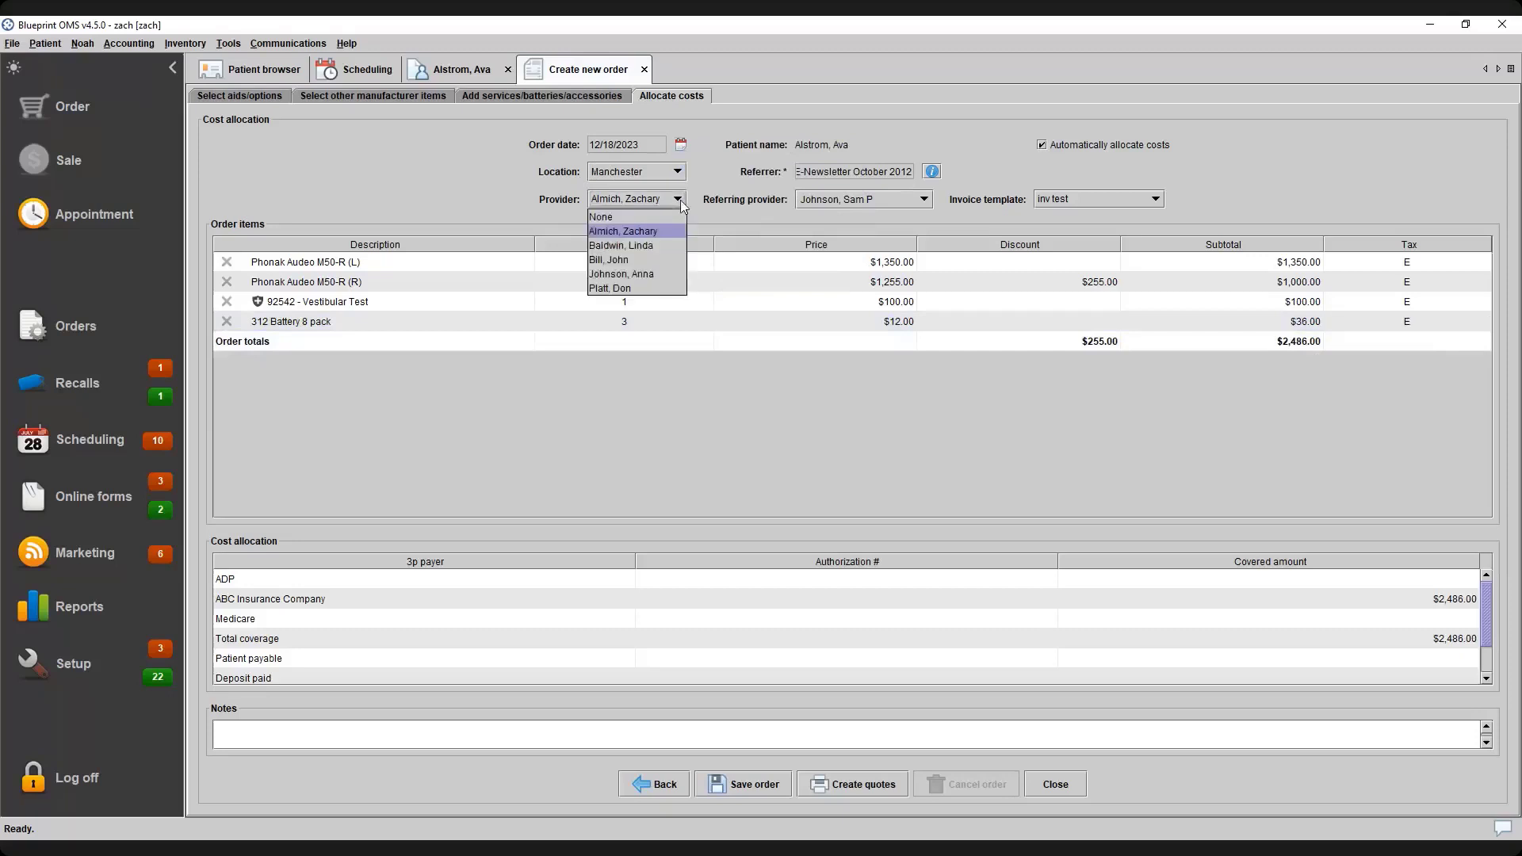
click(680, 200)
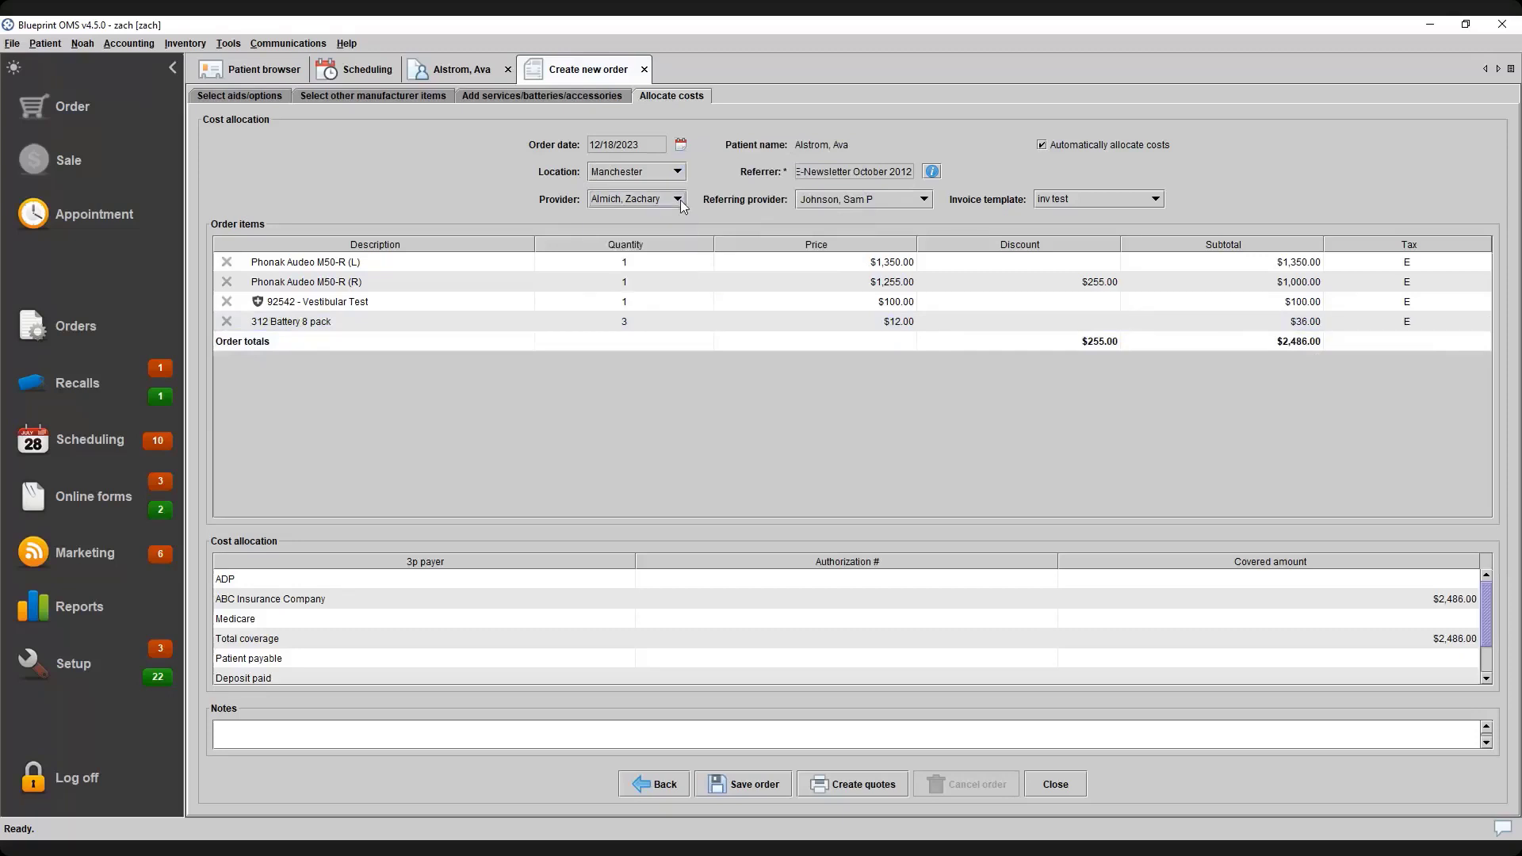
Turn off automatic cost allocation, and clear ABC Insurance Company's covered amount and set it to 1000
click(1041, 145)
click(1433, 600)
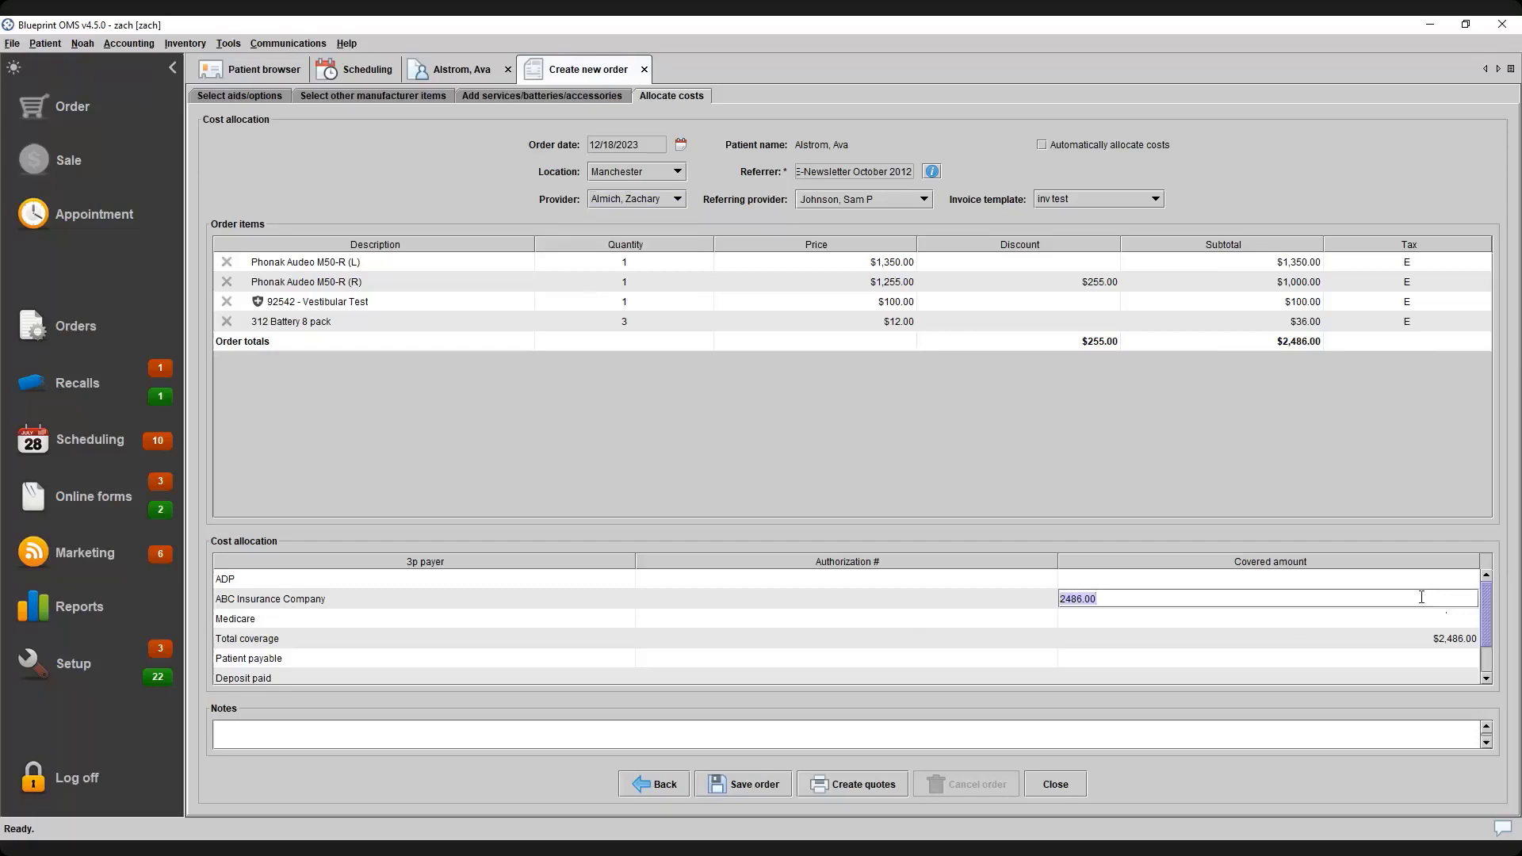
key(BackSpace)
key(Return)
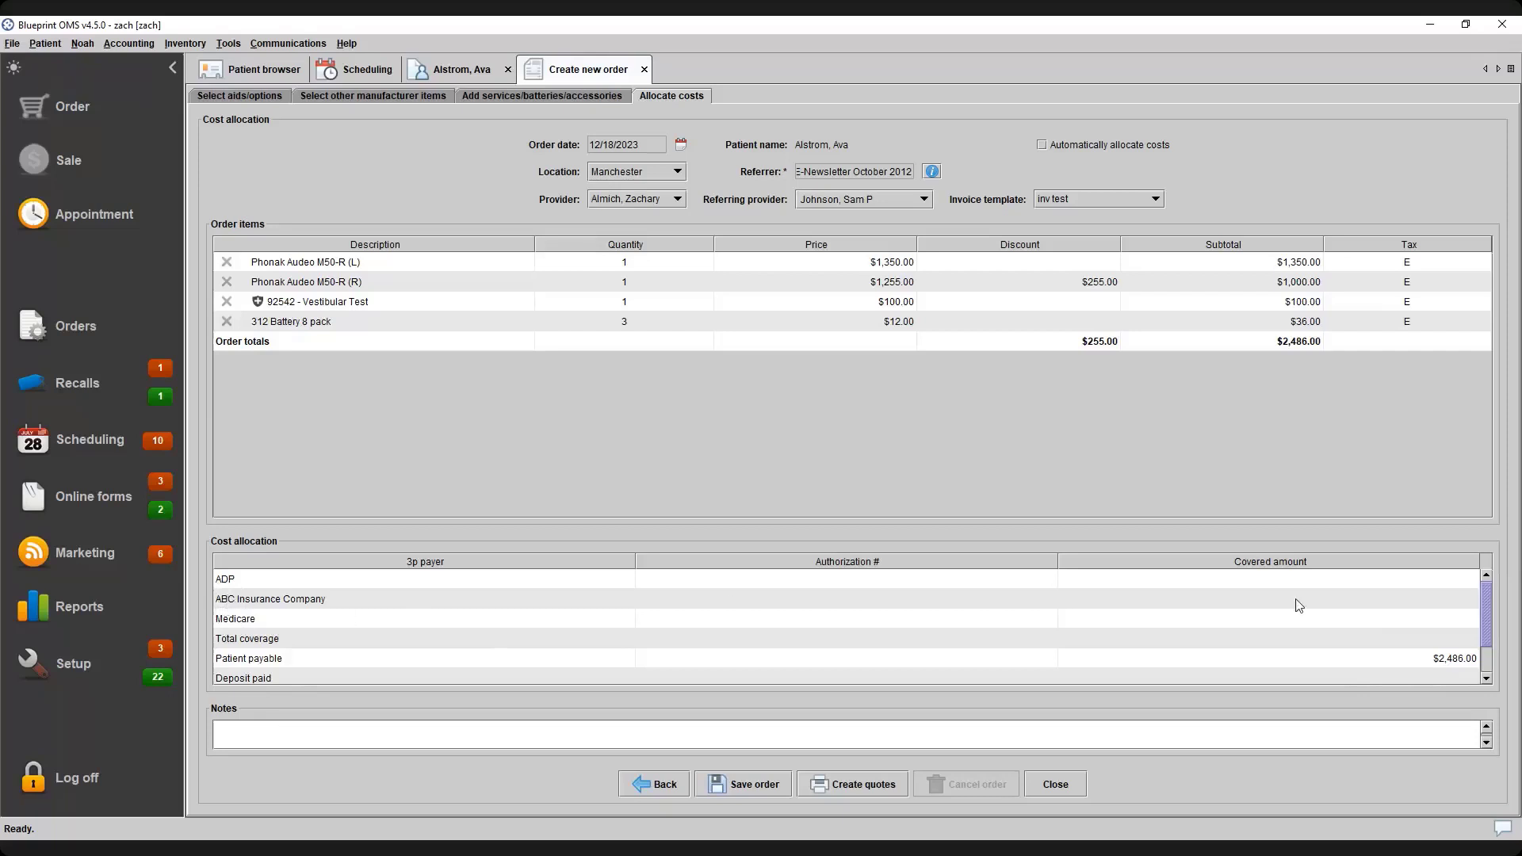
click(1421, 603)
text(1000)
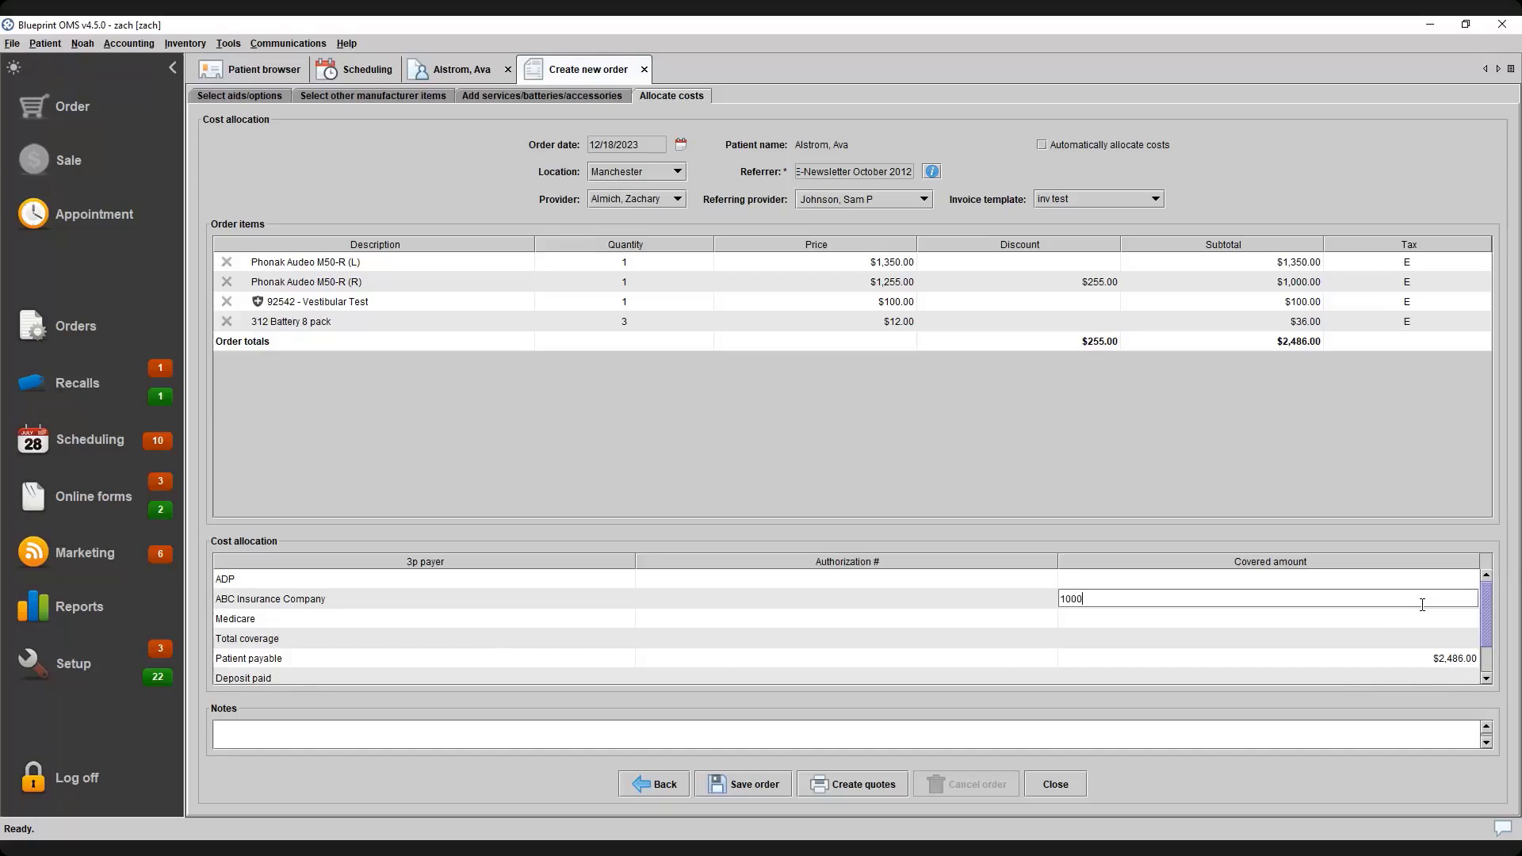
key(Return)
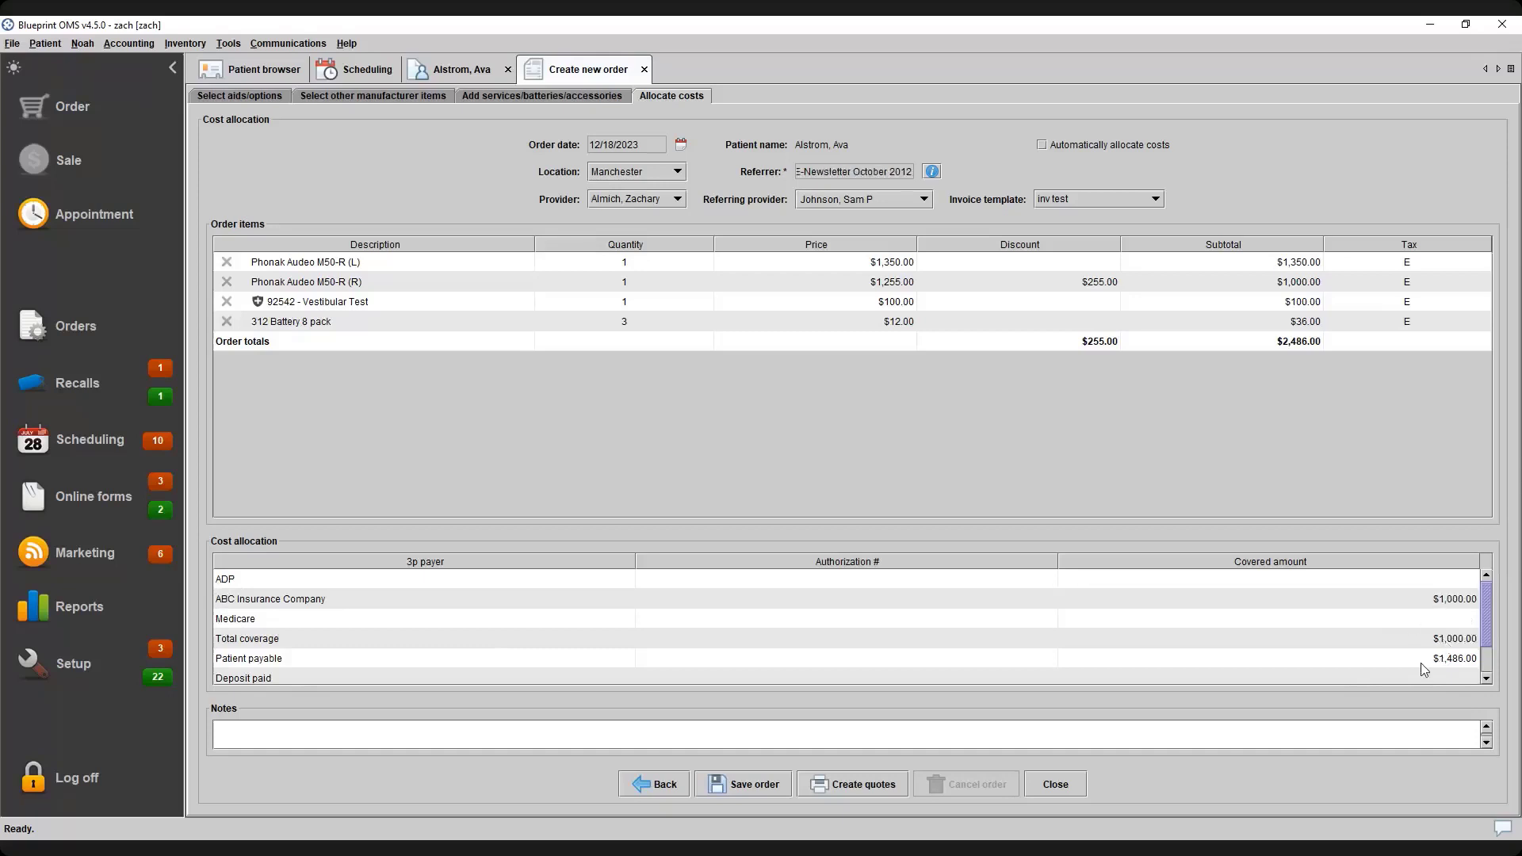
scroll(1421, 663, down, 1)
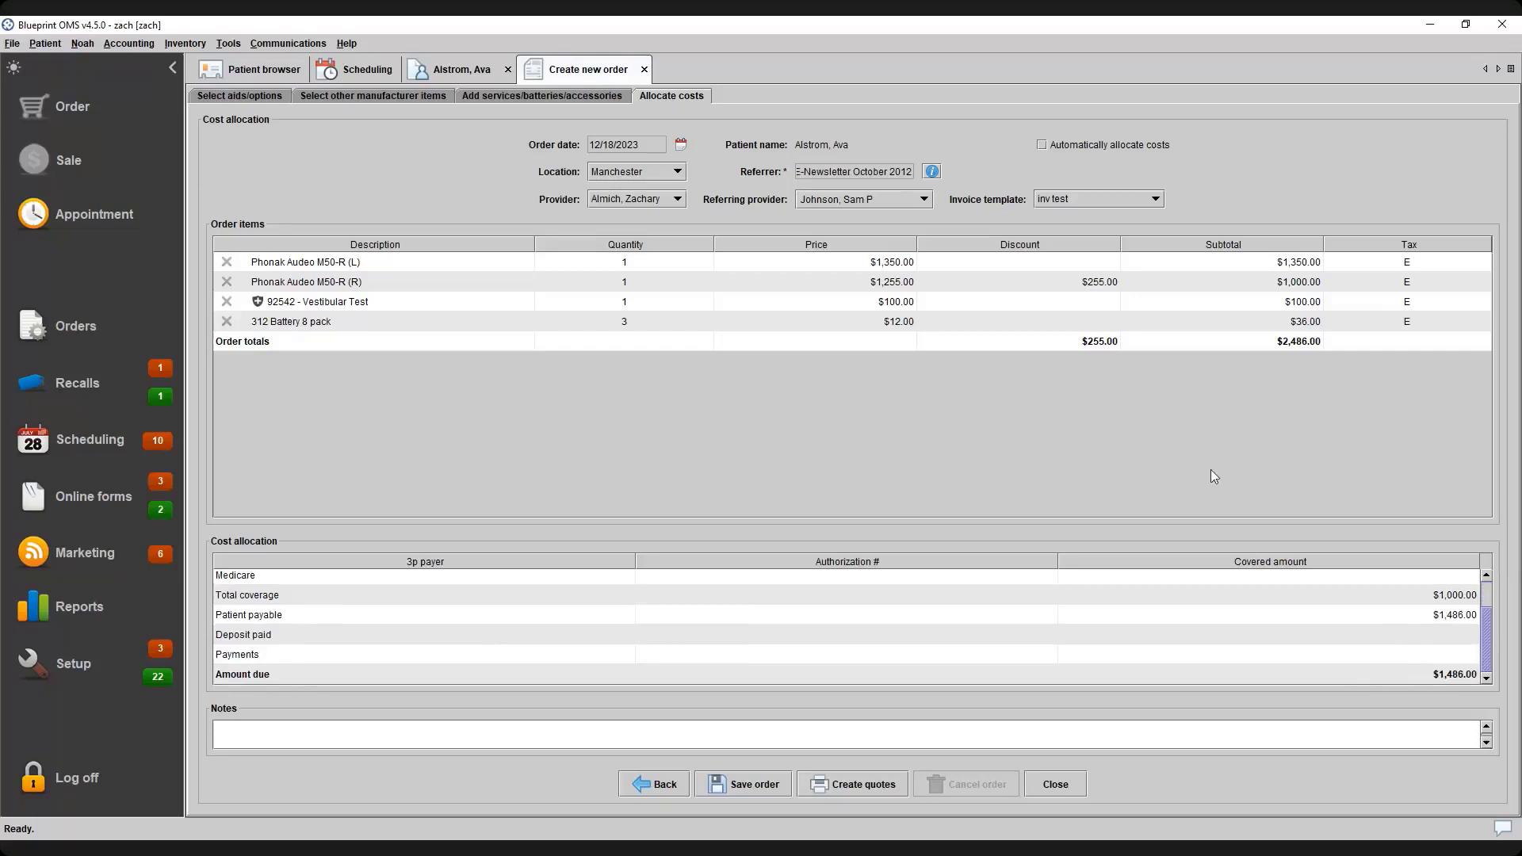
Create a quote for the order from the Word Quote Template and return to the order
click(850, 785)
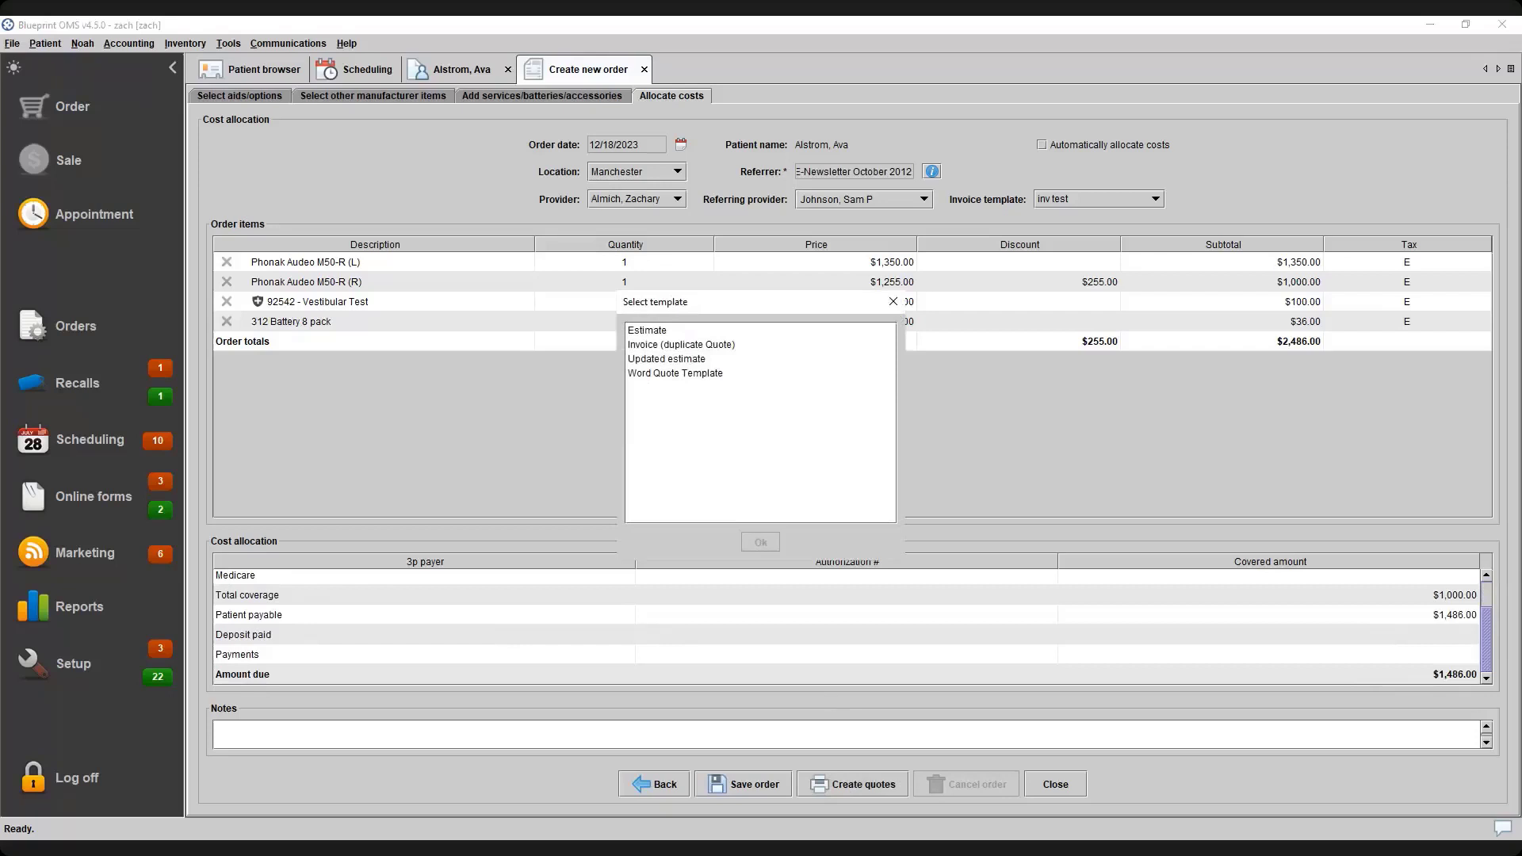
click(676, 373)
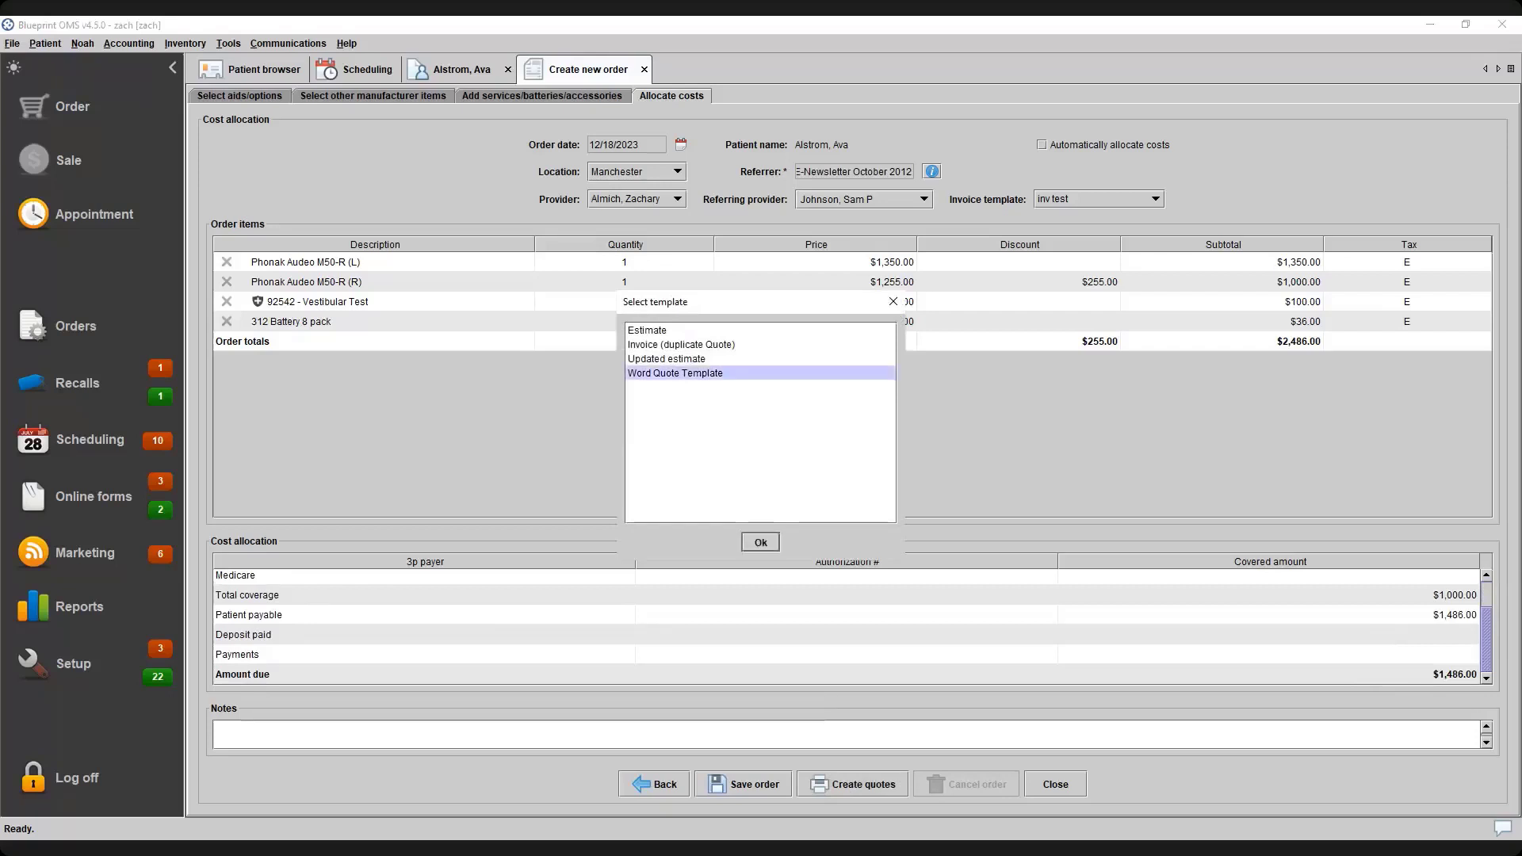
click(760, 542)
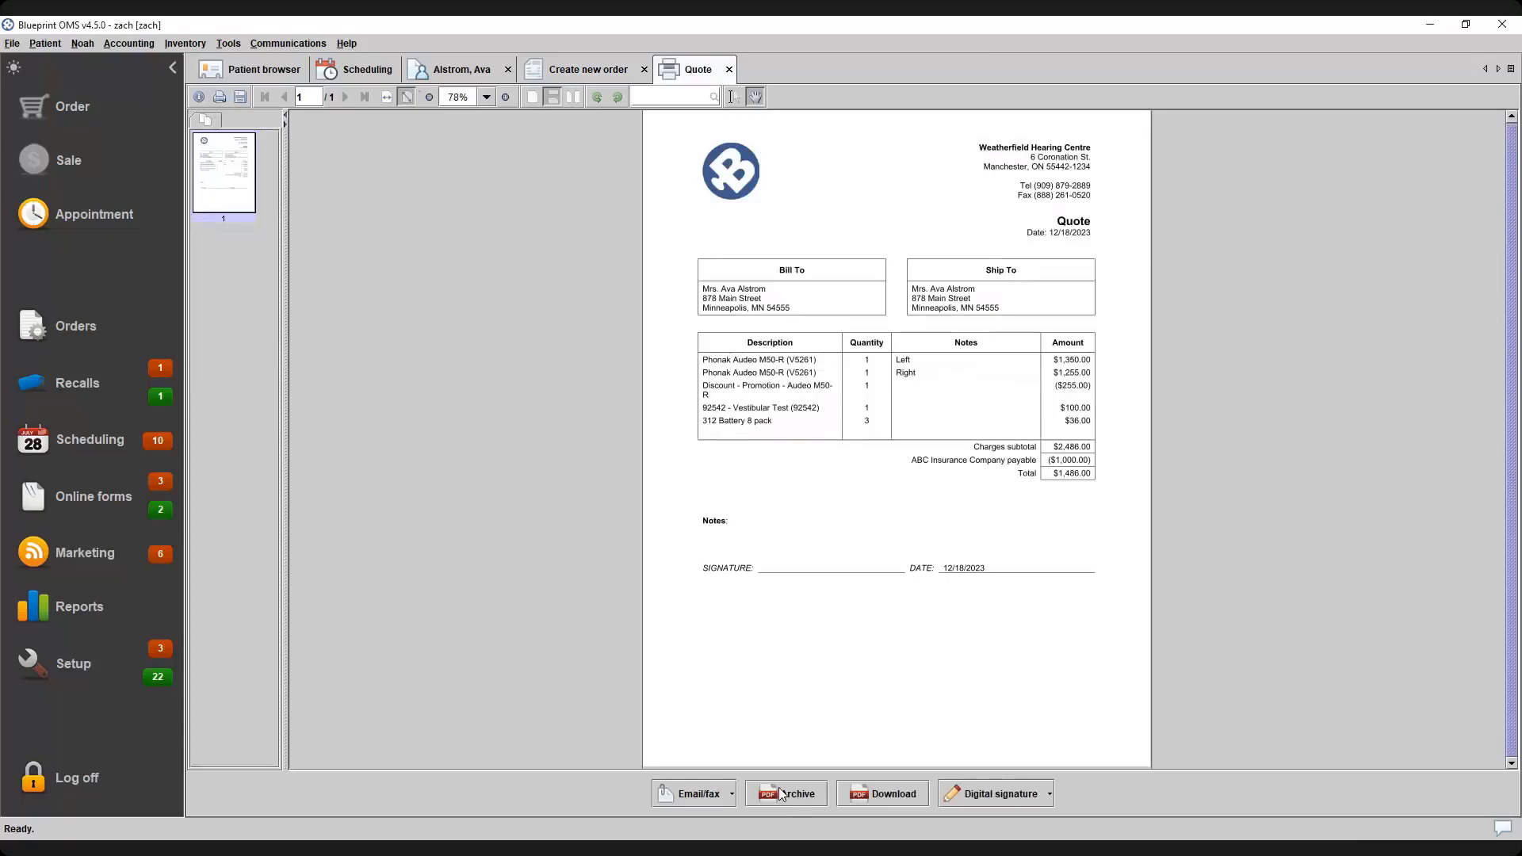
click(583, 68)
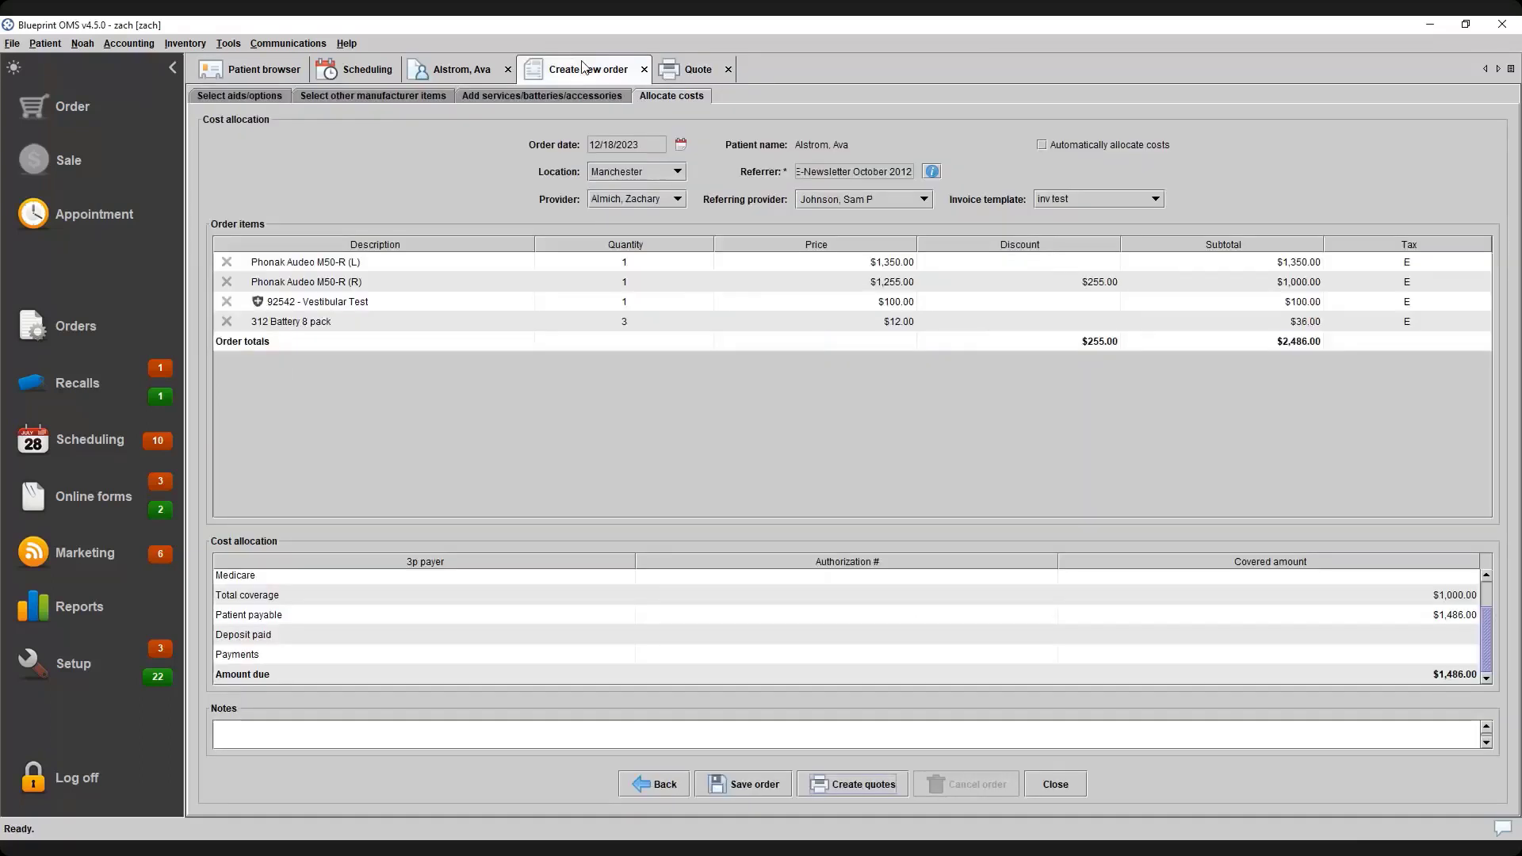
Save the order and generate its order form from the Phonak Paradise Custom Ear Piece Order Form template
click(748, 785)
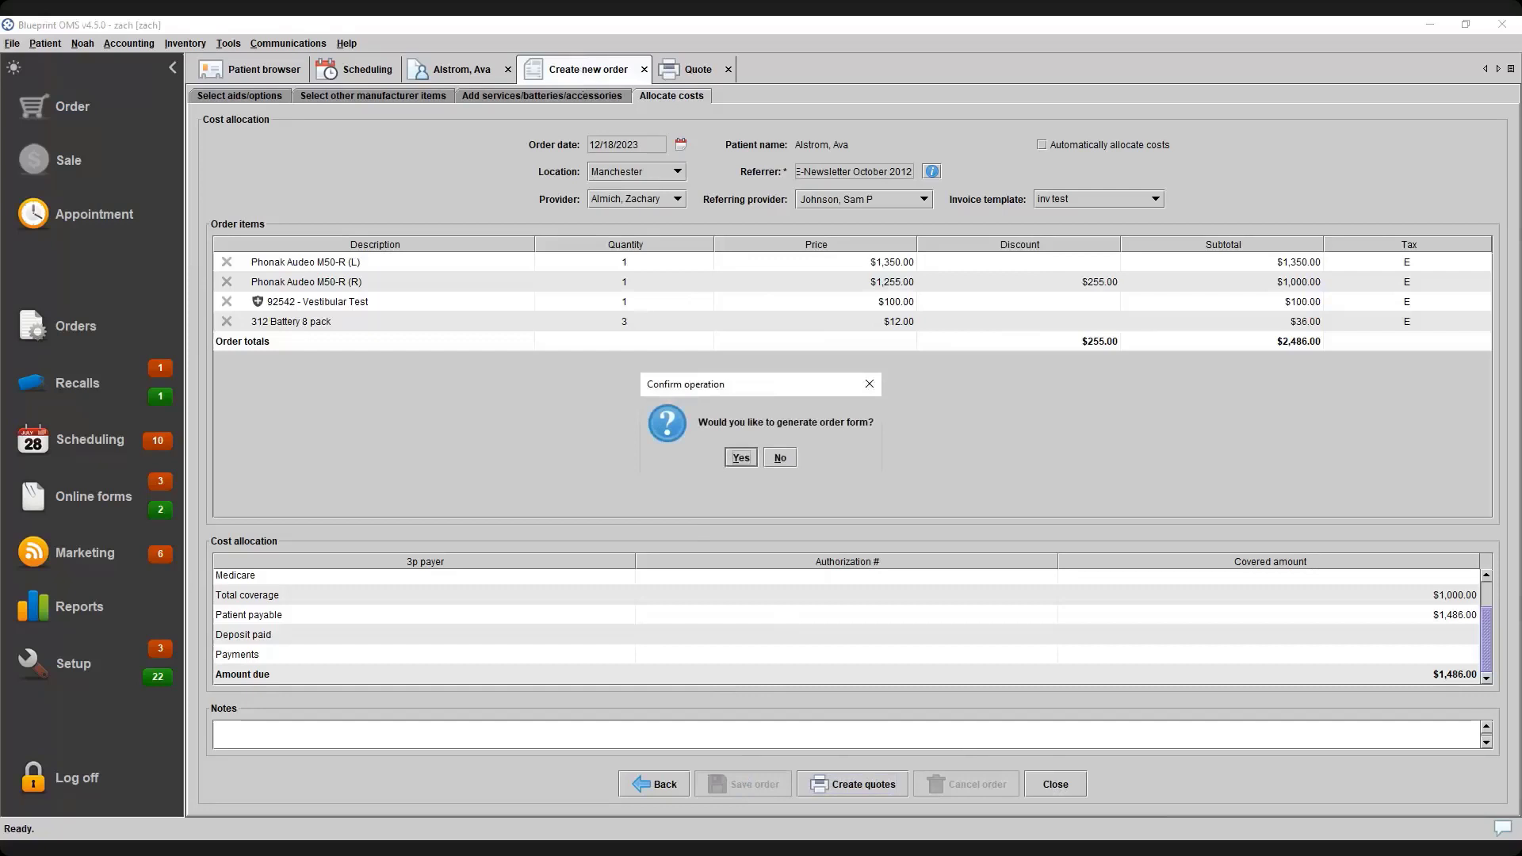
key(Return)
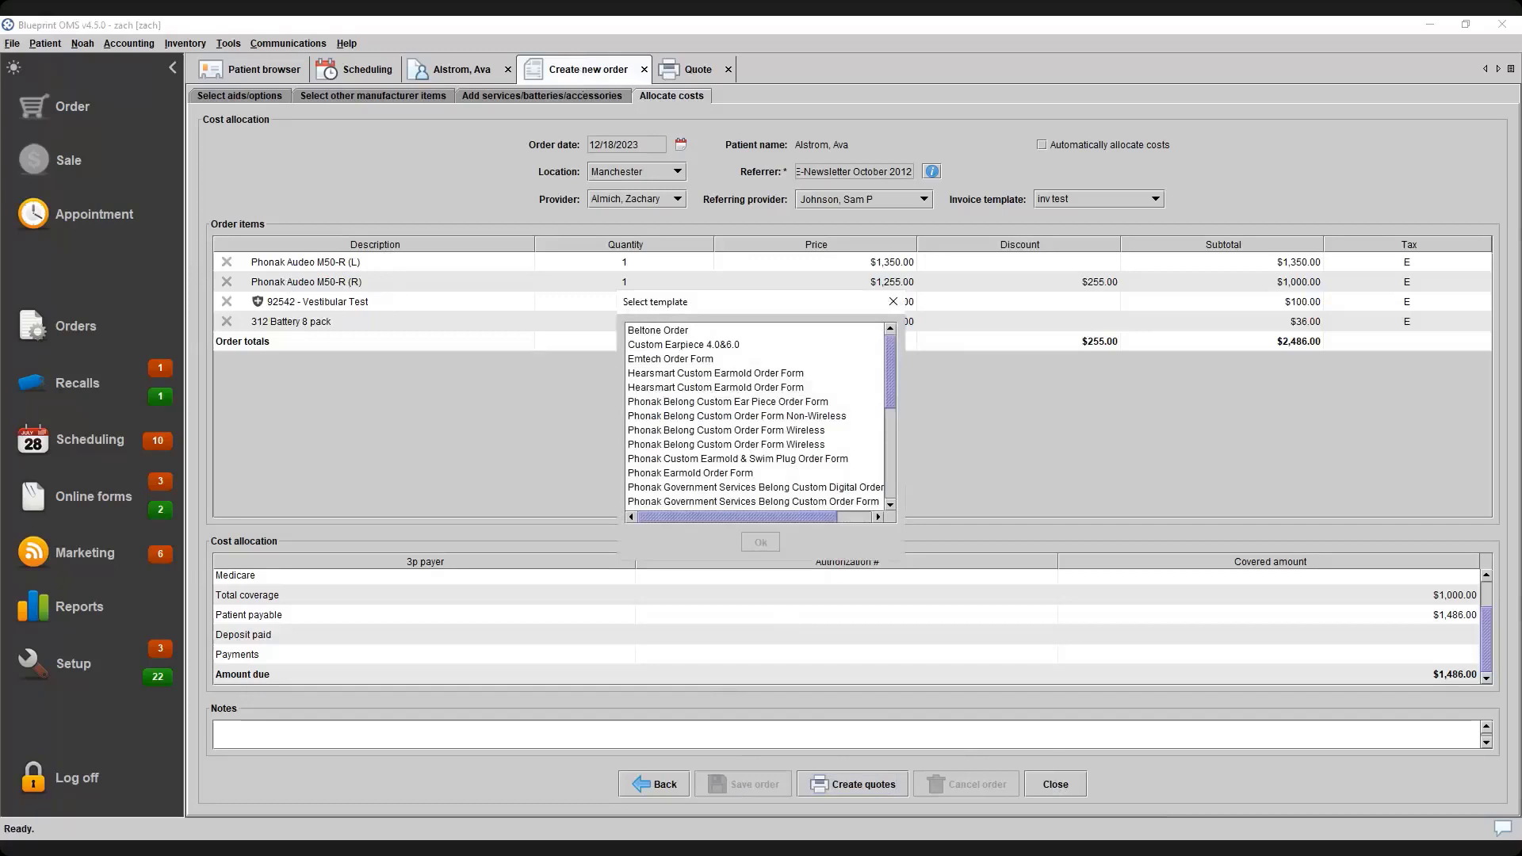
scroll(754, 416, down, 2)
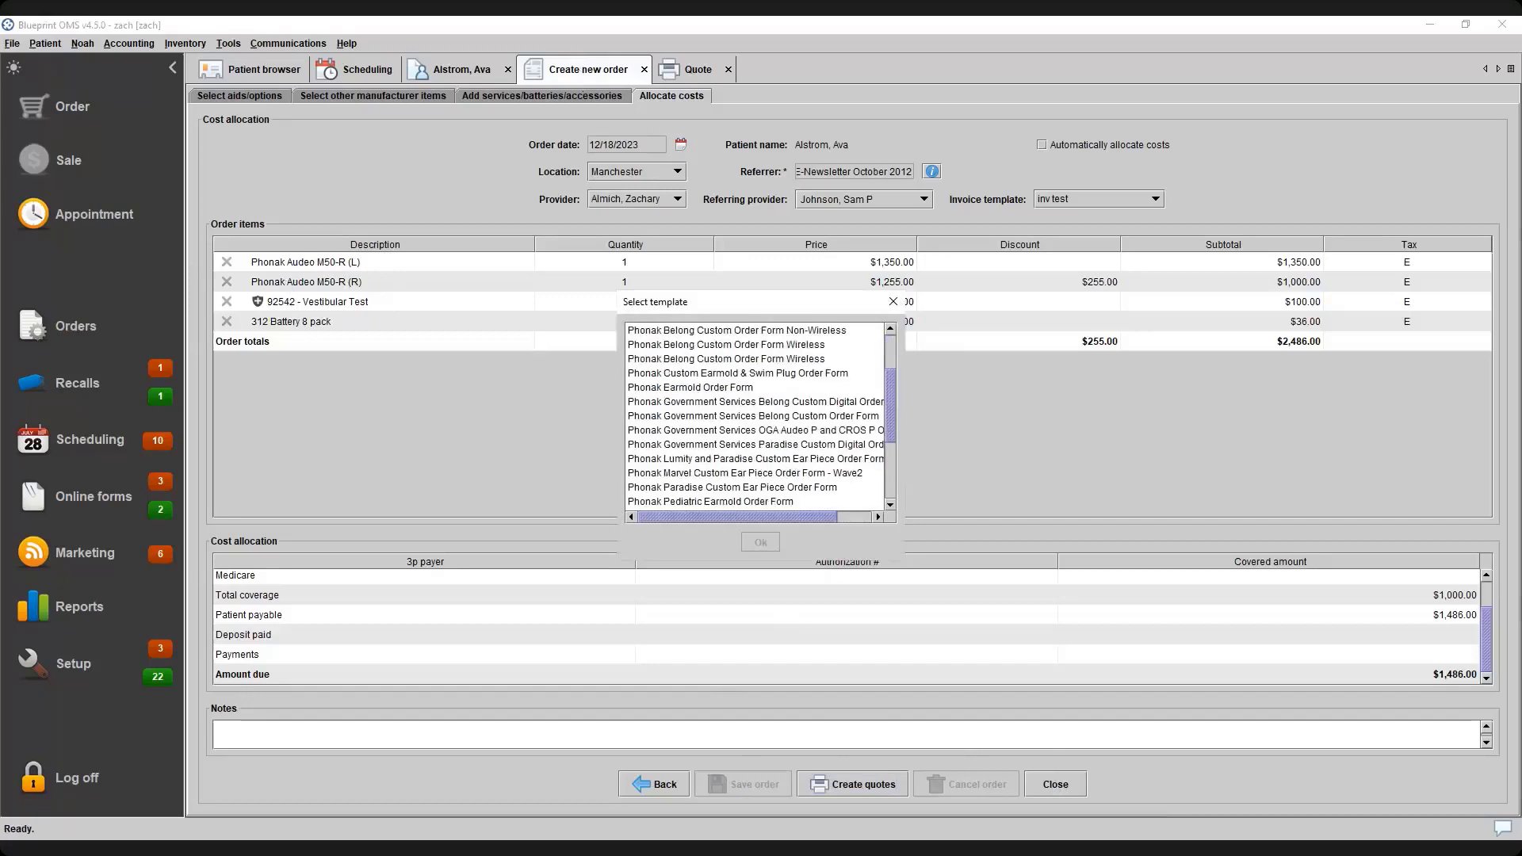
click(732, 487)
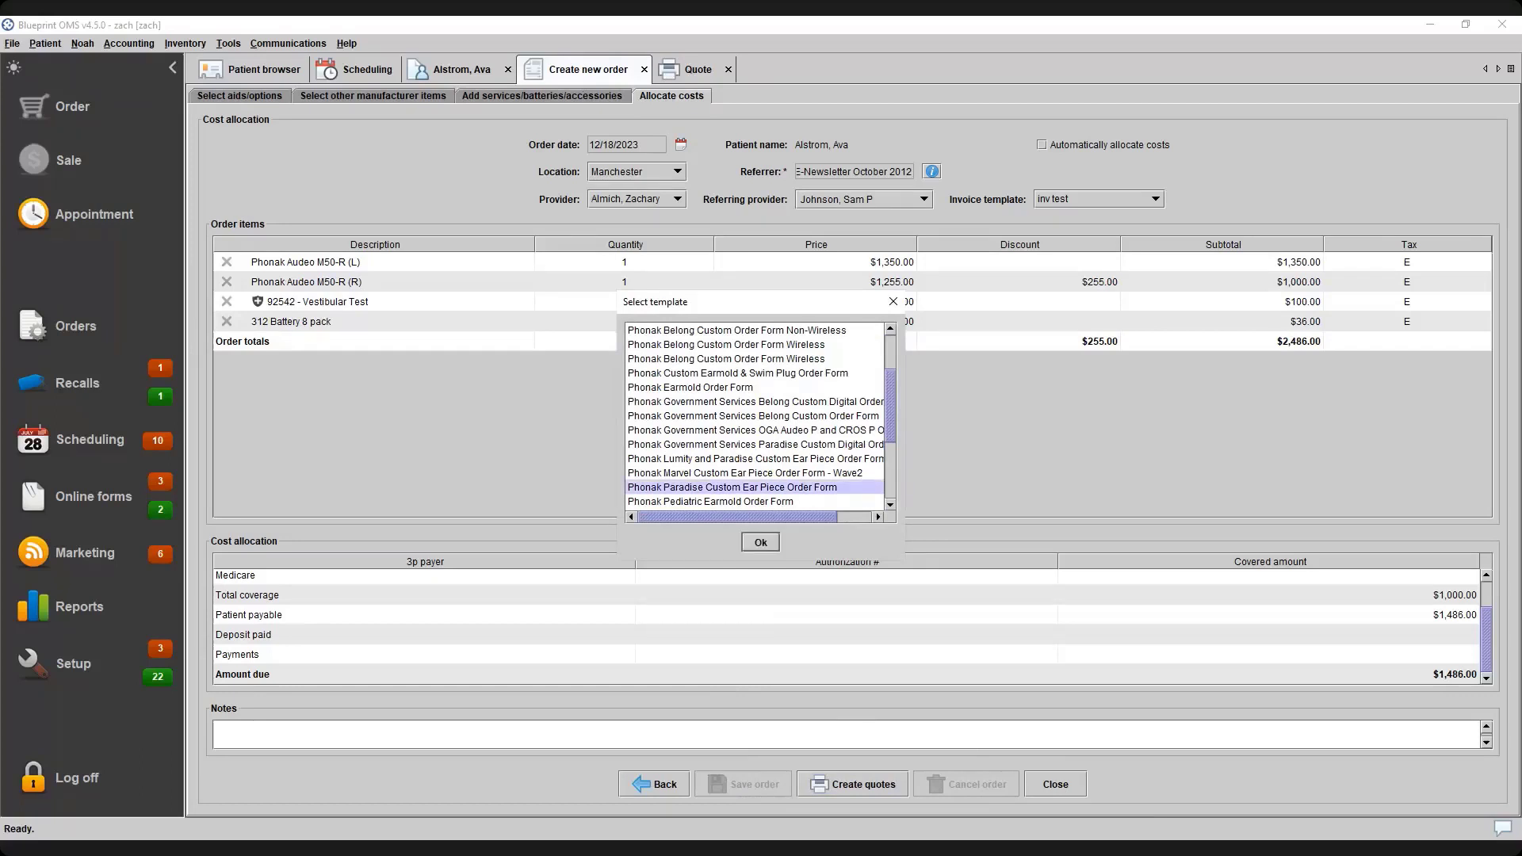
click(760, 542)
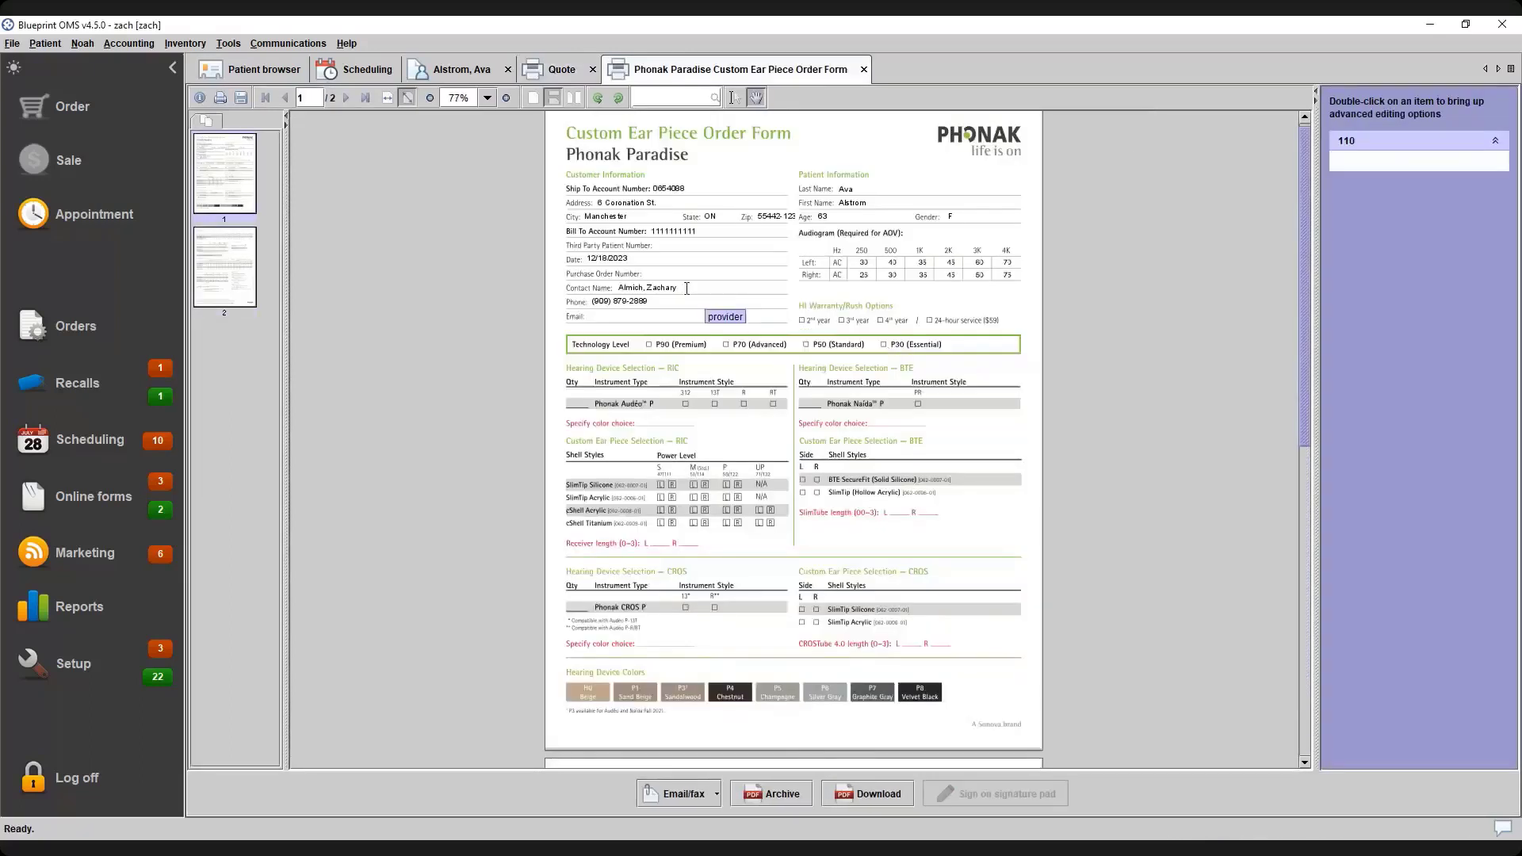
click(693, 190)
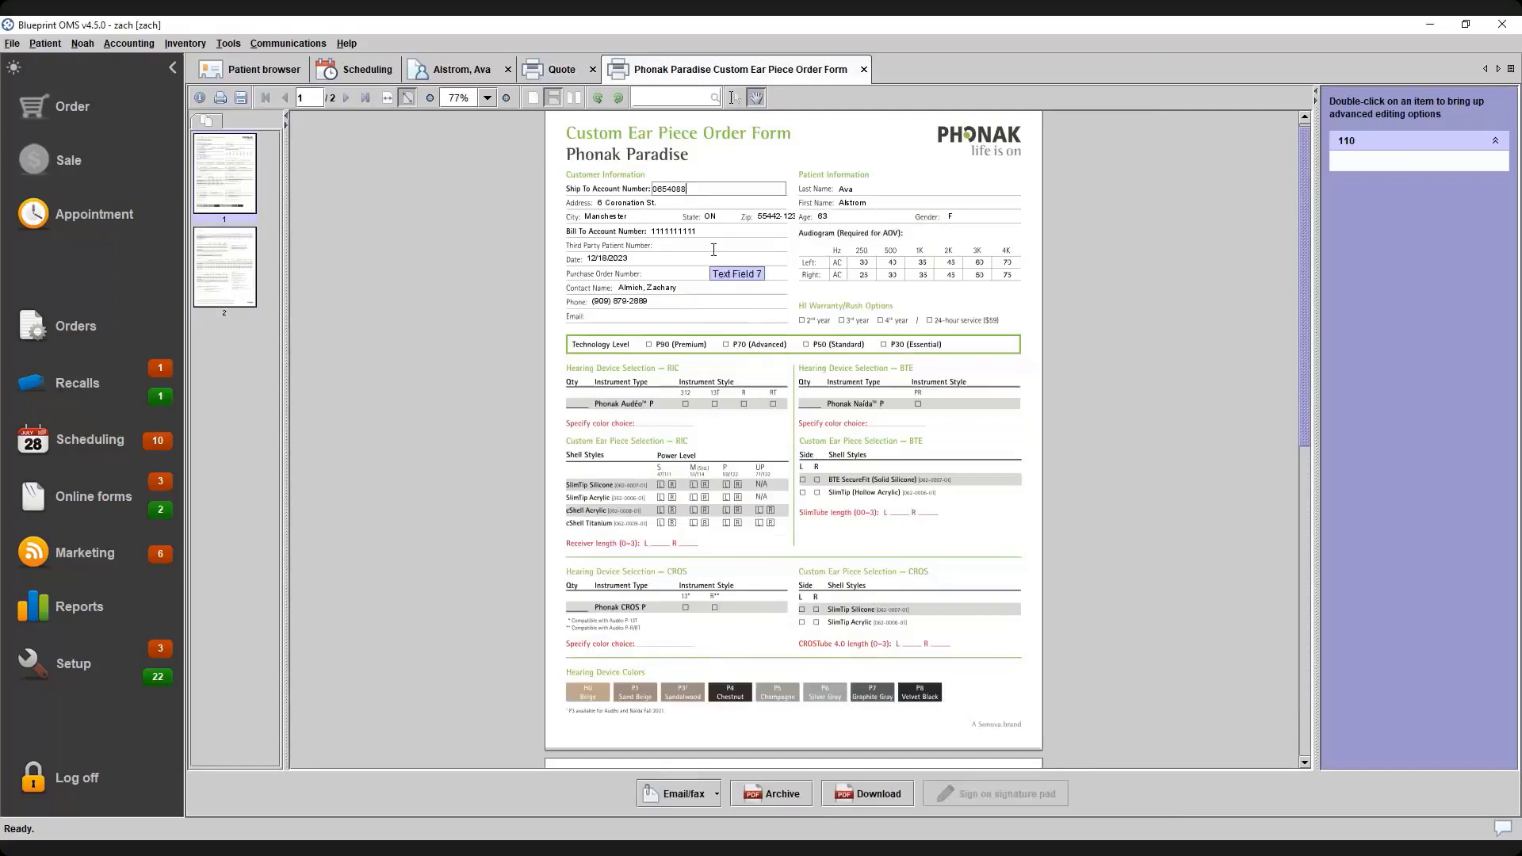
Close the Phonak order form and the quote to return to the patient's hearing aids
click(690, 256)
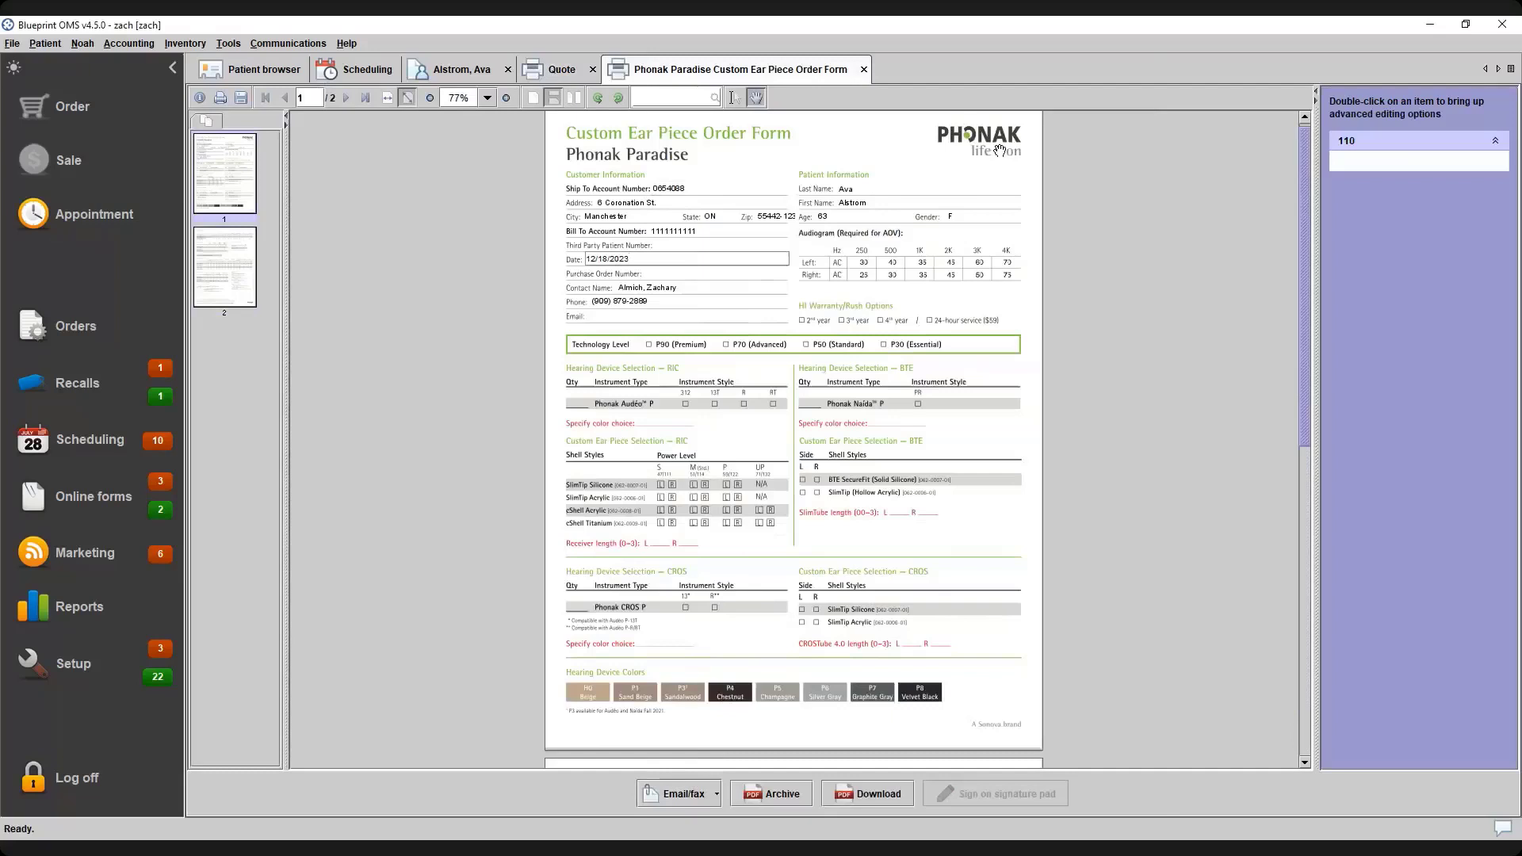
click(864, 68)
click(593, 70)
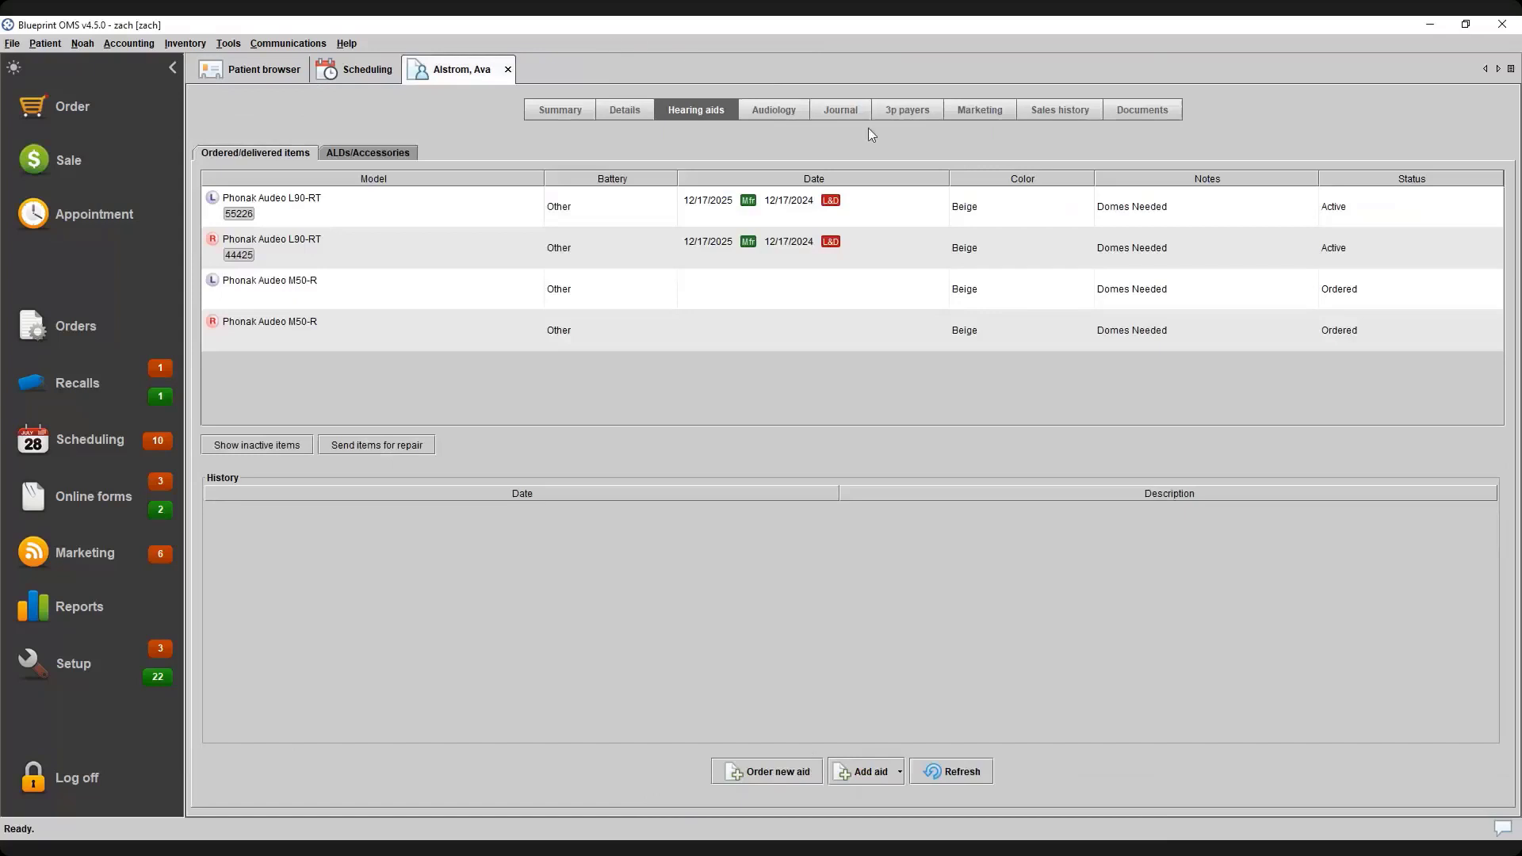
Examine the status and history of the ordered left and right Phonak Audeo M50-R aids
click(688, 290)
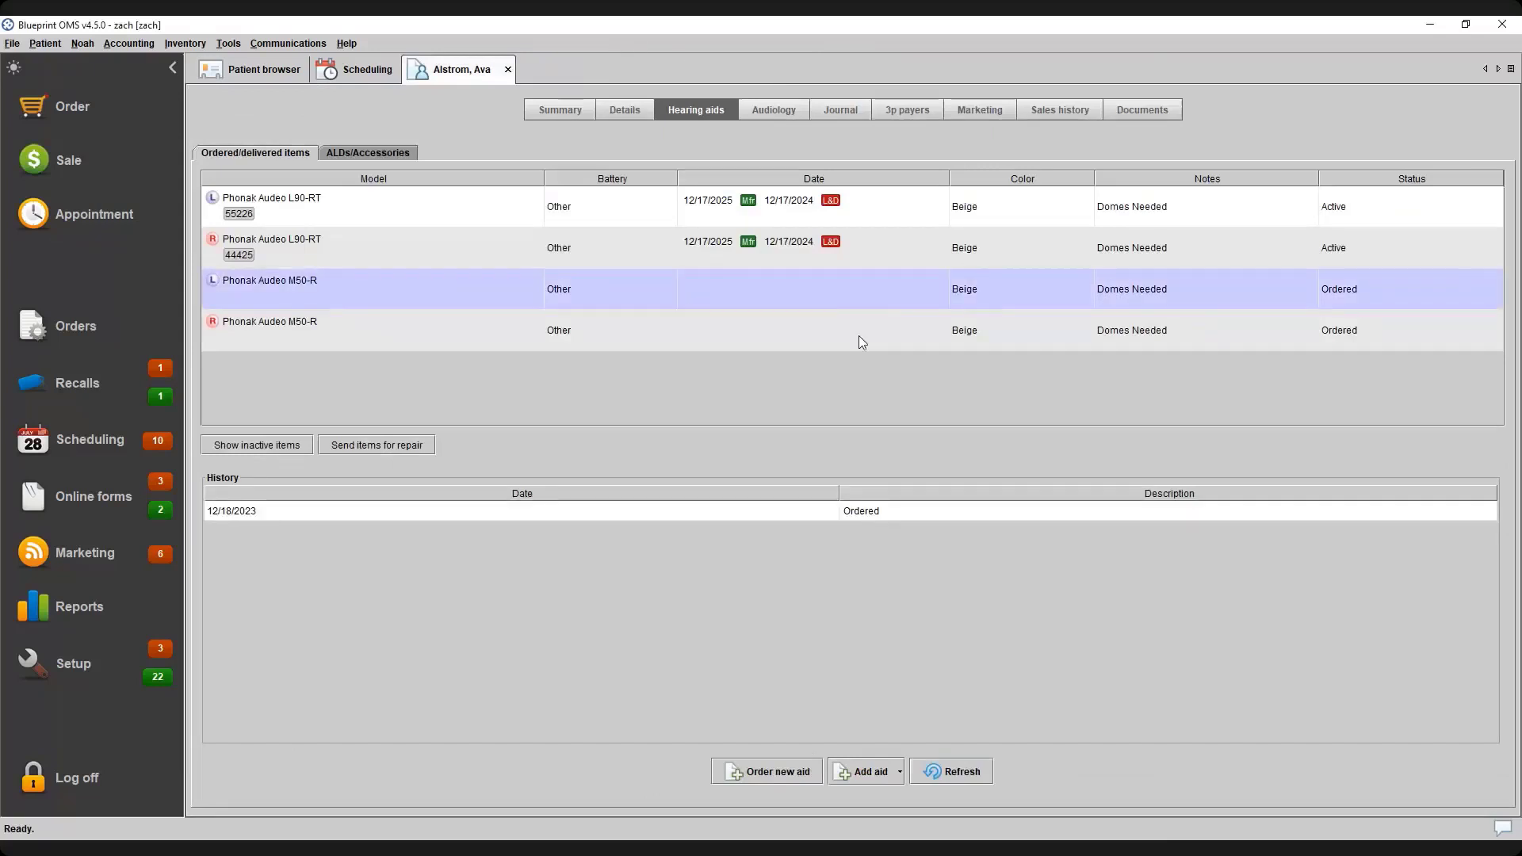
click(1380, 328)
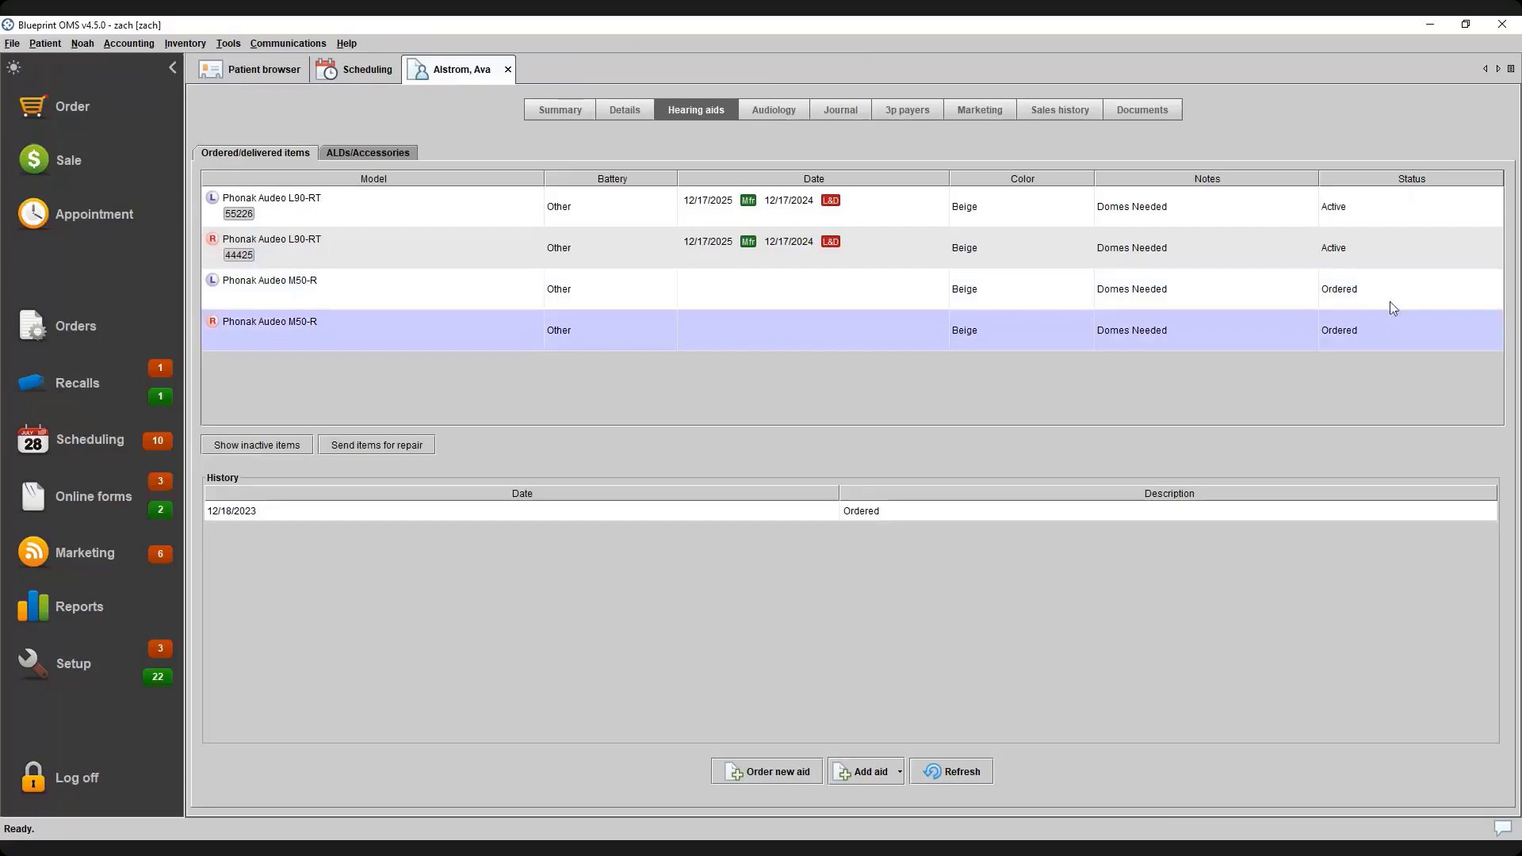
click(1393, 301)
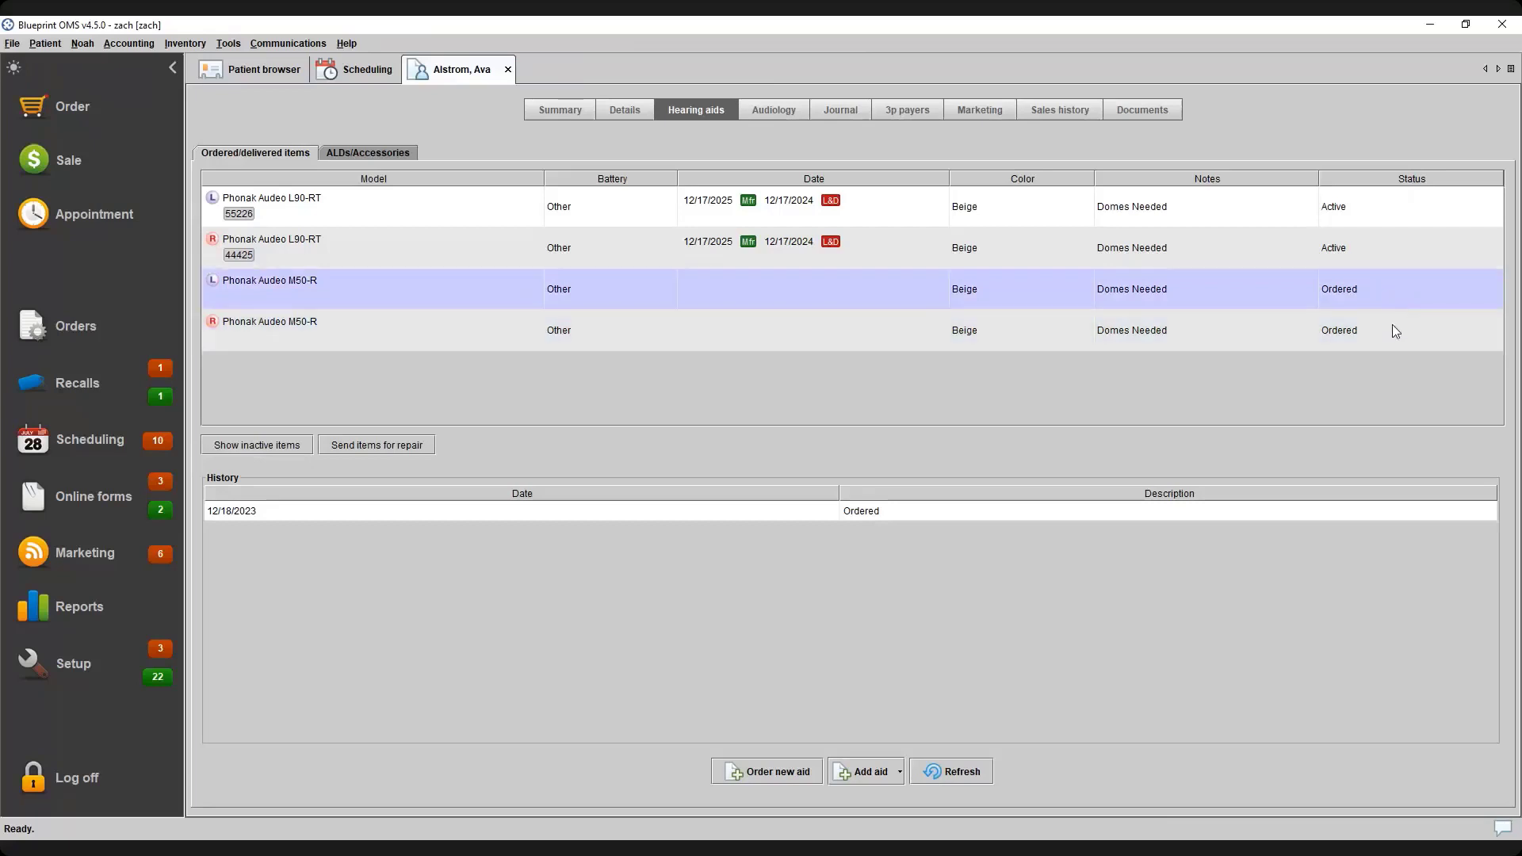
click(1392, 325)
Start receiving the ordered Phonak Audeo M50-R aids with a bill and look at the serial number scanning window
click(753, 299)
right_click(820, 288)
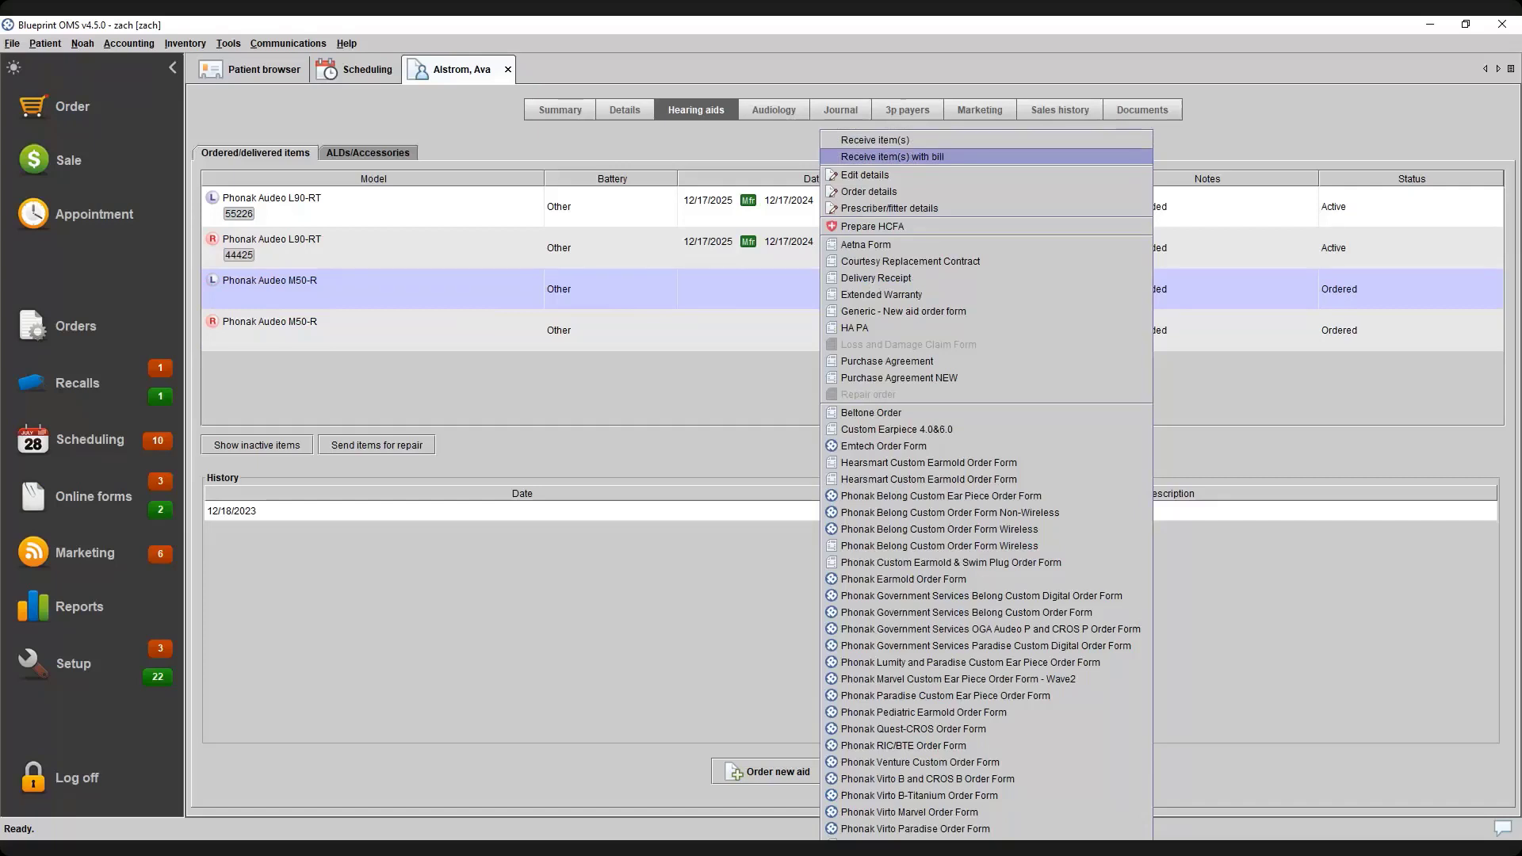
click(892, 157)
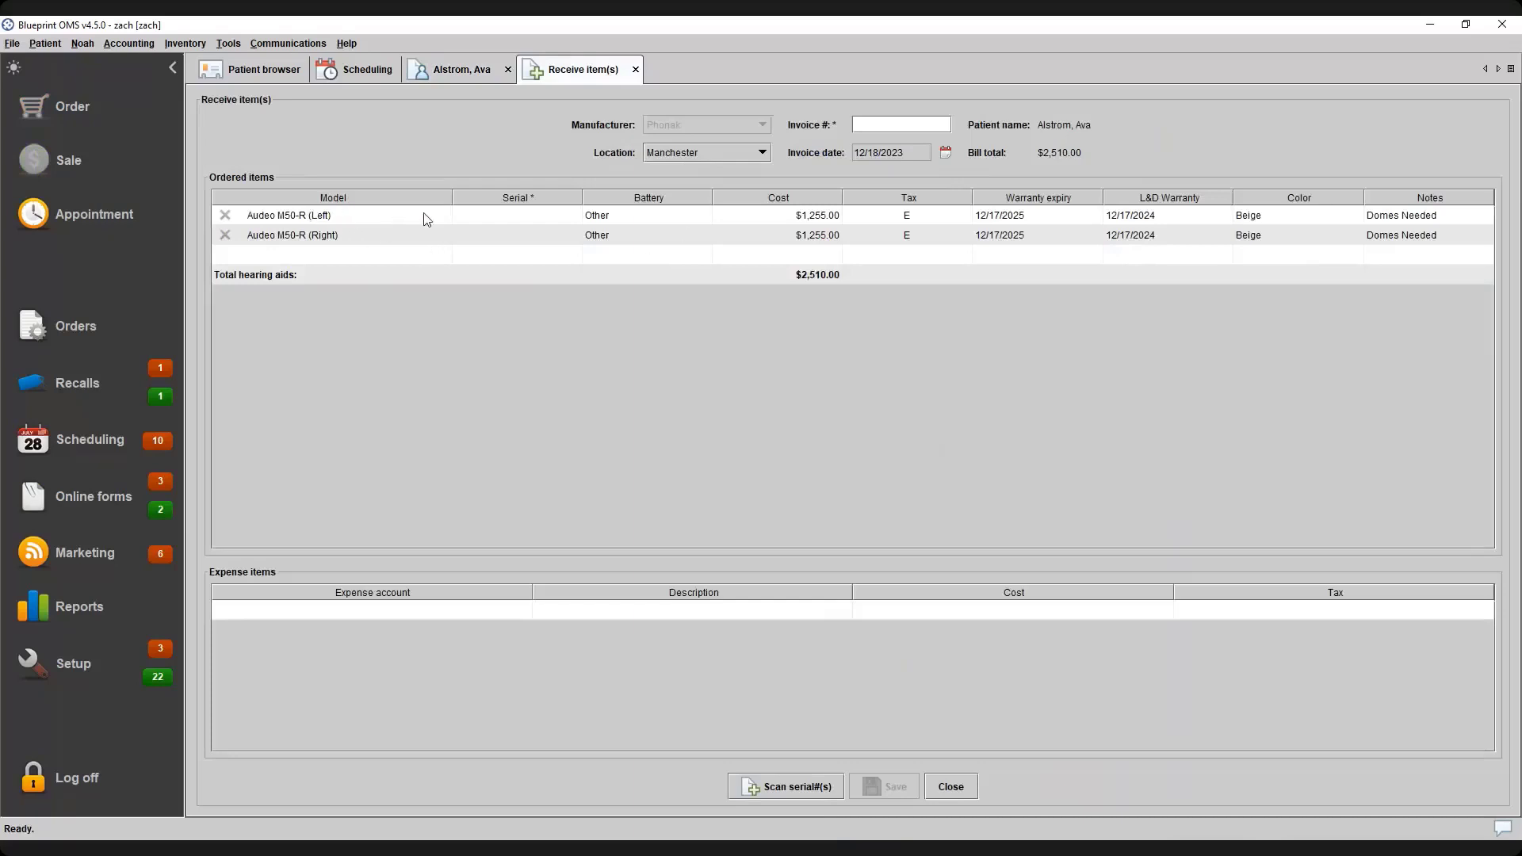
click(515, 217)
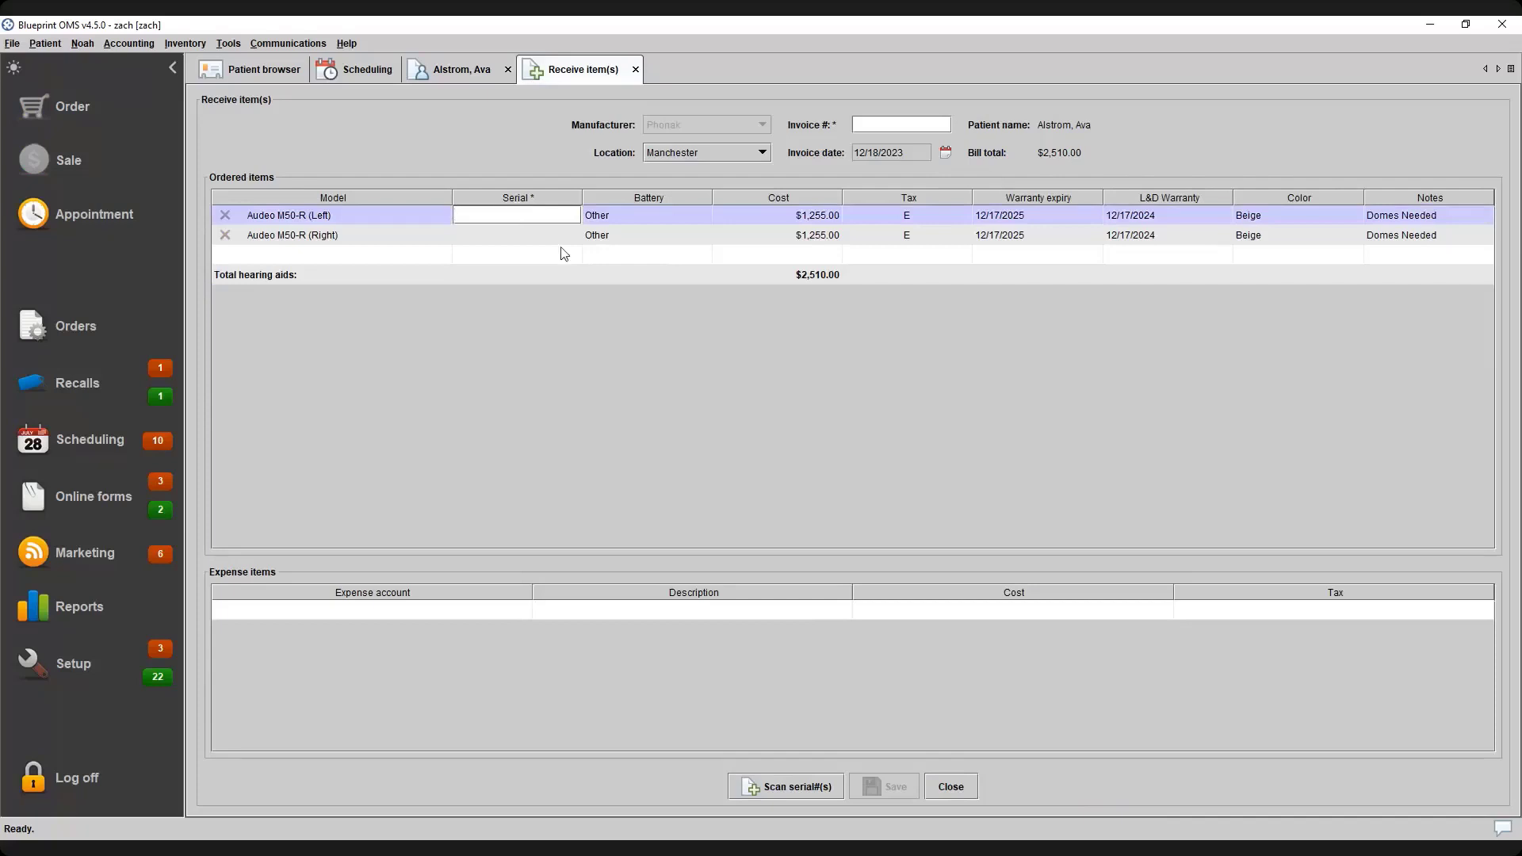
click(791, 789)
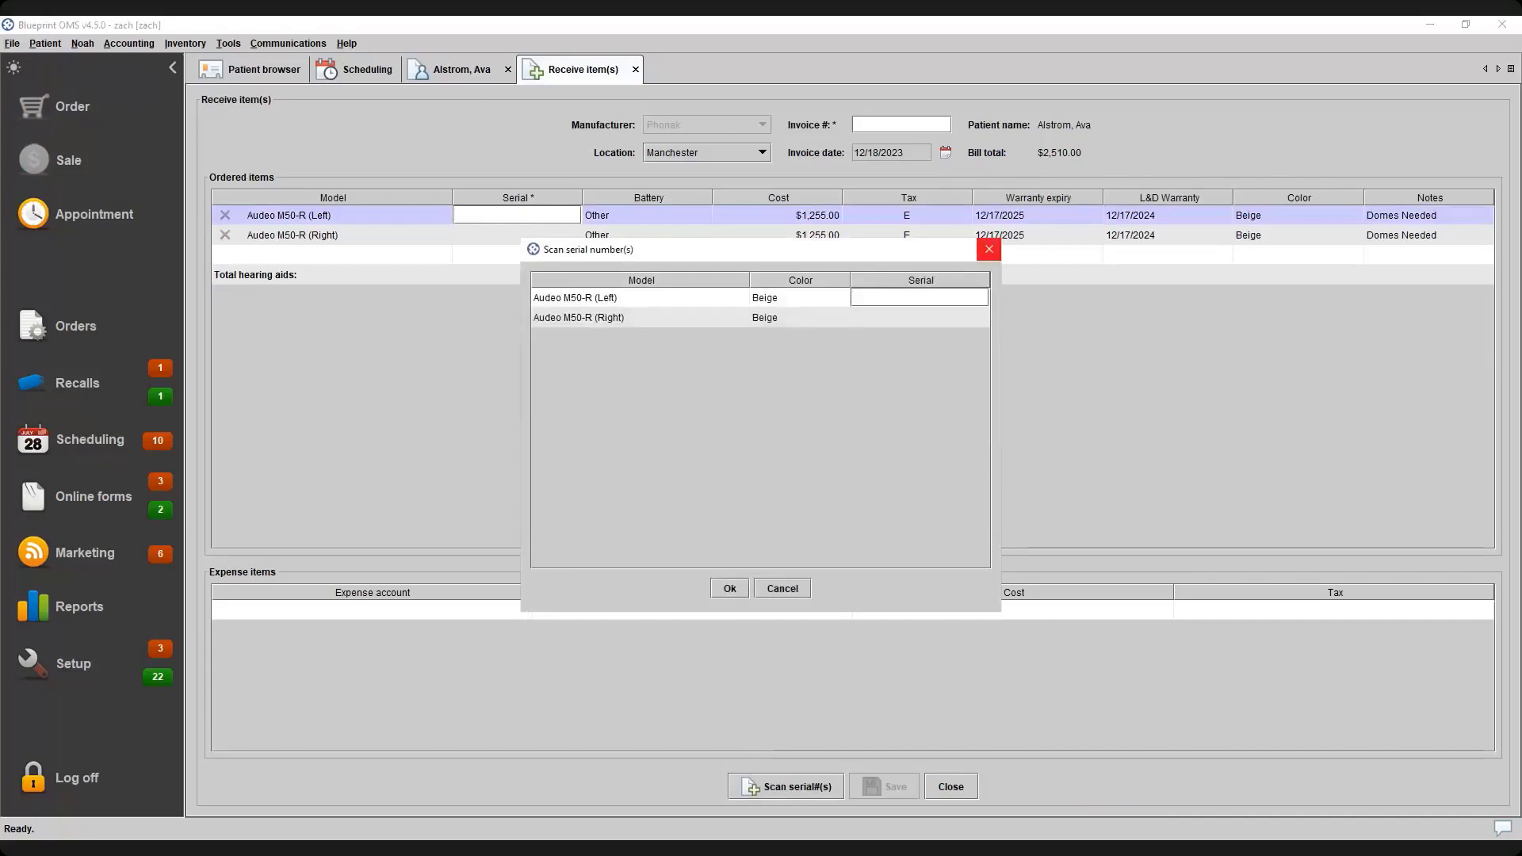
click(988, 249)
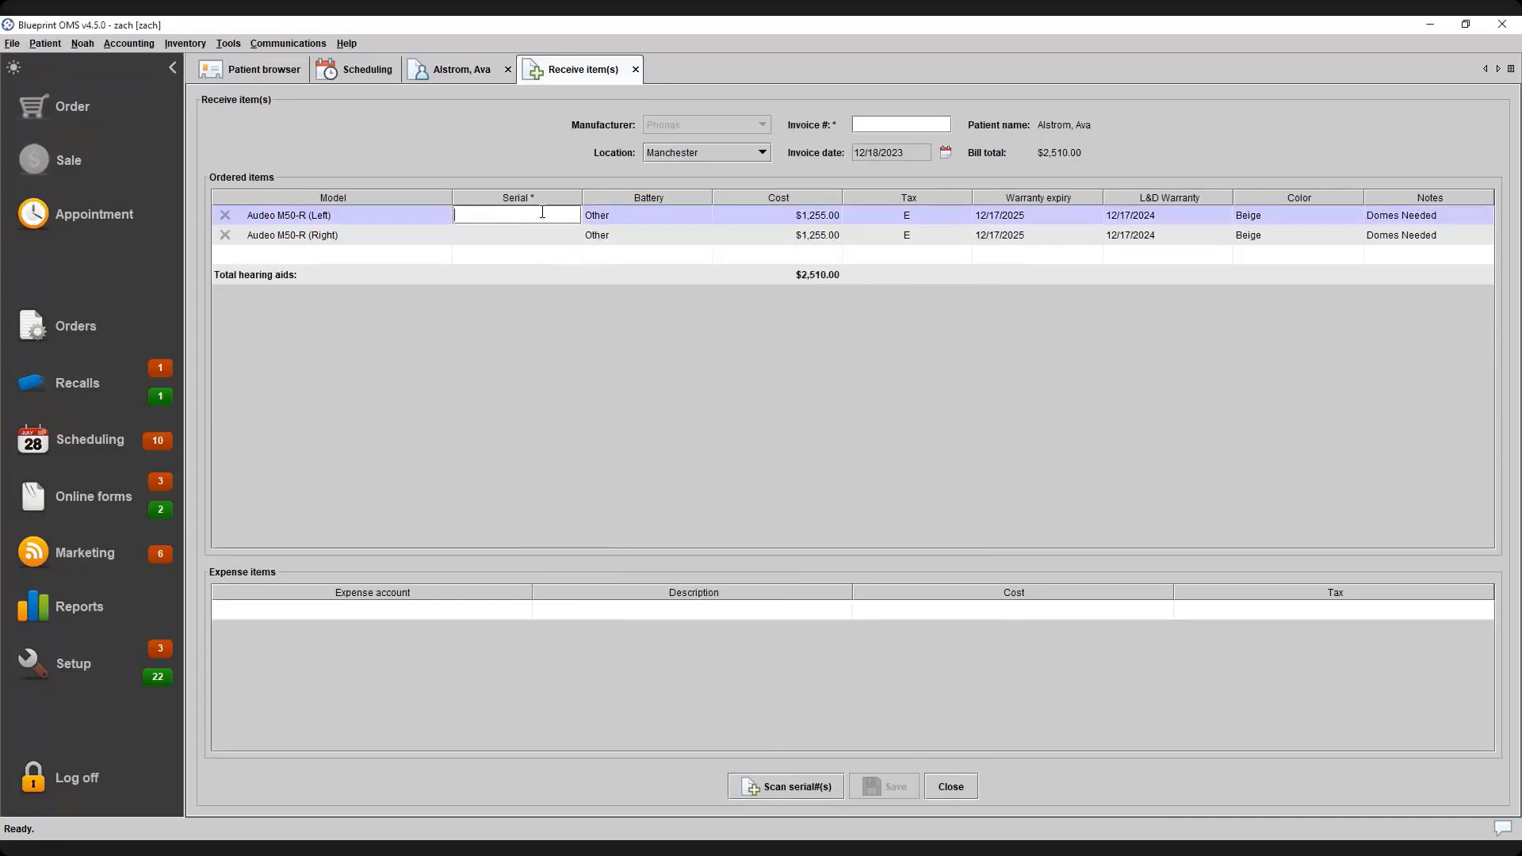
Enter serial 44423 for the left Audeo M50-R and 55532 for the right, and set the battery size to 312
text(44423)
click(501, 231)
text(55532)
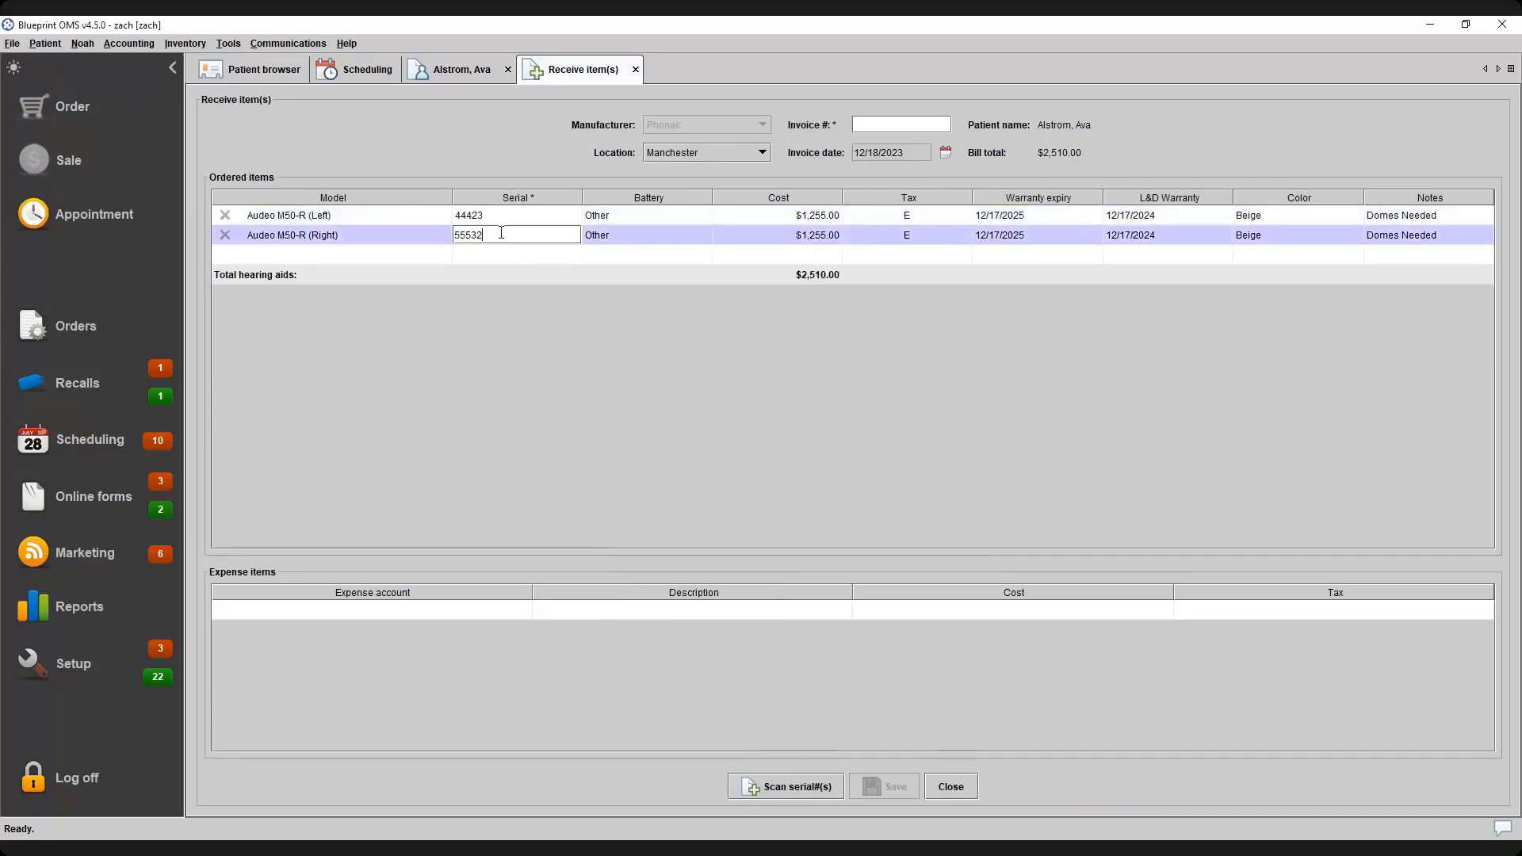
key(Return)
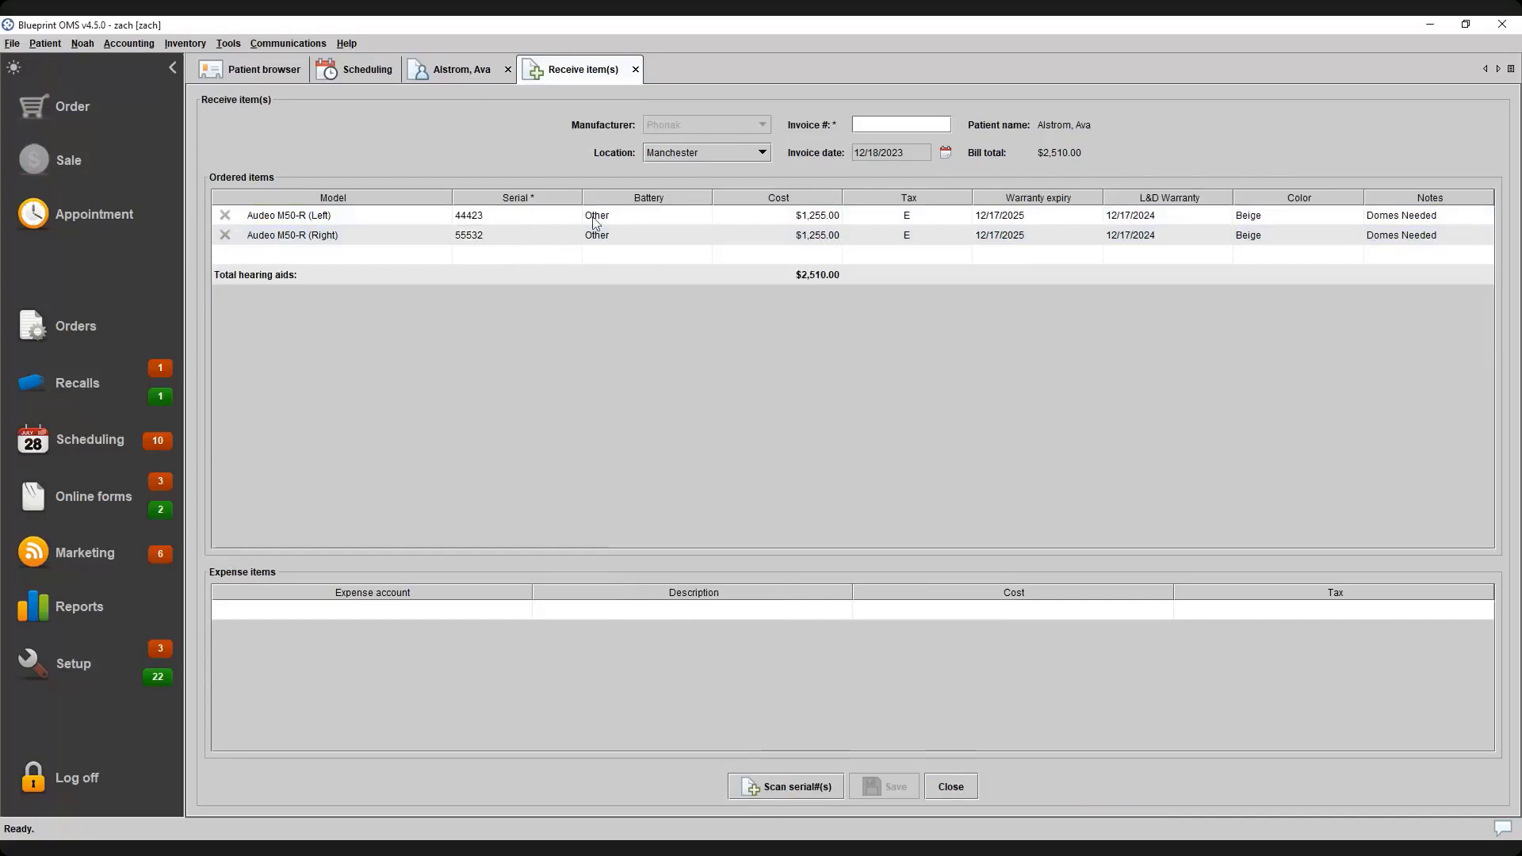
click(644, 216)
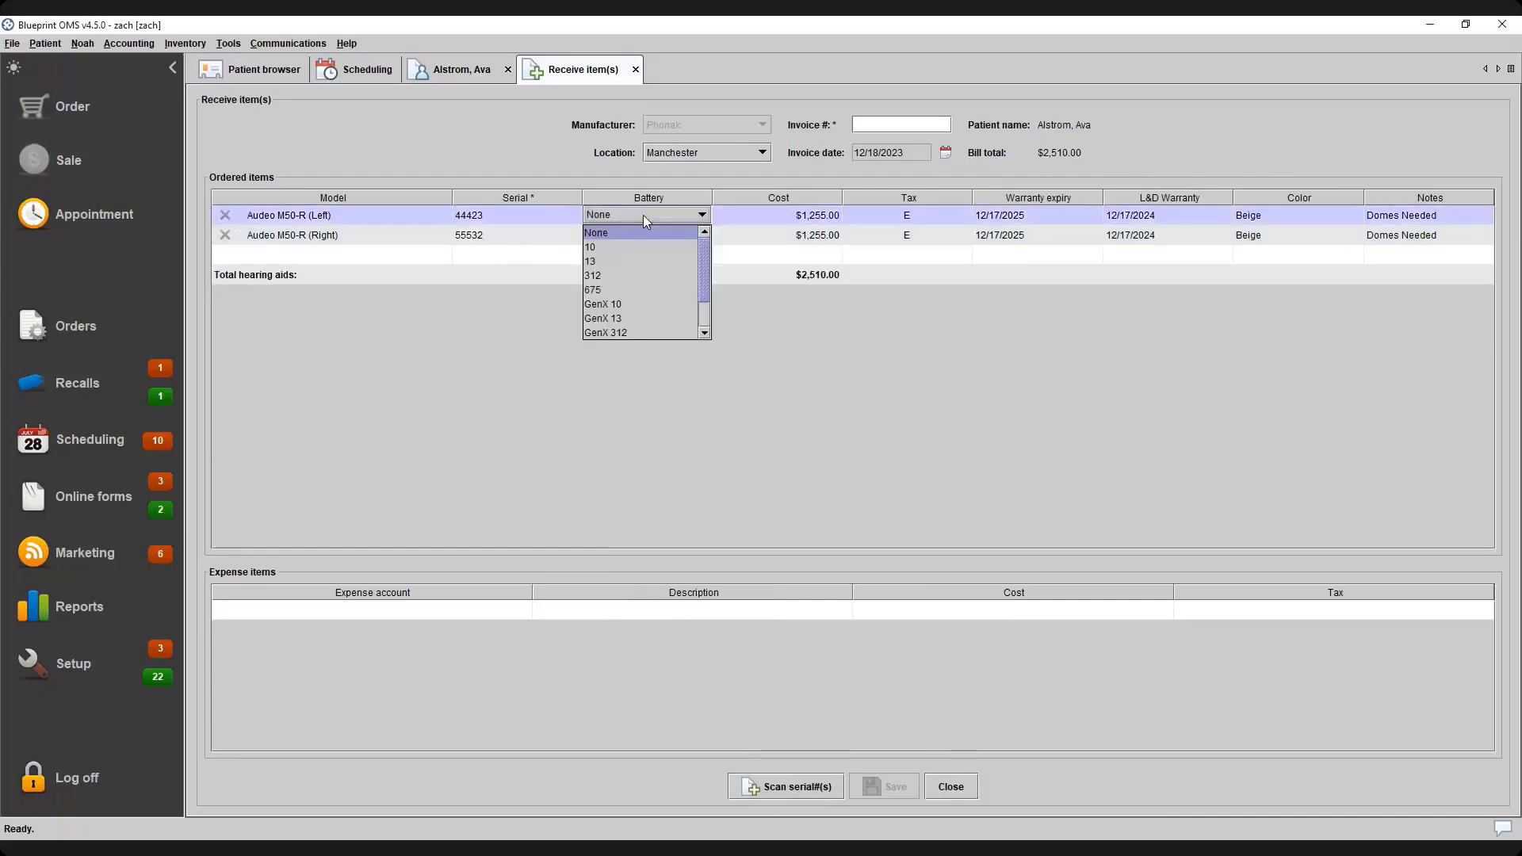
click(638, 275)
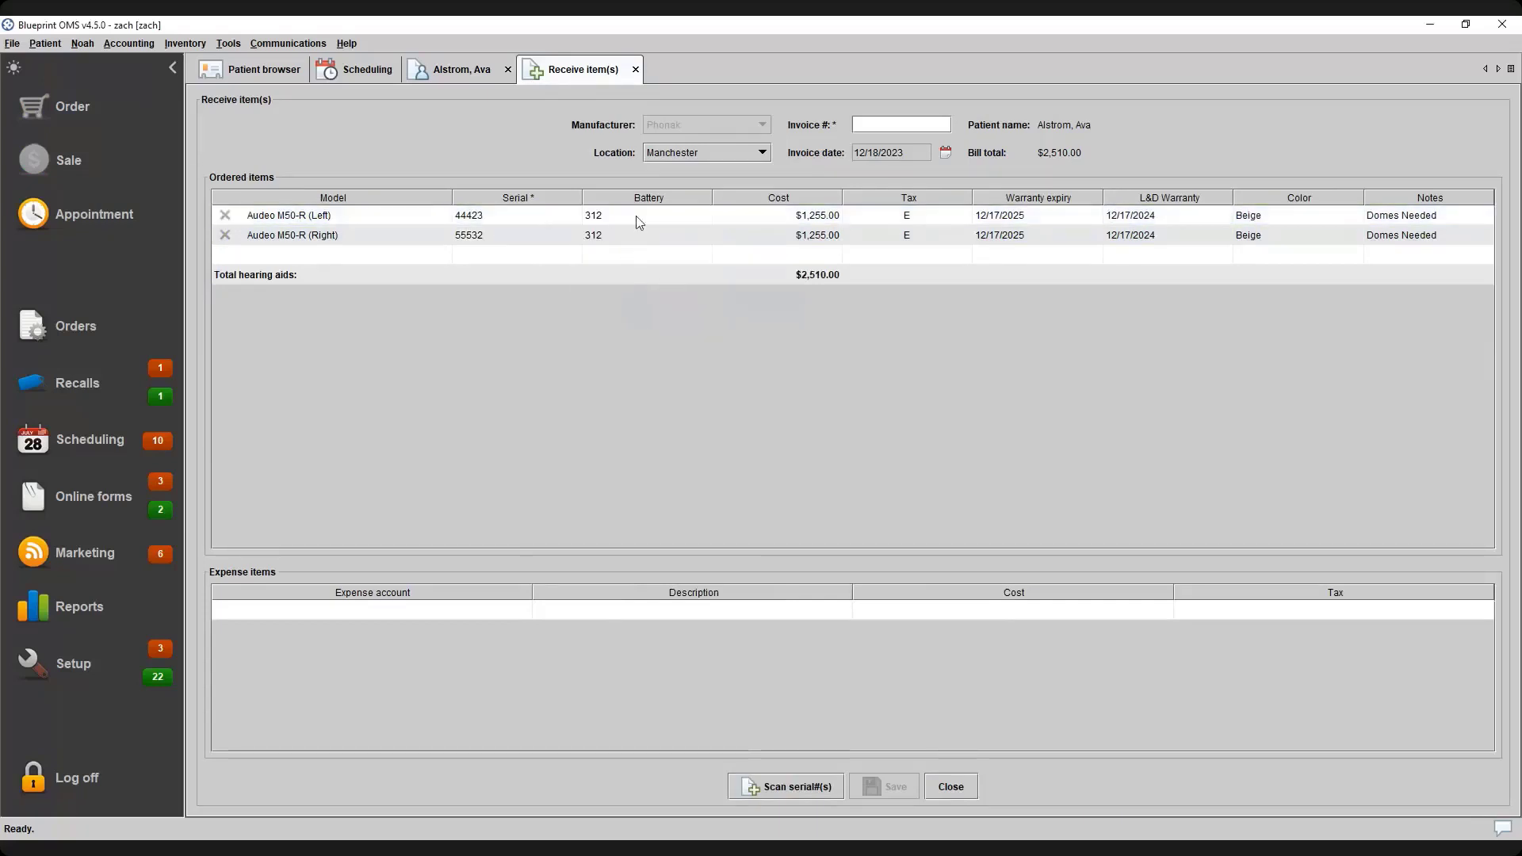
Look over the left aid's cost and the invoice date calendar, and set the bill's invoice number to 1177
double_click(815, 215)
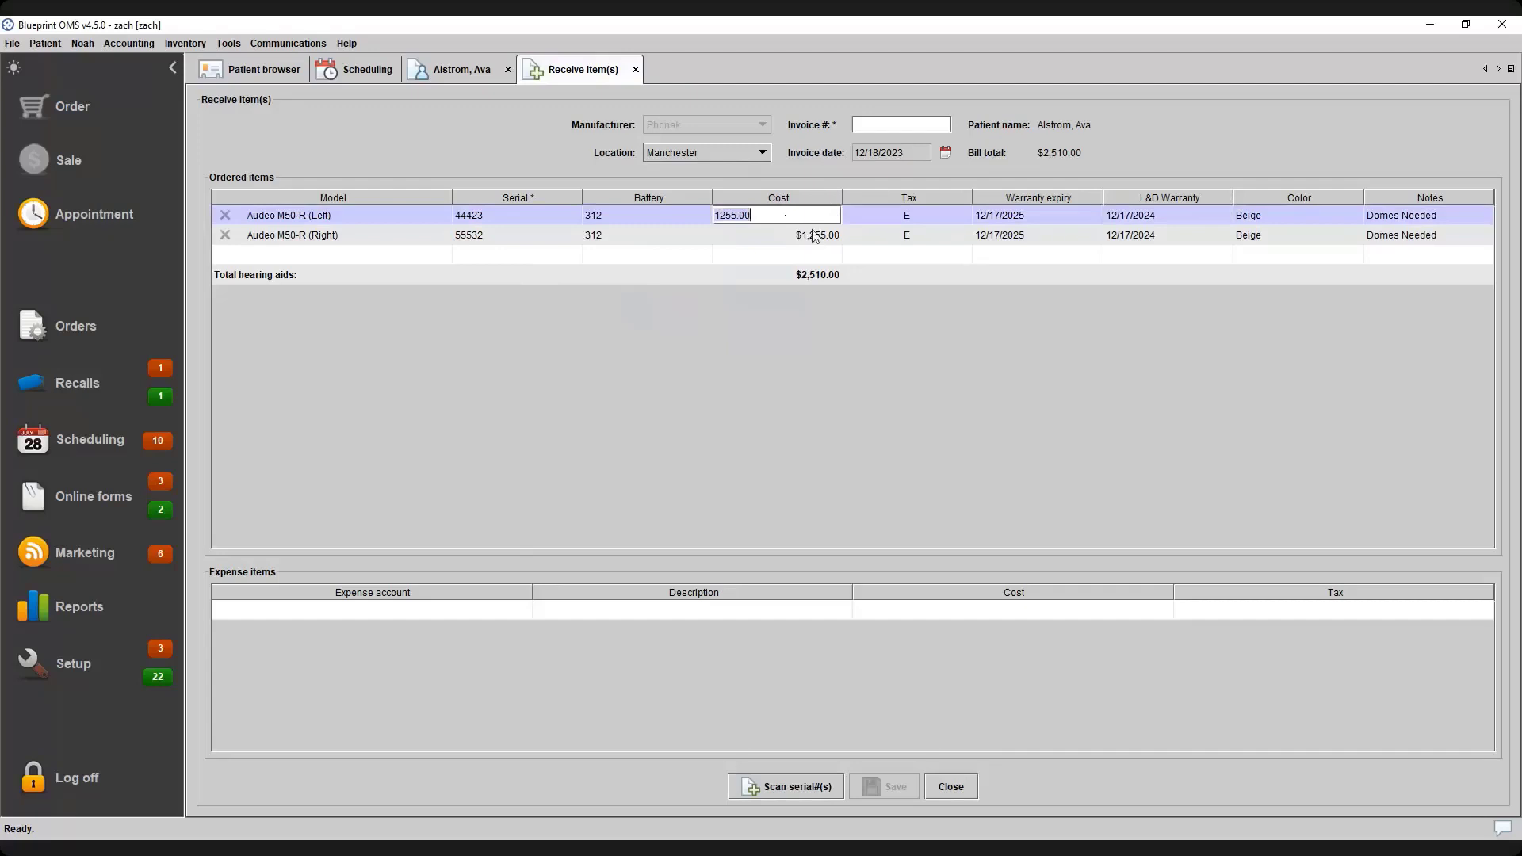
click(768, 301)
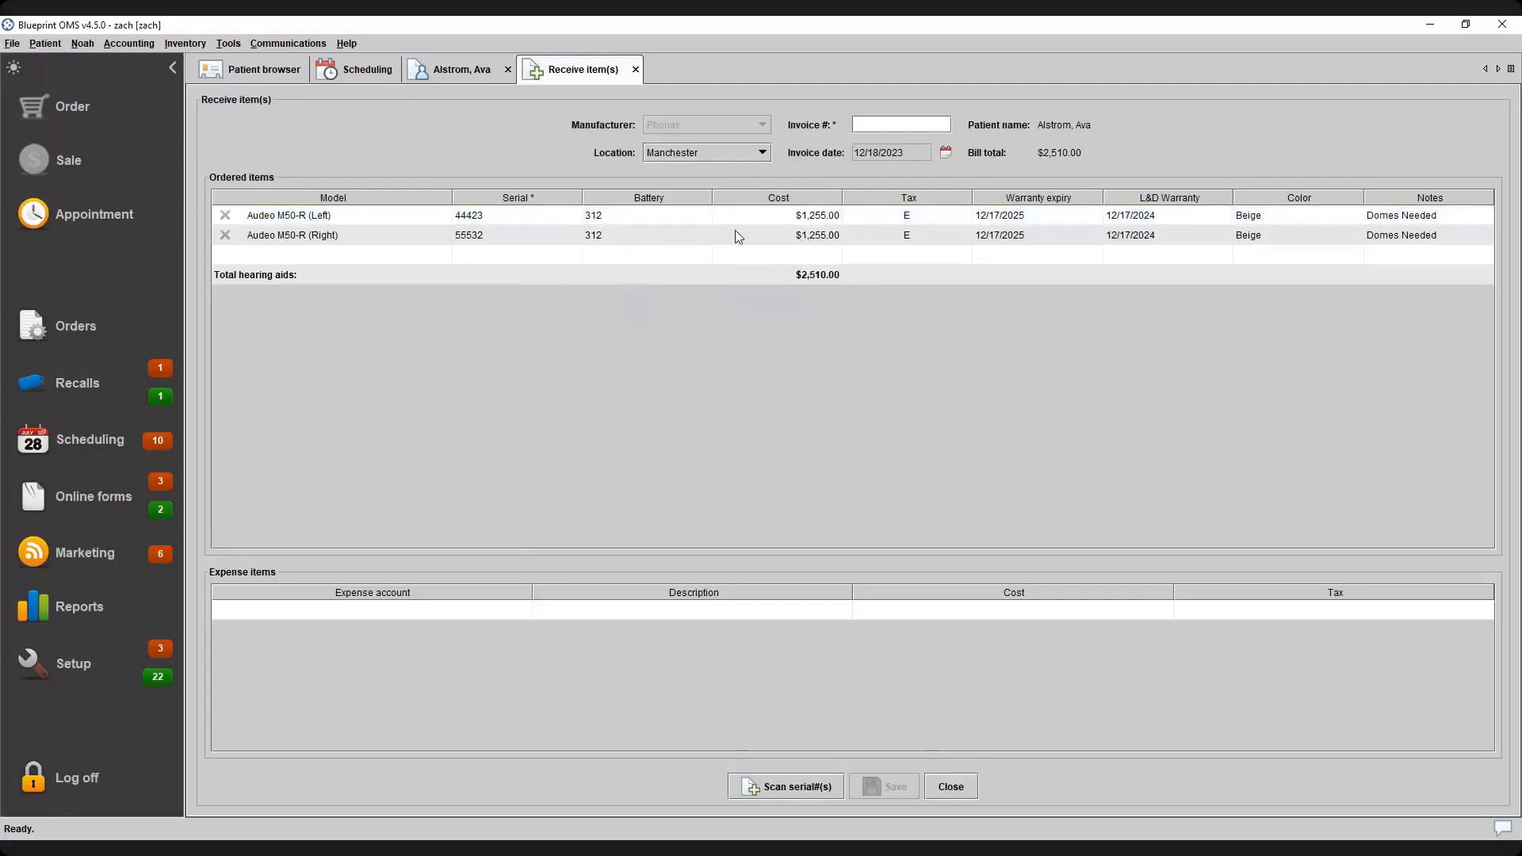
click(869, 123)
text(1177)
click(947, 152)
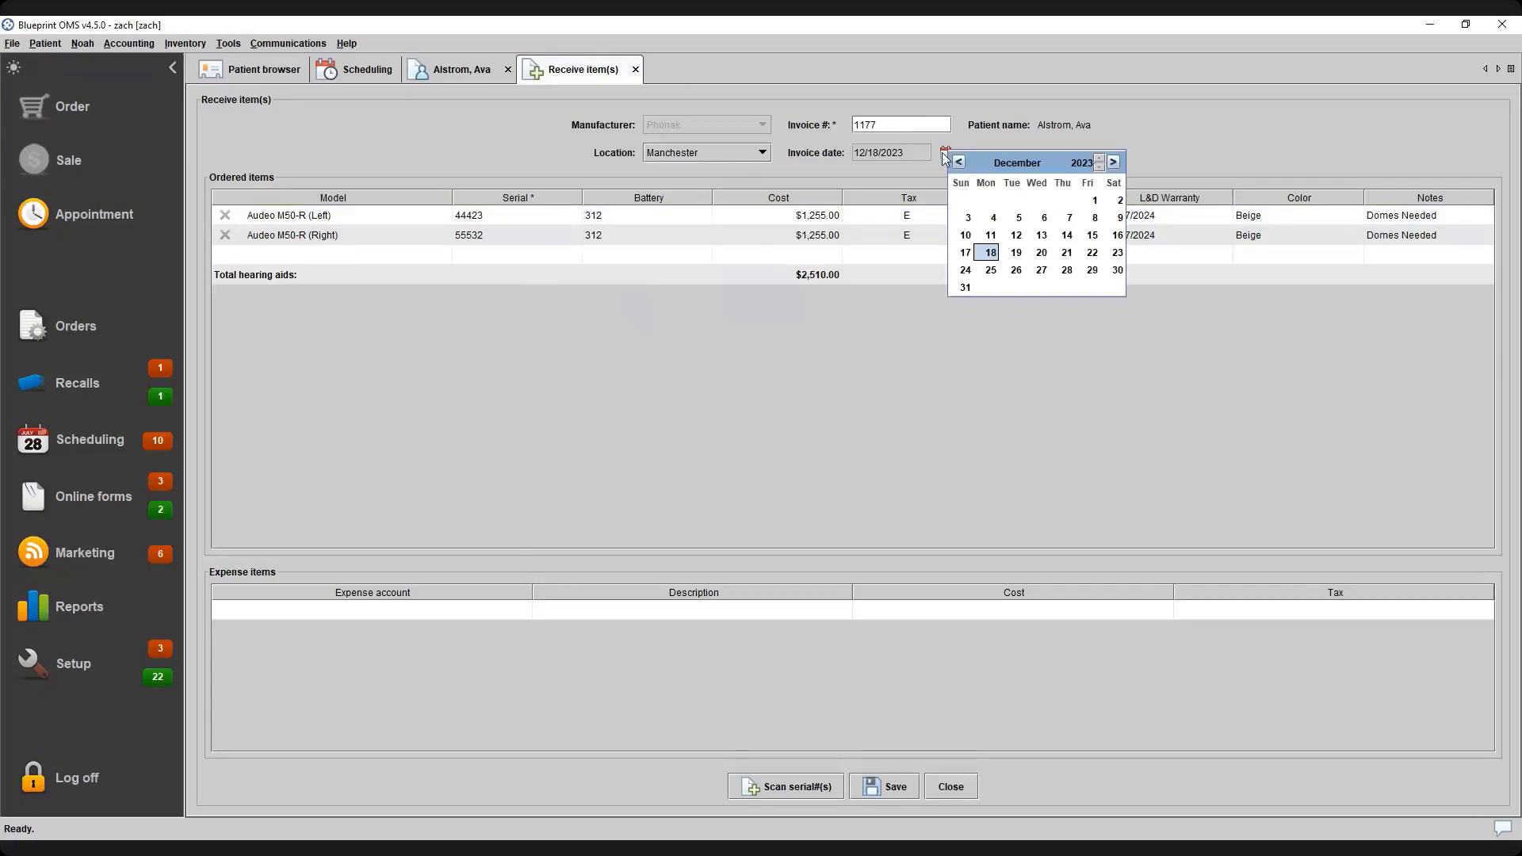
click(942, 153)
click(1006, 141)
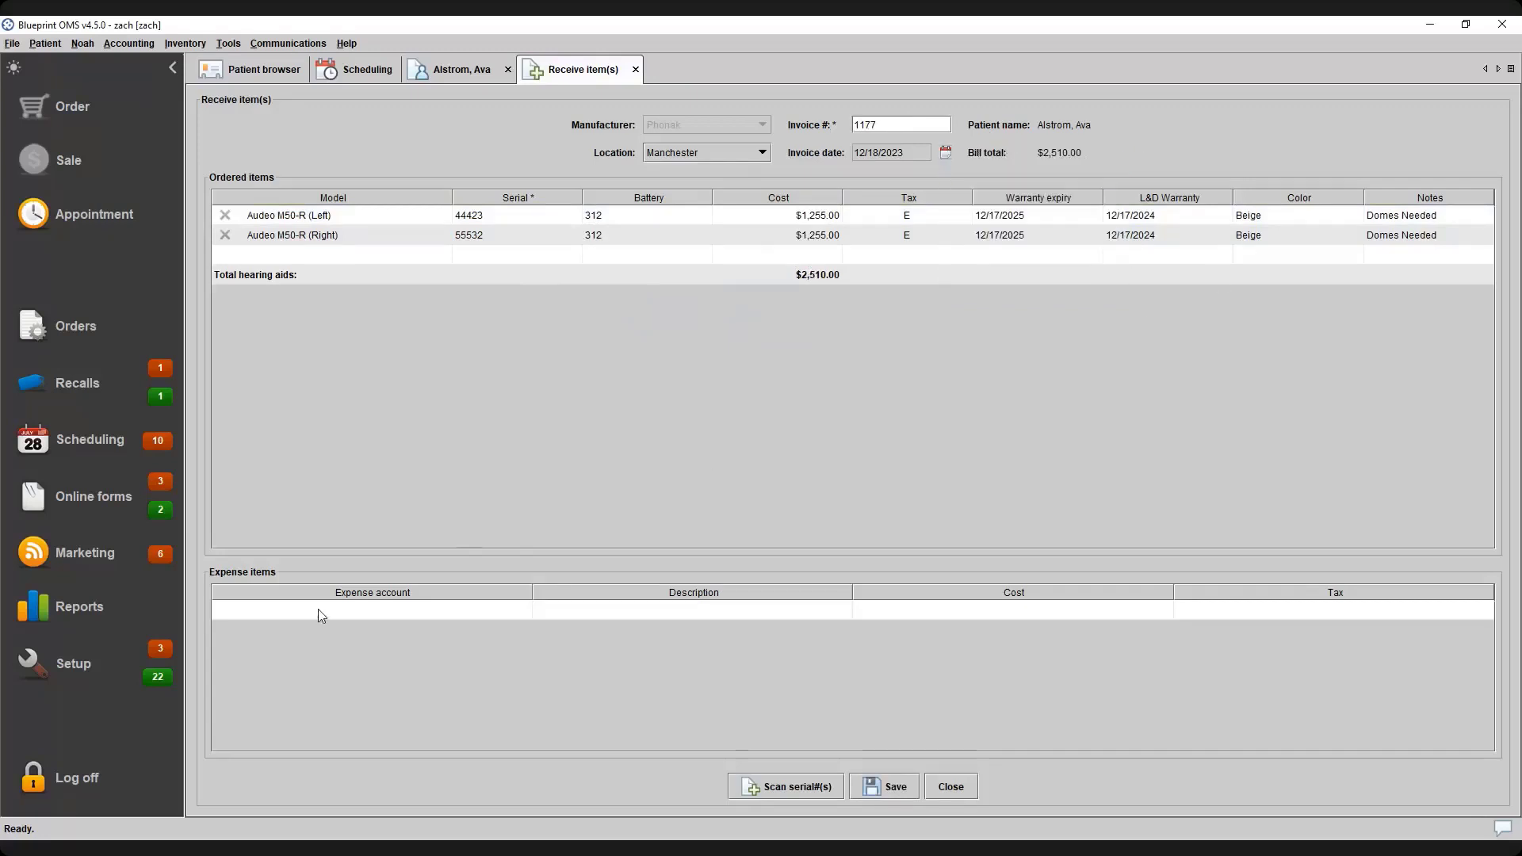
Add a Miscellaneous expense item described as Shipping & Handling with a cost of 25.00, and save the received items
click(369, 610)
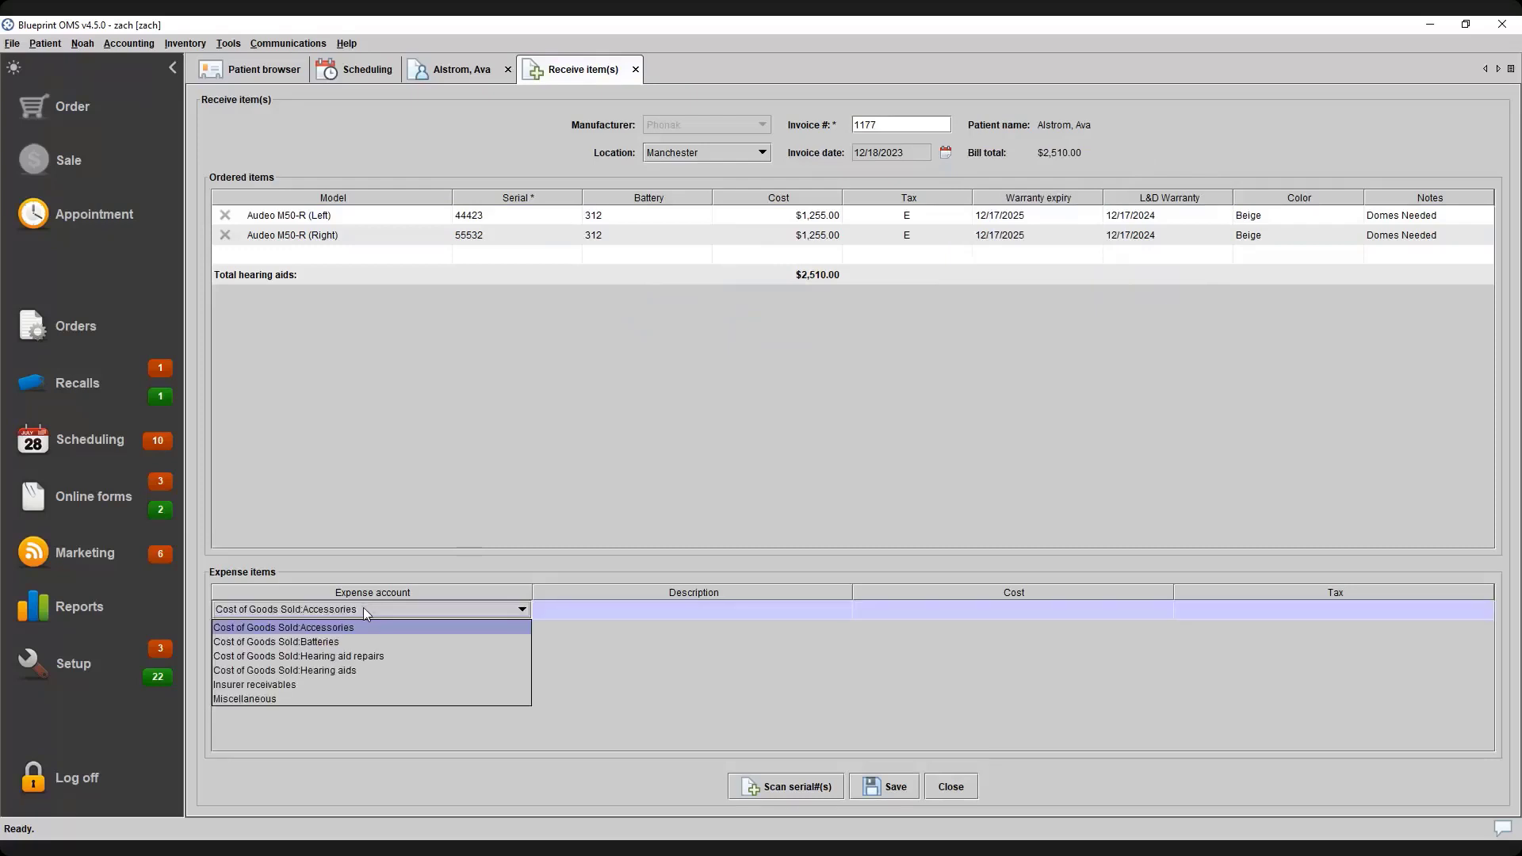
click(303, 699)
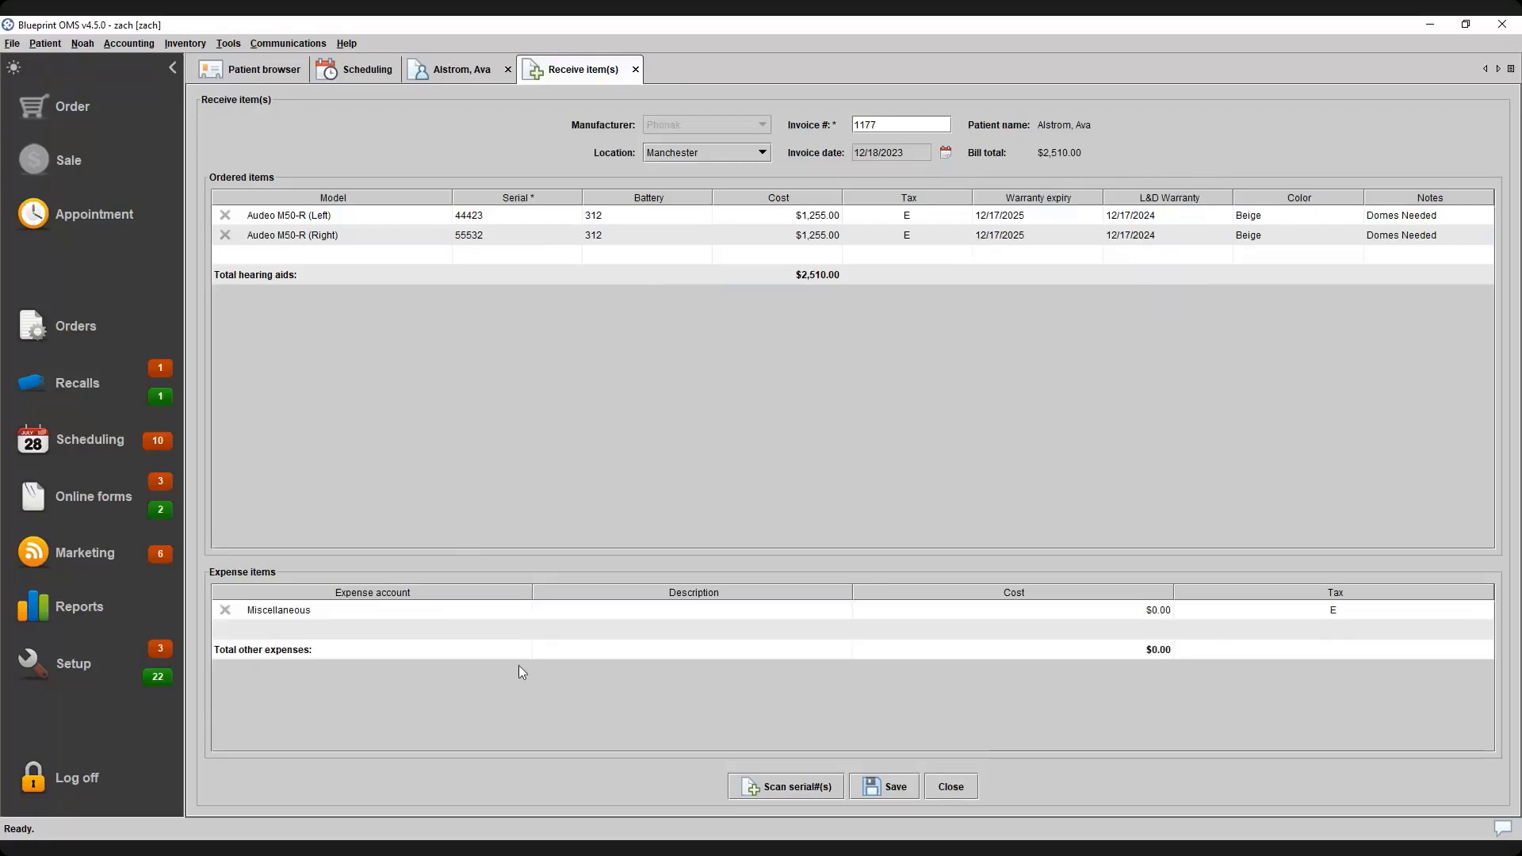
click(718, 610)
text(Sh)
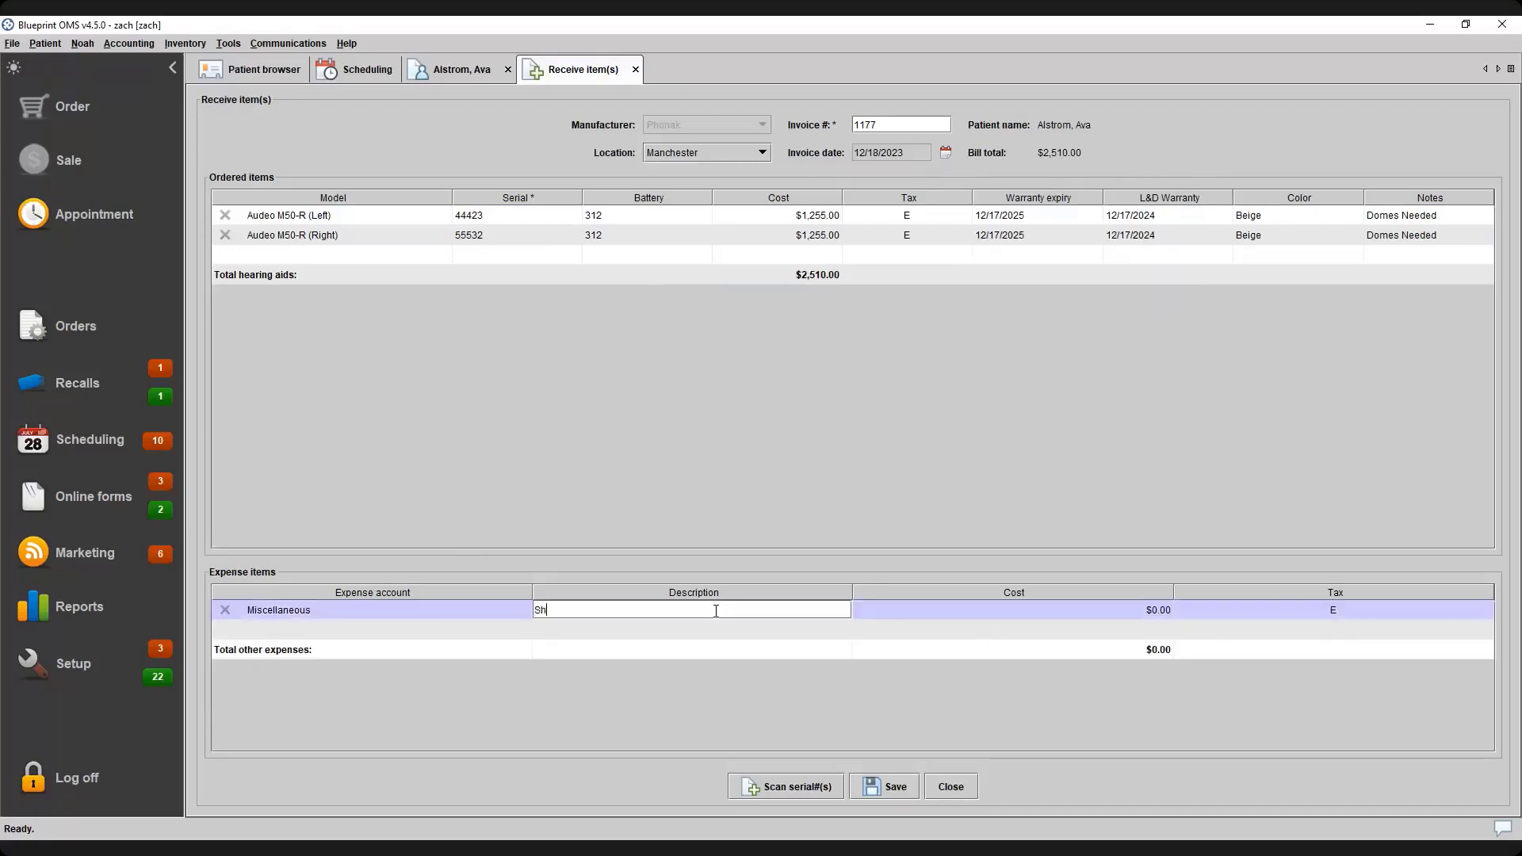
text(ipping & Handling)
click(976, 607)
key(BackSpace)
key(BackSpace)
key(BackSpace)
key(BackSpace)
text(25.00)
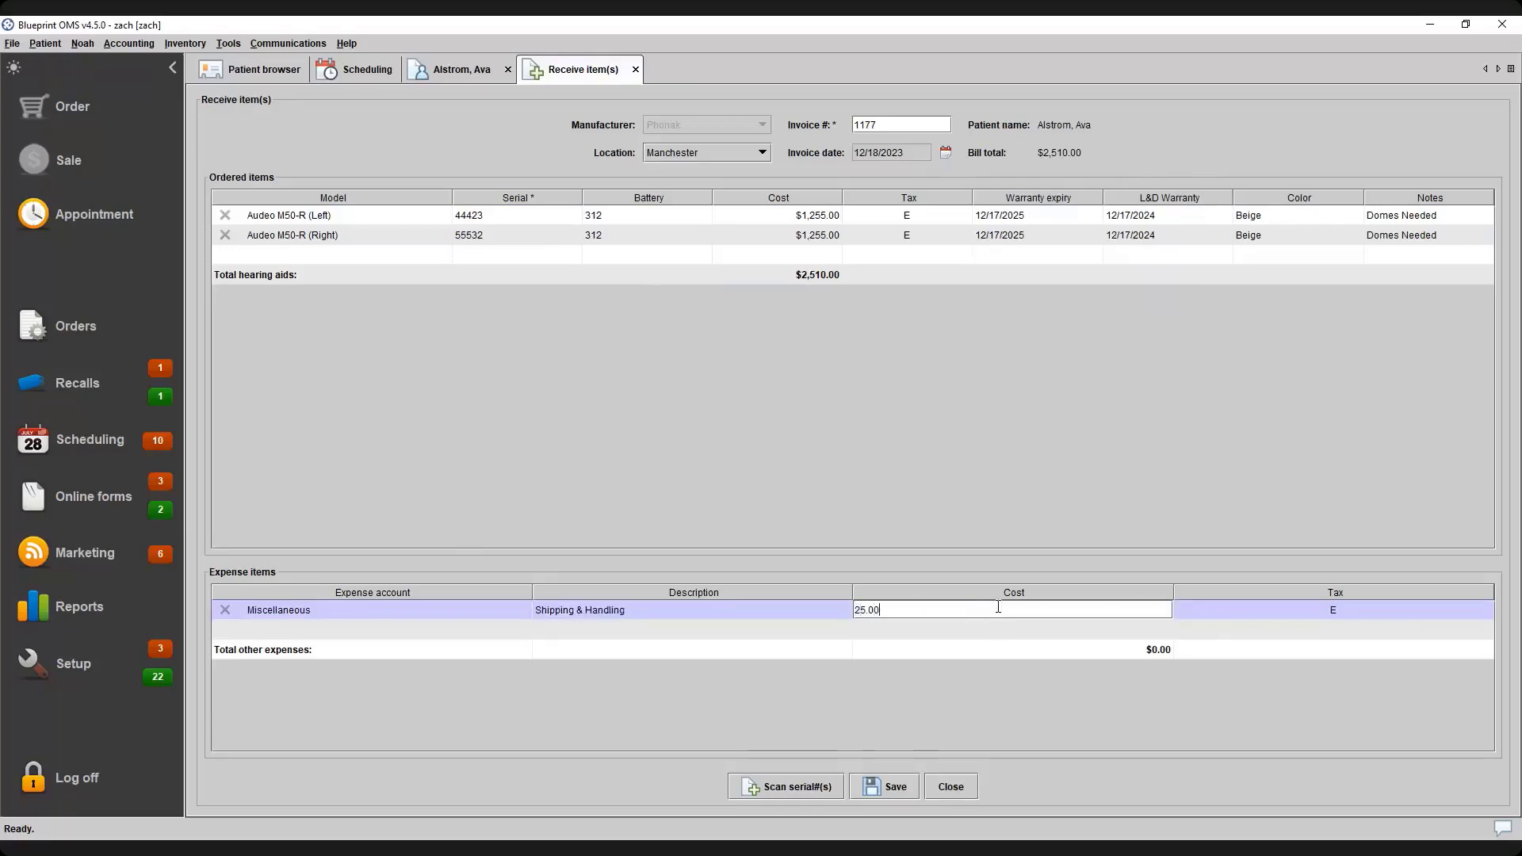
key(Return)
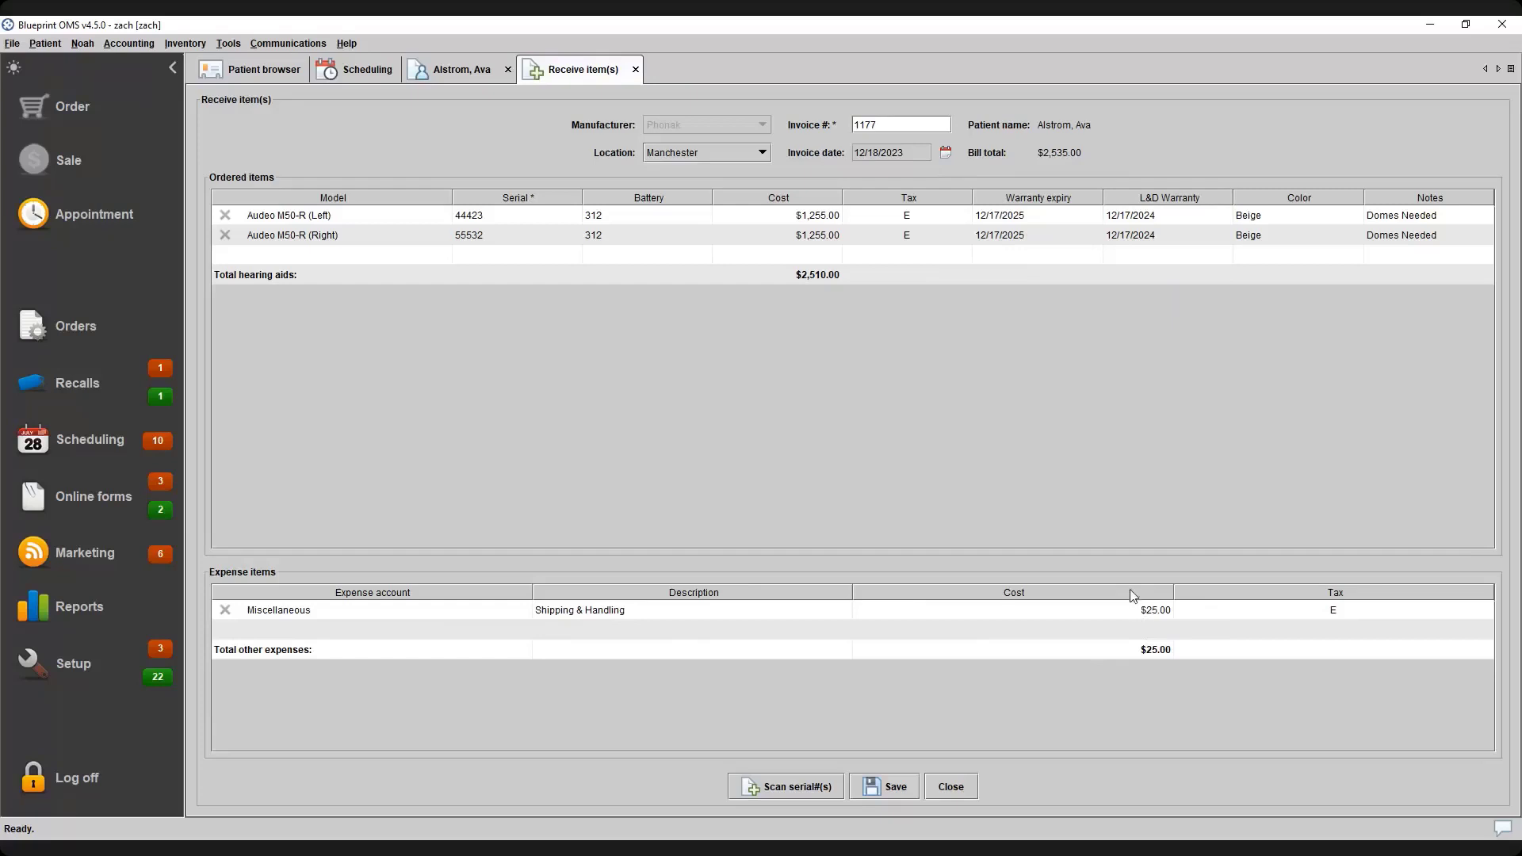
click(878, 786)
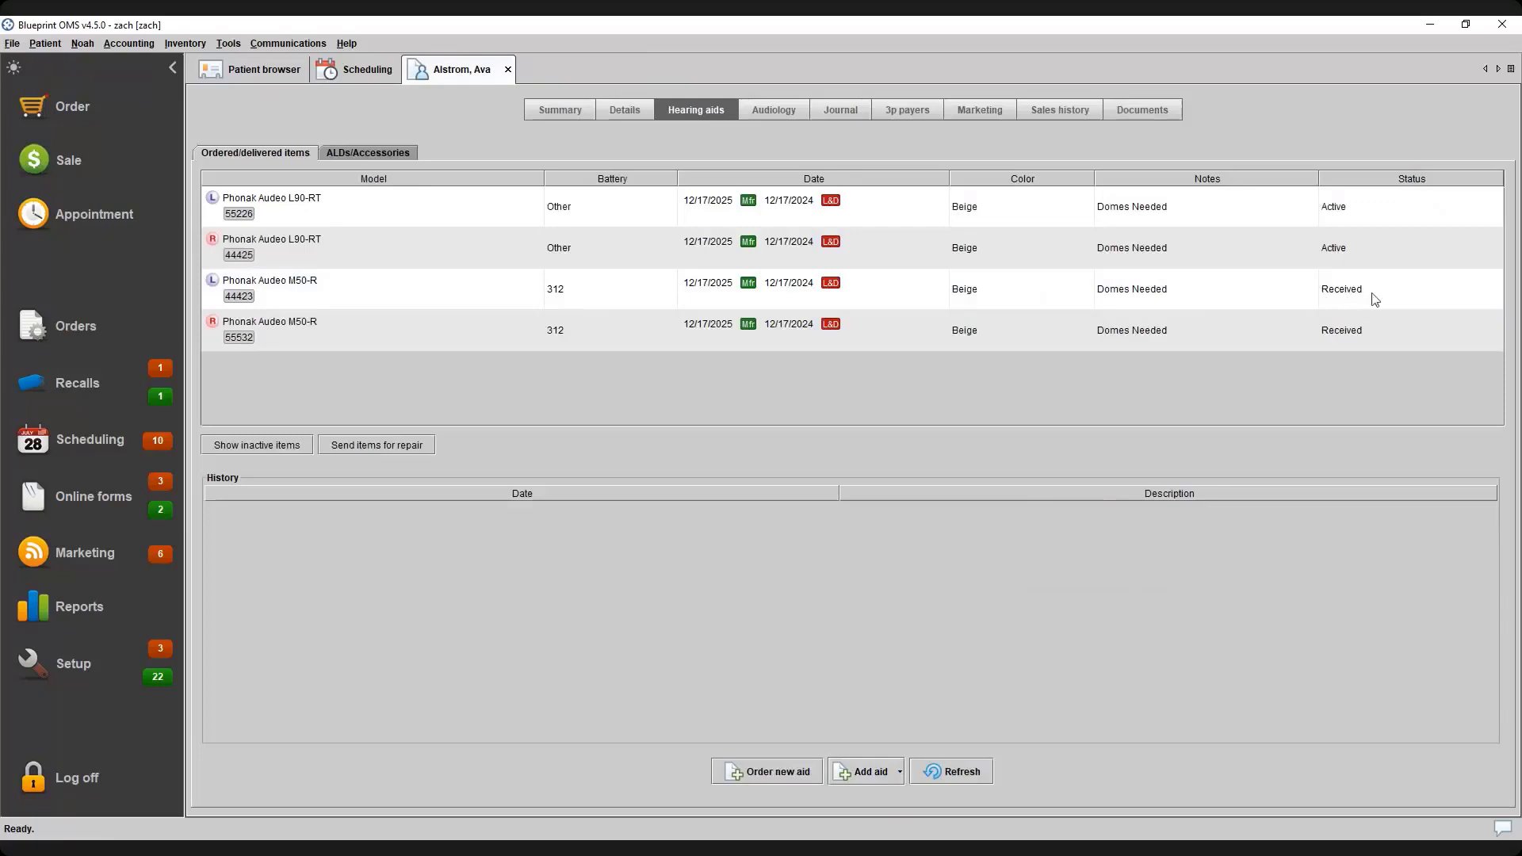
Mark the received left Phonak Audeo M50-R aid as checked
click(888, 293)
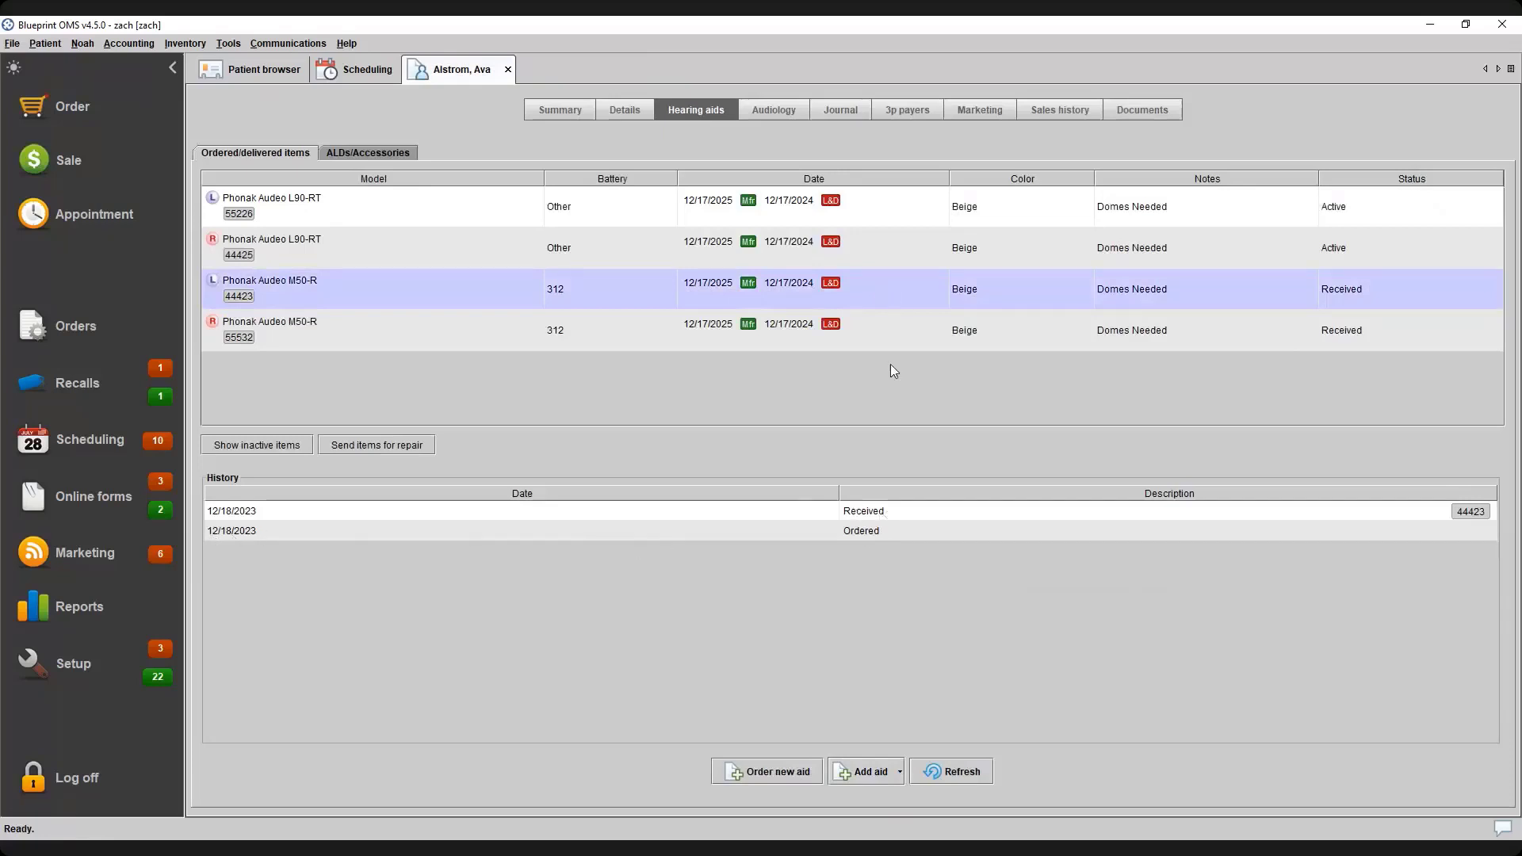
right_click(895, 279)
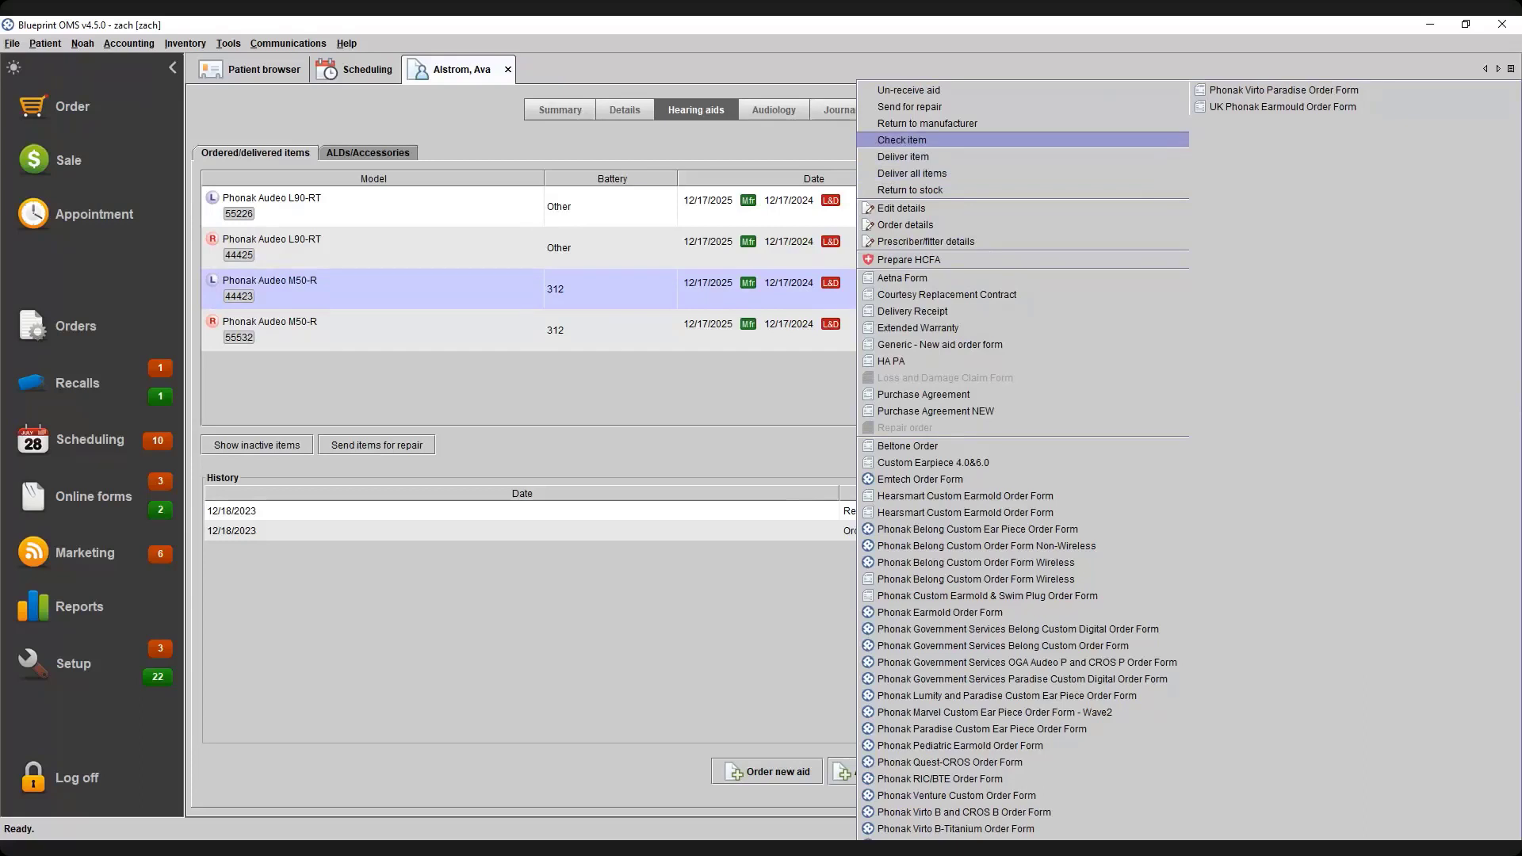
click(938, 140)
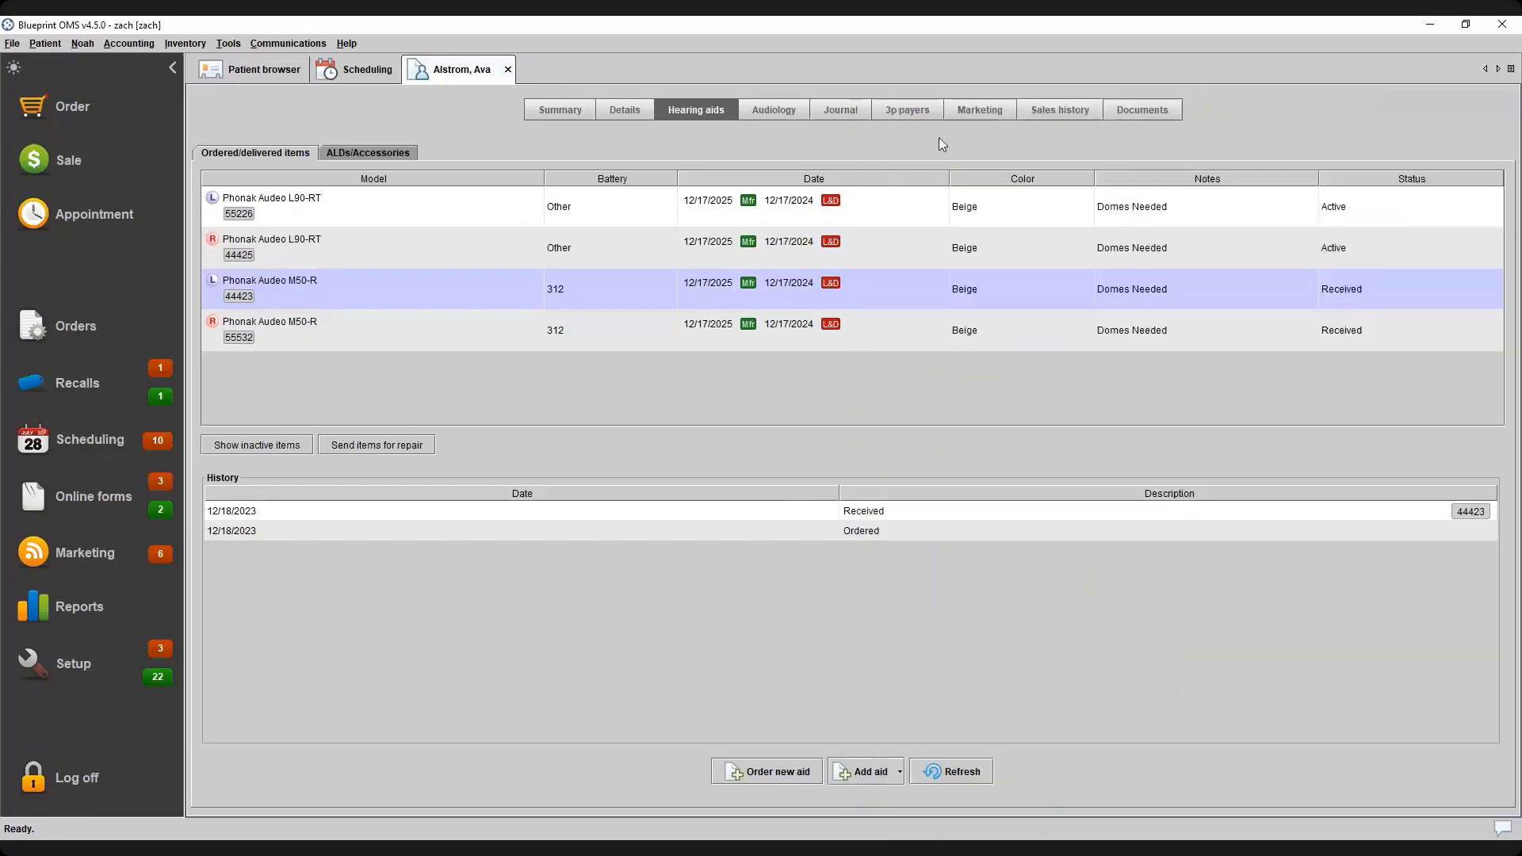
click(1352, 295)
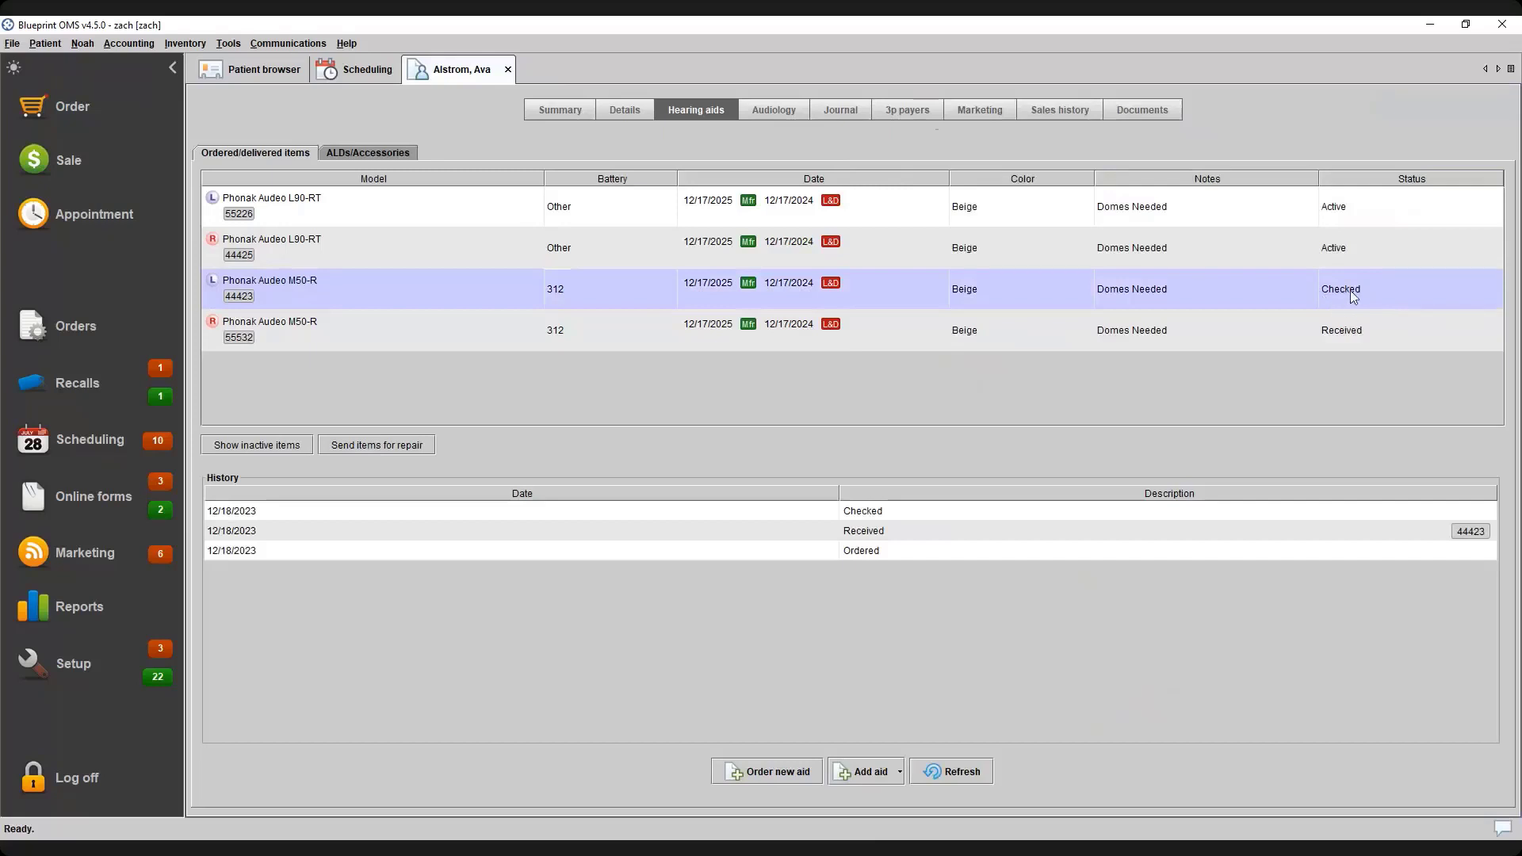
Deliver all items of the order, reviewing the item prices and referrer before creating the invoice
right_click(1048, 290)
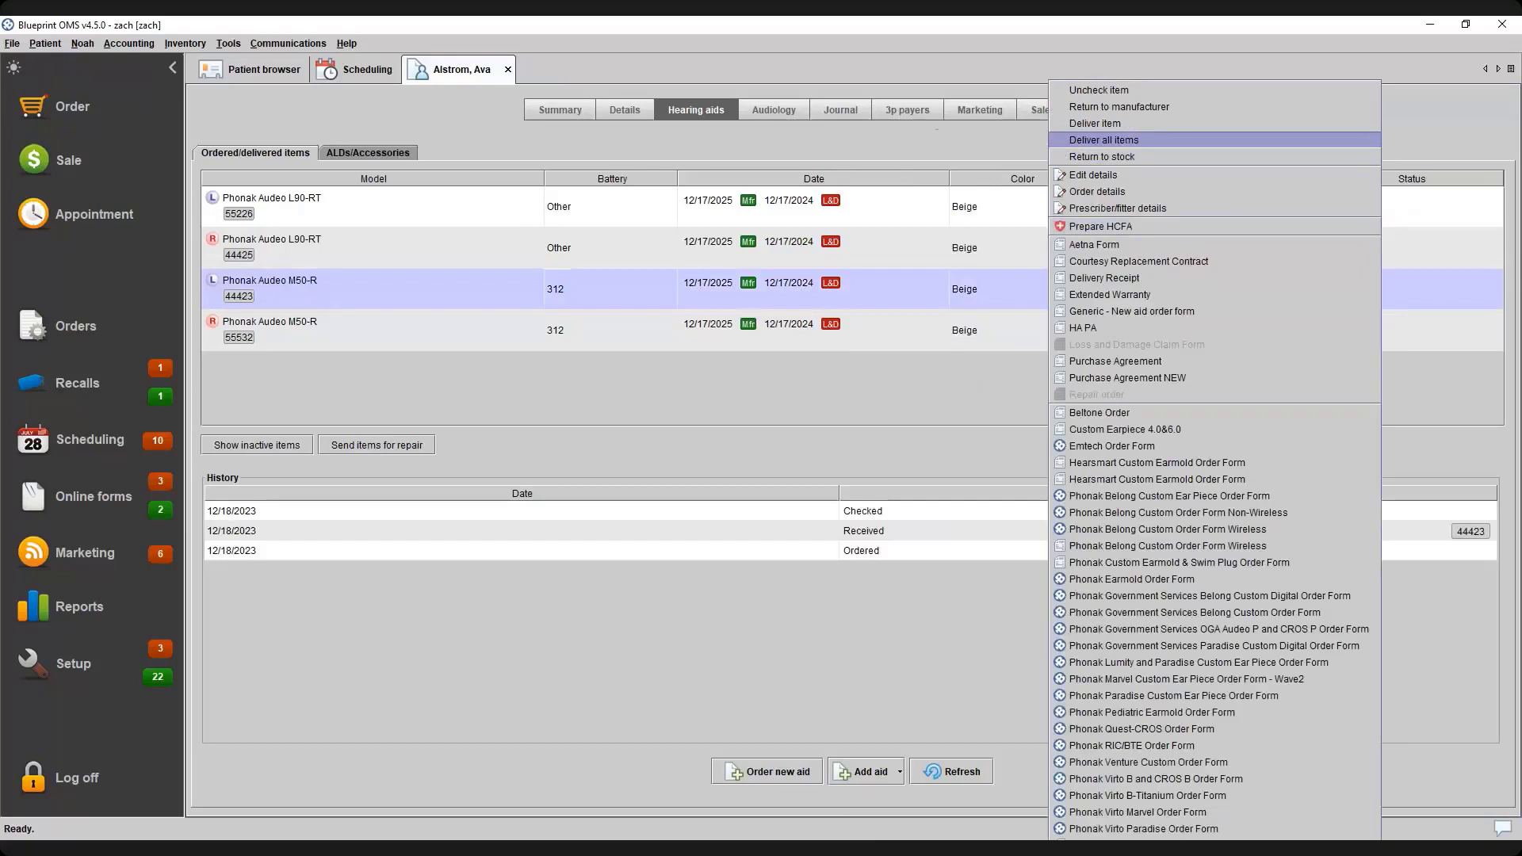
click(1145, 140)
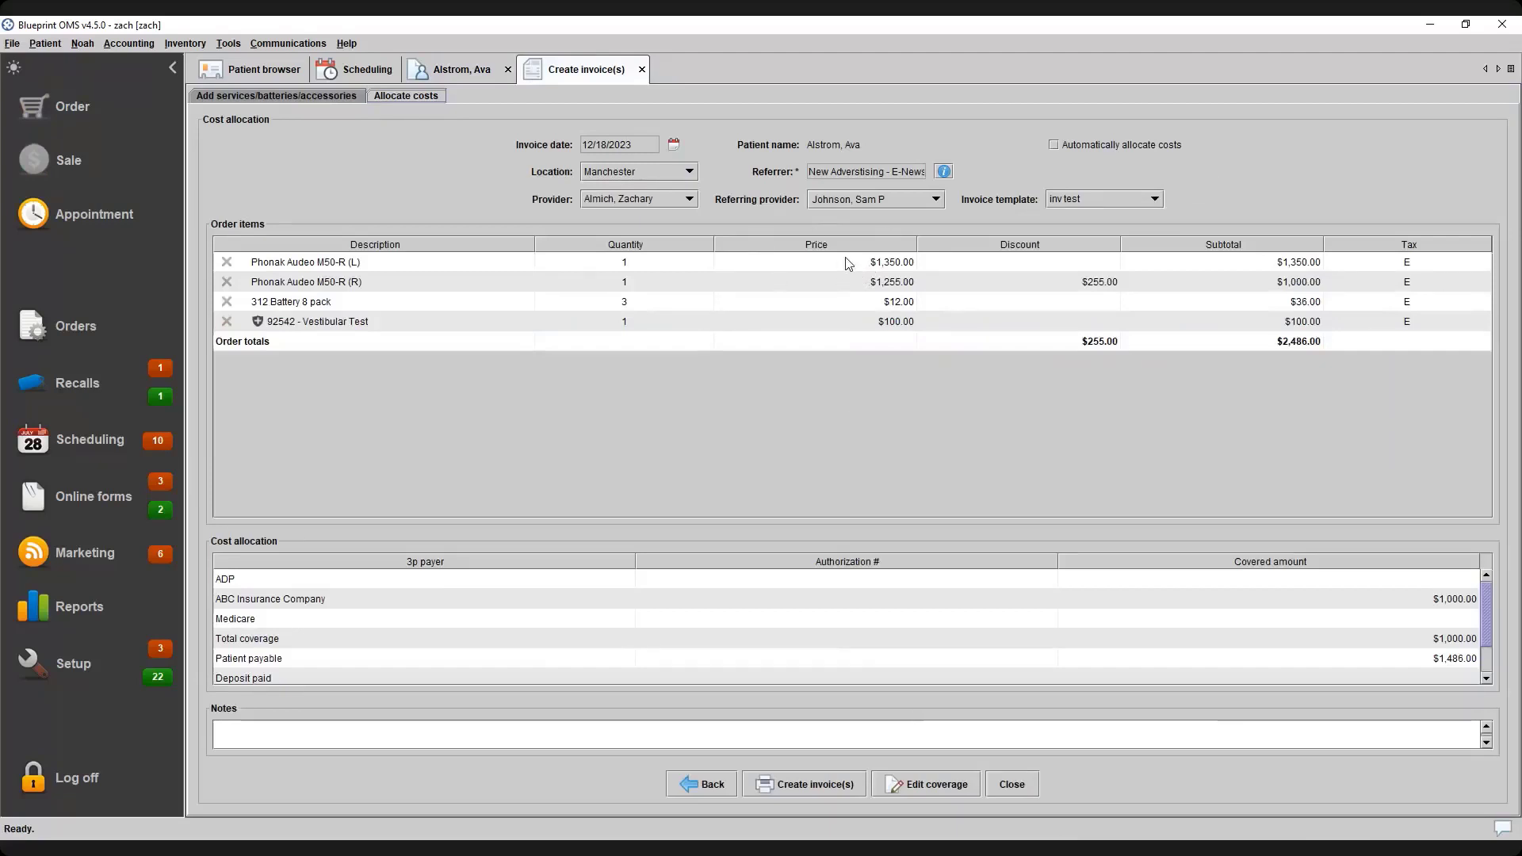
click(892, 265)
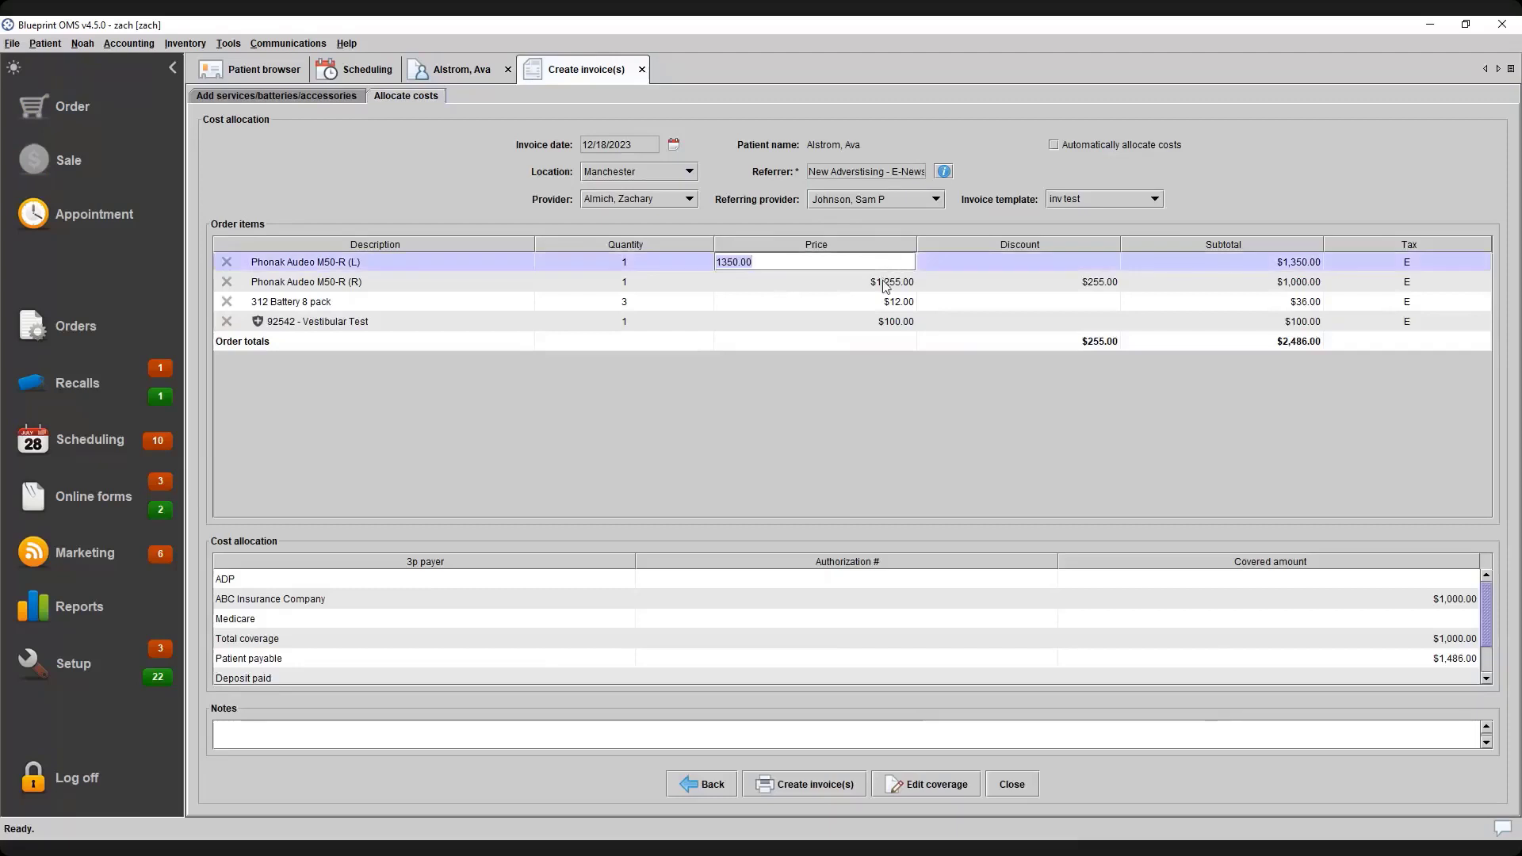
click(886, 284)
click(890, 303)
click(874, 203)
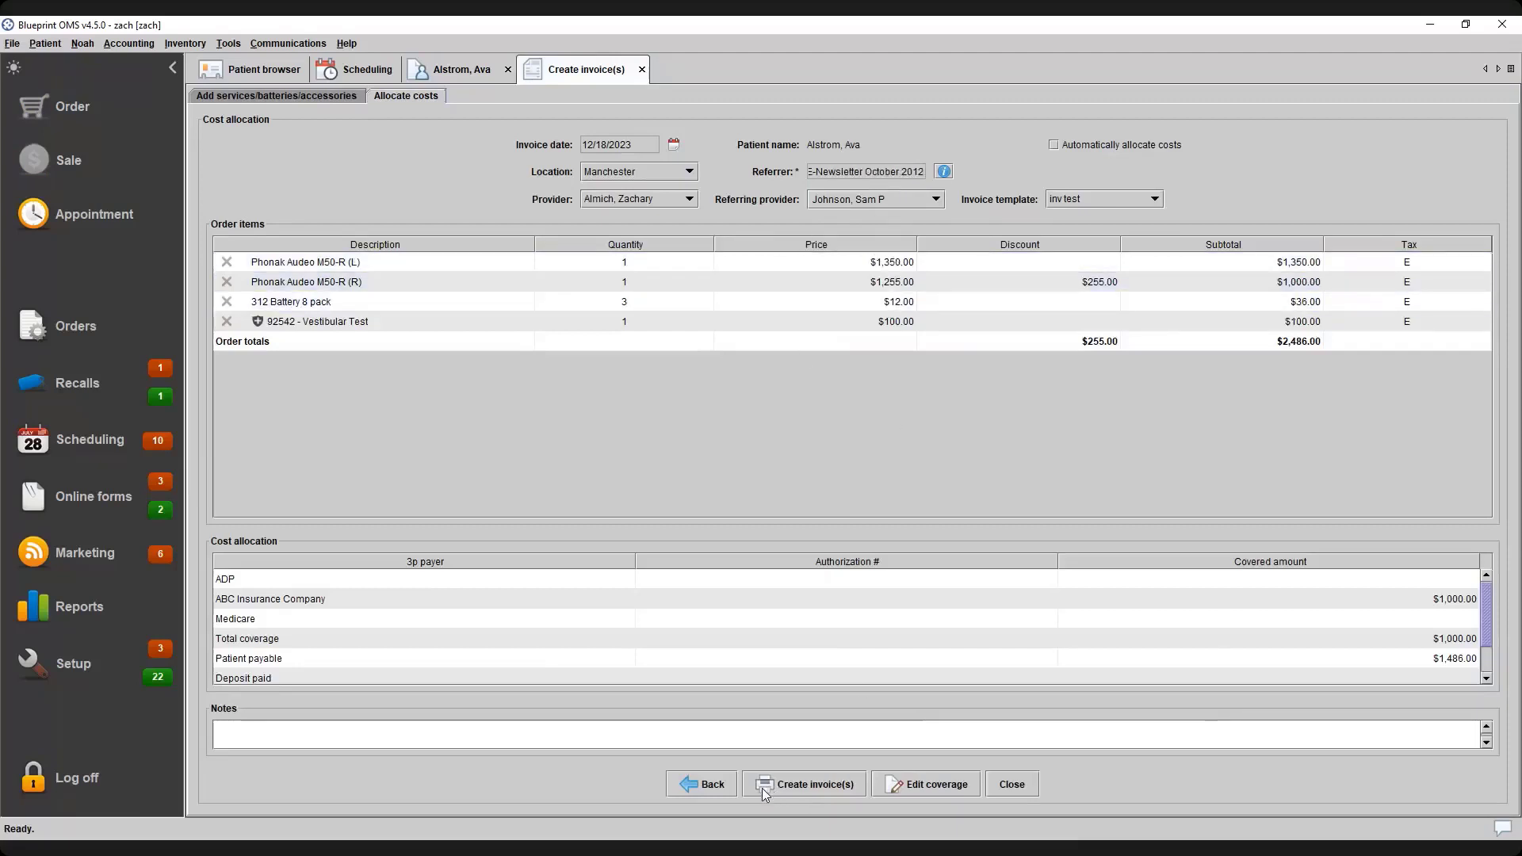
click(810, 785)
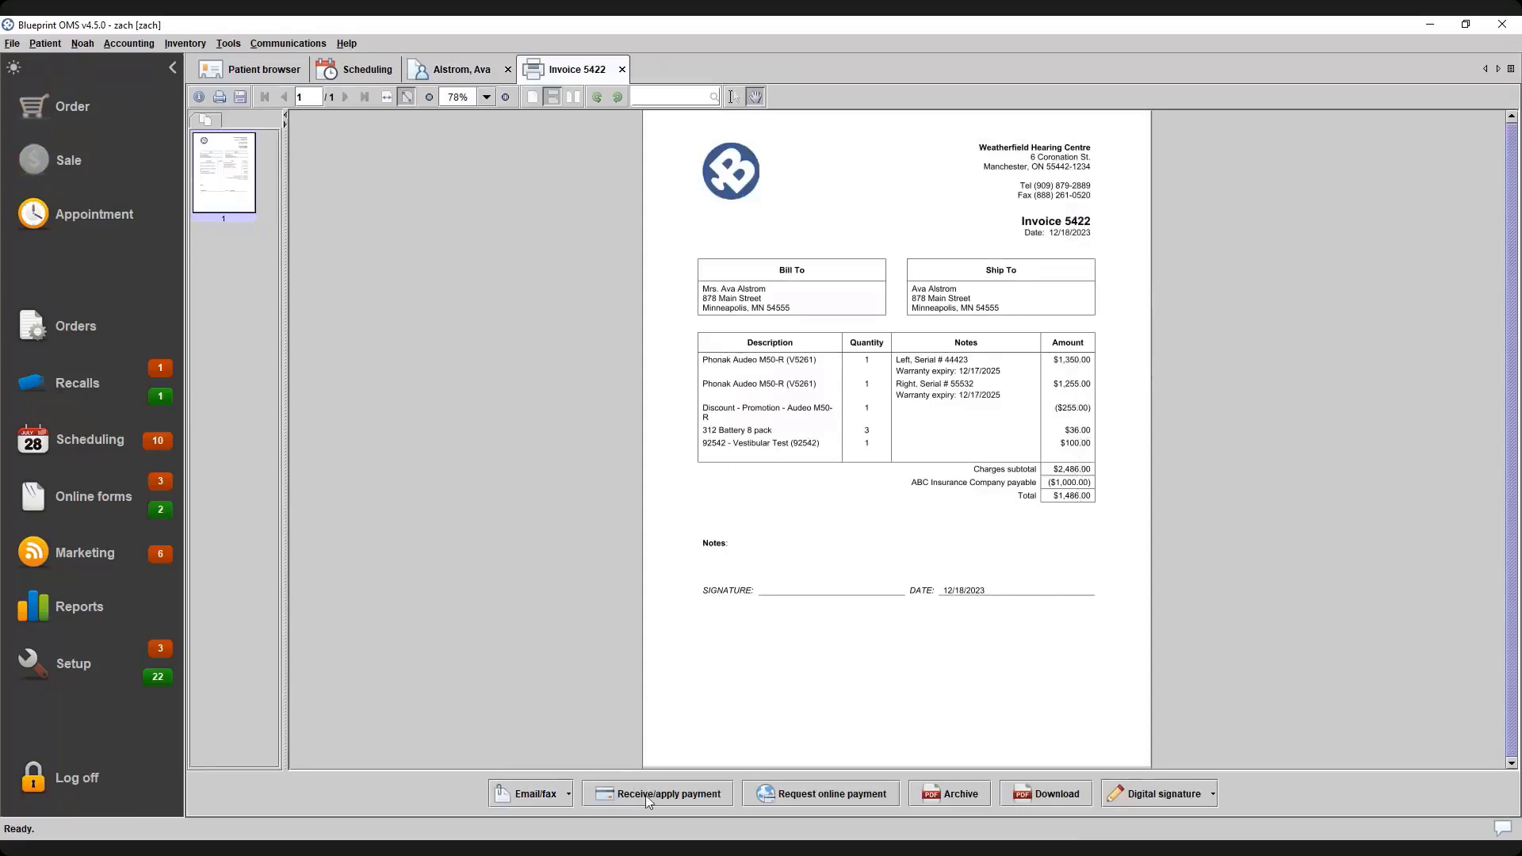
Receive a new payment of 500 in Cash for the Audeo M50-R invoice and save it
click(687, 797)
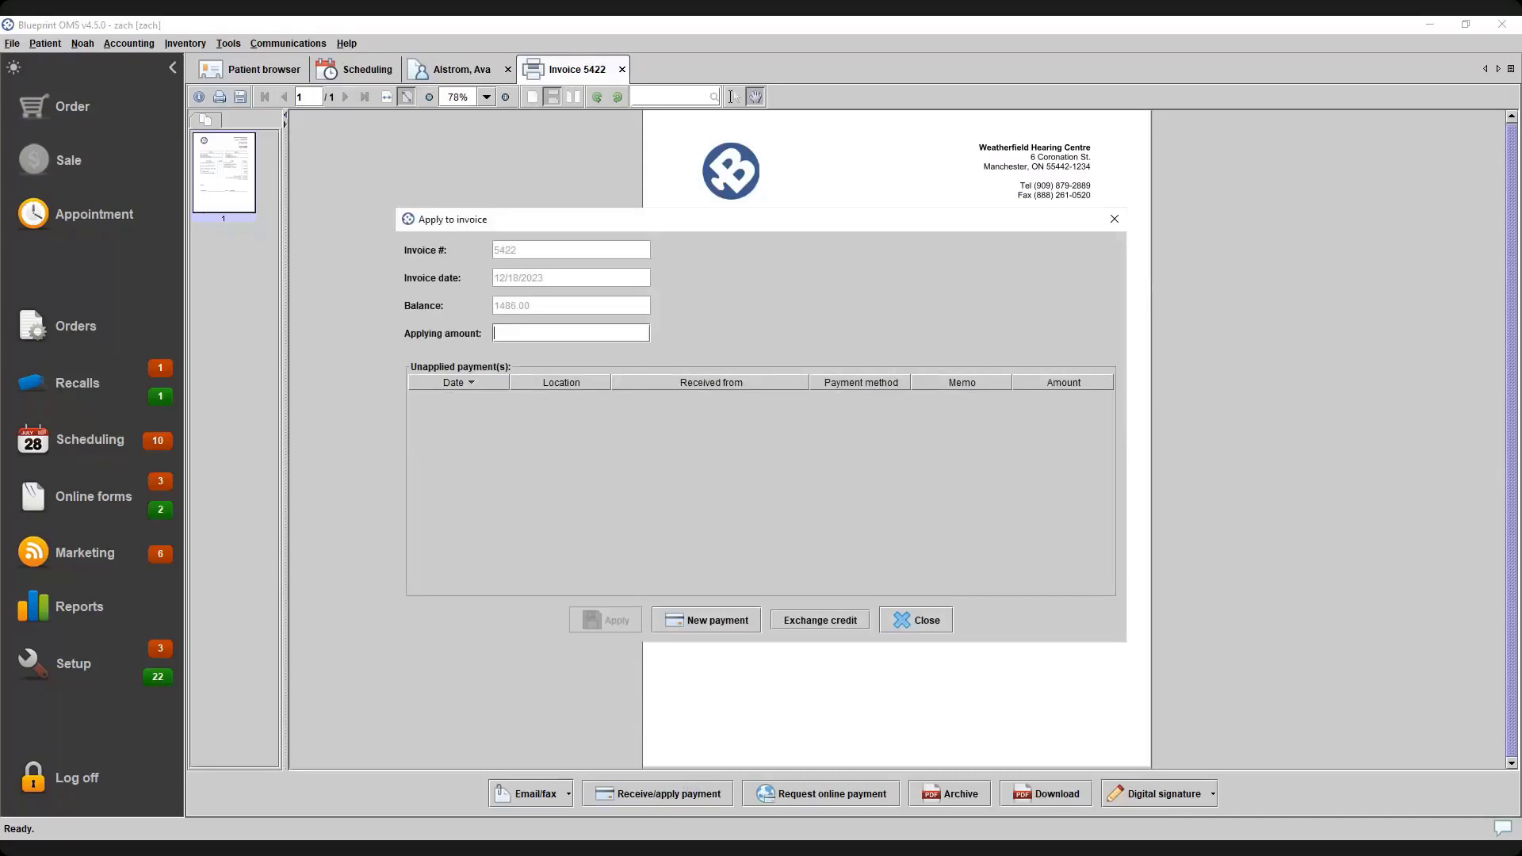
click(698, 622)
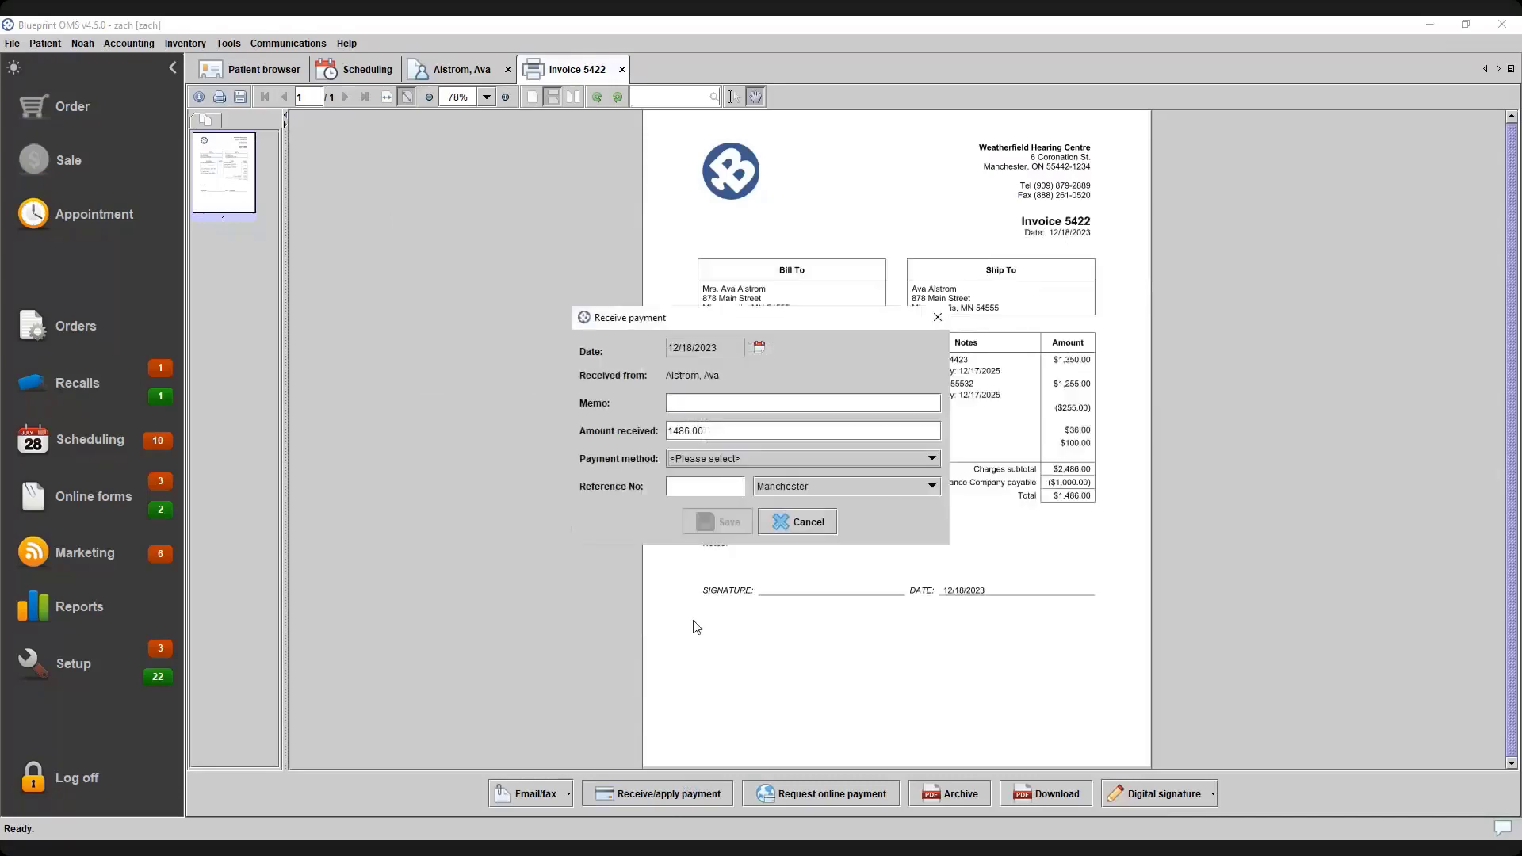
key(shift+Home)
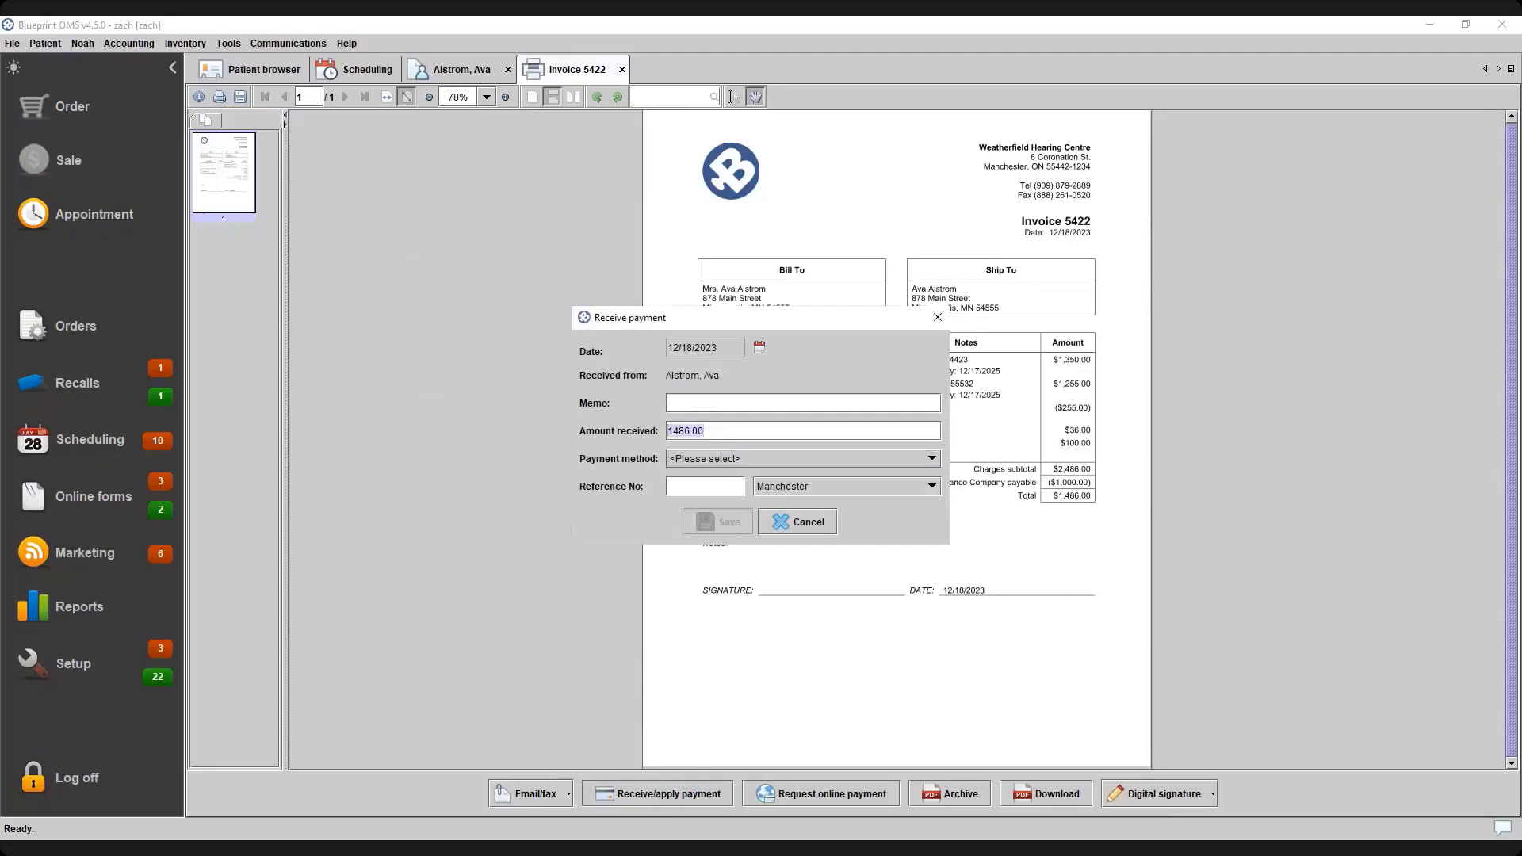
text(500)
click(803, 459)
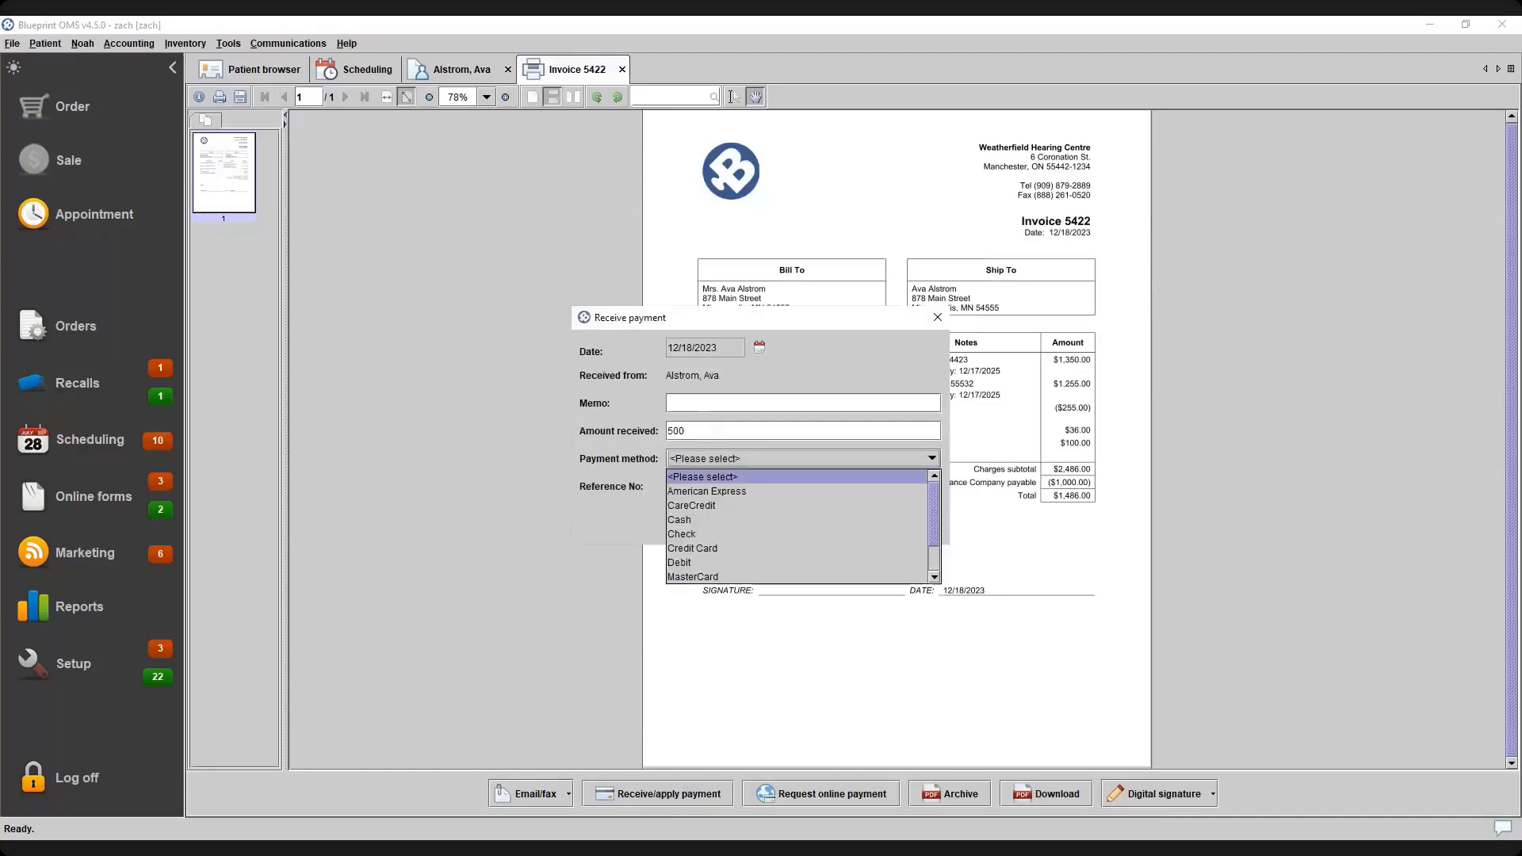
key(Up)
key(Return)
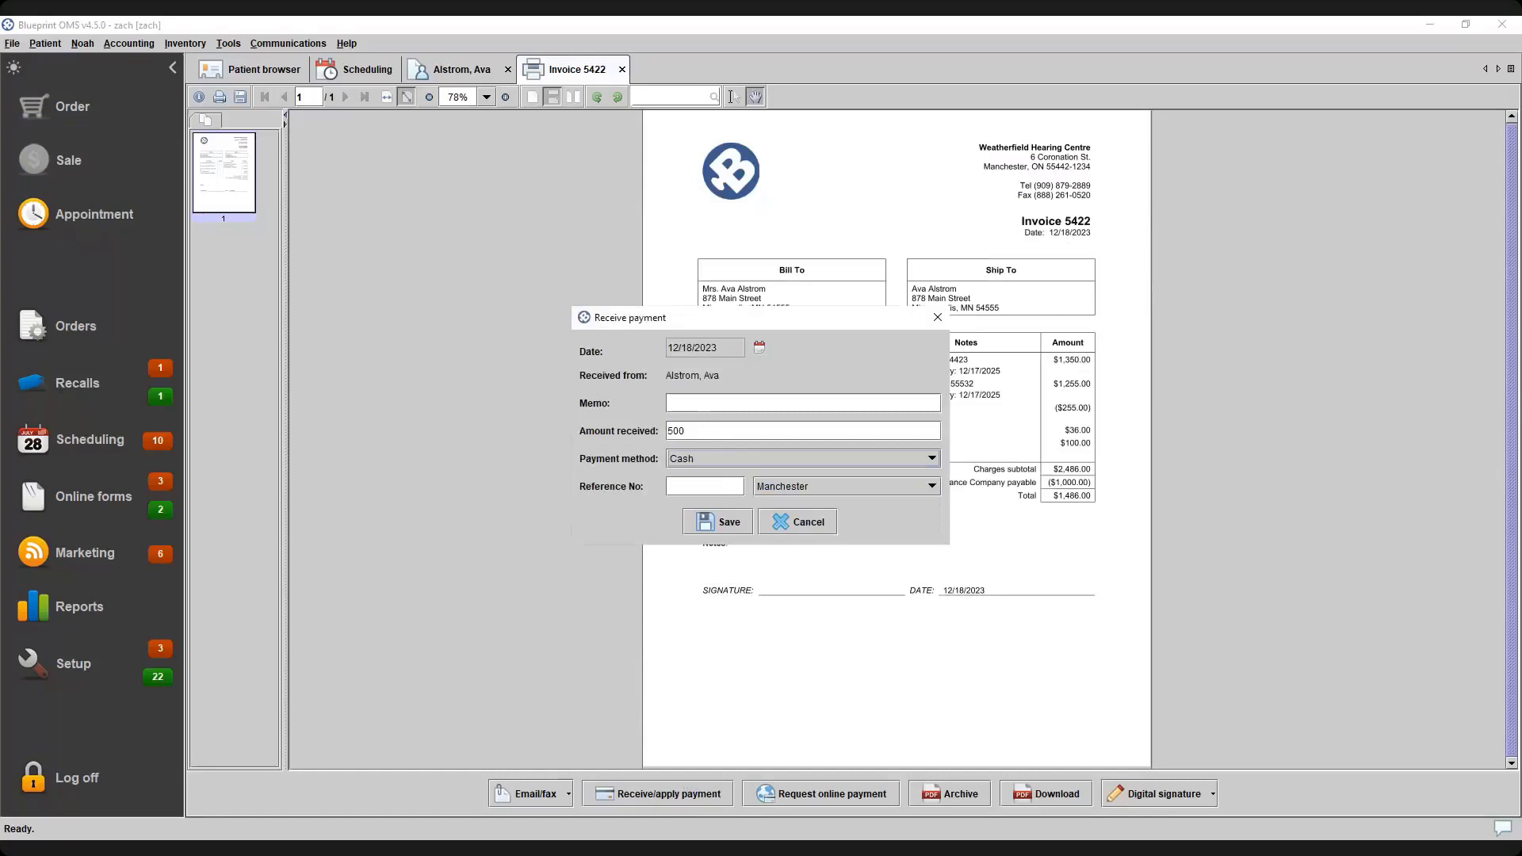
click(717, 522)
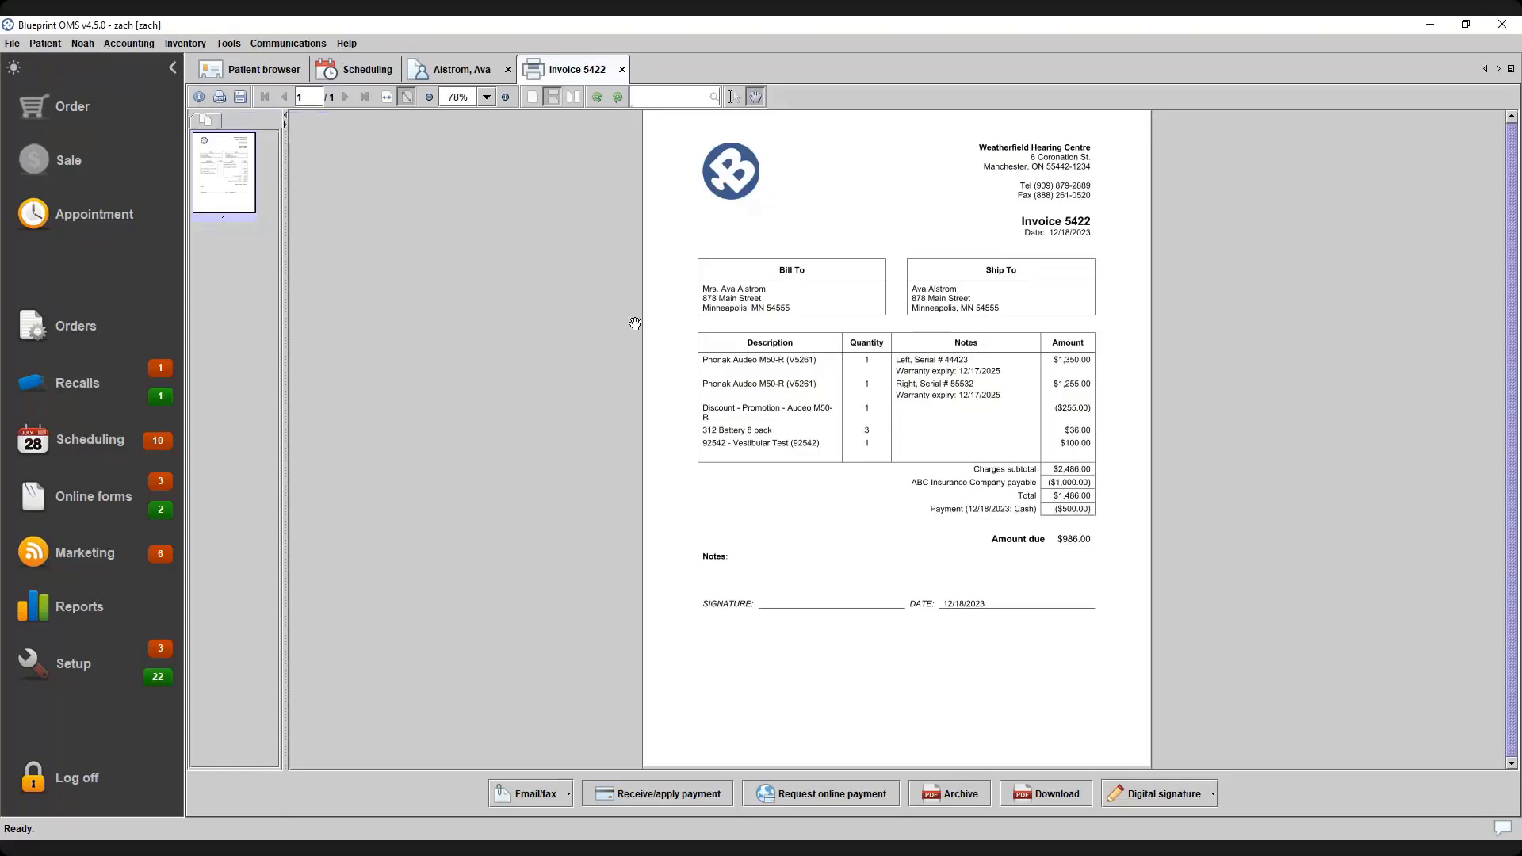
Examine the status histories of both right-side Phonak hearing aids in the patient's hearing aid records
click(452, 70)
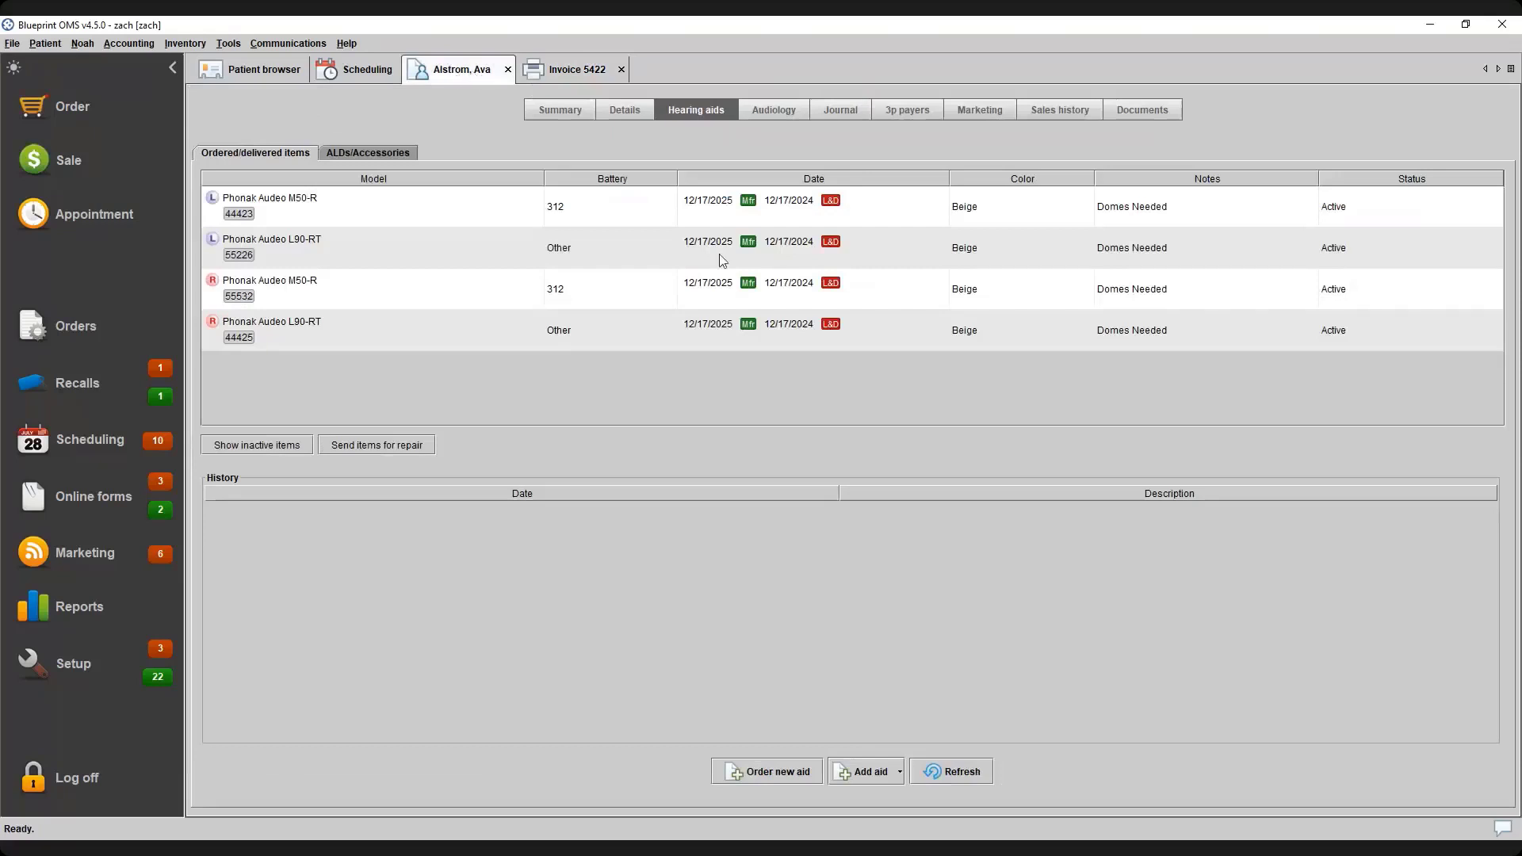
click(685, 308)
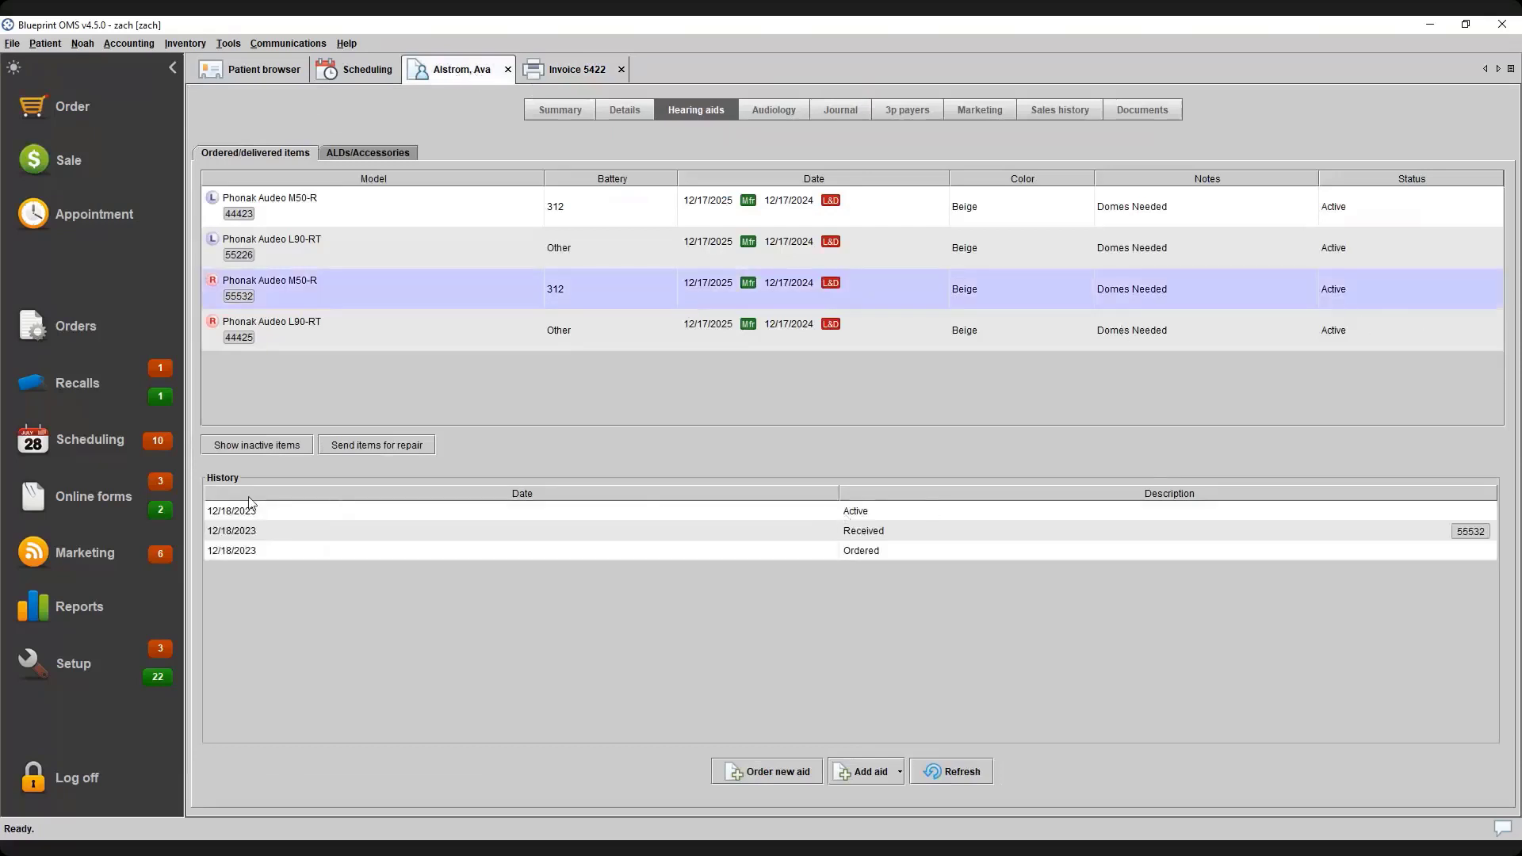
click(883, 325)
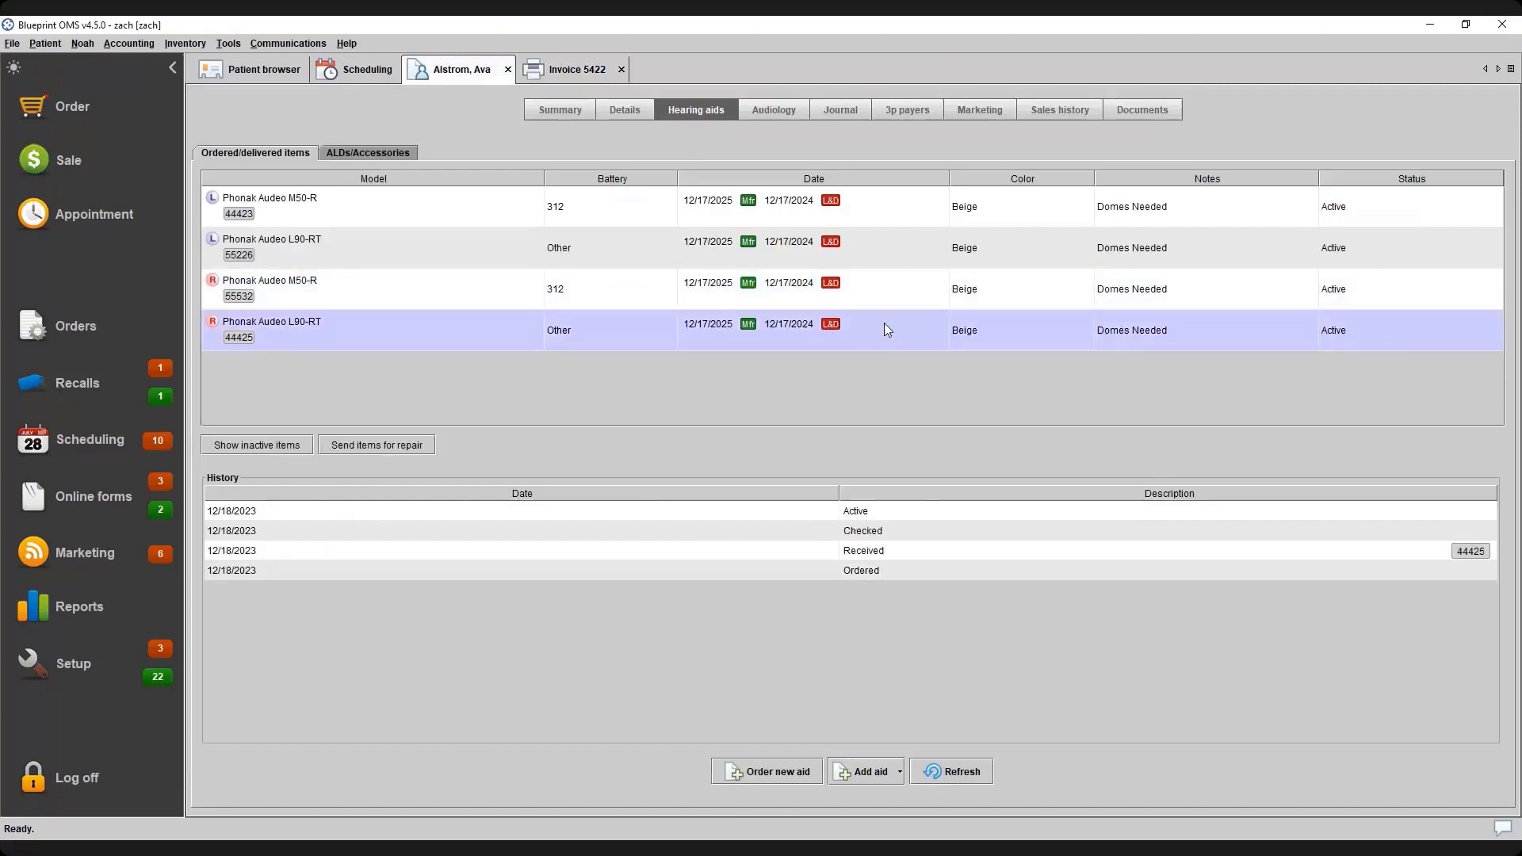
click(901, 291)
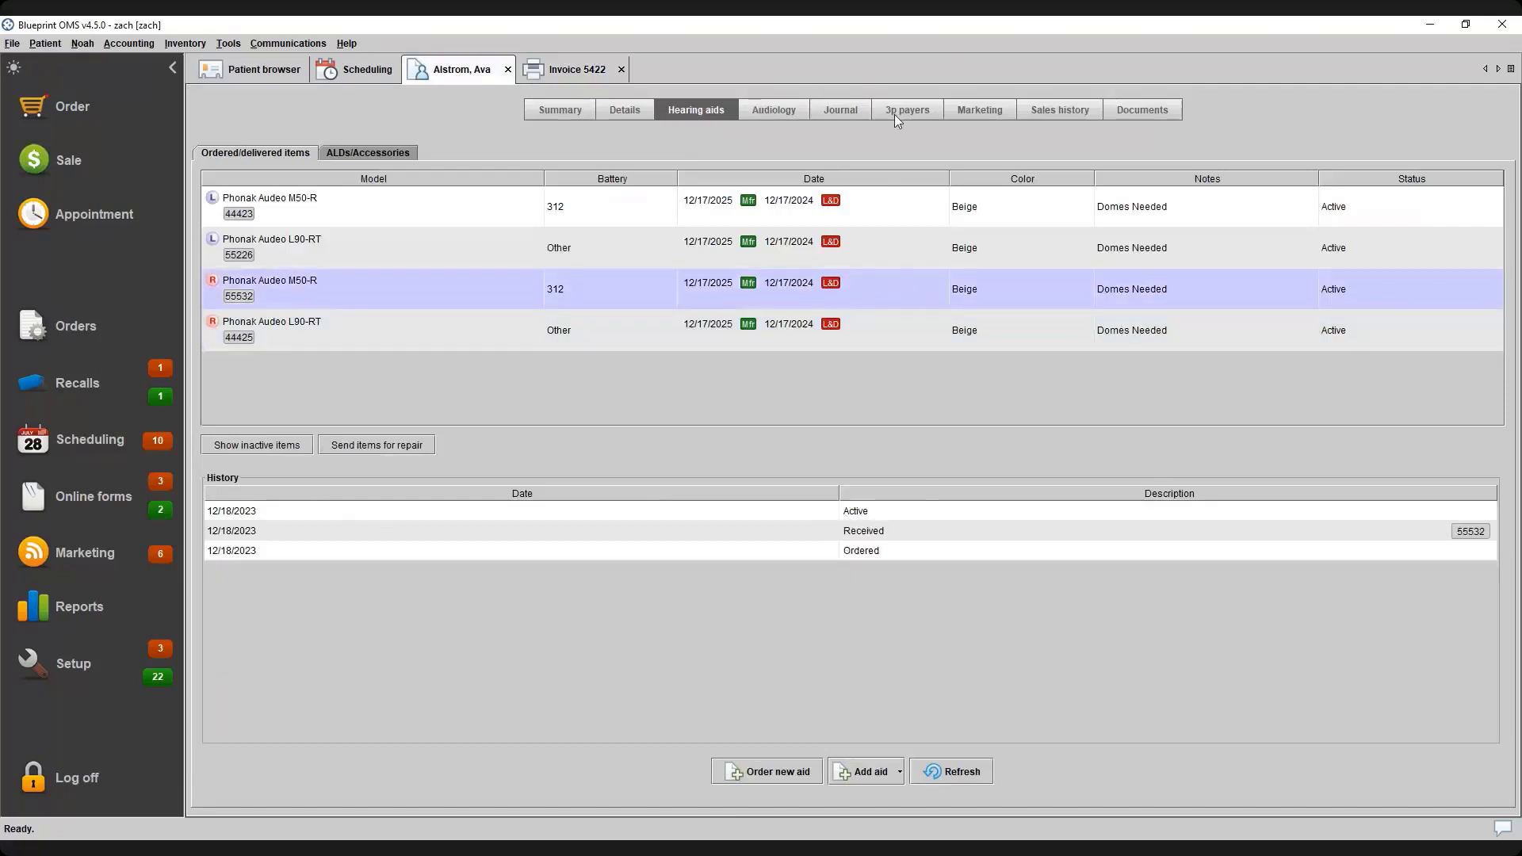
Check the patient and third-party open balances of the Audeo M50-R sale in the sales history, and close the invoice preview
click(1047, 109)
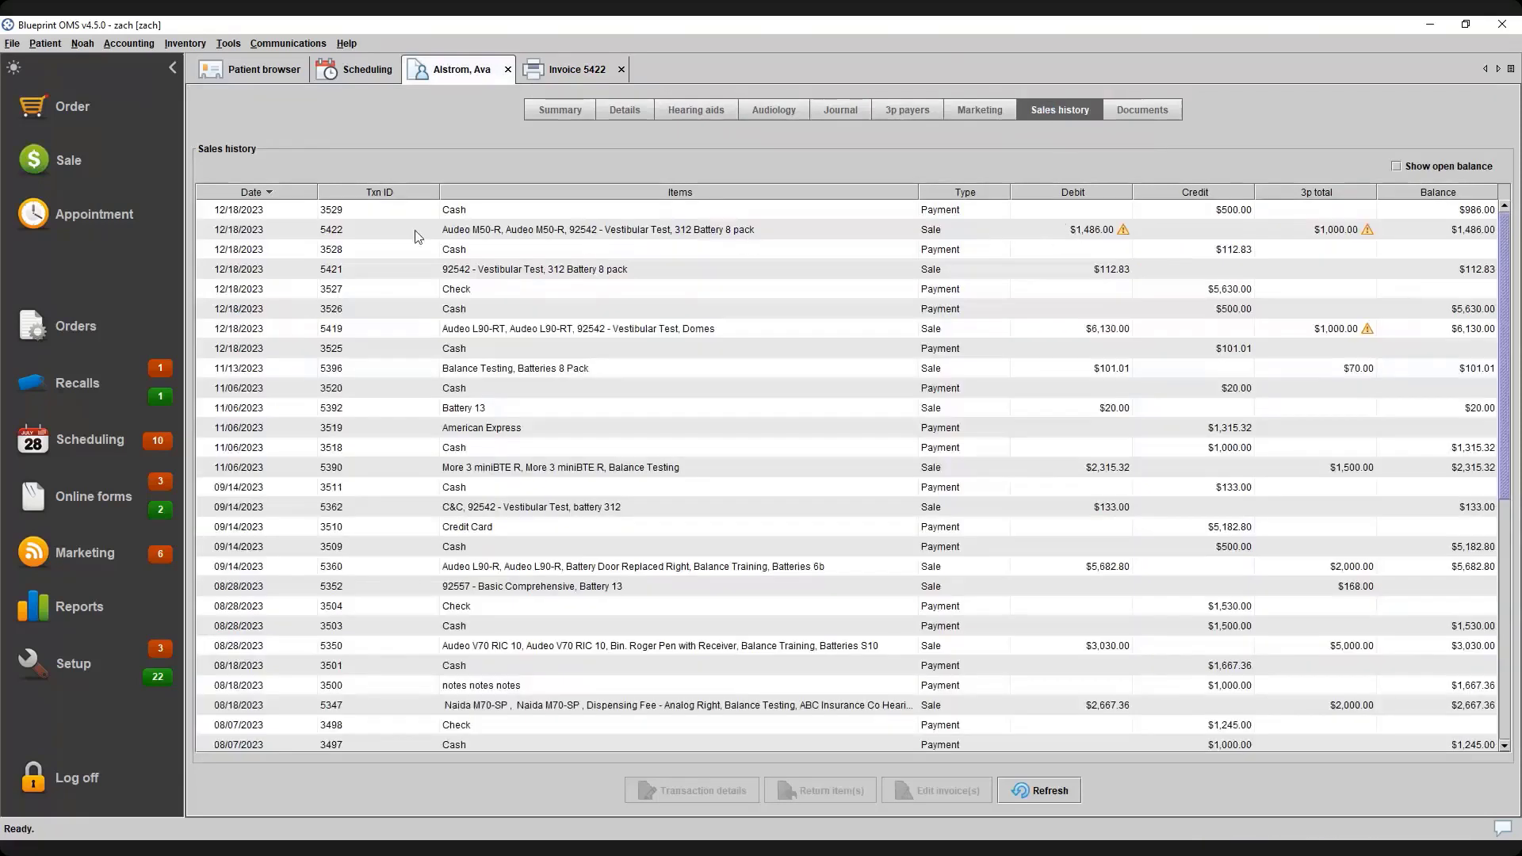
mouse_move(1125, 237)
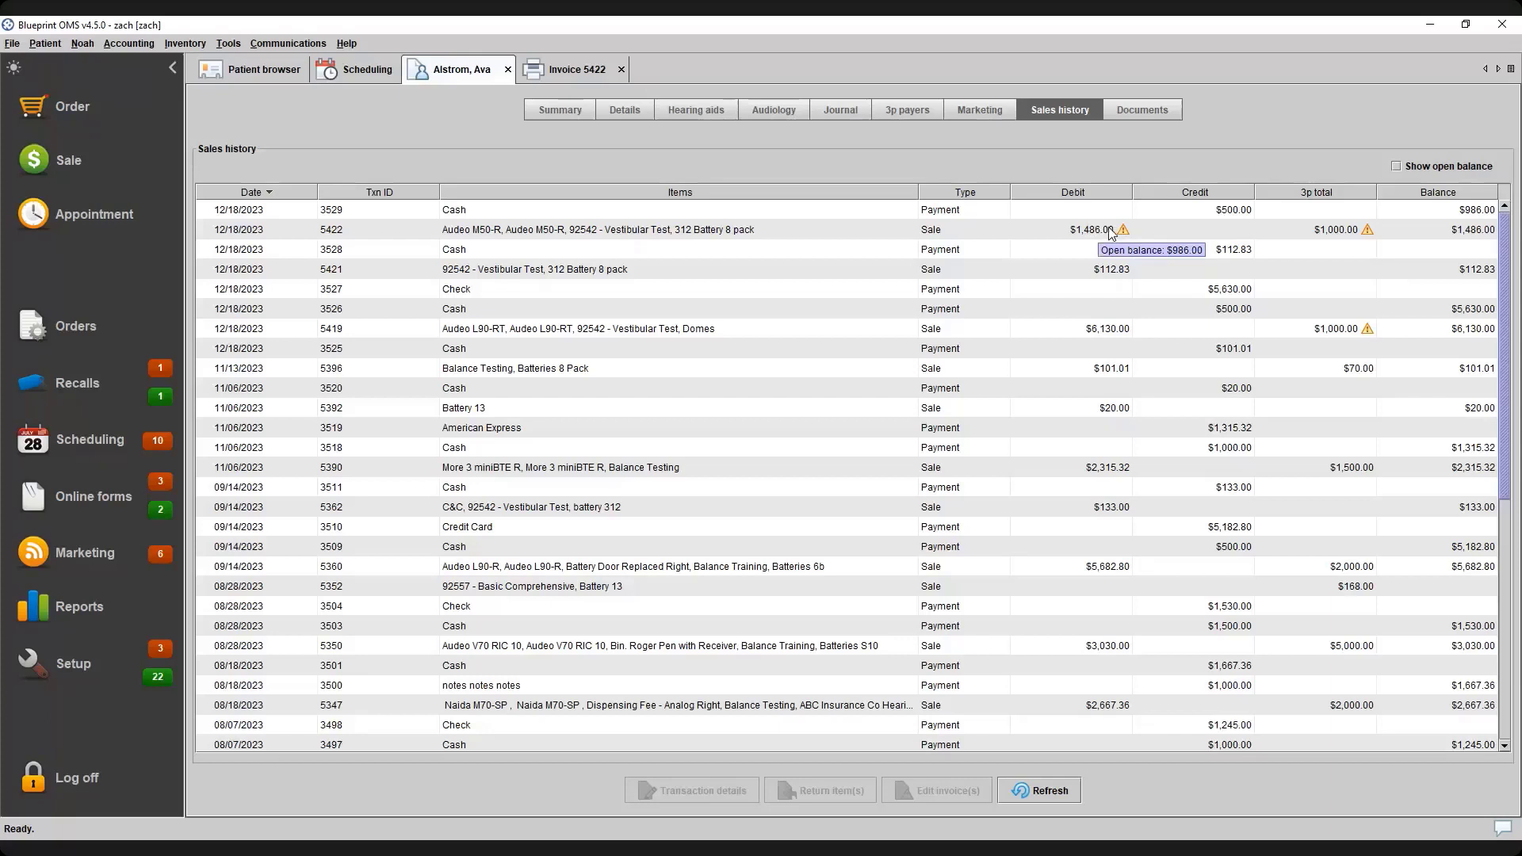
mouse_move(1359, 231)
click(620, 69)
Receive a patient payment of 986.00 by Check with reference number 58 for the Audeo M50-R sale
click(1085, 228)
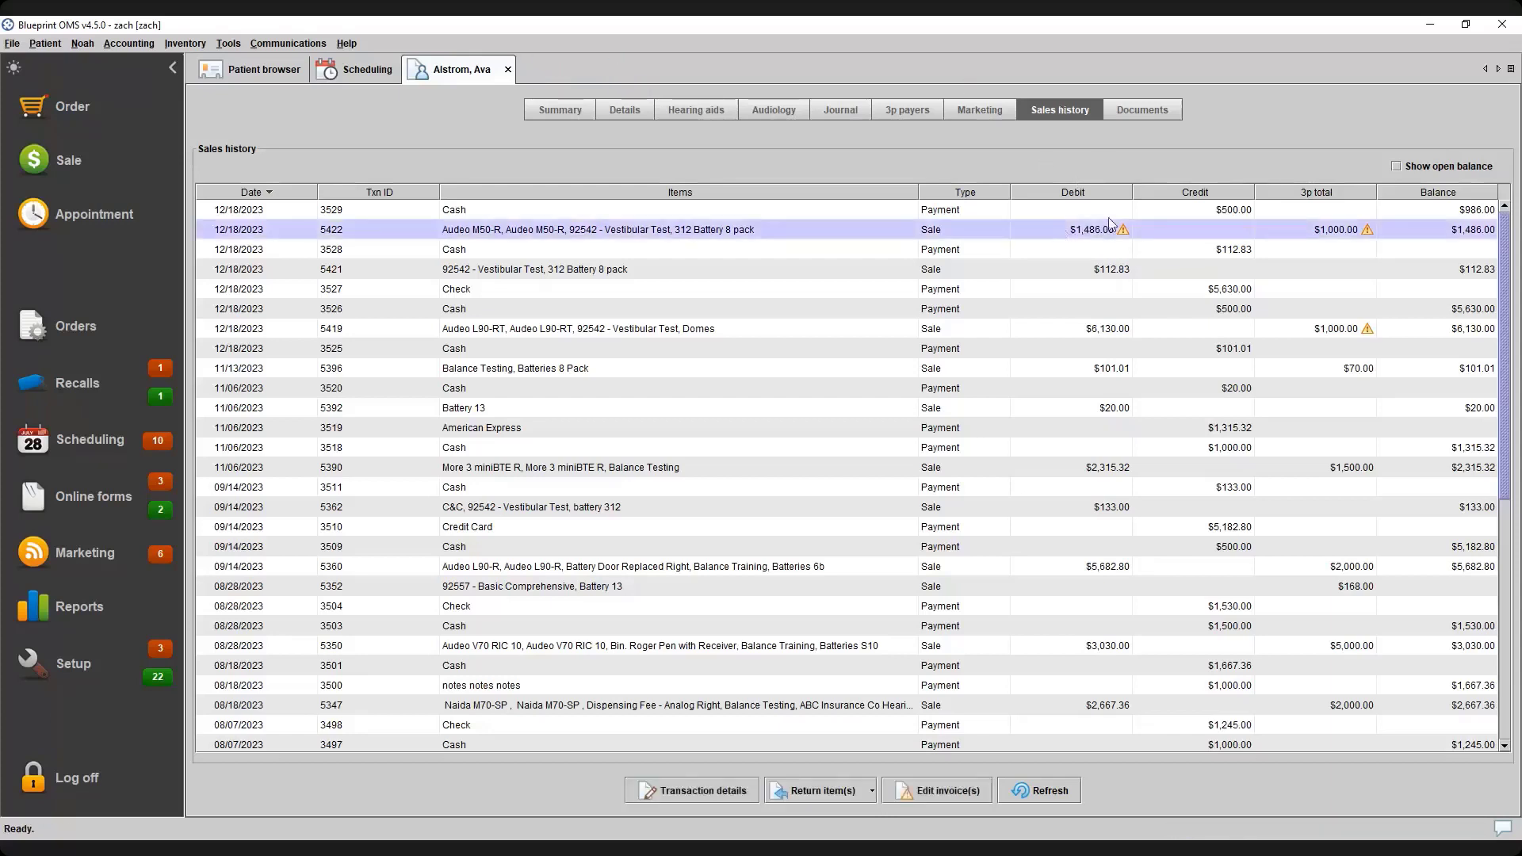
right_click(1048, 226)
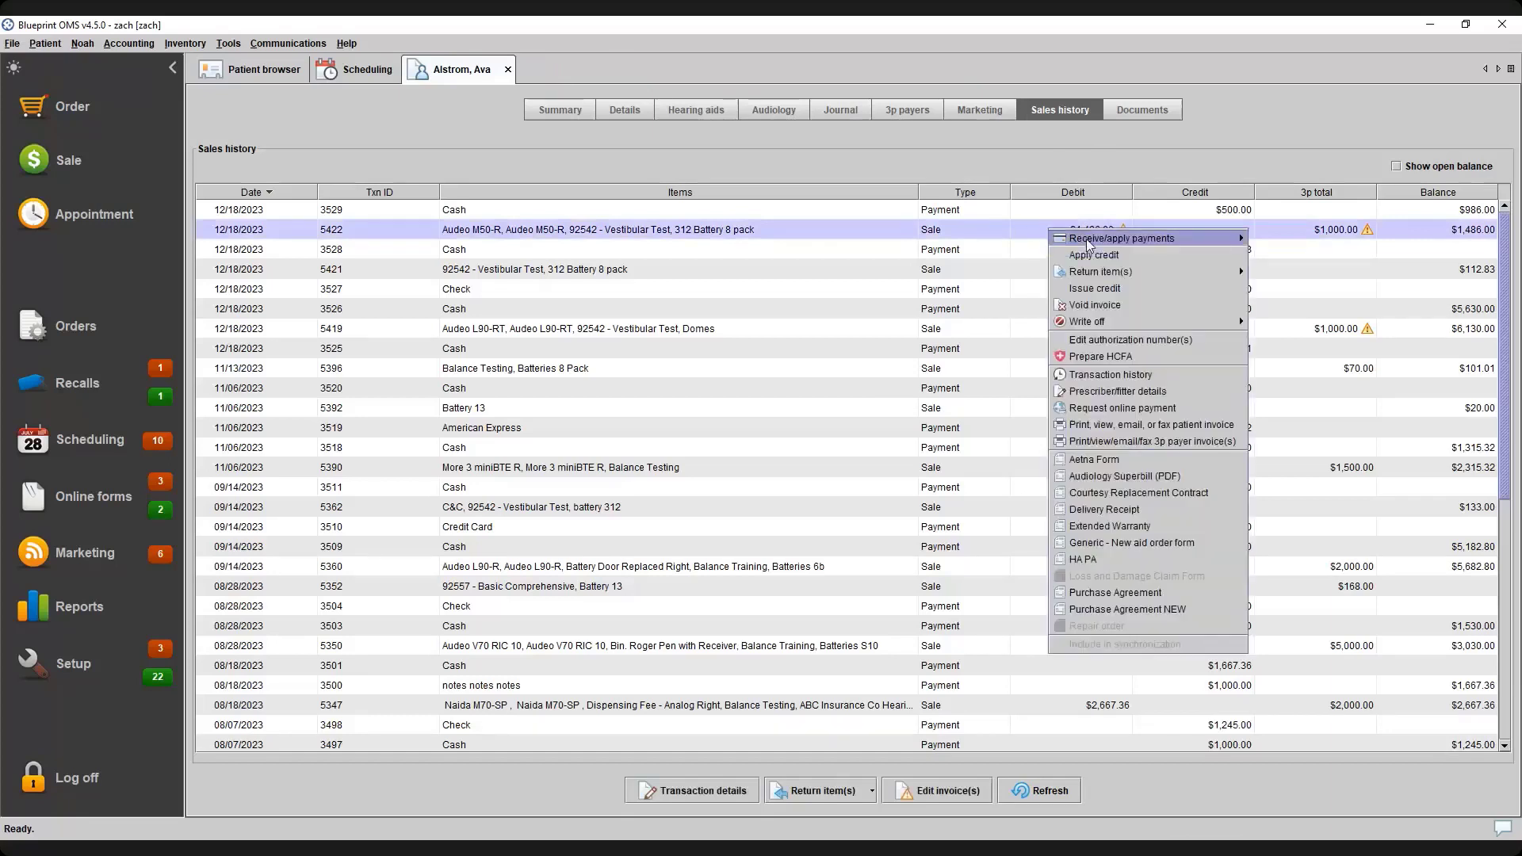
mouse_move(1124, 241)
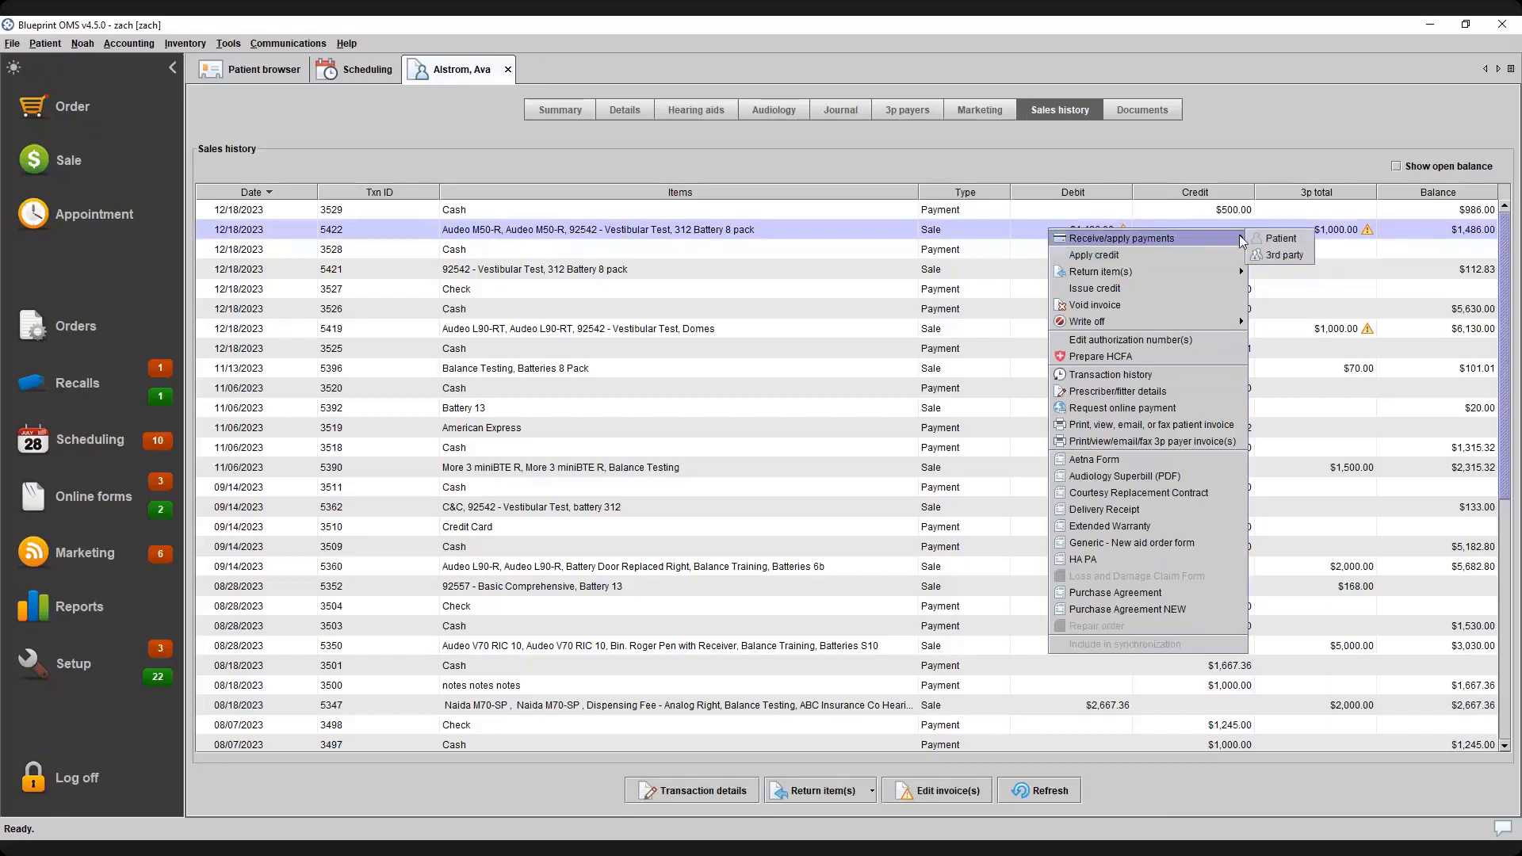
click(1281, 239)
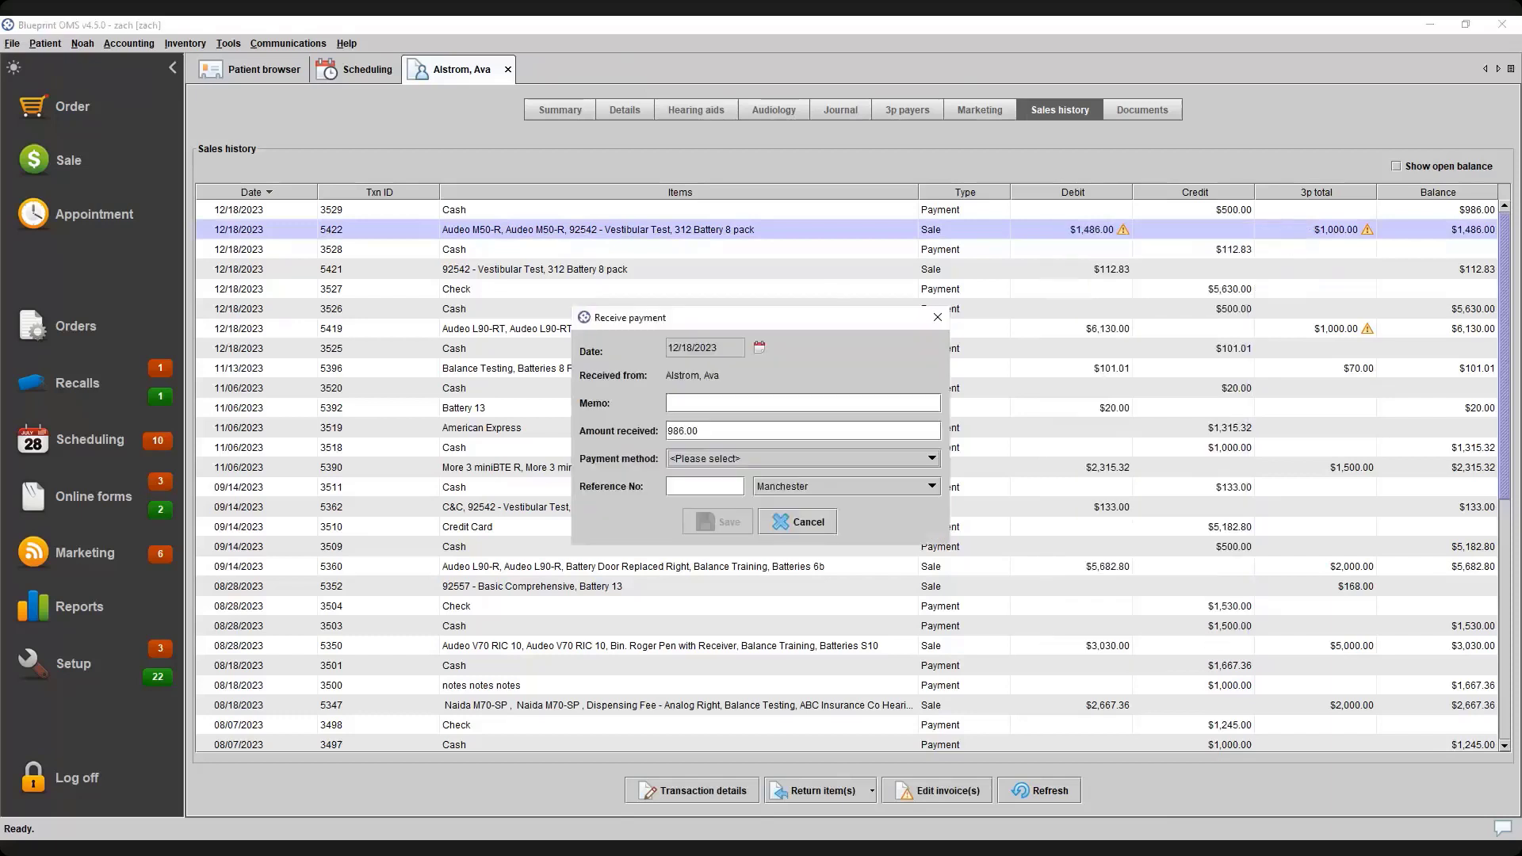
click(802, 459)
click(796, 534)
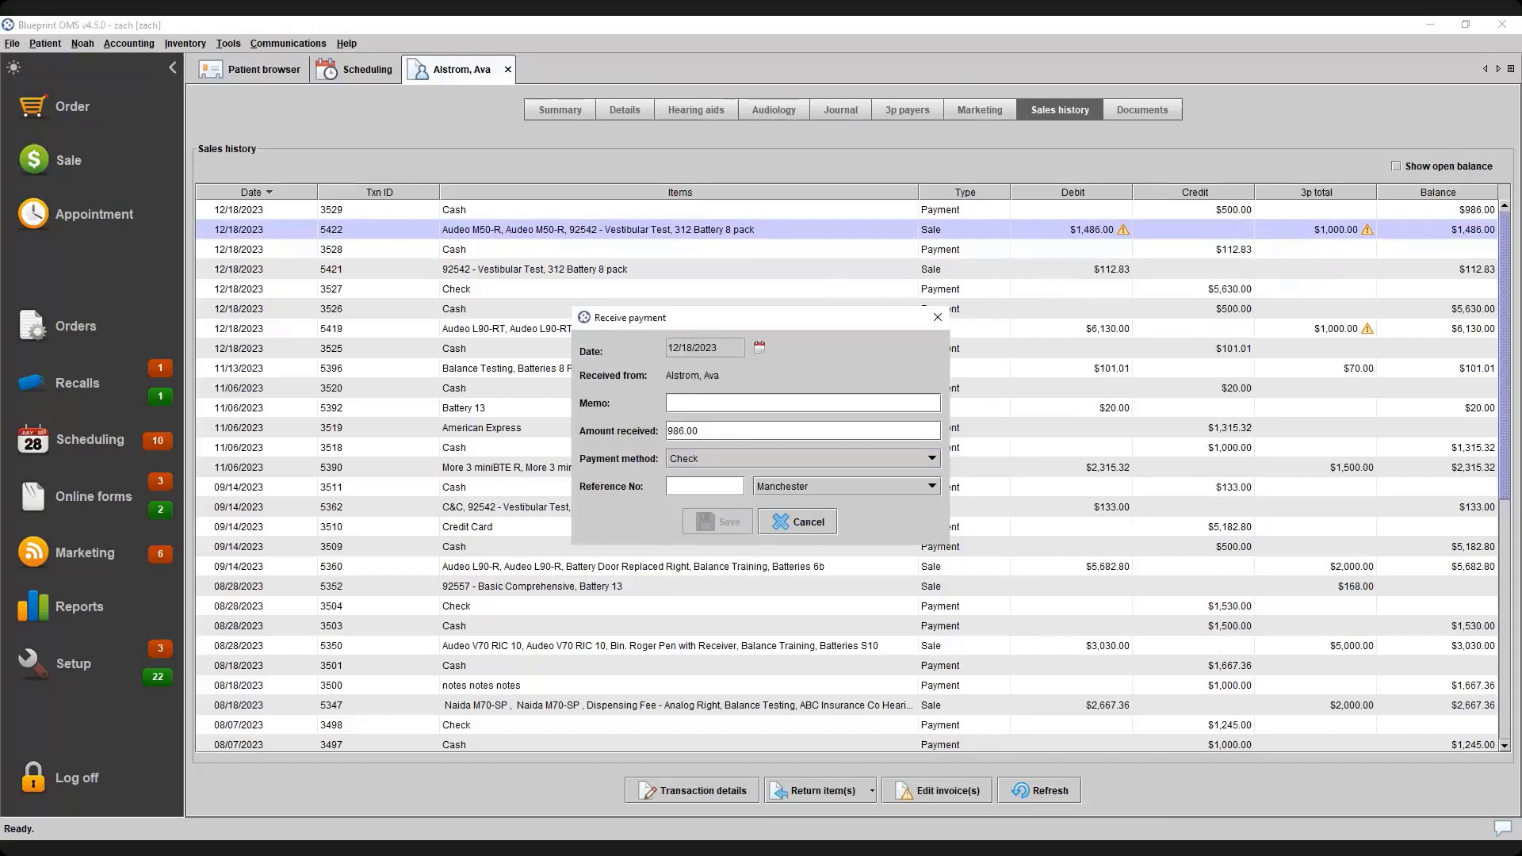
text(58)
click(718, 521)
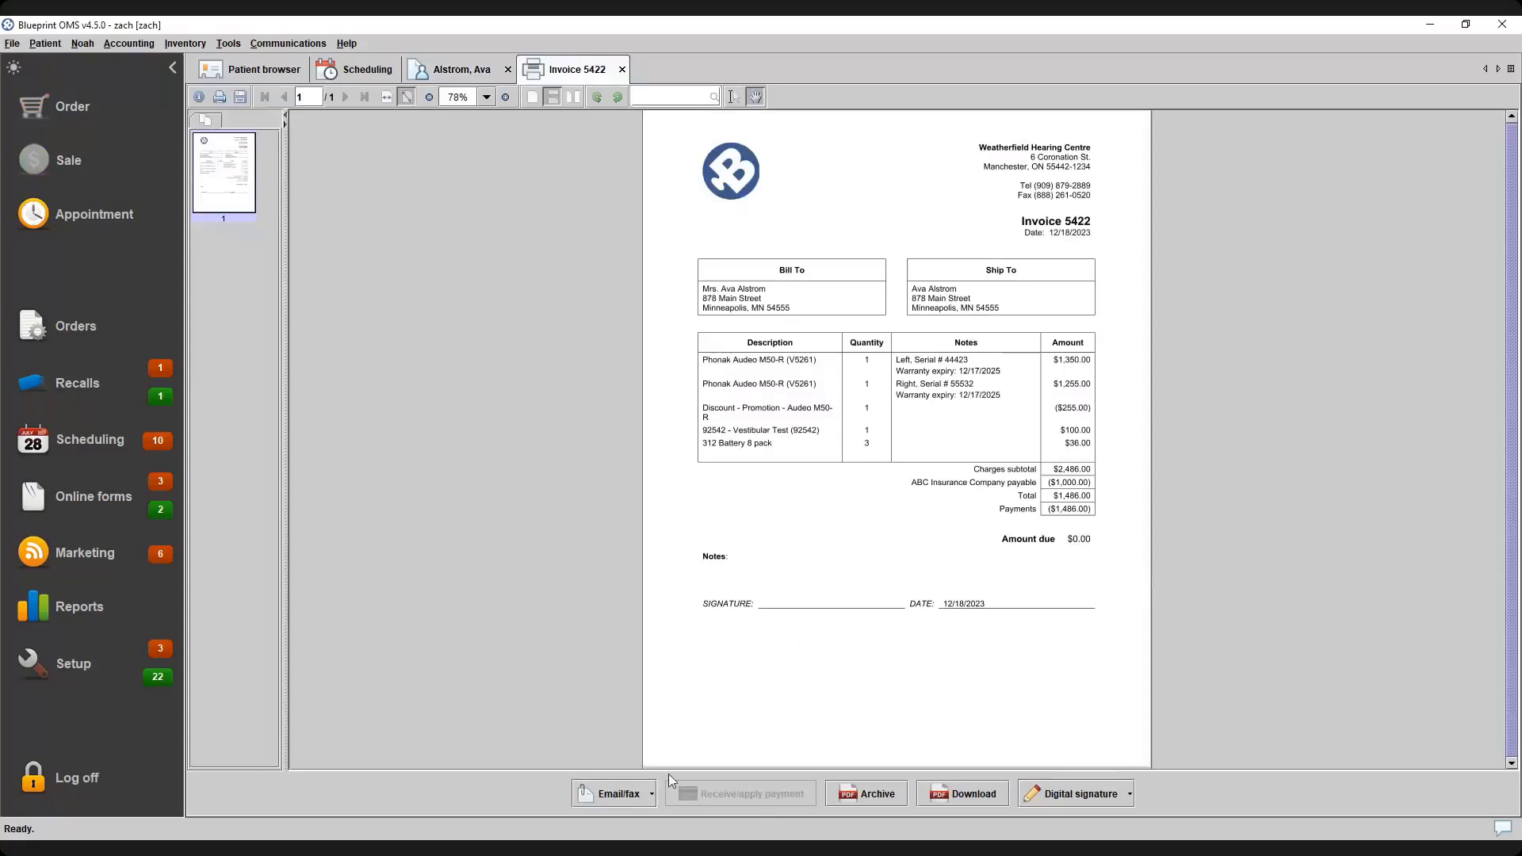
Complete a new sale for the patient with 92557 - Vertigo Treatment and one Batteries 6b
click(463, 68)
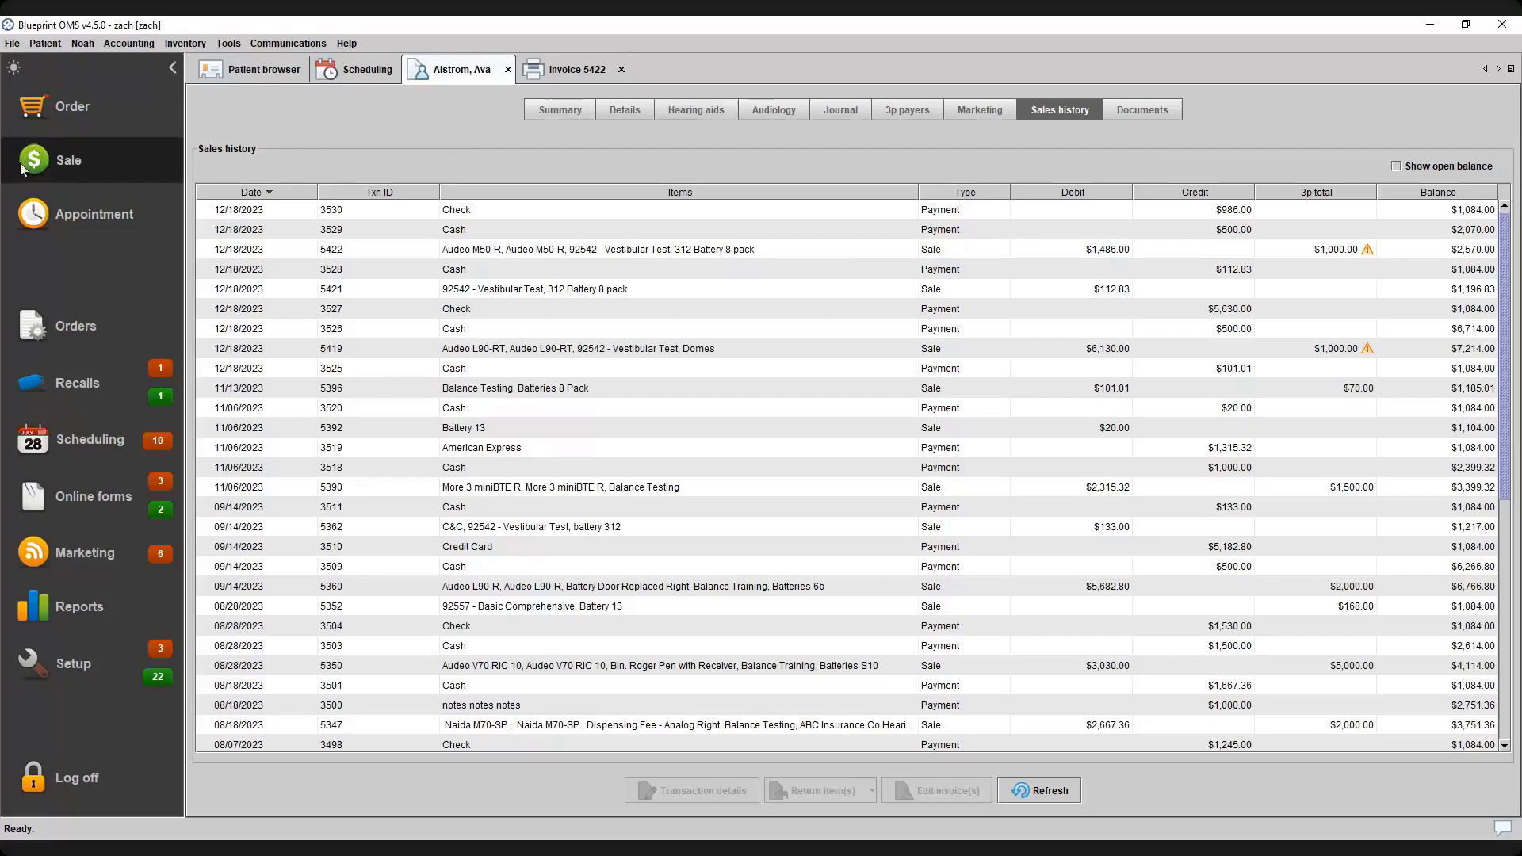
click(91, 158)
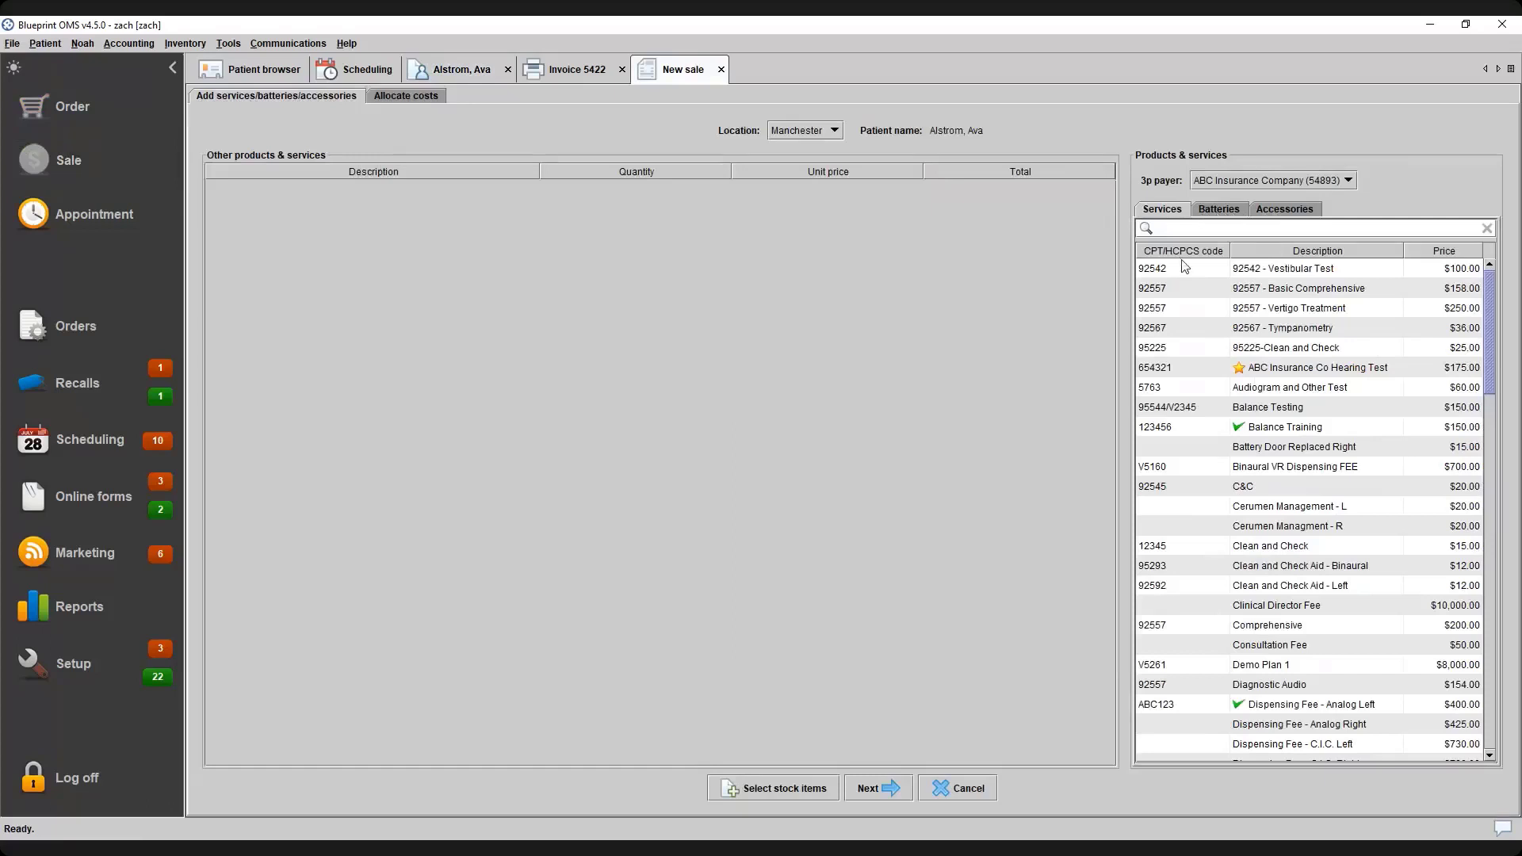
double_click(1210, 310)
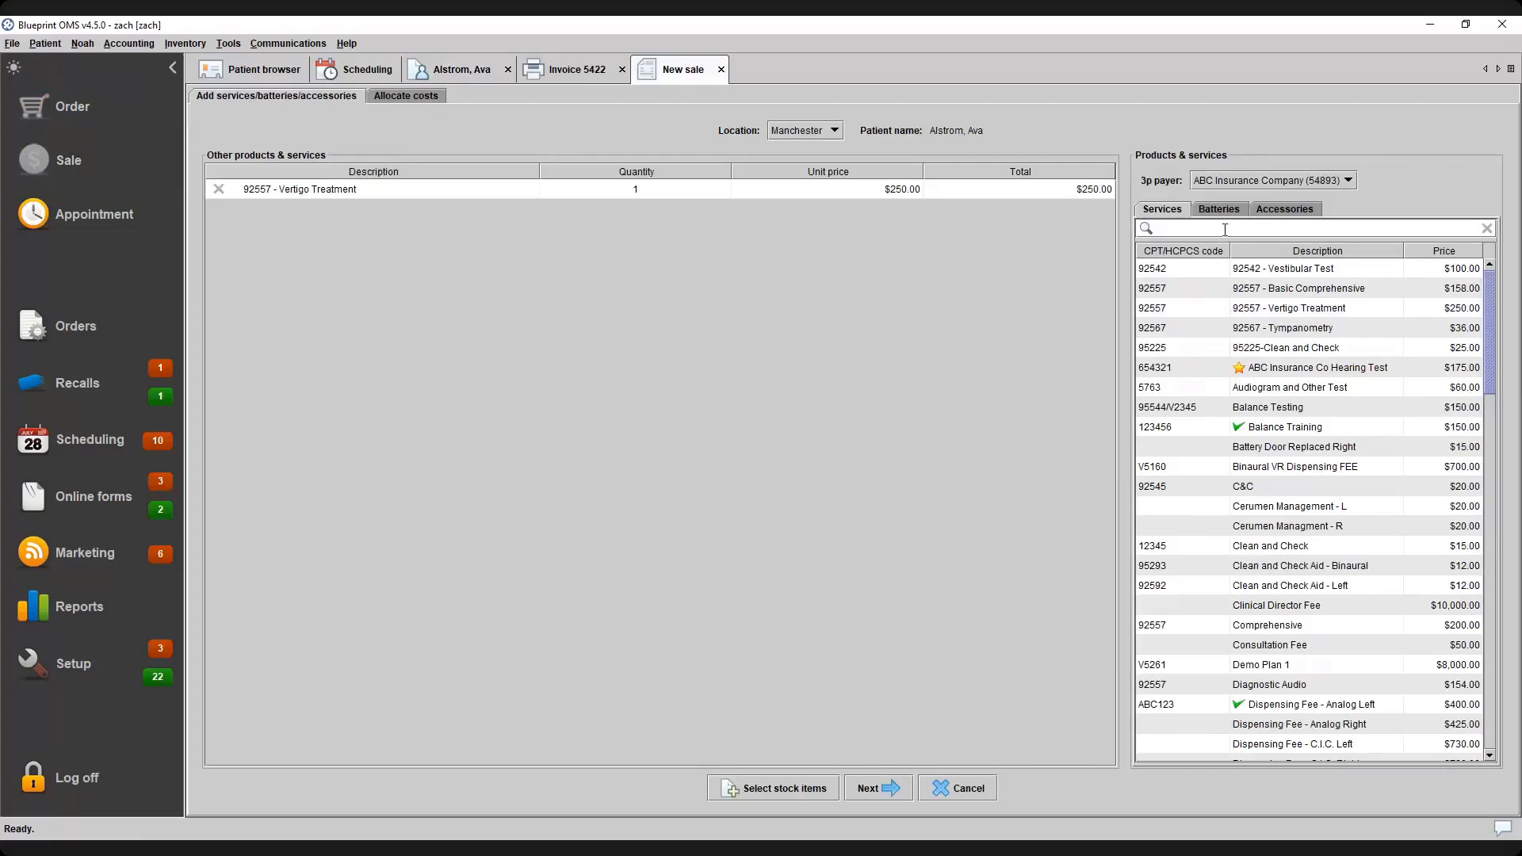
click(1235, 213)
double_click(1207, 349)
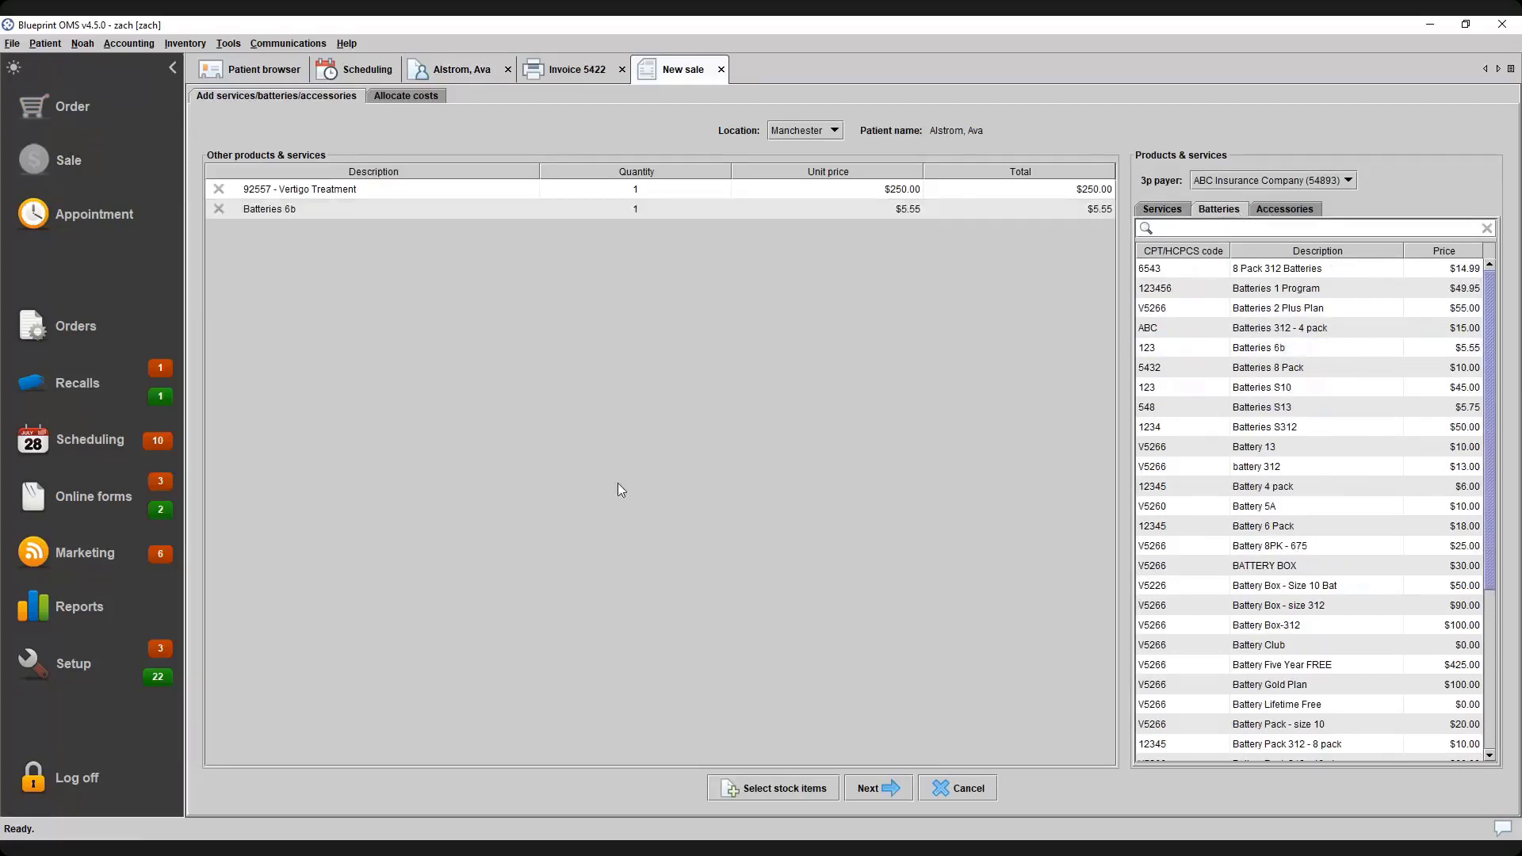
click(875, 788)
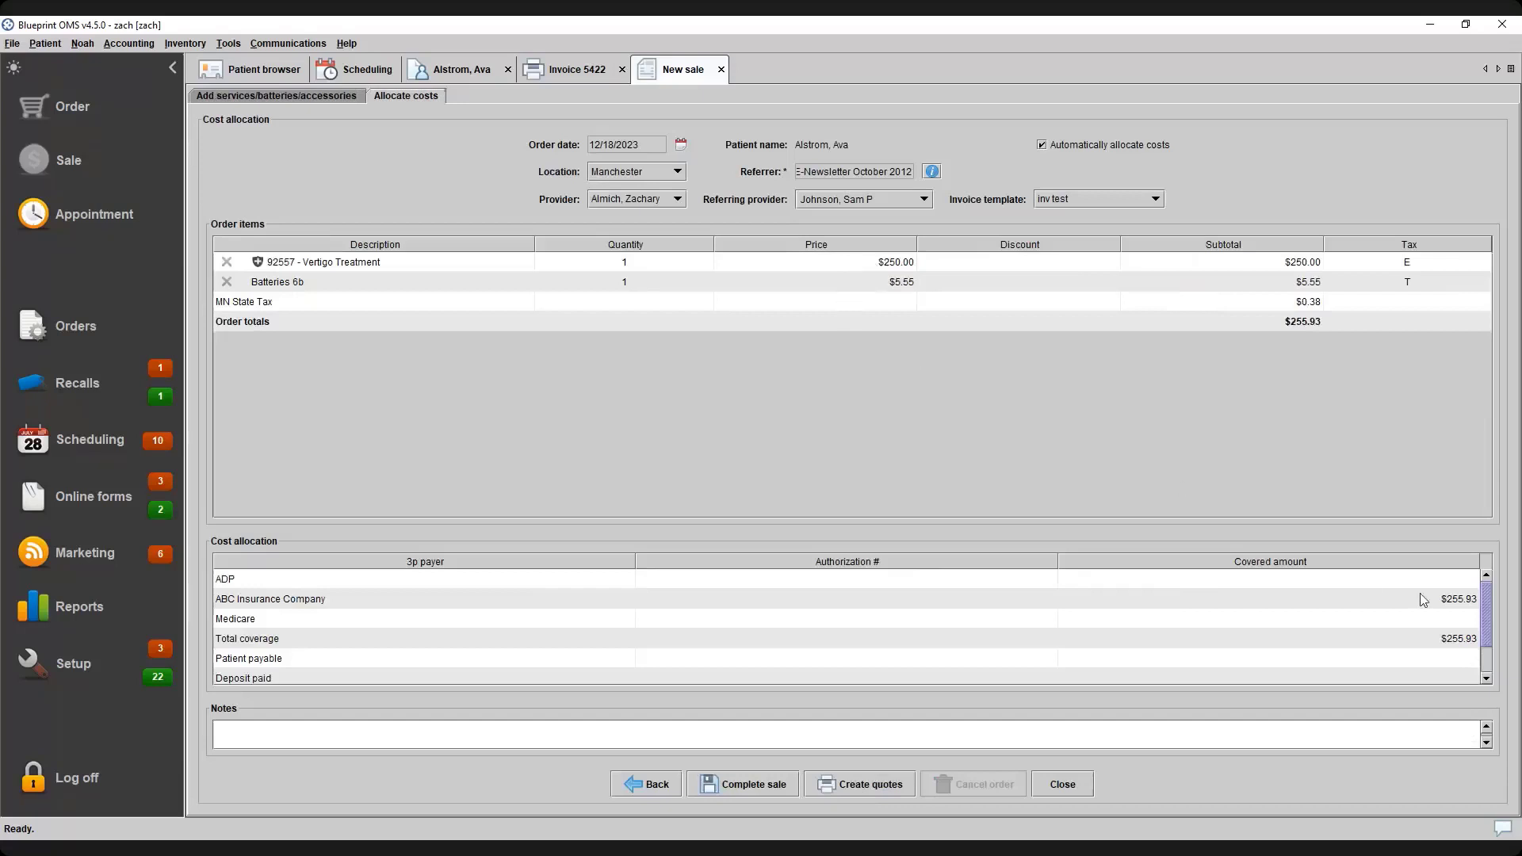
click(777, 787)
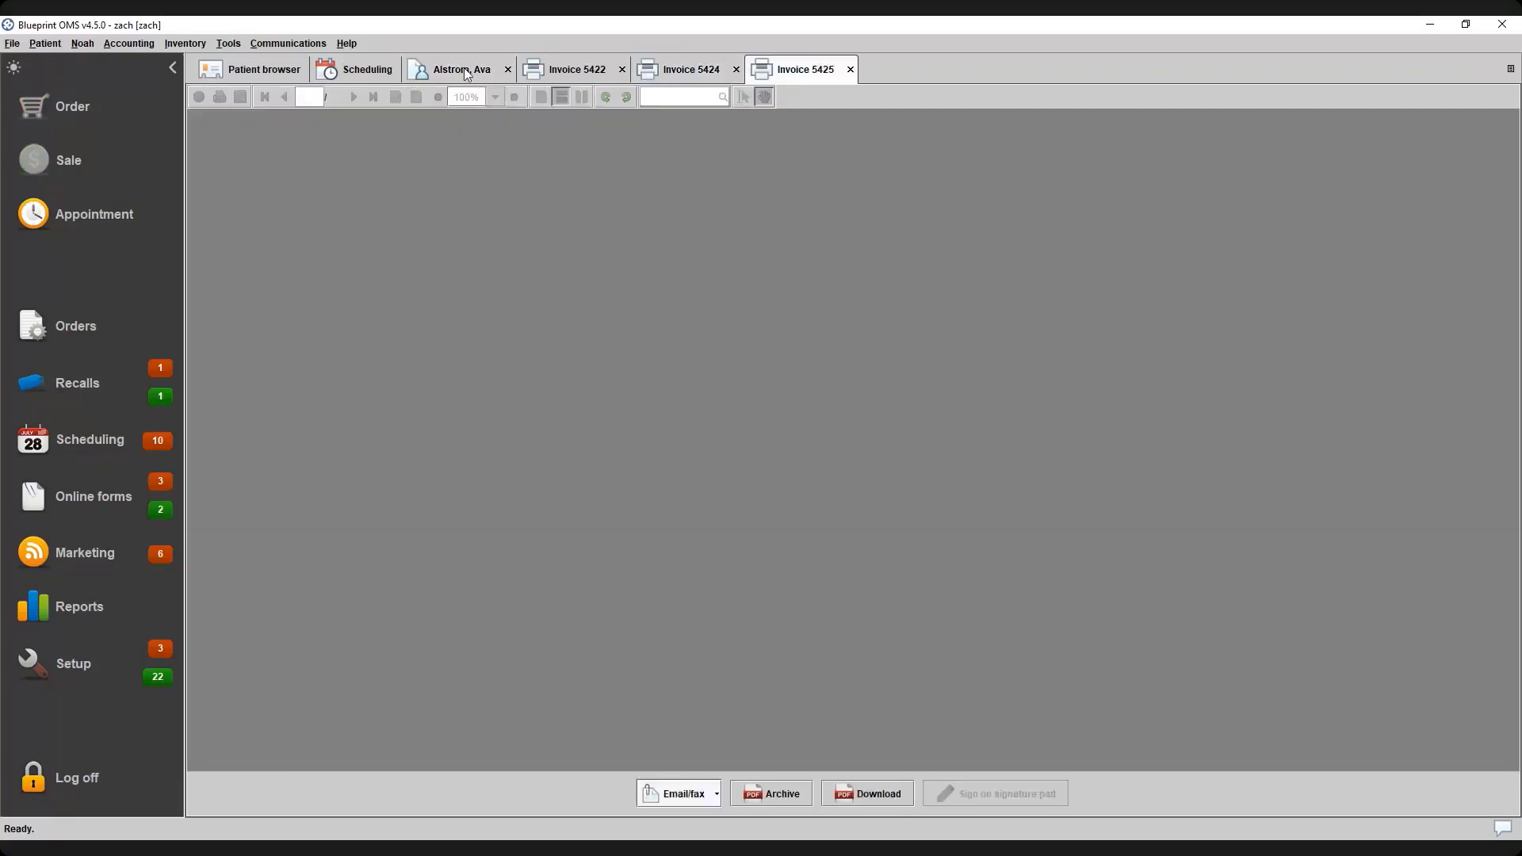
Review the new sale's third-party total, and examine the patient summary's balances, payer and status tags, appointments, audiogram, aids and accessories
click(464, 70)
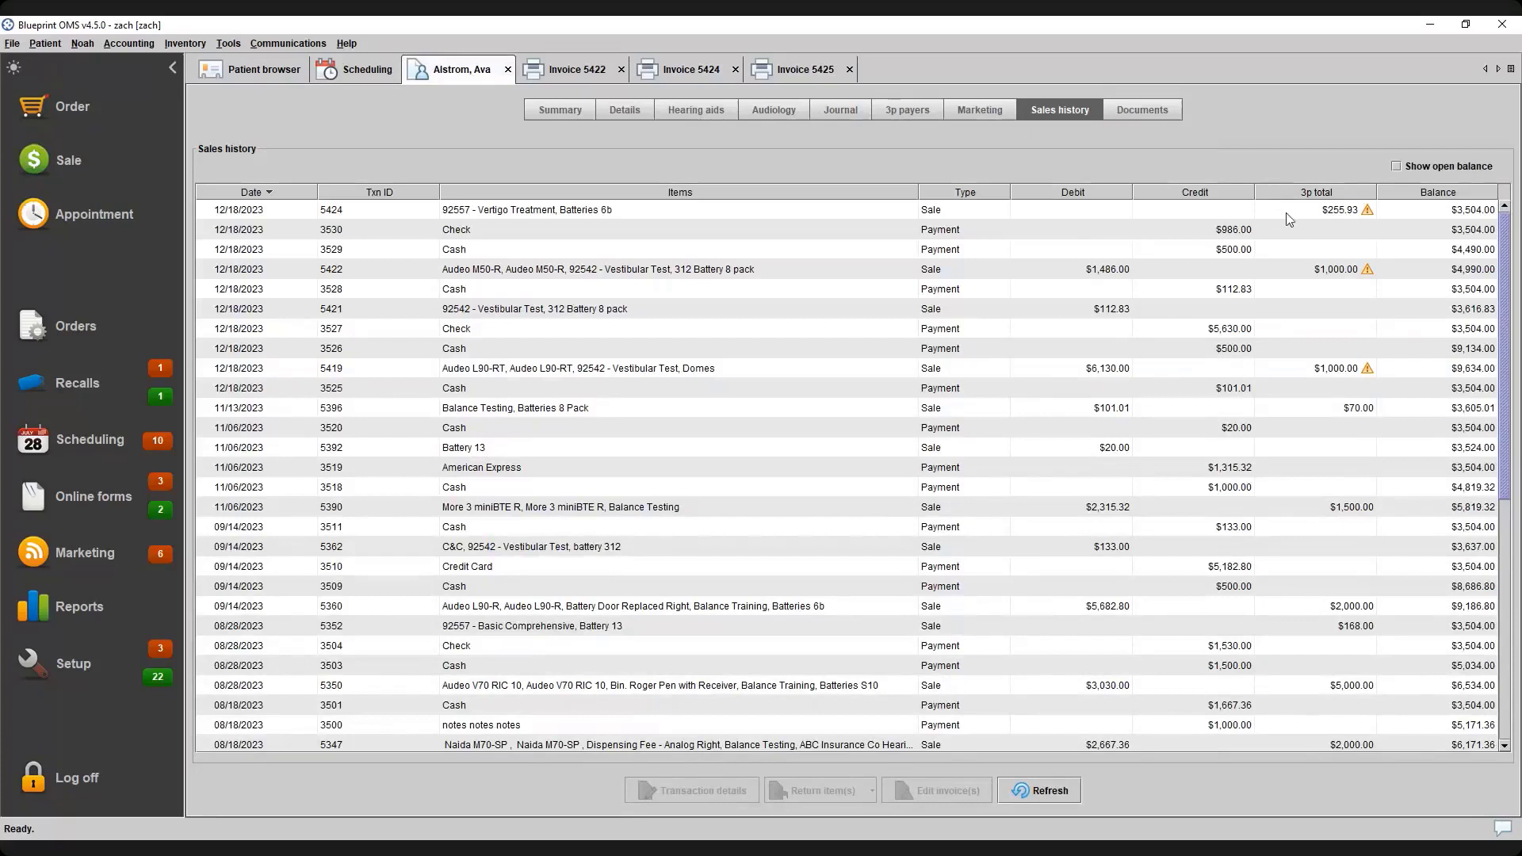
mouse_move(1274, 217)
click(567, 112)
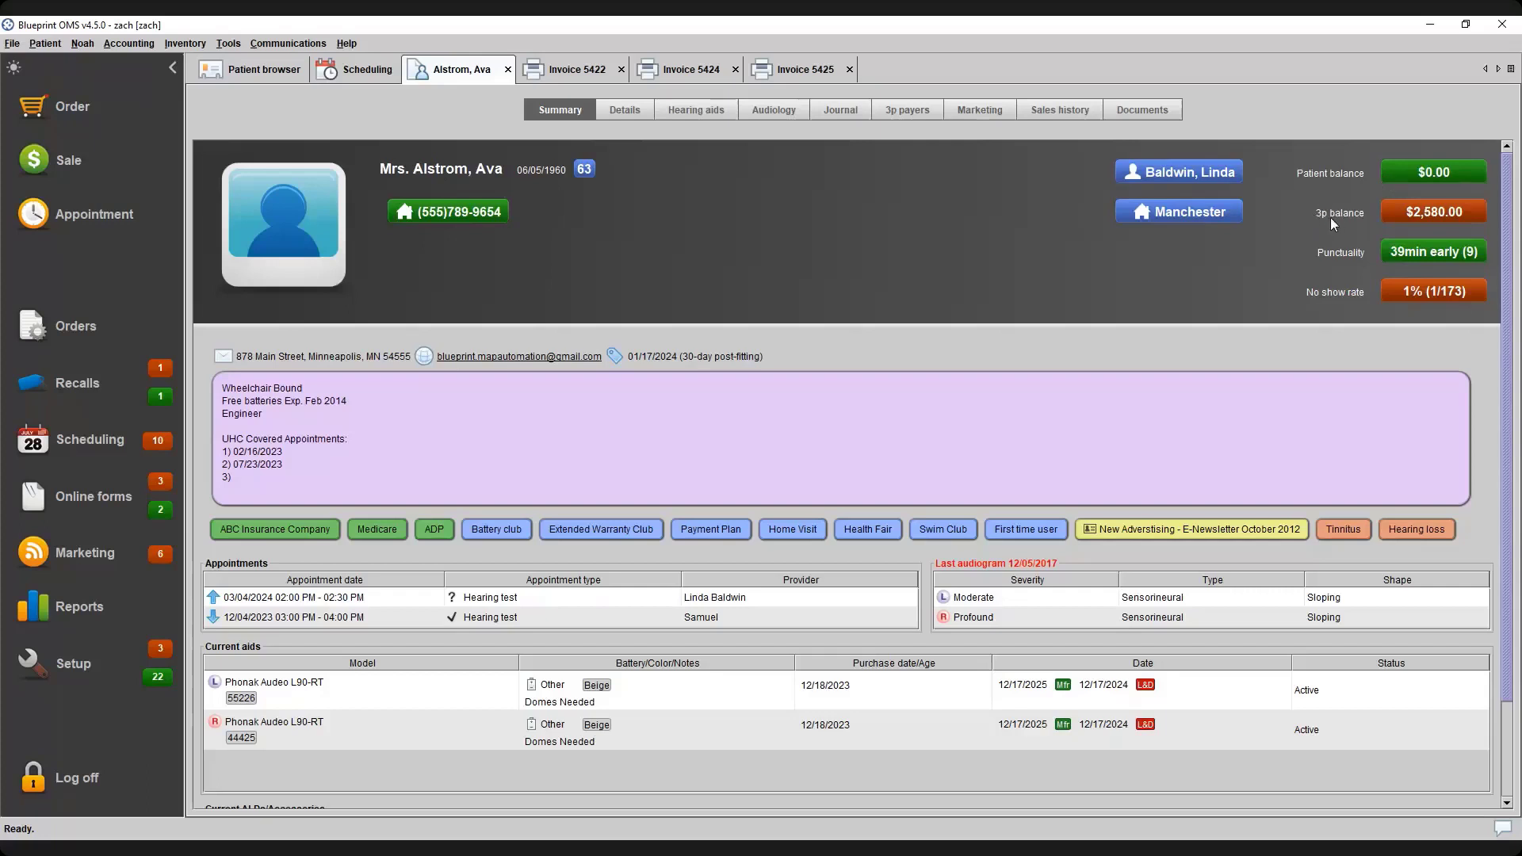
mouse_move(1386, 221)
mouse_move(619, 361)
mouse_move(223, 539)
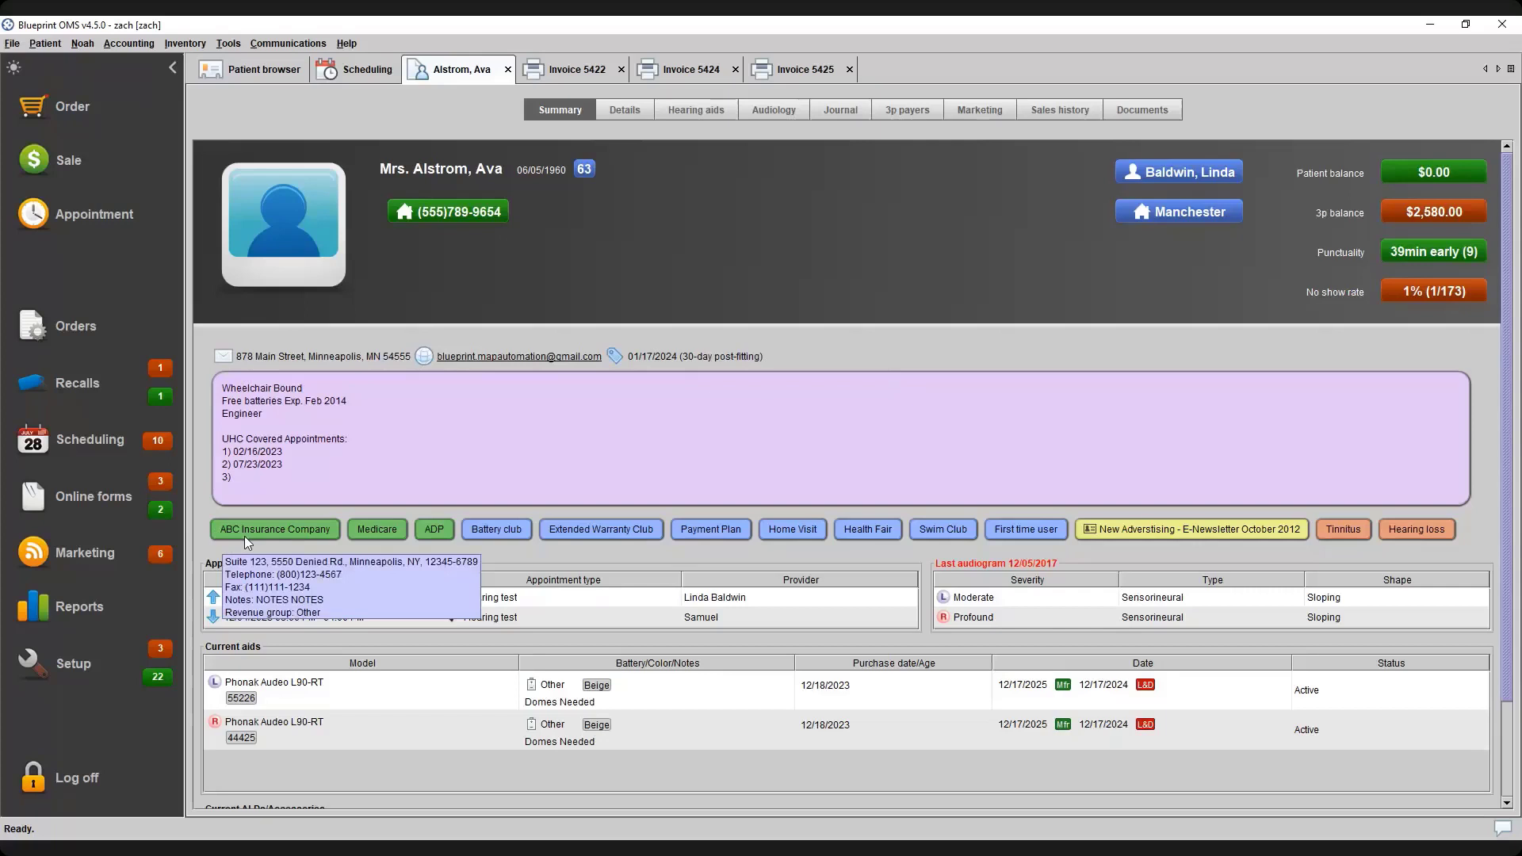
mouse_move(441, 537)
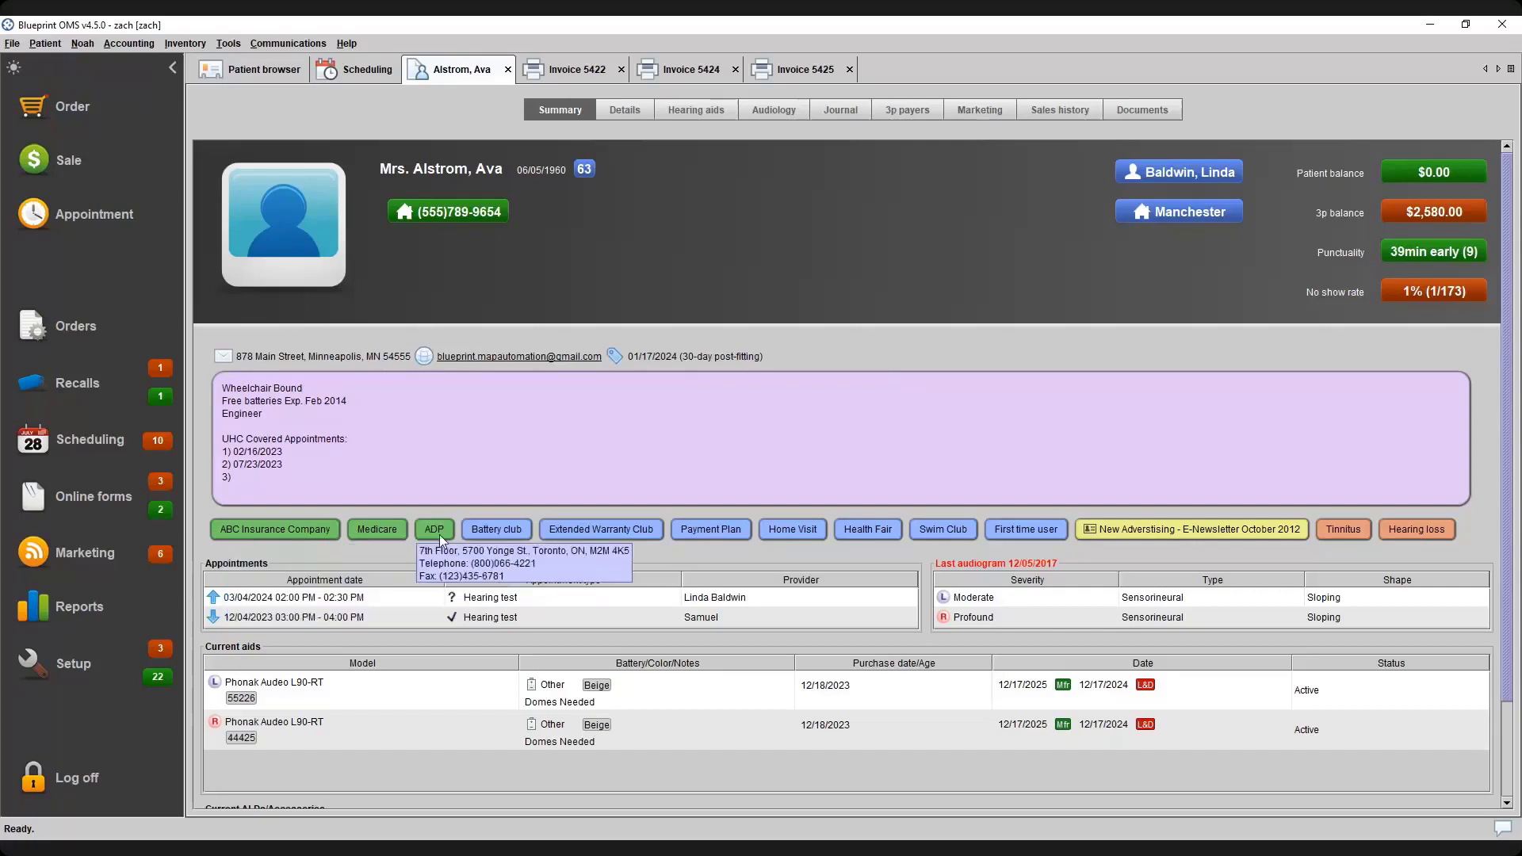
mouse_move(501, 537)
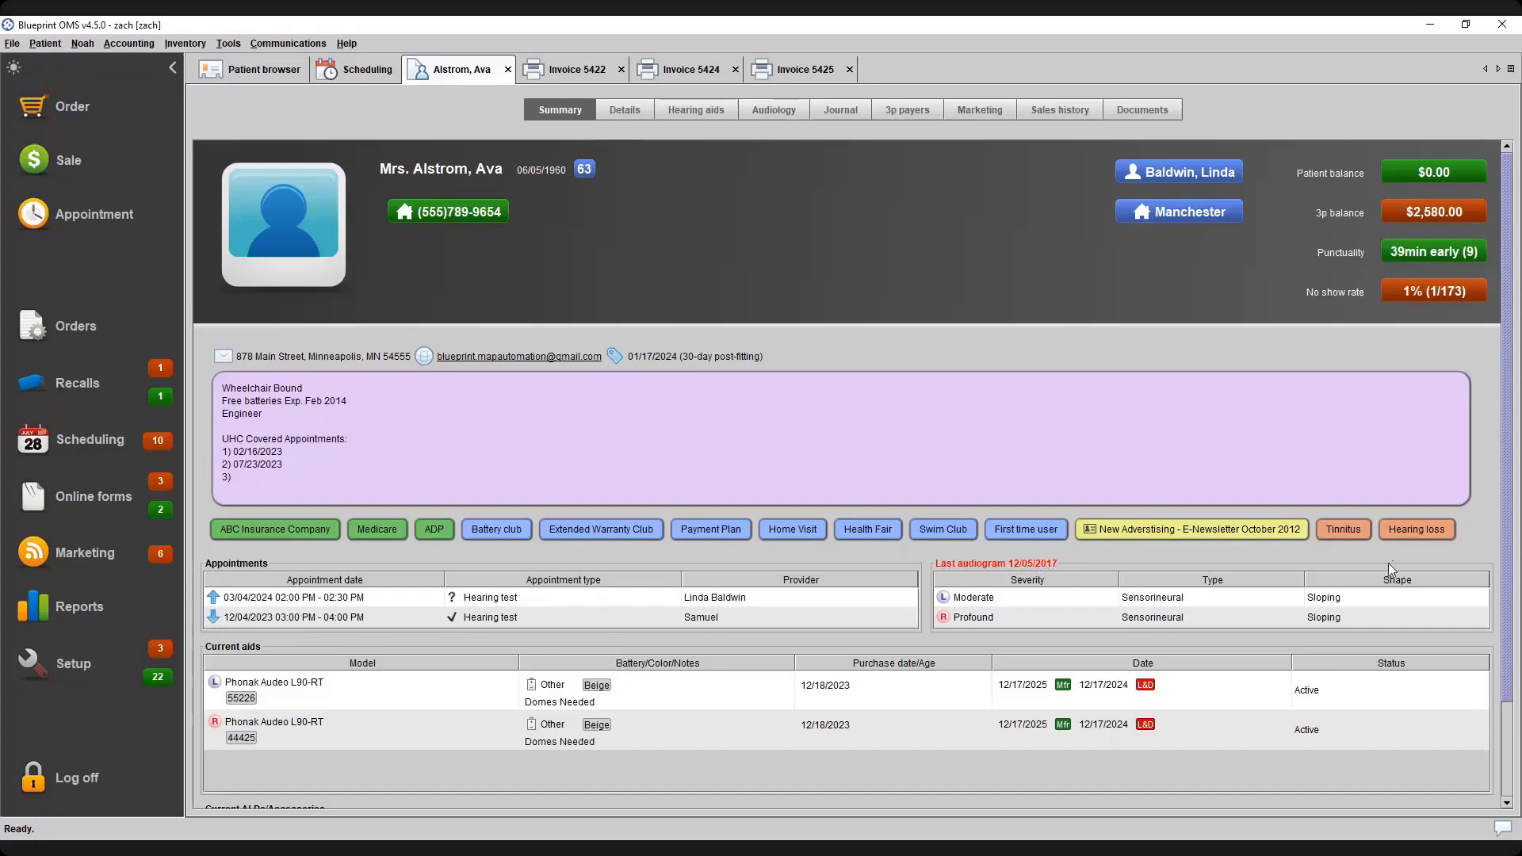
mouse_move(1241, 599)
drag(1506, 424, 1511, 523)
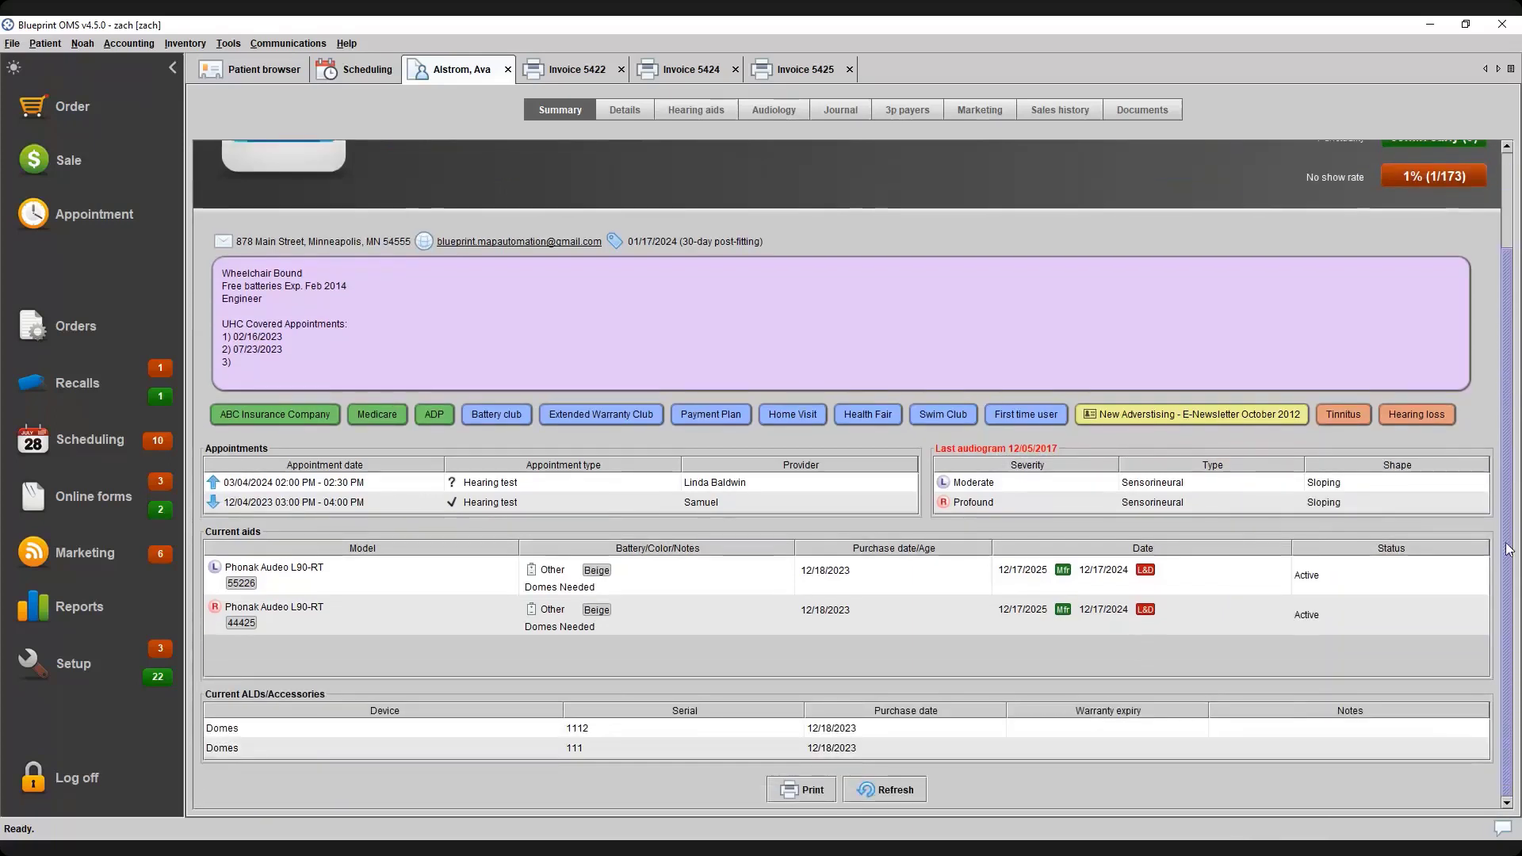